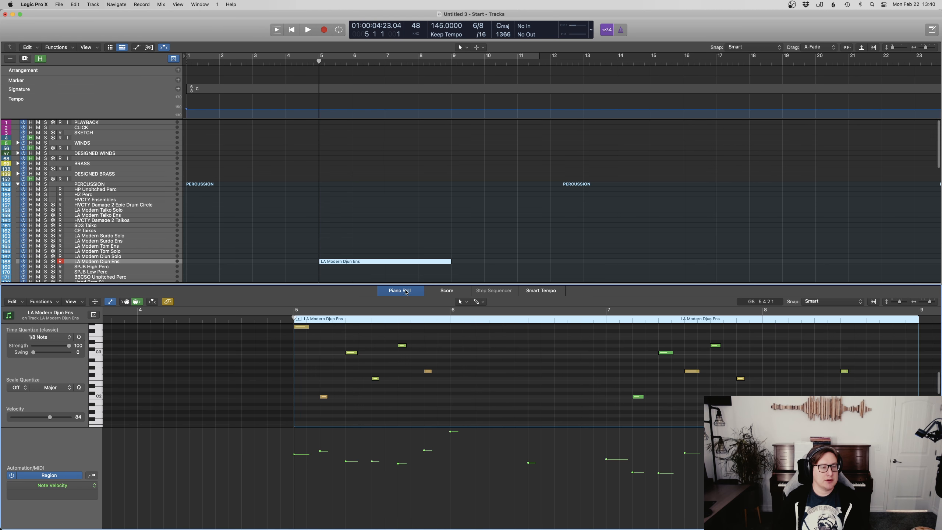
# Step: Play the LA Modern Djun Ens region from bar 5 and close the Piano Roll editor
pyautogui.press('space')
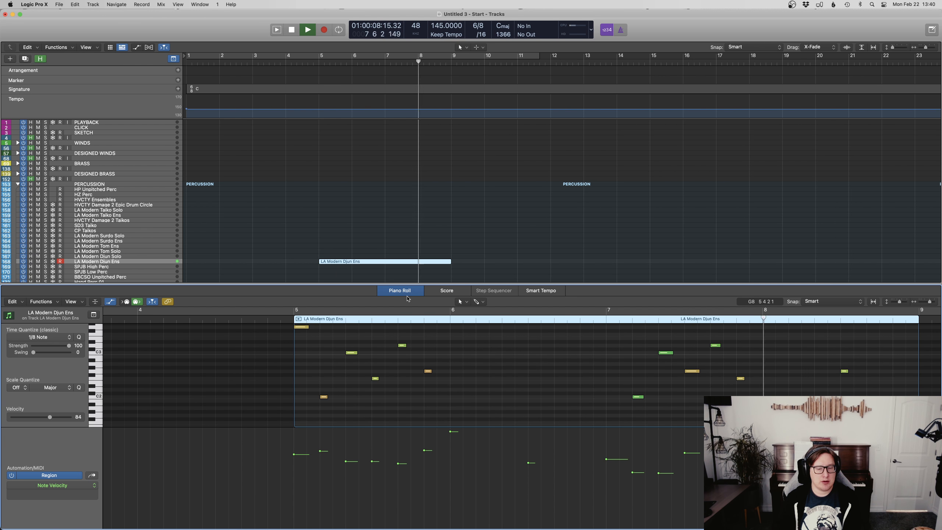
pyautogui.press('space')
pyautogui.press('e')
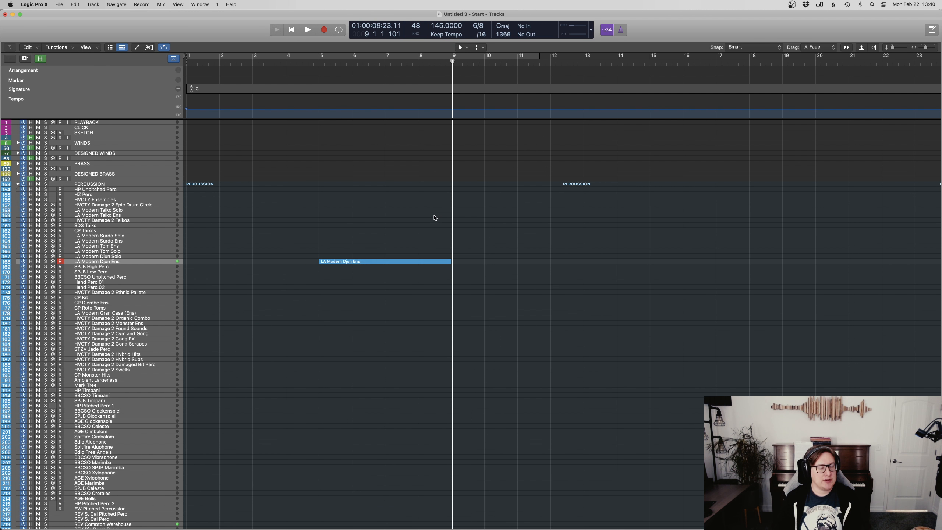
# Step: Set the project tempo to 155 BPM and audition the region from just before bar 5
pyautogui.click(317, 64)
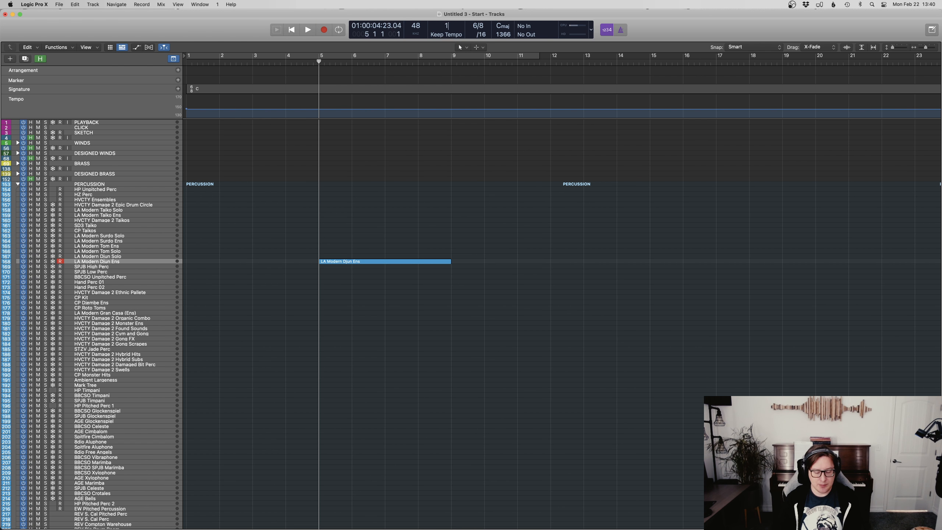
pyautogui.moveTo(447, 26); pyautogui.dragTo(447, 19)
pyautogui.click(312, 63)
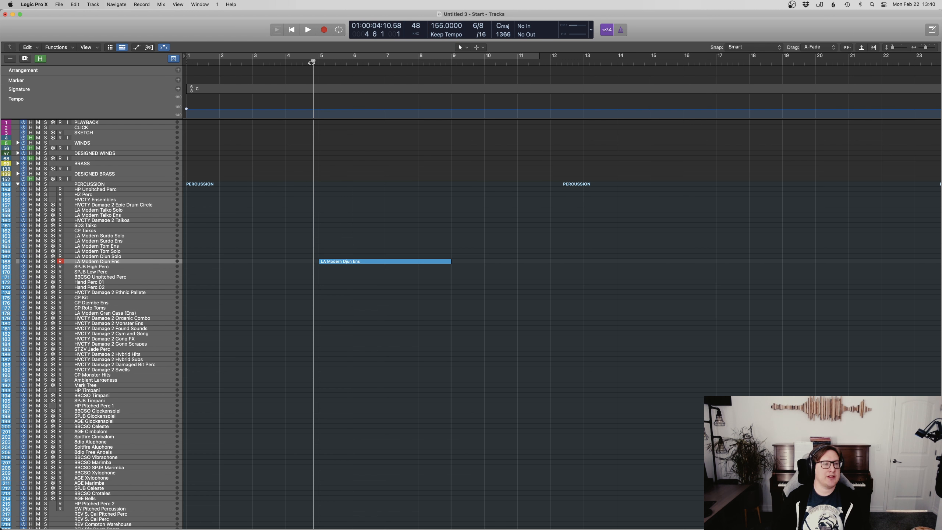
pyautogui.press('space')
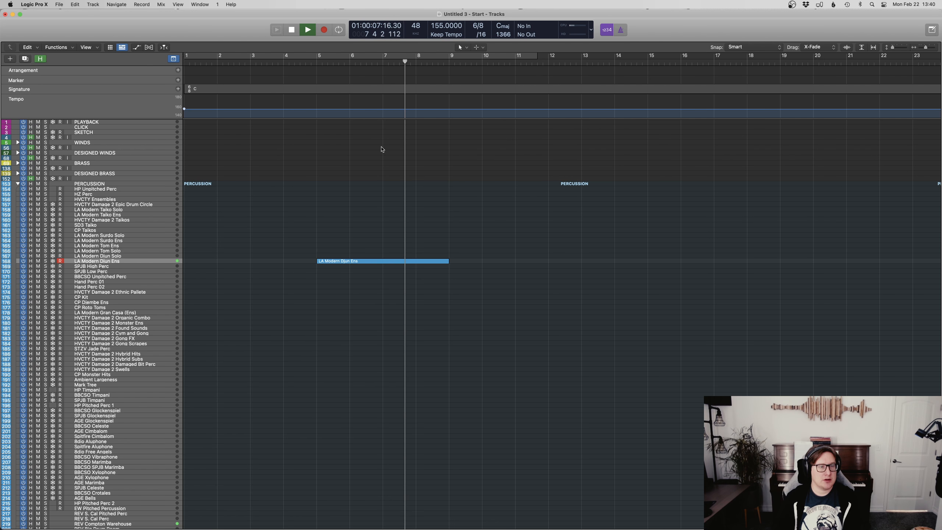
pyautogui.press('space')
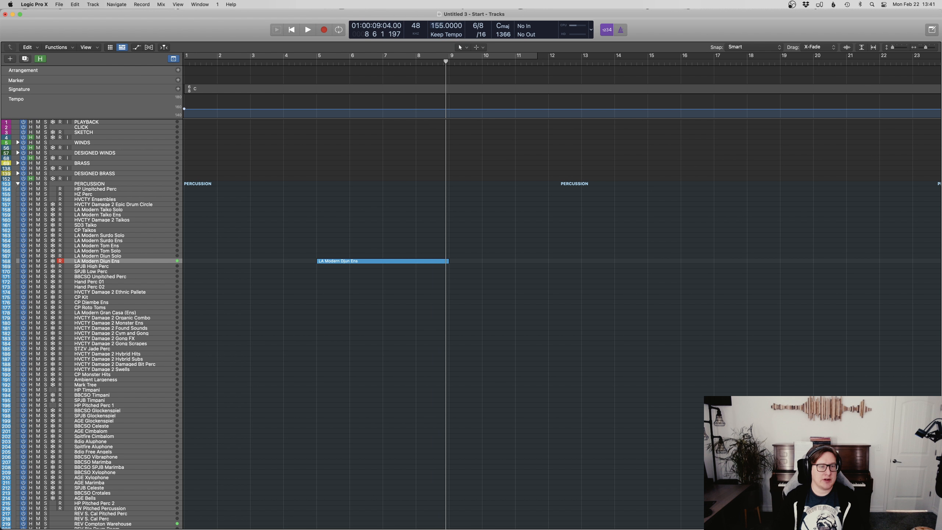
# Step: Set the project tempo to 165 BPM and audition the region twice from just before bar 5
pyautogui.moveTo(441, 26); pyautogui.dragTo(441, 18)
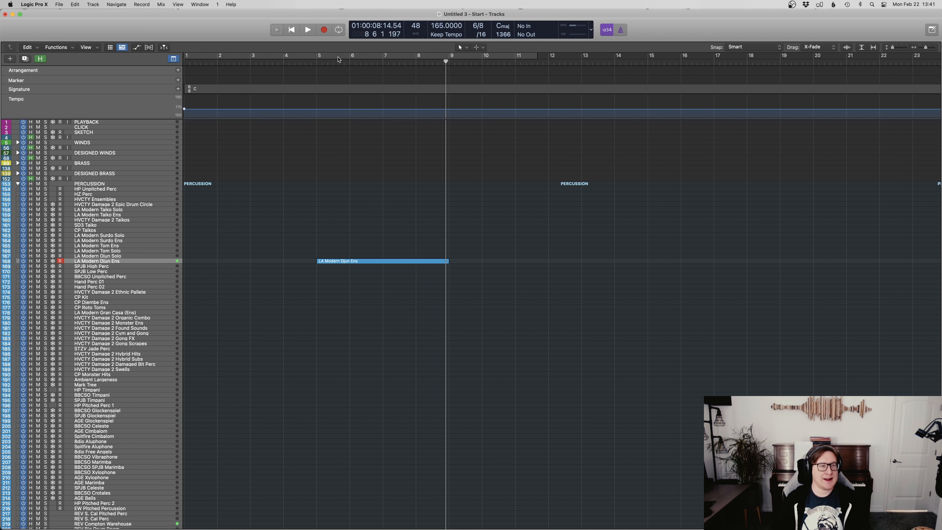
pyautogui.doubleClick(312, 62)
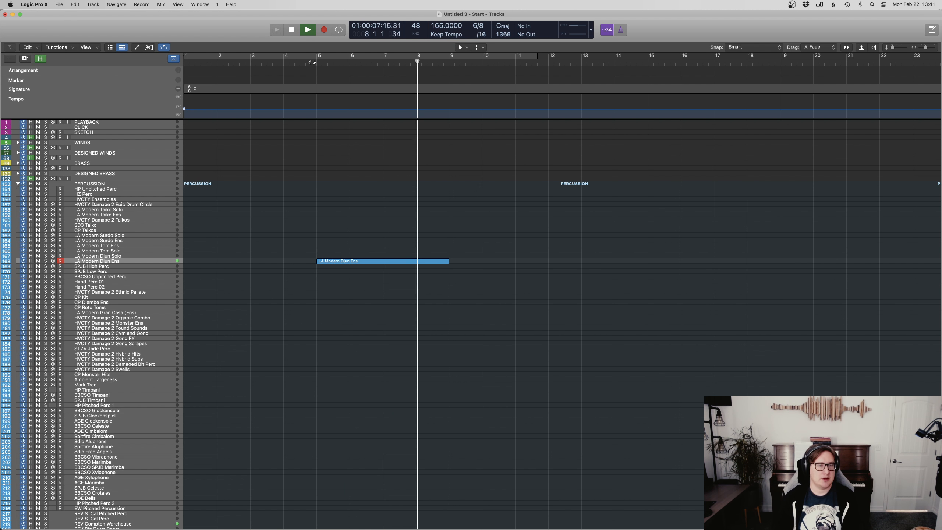
pyautogui.press('space')
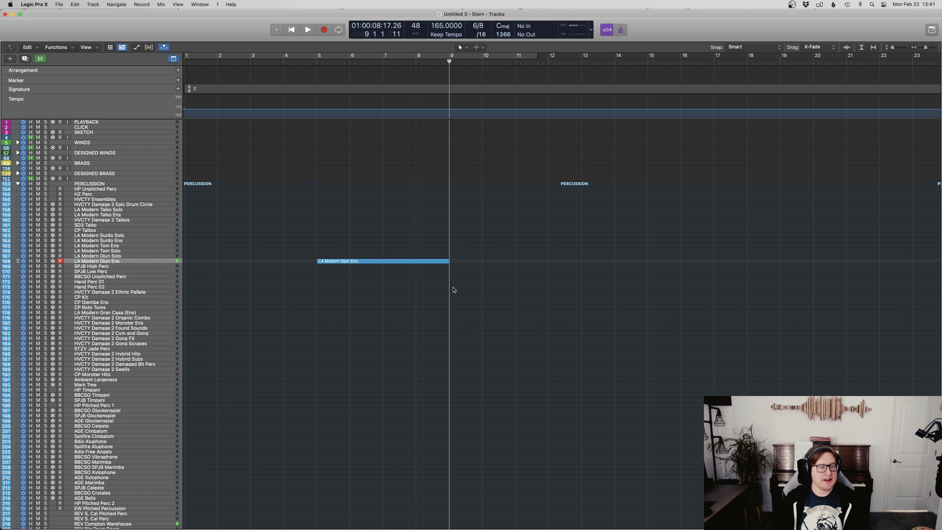
pyautogui.press('space')
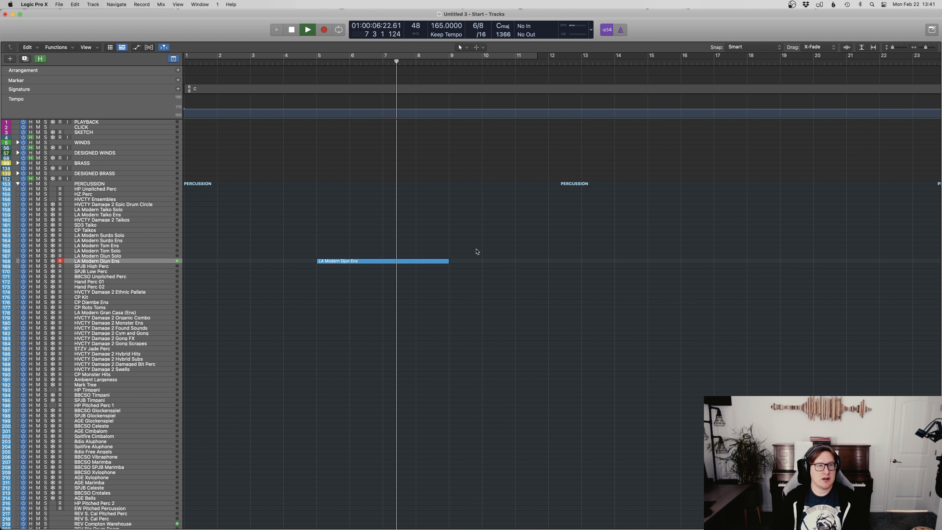
pyautogui.press('space')
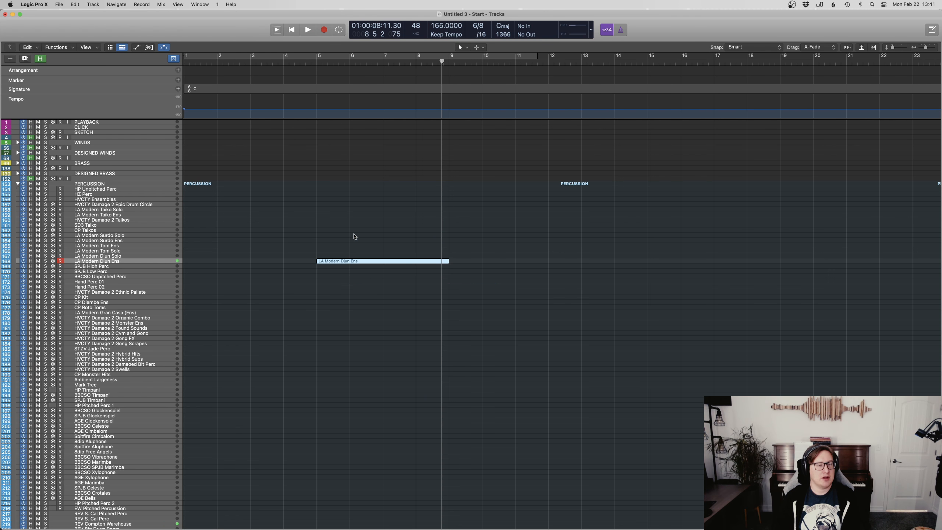
# Step: Open the LA Modern Djun Ens region in a taller Piano Roll, zoomed out to show all four bars
pyautogui.press('p')
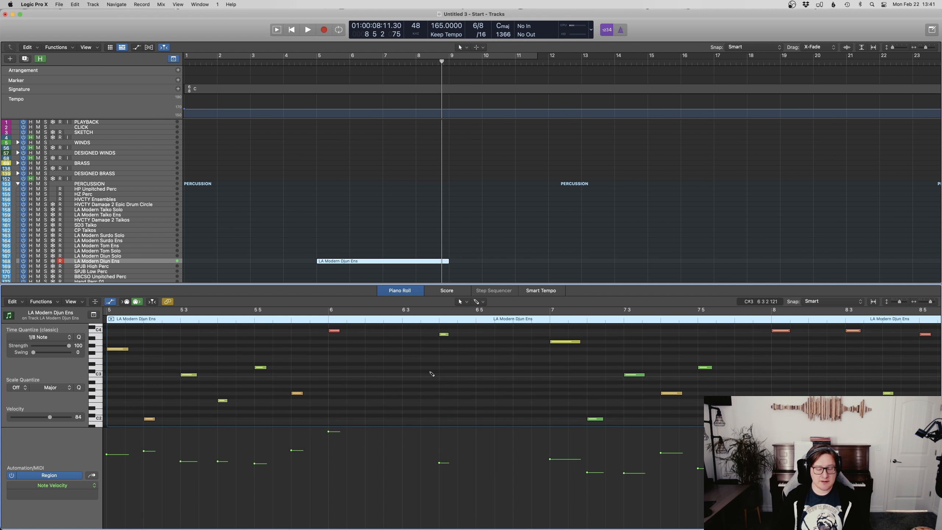
pyautogui.press('super+Left')
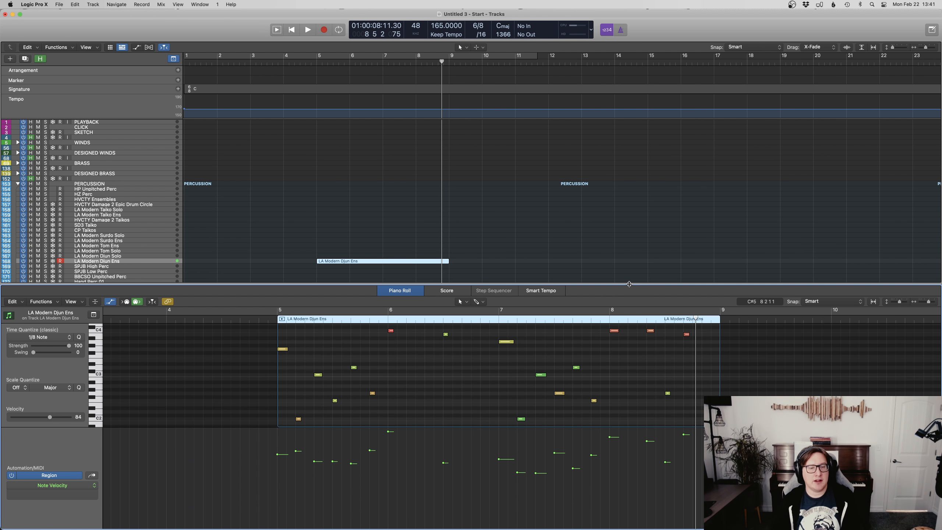
pyautogui.moveTo(628, 283); pyautogui.dragTo(613, 232)
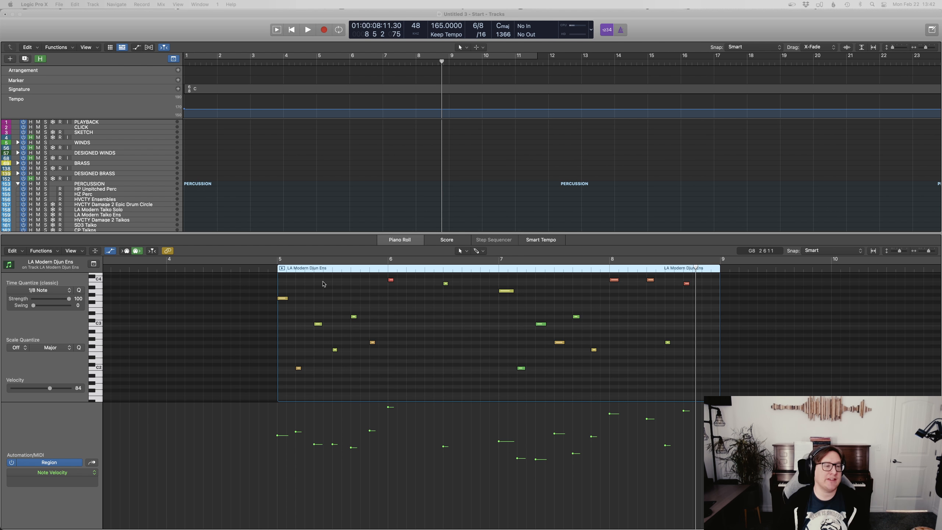
# Step: Play the Djun pattern from just before bar 5 to the end of the region
pyautogui.click(269, 271)
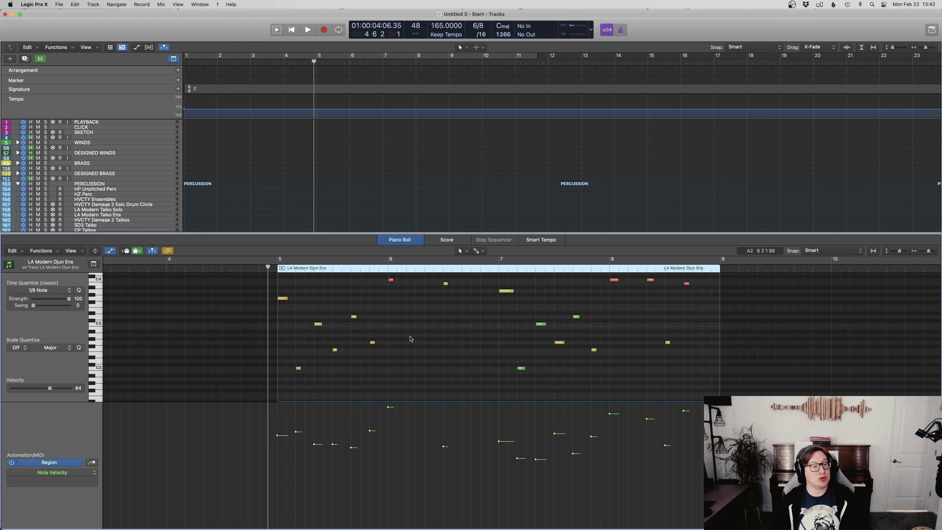
pyautogui.press('space')
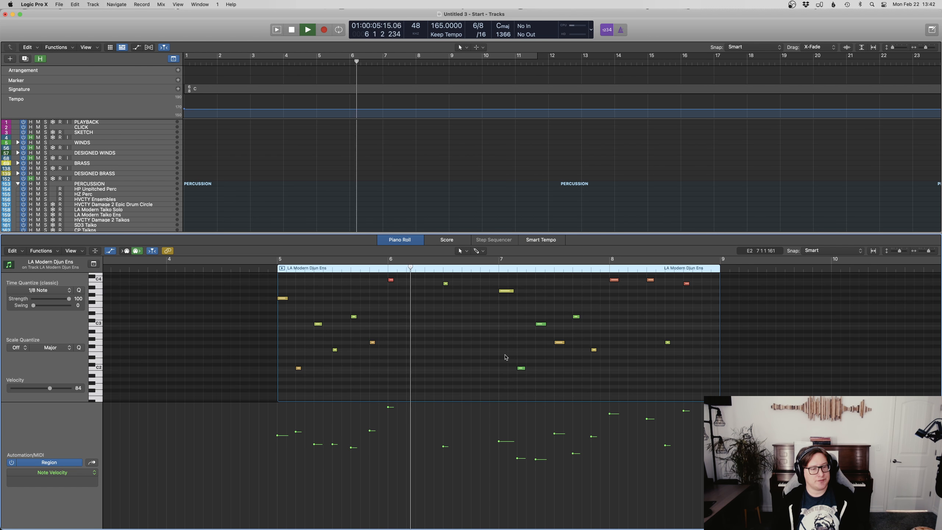
pyautogui.scroll(1, 617, 380)
pyautogui.scroll(3, 617, 381)
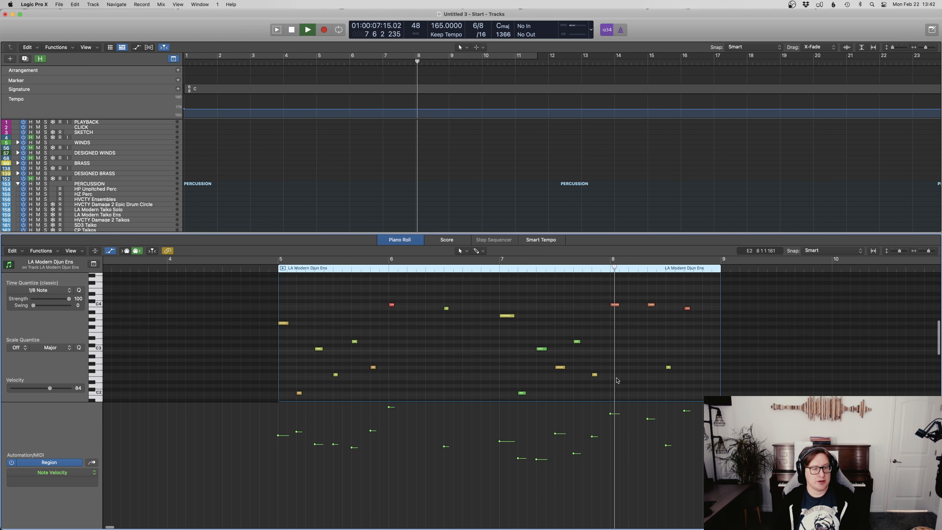
pyautogui.press('space')
pyautogui.scroll(-1, 617, 381)
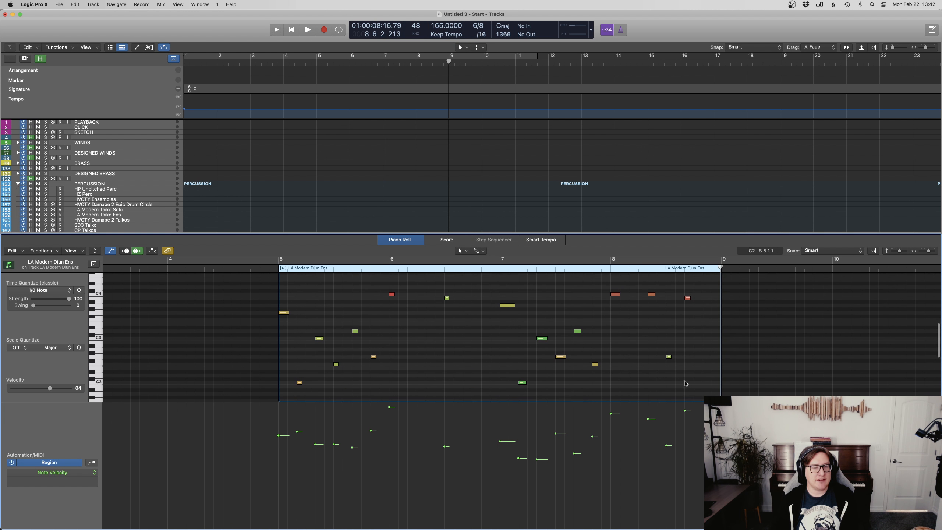
# Step: Transpose all 18 notes of the region down six semitones
pyautogui.moveTo(702, 389); pyautogui.dragTo(282, 284)
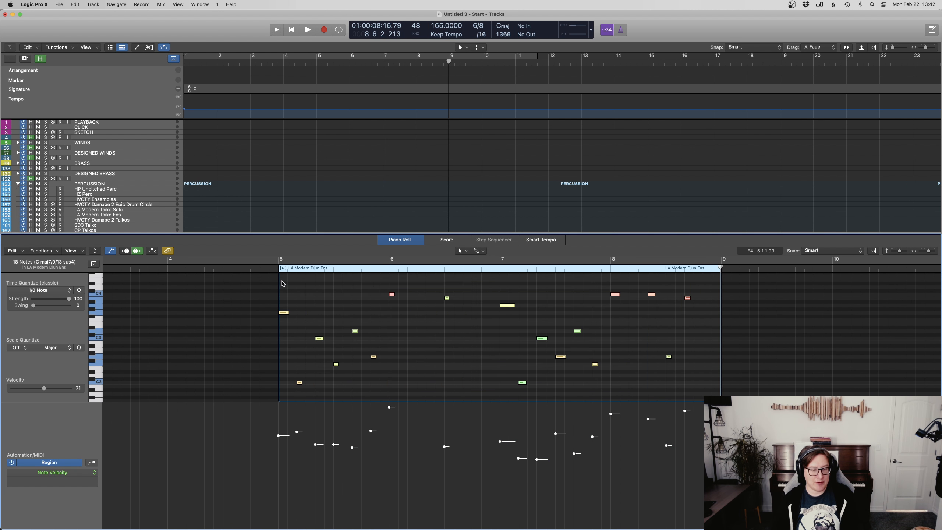
pyautogui.hotkey('alt', 'Down')
pyautogui.hotkey('alt', 'Down')
pyautogui.hotkey('alt', 'Down')
pyautogui.hotkey('alt', 'Down')
pyautogui.hotkey('alt', 'Down')
pyautogui.hotkey('alt', 'Down')
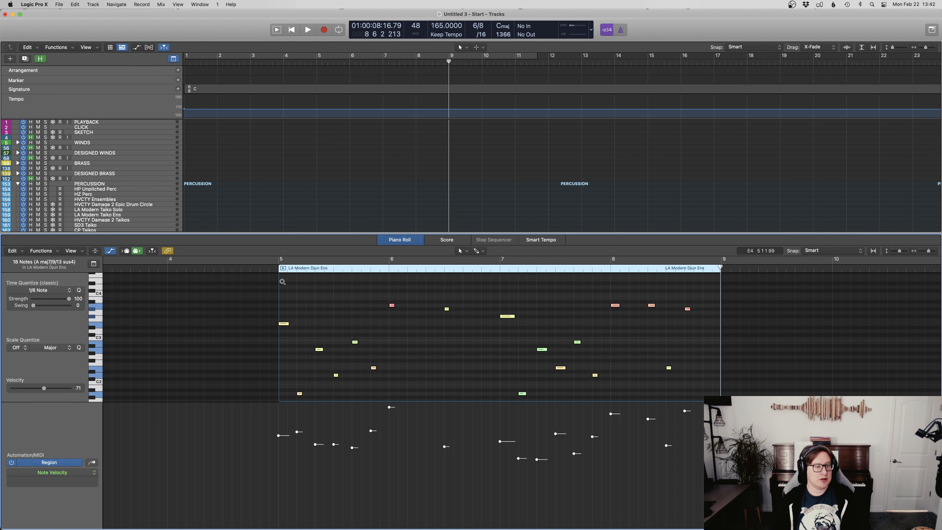
pyautogui.scroll(-2, 282, 284)
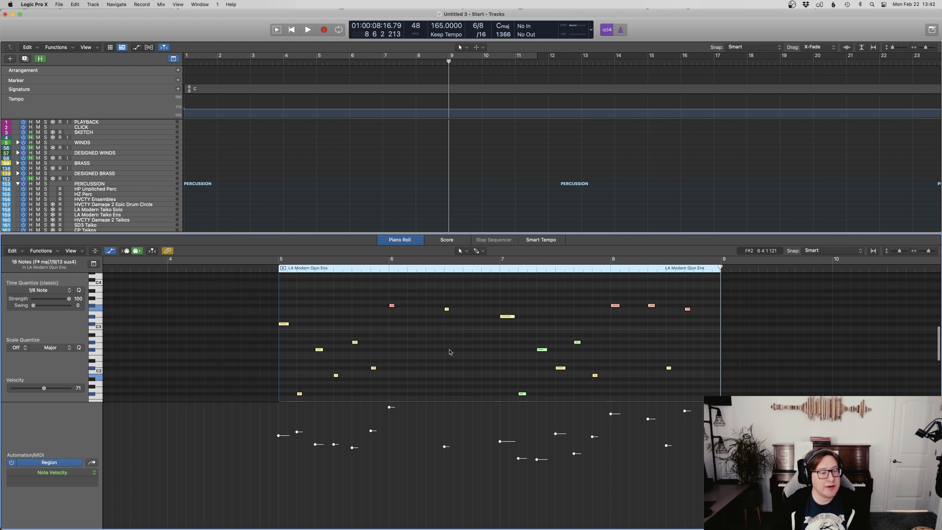
# Step: Lower the note on beat 3 of bar 5 and the note on beat 1 of bar 6 by one semitone each
pyautogui.moveTo(353, 342); pyautogui.dragTo(314, 337)
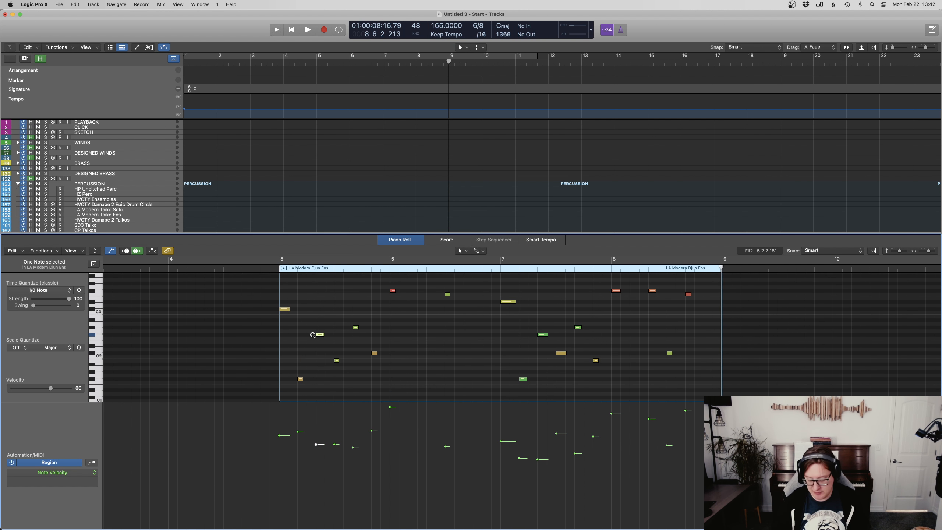
pyautogui.hotkey('alt', 'Down')
pyautogui.click(440, 315)
pyautogui.click(393, 290)
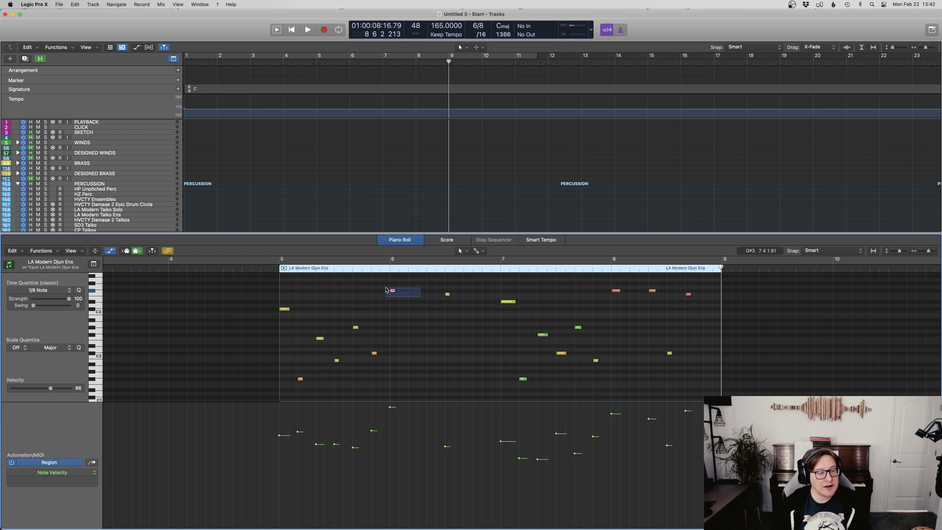
pyautogui.hotkey('alt', 'Down')
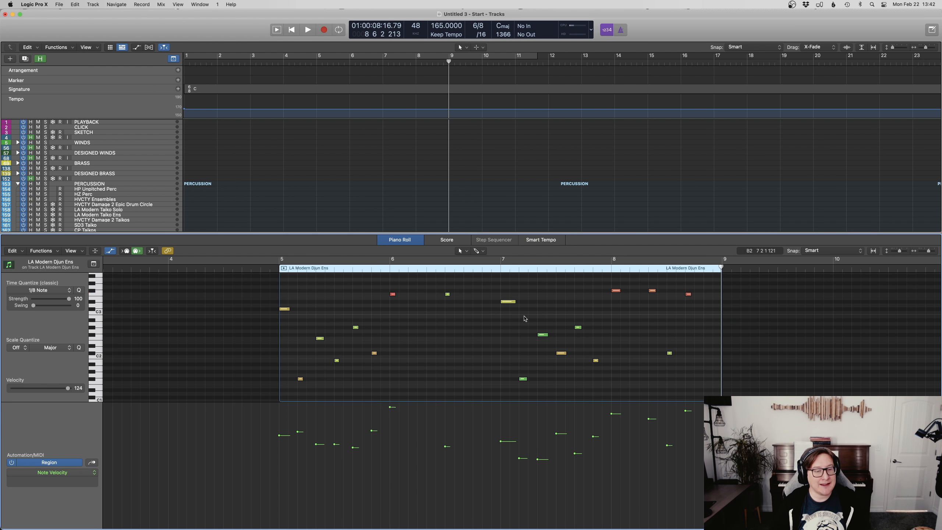
# Step: Raise the notes on beats 1 and 5 of bar 7 by one semitone each
pyautogui.click(508, 302)
pyautogui.hotkey('alt', 'Up')
pyautogui.click(577, 326)
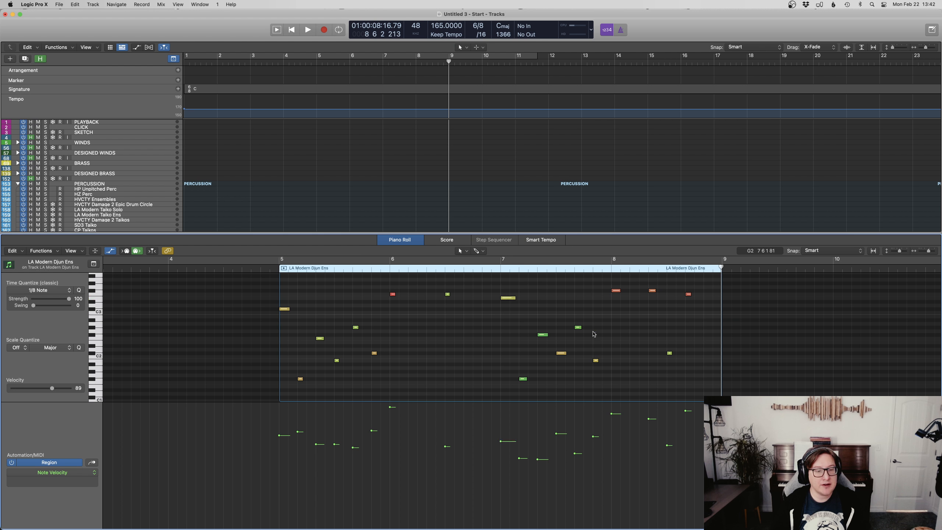
pyautogui.click(576, 326)
pyautogui.hotkey('alt', 'Up')
pyautogui.click(605, 365)
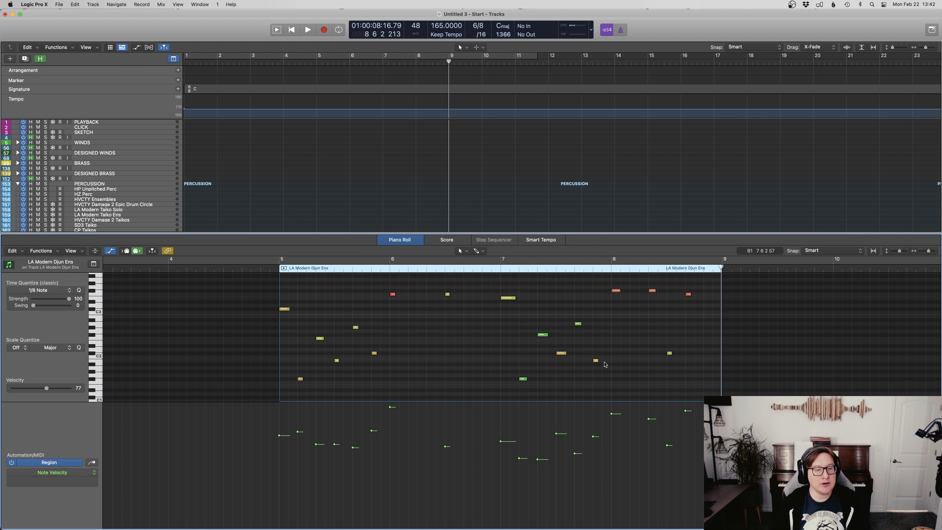
# Step: In bar 7, lower the notes on beats 3 and 4 by one semitone and raise the beat 2 note by one
pyautogui.moveTo(538, 321); pyautogui.dragTo(566, 376)
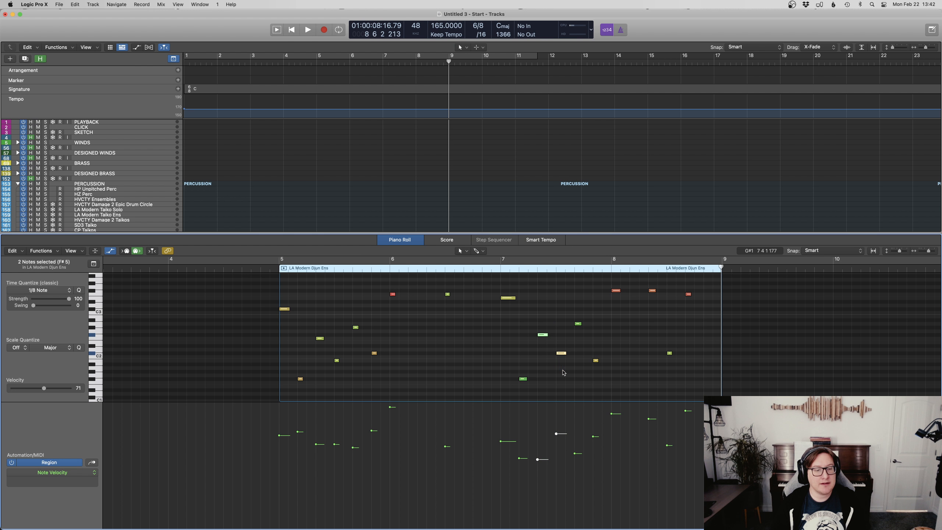
pyautogui.hotkey('alt', 'Down')
pyautogui.click(554, 374)
pyautogui.click(522, 379)
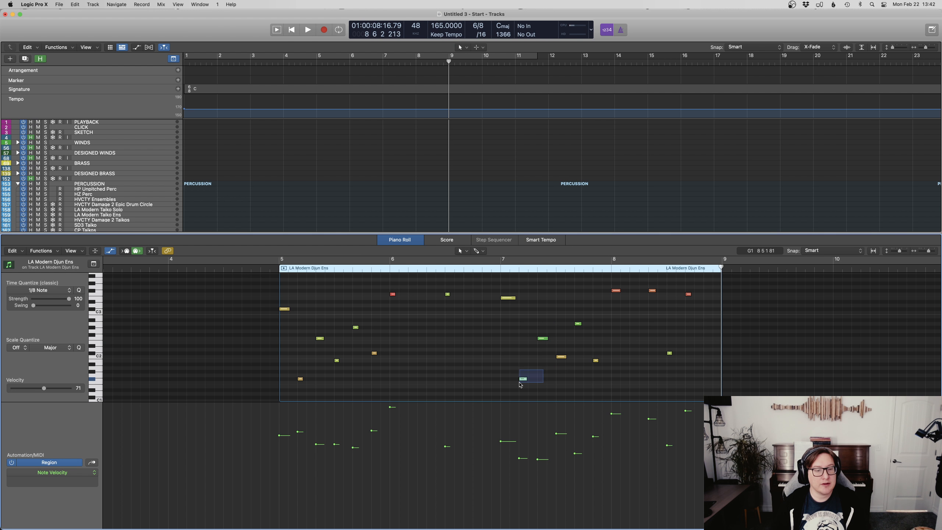
pyautogui.hotkey('alt', 'Up')
# Step: In bar 8, raise the beat 4 note by one semitone and lower the notes on beats 1 and 3 by one
pyautogui.click(592, 360)
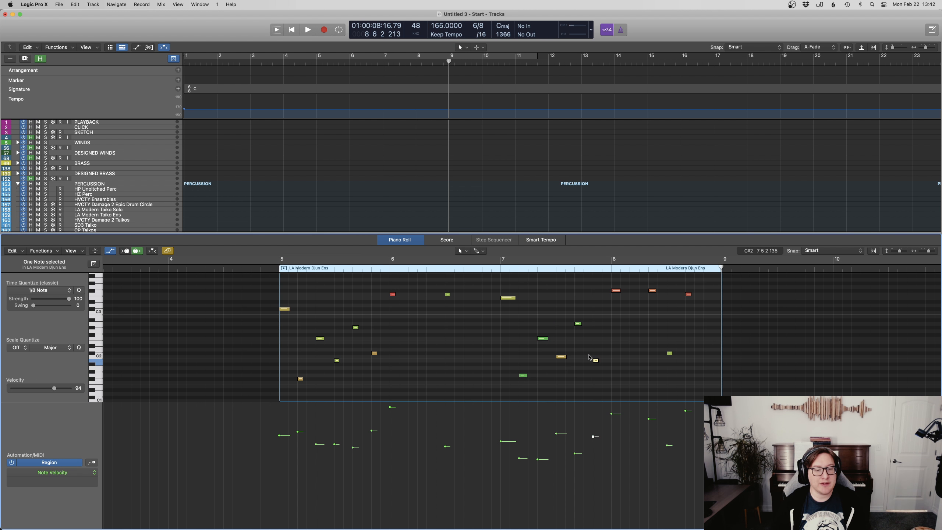
pyautogui.click(670, 352)
pyautogui.hotkey('alt', 'Up')
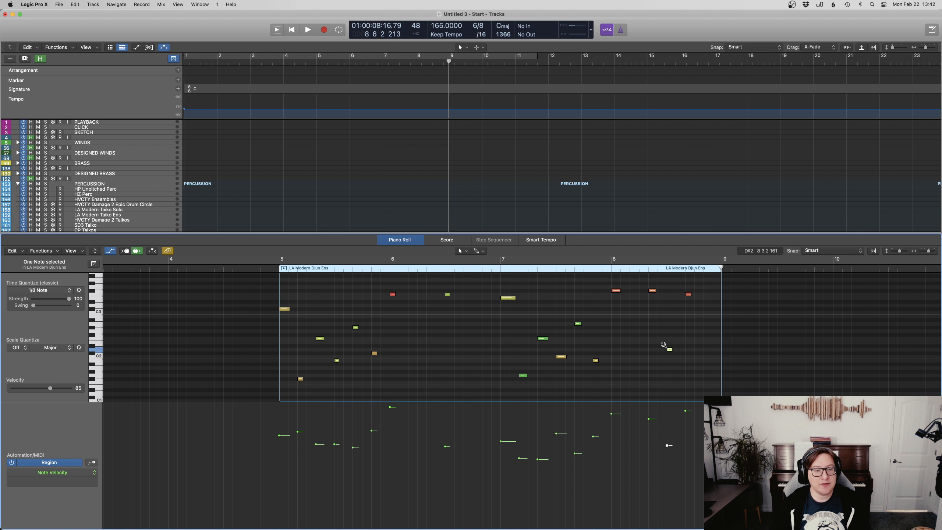
pyautogui.moveTo(656, 299); pyautogui.dragTo(606, 286)
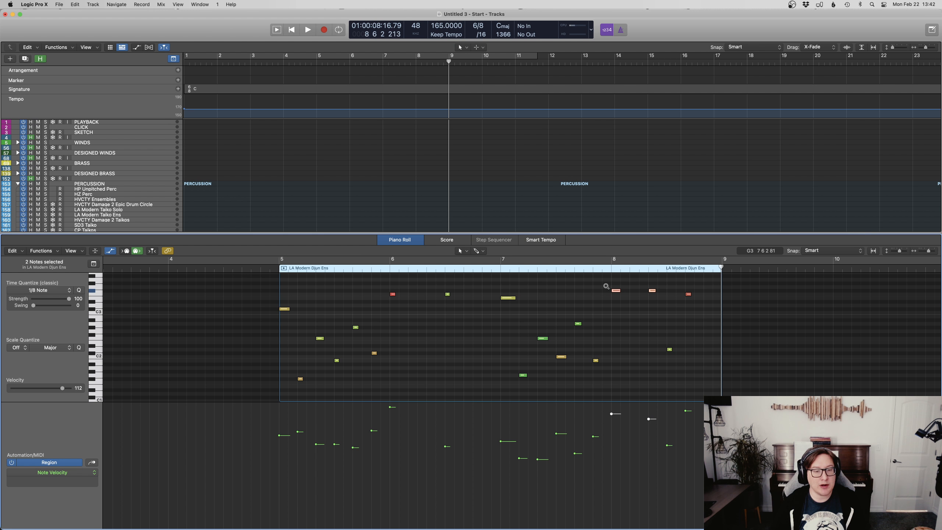
pyautogui.hotkey('alt', 'Down')
# Step: Lower the last note of bar 8 by three semitones
pyautogui.moveTo(704, 308); pyautogui.dragTo(677, 285)
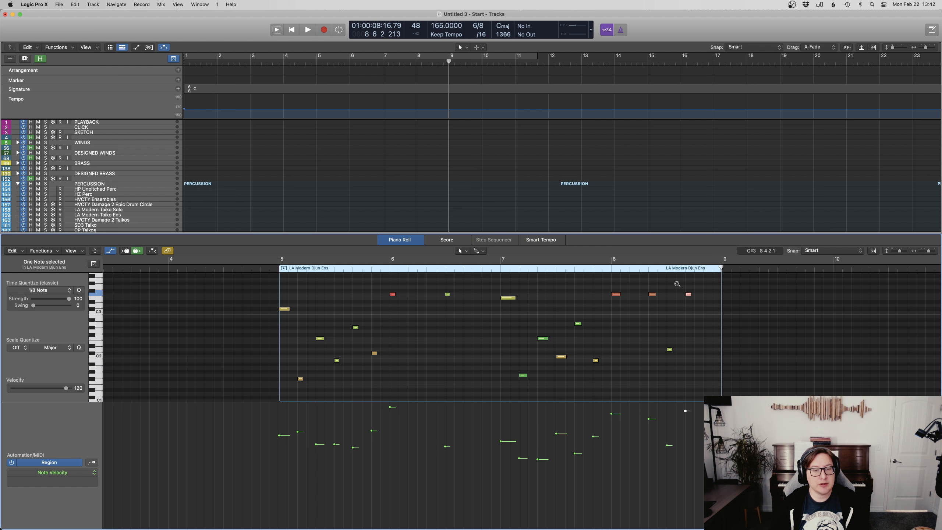
pyautogui.hotkey('alt', 'Down')
pyautogui.hotkey('alt', 'Down')
pyautogui.hotkey('alt', 'Down')
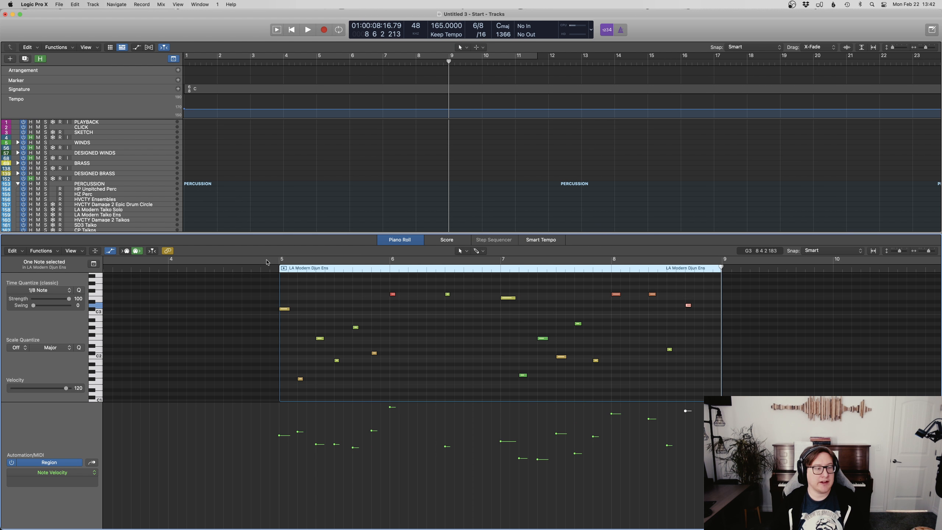
# Step: Audition the pattern from just before bar 5 and lower the notes on beats 5 and 6 of bar 5 by one semitone
pyautogui.doubleClick(267, 262)
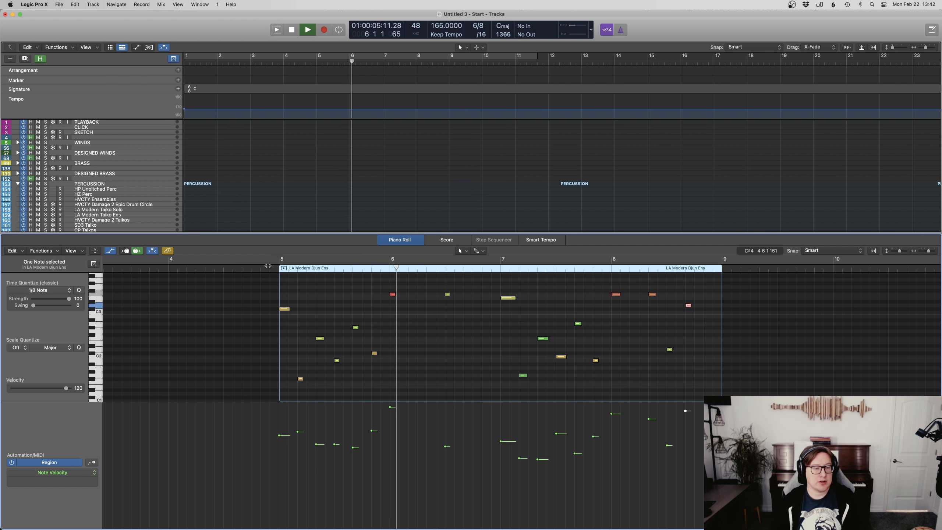
pyautogui.moveTo(394, 362); pyautogui.dragTo(348, 318)
pyautogui.hotkey('alt', 'Down')
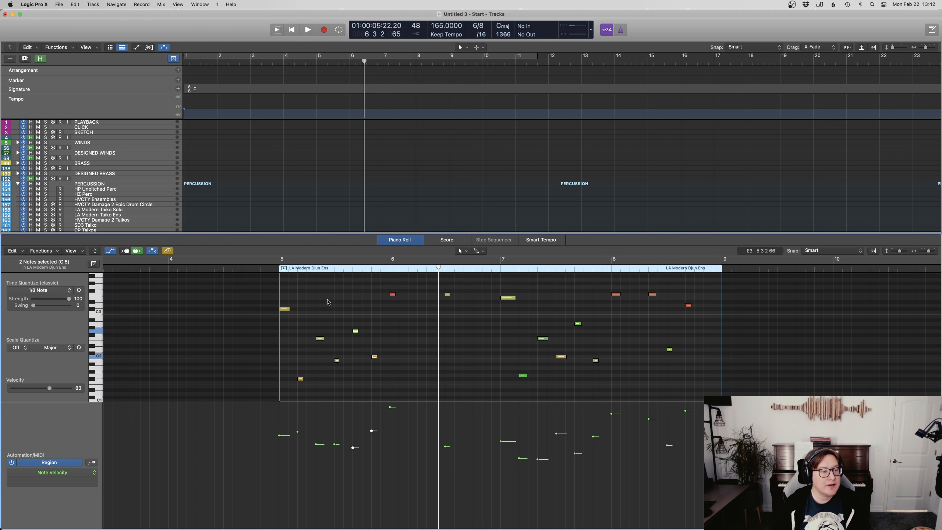
# Step: In bar 5, lower the beat 1 note and raise the beat 2 note by one semitone each, auditioning the pattern
pyautogui.press('space')
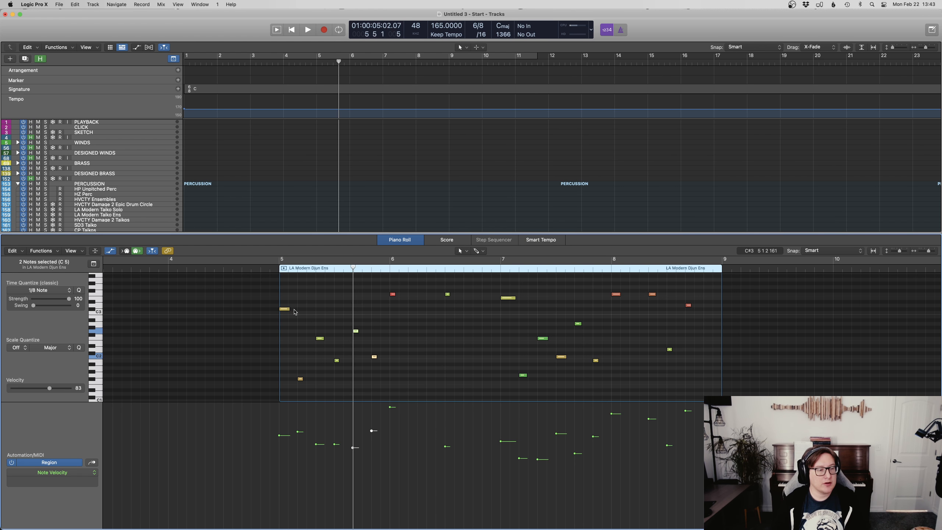
pyautogui.click(284, 309)
pyautogui.hotkey('alt', 'Down')
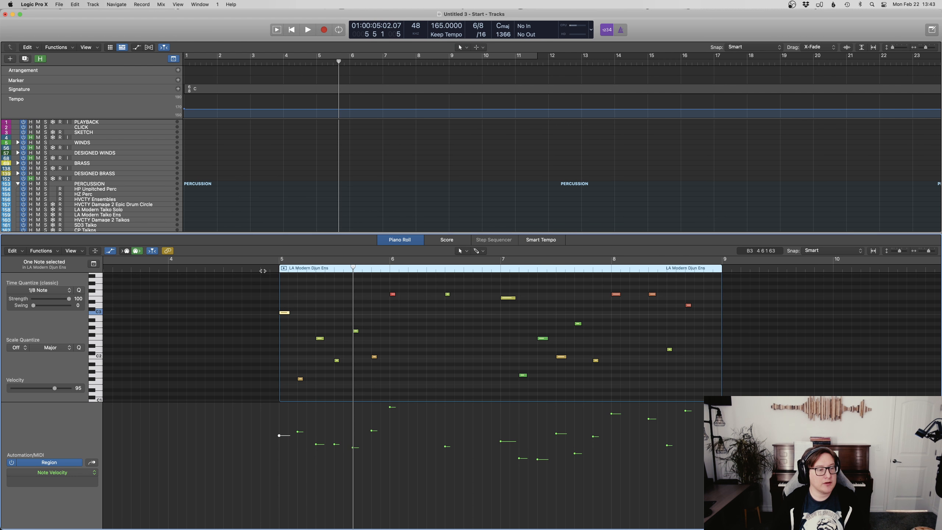
pyautogui.click(313, 387)
pyautogui.press('space')
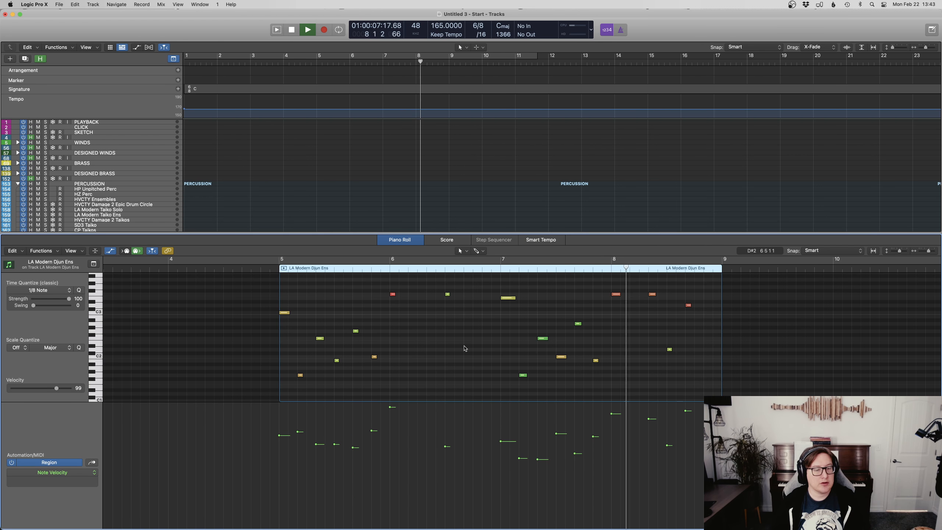
pyautogui.press('space')
pyautogui.press('space')
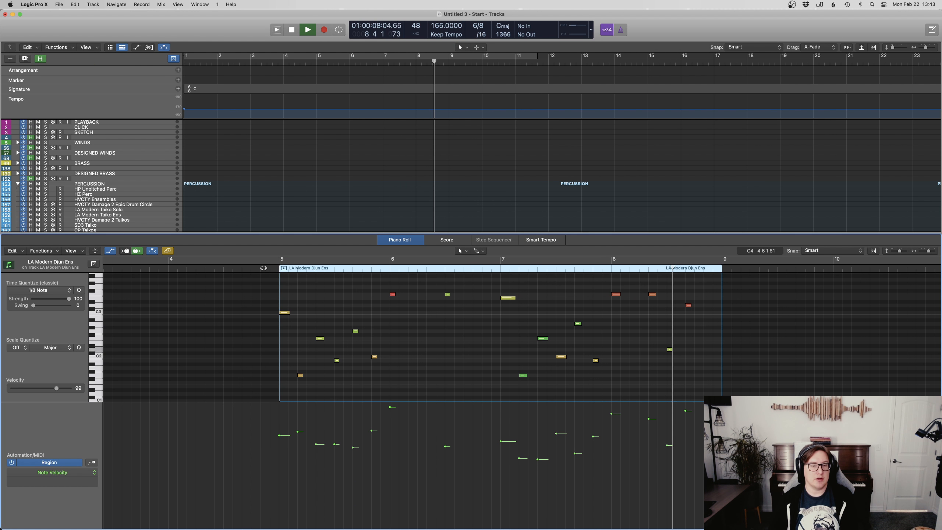
# Step: Copy the four-bar LA Modern Djun Ens region to bar 9 and play both regions from just before bar 5
pyautogui.moveTo(696, 391); pyautogui.dragTo(276, 283)
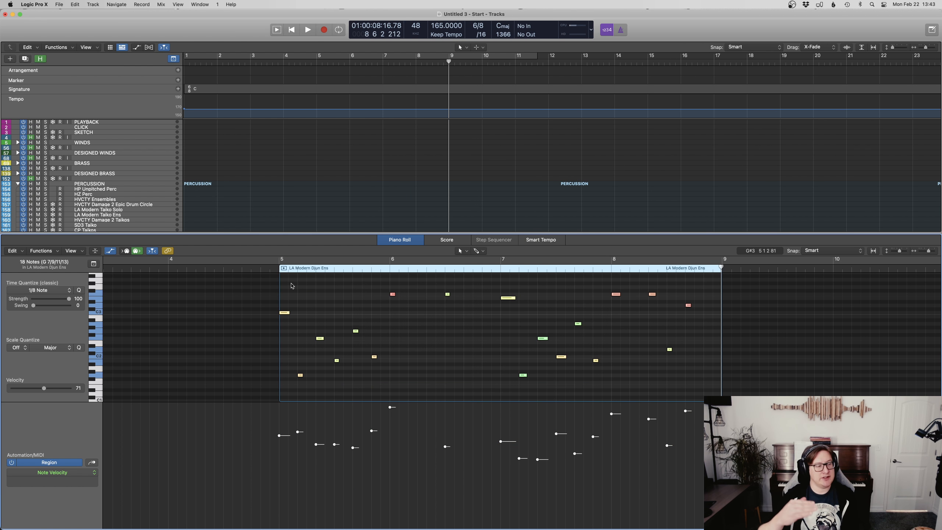
pyautogui.press('p')
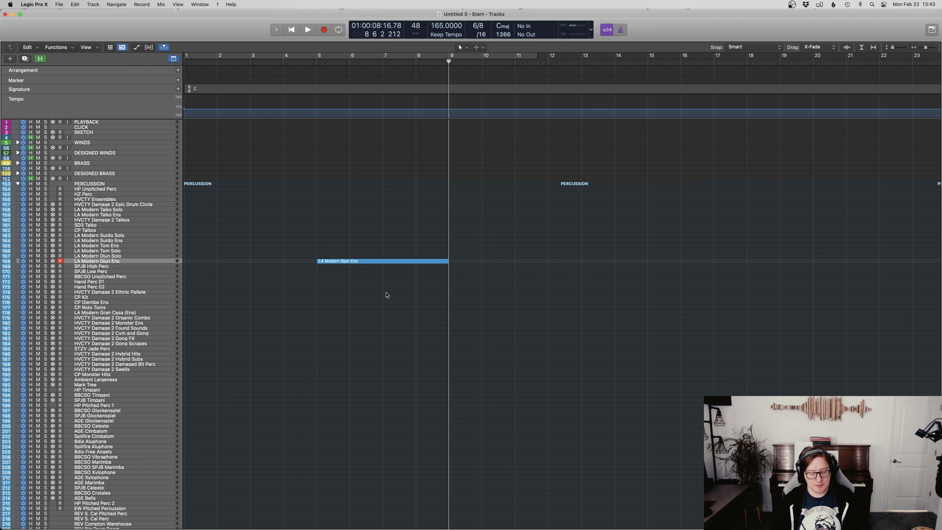
pyautogui.moveTo(382, 262); pyautogui.dragTo(514, 261)
pyautogui.doubleClick(314, 61)
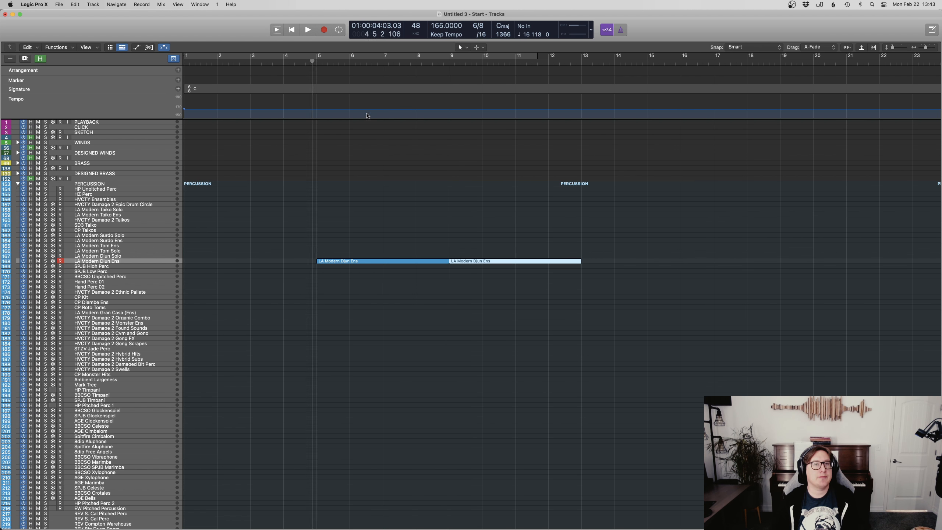
pyautogui.click(469, 197)
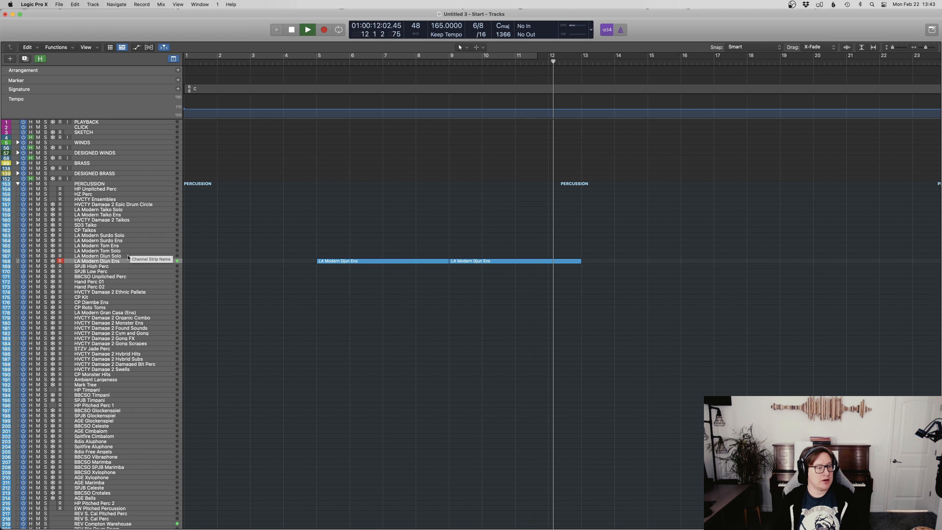
pyautogui.press('space')
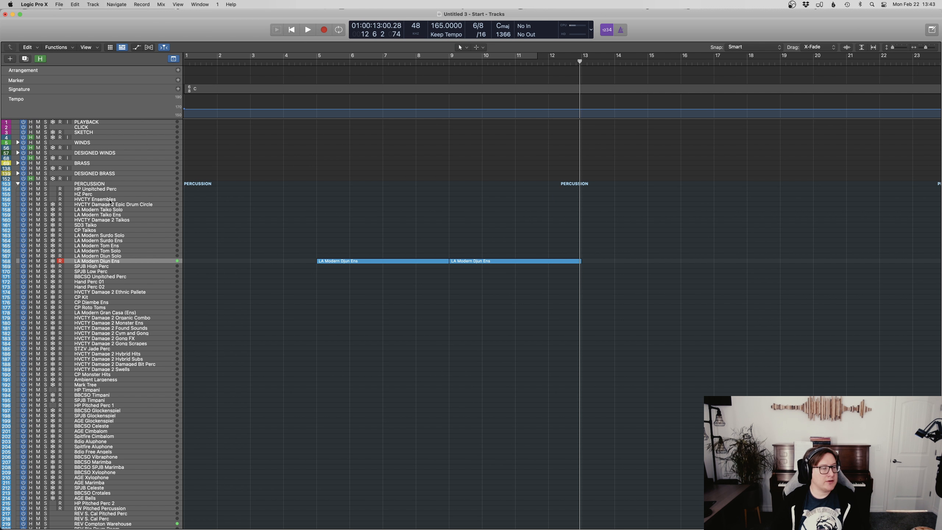
# Step: Record a four-bar part on the LA Modern Taiko Ens track from bar 5, discarding the first take, and inspect its notes
pyautogui.click(119, 215)
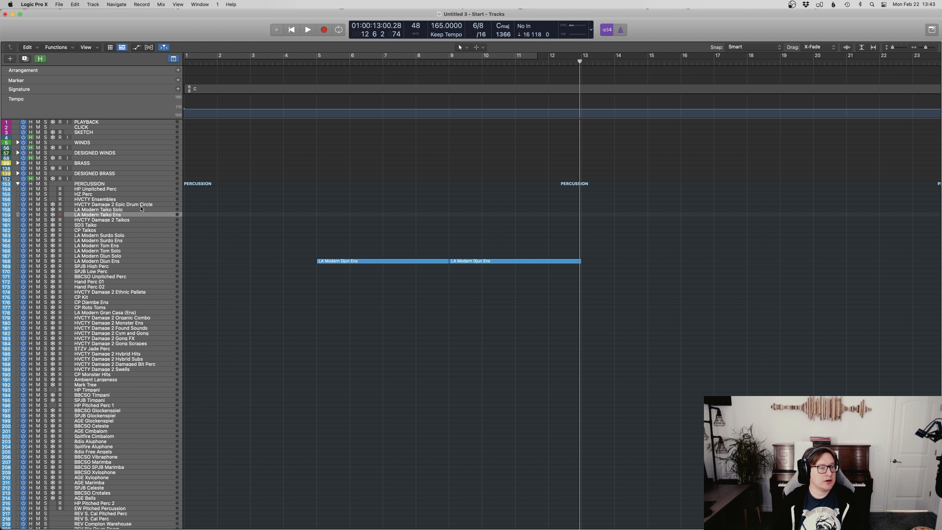
pyautogui.click(319, 62)
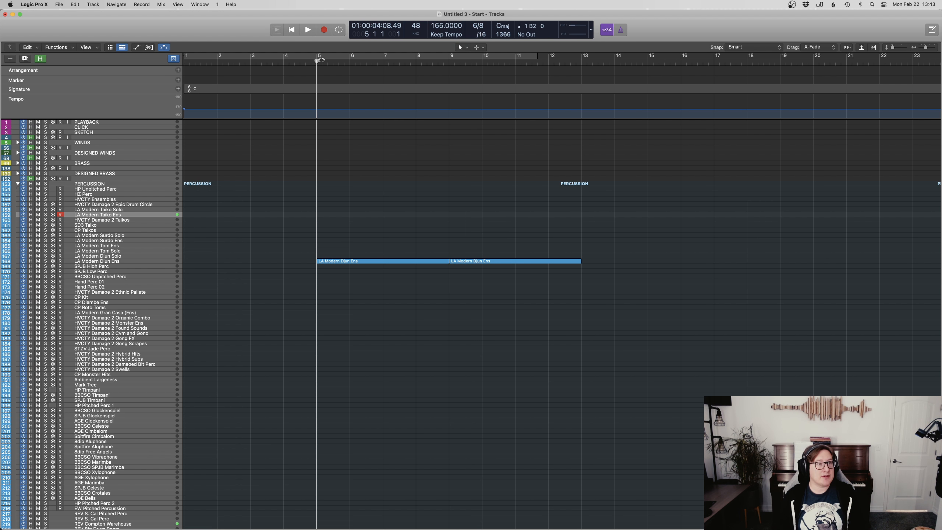
pyautogui.press('r')
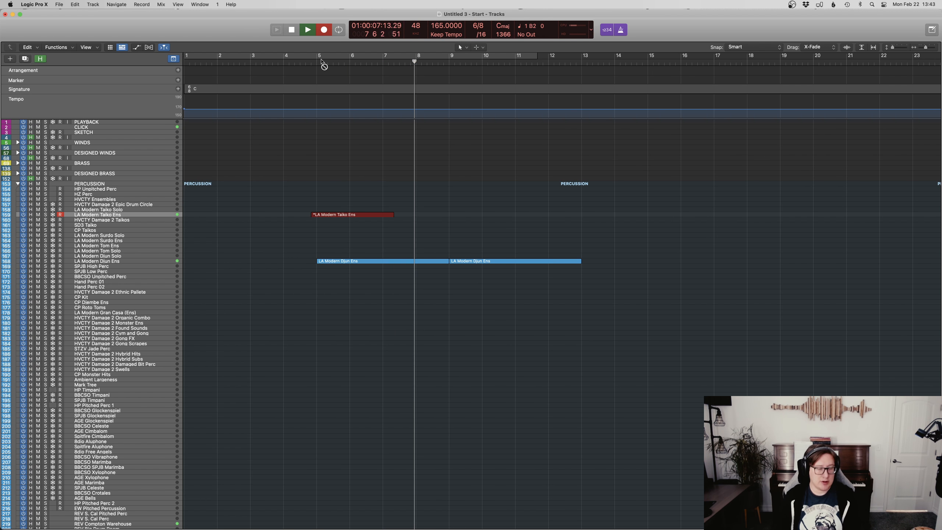
pyautogui.press('super+period')
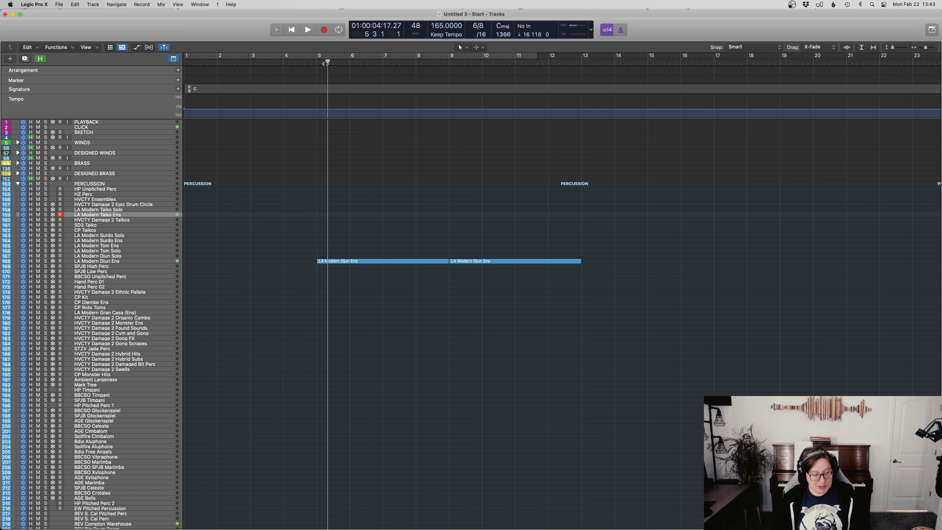
pyautogui.press('r')
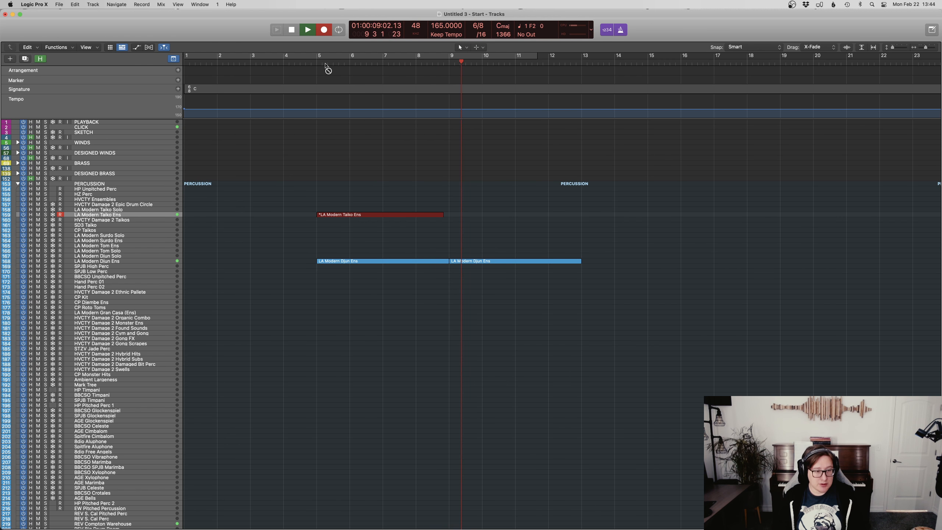
pyautogui.press('space')
pyautogui.press('p')
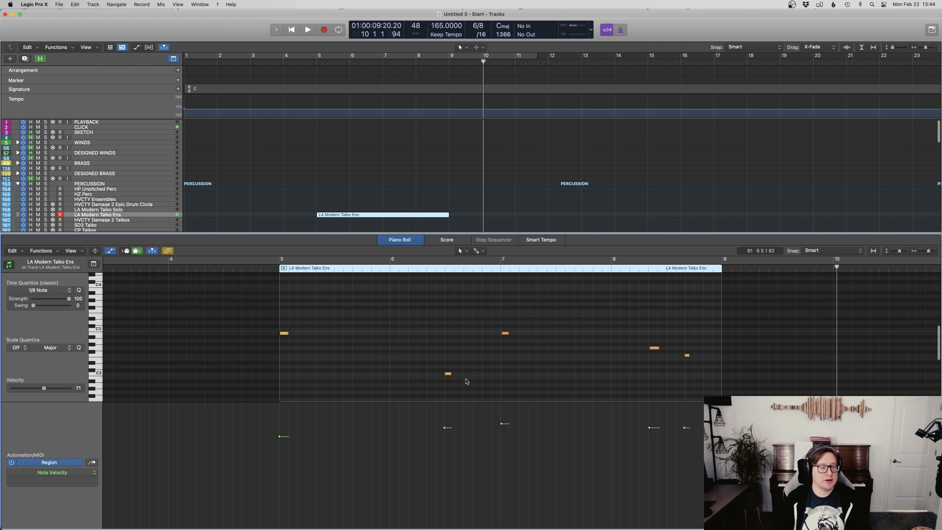
pyautogui.press('p')
# Step: Copy the LA Modern Taiko Ens region to bar 9 and briefly play from just before bar 5
pyautogui.moveTo(397, 212); pyautogui.dragTo(528, 215)
pyautogui.press('space')
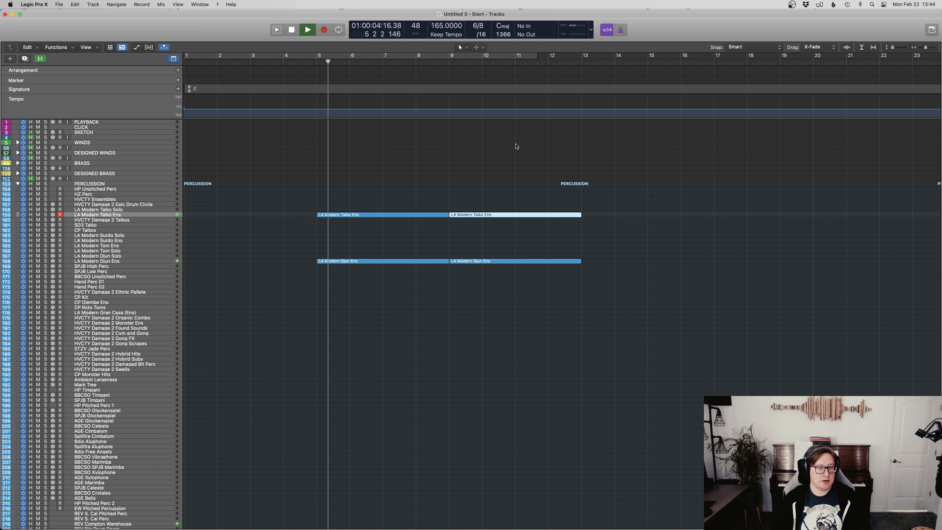
pyautogui.press('space')
pyautogui.click(529, 167)
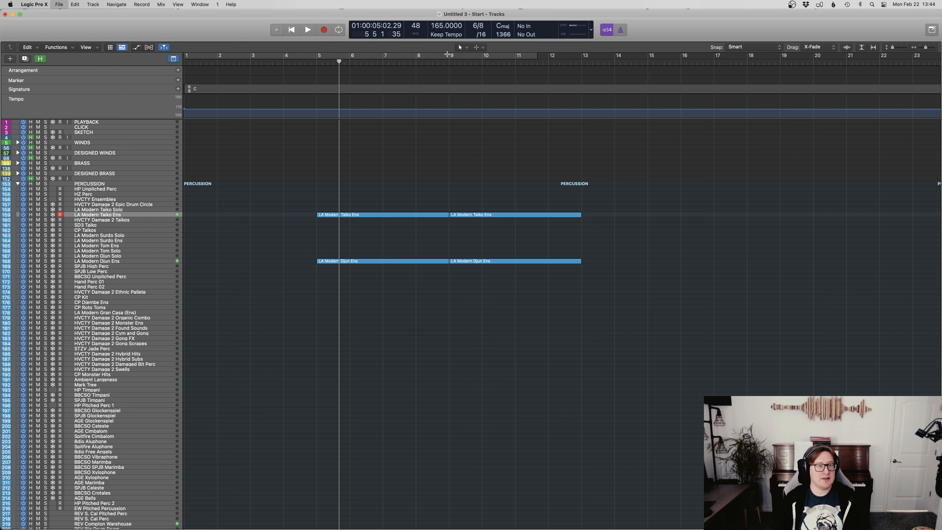
# Step: Save the project as 022220218 and audition the Taiko and Djun parts through to bar 13
pyautogui.press('super+s')
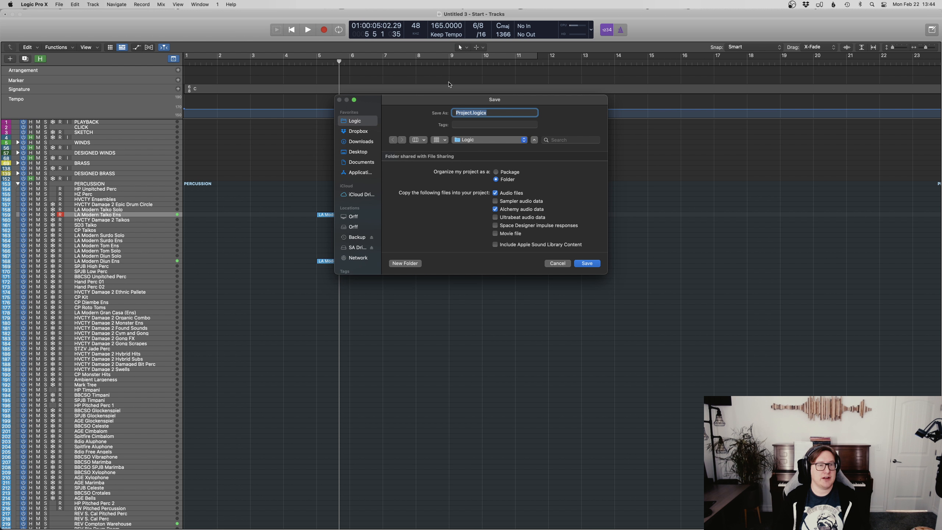
pyautogui.moveTo(439, 101); pyautogui.dragTo(941, 91)
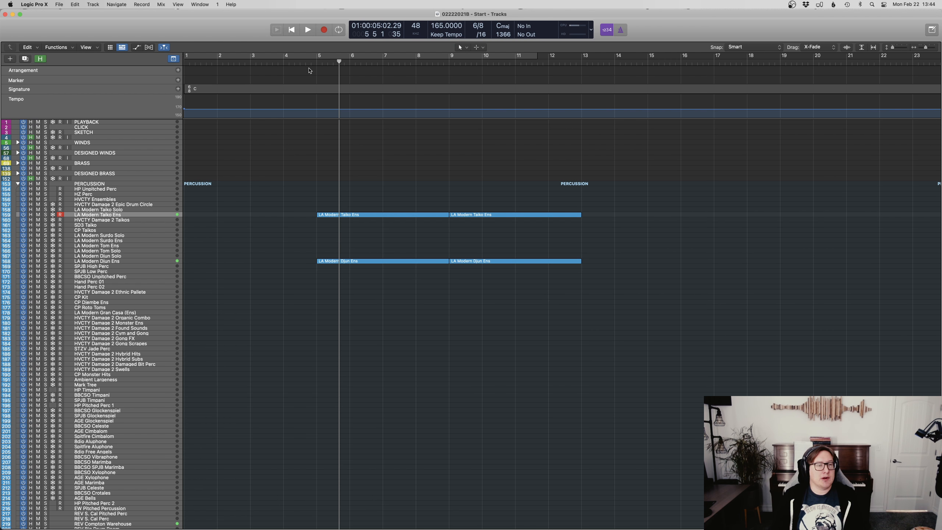
pyautogui.press('space')
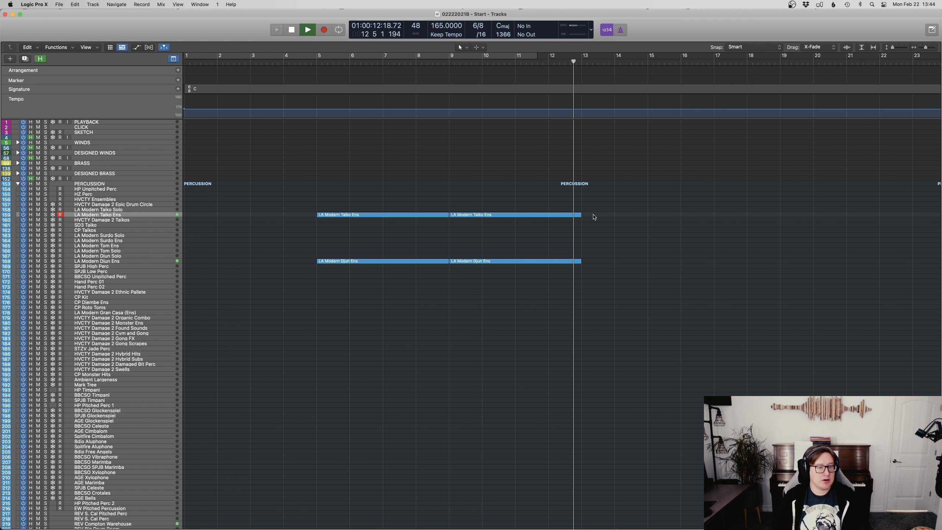
pyautogui.press('space')
# Step: Repeat all Taiko Ens and Djun Ens regions once so they fill bars 13 to 20, and return the playhead to bar 13
pyautogui.moveTo(522, 296); pyautogui.dragTo(348, 187)
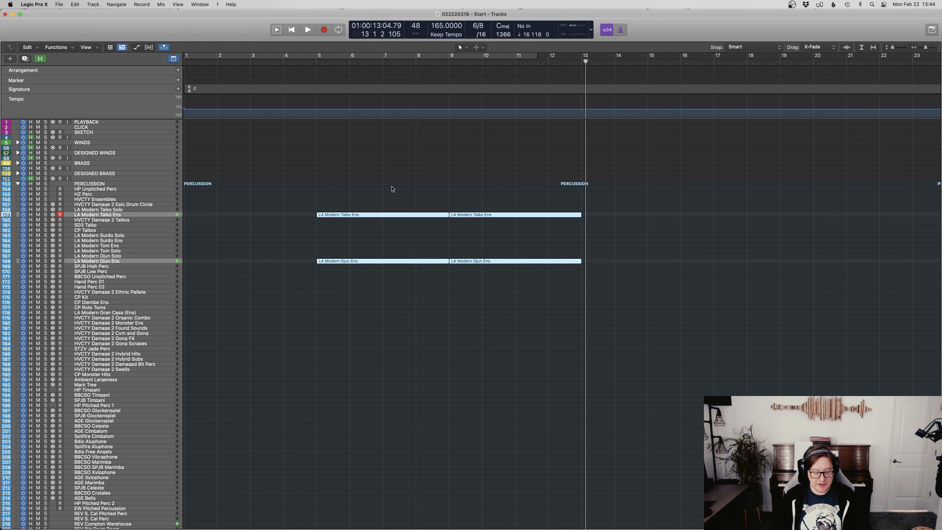
pyautogui.press('super+r')
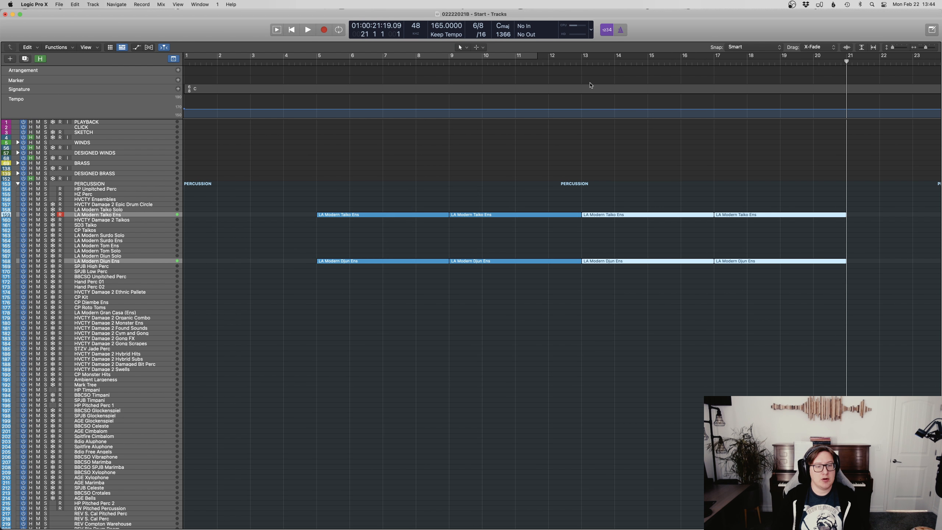
pyautogui.click(635, 157)
pyautogui.click(581, 63)
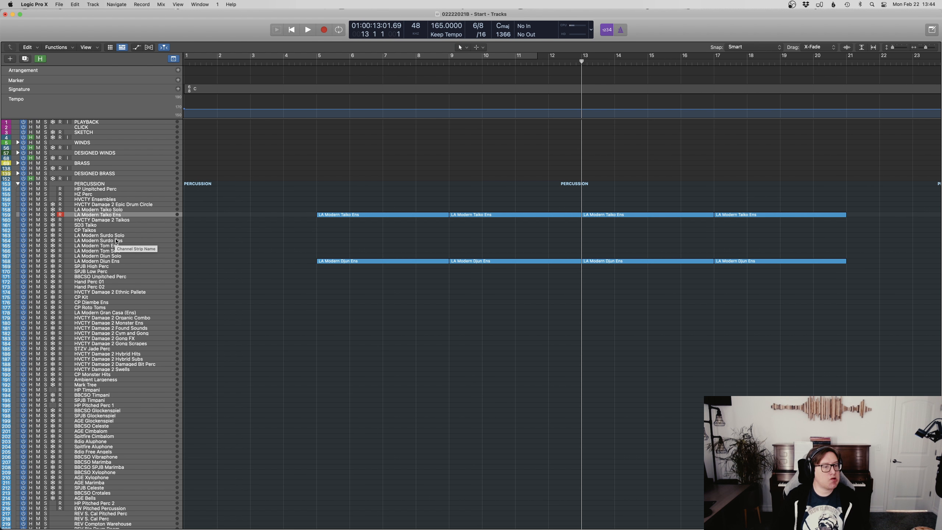
# Step: Select the LA Modern Surdo Ens track and rehearse a part over playback from just before bar 5
pyautogui.click(116, 241)
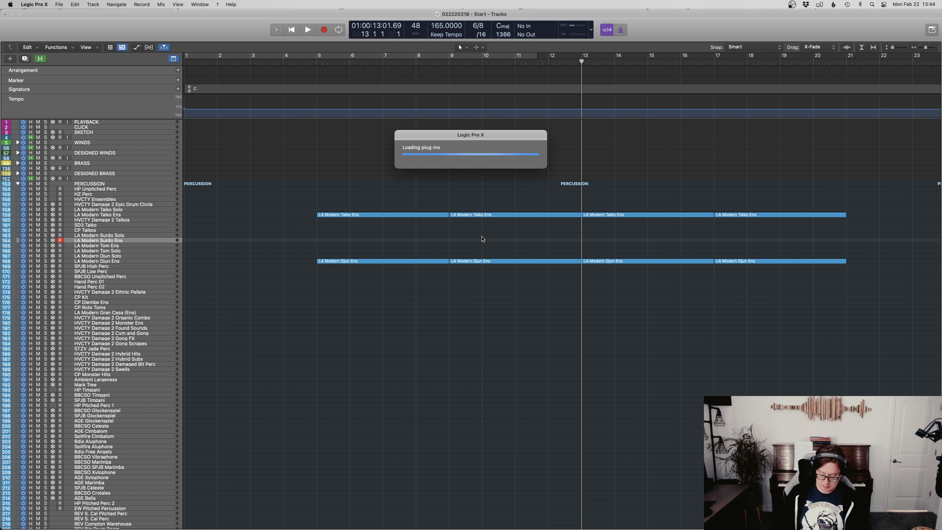
pyautogui.click(308, 64)
pyautogui.press('space')
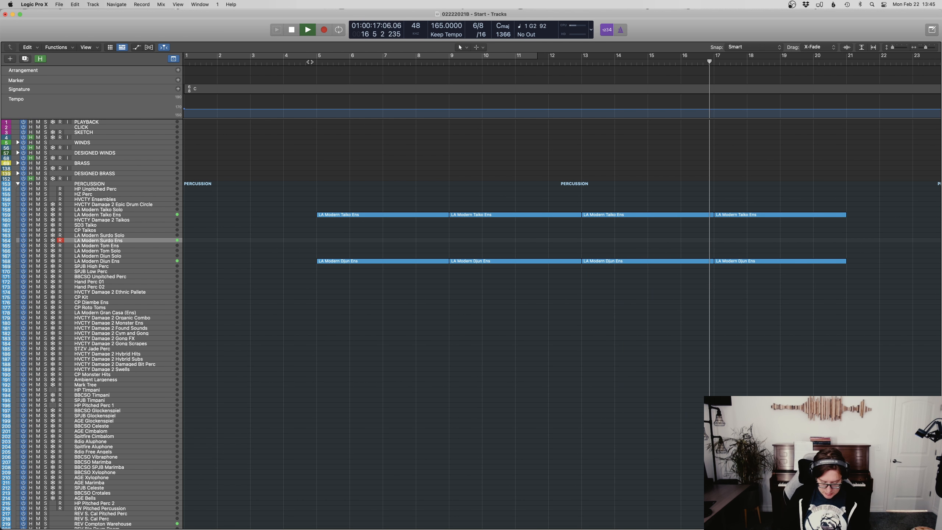
pyautogui.press('space')
# Step: Try to record a Surdo Ens part starting from bar 13 and undo the take
pyautogui.click(584, 62)
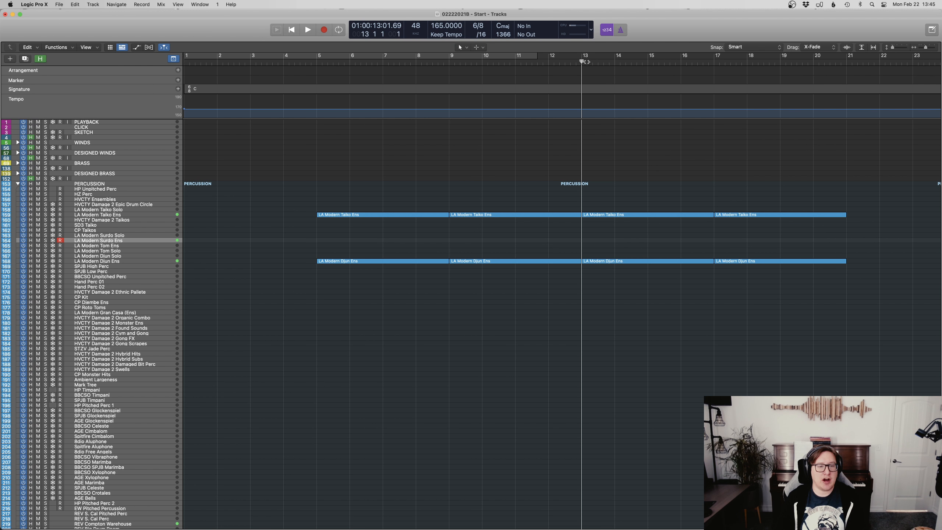
pyautogui.press('space')
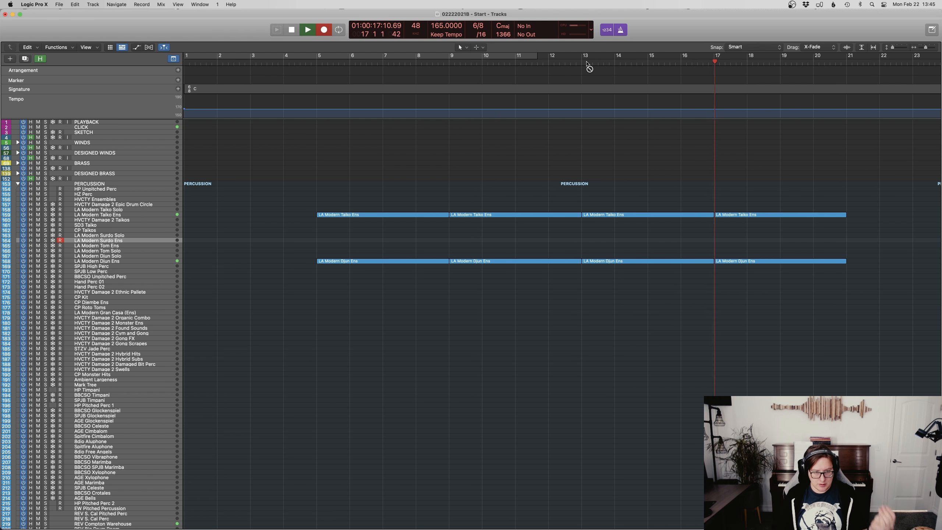
pyautogui.press('r')
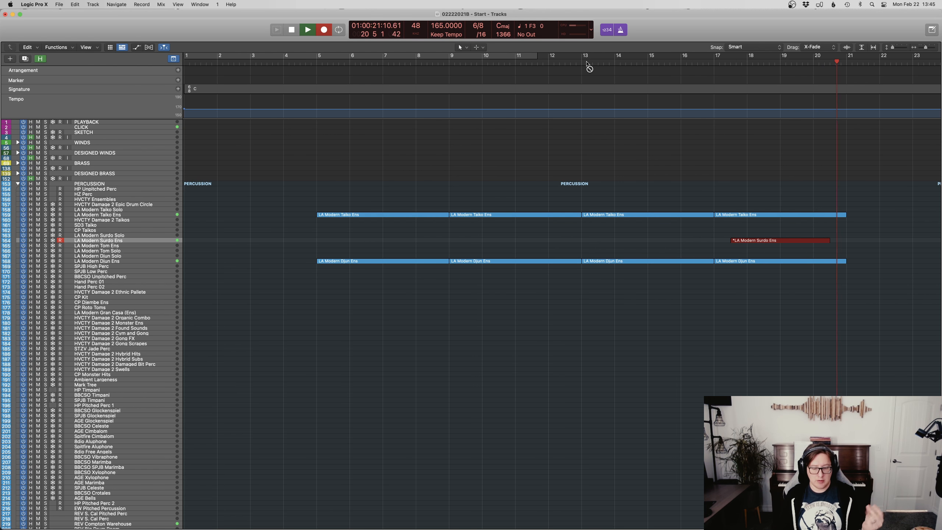
pyautogui.press('space')
pyautogui.press('super+z')
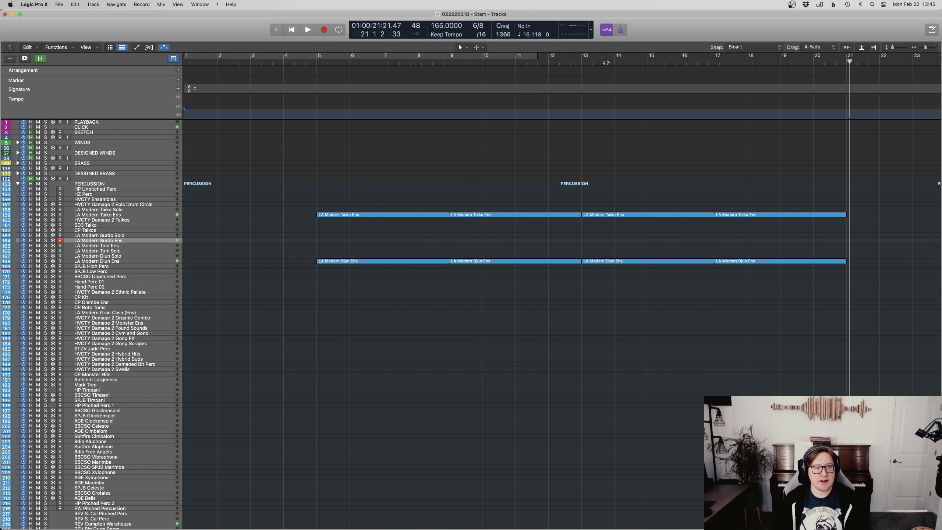
pyautogui.click(549, 62)
pyautogui.click(581, 63)
pyautogui.press('r')
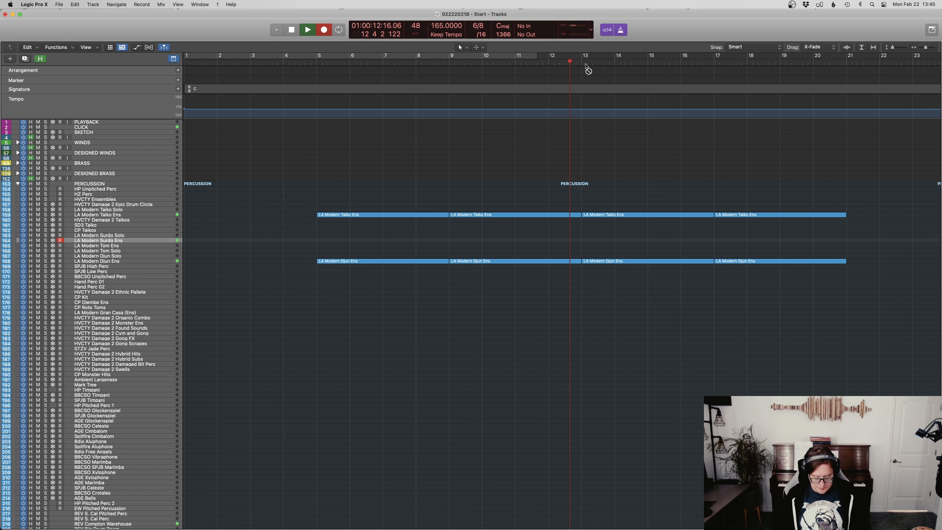
pyautogui.press('space')
# Step: Start from bar 5 and record an LA Modern Surdo Ens part over bars 13 to 20
pyautogui.click(332, 69)
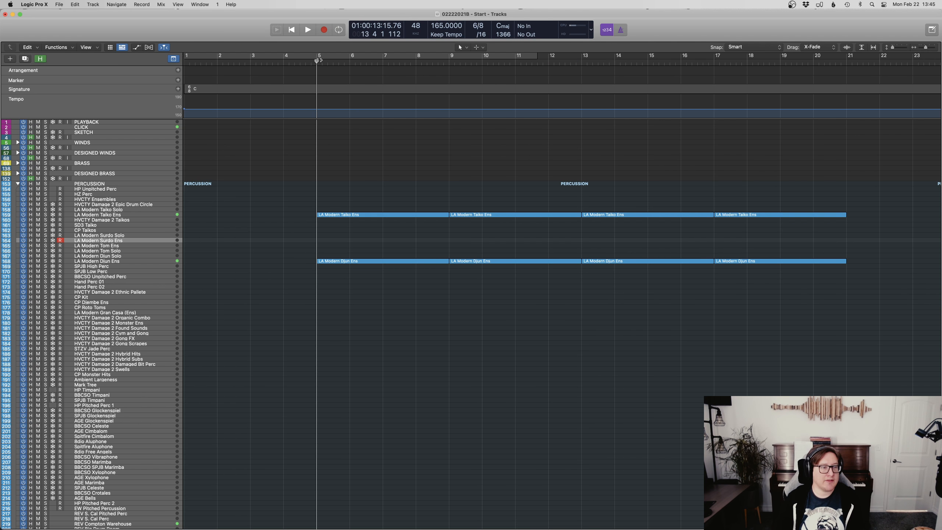
pyautogui.press('r')
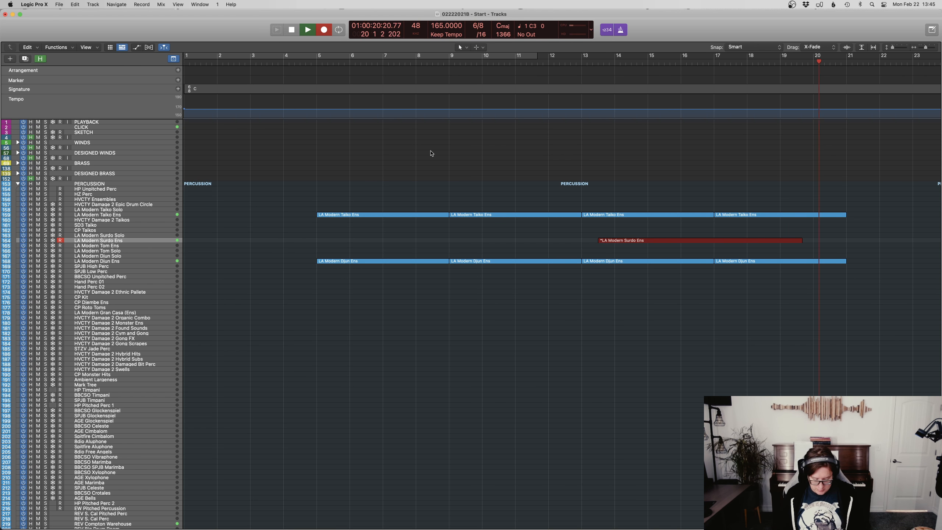
pyautogui.press('space')
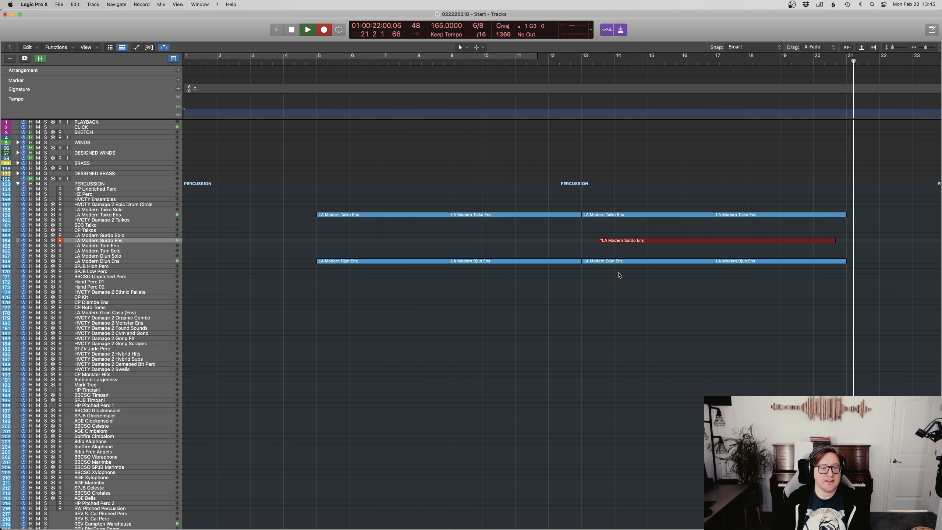
# Step: Open the recorded Surdo Ens region in the note editor and quantize all its notes to 1/8 notes
pyautogui.press('e')
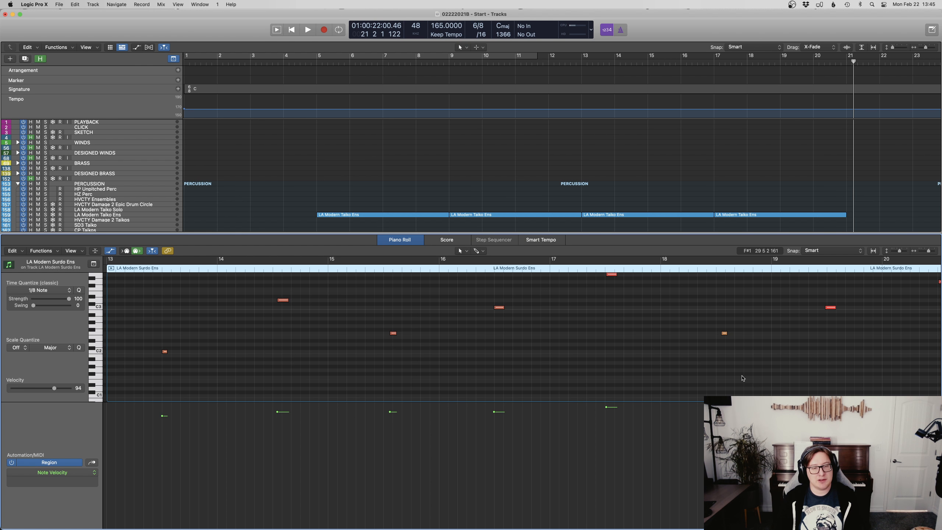
pyautogui.press('super+a')
pyautogui.press('q')
pyautogui.click(661, 373)
pyautogui.scroll(-5, 660, 374)
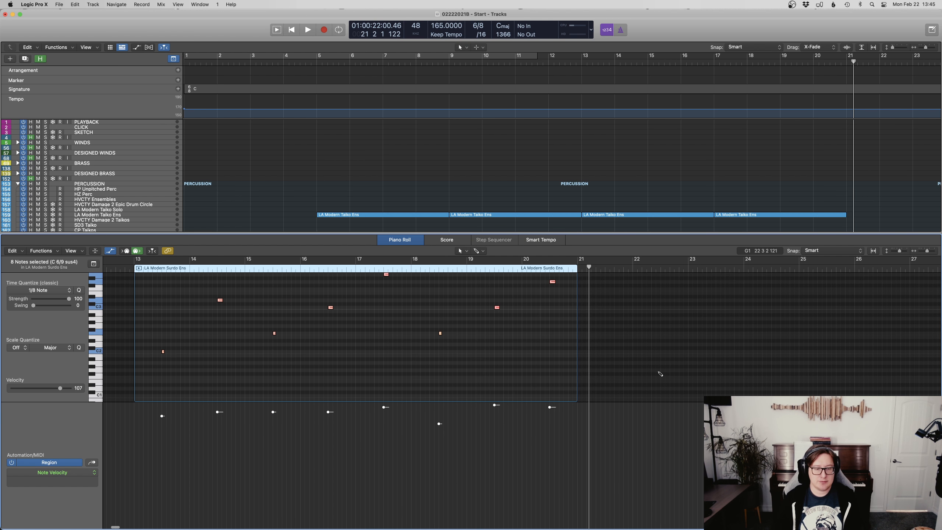
# Step: Transpose the first LA Modern Surdo Ens note, in bar 13, up to E3
pyautogui.scroll(3, 427, 362)
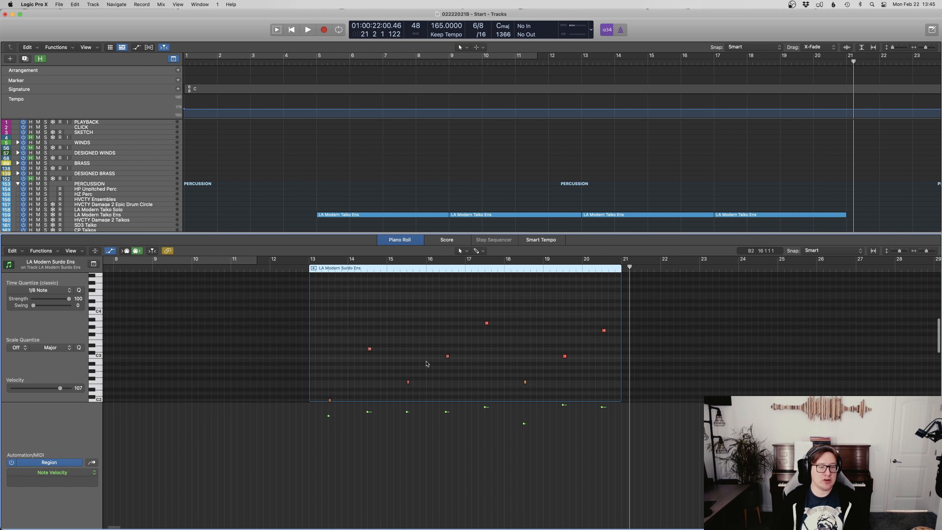
pyautogui.moveTo(375, 380); pyautogui.dragTo(320, 355)
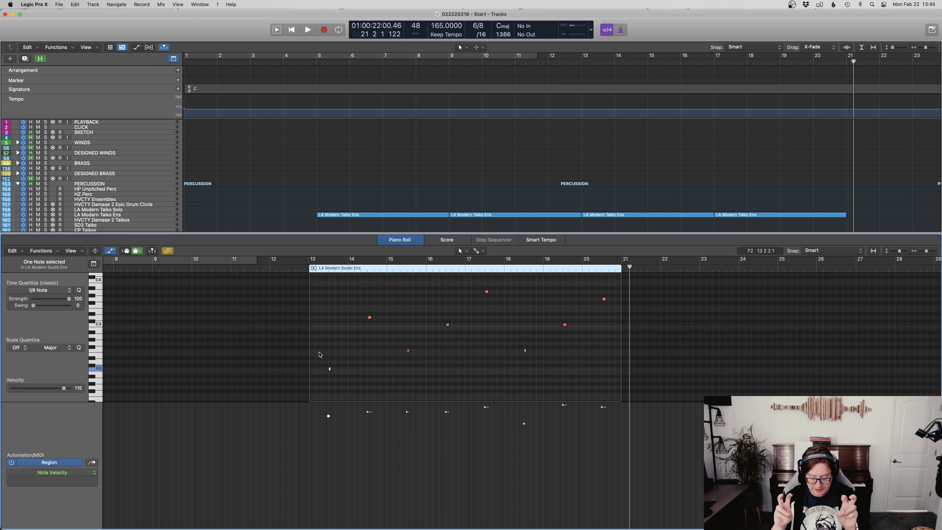
pyautogui.hotkey('alt', 'Up')
pyautogui.hotkey('alt', 'Up')
pyautogui.hotkey('alt', 'Up')
pyautogui.hotkey('alt', 'Up')
pyautogui.hotkey('alt', 'Up')
pyautogui.hotkey('alt', 'Up')
pyautogui.hotkey('alt', 'Up')
pyautogui.hotkey('alt', 'Up')
pyautogui.hotkey('alt', 'Up')
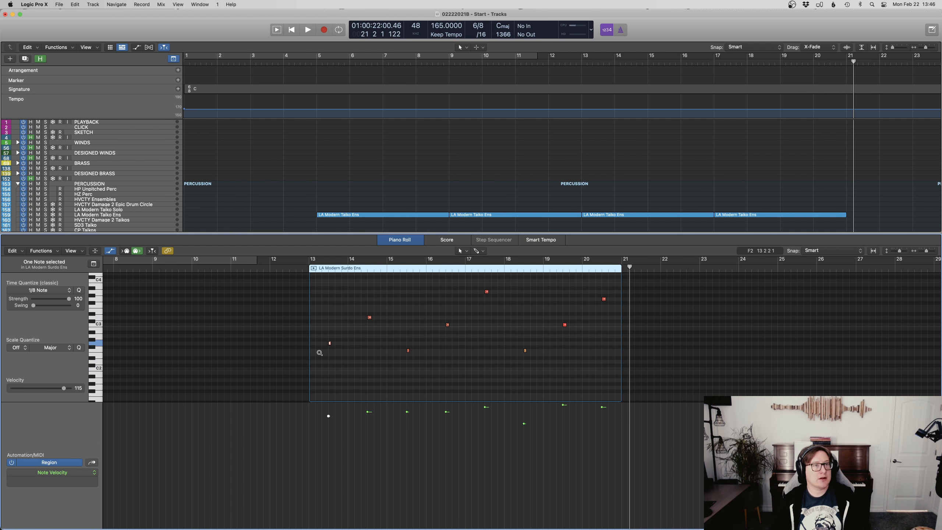
pyautogui.hotkey('alt', 'Up')
pyautogui.hotkey('alt', 'Up')
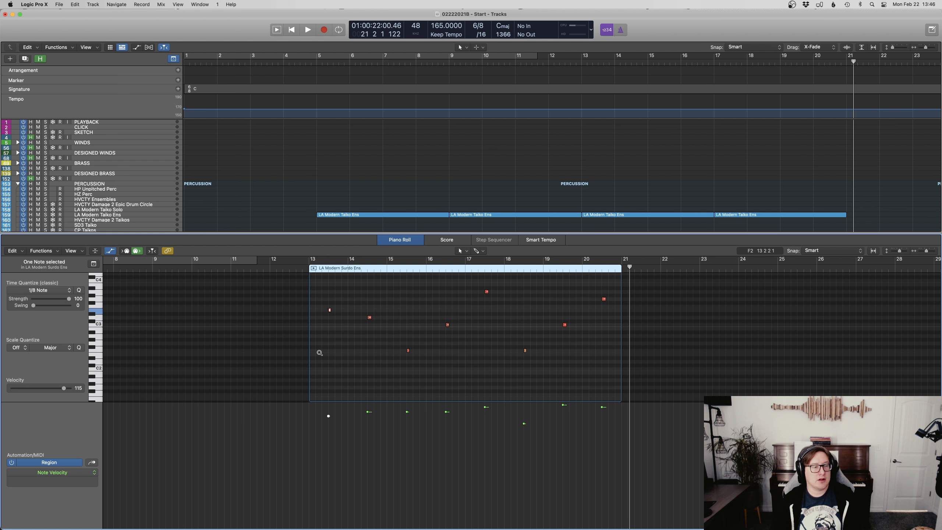
# Step: Audition the Surdo Ens part over the other drums from just before bar 13 into bar 16
pyautogui.click(299, 276)
pyautogui.press('space')
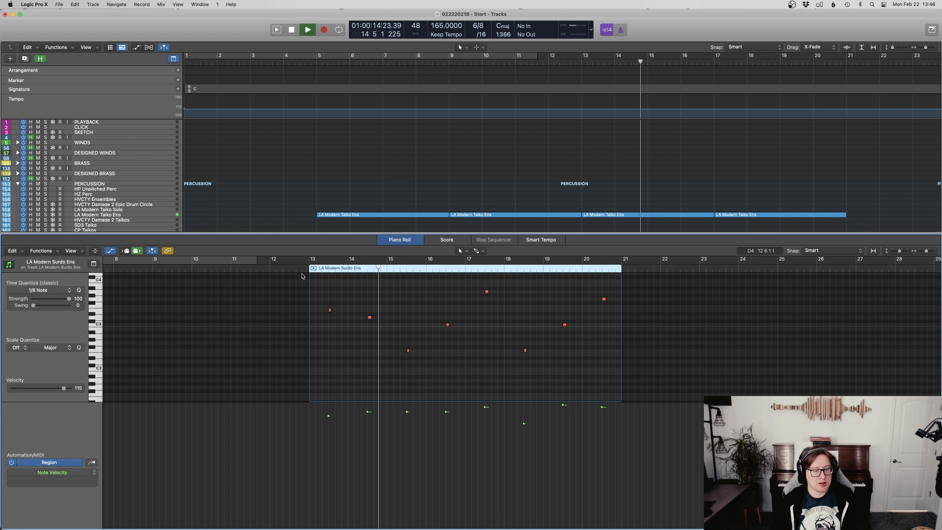
pyautogui.scroll(1, 490, 349)
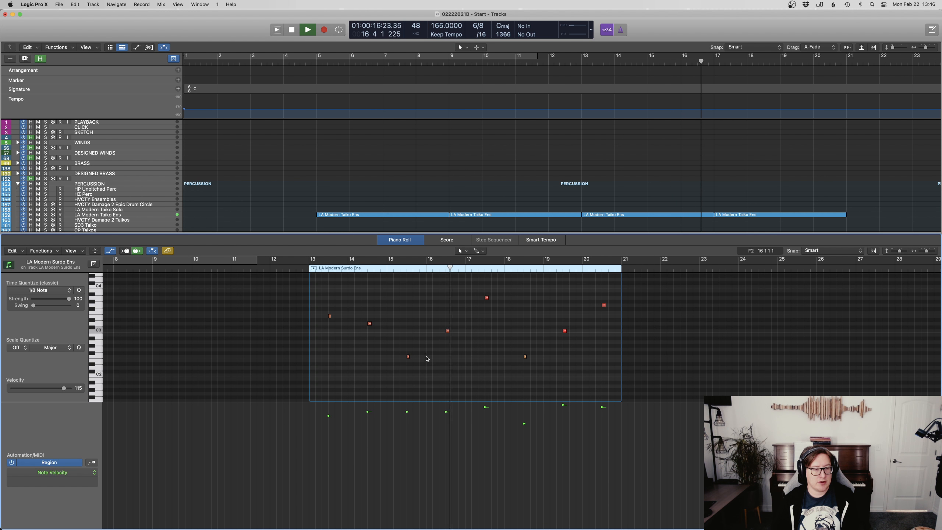
pyautogui.press('space')
# Step: Transpose the Surdo Ens note in bar 15 up to E3
pyautogui.moveTo(425, 359); pyautogui.dragTo(393, 348)
pyautogui.hotkey('alt', 'Up')
pyautogui.hotkey('alt', 'Up')
pyautogui.hotkey('alt', 'Up')
pyautogui.hotkey('alt', 'Up')
pyautogui.hotkey('alt', 'Up')
pyautogui.hotkey('alt', 'Up')
pyautogui.hotkey('alt', 'Up')
pyautogui.hotkey('alt', 'Up')
pyautogui.hotkey('alt', 'Up')
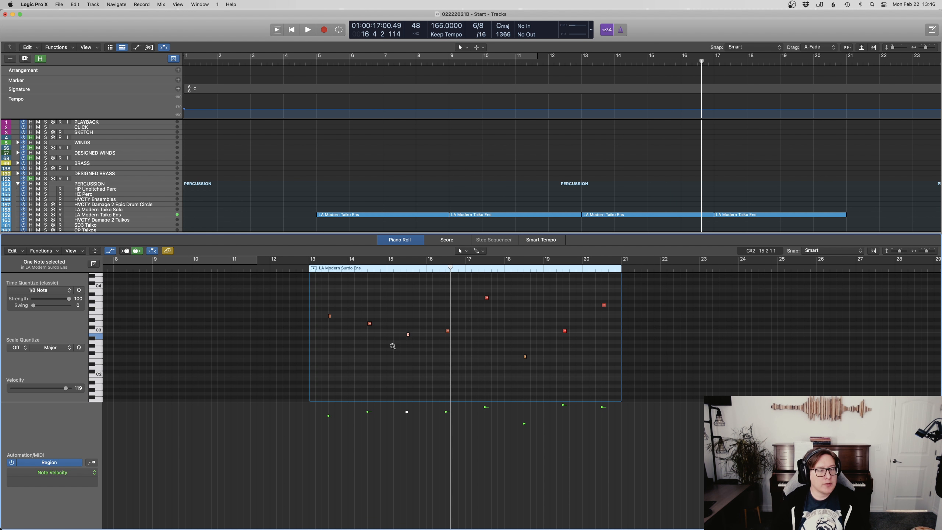
pyautogui.hotkey('alt', 'Up')
pyautogui.hotkey('alt', 'Up')
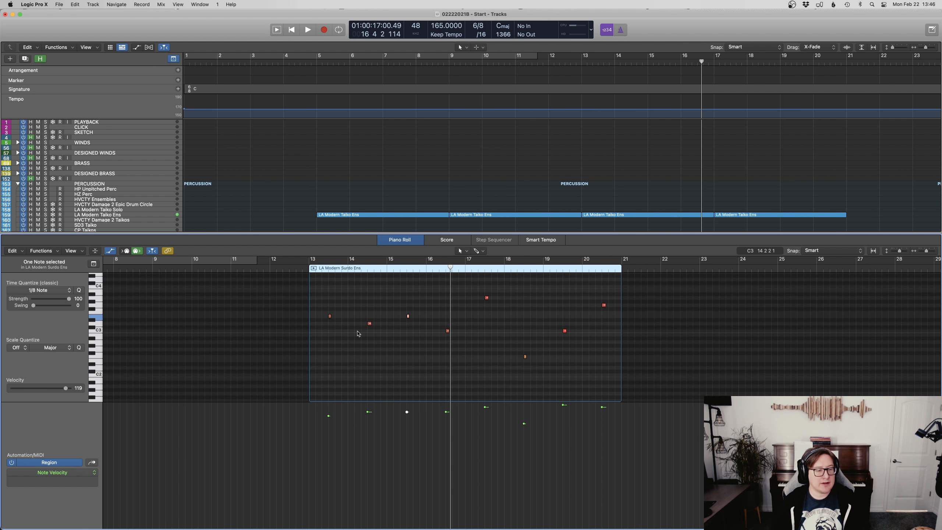
# Step: Transpose the Surdo Ens note in bar 14 down to B2
pyautogui.moveTo(374, 333); pyautogui.dragTo(364, 322)
pyautogui.press('super+Down')
pyautogui.press('super+Down')
pyautogui.press('super+Down')
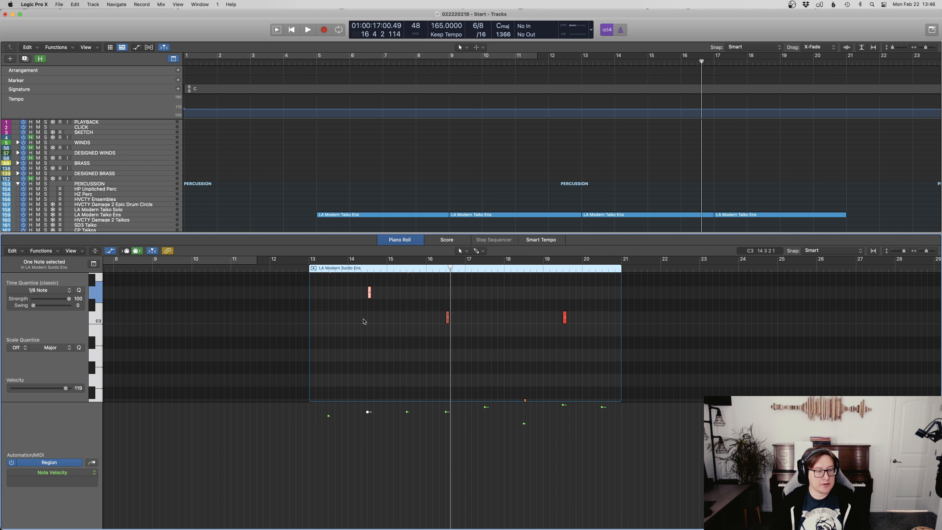
pyautogui.press('super+Up')
pyautogui.hotkey('alt', 'Down')
pyautogui.hotkey('alt', 'Down')
pyautogui.hotkey('alt', 'Down')
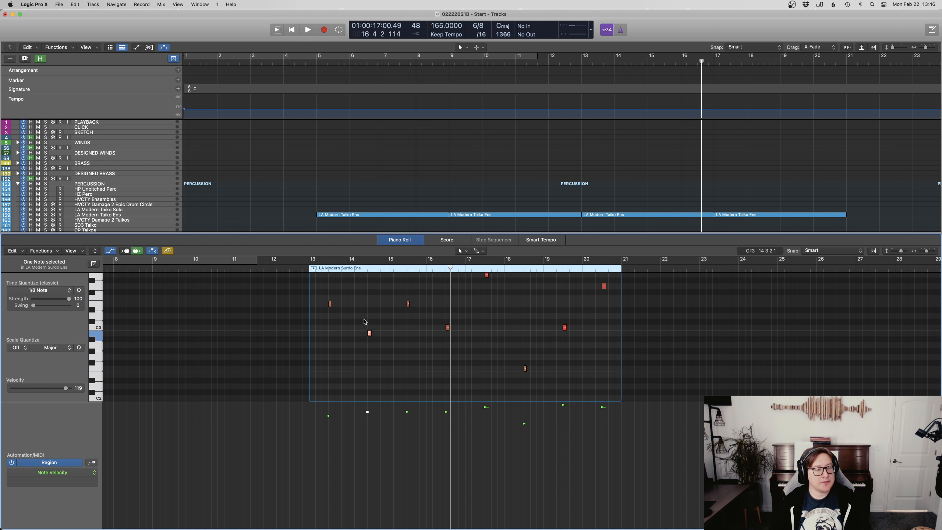
# Step: Play the edited Surdo Ens part from just before bar 13 through bar 18 to check the pitches
pyautogui.click(299, 259)
pyautogui.press('space')
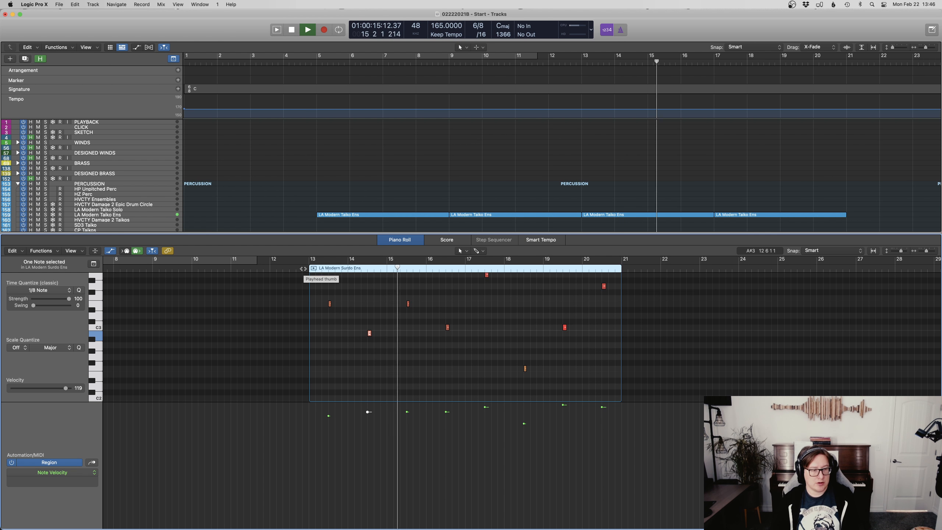
pyautogui.press('space')
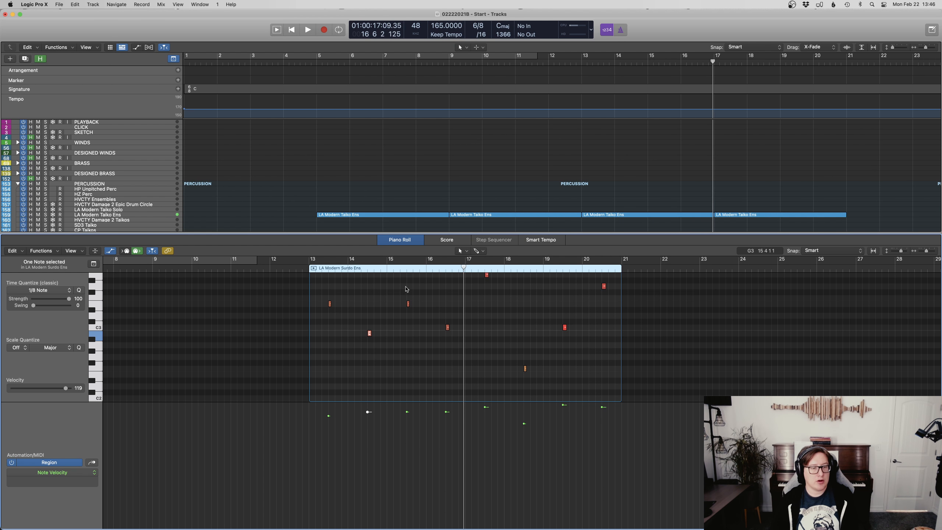
pyautogui.scroll(2, 486, 303)
pyautogui.press('space')
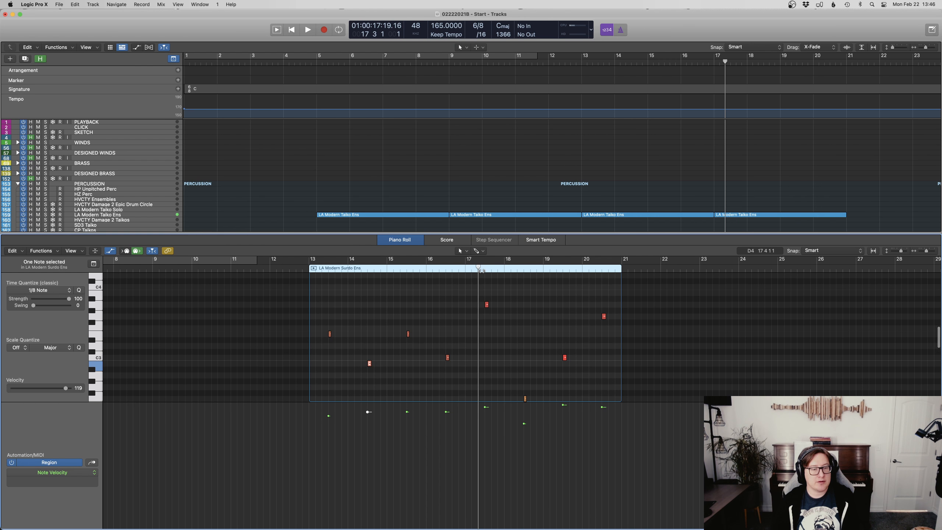
pyautogui.scroll(-1, 513, 321)
pyautogui.scroll(-1, 513, 320)
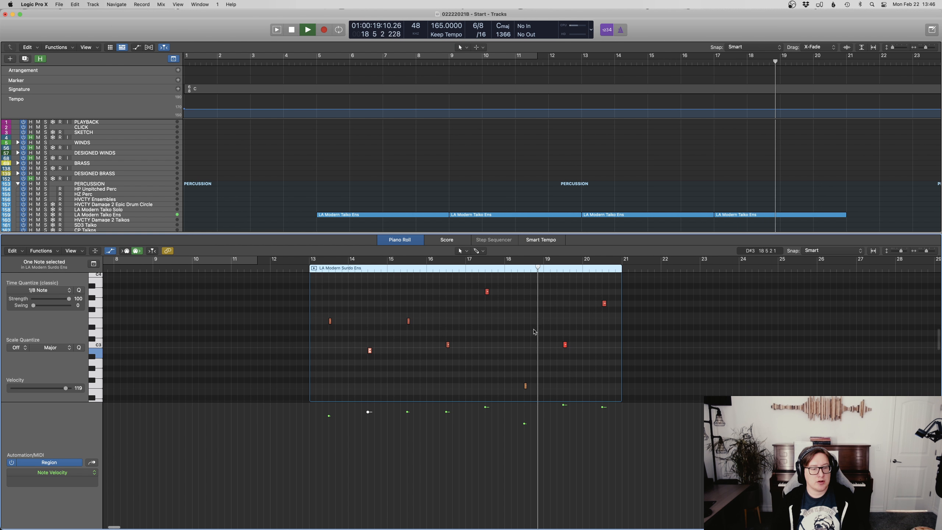
pyautogui.press('space')
# Step: Transpose the Surdo Ens note in bar 18 up to B2 and the one in bar 17 down to G3
pyautogui.moveTo(544, 378); pyautogui.dragTo(509, 395)
pyautogui.hotkey('alt', 'Up')
pyautogui.hotkey('alt', 'Up')
pyautogui.hotkey('alt', 'Up')
pyautogui.hotkey('alt', 'Up')
pyautogui.hotkey('alt', 'Up')
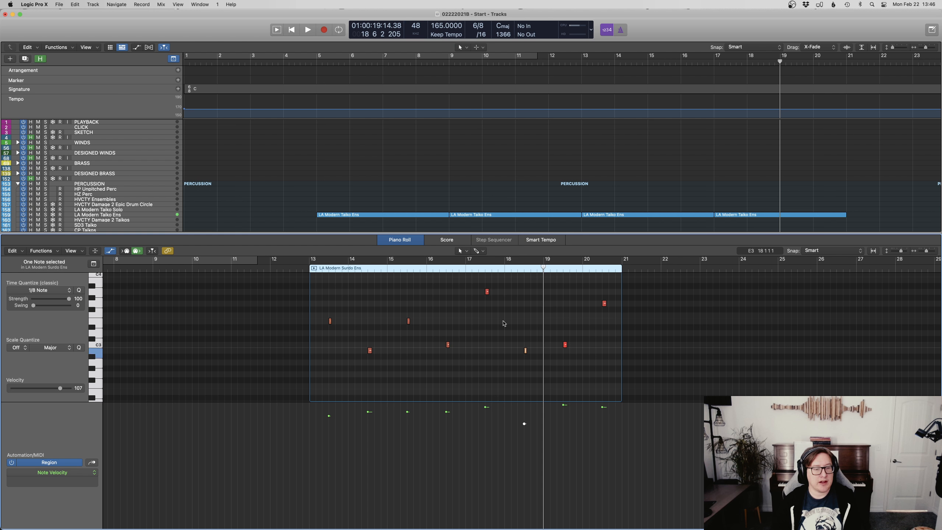
pyautogui.click(487, 291)
pyautogui.hotkey('alt', 'Down')
pyautogui.hotkey('alt', 'Down')
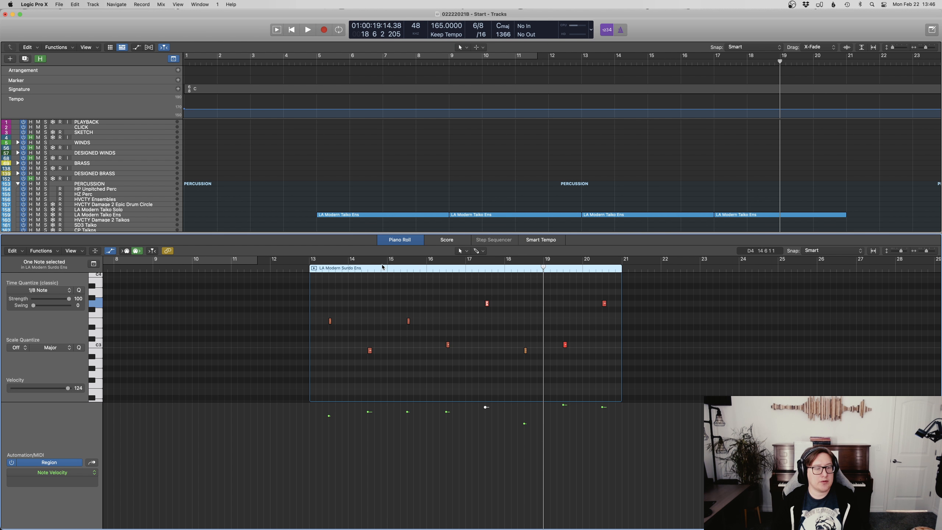
# Step: Play the Surdo Ens region from just before bar 13 and delete its final note in bar 20
pyautogui.doubleClick(302, 268)
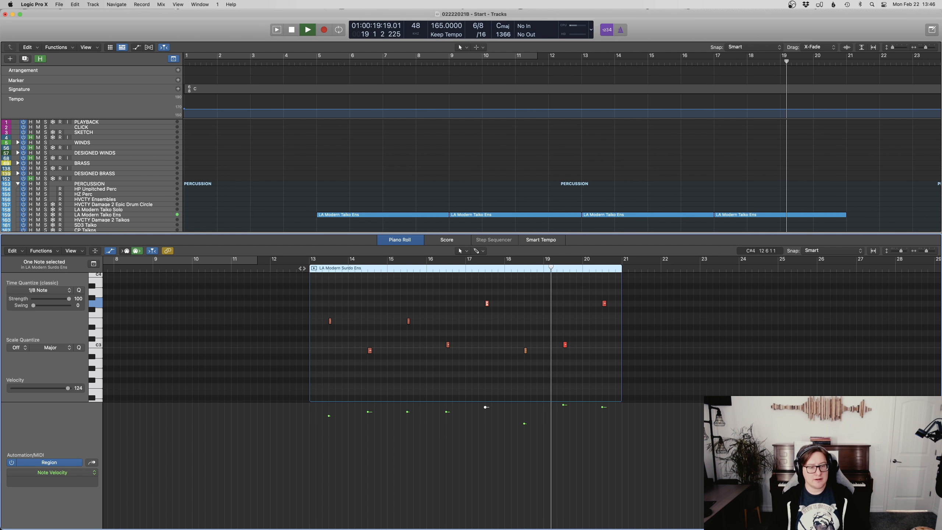
pyautogui.press('space')
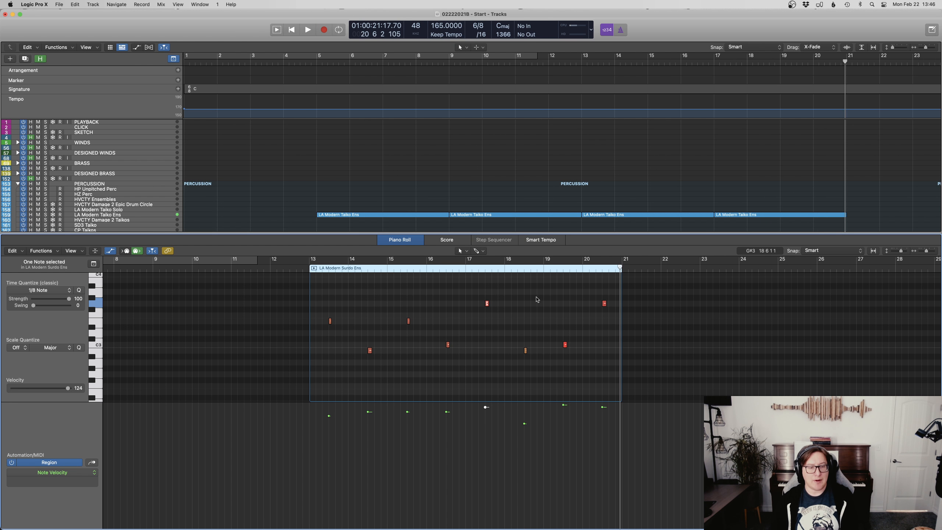
pyautogui.click(604, 303)
pyautogui.press('Delete')
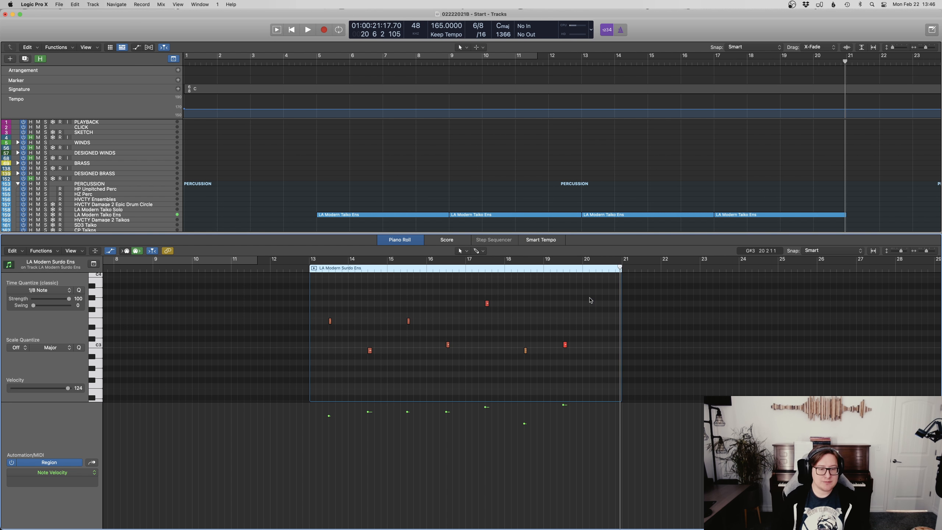
# Step: Record two replacement Surdo Ens notes in bar 20 and select both of them
pyautogui.click(583, 269)
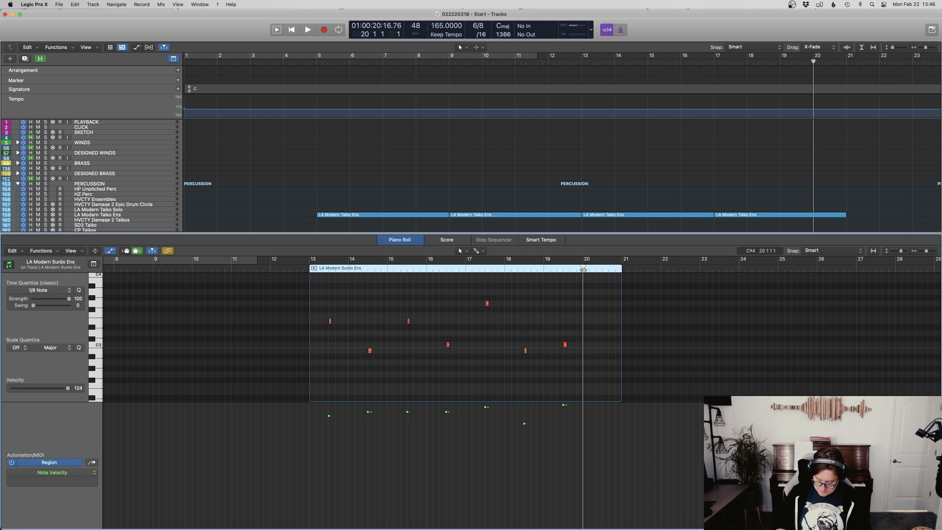
pyautogui.press('r')
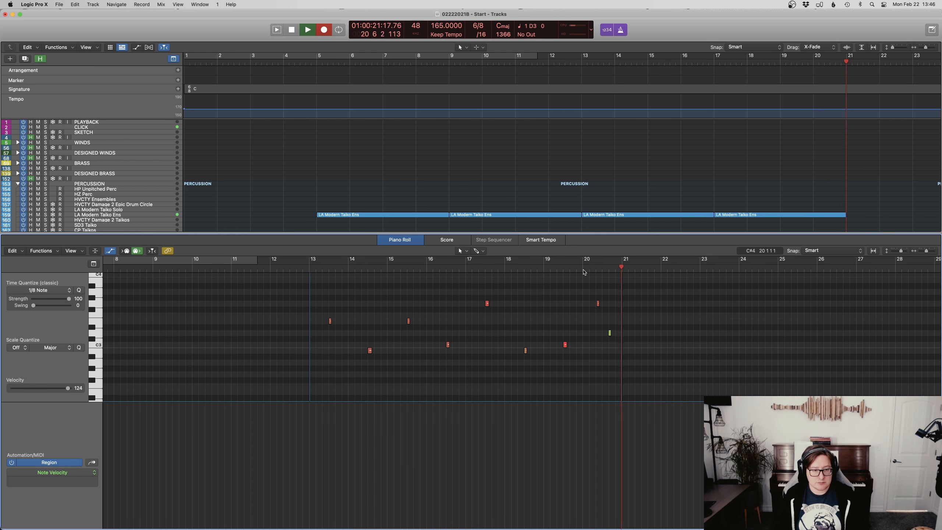
pyautogui.press('space')
pyautogui.moveTo(584, 293); pyautogui.dragTo(618, 352)
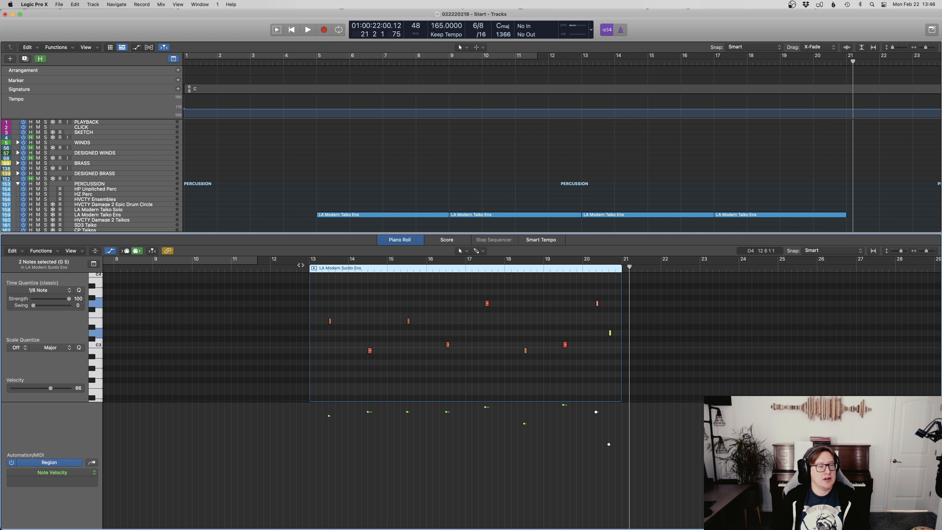
# Step: Play the Surdo Ens part again from just before bar 13 into bar 14
pyautogui.click(301, 265)
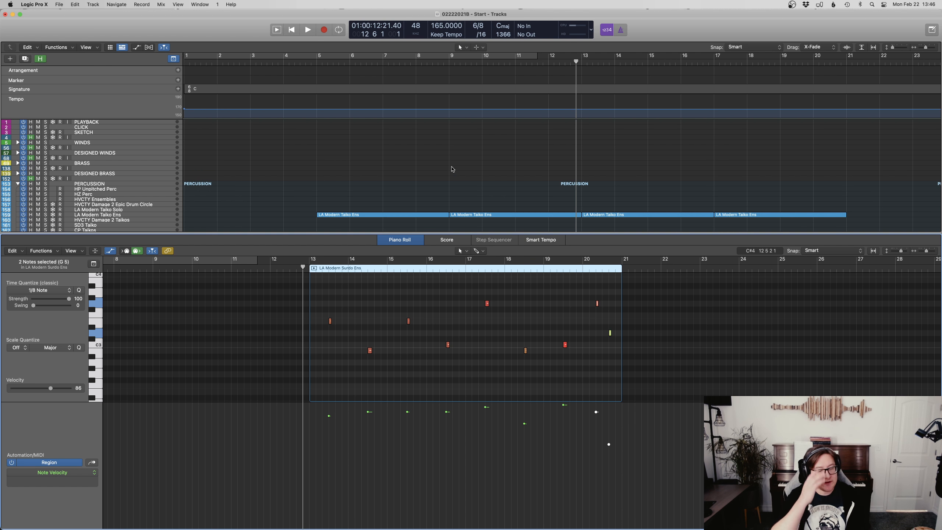
pyautogui.press('space')
pyautogui.press('space')
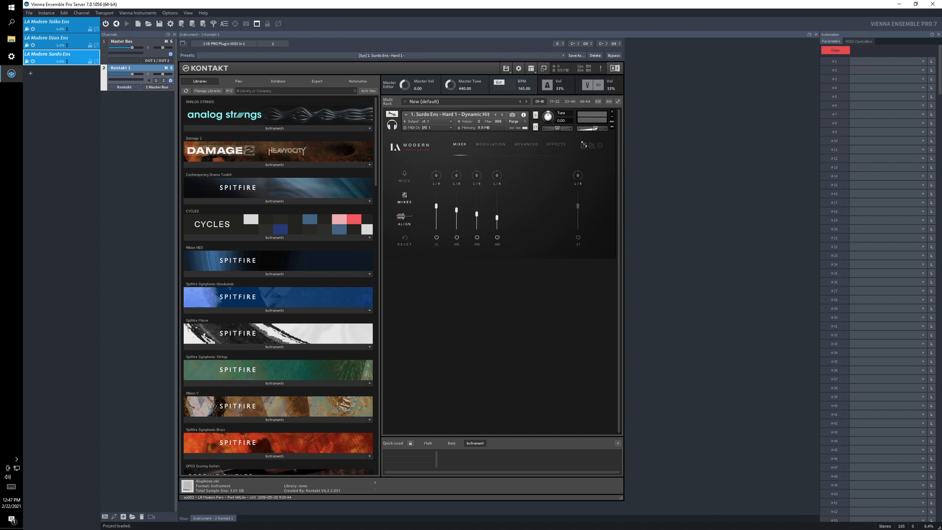
# Step: In Vienna Ensemble Pro, look through the loadable mix files for the Surdo Ens Kontakt instrument without loading any, and return to Logic Pro
pyautogui.click(584, 144)
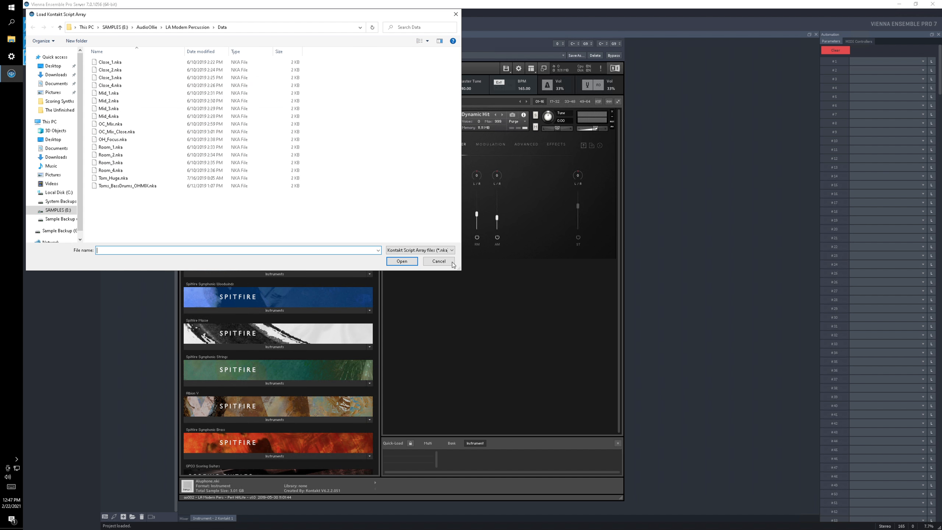
pyautogui.click(439, 261)
pyautogui.click(584, 145)
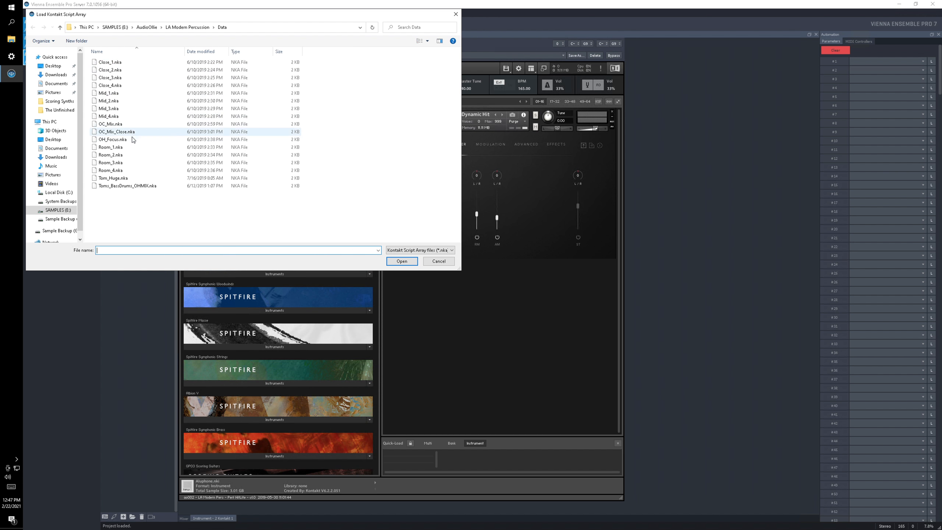
pyautogui.click(441, 262)
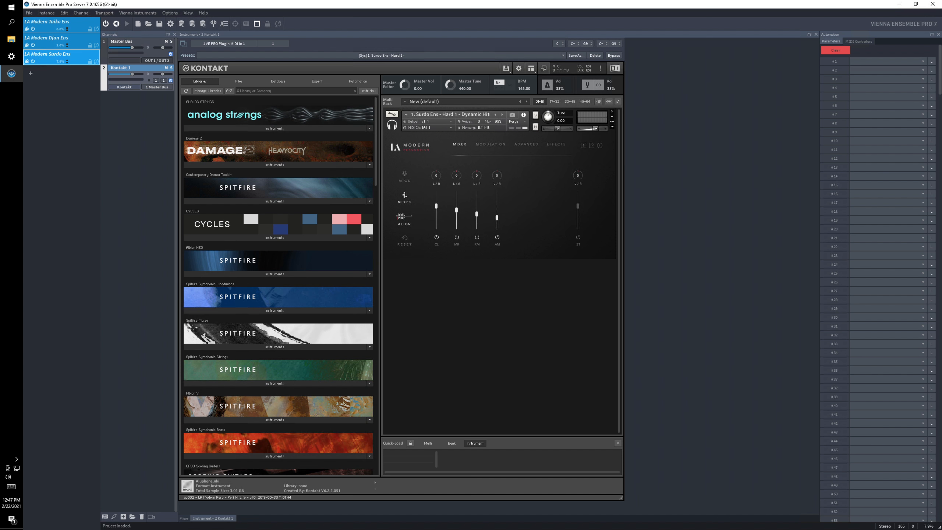
pyautogui.hotkey('ctrl', 'Up')
pyautogui.press('Escape')
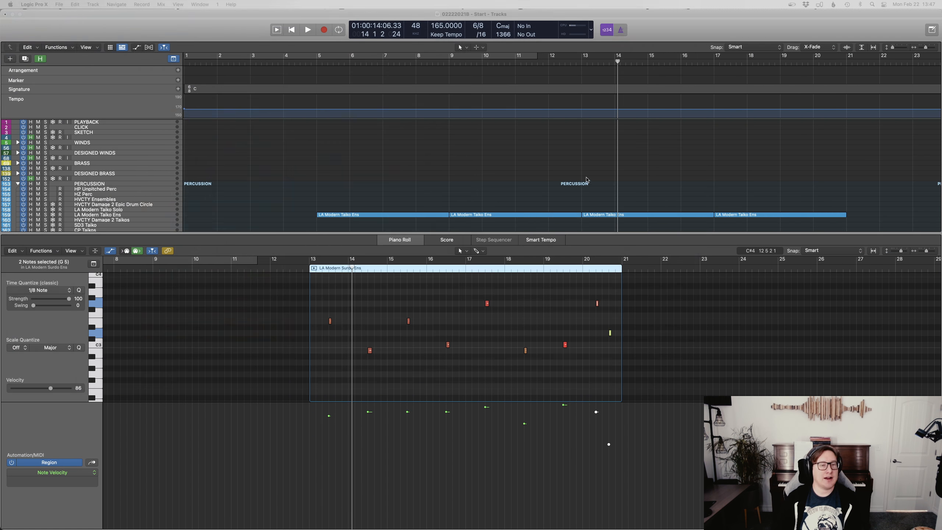
# Step: Deselect the Surdo Ens region, play the cue from bar 5 and close the note editor
pyautogui.click(543, 147)
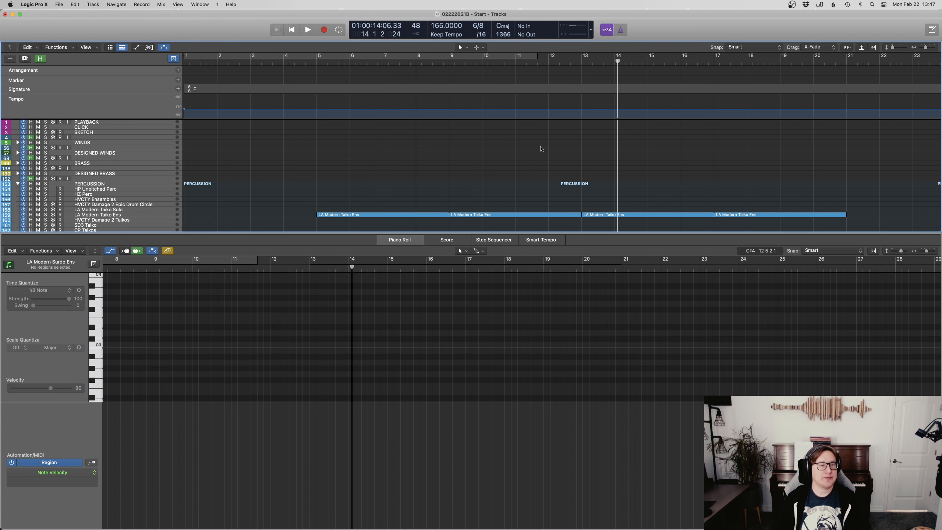
pyautogui.press('space')
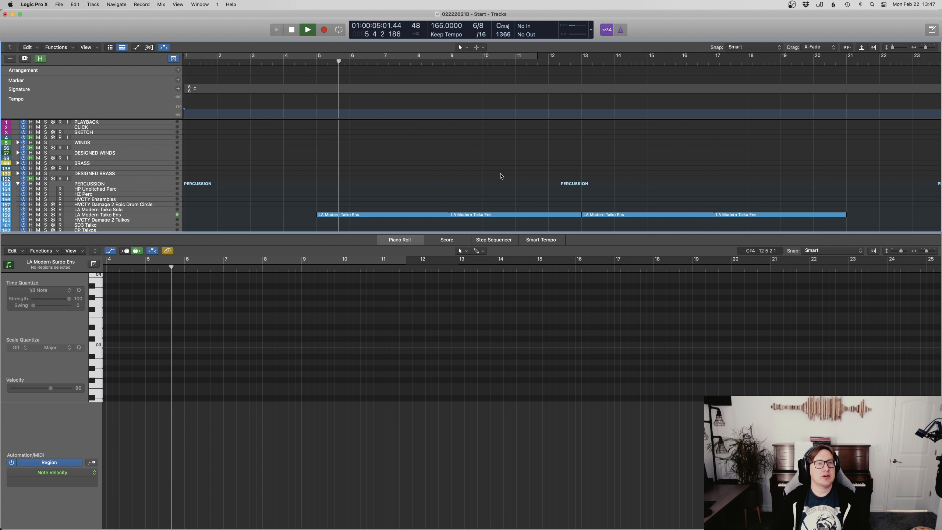
pyautogui.press('e')
pyautogui.press('space')
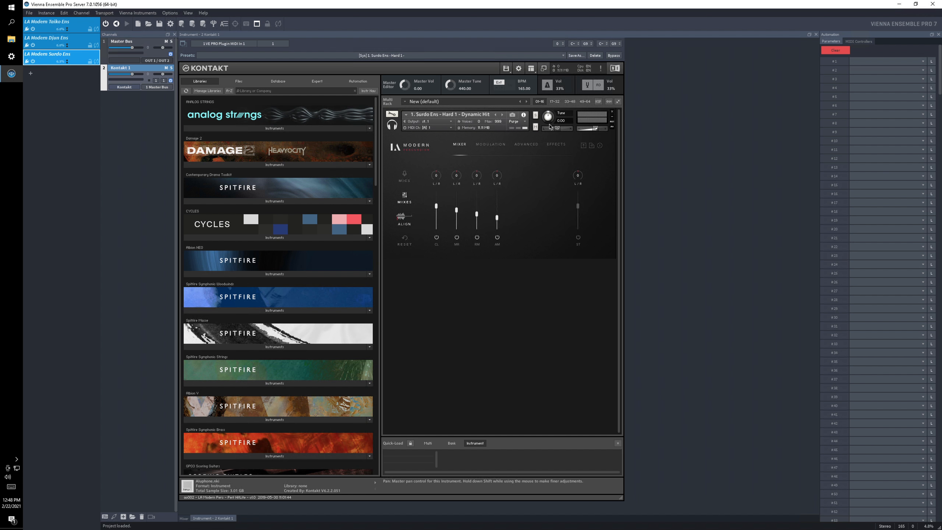
# Step: Review the Surdo Ens mix presets in Vienna Ensemble Pro once more, cancel loading and switch back to Logic Pro
pyautogui.click(584, 147)
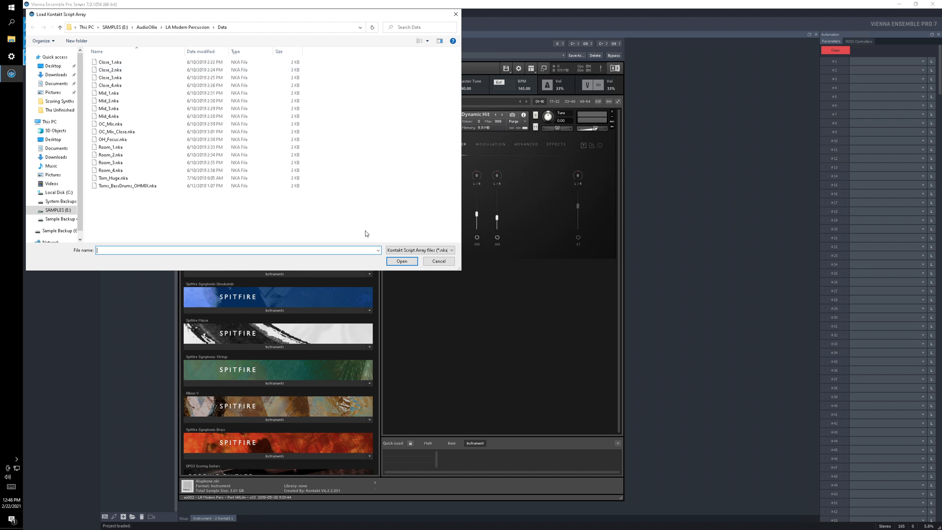
pyautogui.click(438, 261)
pyautogui.hotkey('ctrl', 'Up')
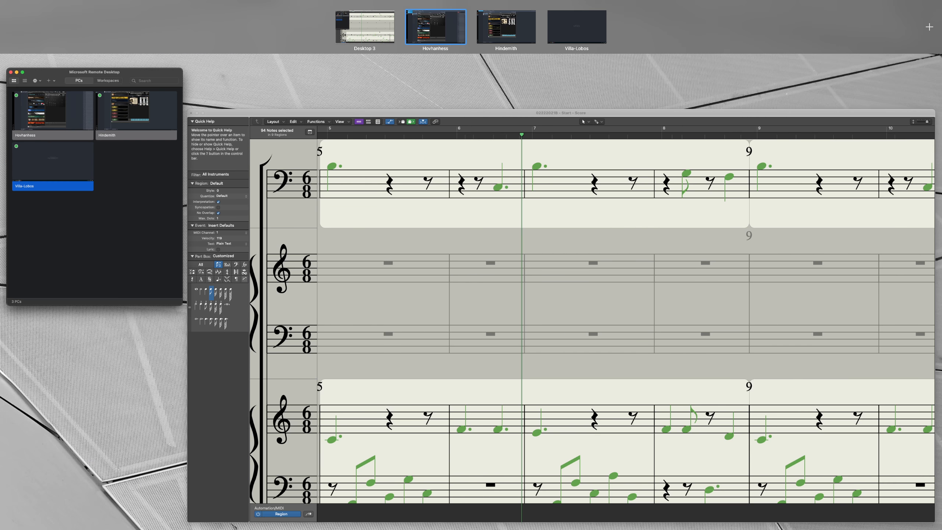
pyautogui.hotkey('ctrl', 'Up')
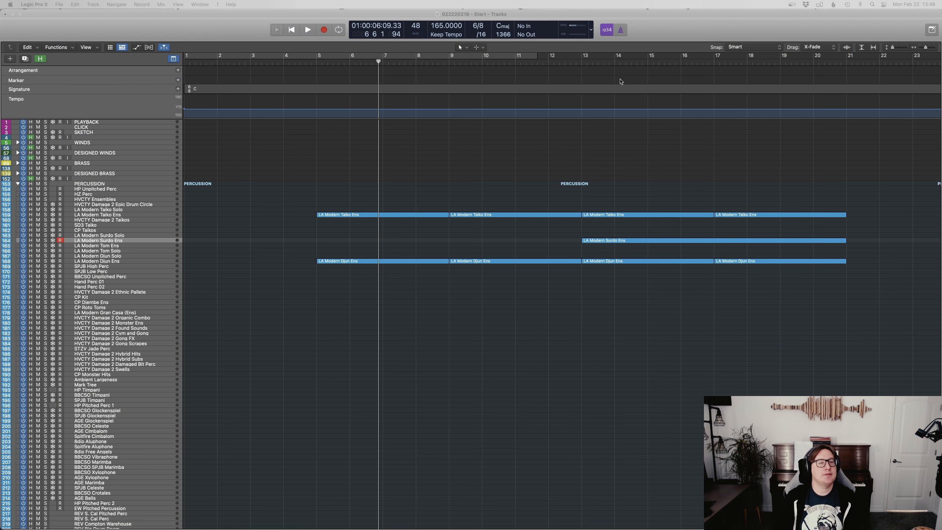
# Step: Play the cue from bar 12 and copy the Surdo Ens region at bar 13 onto the LA Modern Tom Ens track
pyautogui.click(556, 60)
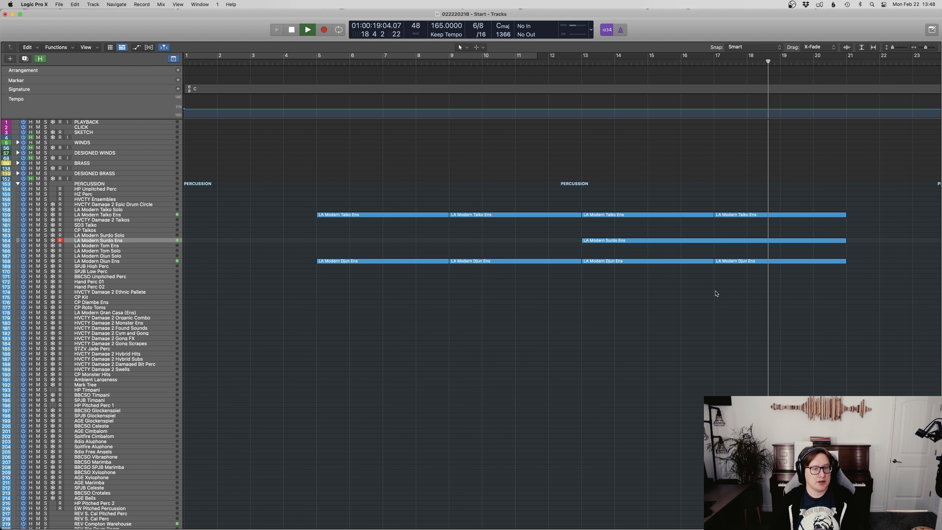
pyautogui.press('space')
pyautogui.click(618, 241)
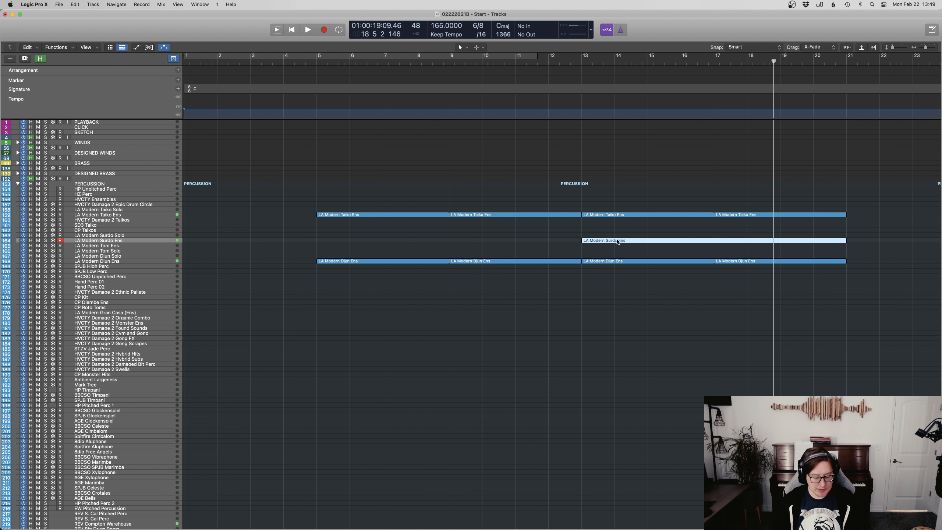
pyautogui.moveTo(618, 241); pyautogui.dragTo(619, 246)
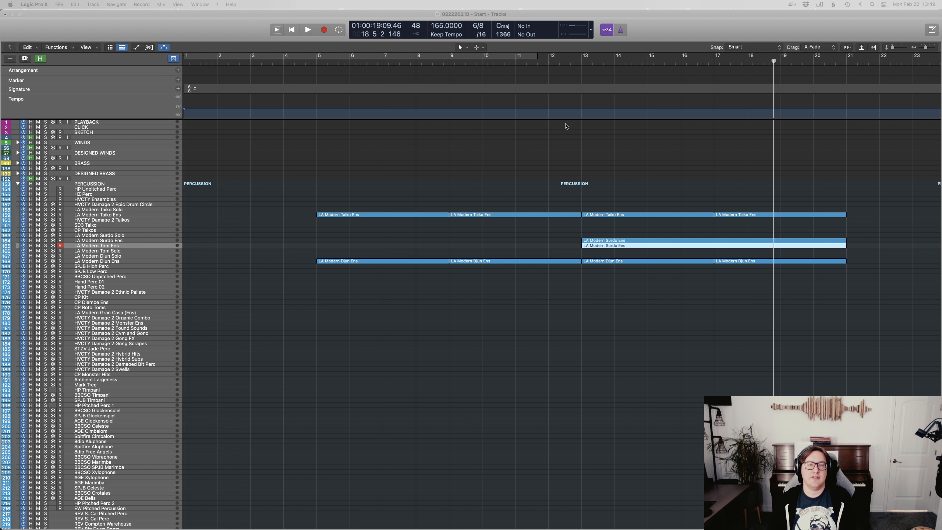
# Step: Play the added Tom Ens layer in context from just before bar 12 to bar 21 and deselect its region
pyautogui.click(549, 60)
pyautogui.press('space')
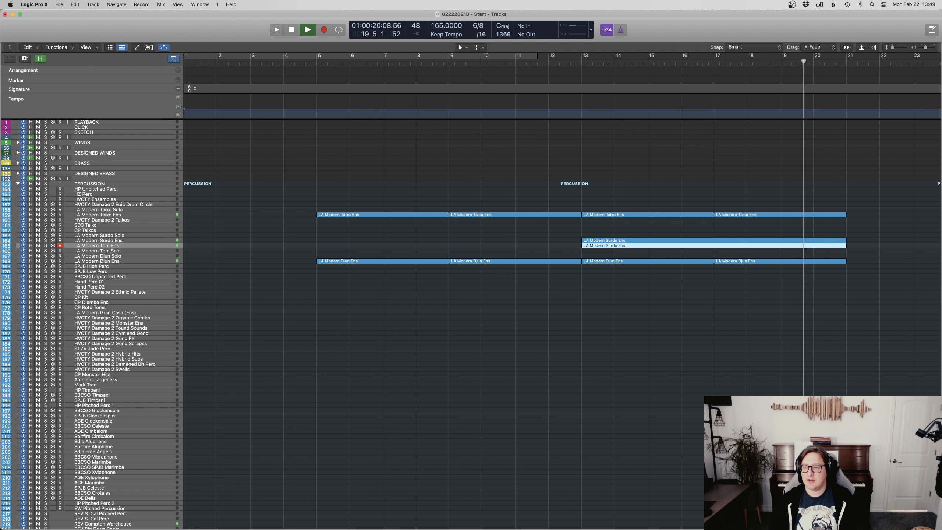
pyautogui.press('space')
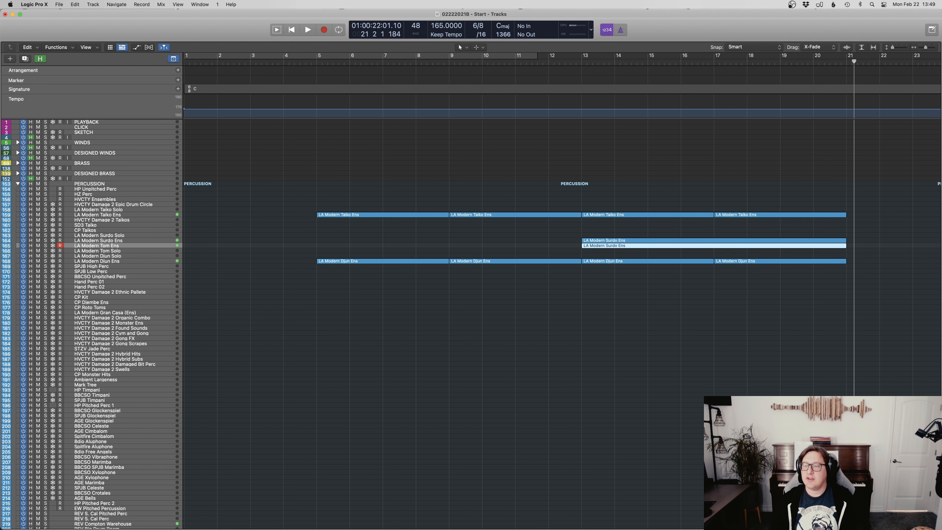
pyautogui.click(872, 238)
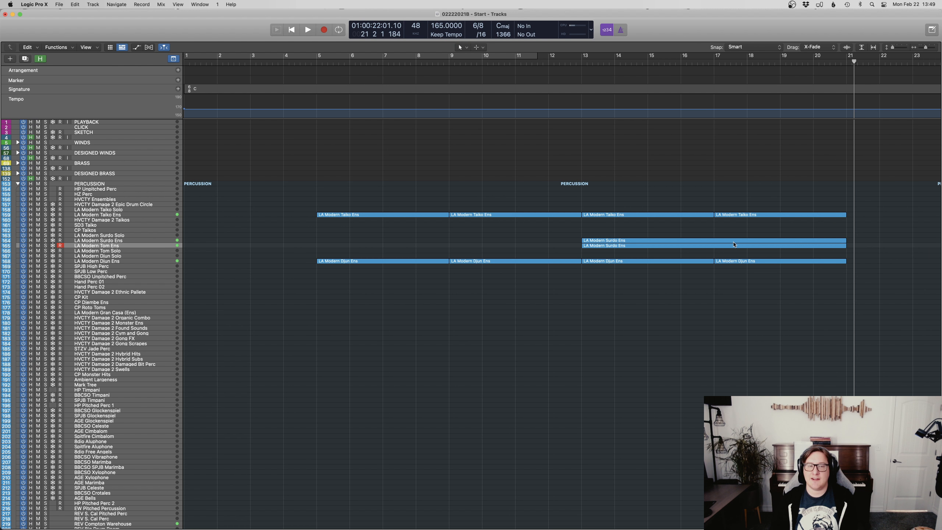
# Step: Lower the LA Modern Tom Ens track's volume to -10.3 dB and check the balance by playing from just before bar 13
pyautogui.press('a')
pyautogui.moveTo(610, 264); pyautogui.dragTo(610, 267)
pyautogui.click(575, 63)
pyautogui.press('space')
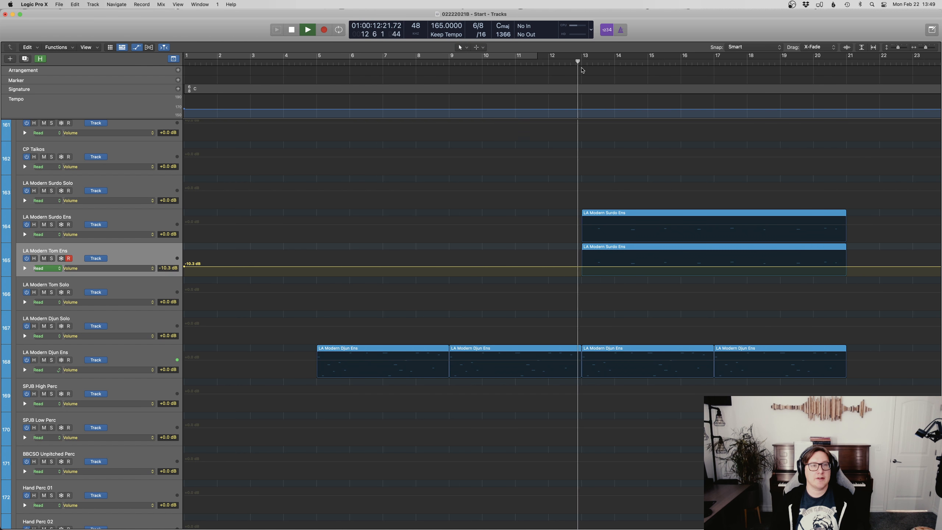
pyautogui.press('a')
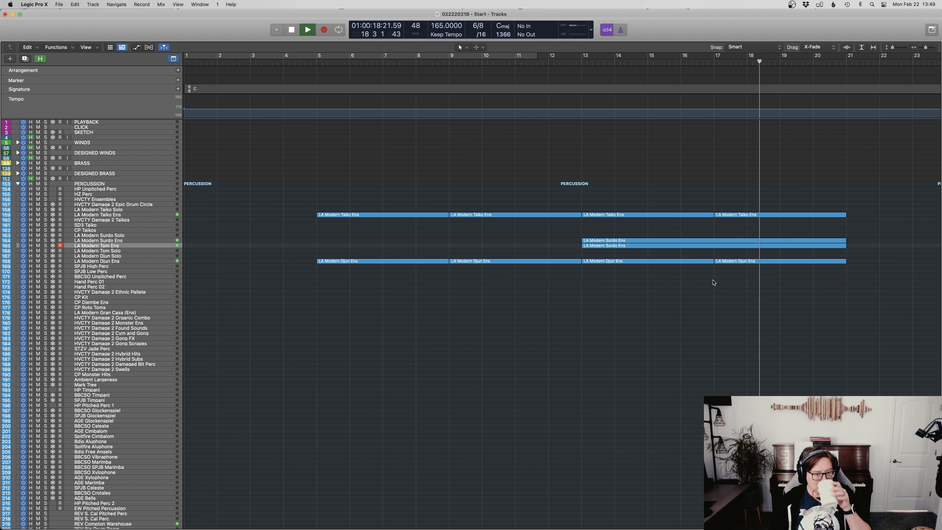
pyautogui.press('space')
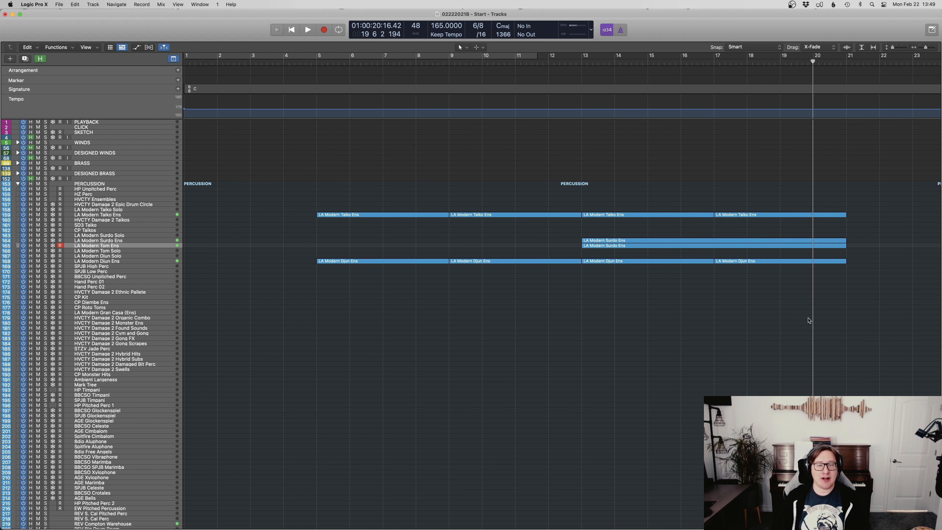
# Step: Join the two Djun Ens regions between bars 13 and 21 into one, and likewise the two Taiko Ens regions
pyautogui.moveTo(807, 317); pyautogui.dragTo(738, 202)
pyautogui.moveTo(762, 292); pyautogui.dragTo(700, 260)
pyautogui.press('super+j')
pyautogui.moveTo(727, 189); pyautogui.dragTo(711, 219)
pyautogui.press('super+j')
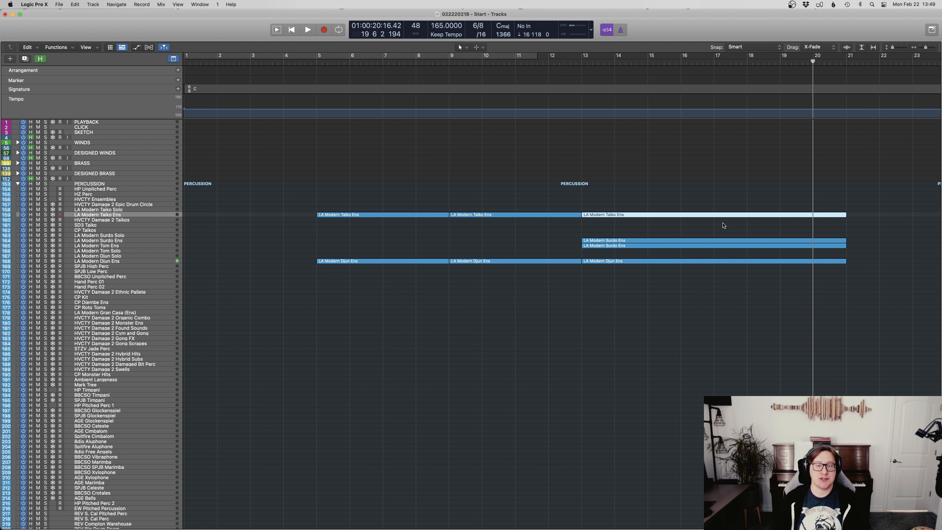
# Step: Duplicate the Taiko, Surdo, Tom and Djun Ens regions of bars 13 to 21 at bar 21, including their automation data
pyautogui.click(723, 225)
pyautogui.moveTo(739, 299); pyautogui.dragTo(683, 196)
pyautogui.hscroll(5, 684, 195)
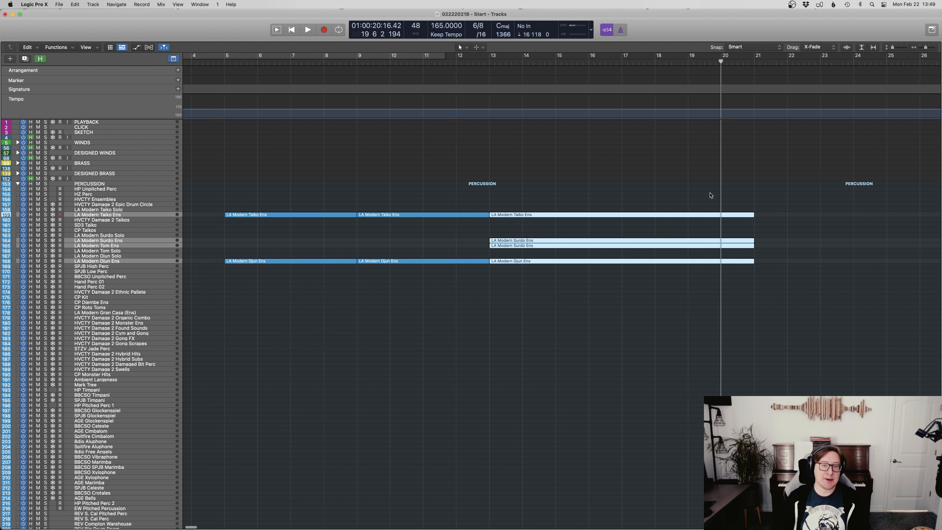
pyautogui.click(716, 61)
pyautogui.moveTo(717, 61); pyautogui.dragTo(722, 61)
pyautogui.press('super+r')
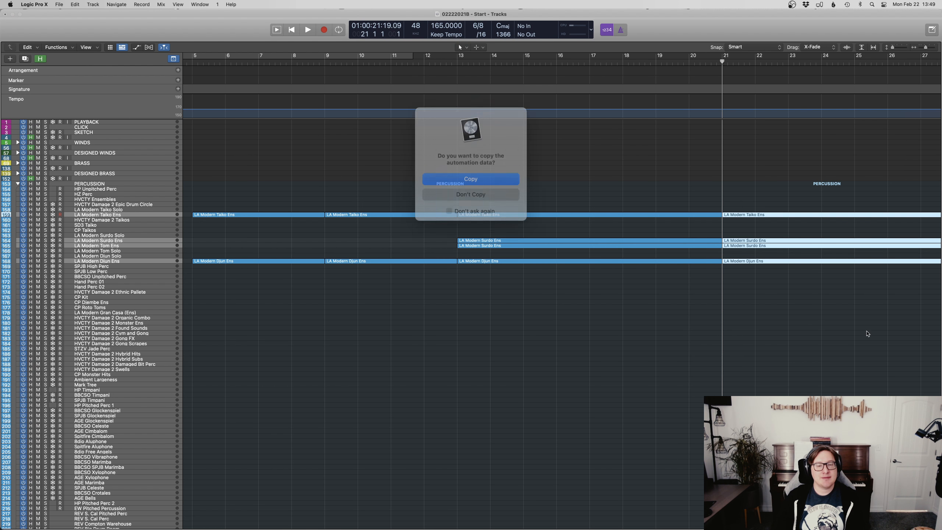
pyautogui.press('Return')
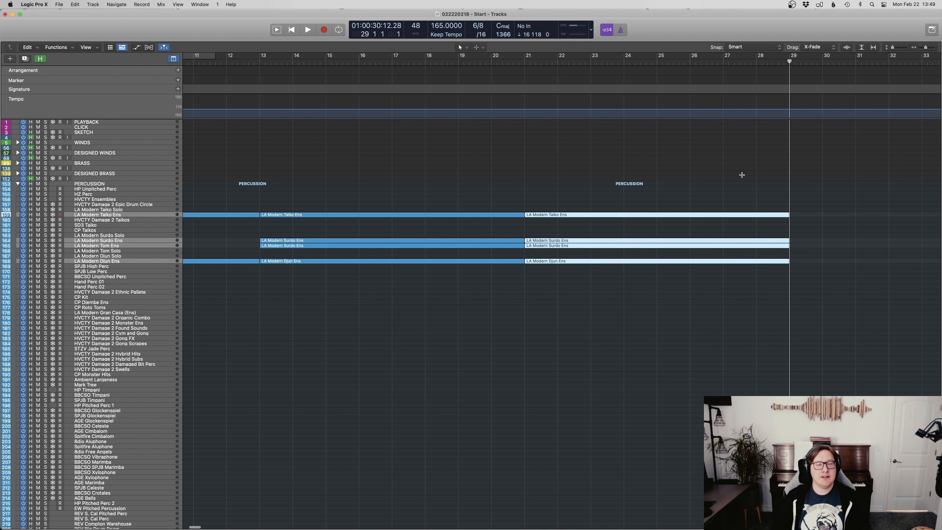
pyautogui.click(742, 180)
# Step: Play the extended arrangement from just after bar 11 and return the playhead to bar 21
pyautogui.hscroll(-7, 743, 181)
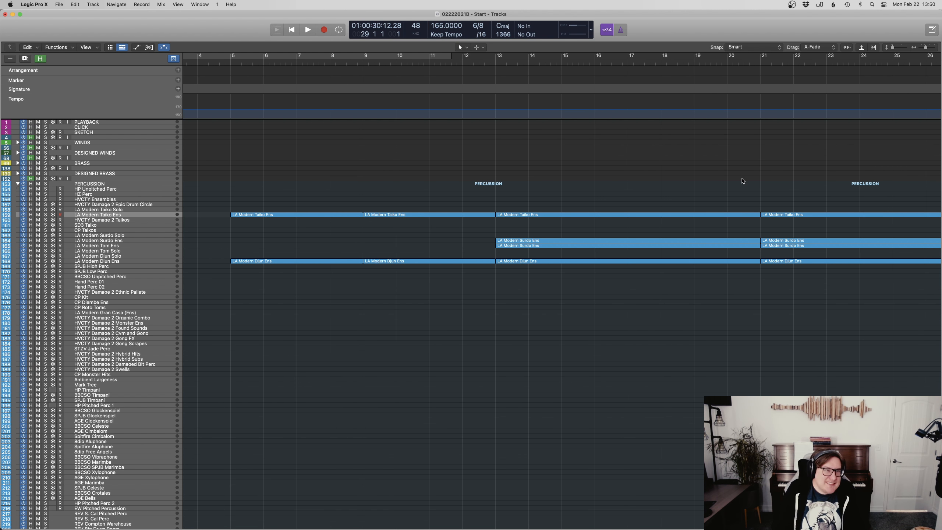
pyautogui.press('super+Left')
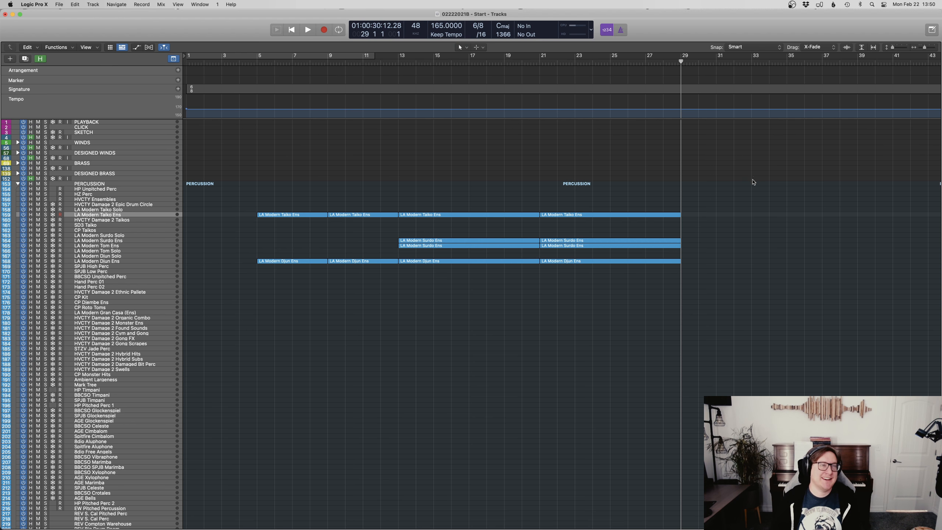
pyautogui.click(372, 62)
pyautogui.press('space')
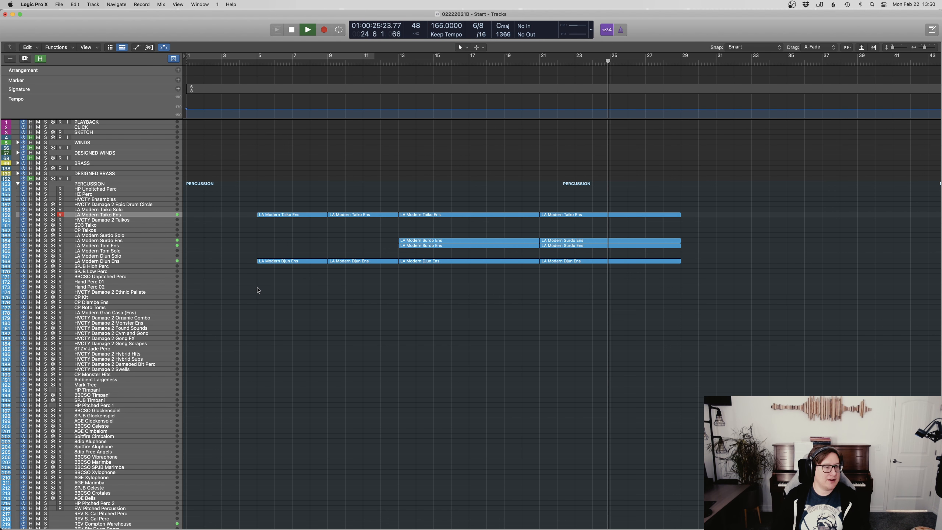
pyautogui.press('space')
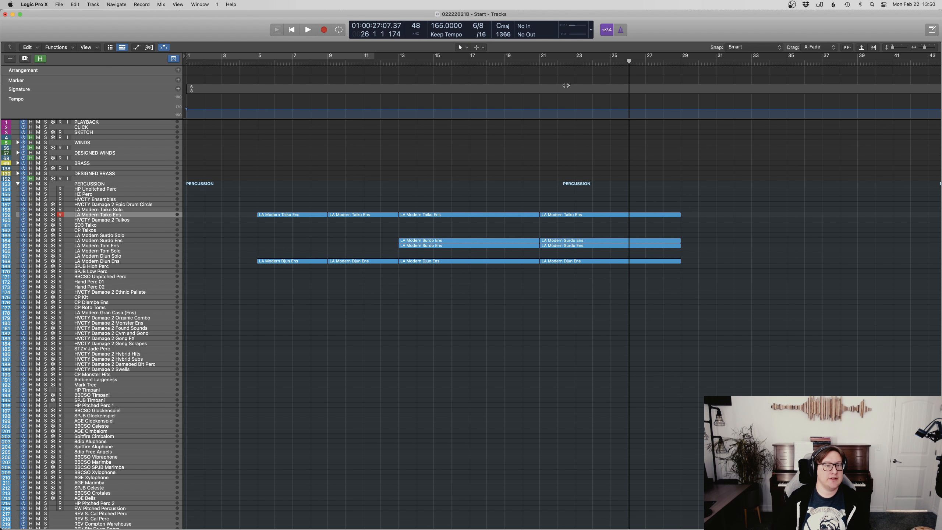
pyautogui.click(538, 62)
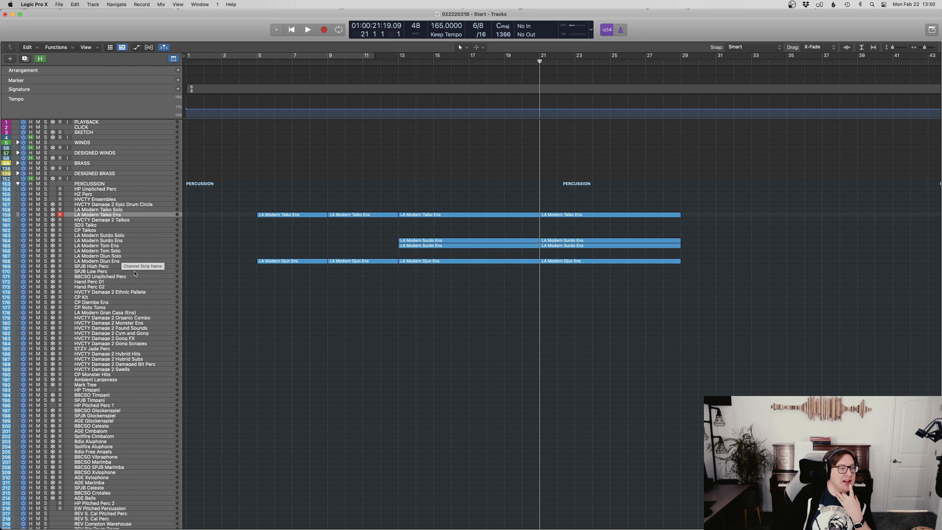
# Step: Duplicate the LA Modern Djun Ens track with its settings and rename the new track LA Modern Dhol Ens
pyautogui.click(111, 261)
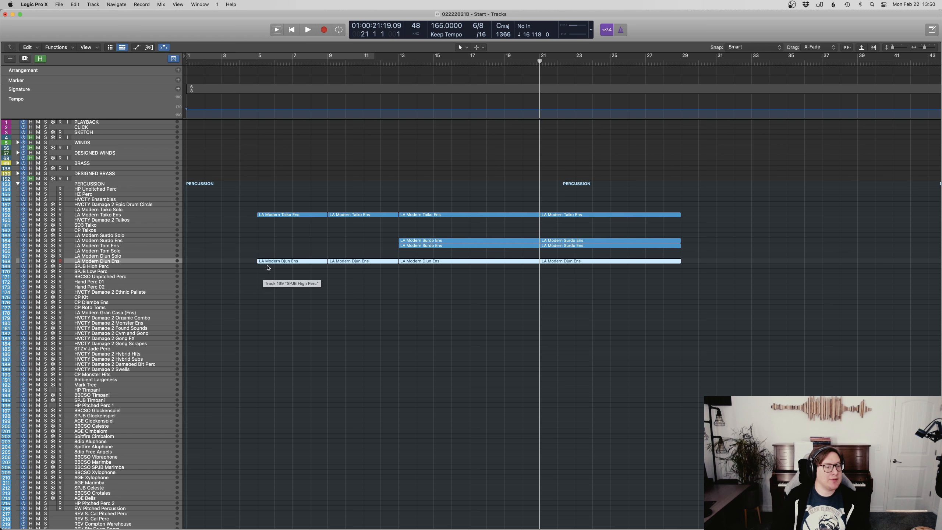
pyautogui.click(25, 60)
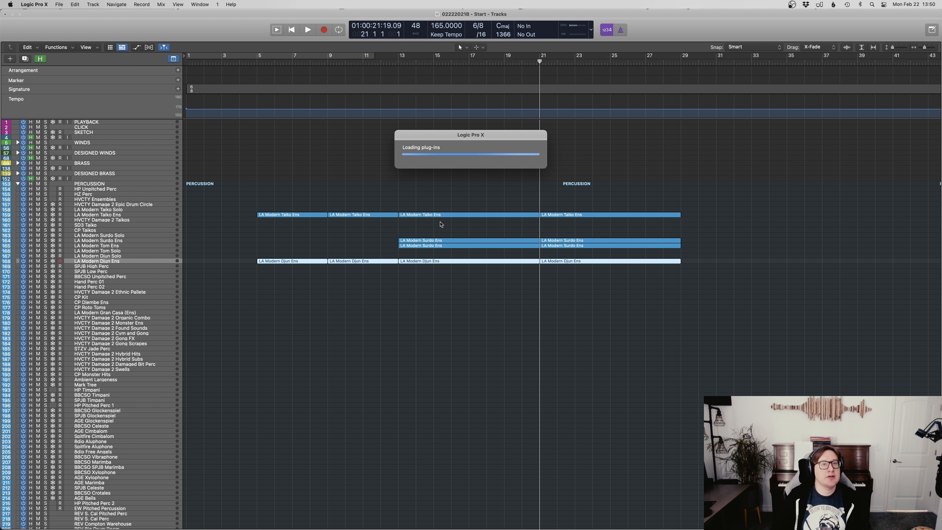
pyautogui.doubleClick(110, 266)
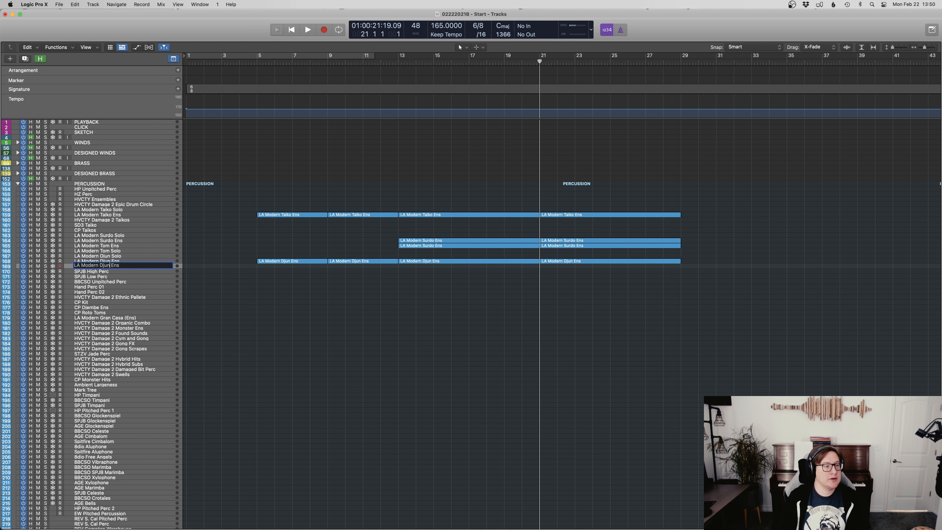
pyautogui.write('Dho')
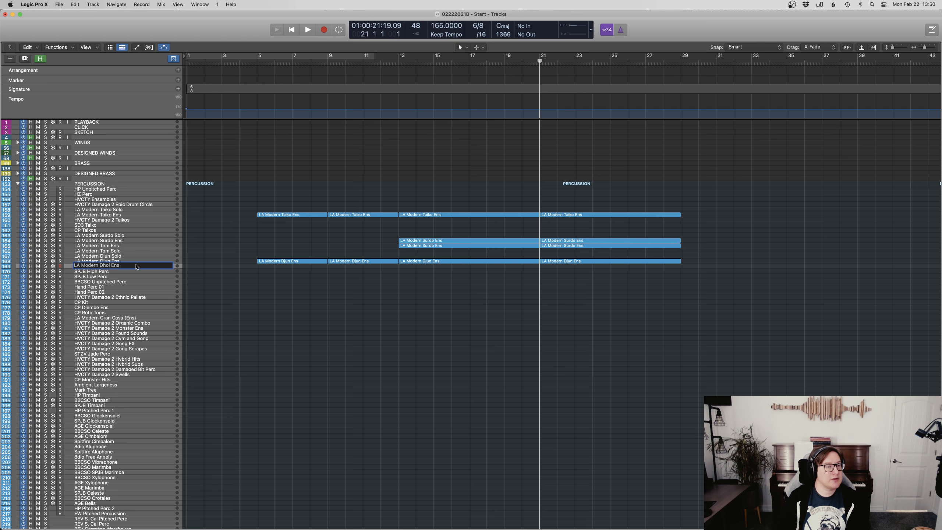
pyautogui.write('l')
pyautogui.press('Return')
# Step: Rename the new track's Vienna Ensemble Pro instance as LA Modern Dhol Ens and close the plug-in window
pyautogui.press('x')
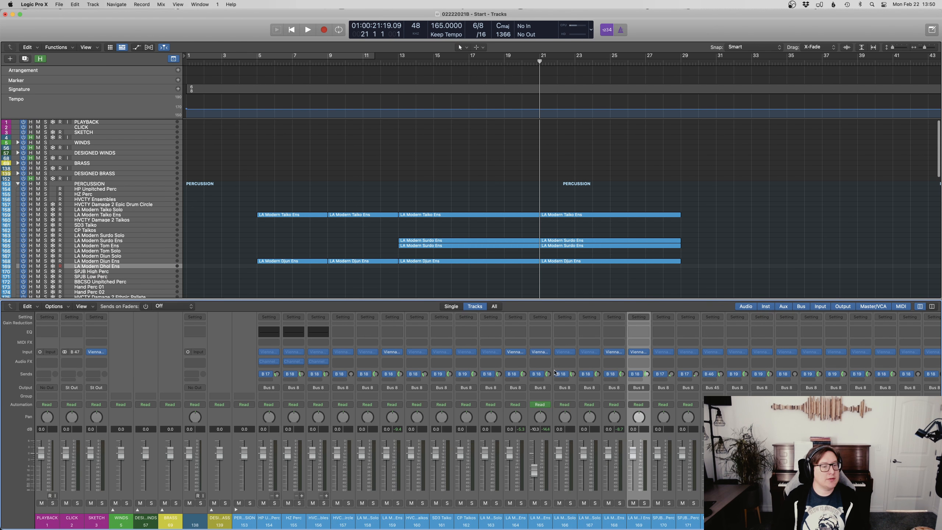
pyautogui.click(637, 351)
pyautogui.doubleClick(345, 178)
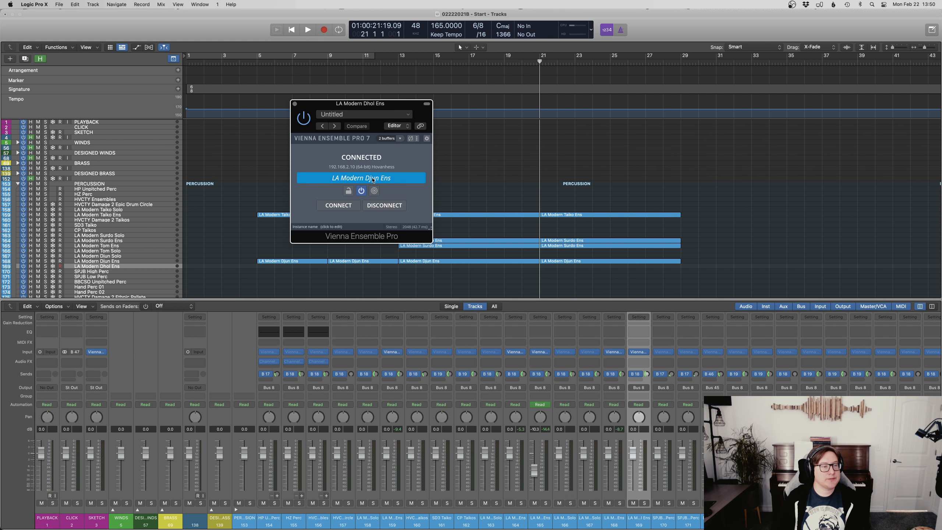
pyautogui.click(344, 179)
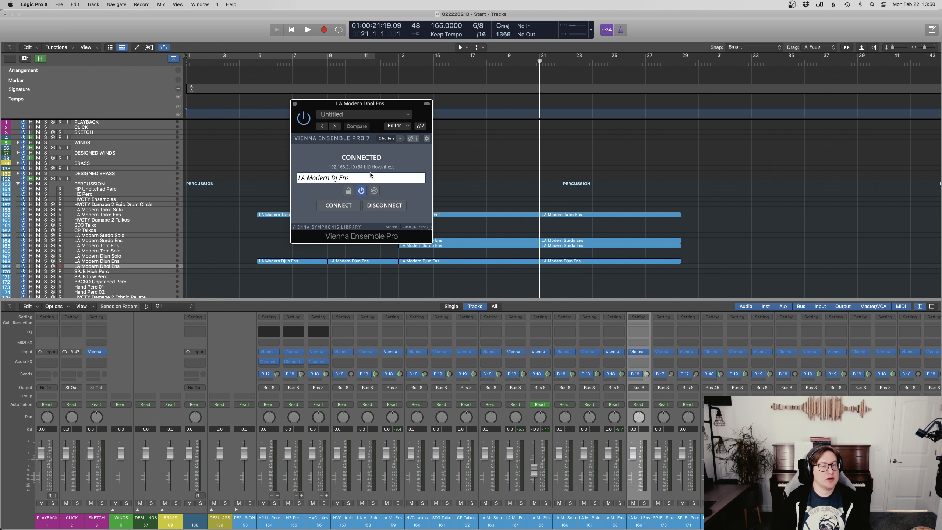
pyautogui.press('BackSpace')
pyautogui.press('BackSpace')
pyautogui.press('Delete')
pyautogui.press('Return')
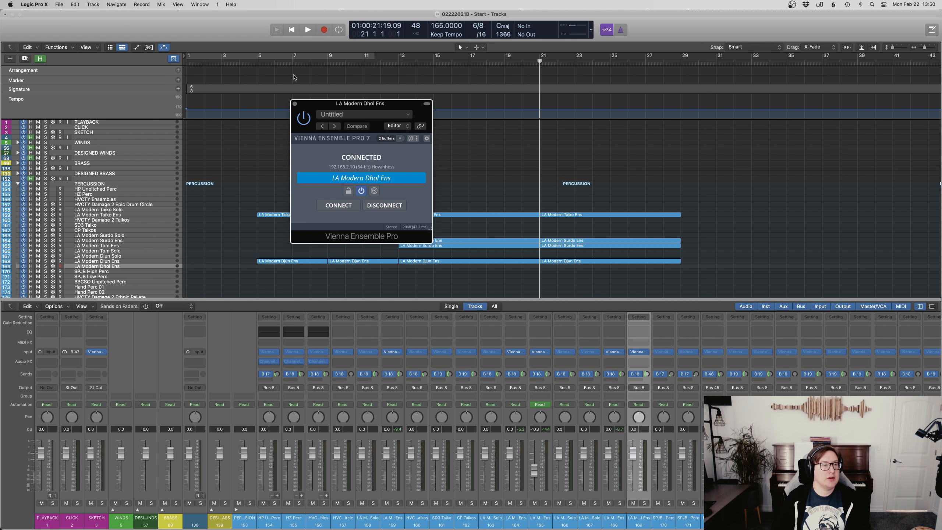
pyautogui.press('super+w')
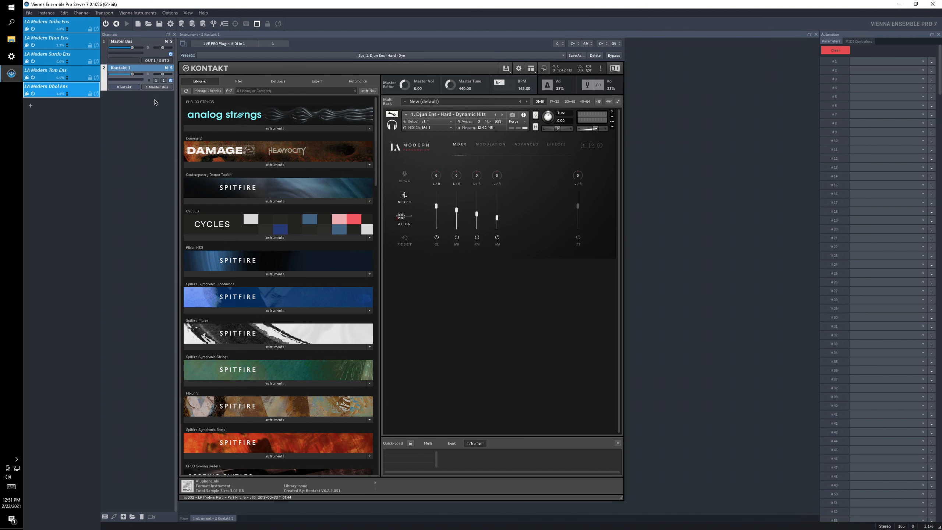
# Step: Browse the SAMPLES drive to the Instruments folder of the AudioOllie LA Modern Percussion library
pyautogui.scroll(-5, 278, 274)
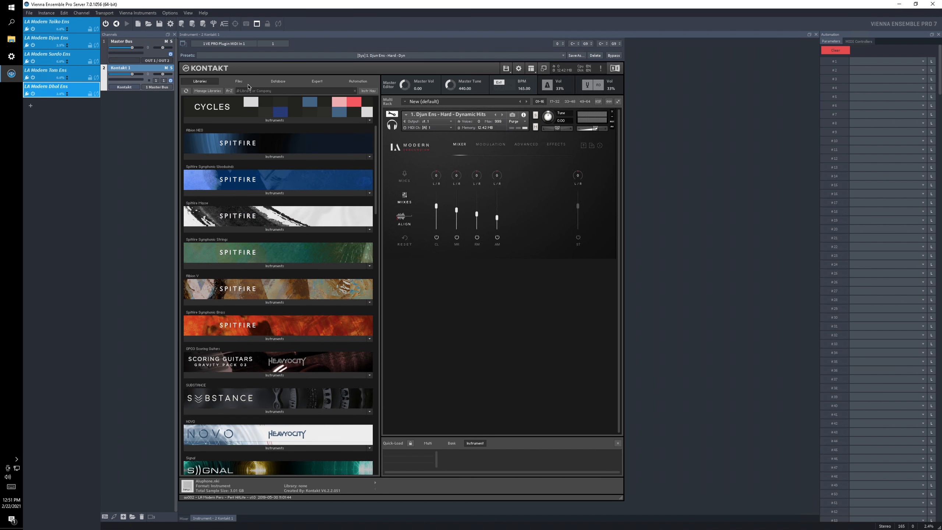
pyautogui.click(243, 83)
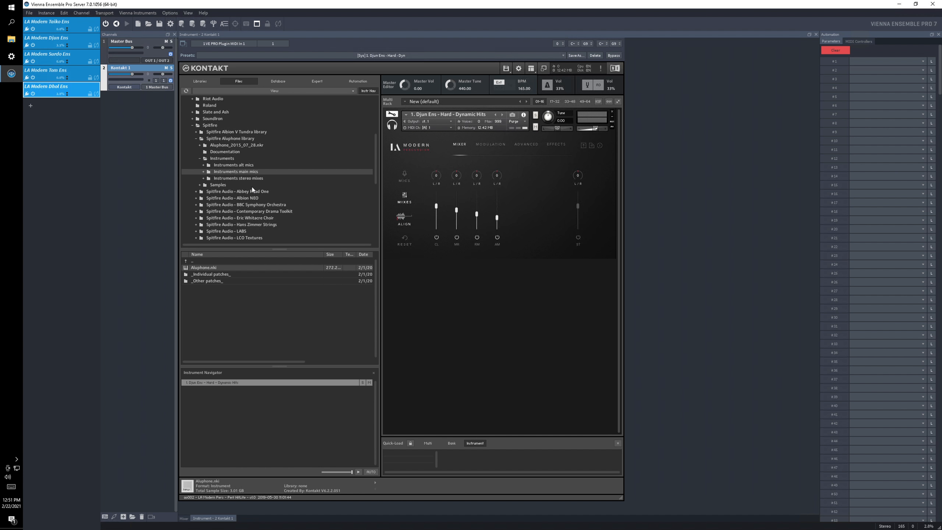
pyautogui.scroll(5, 206, 129)
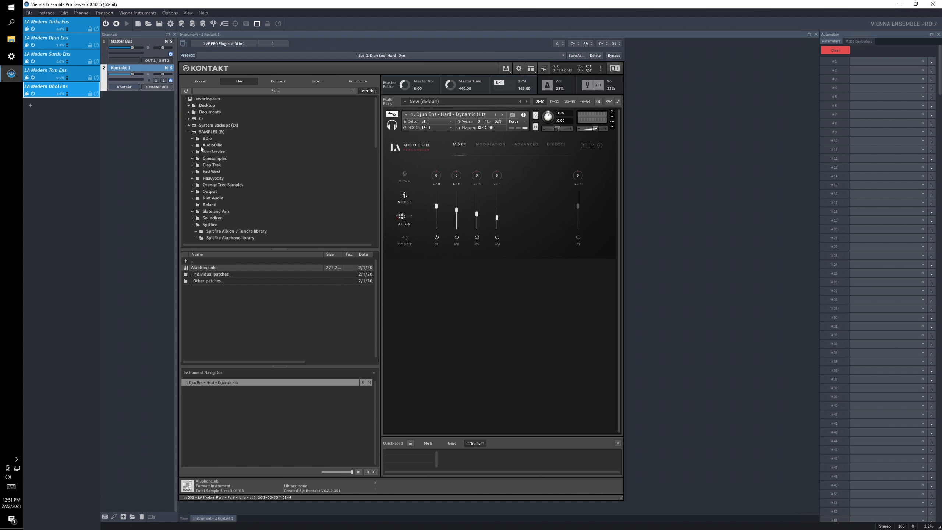
pyautogui.click(193, 145)
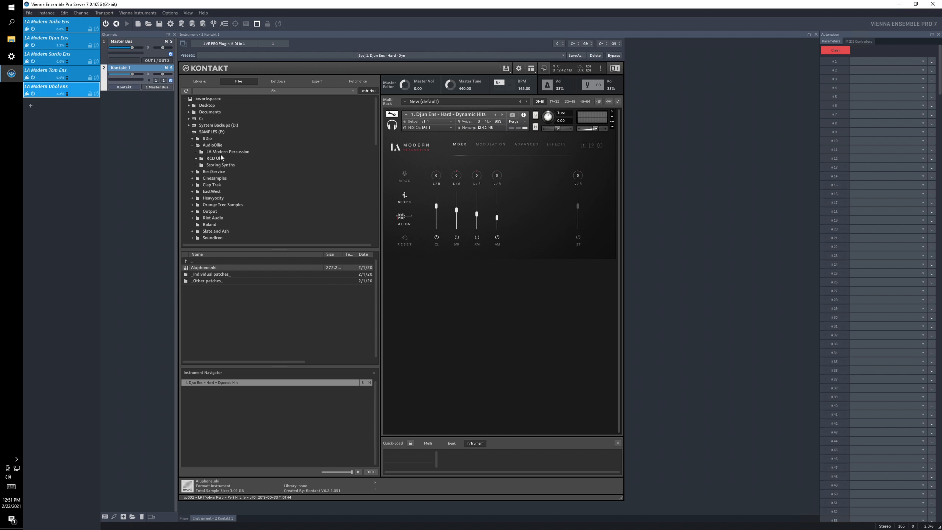
pyautogui.click(224, 152)
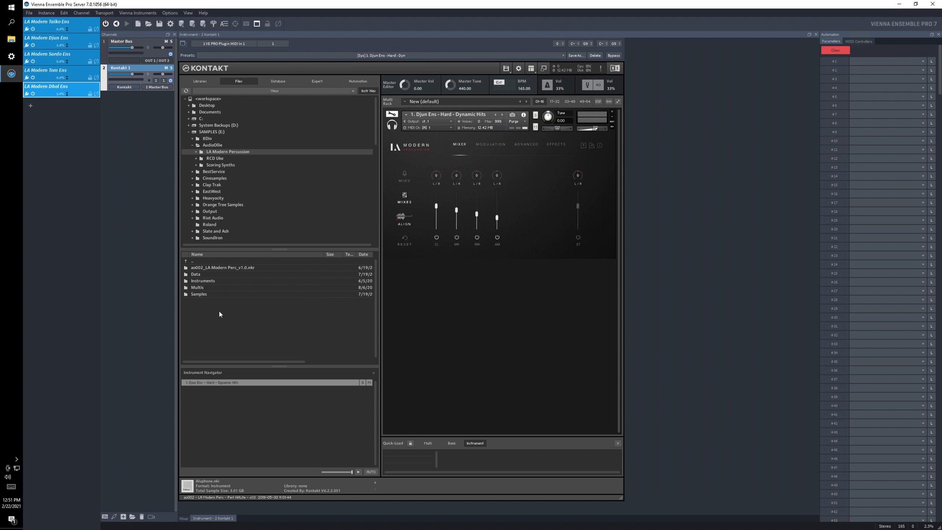
pyautogui.doubleClick(201, 284)
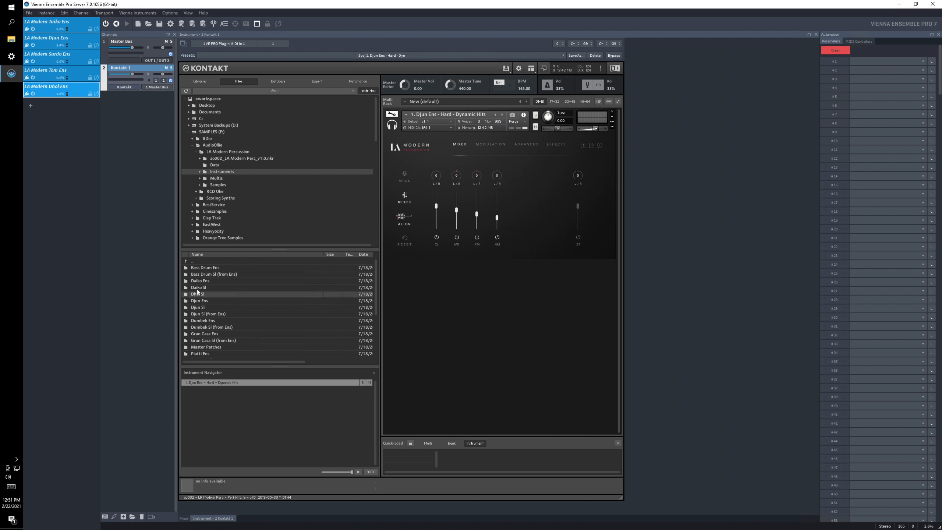
# Step: Replace the loaded Djun Ens patch with 1. Daiko Ens - Hard 1 - Dynamic Hits.nki from the Daiko Ens folder
pyautogui.doubleClick(201, 281)
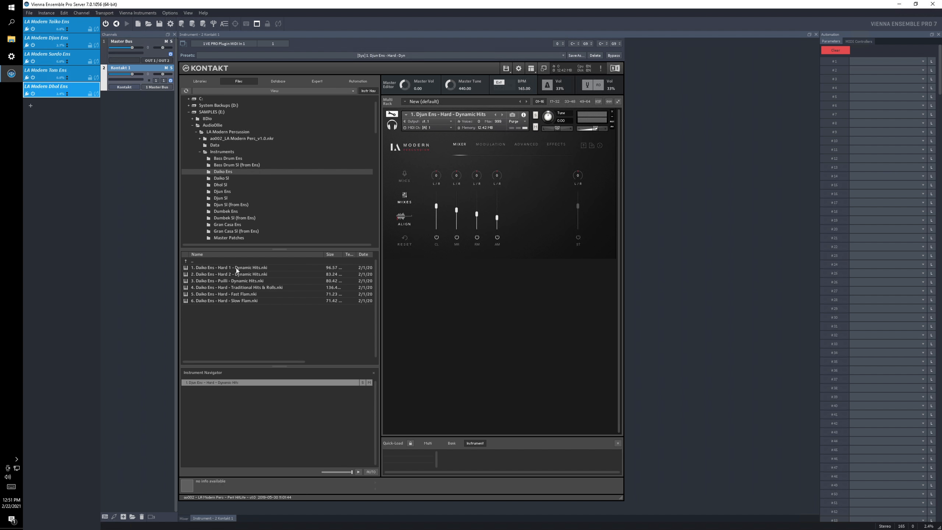
pyautogui.moveTo(235, 268); pyautogui.dragTo(557, 220)
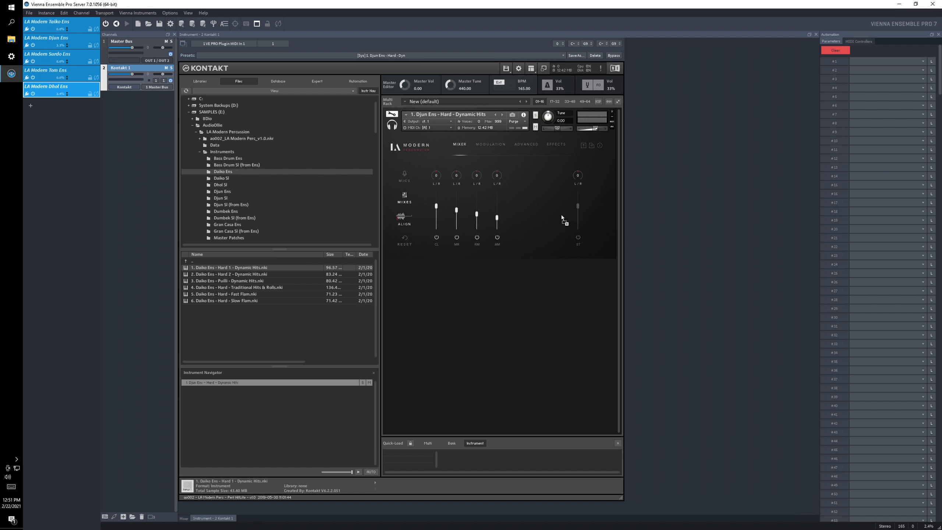
pyautogui.moveTo(562, 216); pyautogui.dragTo(562, 216)
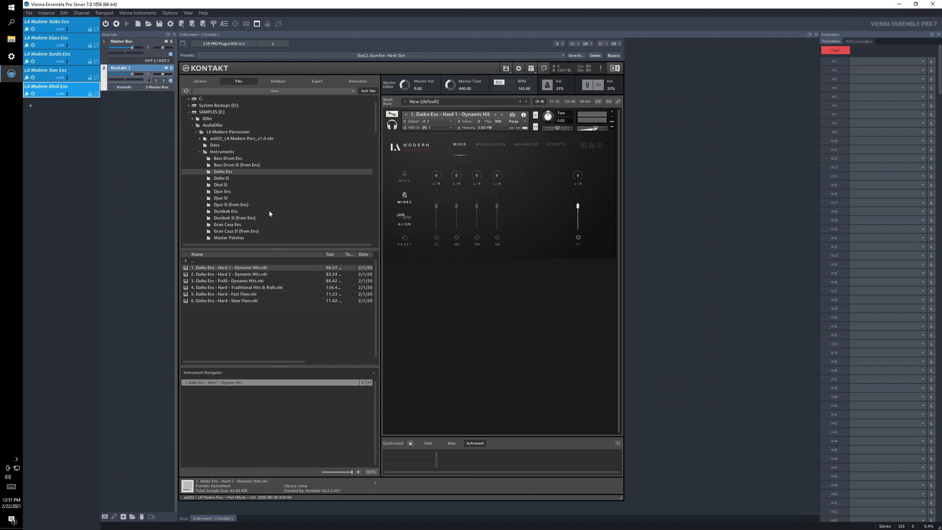
# Step: Check the Djun Ens and Daiko Sl patch folders and rename the LA Modern Dhol Ens instance as LA Modern Daiko Ens
pyautogui.click(229, 190)
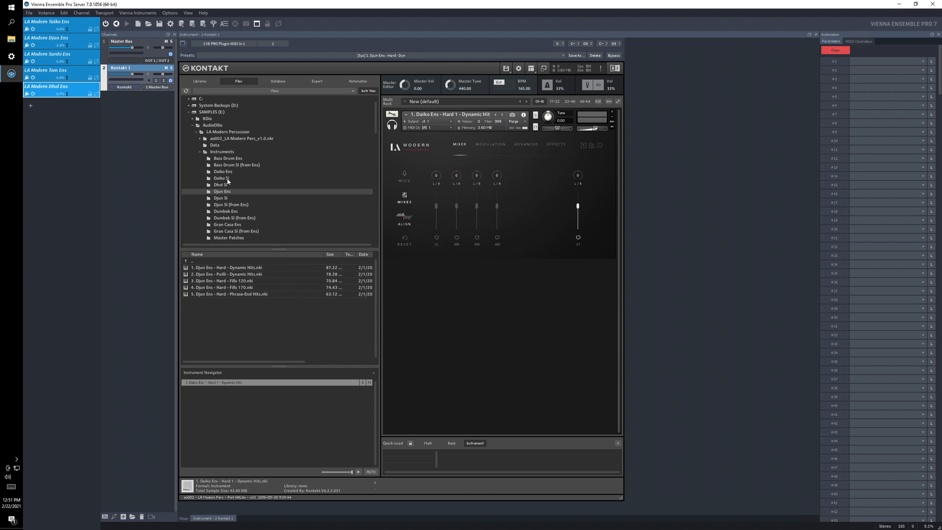
pyautogui.click(228, 179)
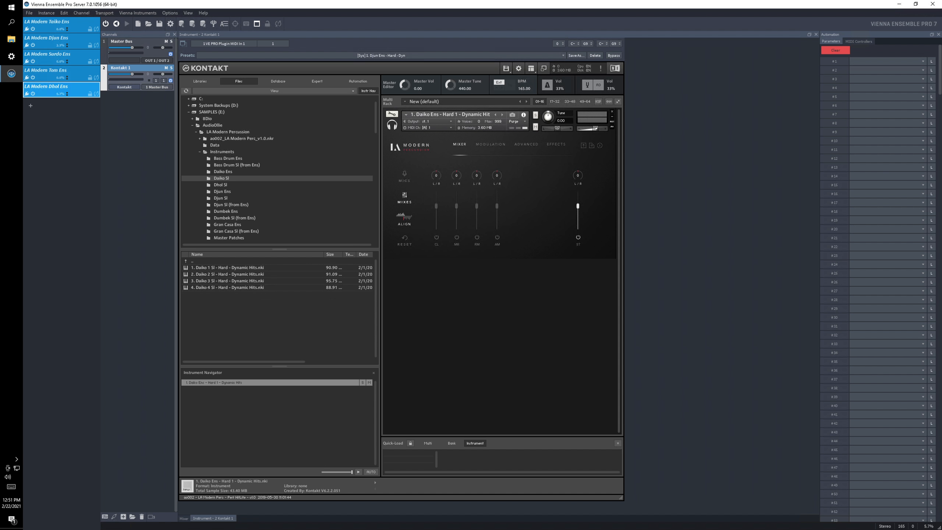
pyautogui.doubleClick(59, 88)
pyautogui.click(57, 88)
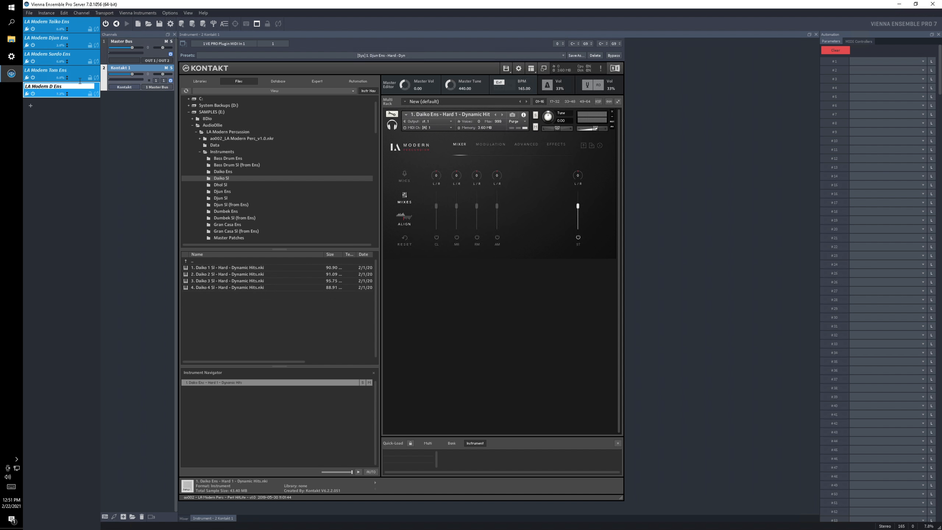
pyautogui.press('Return')
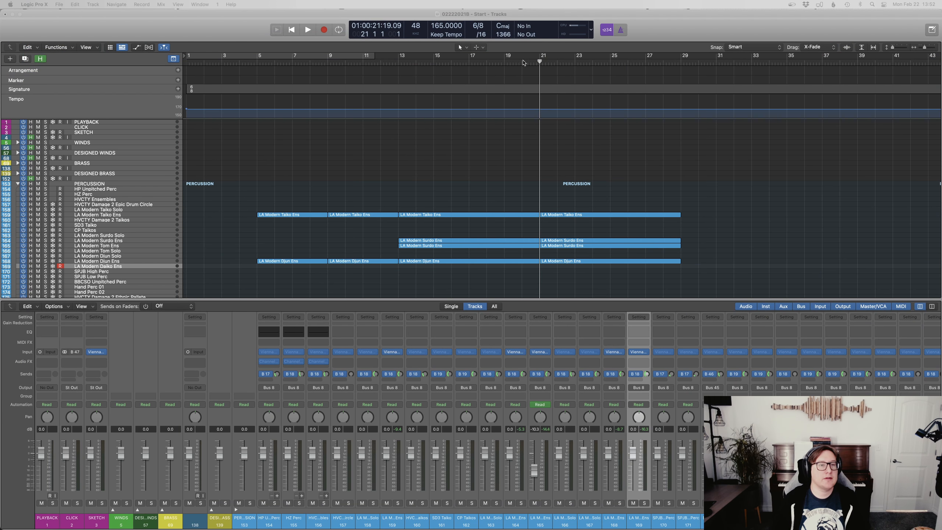
# Step: Rehearse against the arrangement from about bar 20 and record a Daiko Ens part from bar 21 to the end of bar 29
pyautogui.doubleClick(523, 62)
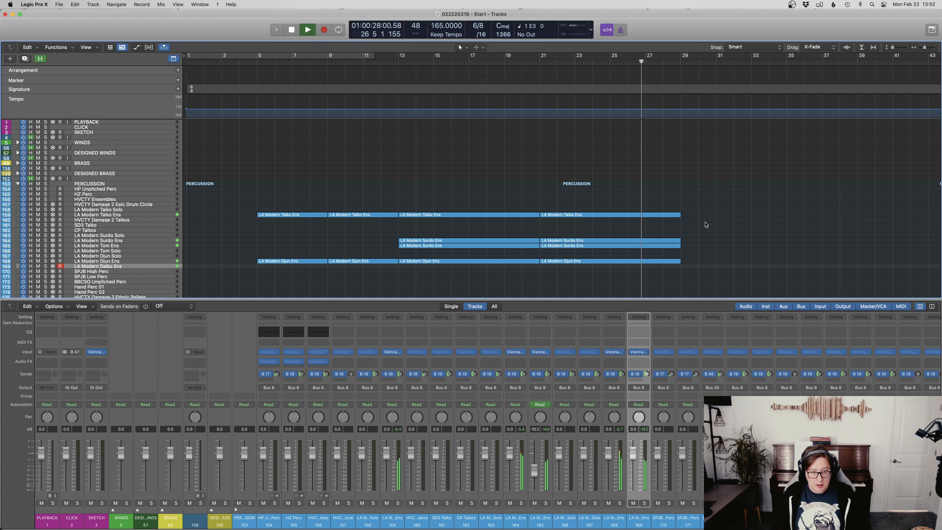
pyautogui.press('space')
pyautogui.click(546, 62)
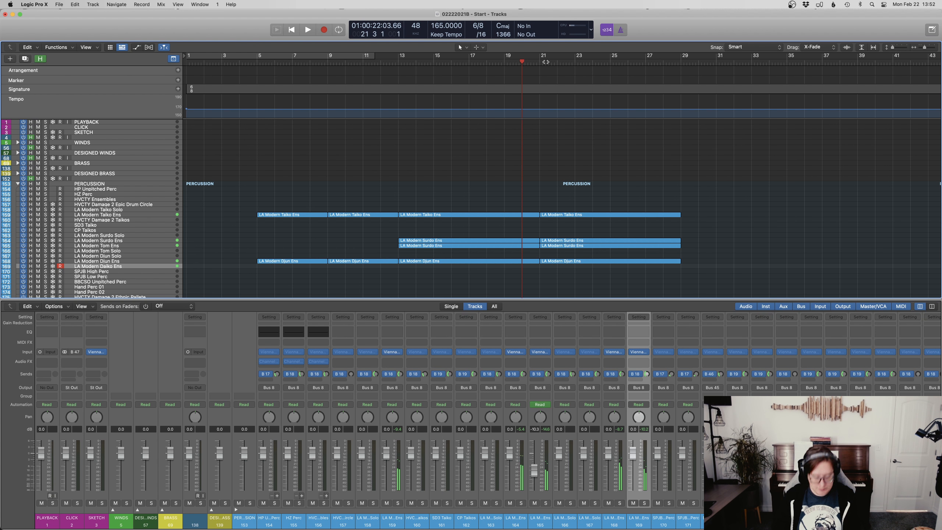
pyautogui.press('space')
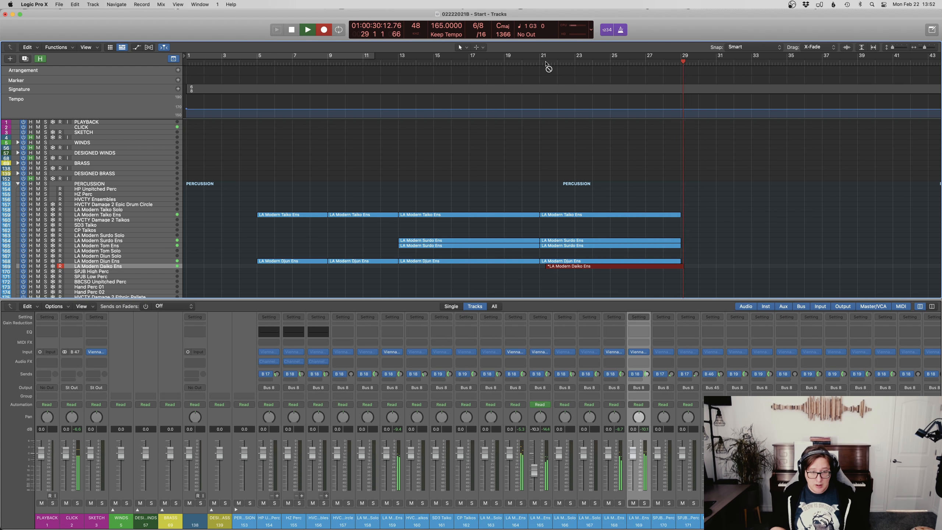
pyautogui.press('r')
pyautogui.press('space')
# Step: Open the recorded Daiko Ens region in the Piano Roll and quantize all its notes to 1/8 notes
pyautogui.press('p')
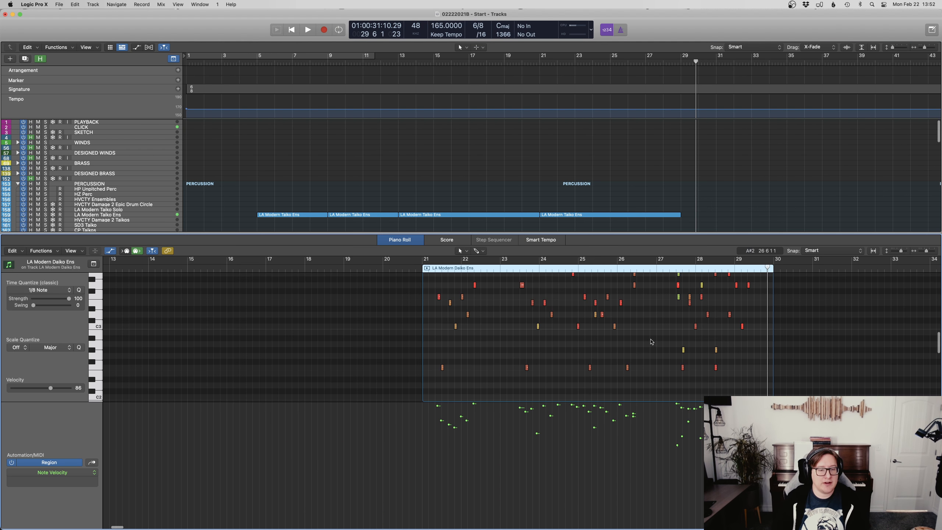
pyautogui.press('super+a')
pyautogui.press('q')
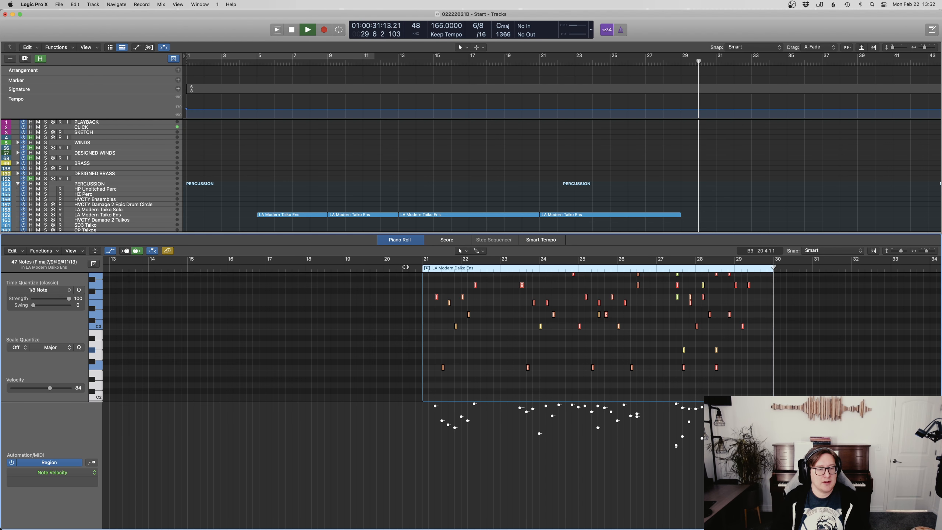
# Step: Play the Daiko part from just before bar 21 and raise the G3 hit in bar 22 to C4
pyautogui.click(404, 266)
pyautogui.press('space')
pyautogui.scroll(3, 550, 338)
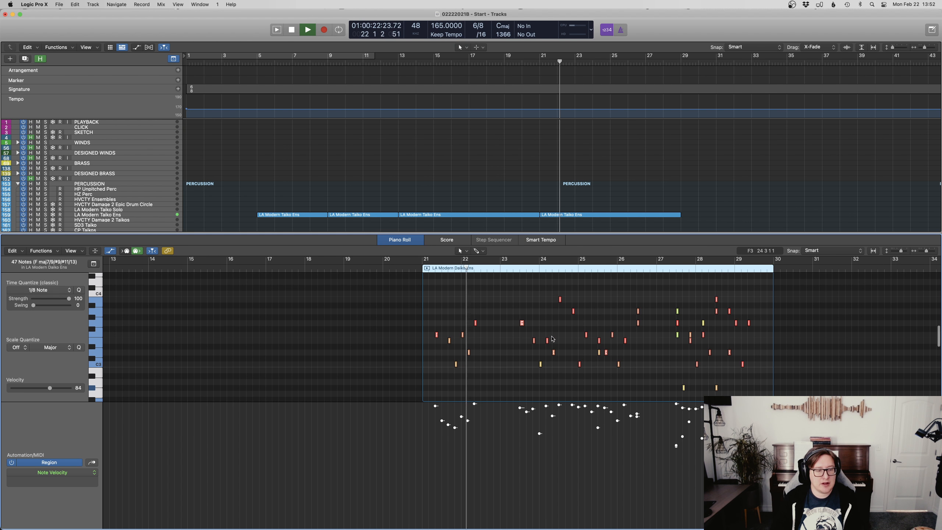
pyautogui.press('space')
pyautogui.click(475, 321)
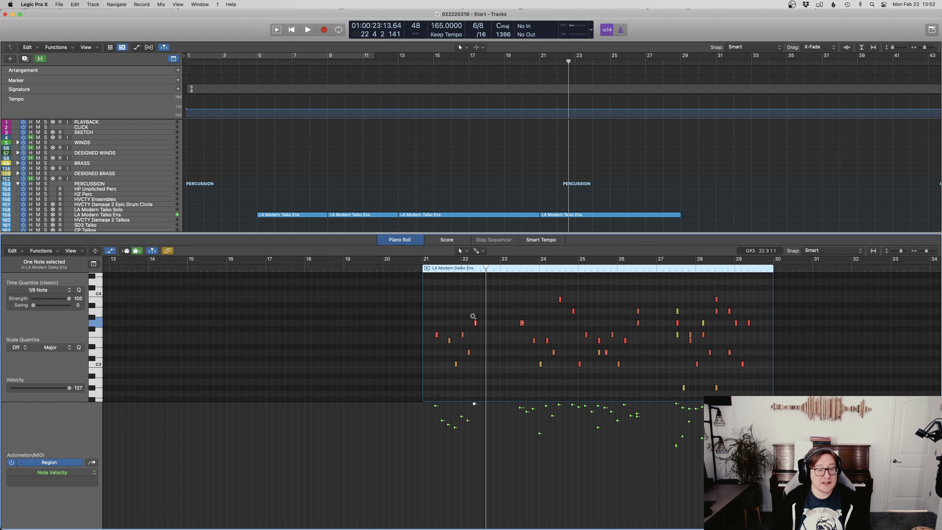
pyautogui.hotkey('alt', 'Up')
pyautogui.hotkey('alt', 'Up')
pyautogui.hotkey('alt', 'Up')
# Step: Replay the Daiko part from just before bar 21 and delete the C3 hit on the downbeat of bar 25
pyautogui.click(411, 268)
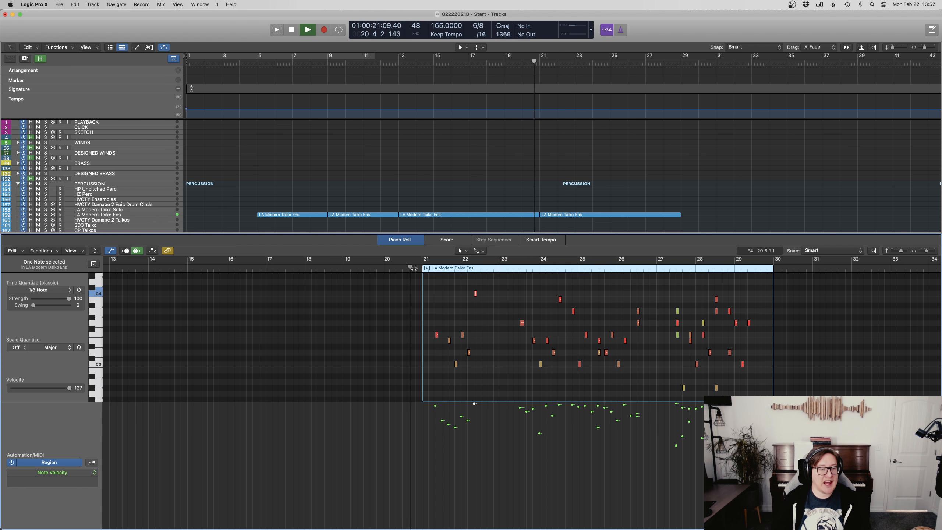
pyautogui.press('space')
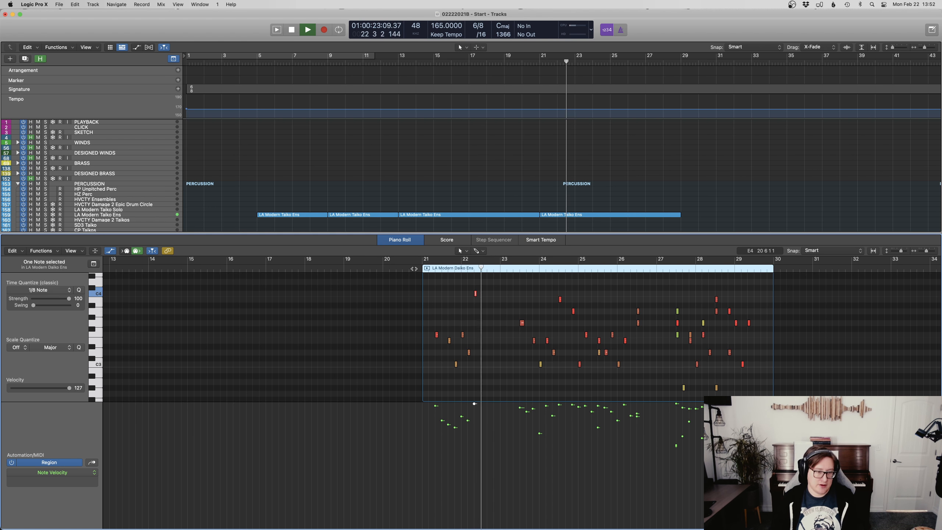
pyautogui.click(522, 345)
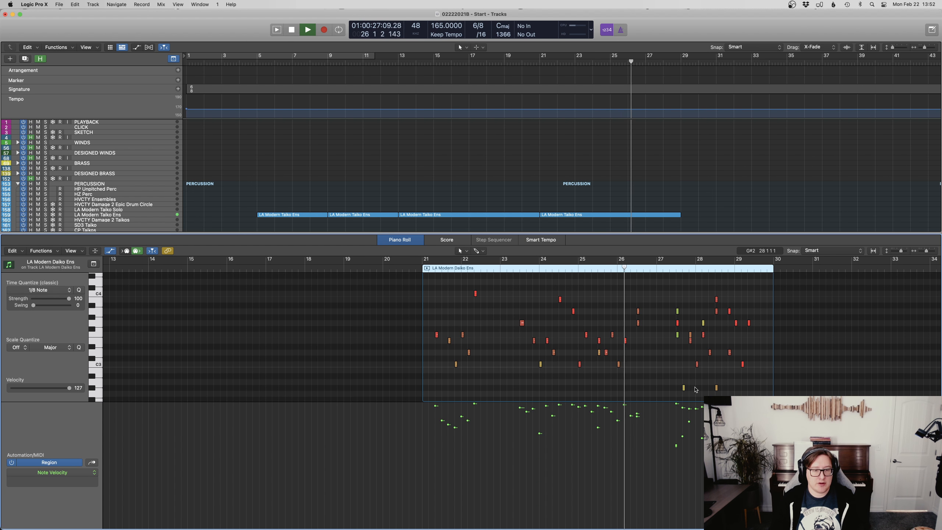
pyautogui.press('space')
pyautogui.click(579, 364)
pyautogui.press('Delete')
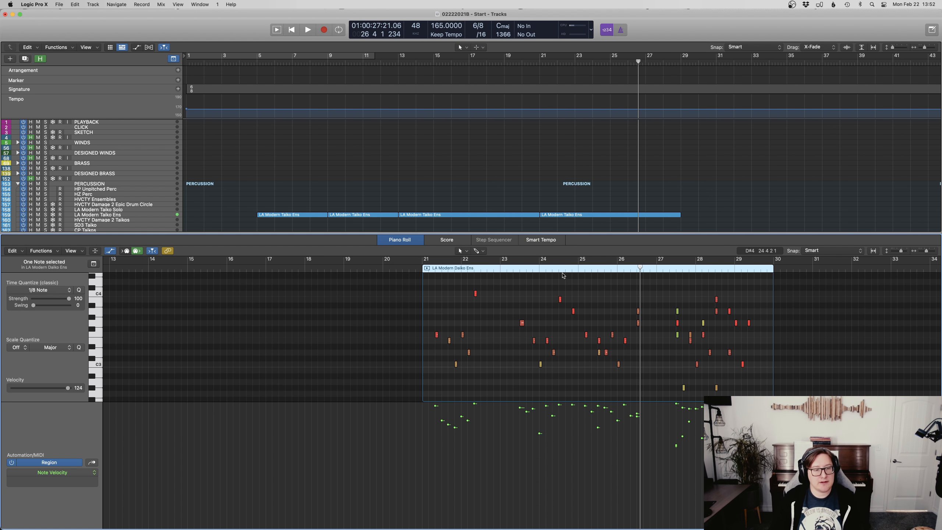
# Step: Raise the A3 hit in the middle of bar 26 to C#4 and delete the G3 below it and the D3 in mid-bar 25
pyautogui.click(560, 268)
pyautogui.press('space')
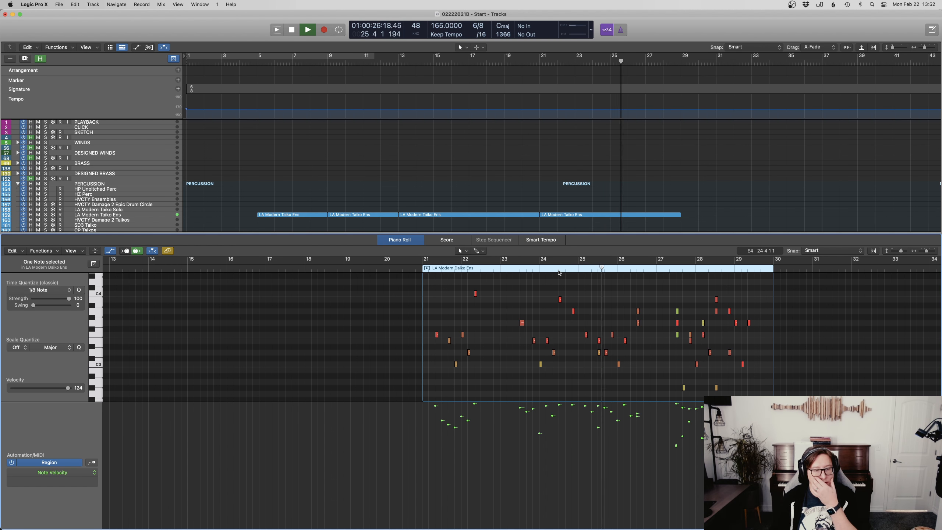
pyautogui.press('space')
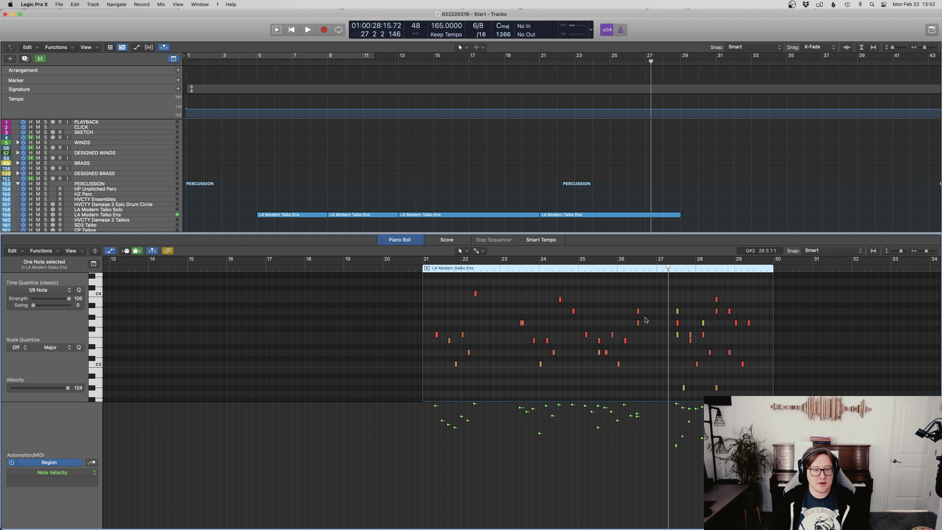
pyautogui.moveTo(638, 311); pyautogui.dragTo(638, 287)
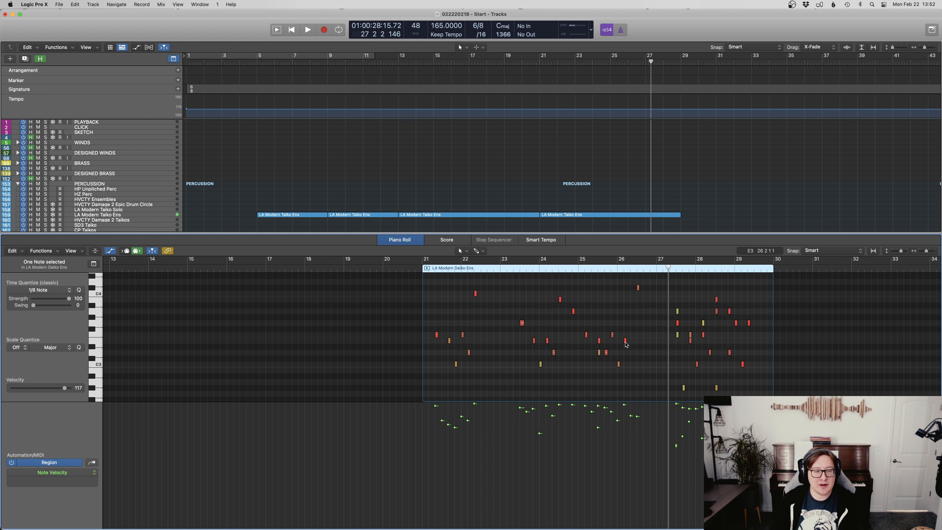
pyautogui.click(600, 352)
pyautogui.press('Delete')
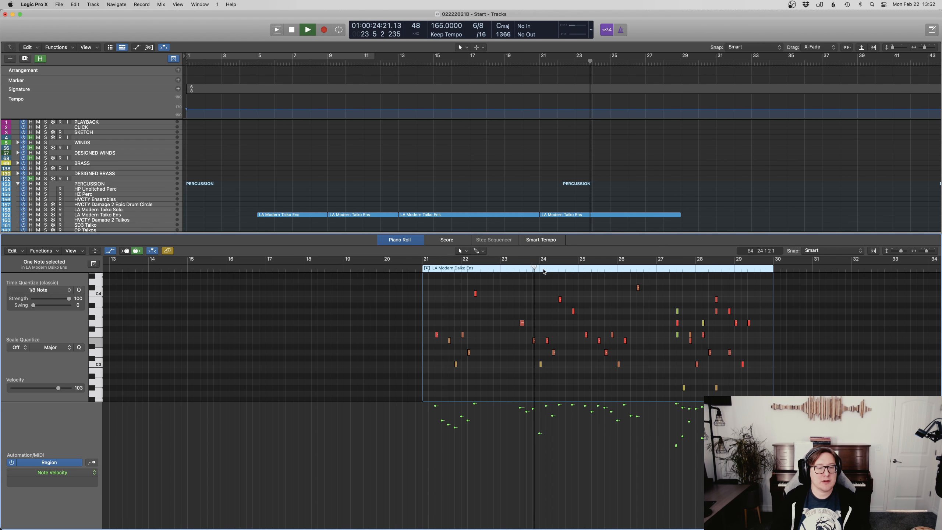
# Step: Listen to the phrase from late bar 23, lower the high hit in bar 26 to C4 and replay from bar 24
pyautogui.doubleClick(534, 269)
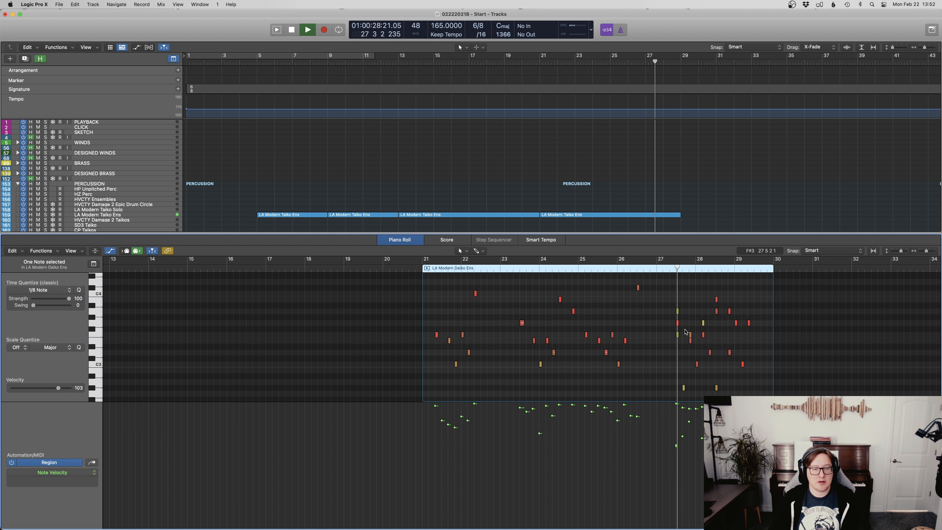
pyautogui.press('space')
pyautogui.hotkey('alt', 'Down')
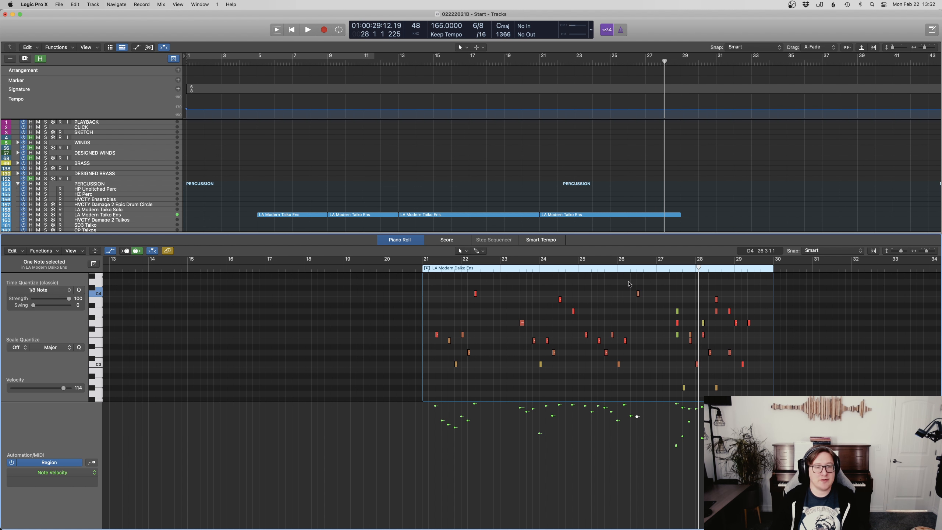
pyautogui.press('space')
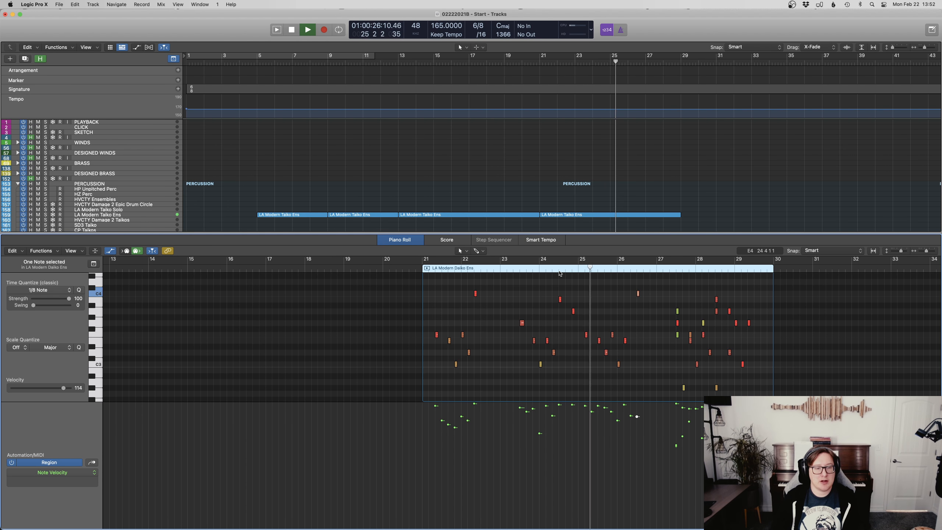
pyautogui.press('space')
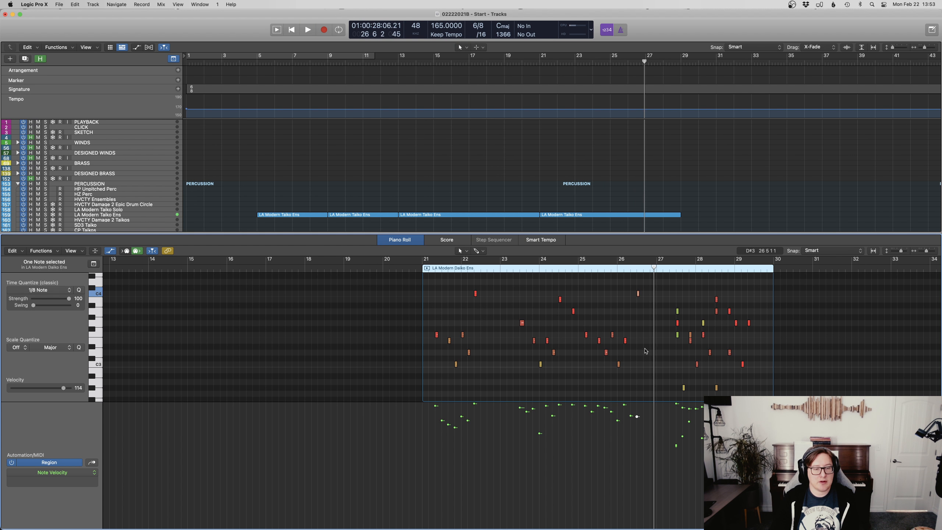
# Step: Select the Daiko hits of bars 25 and 26, solo the region and play it from late bar 24
pyautogui.click(643, 382)
pyautogui.moveTo(642, 382); pyautogui.dragTo(574, 322)
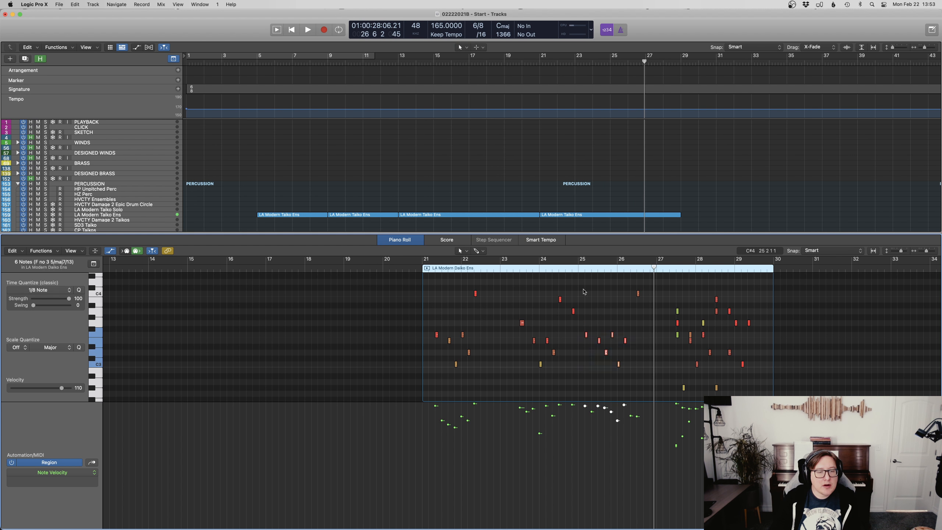
pyautogui.hotkey('ctrl', 's')
pyautogui.doubleClick(574, 268)
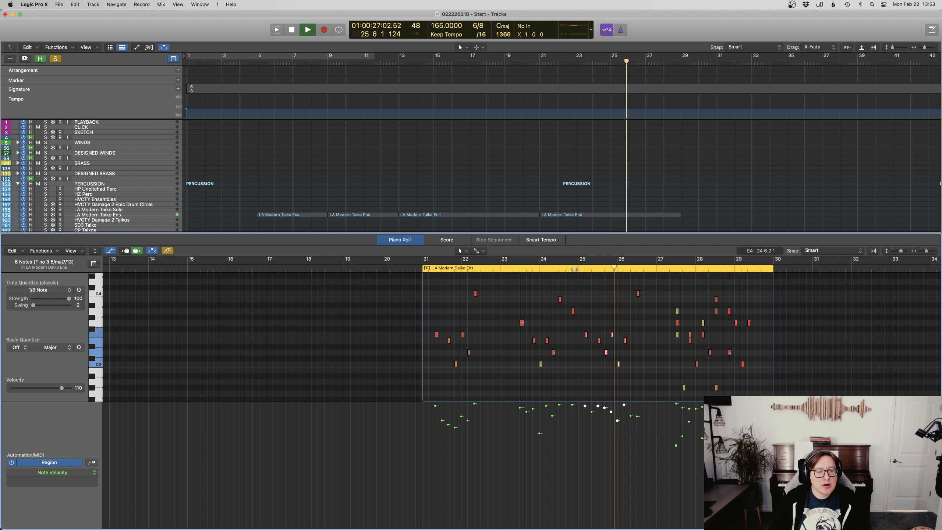
pyautogui.press('space')
# Step: Try shifting the seven Daiko hits of bars 25 and 26 one eighth note earlier, listen, and undo the shift
pyautogui.moveTo(654, 380); pyautogui.dragTo(590, 279)
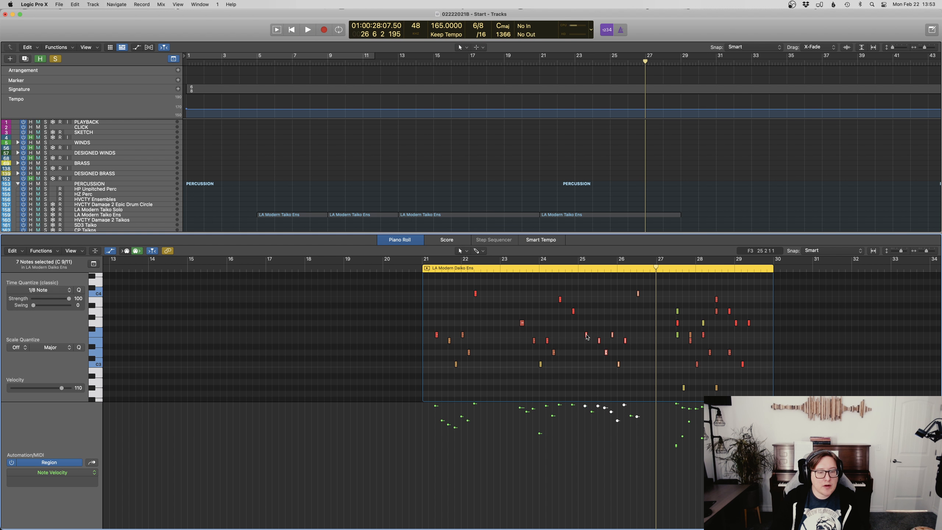
pyautogui.moveTo(587, 337); pyautogui.dragTo(581, 337)
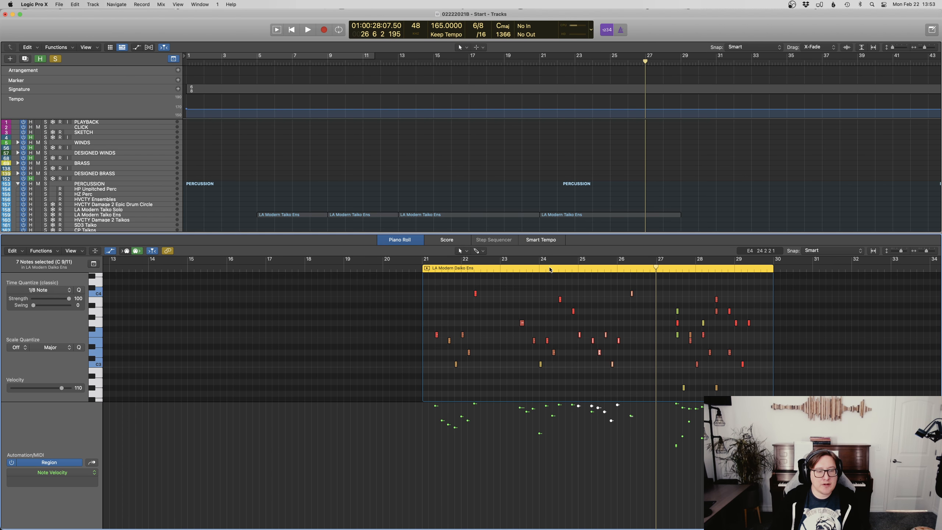
pyautogui.doubleClick(551, 270)
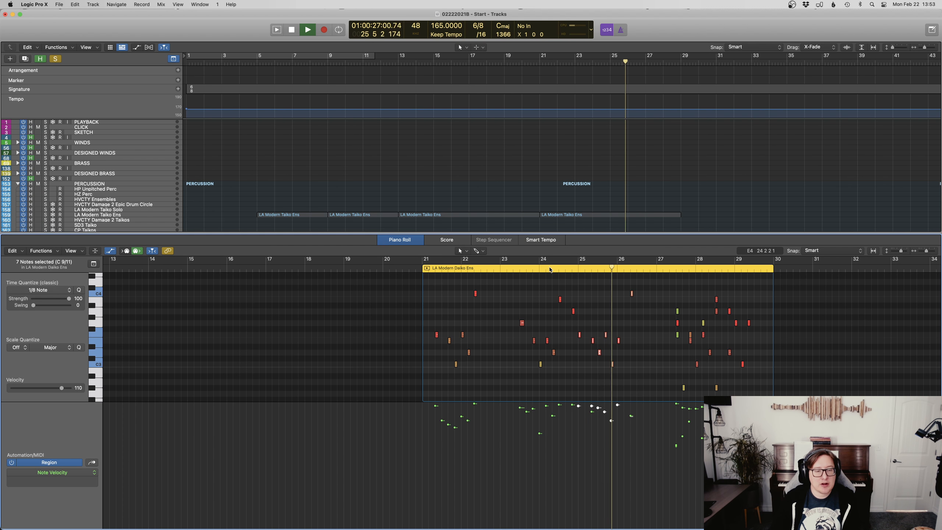
pyautogui.press('space')
pyautogui.press('super+z')
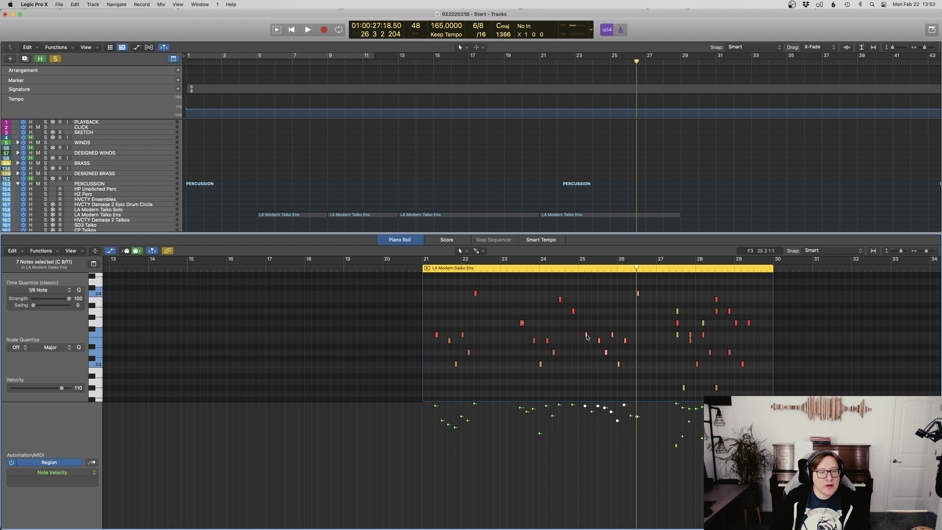
# Step: Replay the soloed Daiko phrase from bar 24, delete the E3 hit early in bar 26, and listen again
pyautogui.doubleClick(555, 269)
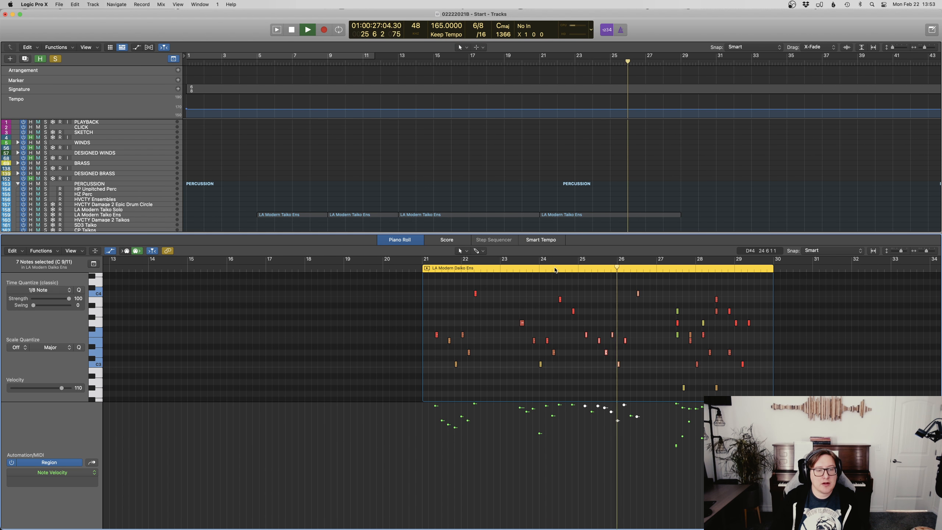
pyautogui.click(633, 344)
pyautogui.press('space')
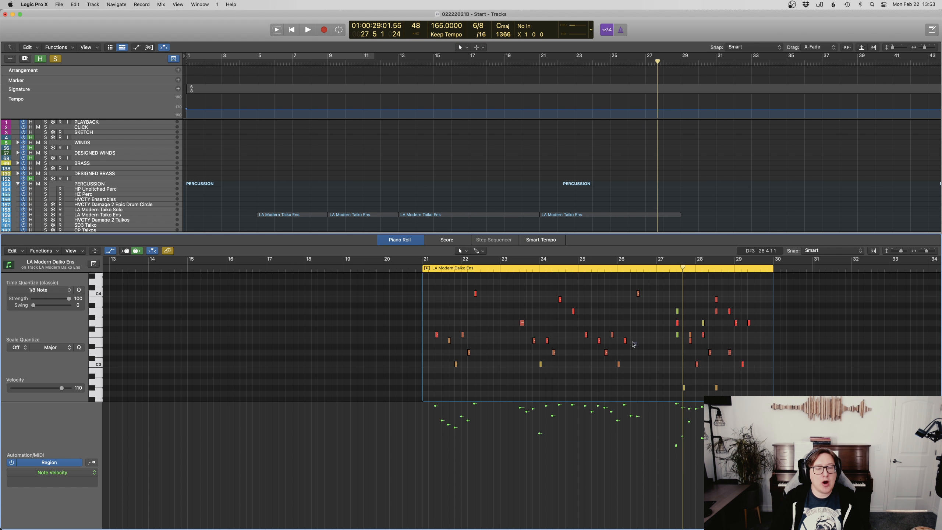
pyautogui.click(624, 340)
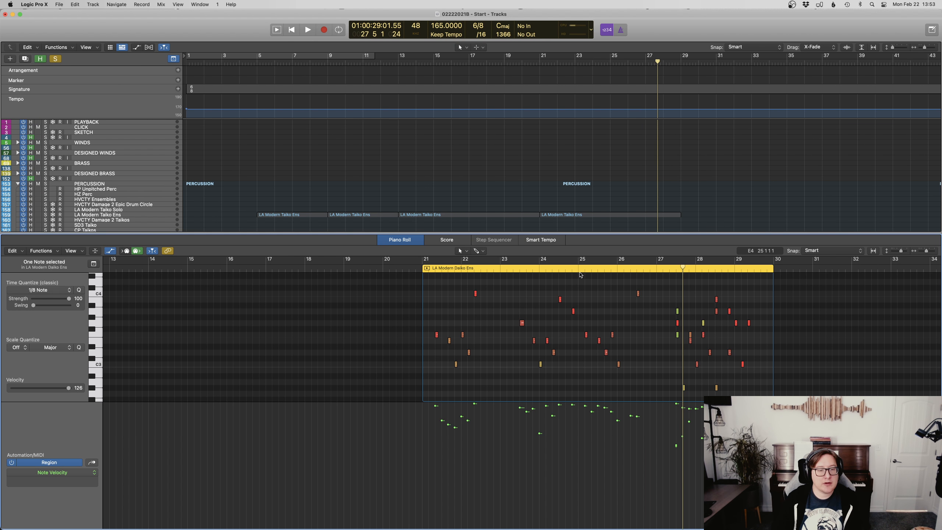
pyautogui.click(577, 269)
pyautogui.press('space')
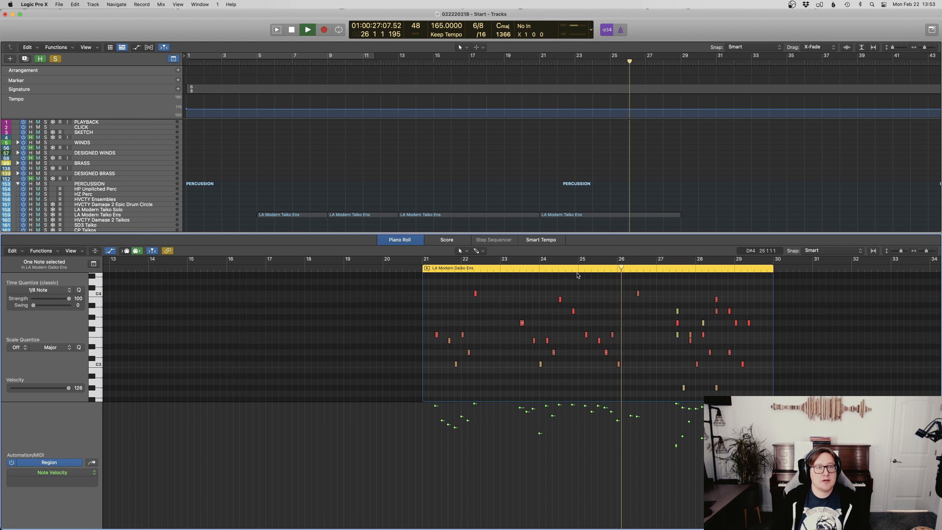
pyautogui.press('space')
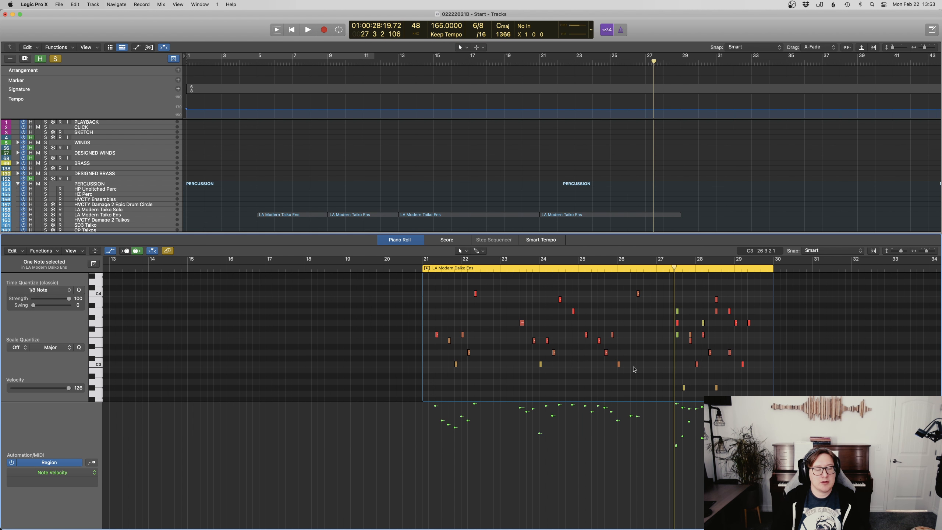
# Step: Replace the Daiko phrase in bars 25 and 26 with a copy of the six-note phrase from bars 21 and 22, pasted at 25 3 1 1
pyautogui.moveTo(633, 368); pyautogui.dragTo(587, 290)
pyautogui.moveTo(495, 368); pyautogui.dragTo(429, 282)
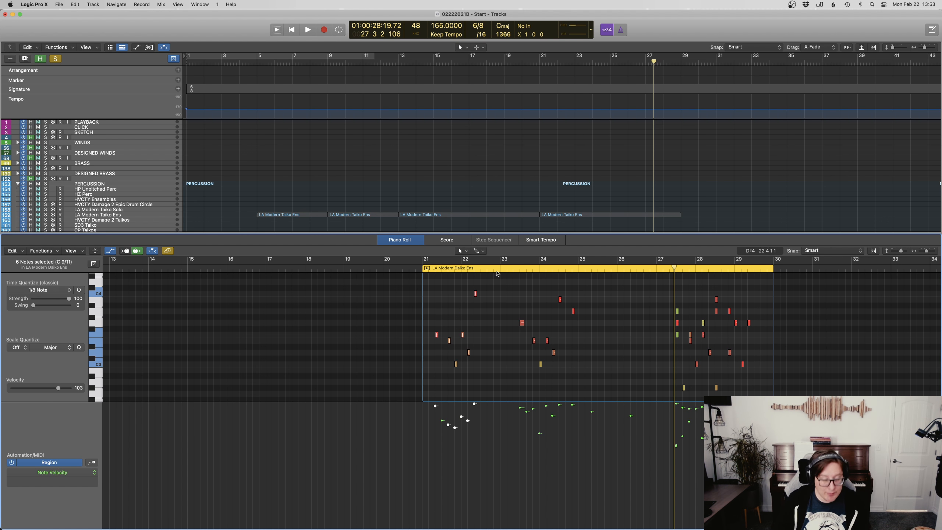
pyautogui.click(578, 268)
pyautogui.click(435, 259)
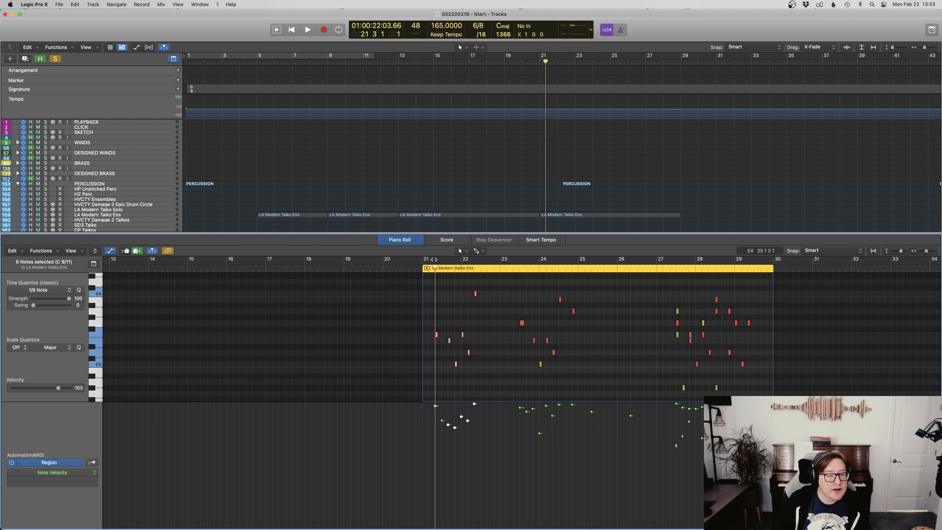
pyautogui.moveTo(435, 260); pyautogui.dragTo(590, 266)
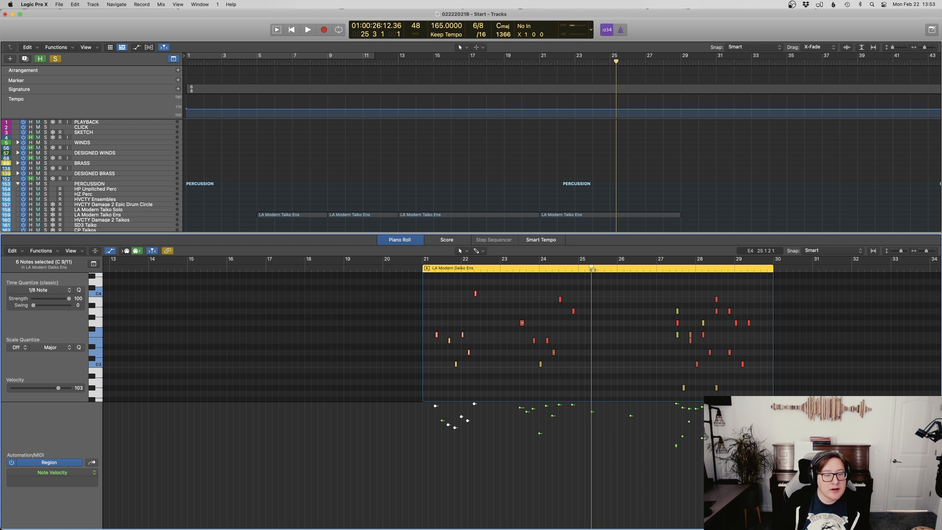
pyautogui.press('super+v')
# Step: Play the soloed Daiko part from bar 24 through to bar 29
pyautogui.click(548, 269)
pyautogui.press('space')
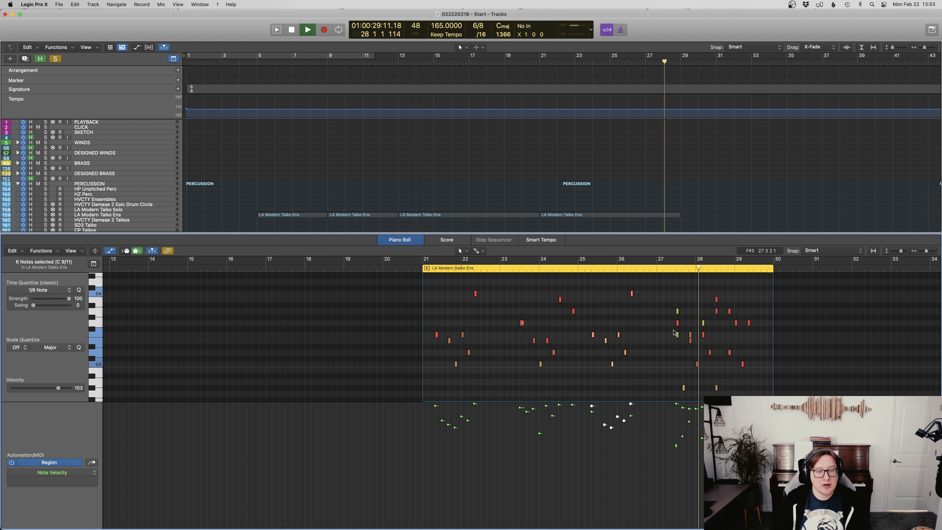
pyautogui.hscroll(1, 679, 334)
pyautogui.press('space')
# Step: Delete the G3 and F3 hits in the middle of bar 27 and the E3 hit near the end of that bar
pyautogui.scroll(-2, 721, 344)
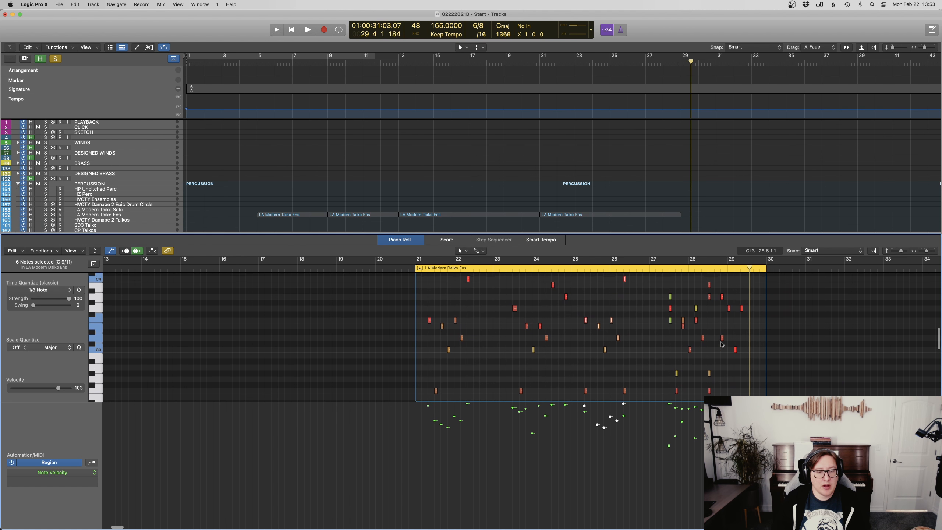
pyautogui.click(712, 333)
pyautogui.scroll(1, 714, 327)
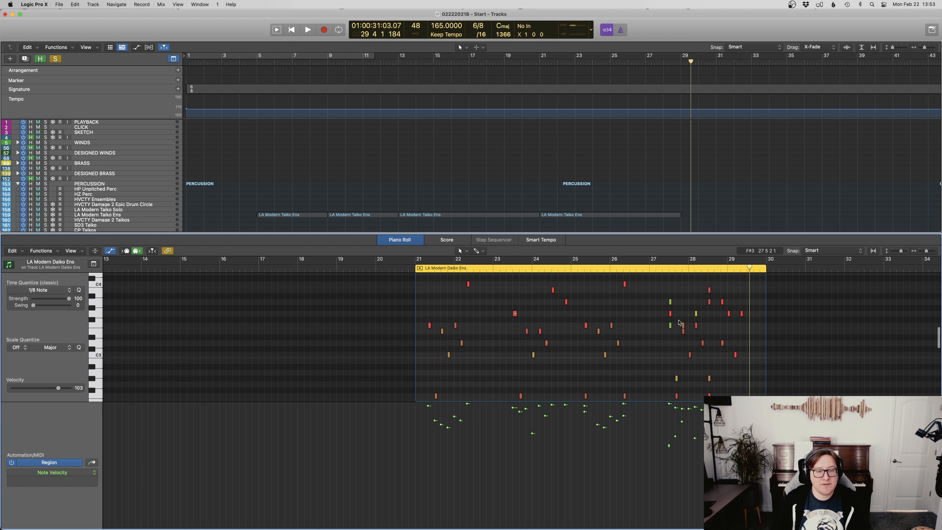
pyautogui.click(672, 314)
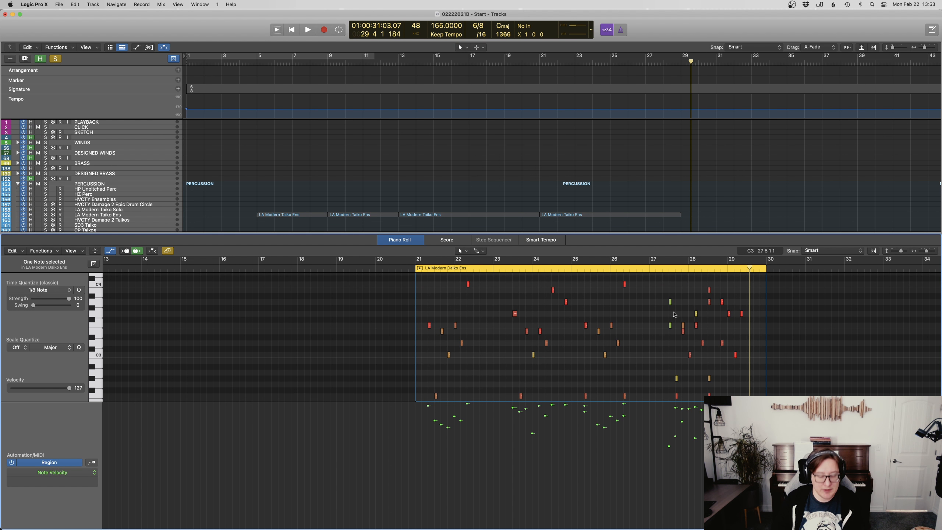
pyautogui.click(669, 325)
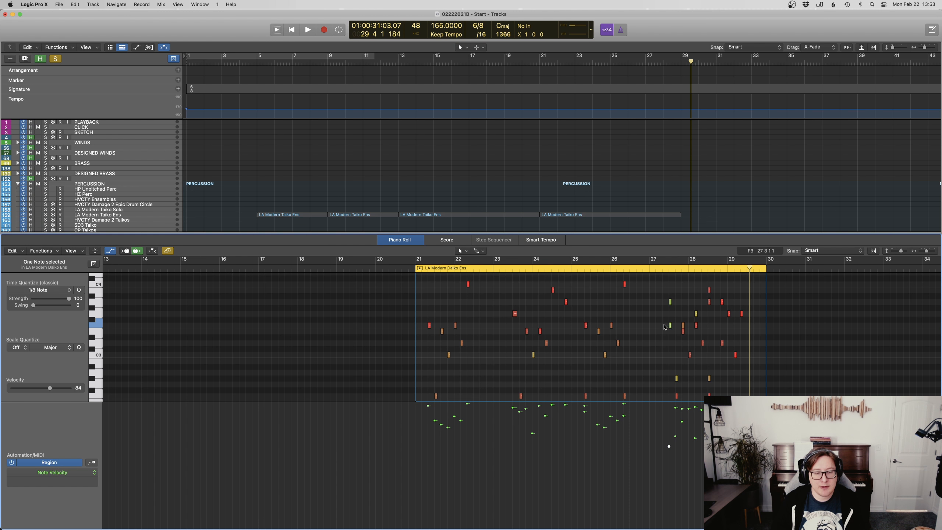
pyautogui.click(684, 330)
# Step: Delete the F2 hits in bars 27 and 28 and the B3 hit in the middle of bar 28
pyautogui.scroll(-3, 678, 364)
pyautogui.click(676, 378)
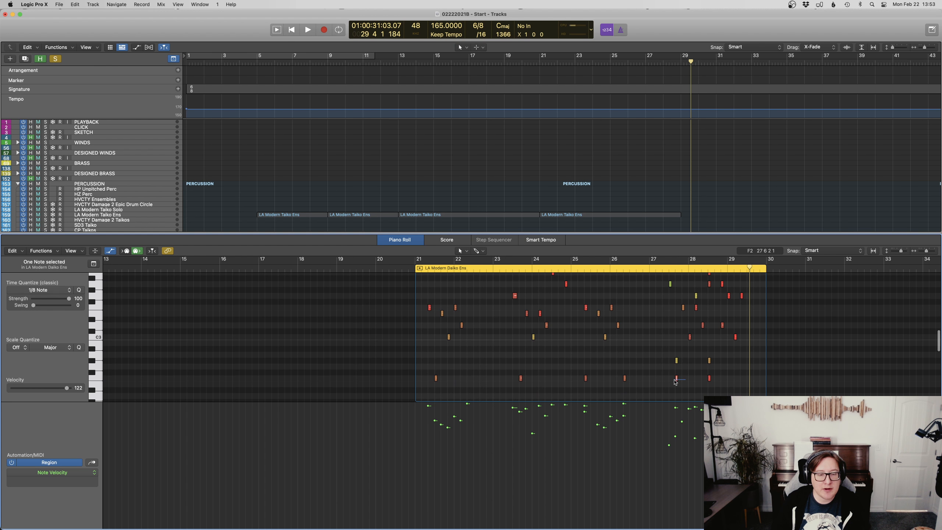
pyautogui.click(709, 378)
pyautogui.scroll(3, 723, 334)
pyautogui.click(723, 305)
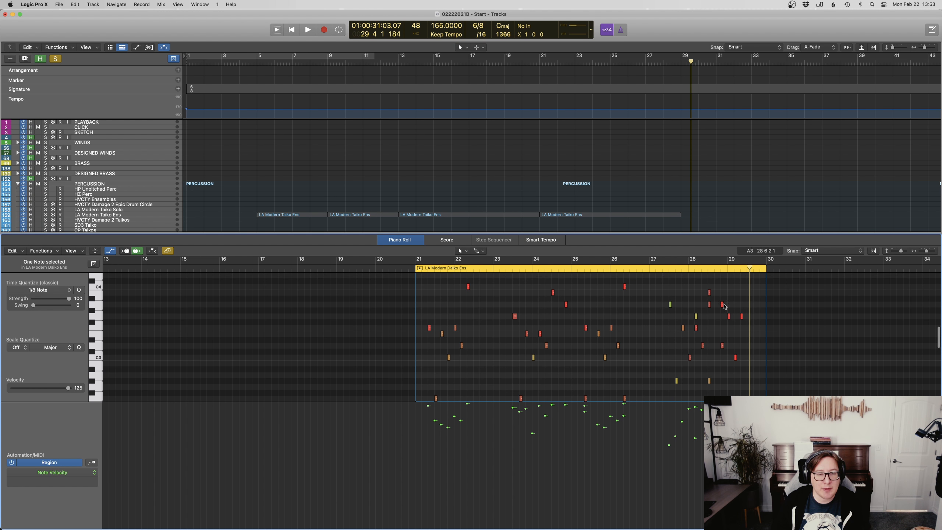
pyautogui.press('Delete')
pyautogui.click(710, 293)
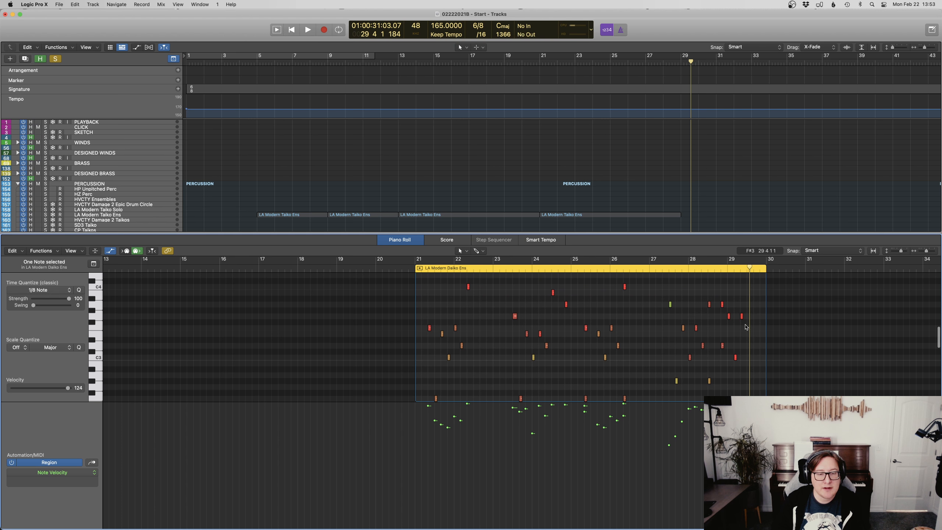
# Step: Raise the two A3 hits in bar 28 to B3 and the two G3 hits in bar 29 to C4, then audition the ending
pyautogui.scroll(2, 746, 327)
pyautogui.moveTo(749, 344); pyautogui.dragTo(707, 309)
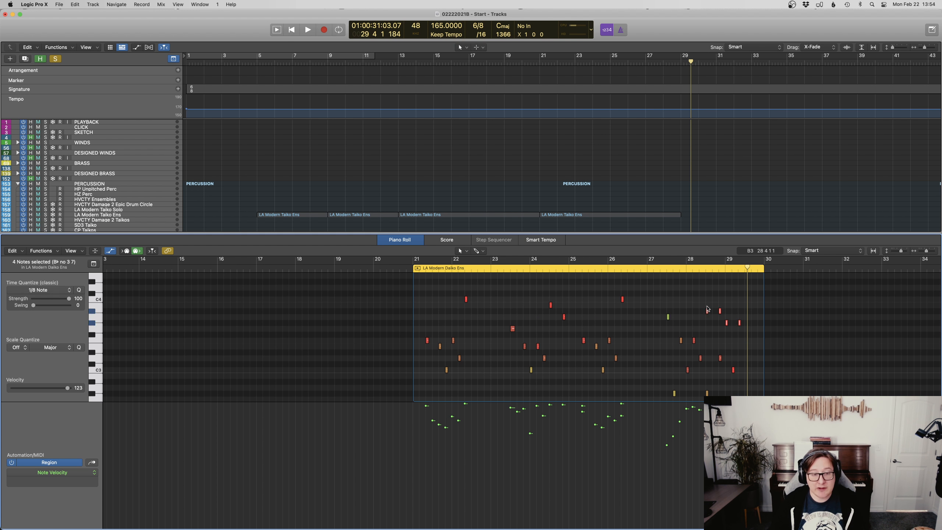
pyautogui.hotkey('alt', 'Up')
pyautogui.moveTo(748, 320); pyautogui.dragTo(724, 313)
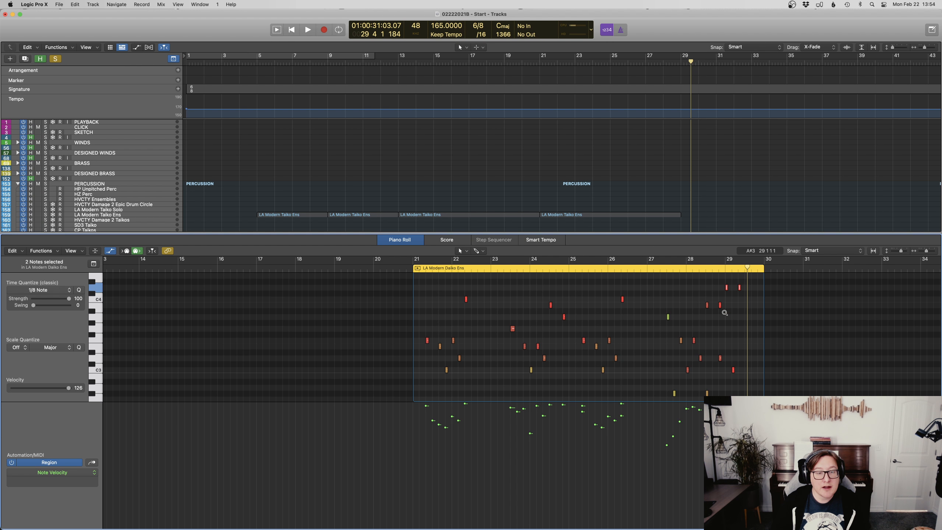
pyautogui.doubleClick(642, 272)
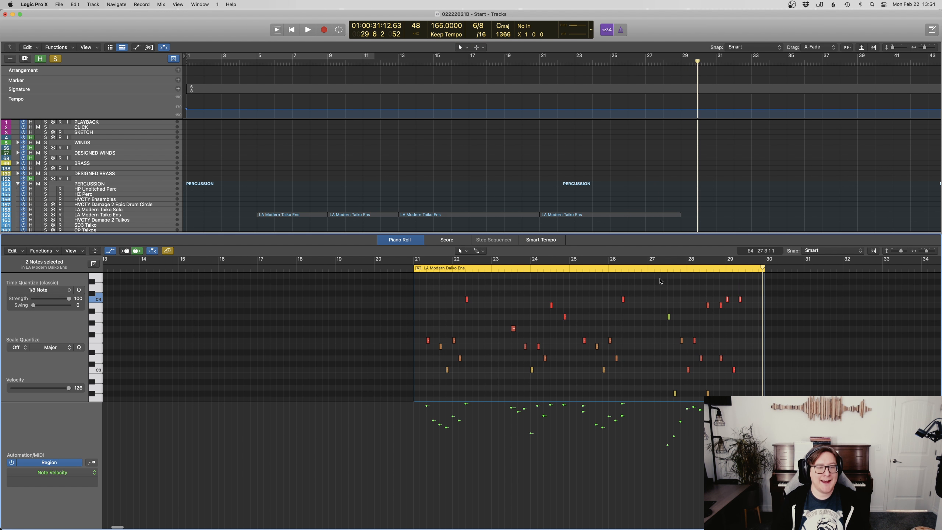
pyautogui.press('space')
# Step: Check the Daiko region's end against bar 29 in the arrangement and play the ending with all percussion unsoloed
pyautogui.press('p')
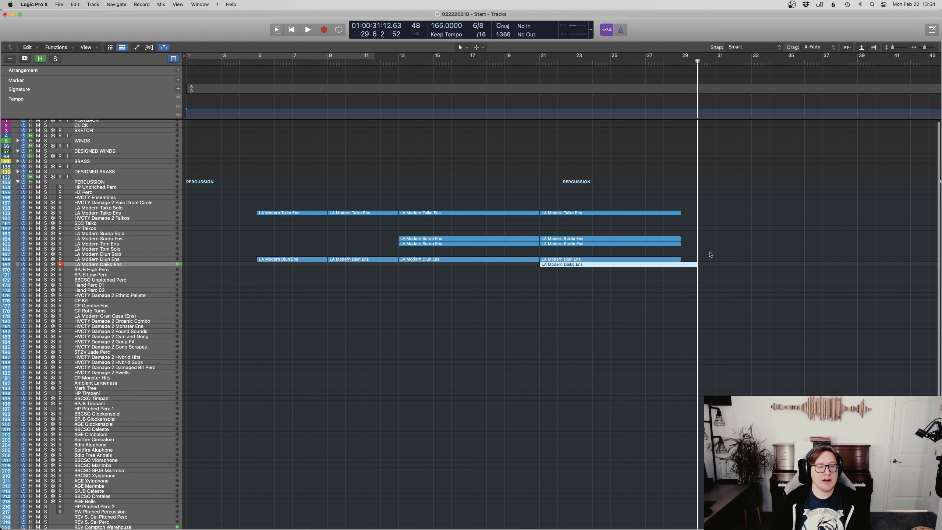
pyautogui.click(679, 62)
pyautogui.press('p')
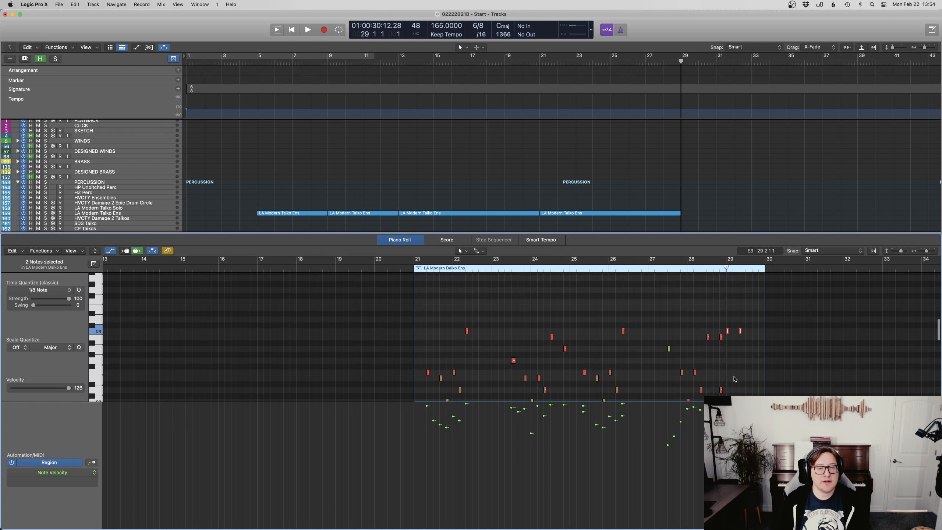
pyautogui.scroll(-5, 738, 373)
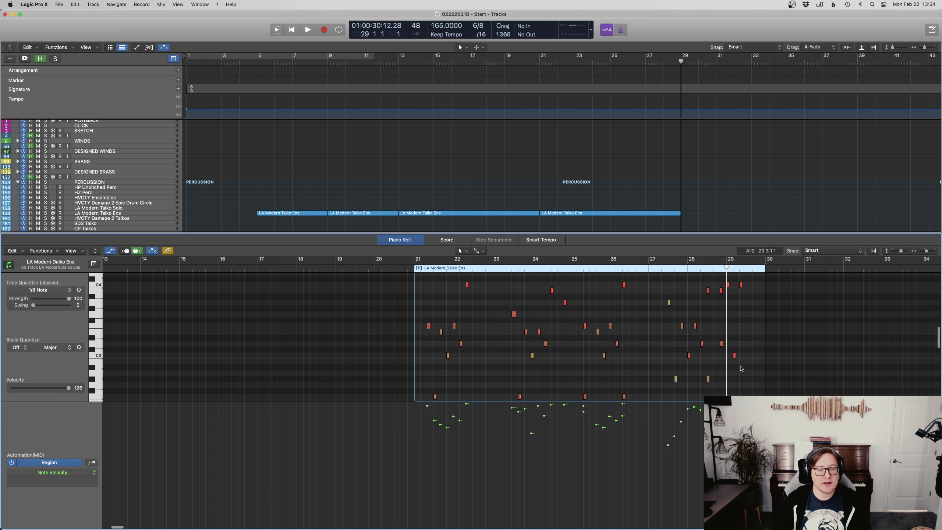
pyautogui.hotkey('ctrl', 's')
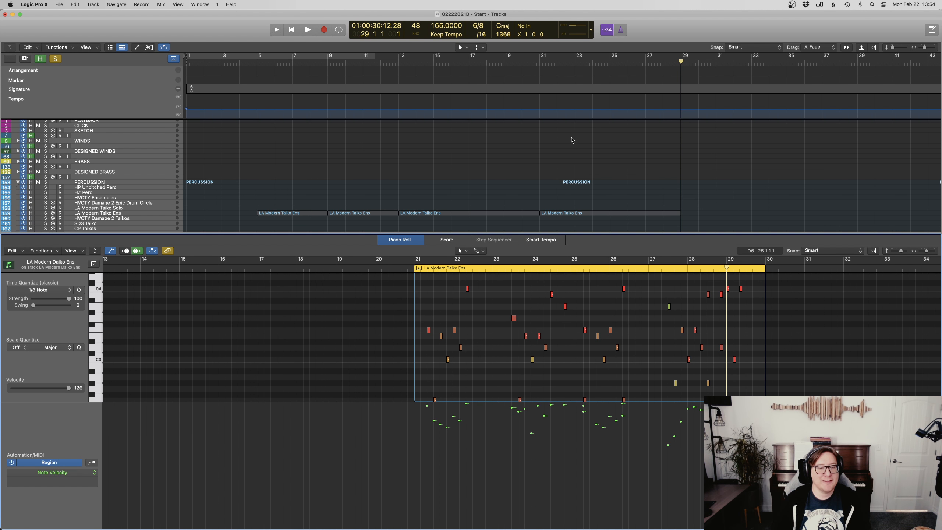
pyautogui.hotkey('ctrl', 's')
pyautogui.press('space')
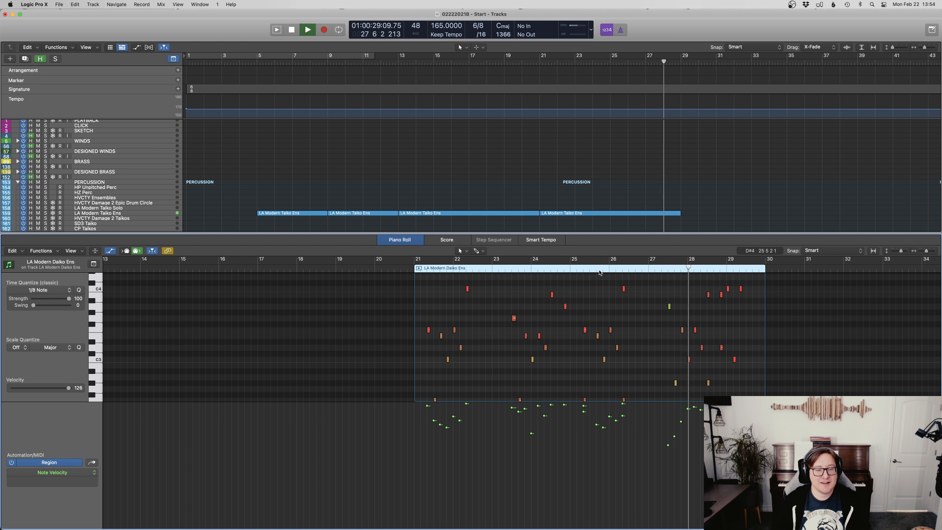
pyautogui.press('space')
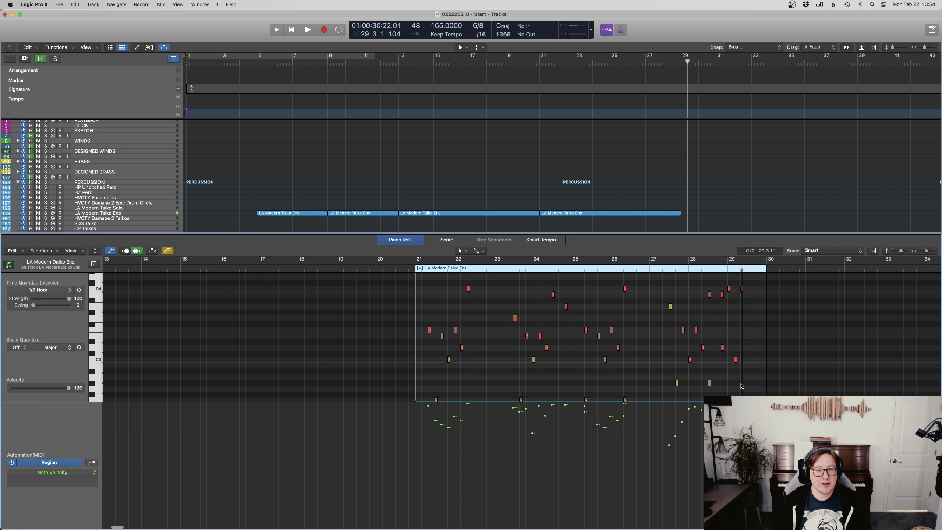
# Step: Move the 13-note closing Daiko fill three eighth notes earlier so it starts on bar 27's downbeat, auditioning it from bar 26
pyautogui.moveTo(748, 389); pyautogui.dragTo(693, 290)
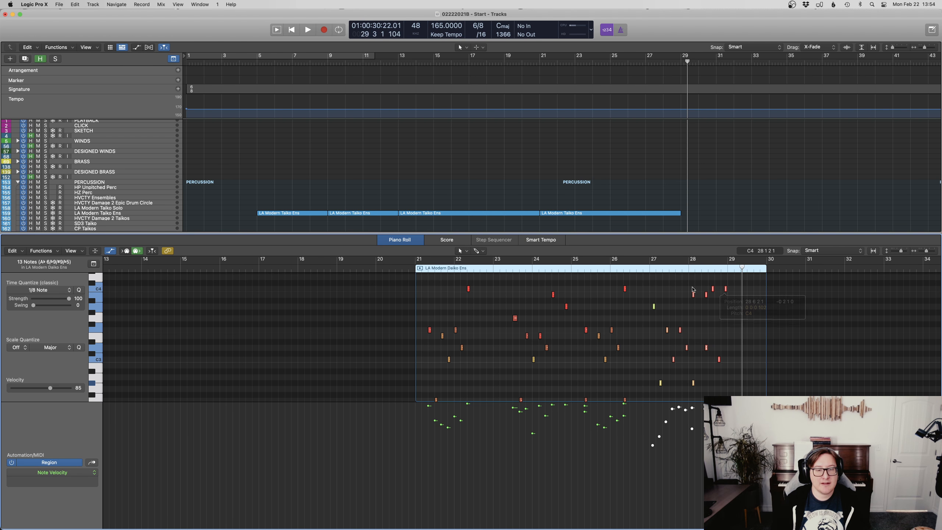
pyautogui.doubleClick(615, 273)
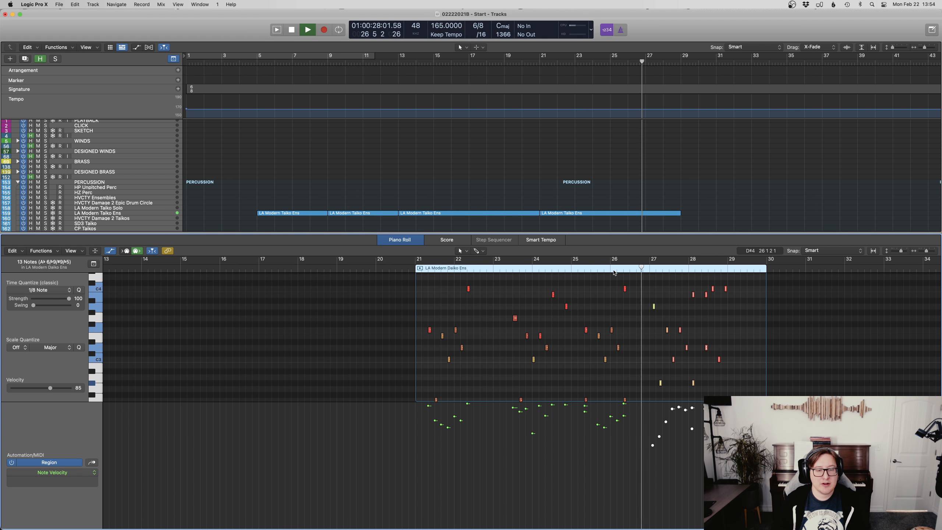
pyautogui.press('space')
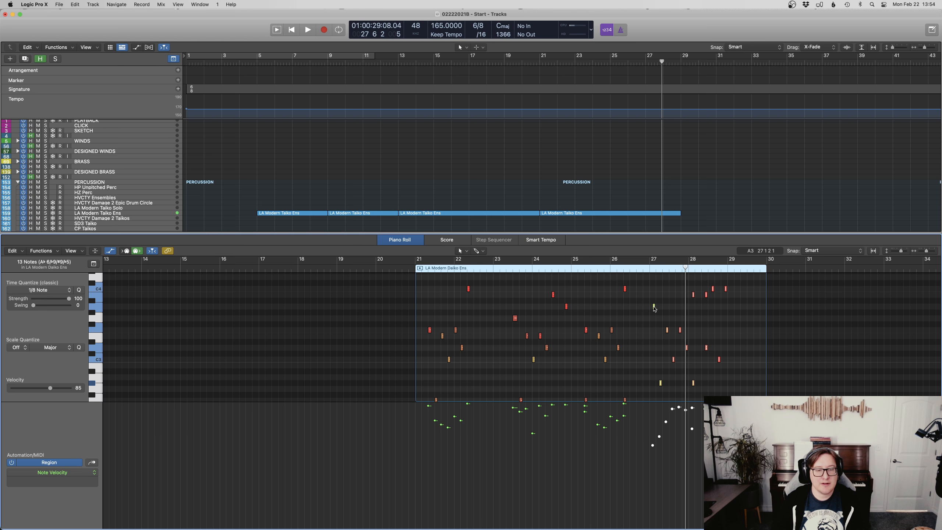
pyautogui.moveTo(654, 309); pyautogui.dragTo(652, 309)
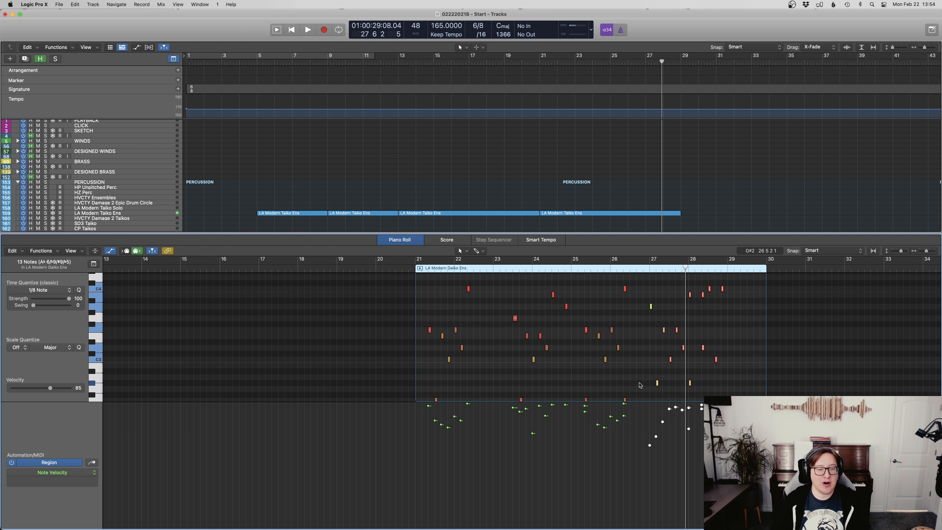
# Step: Move the 23 Daiko hits before the bar 27 fill two eighth notes earlier, onto bar 21's downbeat, and audition the part
pyautogui.scroll(-1, 640, 385)
pyautogui.moveTo(640, 392); pyautogui.dragTo(425, 281)
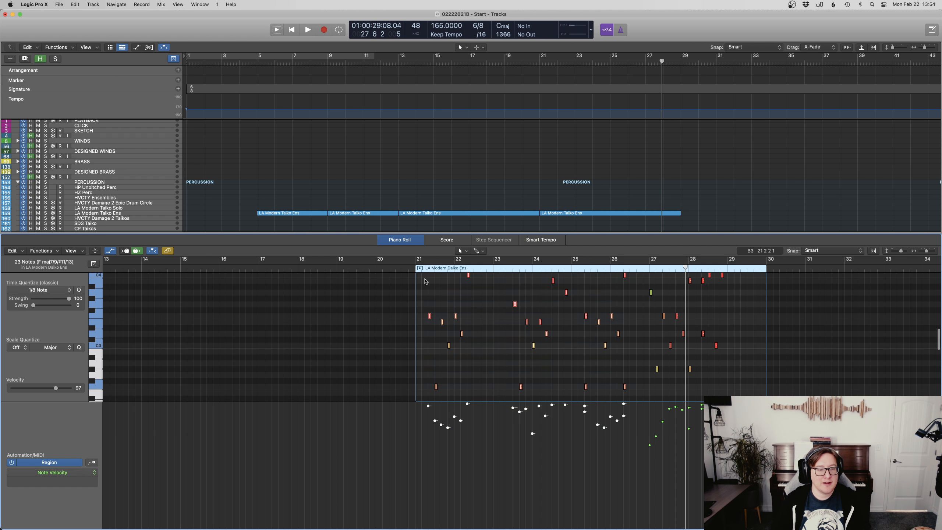
pyautogui.moveTo(425, 319); pyautogui.dragTo(413, 319)
pyautogui.click(408, 268)
pyautogui.press('space')
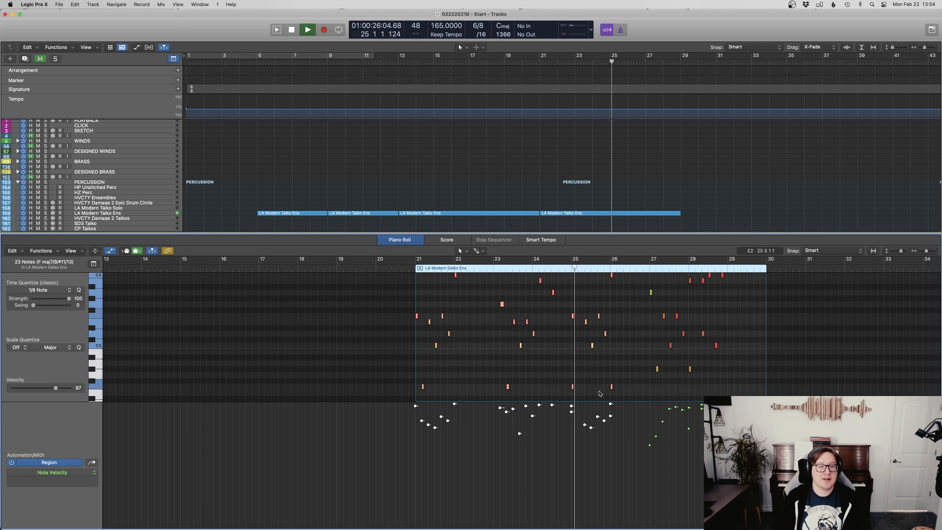
# Step: Delete the F2 hits on the downbeats of bars 25 and 26 and trim the Daiko region to end at bar 29
pyautogui.moveTo(558, 375); pyautogui.dragTo(586, 396)
pyautogui.press('Delete')
pyautogui.press('Delete')
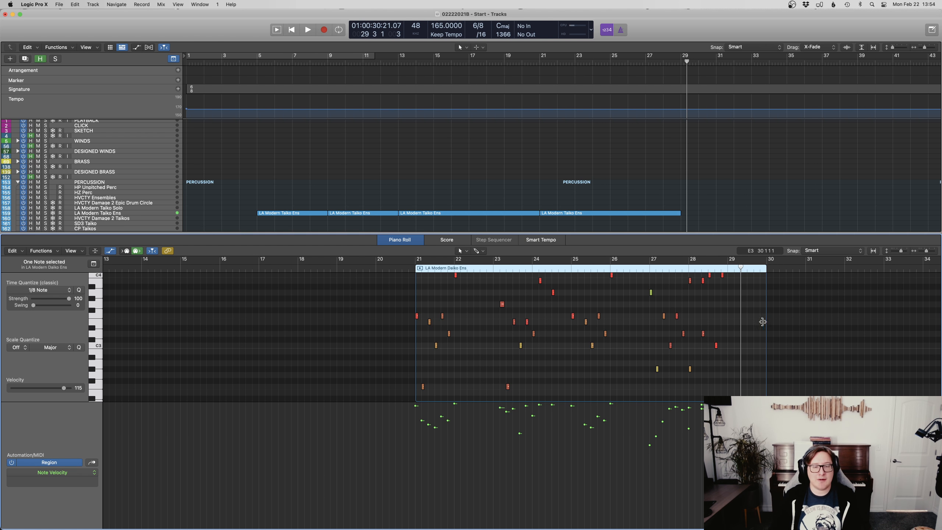
pyautogui.moveTo(763, 321); pyautogui.dragTo(726, 321)
pyautogui.press('e')
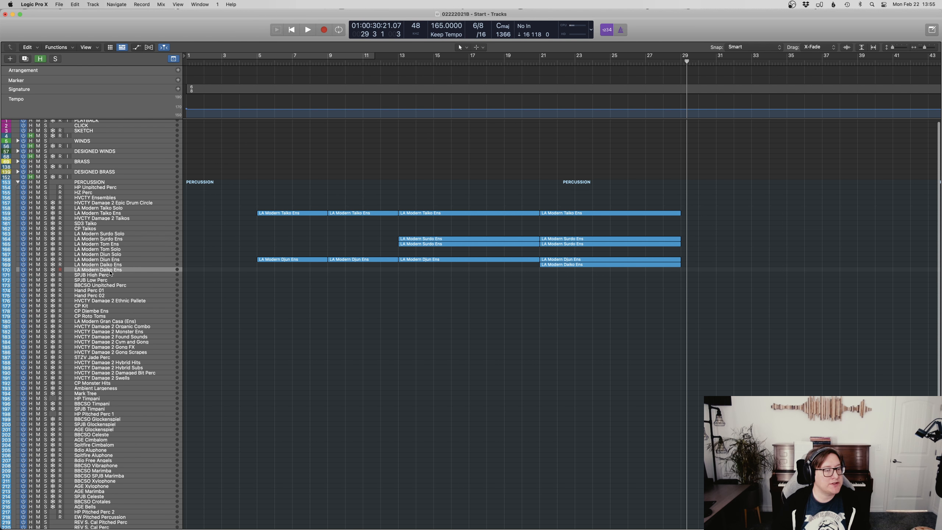
# Step: Rename the second LA Modern Daiko Ens track, number 170, as LA Modern Dumbek Ens
pyautogui.doubleClick(113, 269)
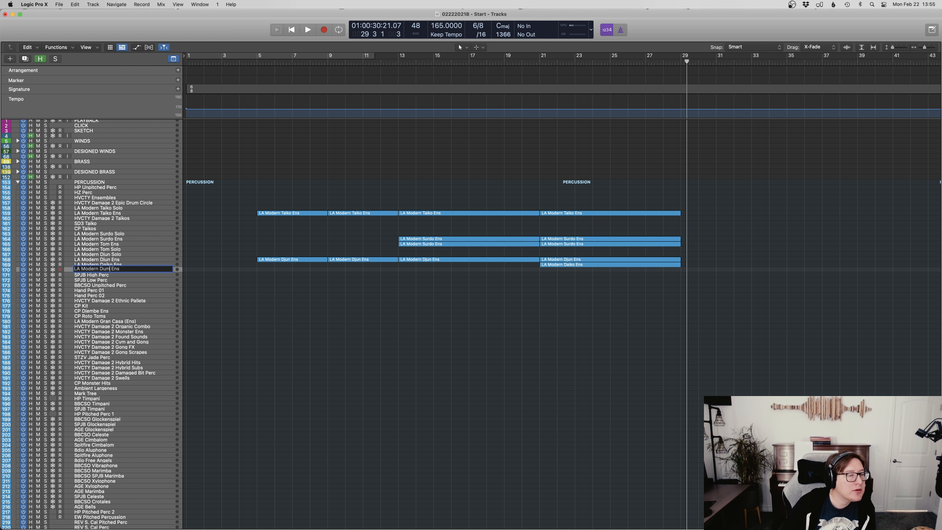
pyautogui.write('Dumbek')
pyautogui.press('Return')
# Step: Rename the Vienna Ensemble Pro instance on the Dumbek track as LA Modern Dumbek Ens
pyautogui.press('x')
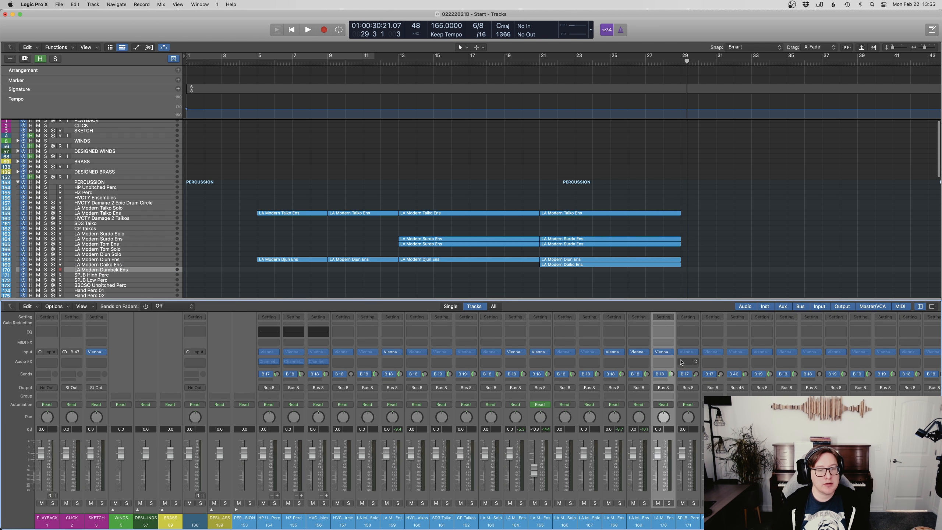
pyautogui.click(665, 353)
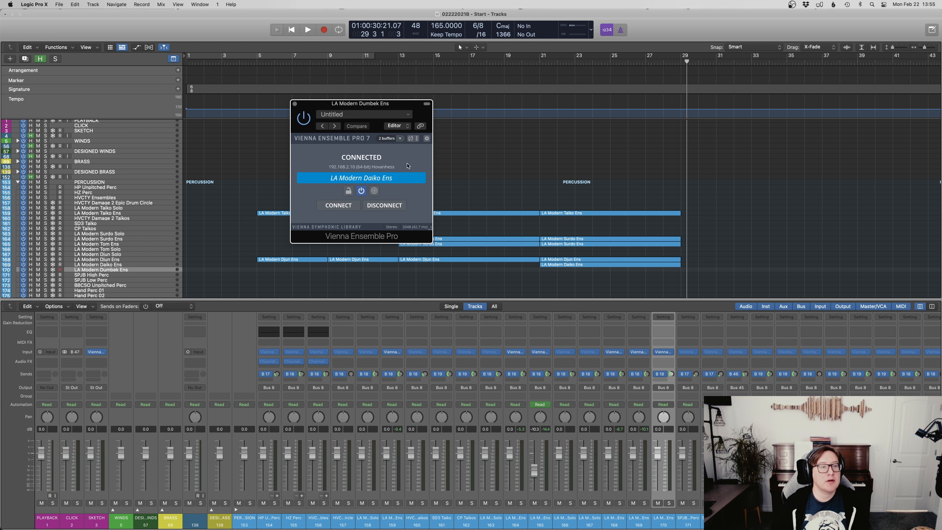
pyautogui.doubleClick(396, 178)
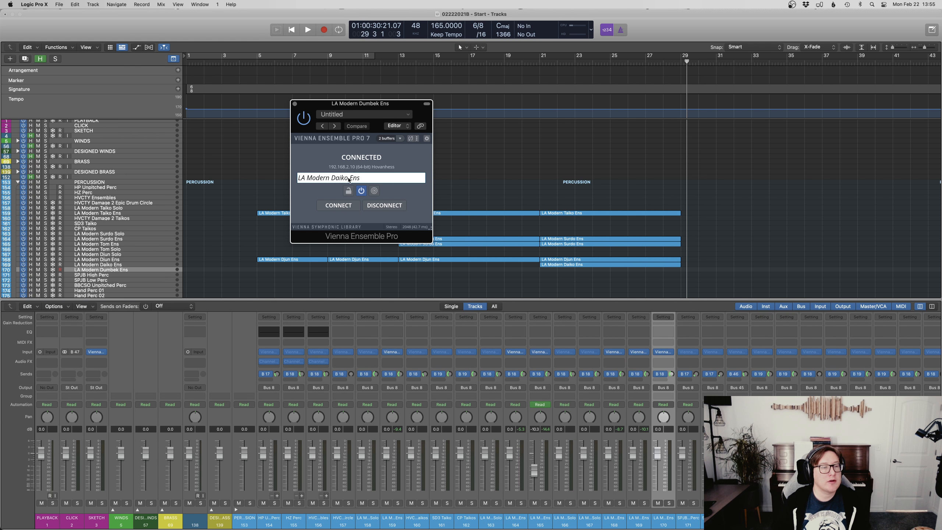
pyautogui.write('Dumb')
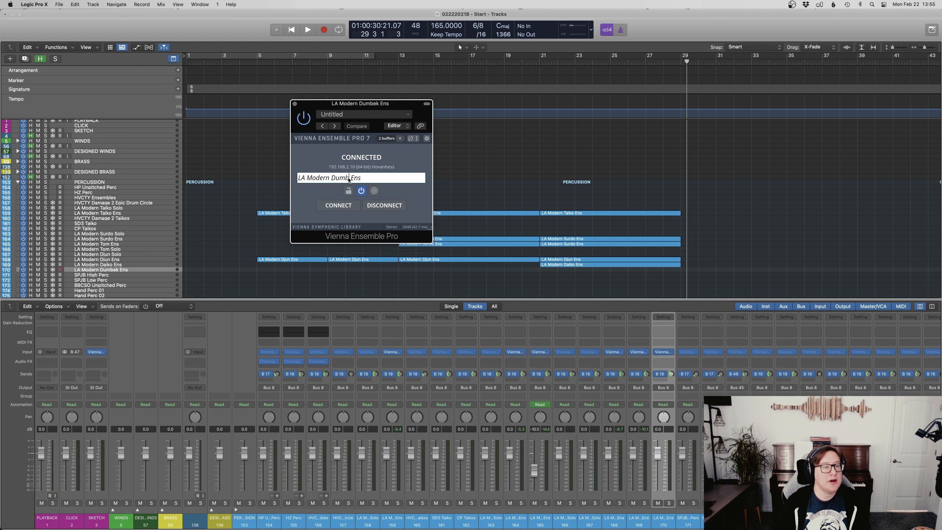
pyautogui.write('ek')
pyautogui.press('Return')
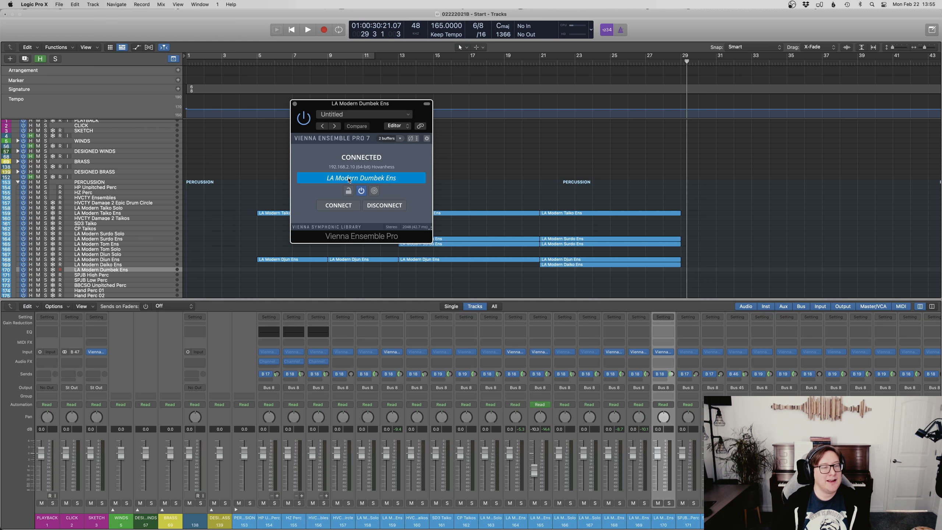
pyautogui.click(295, 104)
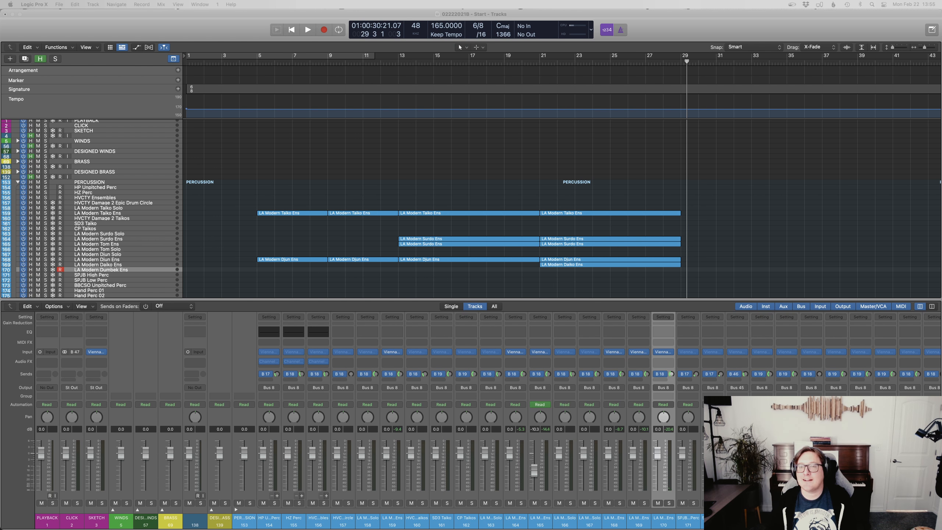
# Step: Try doubling the Daiko region on the LA Modern Dumbek Ens track and play the section through to bar 29
pyautogui.scroll(-3, 638, 267)
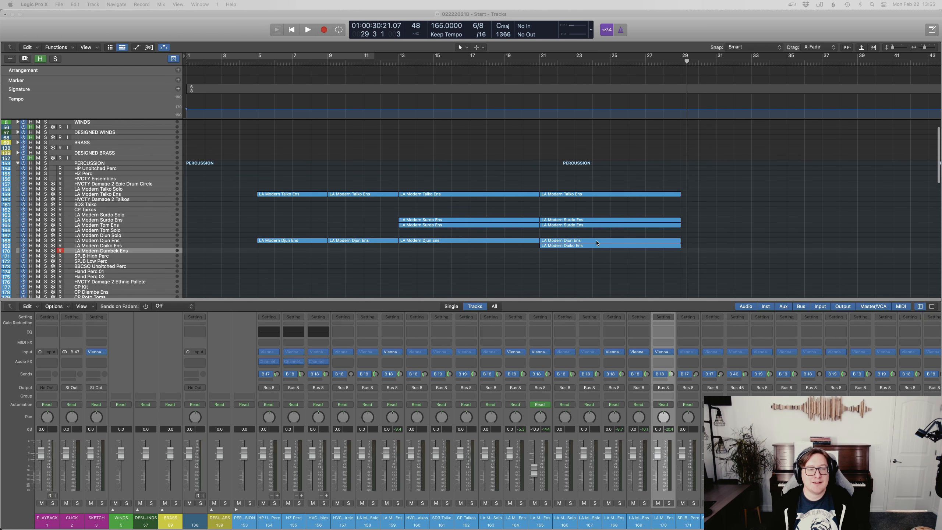
pyautogui.moveTo(592, 248); pyautogui.dragTo(594, 253)
pyautogui.doubleClick(506, 63)
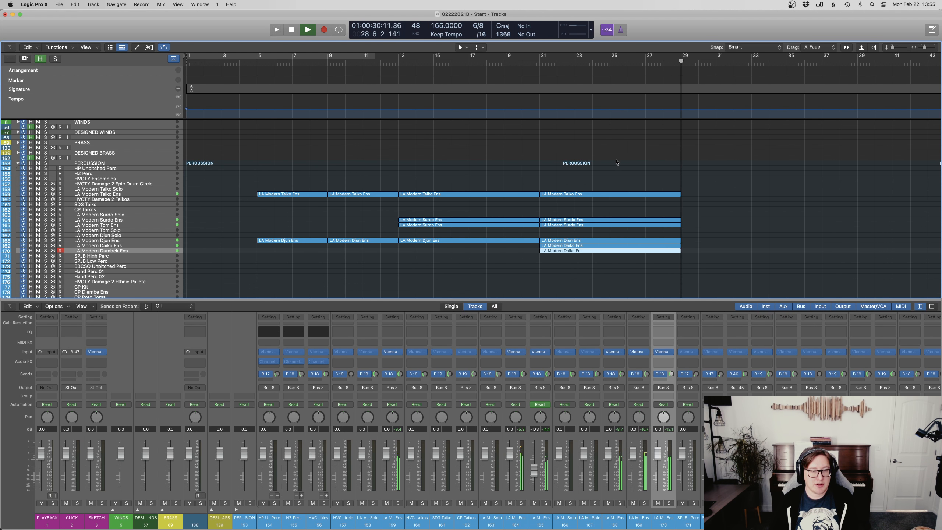
pyautogui.press('space')
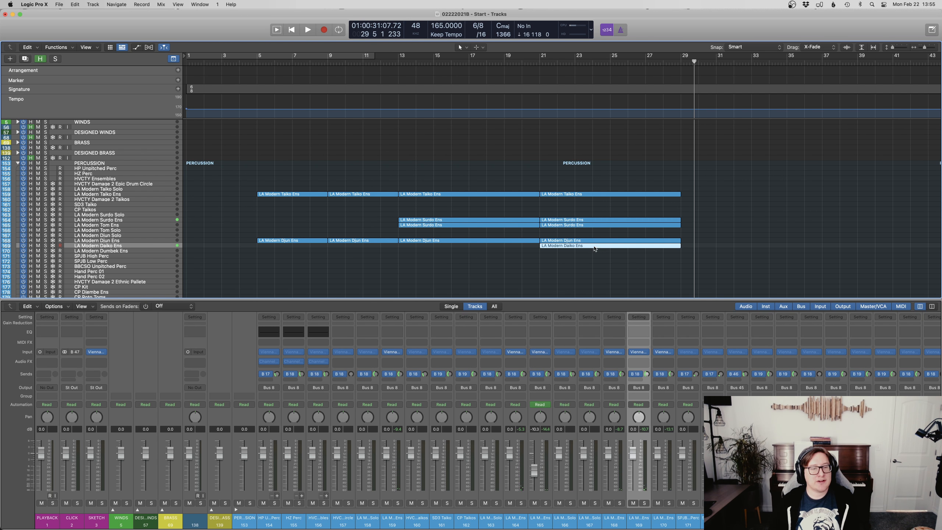
# Step: Open the original Daiko Ens region's notes and audition its opening from just before bar 21
pyautogui.doubleClick(593, 251)
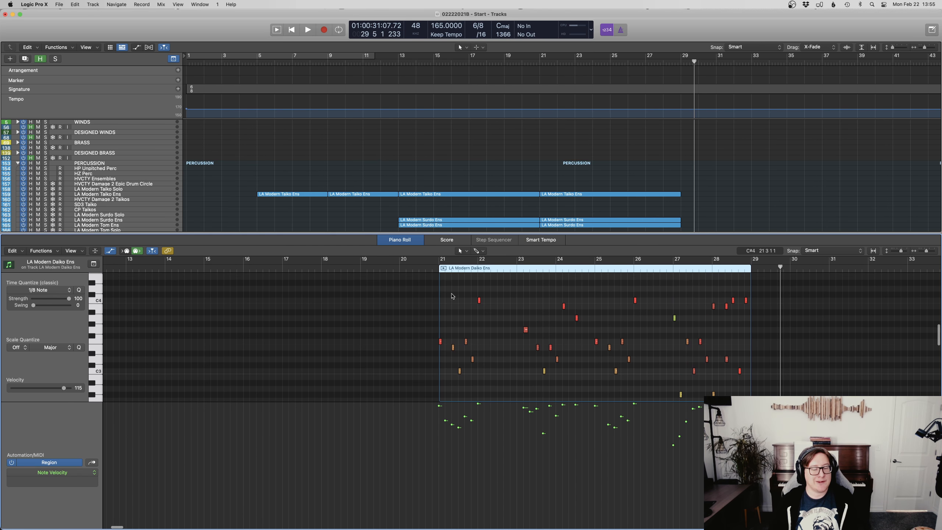
pyautogui.click(433, 269)
pyautogui.press('space')
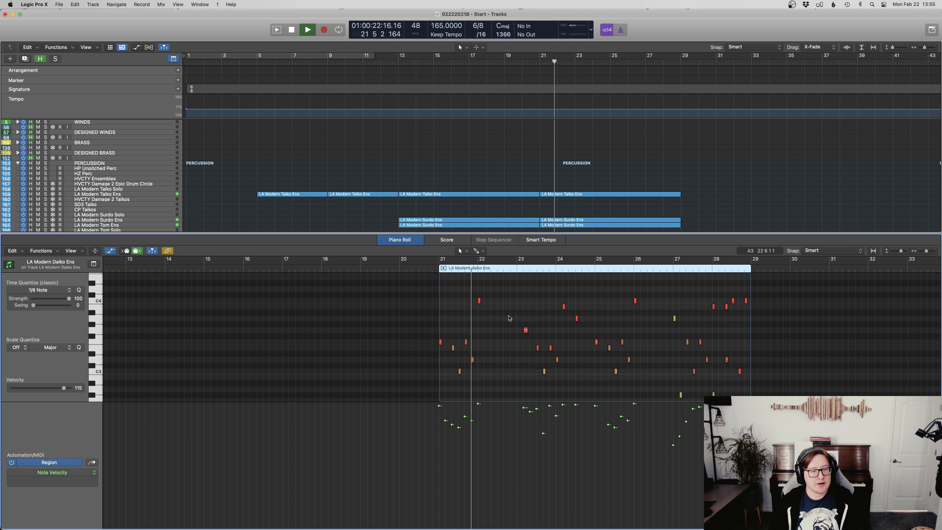
pyautogui.press('space')
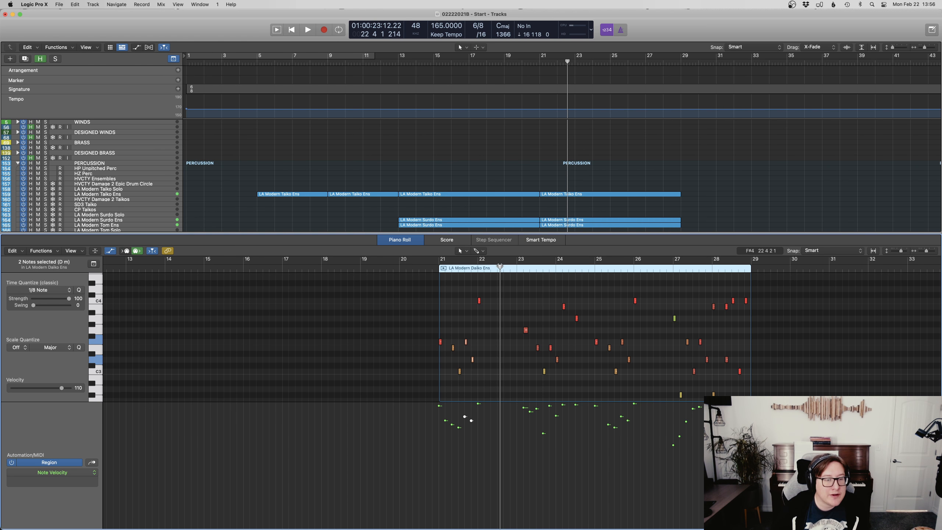
# Step: Copy bar 21's last two hits to bar 22's fourth and fifth eighth notes, raise them to B3 and G3, and audition the phrase
pyautogui.click(497, 268)
pyautogui.press('super+v')
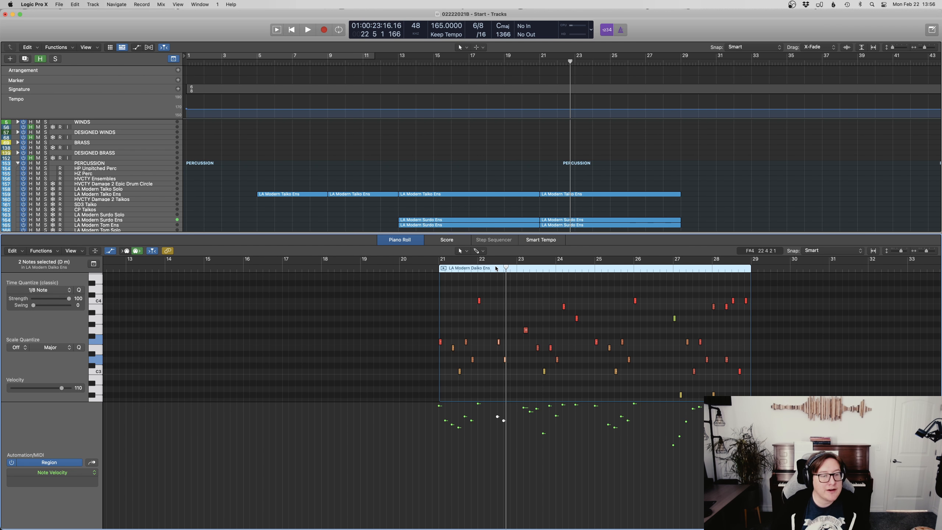
pyautogui.click(501, 345)
pyautogui.moveTo(499, 342); pyautogui.dragTo(499, 306)
pyautogui.moveTo(506, 362); pyautogui.dragTo(506, 332)
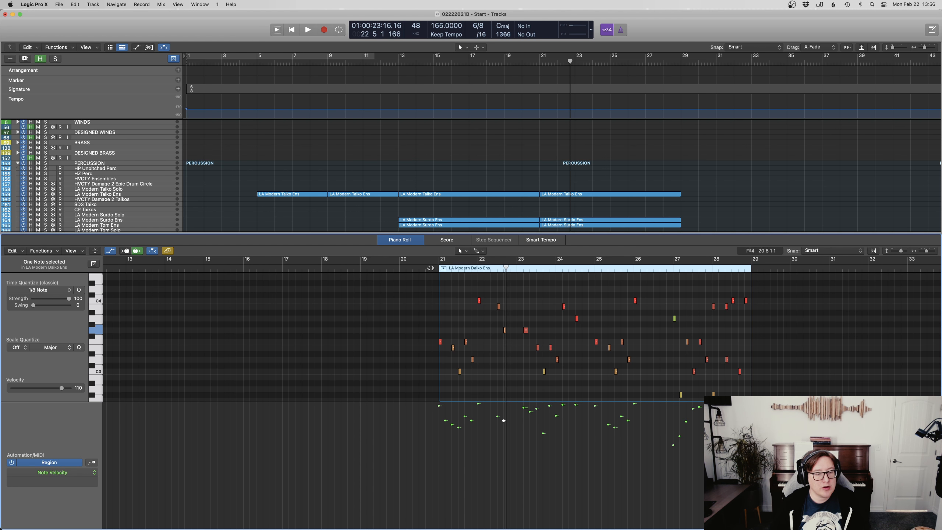
pyautogui.press('space')
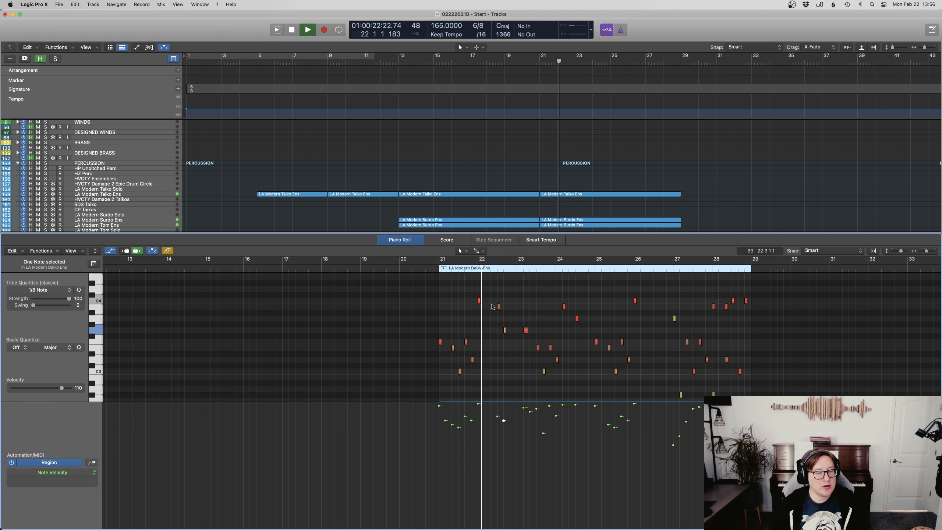
pyautogui.press('space')
# Step: Move the eight Daiko hits in bars 23 and 24 one eighth note earlier, auditioning the phrase before and after
pyautogui.click(539, 332)
pyautogui.scroll(-3, 514, 344)
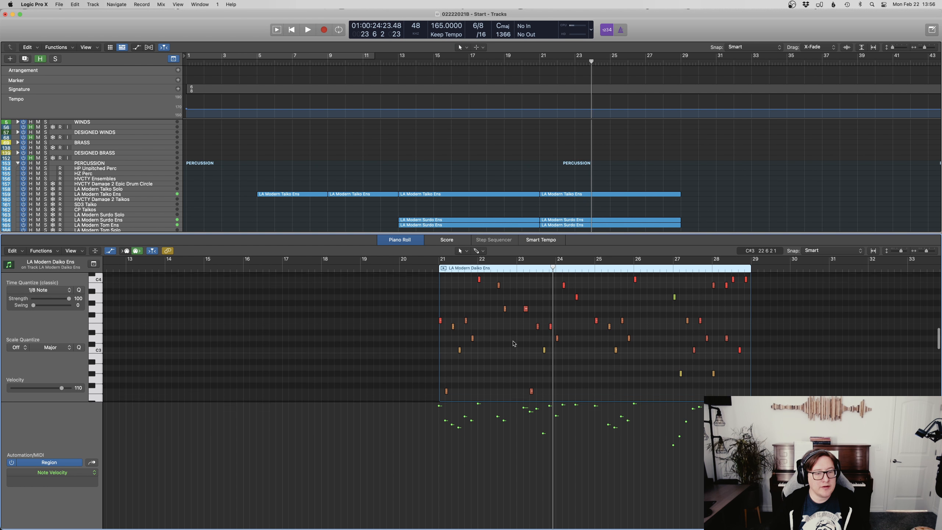
pyautogui.scroll(3, 514, 343)
pyautogui.click(515, 271)
pyautogui.press('space')
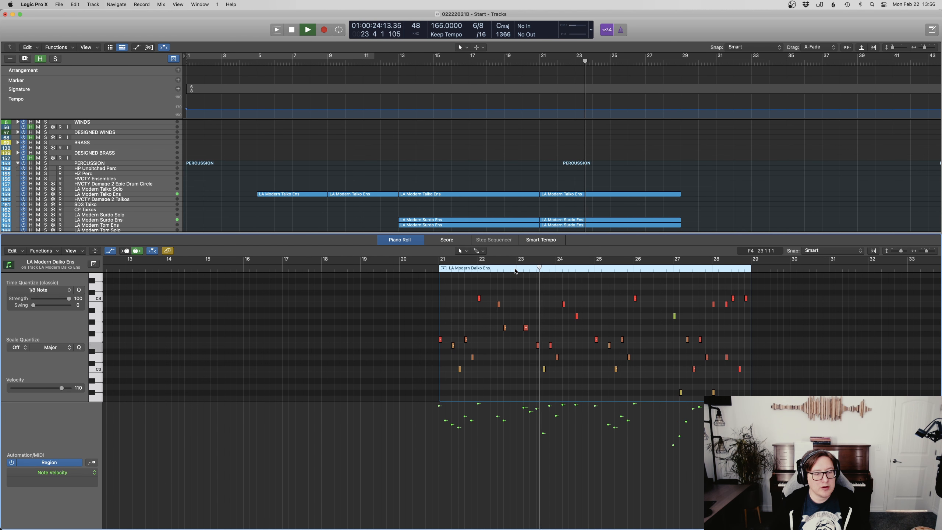
pyautogui.scroll(-1, 576, 352)
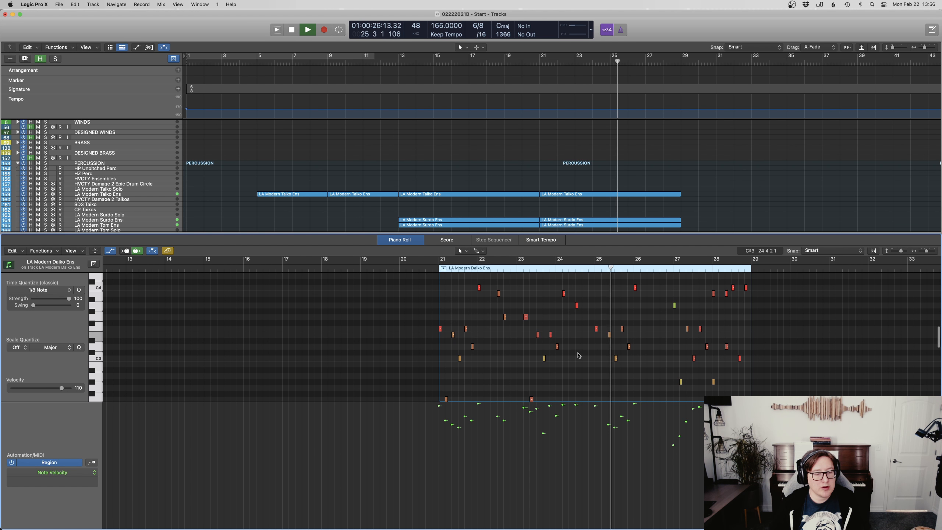
pyautogui.press('space')
pyautogui.scroll(-1, 570, 390)
pyautogui.moveTo(584, 389); pyautogui.dragTo(519, 311)
pyautogui.click(476, 267)
pyautogui.press('space')
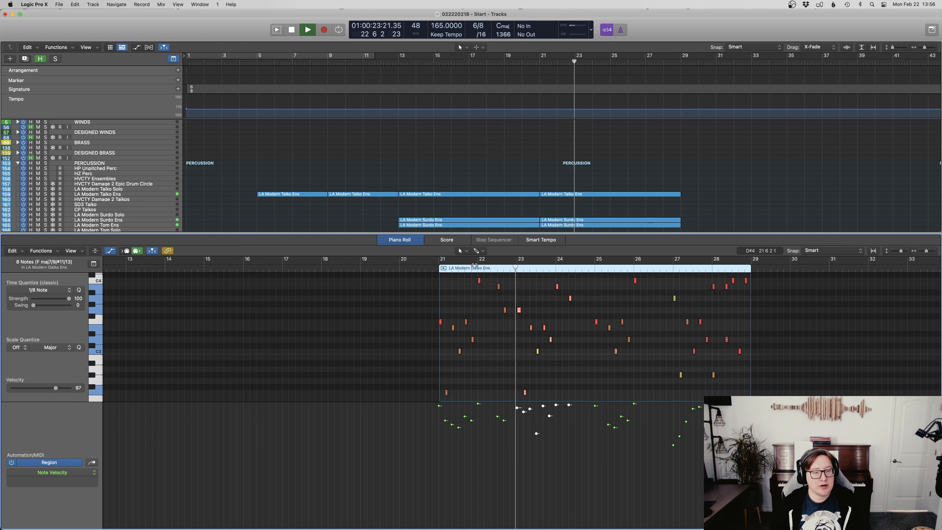
pyautogui.click(586, 352)
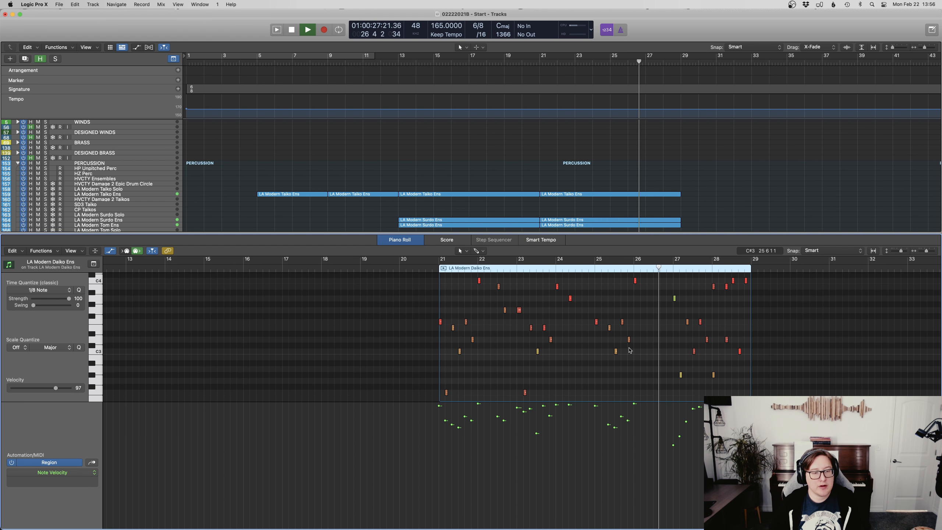
pyautogui.press('space')
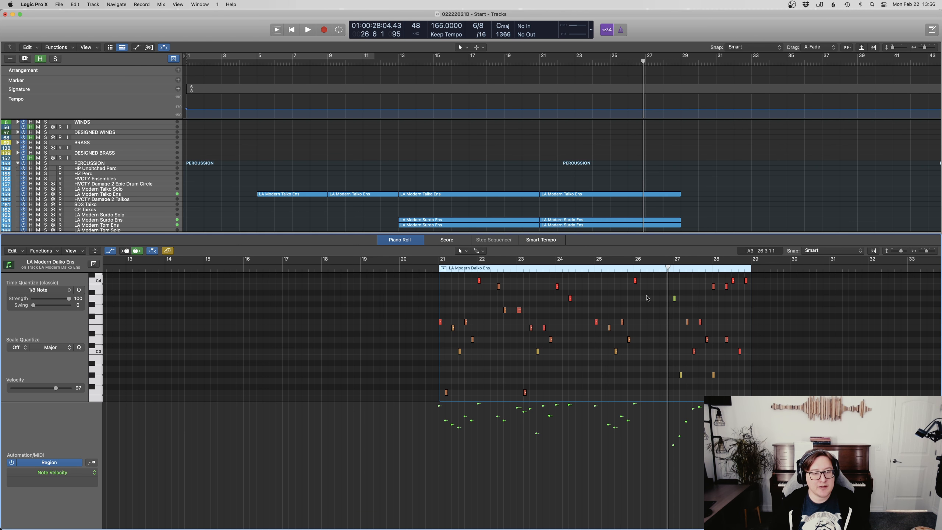
# Step: Record F2, C3, F3 and G3 Daiko hits over the last four eighths of bar 26 and quantize the notes to 1/8
pyautogui.click(601, 268)
pyautogui.press('space')
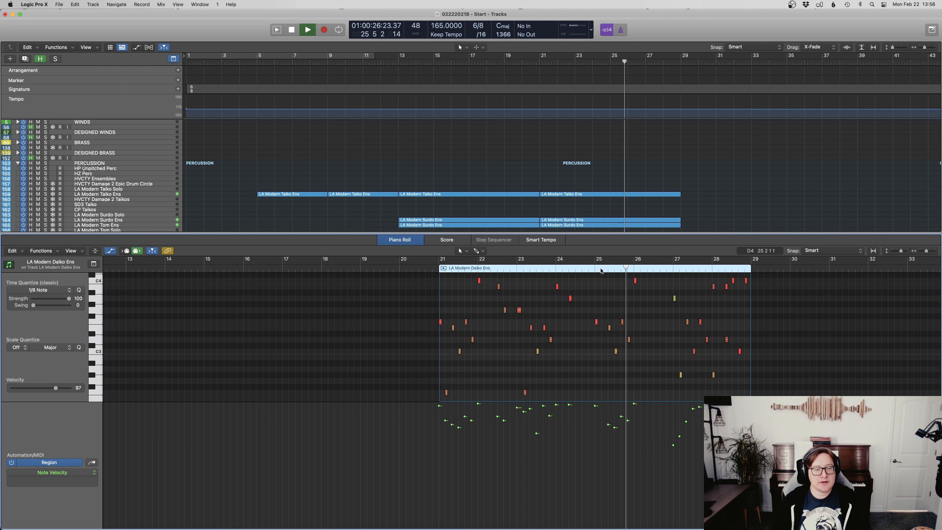
pyautogui.press('space')
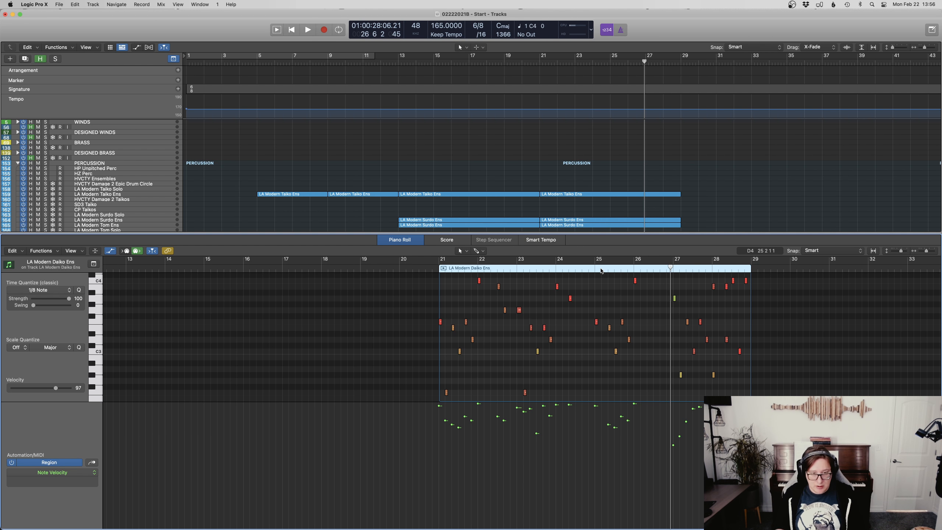
pyautogui.click(625, 270)
pyautogui.click(600, 271)
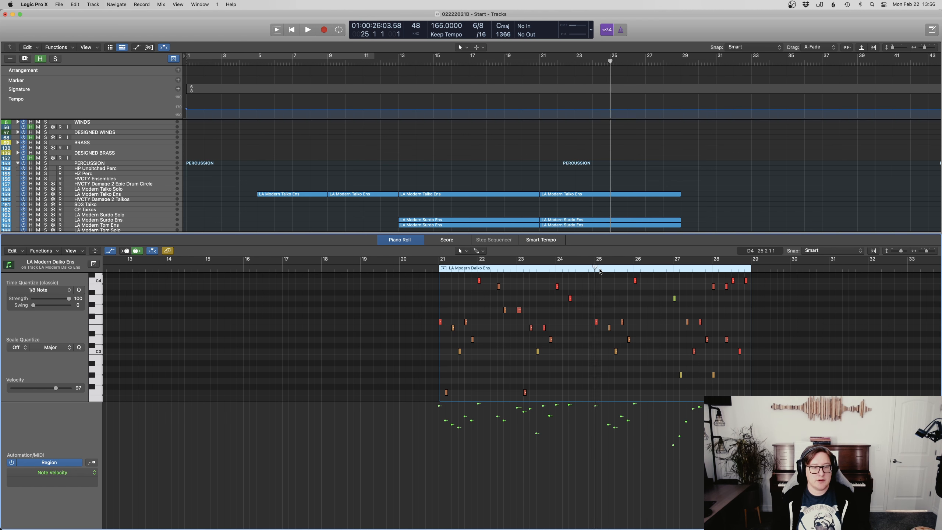
pyautogui.press('space')
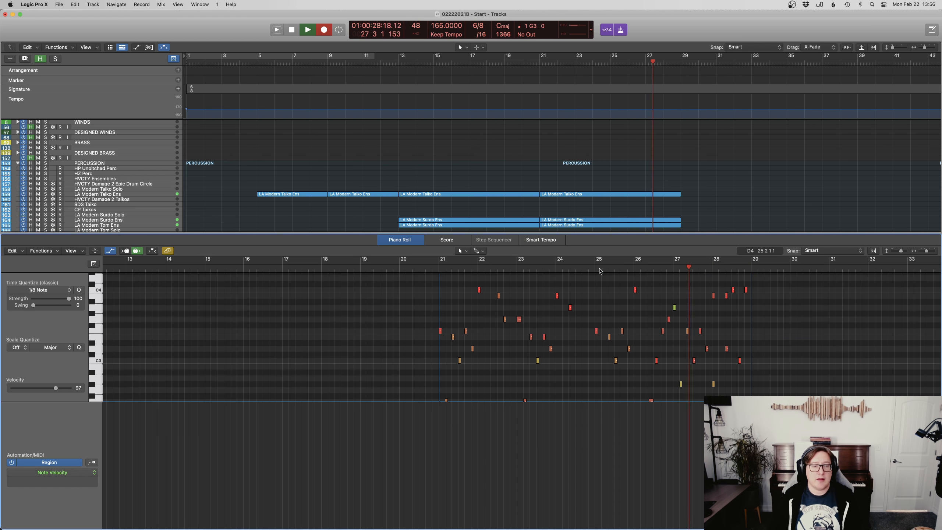
pyautogui.press('space')
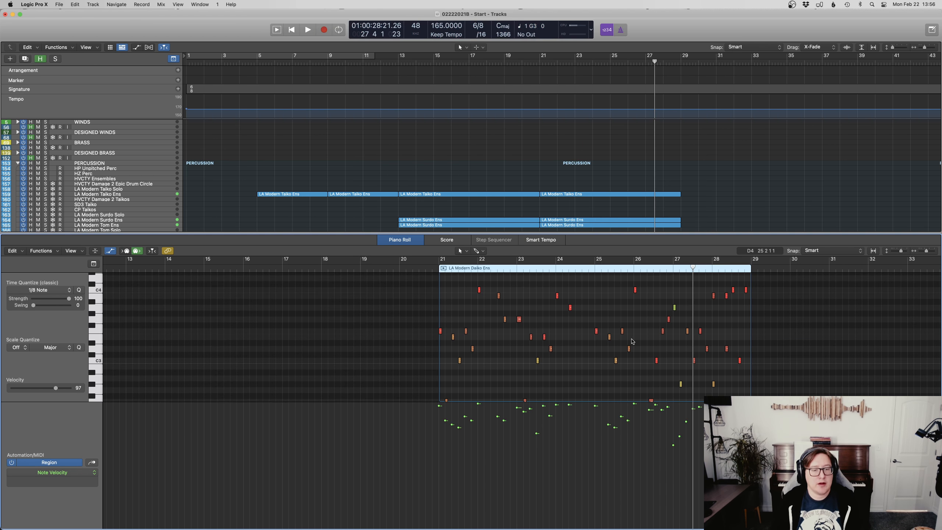
pyautogui.press('super+a')
pyautogui.press('q')
# Step: Raise the last three hits in bar 26 to F3, B3 and C4, then audition the ending from bar 25
pyautogui.click(669, 370)
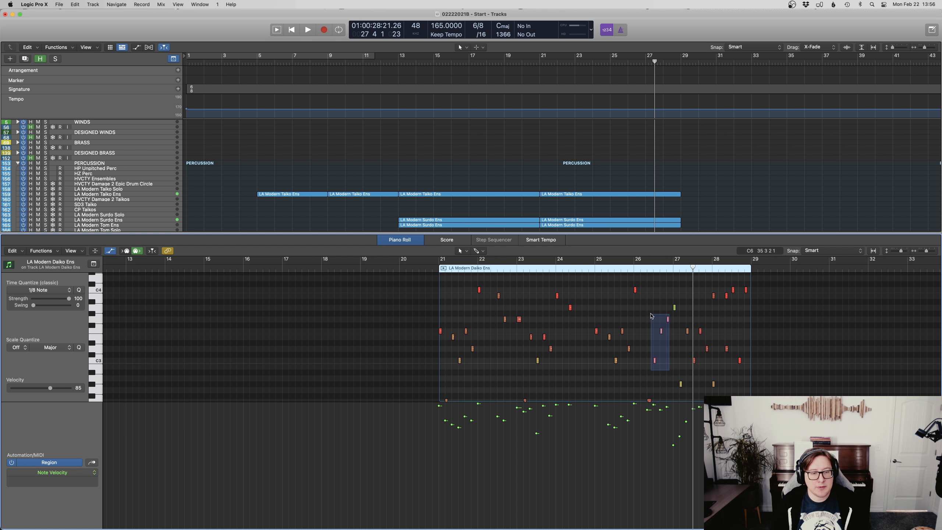
pyautogui.moveTo(652, 316); pyautogui.dragTo(652, 315)
pyautogui.hotkey('alt', 'Up')
pyautogui.hotkey('alt', 'Up')
pyautogui.hotkey('alt', 'Up')
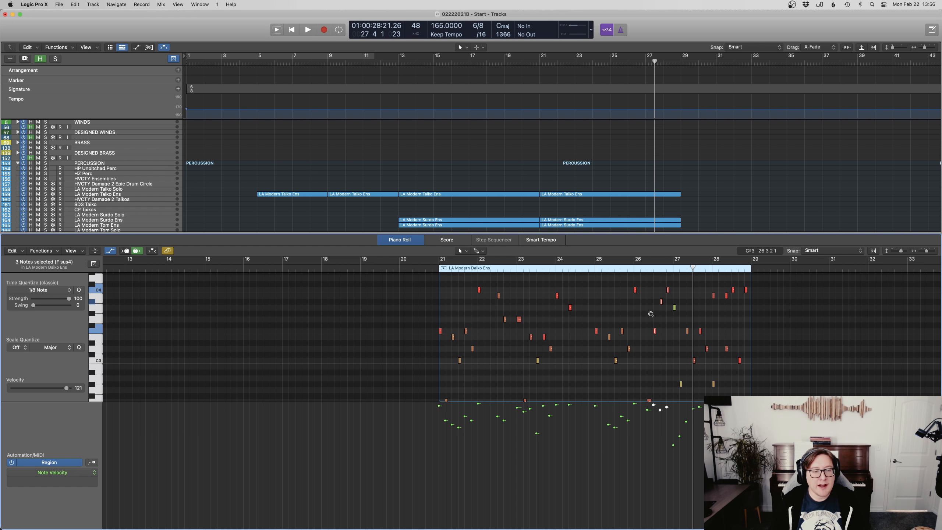
pyautogui.click(664, 310)
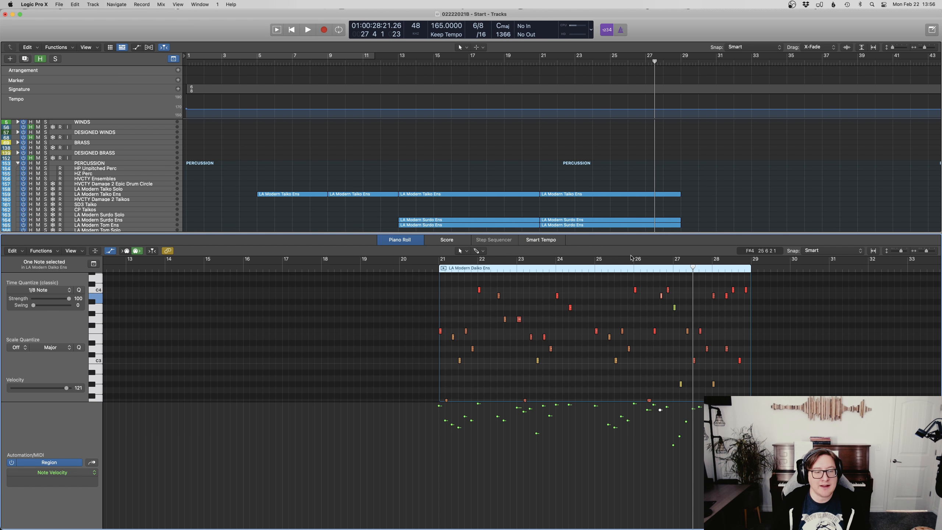
pyautogui.click(601, 268)
pyautogui.press('space')
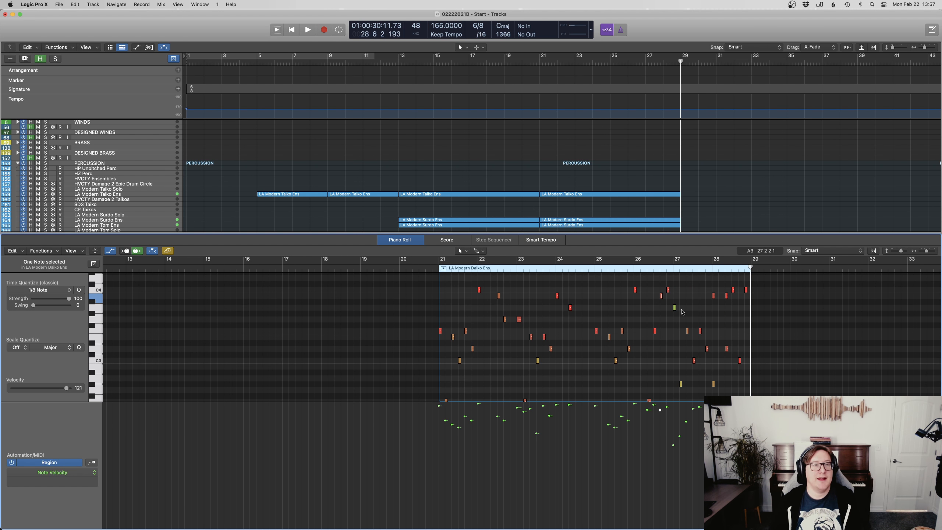
# Step: Close the note editor and audition the full percussion arrangement from bar 5 to its end at bar 29
pyautogui.press('e')
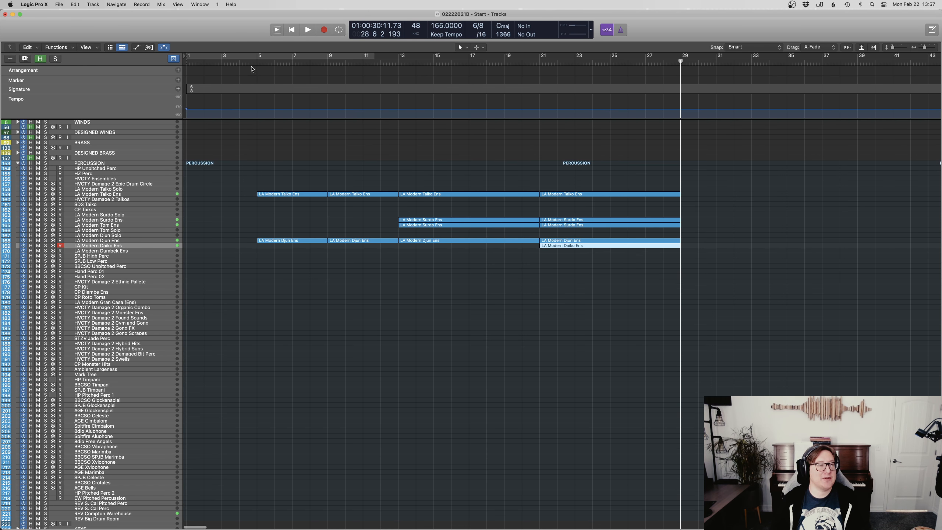
pyautogui.moveTo(258, 59); pyautogui.dragTo(694, 62)
pyautogui.press('space')
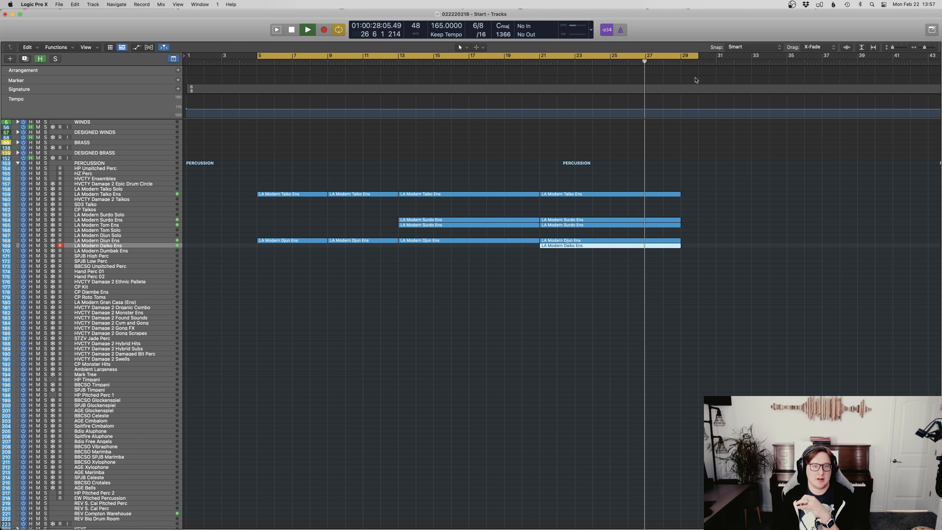
pyautogui.press('c')
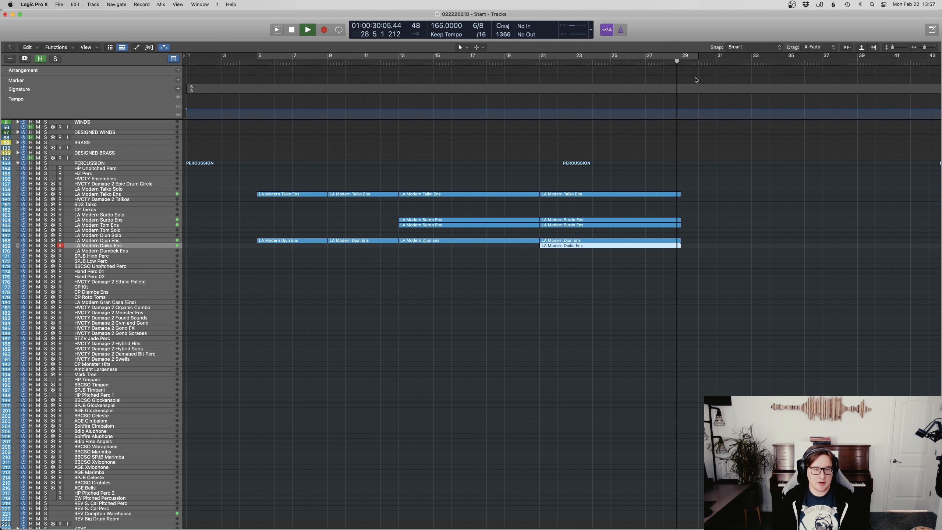
pyautogui.press('space')
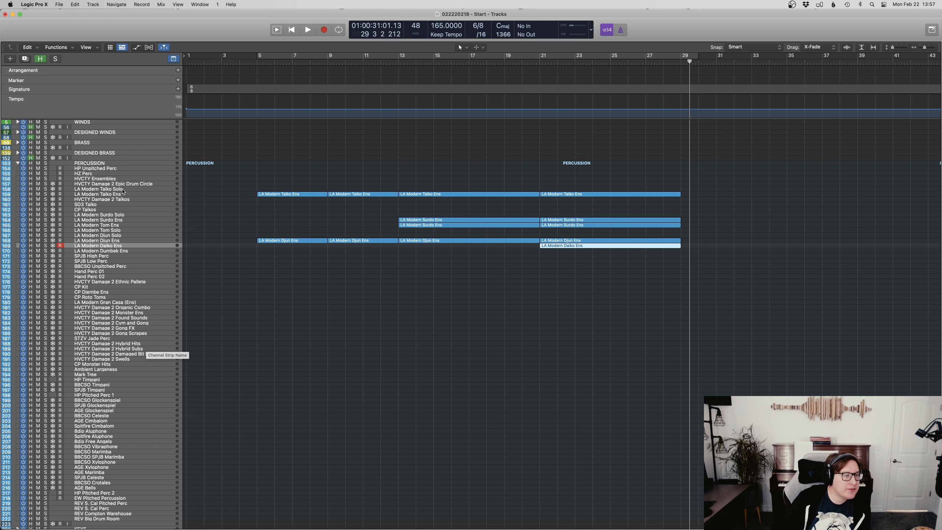
# Step: Select the HVCTY Damage 2 Taikos track and rehearse a part on it over playback from bar 19
pyautogui.click(114, 199)
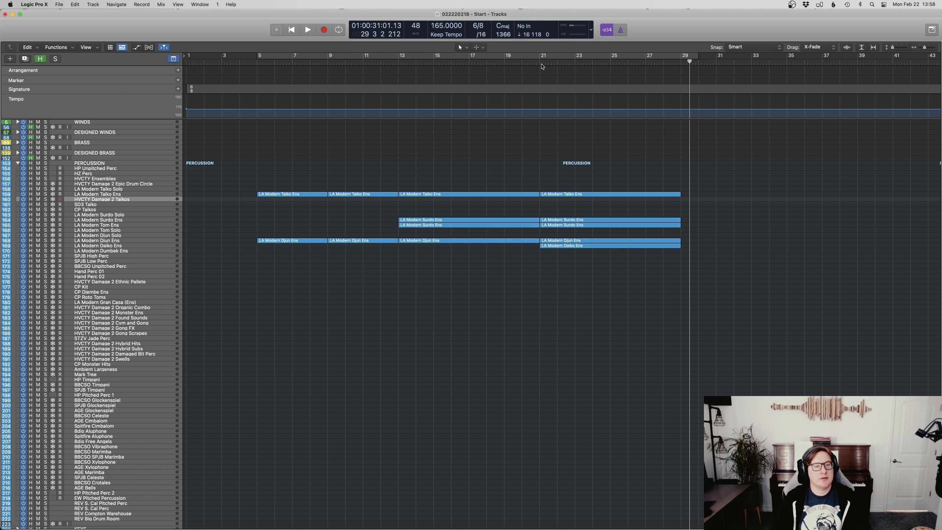
pyautogui.click(505, 64)
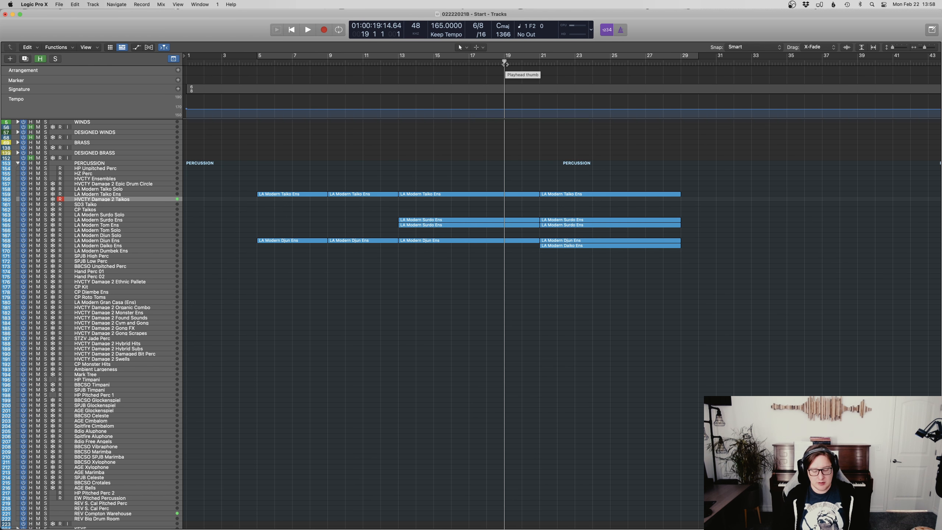
pyautogui.press('space')
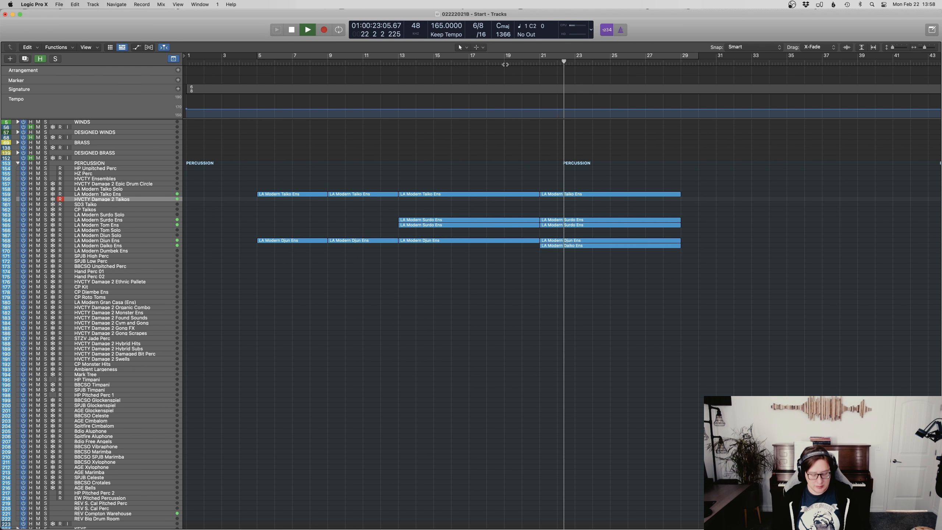
pyautogui.press('space')
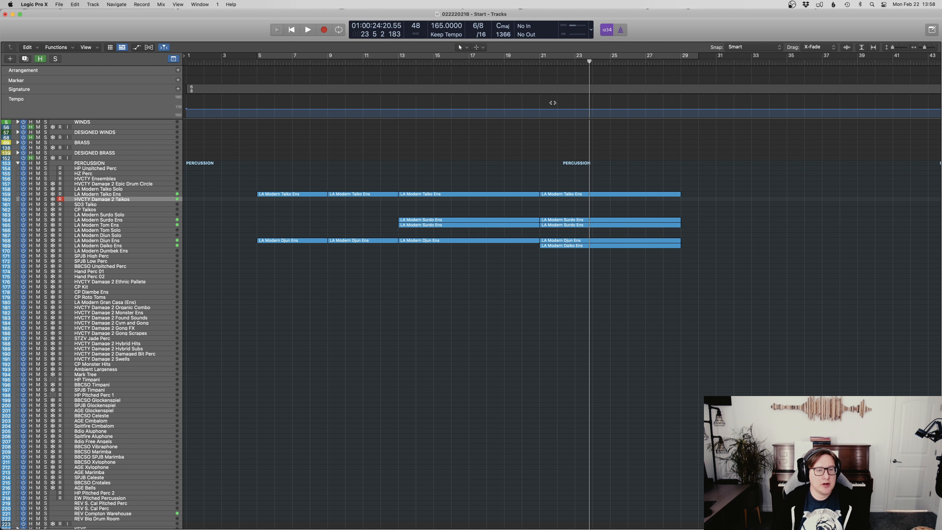
pyautogui.click(515, 66)
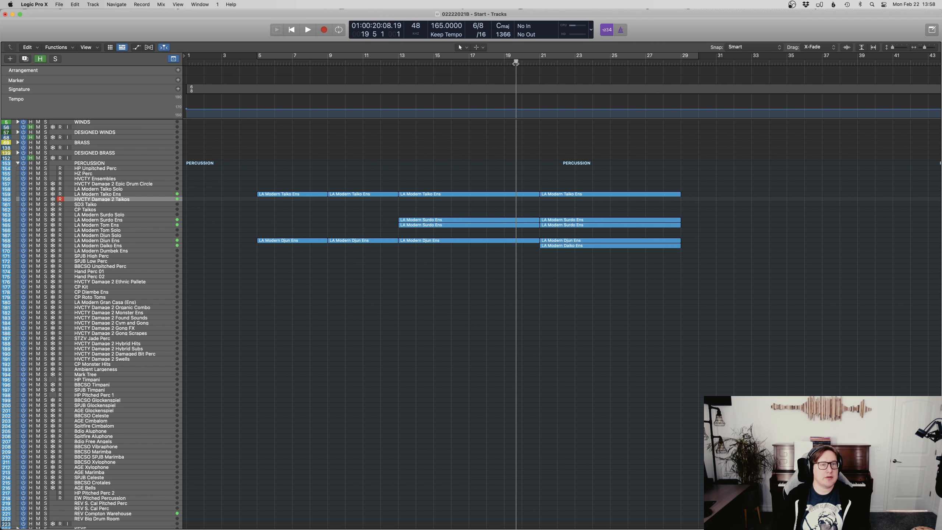
pyautogui.press('space')
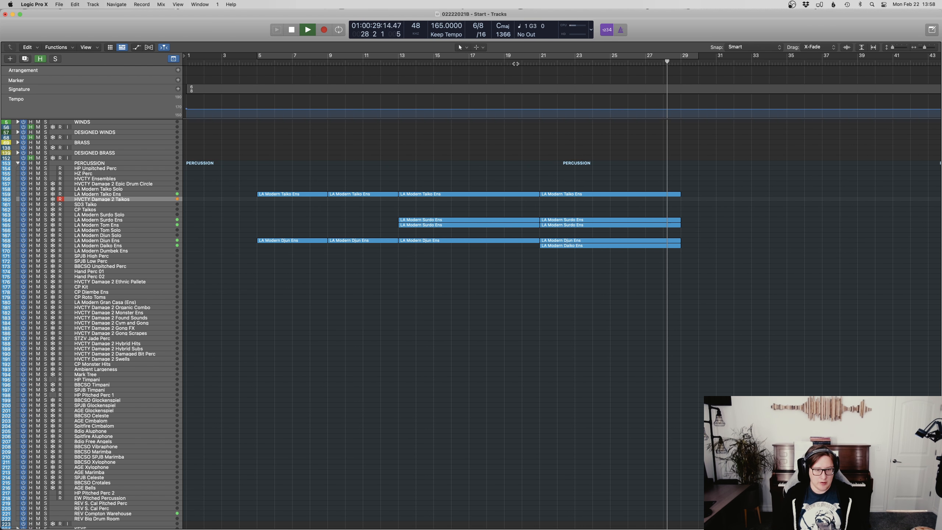
pyautogui.press('space')
# Step: Record a HVCTY Damage 2 Taikos part over bars 21–28 and quantize all its notes to 1/8
pyautogui.click(552, 67)
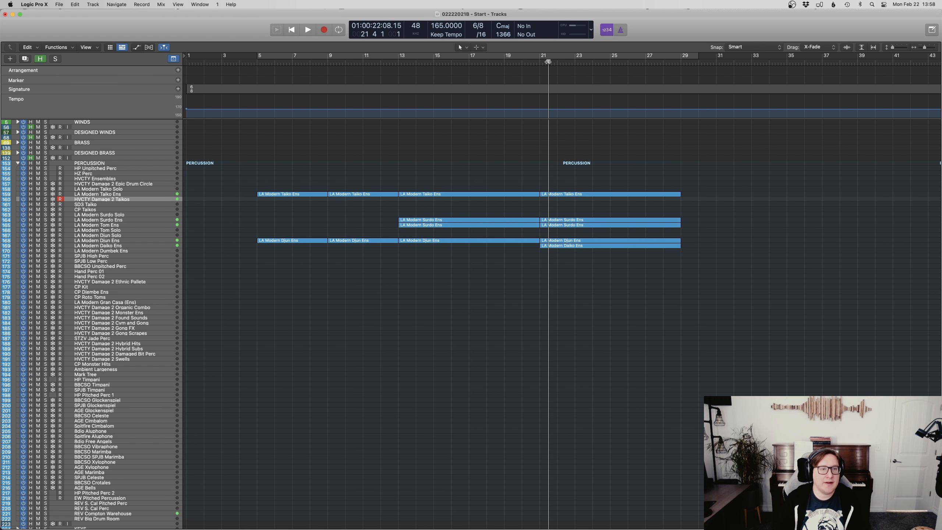
pyautogui.press('space')
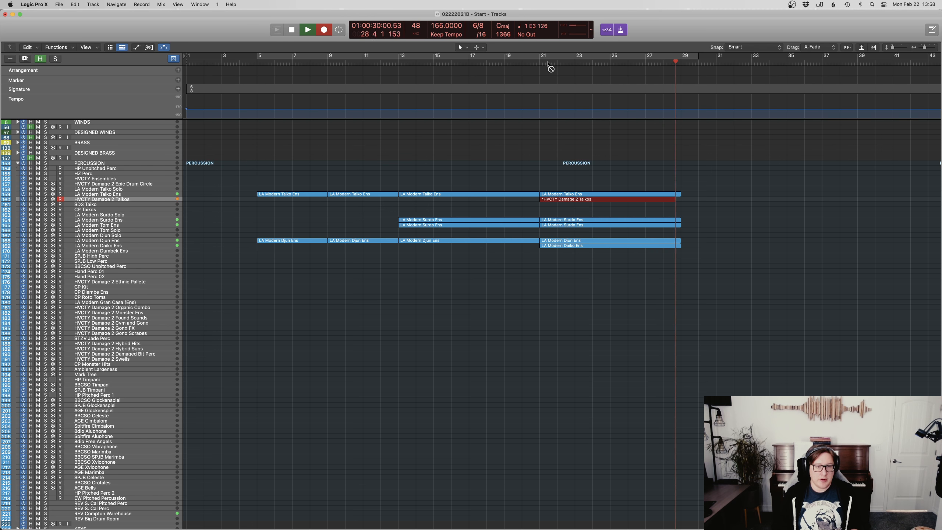
pyautogui.press('space')
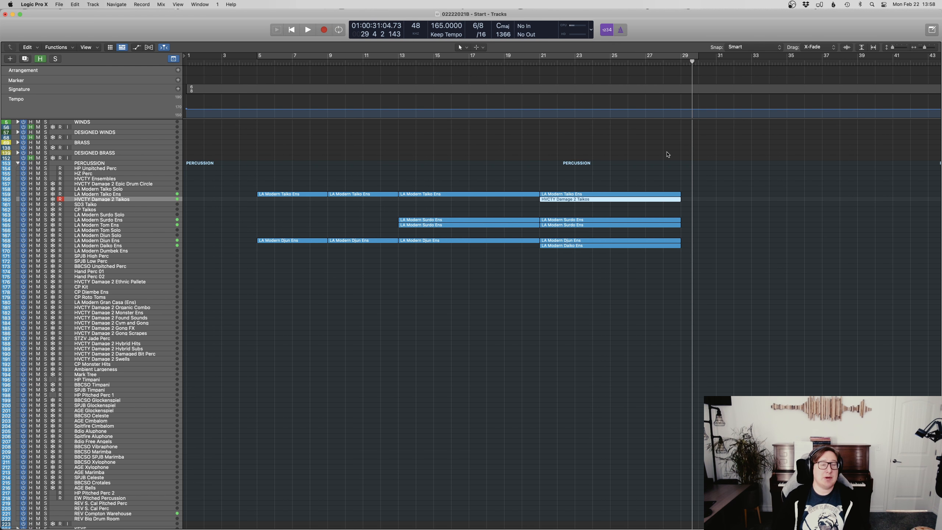
pyautogui.press('p')
pyautogui.press('super+a')
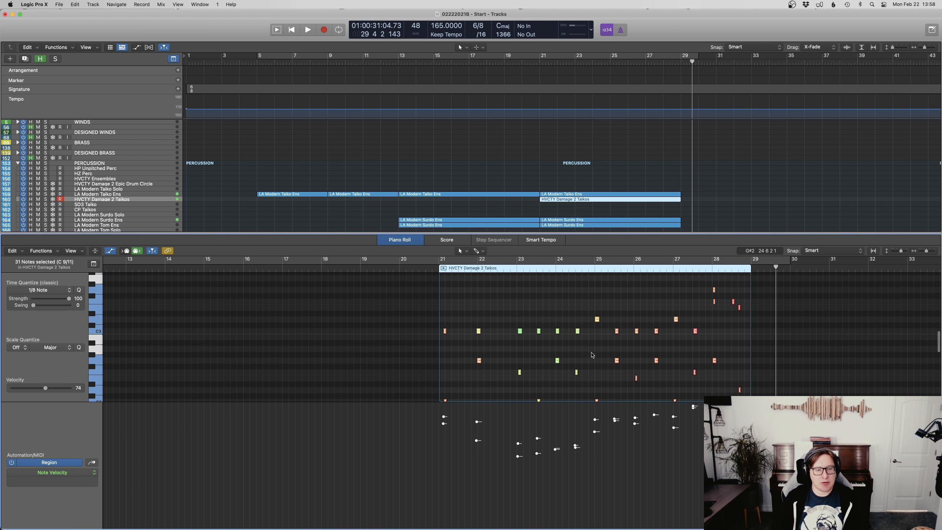
pyautogui.press('q')
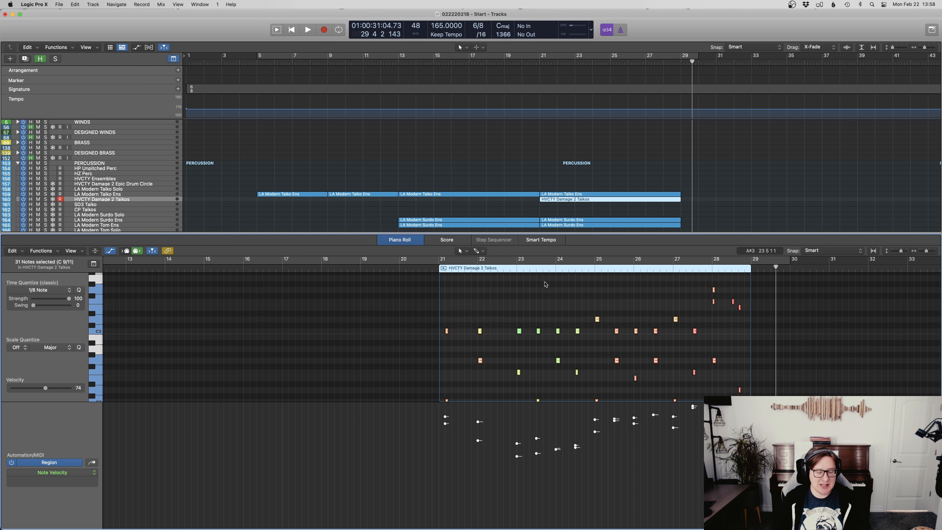
pyautogui.press('p')
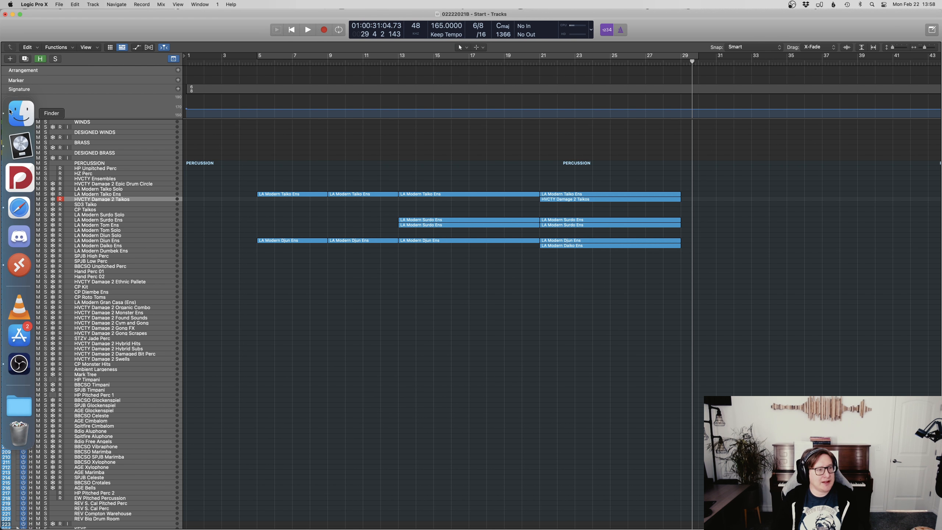
pyautogui.click(17, 116)
pyautogui.moveTo(221, 136); pyautogui.dragTo(941, 34)
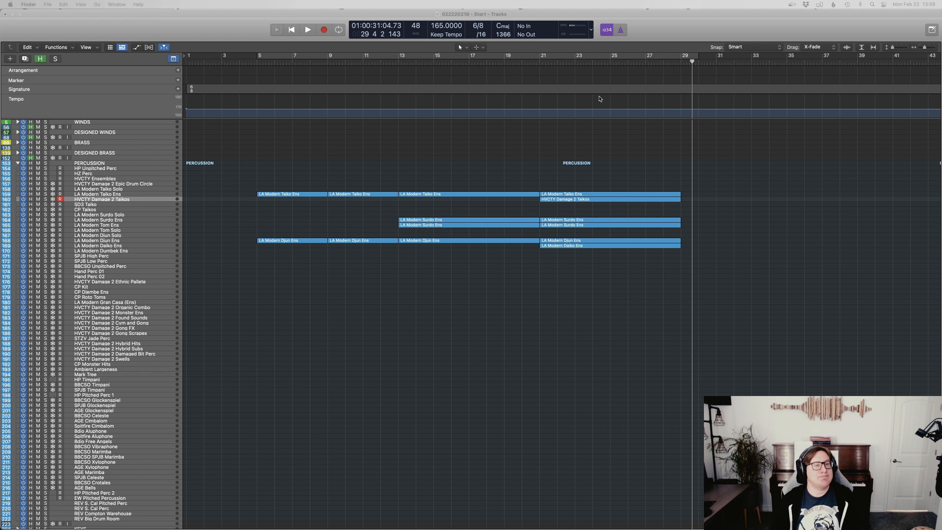
# Step: Audition the arrangement from bar 19 with the HVCTY Damage 2 Taikos region open in the piano roll
pyautogui.click(511, 62)
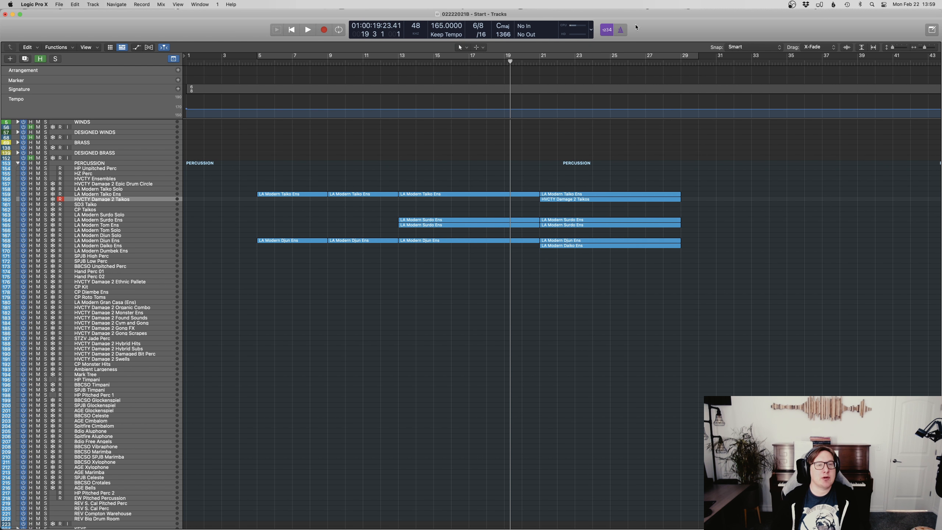
pyautogui.press('space')
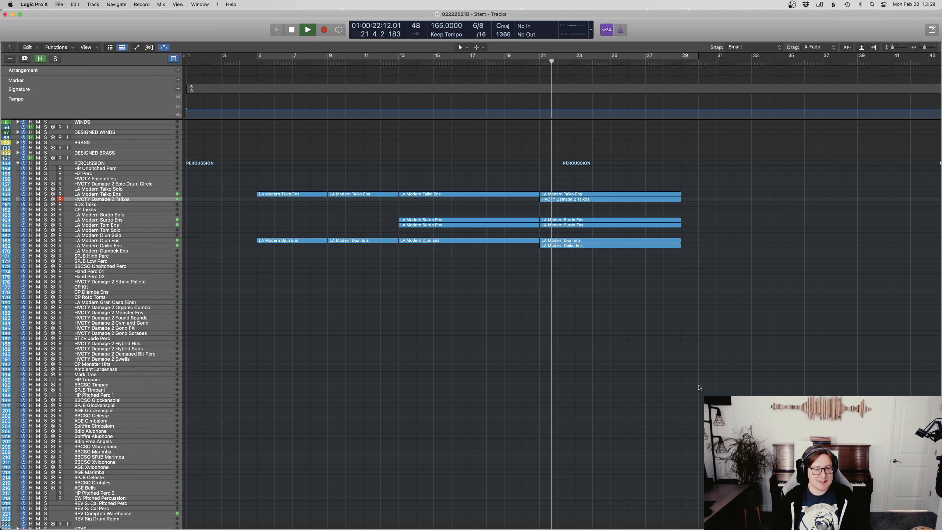
pyautogui.doubleClick(623, 199)
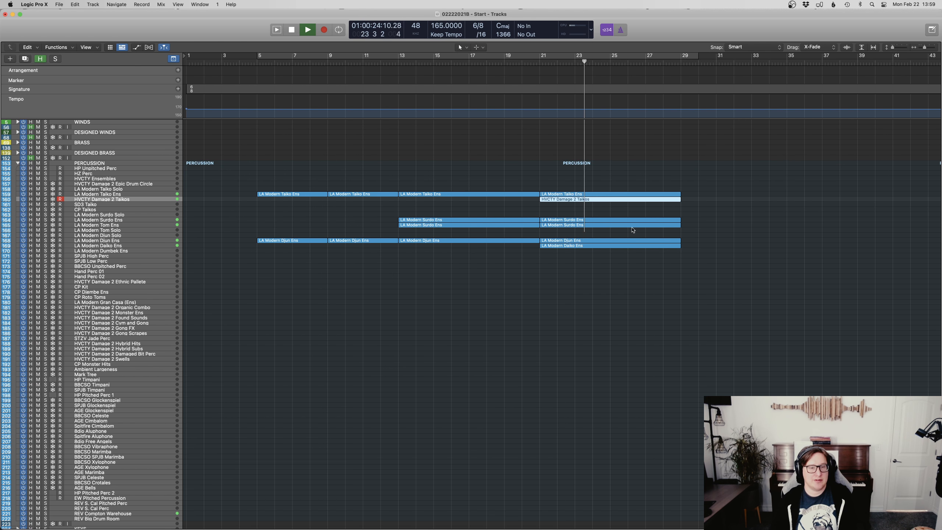
pyautogui.click(624, 363)
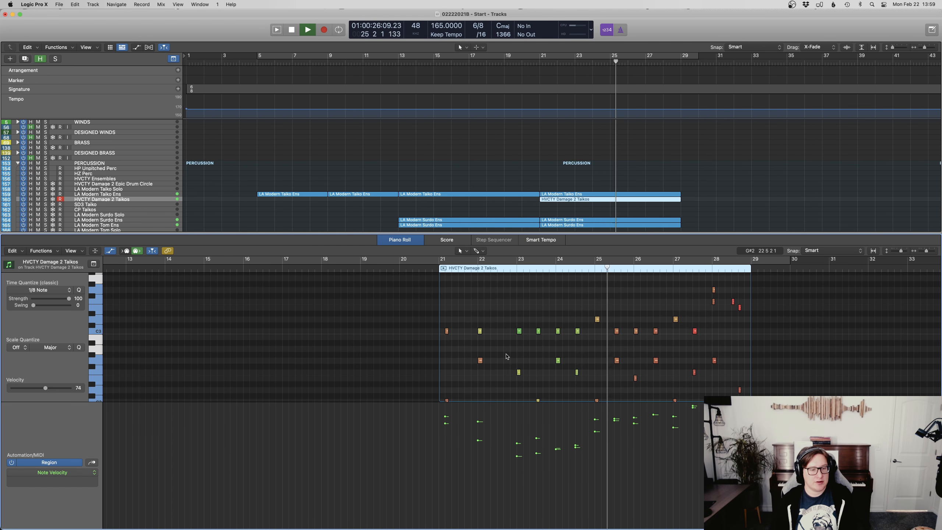
pyautogui.scroll(-3, 626, 362)
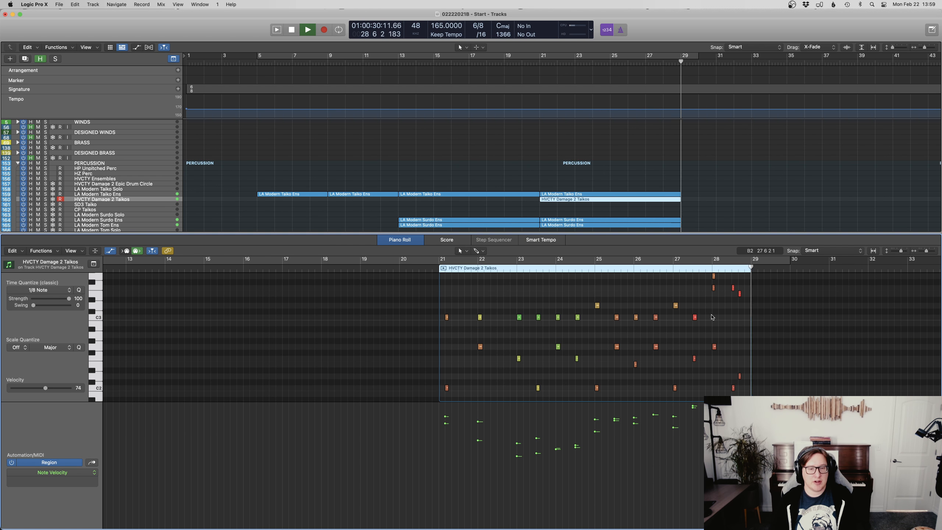
pyautogui.press('space')
# Step: Delete the G3 hit at the start of bar 28 in the Taikos part, then audition from bar 21
pyautogui.scroll(2, 704, 315)
pyautogui.moveTo(720, 291); pyautogui.dragTo(706, 301)
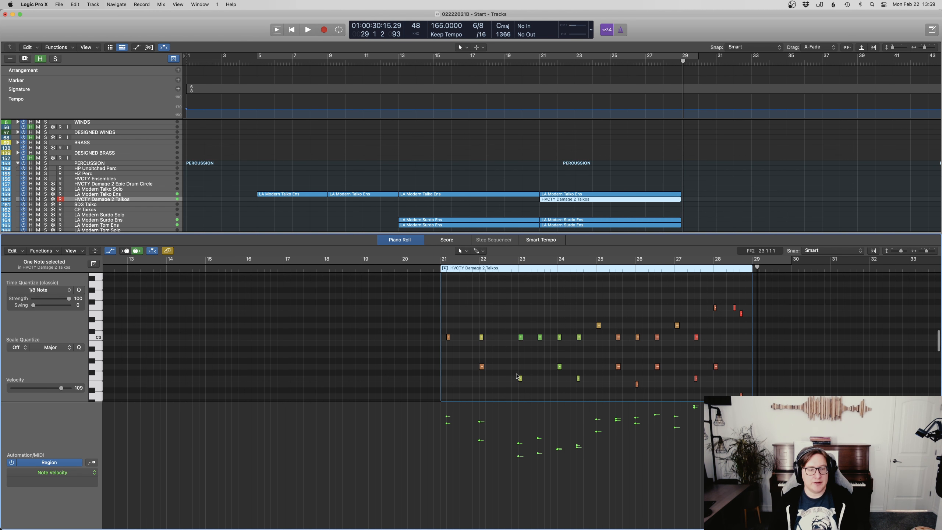
pyautogui.scroll(-3, 519, 377)
pyautogui.moveTo(463, 382); pyautogui.dragTo(441, 308)
pyautogui.hotkey('shift', 'space')
pyautogui.press('p')
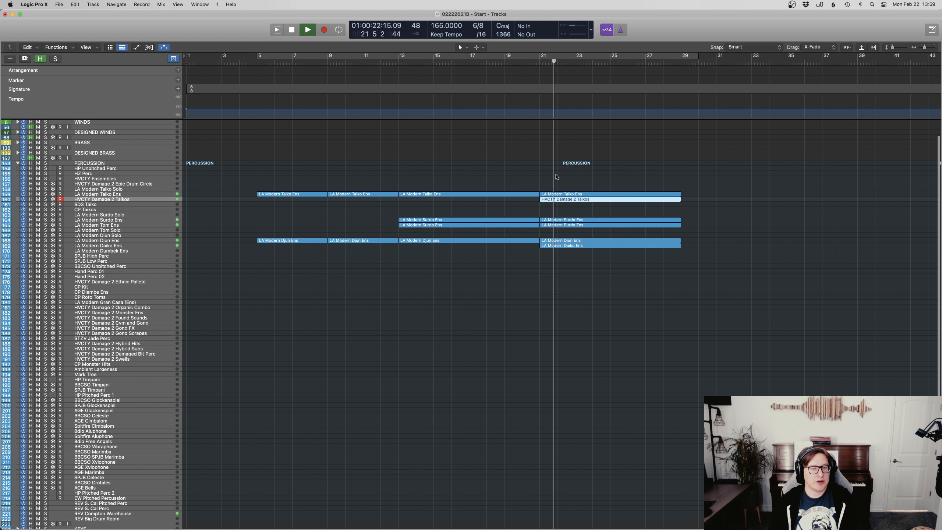
pyautogui.press('space')
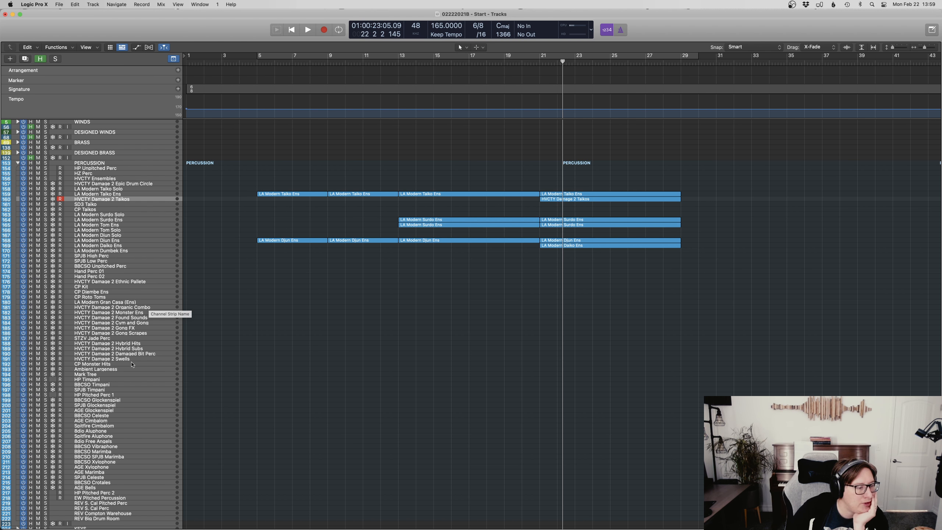
# Step: Select the LA Modern Gran Casa (Ens) track and place the playhead at bar 21
pyautogui.click(128, 303)
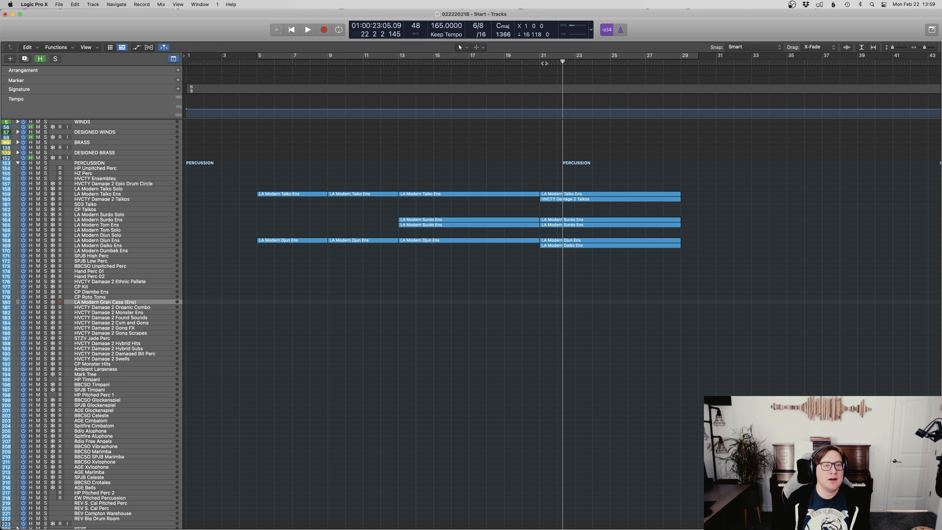
pyautogui.click(544, 63)
pyautogui.press('r')
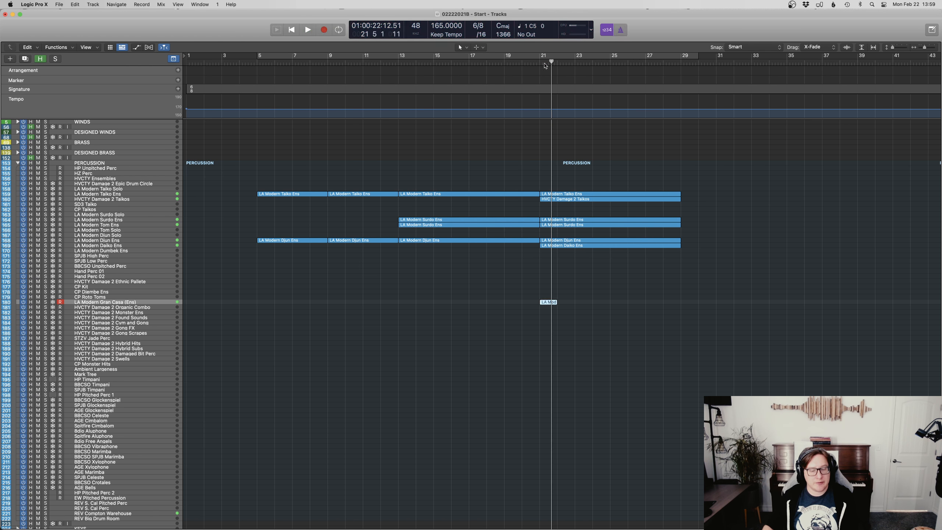
pyautogui.press('super+period')
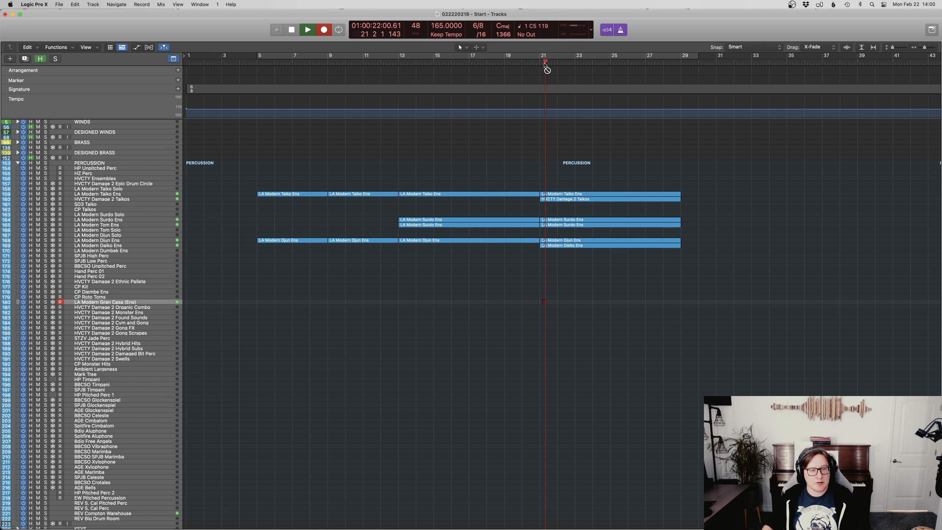
pyautogui.press('space')
pyautogui.rightClick(544, 63)
pyautogui.press('Escape')
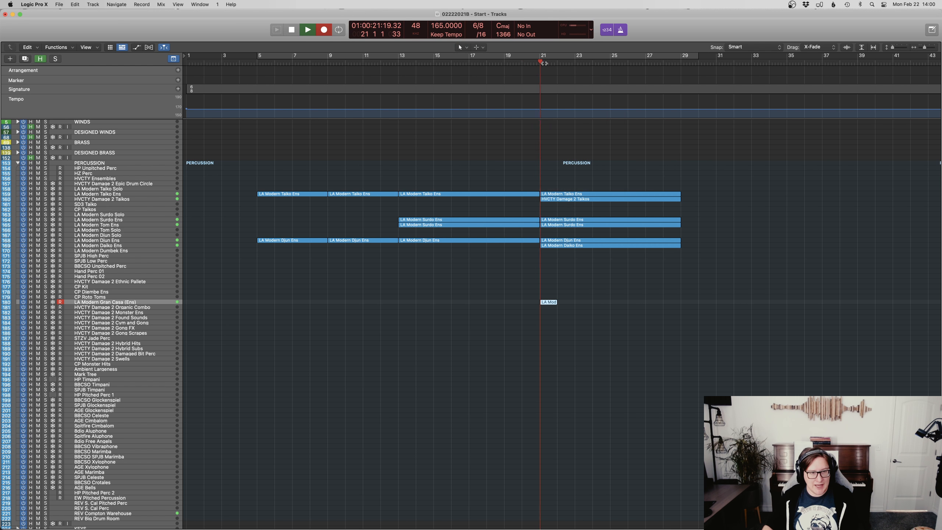
pyautogui.press('space')
pyautogui.press('super+z')
# Step: Record a Gran Casa part of C5, D5 and F5 hits over bars 21–28 and quantize it to 1/8
pyautogui.press('r')
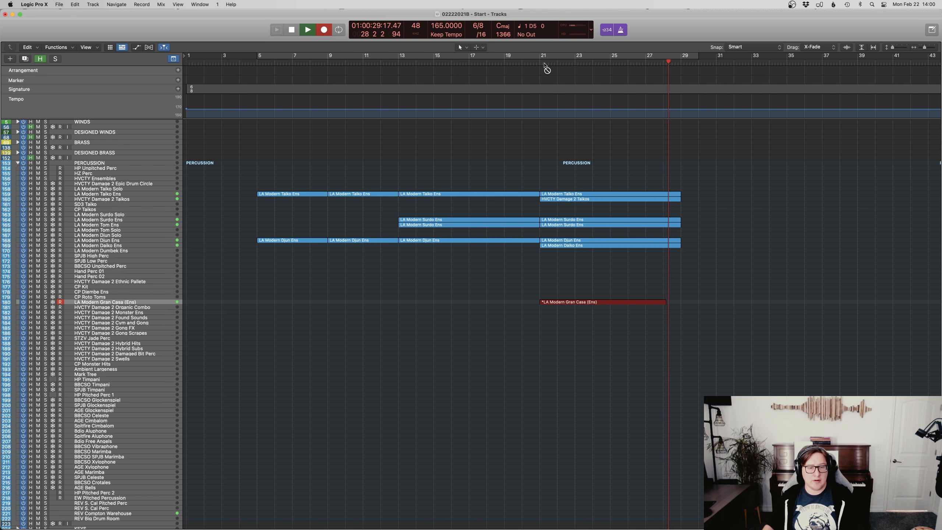
pyautogui.press('space')
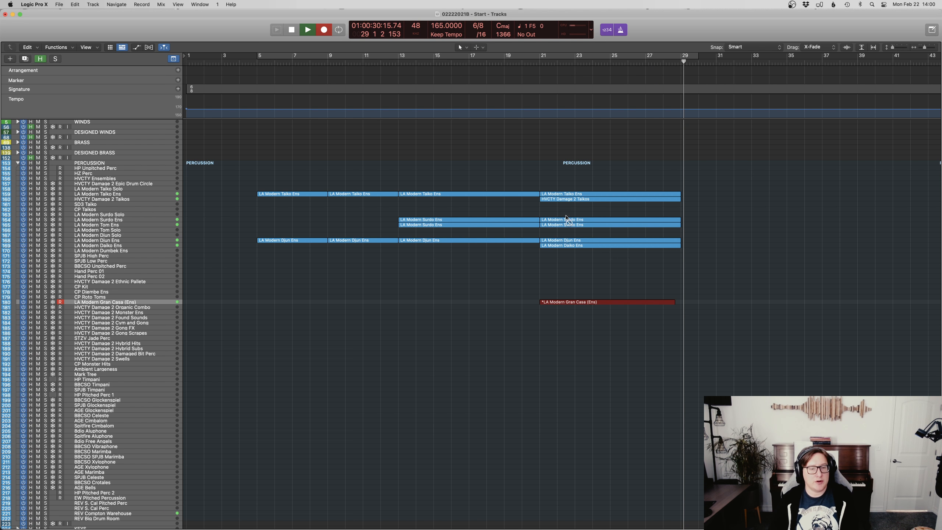
pyautogui.press('e')
pyautogui.press('q')
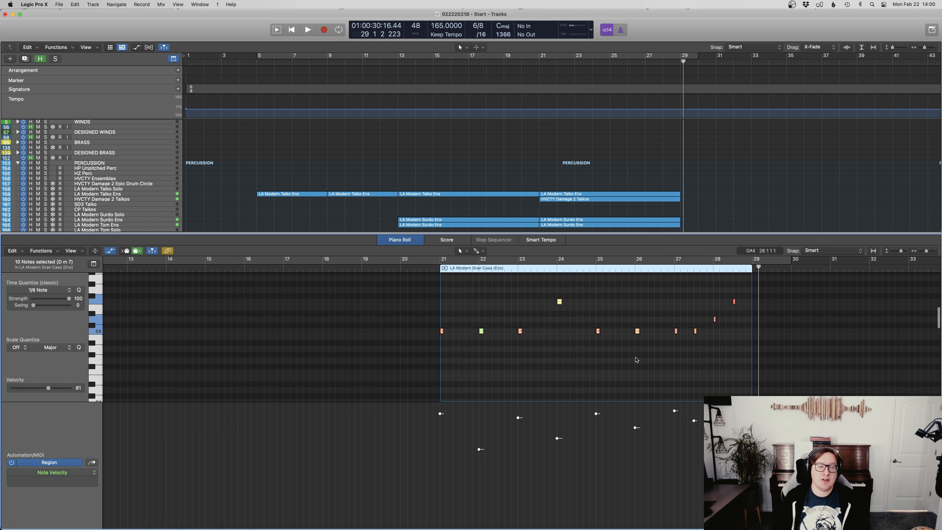
# Step: Shape the Gran Casa note velocities into a steady rise across bars 21–28 and audition the phrase from bar 21
pyautogui.moveTo(550, 436); pyautogui.dragTo(751, 396)
pyautogui.click(461, 266)
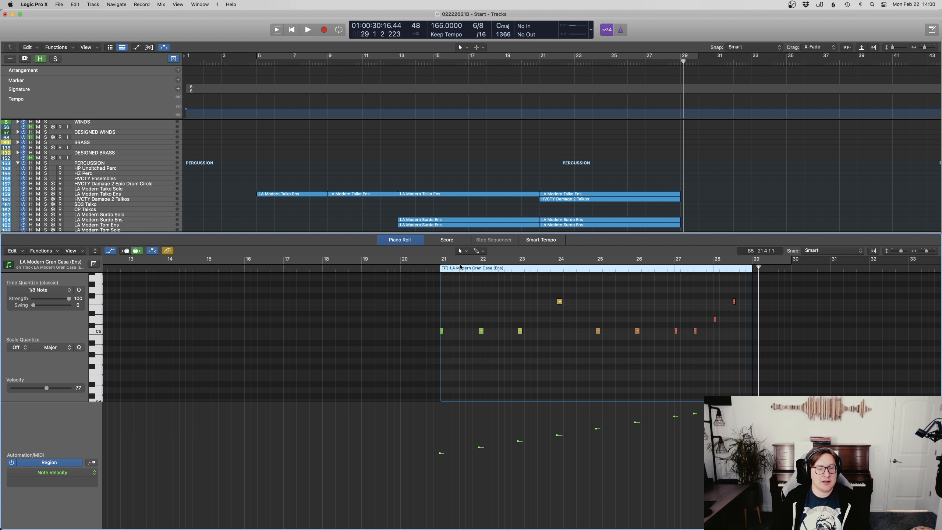
pyautogui.click(438, 268)
pyautogui.press('space')
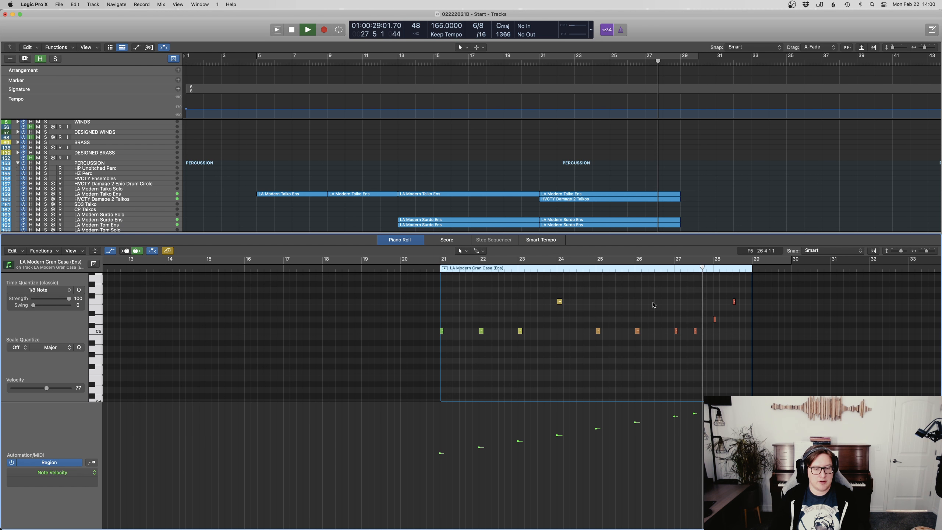
pyautogui.press('space')
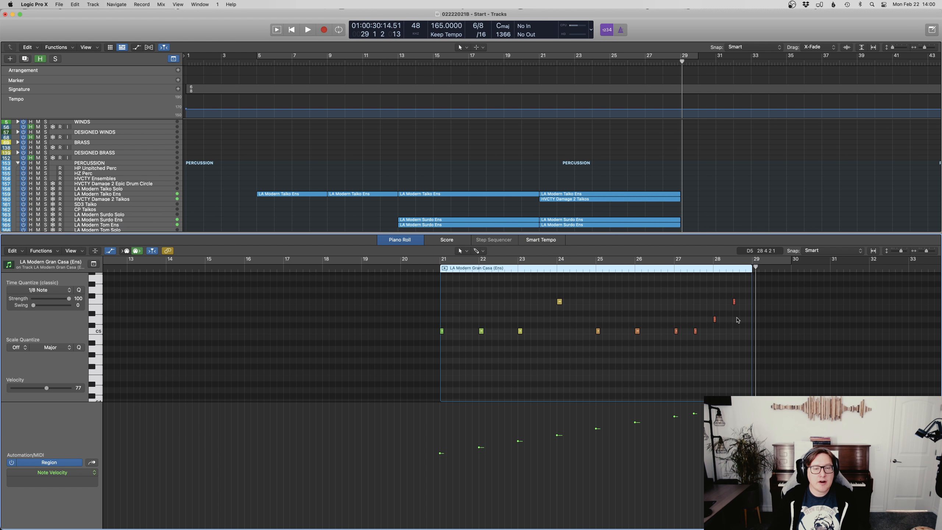
# Step: Close the piano roll, show the full arrangement without automation, and start playback just before bar 21
pyautogui.press('p')
pyautogui.press('a')
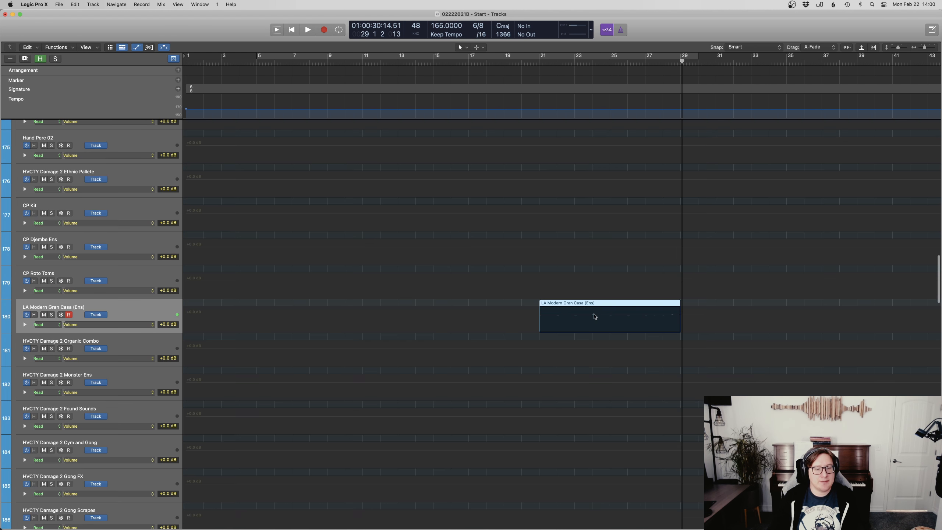
pyautogui.click(594, 316)
pyautogui.press('a')
pyautogui.click(528, 61)
pyautogui.press('space')
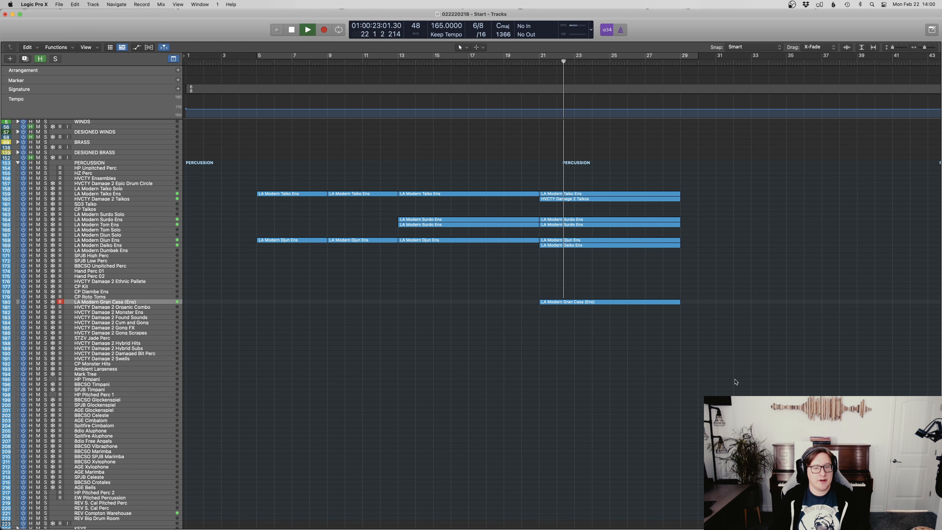
# Step: Open the mixer and examine the percussion track and stem levels while bars 21–29 play
pyautogui.press('x')
pyautogui.hscroll(15, 371, 408)
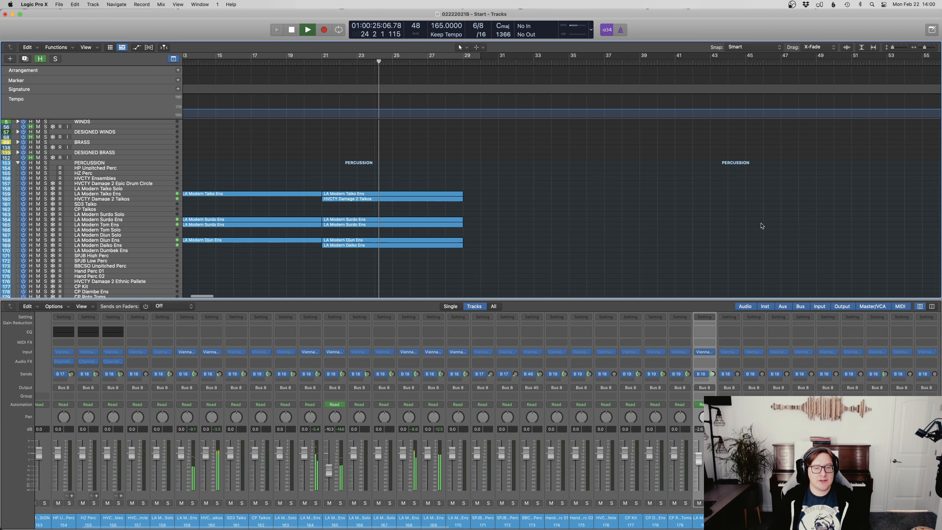
pyautogui.hscroll(10, 371, 408)
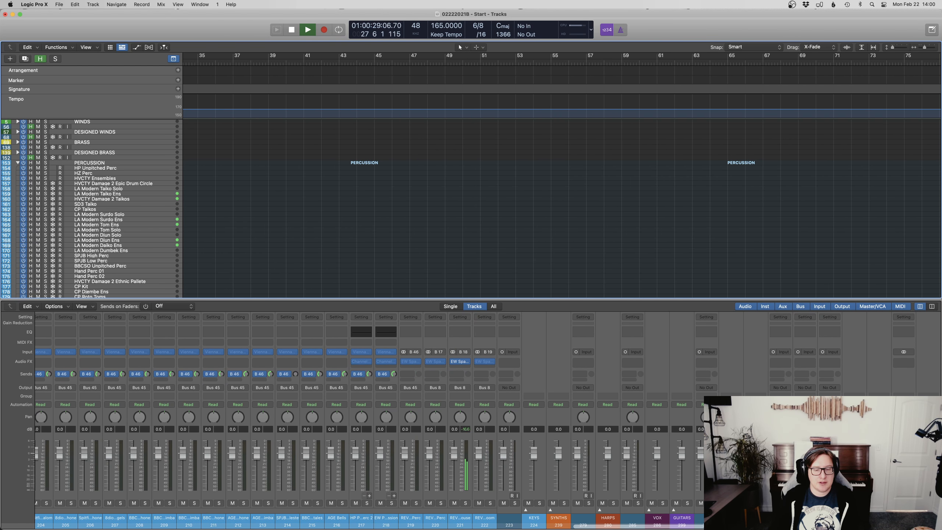
pyautogui.moveTo(471, 299); pyautogui.dragTo(471, 285)
pyautogui.hscroll(10, 371, 445)
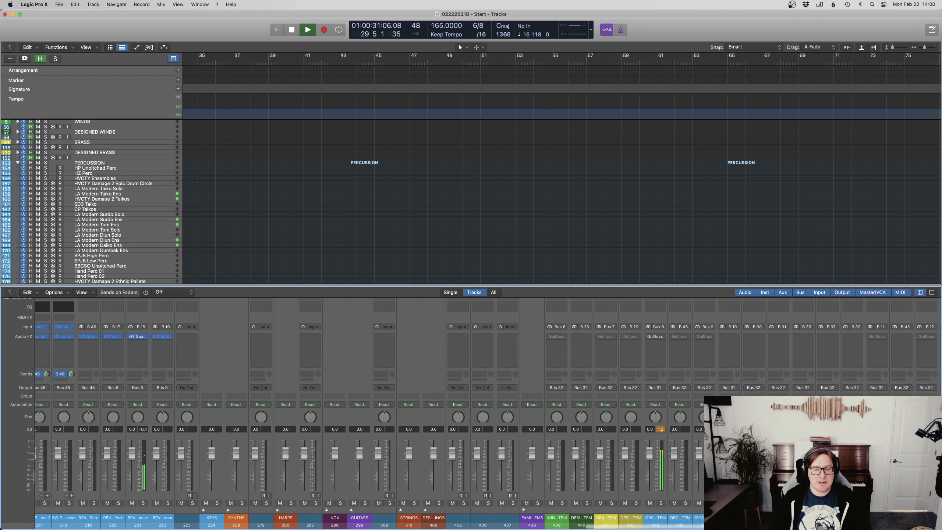
pyautogui.press('space')
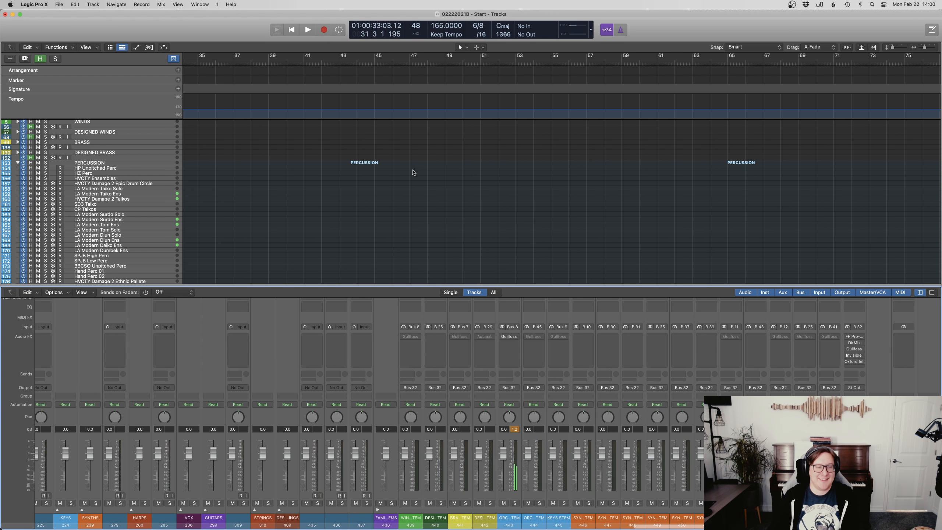
pyautogui.hscroll(-10, 421, 182)
pyautogui.hscroll(-3, 421, 182)
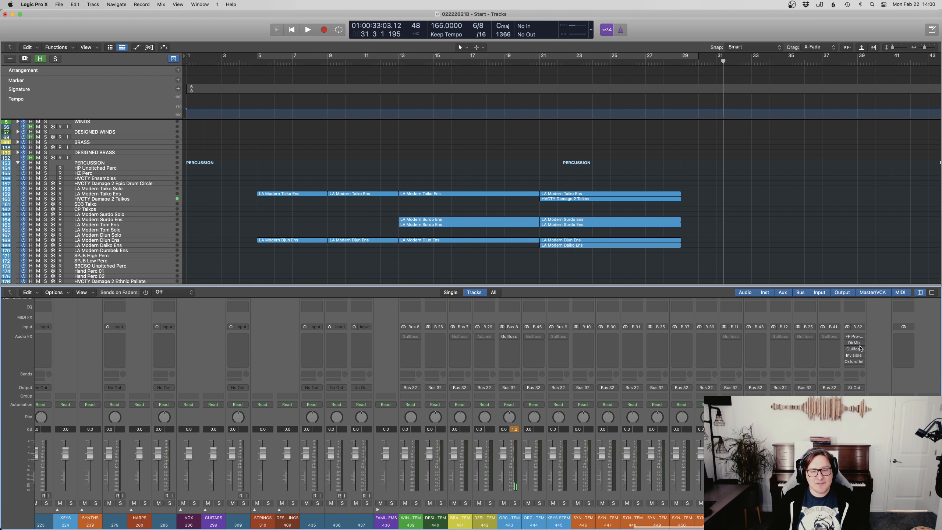
# Step: Set Gullfoss on the orchestral unpitched percussion stem to 11% Recover and 12% Tame while auditioning the phrase before bar 21 onward
pyautogui.click(509, 337)
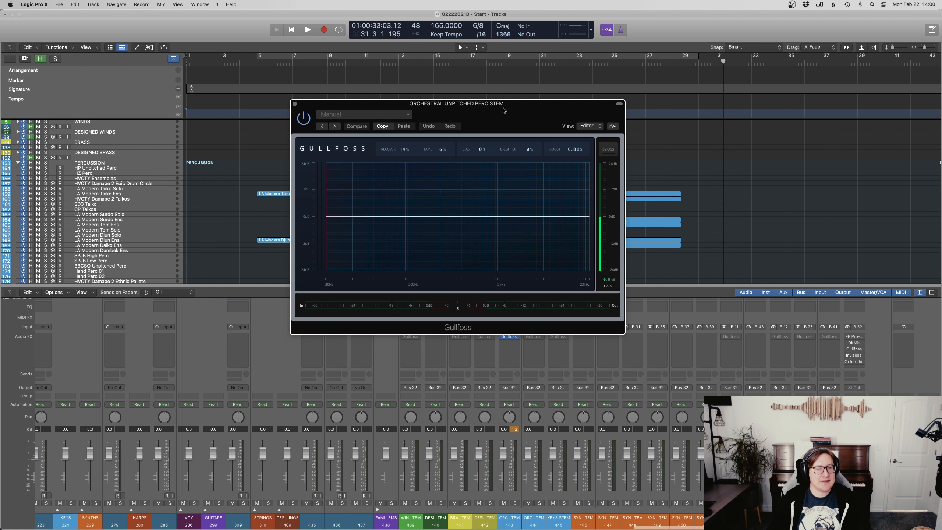
pyautogui.moveTo(622, 106); pyautogui.dragTo(434, 200)
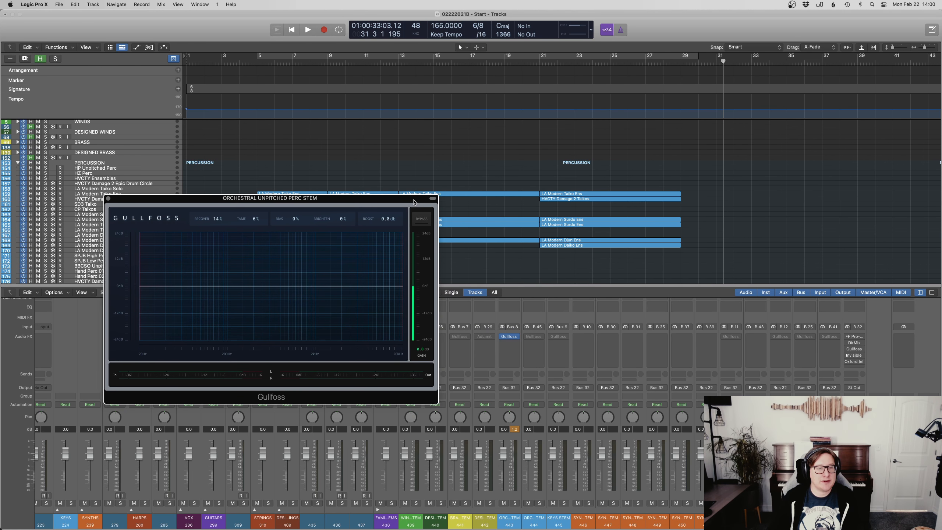
pyautogui.click(520, 64)
pyautogui.press('space')
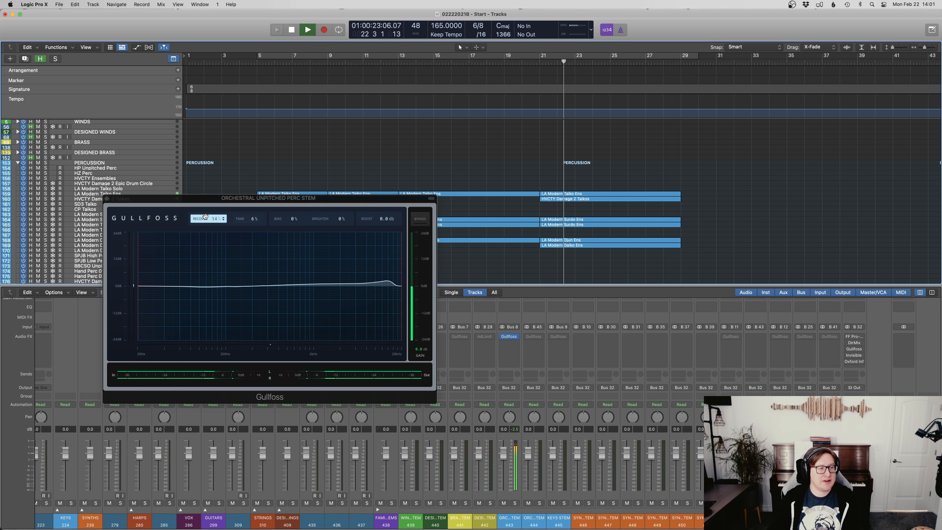
pyautogui.click(208, 219)
pyautogui.moveTo(254, 219); pyautogui.dragTo(215, 224)
pyautogui.click(430, 198)
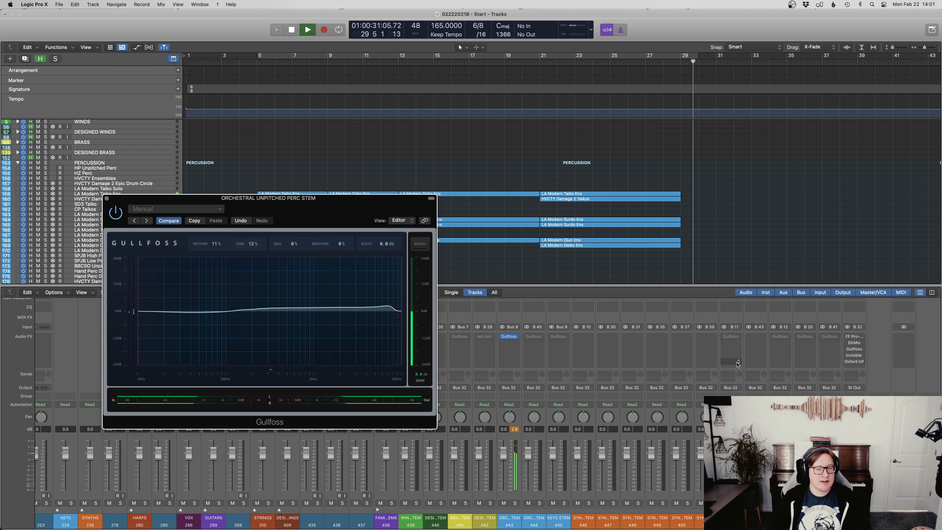
pyautogui.press('space')
pyautogui.click(106, 198)
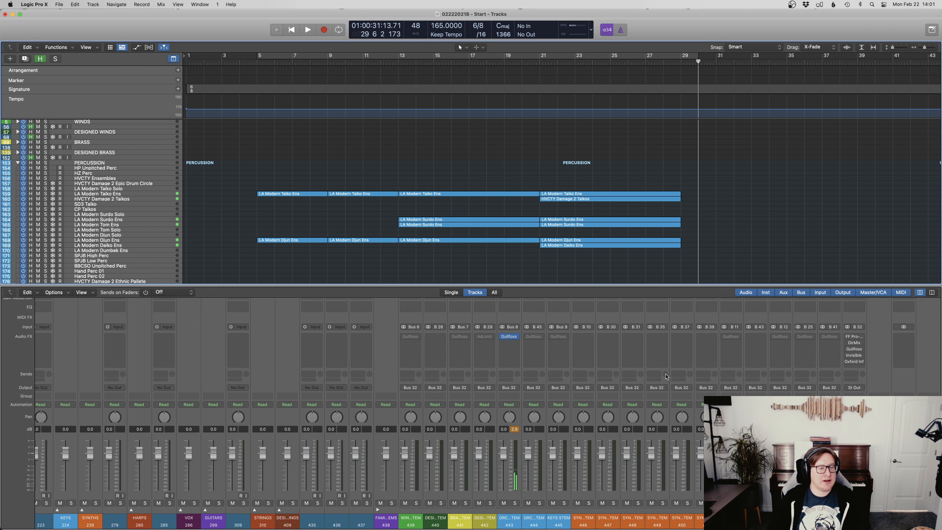
# Step: Lower the Taiko, Damage 2 Taikos, Surdo, Tom, Djun and Daiko faders together, bringing Taiko Ens to -0.8 dB and Tom Ens to -11.0 dB
pyautogui.hscroll(-1, 703, 372)
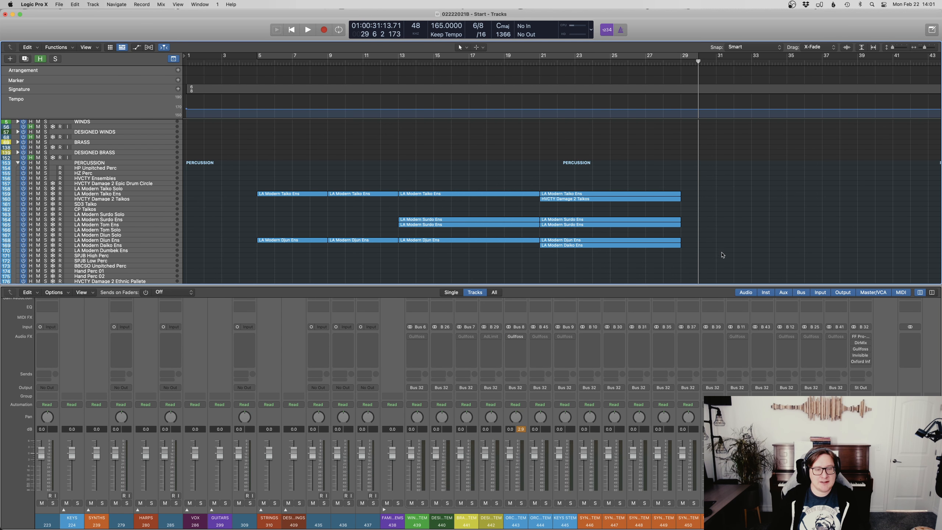
pyautogui.moveTo(725, 261); pyautogui.dragTo(267, 172)
pyautogui.hscroll(-15, 367, 386)
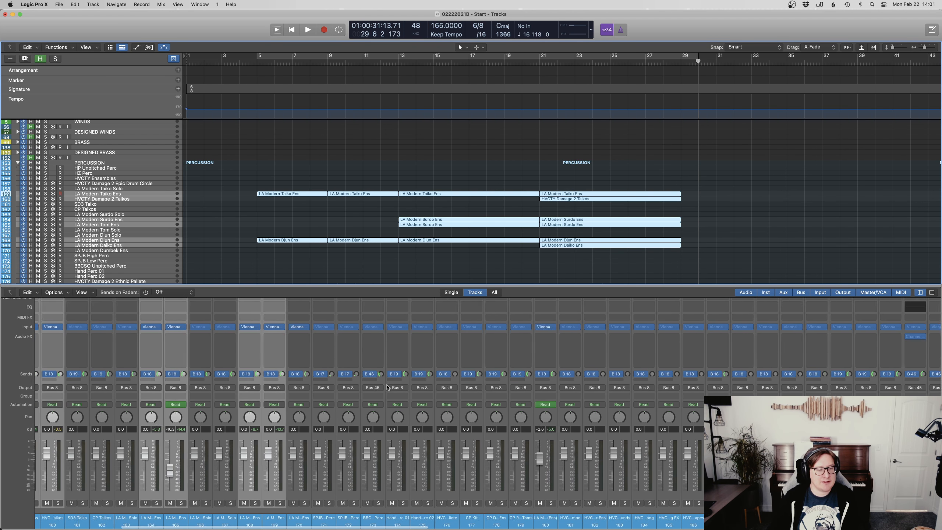
pyautogui.hscroll(-5, 433, 441)
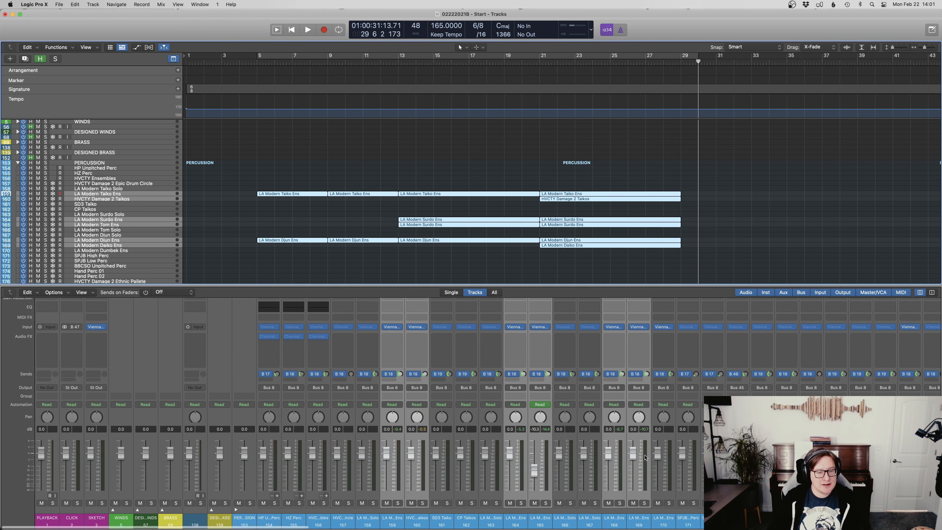
pyautogui.moveTo(610, 456); pyautogui.dragTo(610, 457)
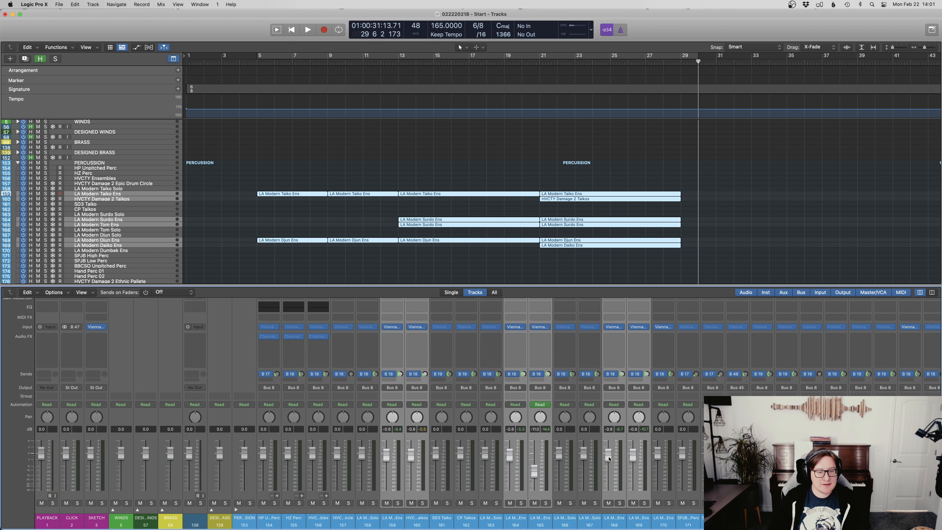
# Step: Audition the whole percussion arrangement from bar 5 to bar 29, closing the mixer near the end of playback
pyautogui.hotkey('shift', 'space')
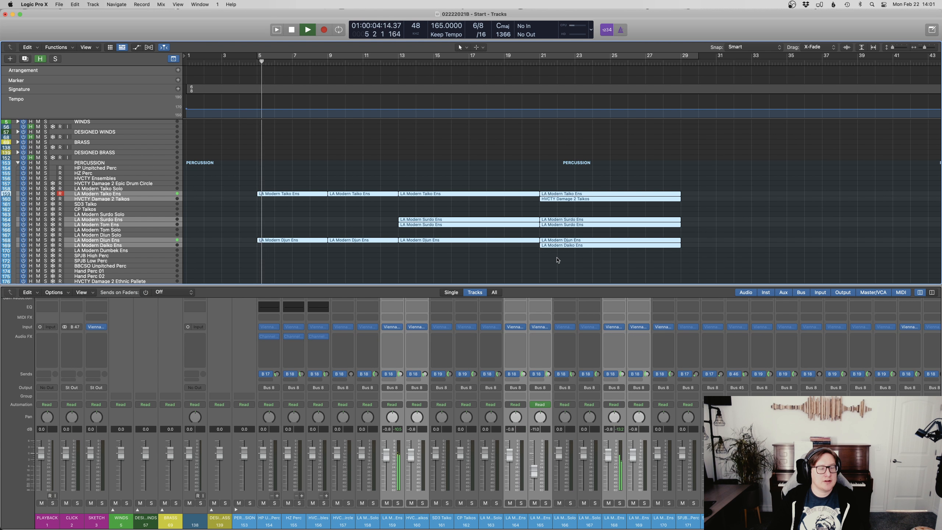
pyautogui.click(518, 250)
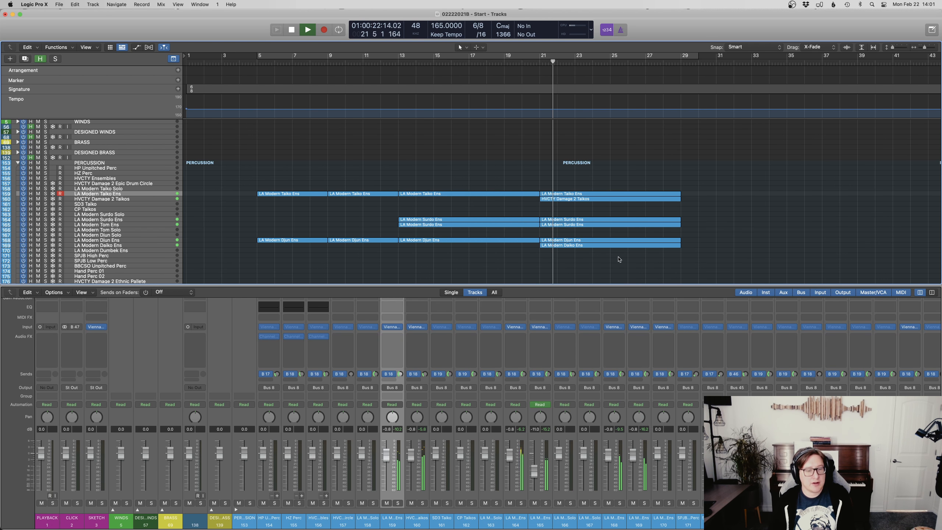
pyautogui.hscroll(5, 616, 261)
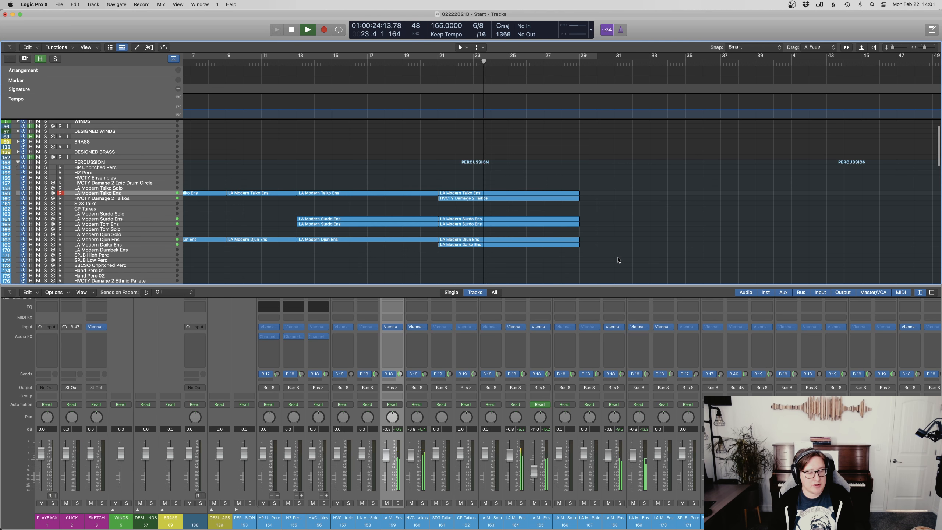
pyautogui.hscroll(3, 619, 259)
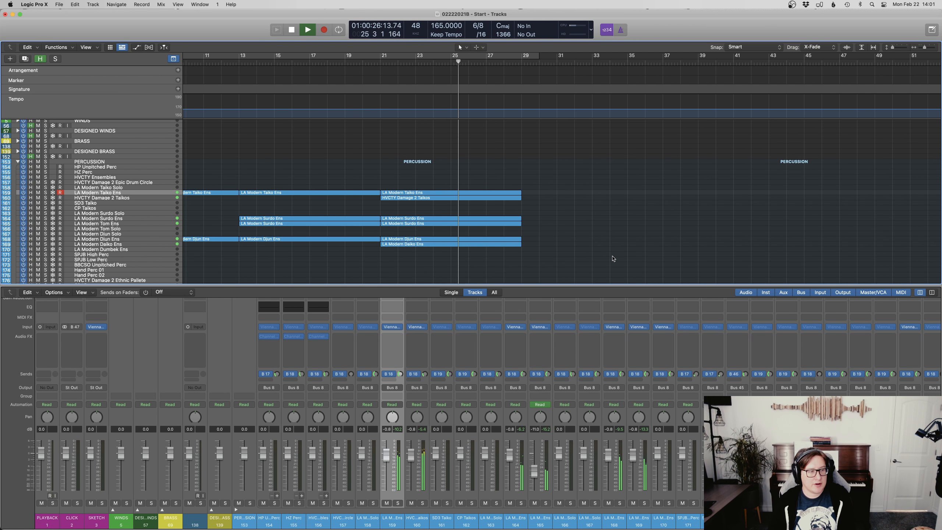
pyautogui.press('p')
pyautogui.press('p')
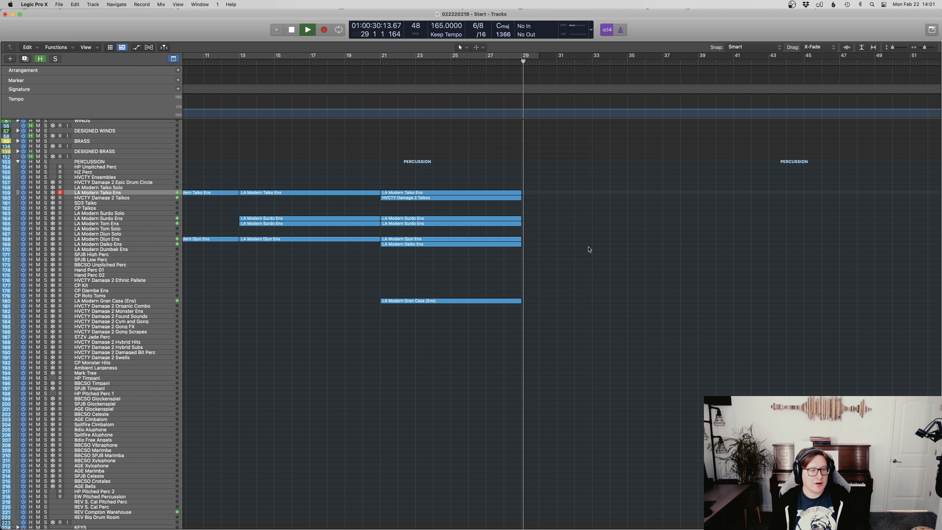
pyautogui.press('space')
# Step: Load the LA Modern Taiko Solo track, audition it against the end of the phrase, and place the playhead at bar 29
pyautogui.click(120, 188)
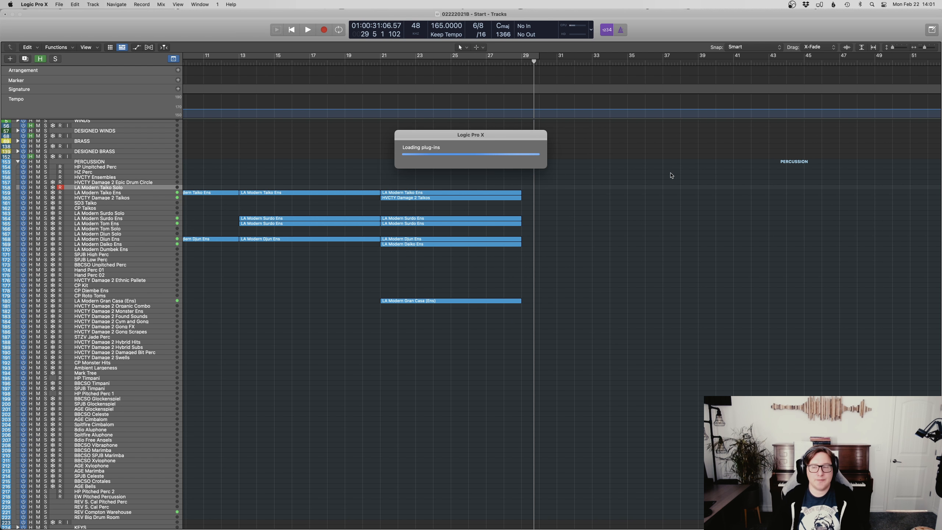
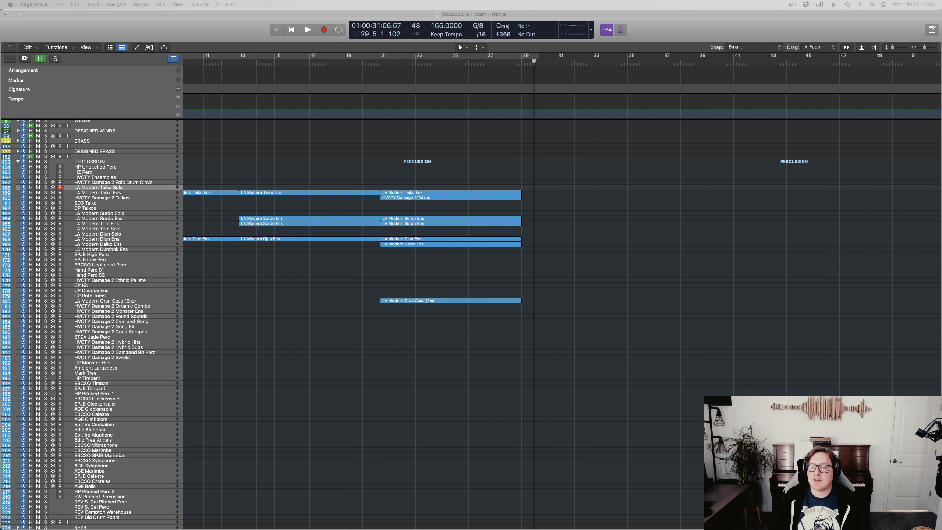
pyautogui.click(690, 285)
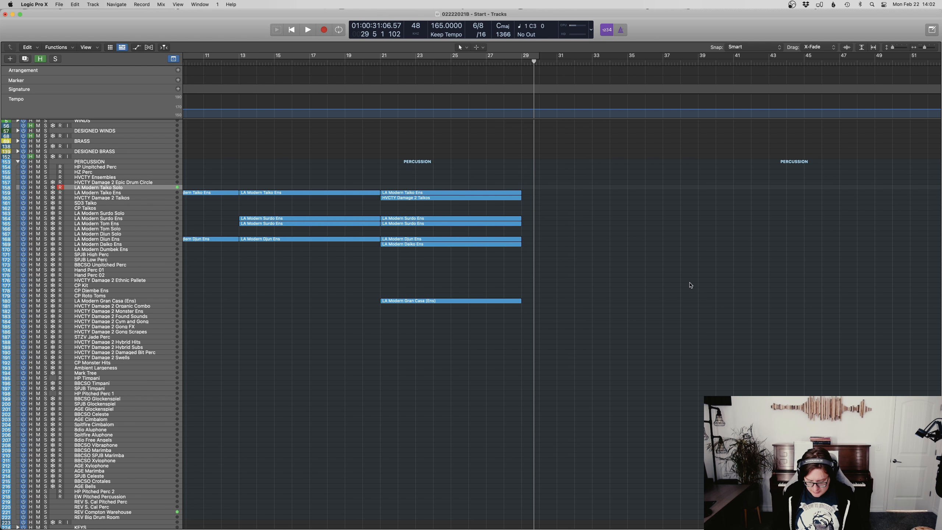
pyautogui.click(483, 63)
pyautogui.press('space')
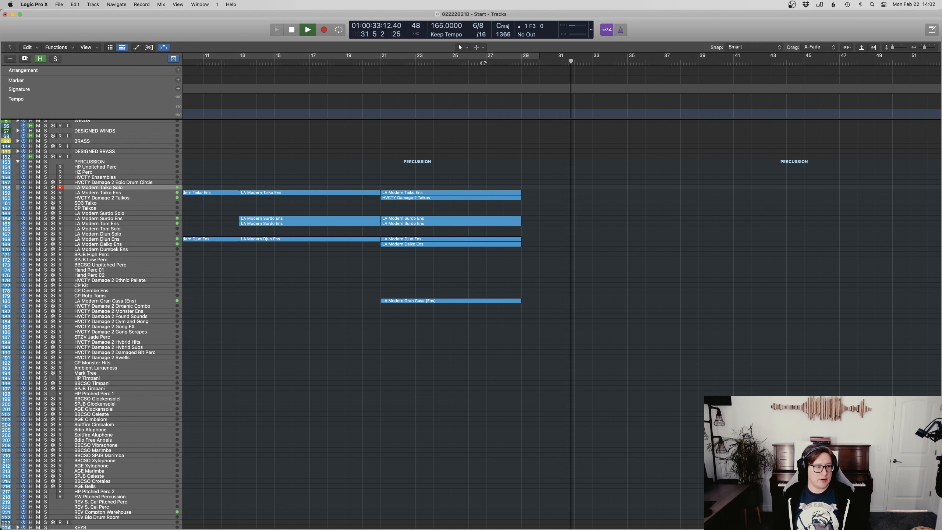
pyautogui.press('space')
pyautogui.click(523, 61)
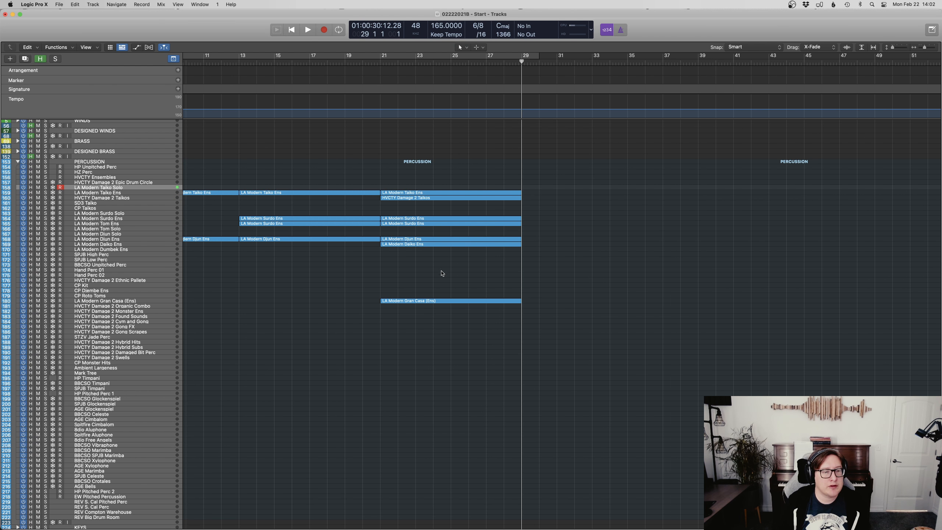
# Step: Name all the regions after their tracks
pyautogui.press('super+a')
pyautogui.rightClick(435, 301)
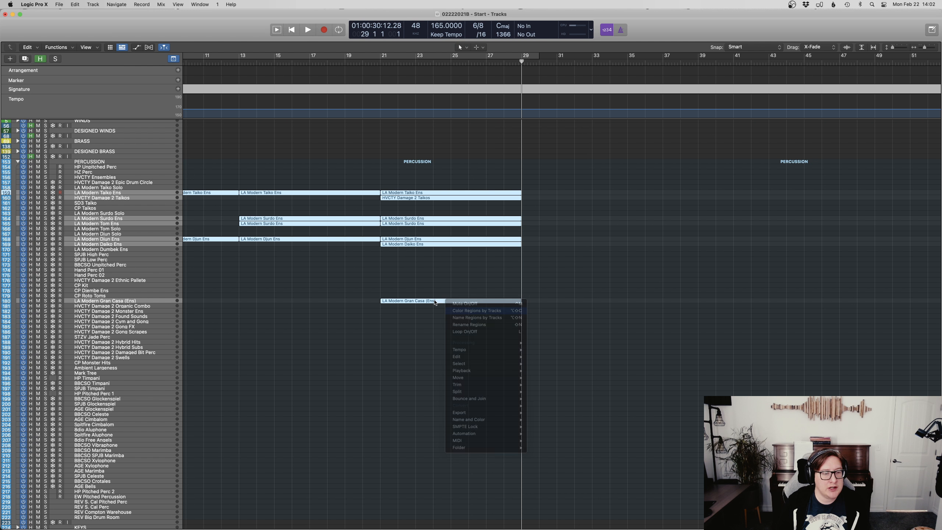
pyautogui.click(478, 318)
pyautogui.click(455, 286)
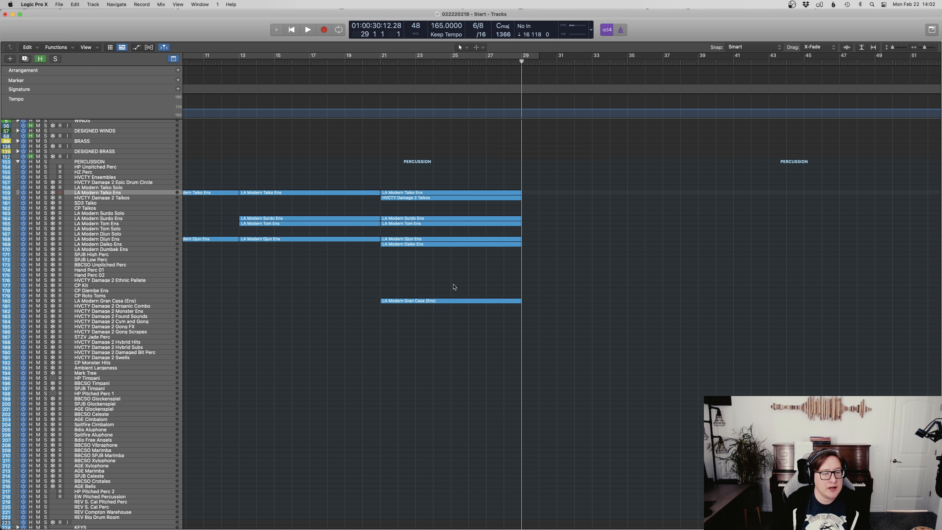
# Step: Record a second LA Modern Gran Casa (Ens) part of C5 and D5 hits over bars 29–35 and open it in the piano roll
pyautogui.click(458, 301)
pyautogui.click(479, 285)
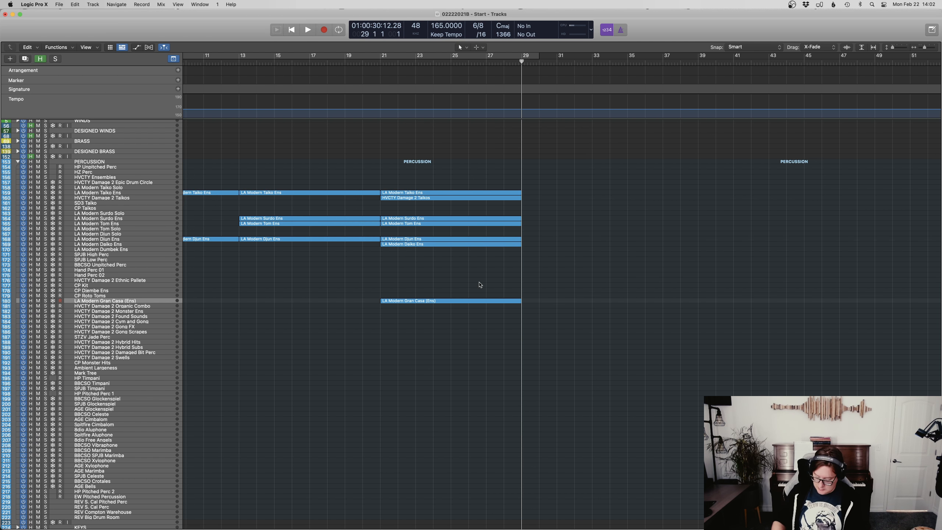
pyautogui.press('space')
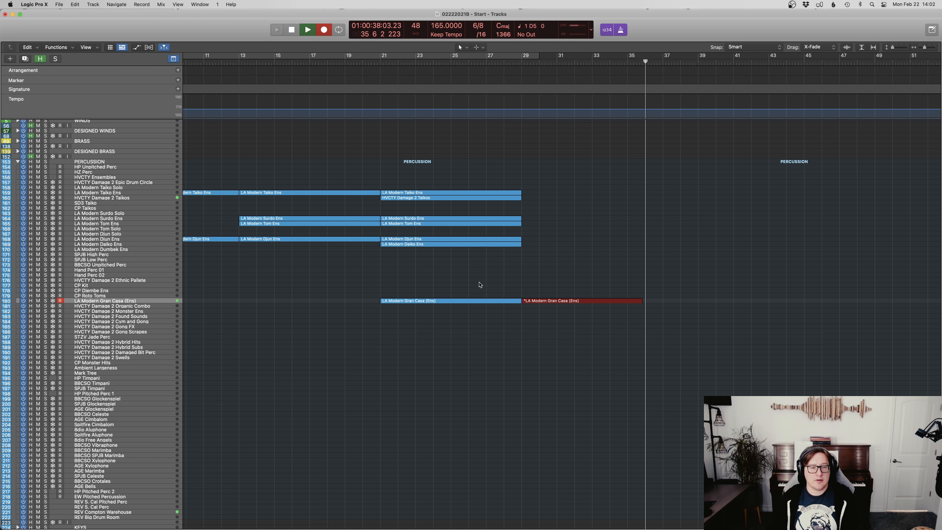
pyautogui.press('space')
pyautogui.press('p')
pyautogui.hscroll(-5, 421, 360)
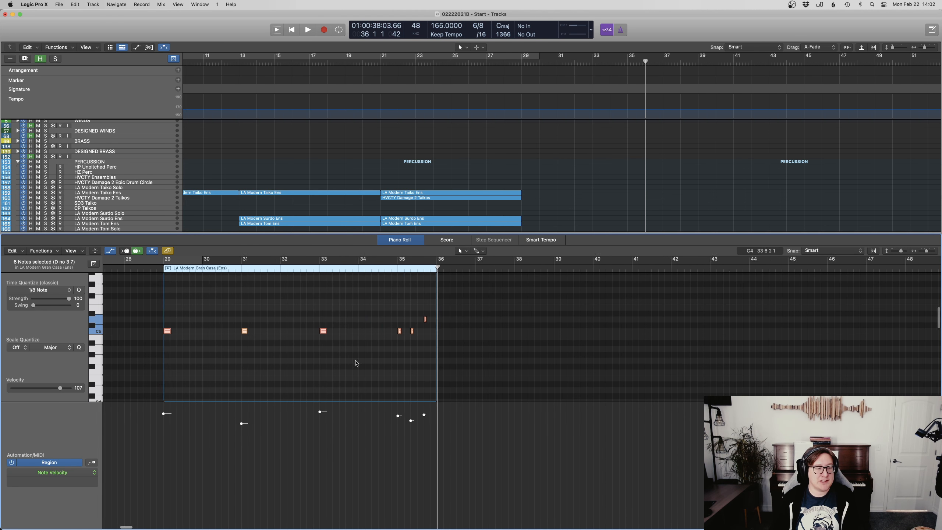
# Step: Shape the last three Gran Casa hits in bar 35 into a velocity rise starting at 77 and audition from bar 29
pyautogui.moveTo(438, 457); pyautogui.dragTo(470, 414)
pyautogui.click(428, 267)
pyautogui.press('space')
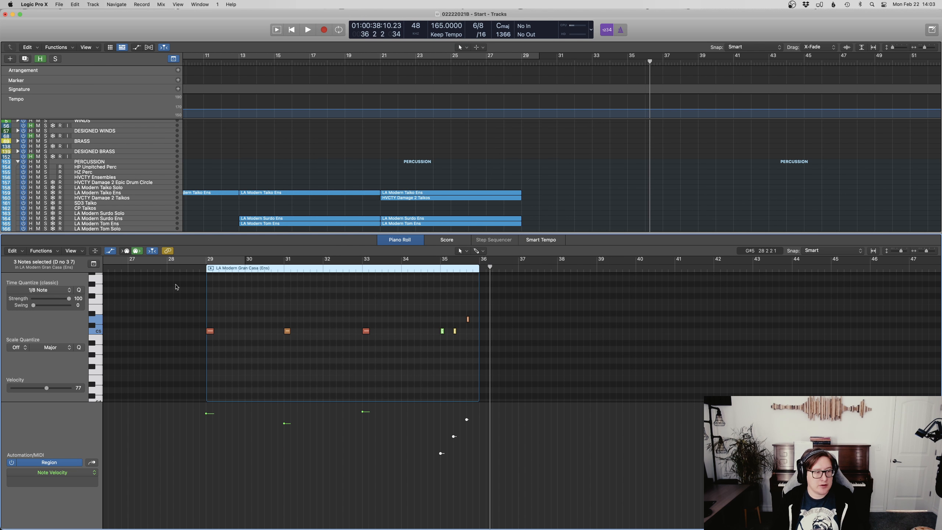
pyautogui.click(209, 268)
pyautogui.click(195, 268)
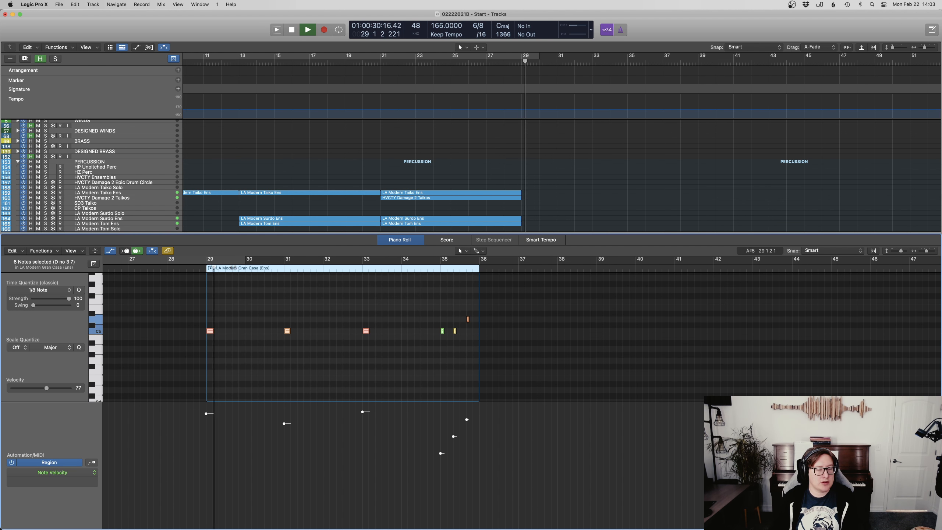
pyautogui.press('e')
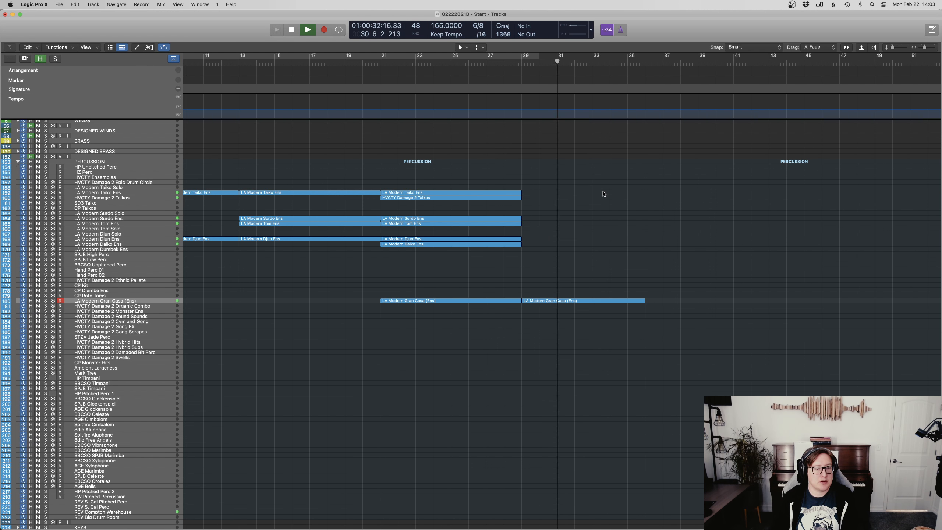
pyautogui.press('space')
pyautogui.click(527, 63)
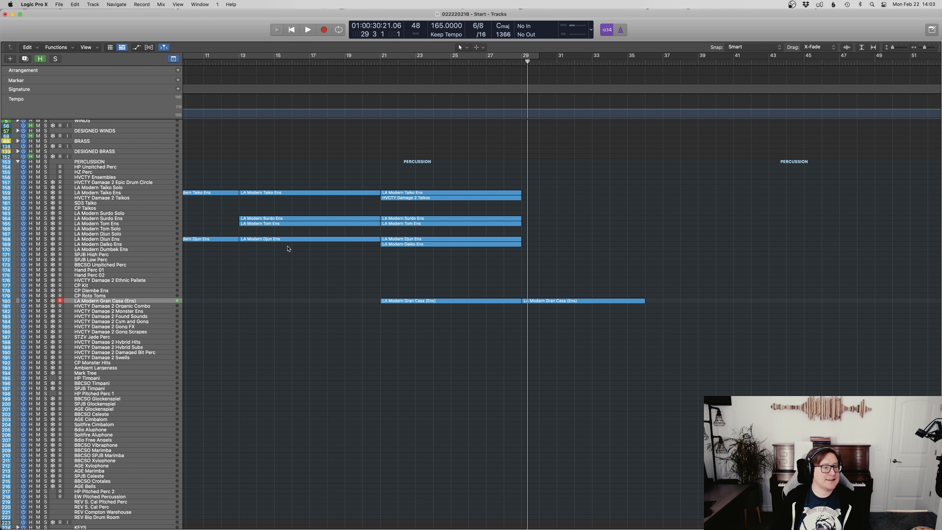
# Step: Audition the LA Modern Dumbek Ens, LA Modern Daiko Ens and LA Modern Djun Solo percussion tracks
pyautogui.scroll(1, 288, 249)
pyautogui.click(120, 253)
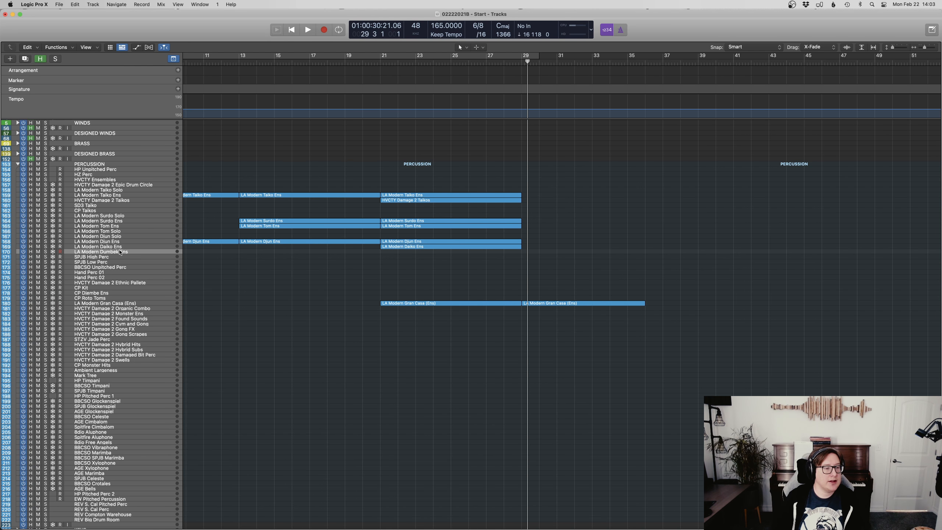
pyautogui.click(128, 247)
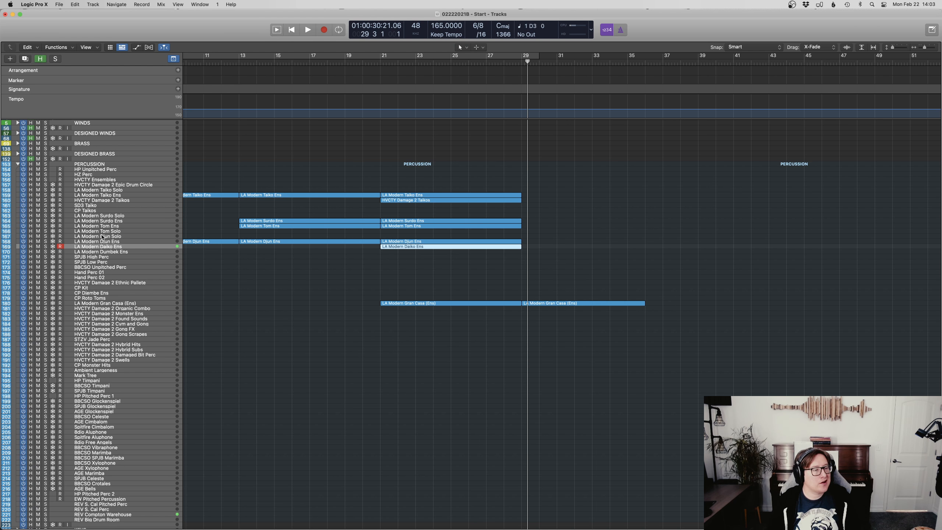
pyautogui.click(102, 236)
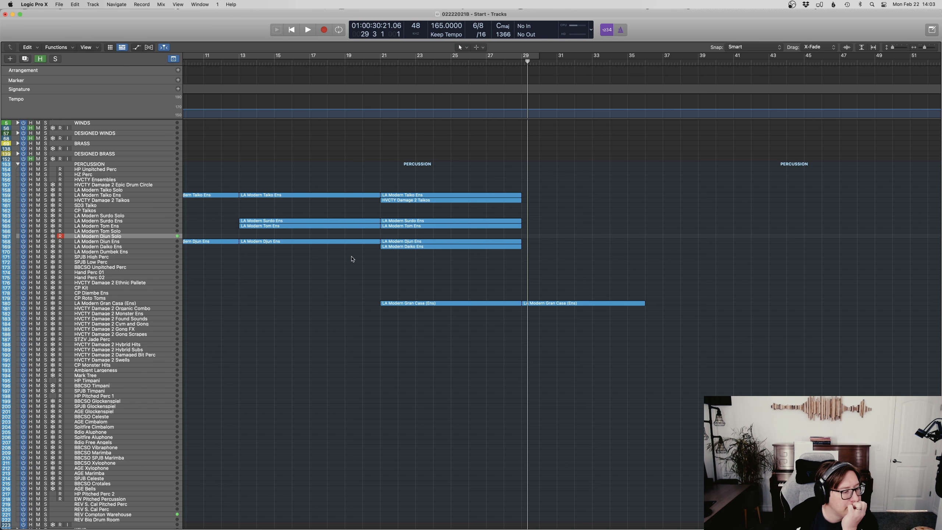
pyautogui.scroll(-1, 352, 259)
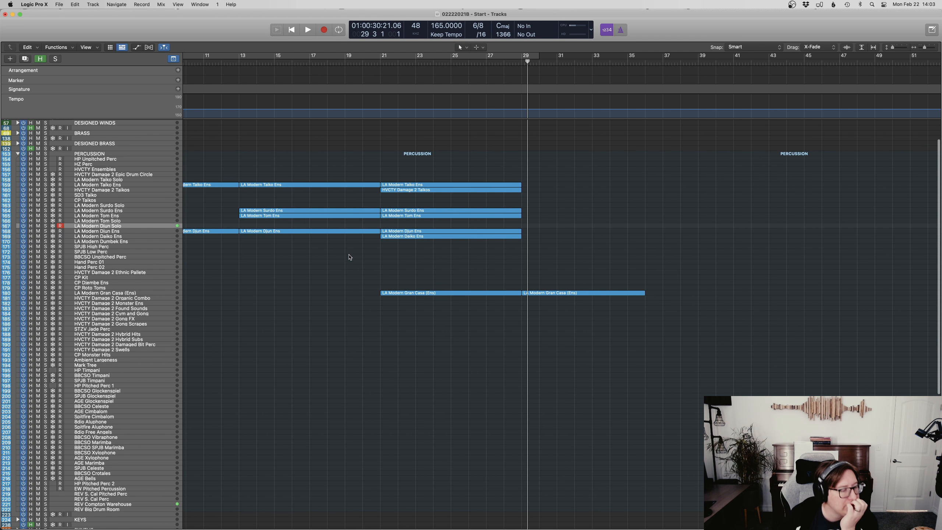
pyautogui.scroll(-3, 354, 275)
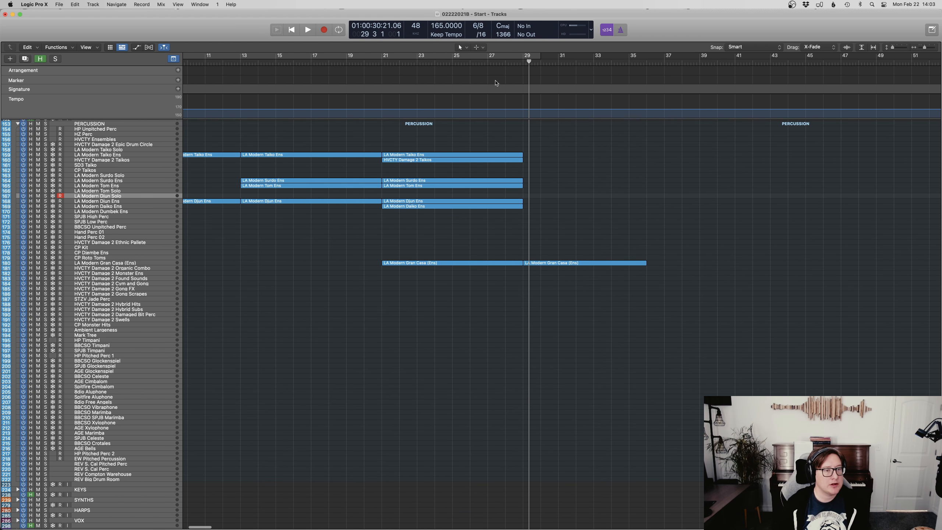
# Step: Play the percussion from about bar 27 and set the playhead exactly at bar 29
pyautogui.doubleClick(496, 62)
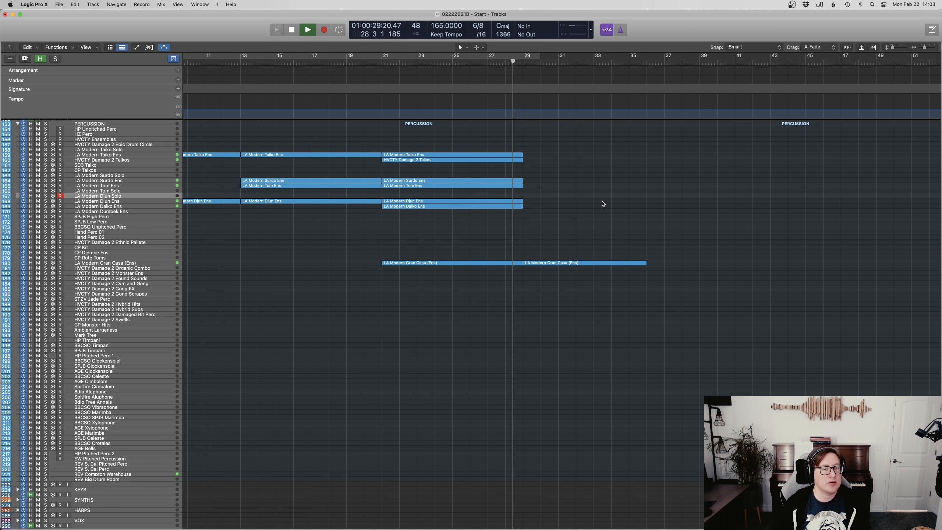
pyautogui.doubleClick(525, 63)
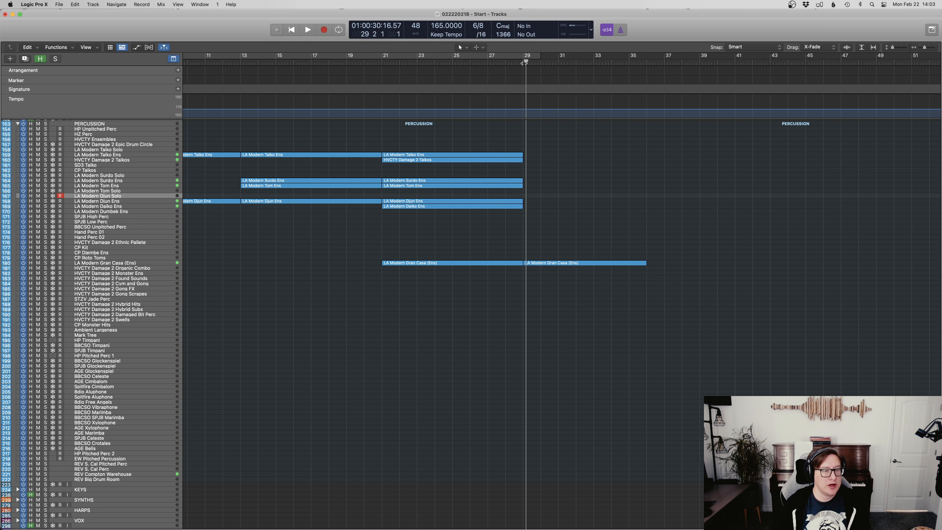
pyautogui.moveTo(525, 62); pyautogui.dragTo(522, 62)
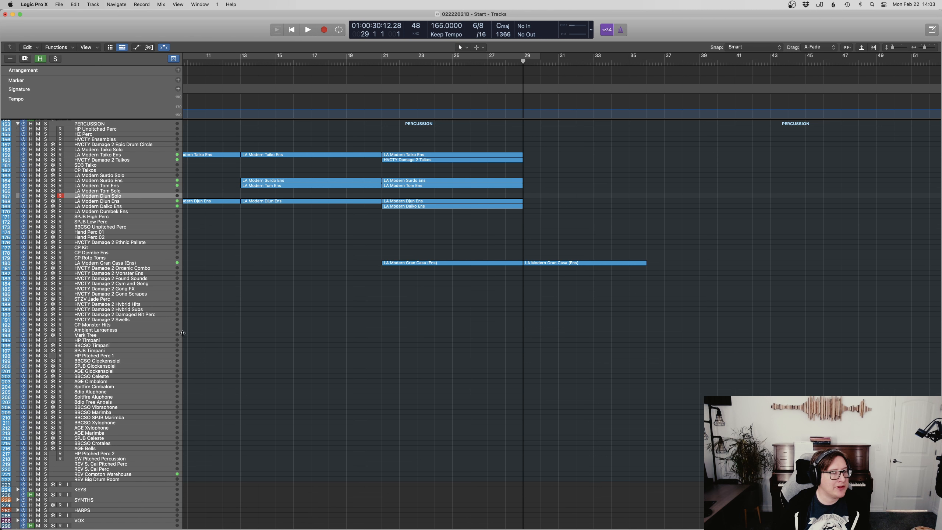
# Step: Record a part on the HVCTY Damage 2 Hybrid Subs track from bar 29 to about bar 36
pyautogui.click(134, 309)
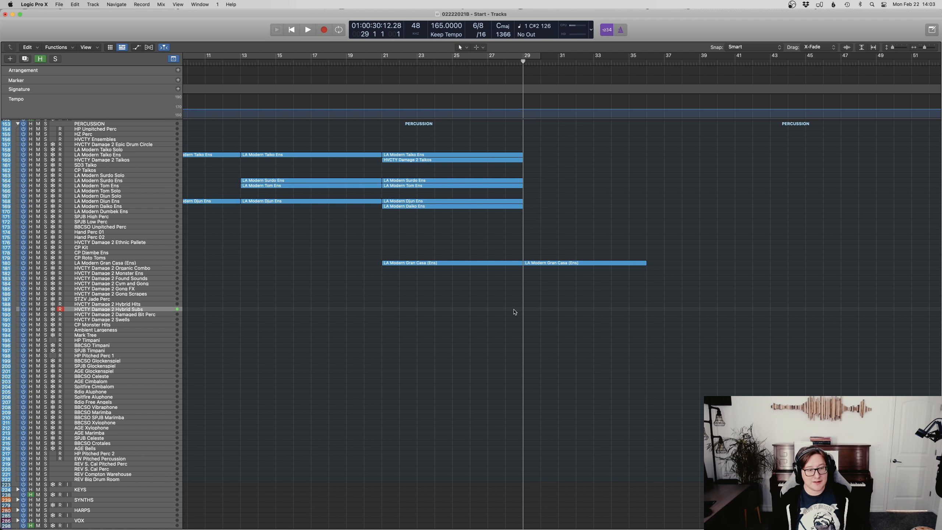
pyautogui.press('r')
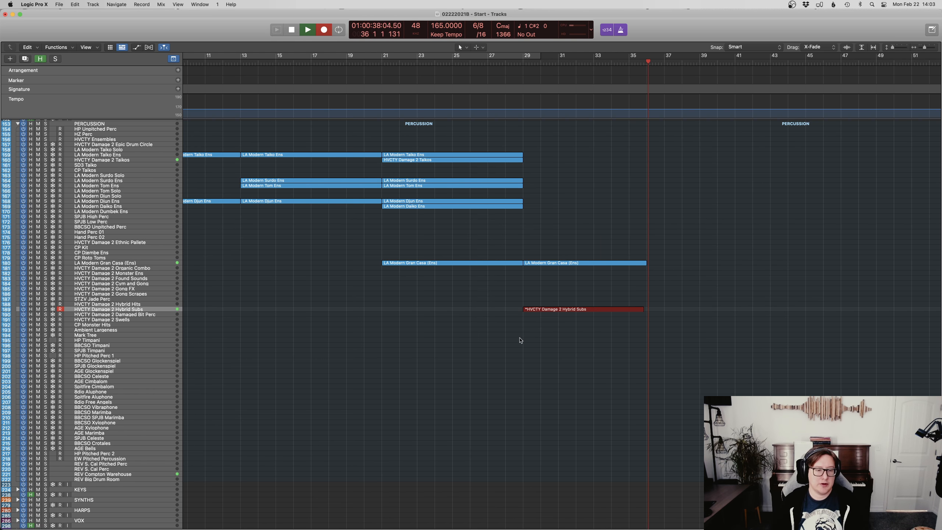
pyautogui.press('space')
# Step: Open the recorded Hybrid Subs region in the Piano Roll, select all its notes and close the editor
pyautogui.press('e')
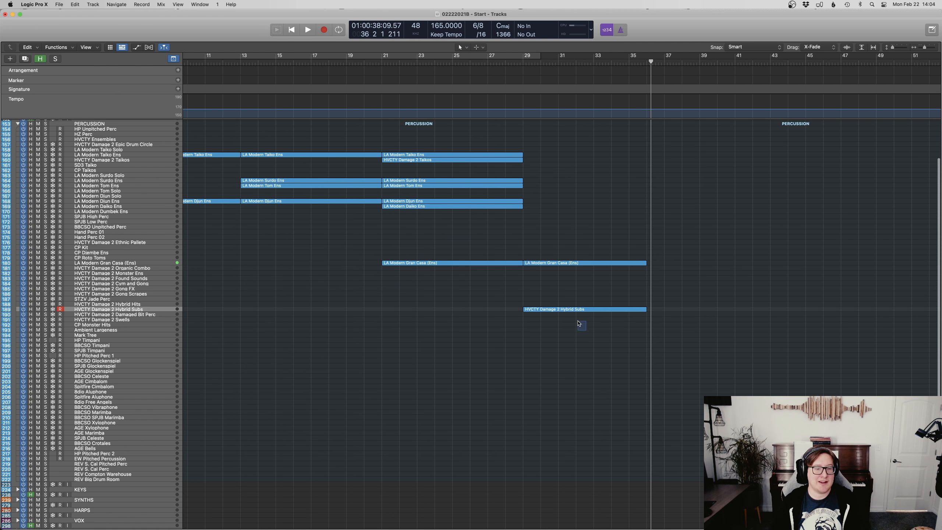
pyautogui.click(578, 310)
pyautogui.press('e')
pyautogui.press('super+a')
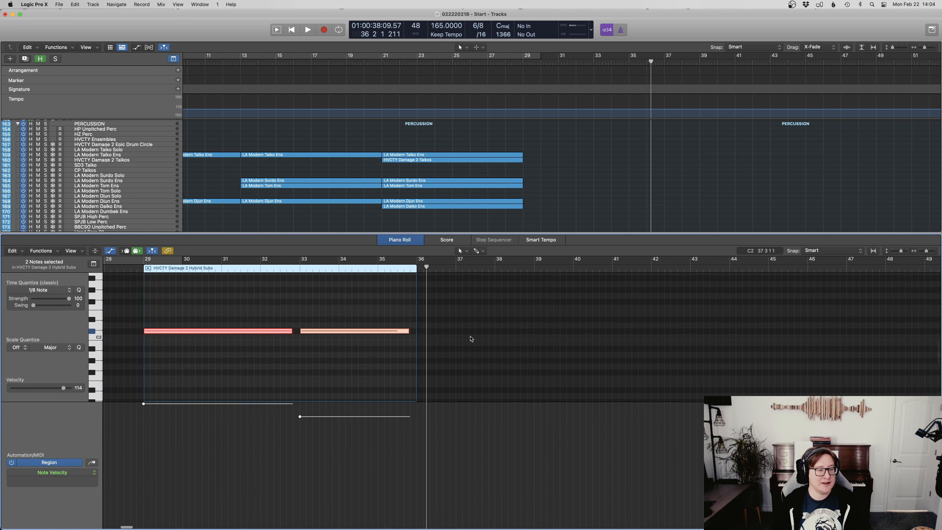
pyautogui.press('e')
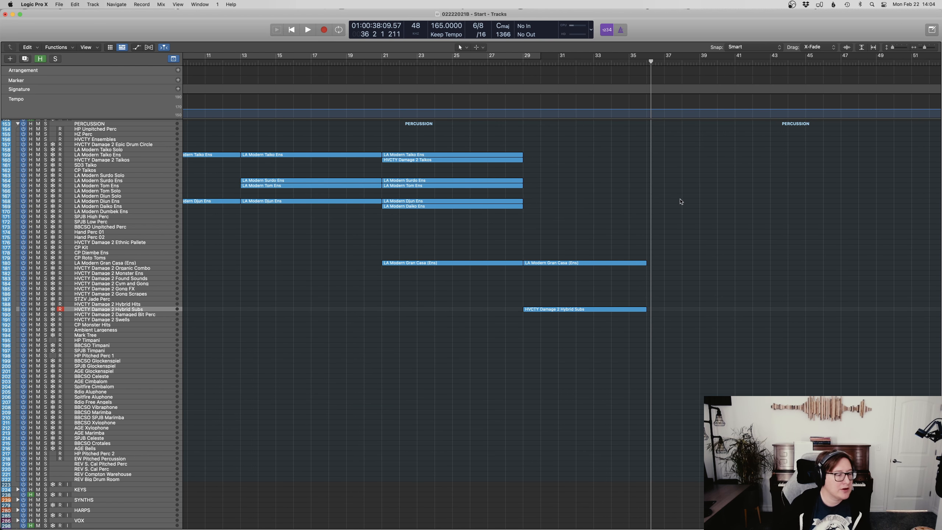
# Step: Expand the SYNTHS stack, select the Synth Pulse 01 track and bring up its Omnisphere instrument
pyautogui.scroll(-3, 309, 378)
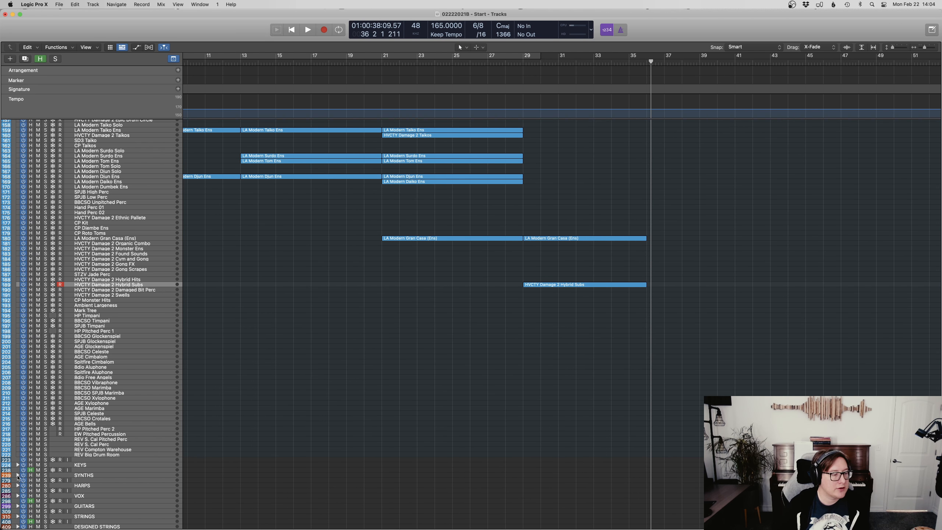
pyautogui.click(17, 475)
pyautogui.scroll(-6, 111, 401)
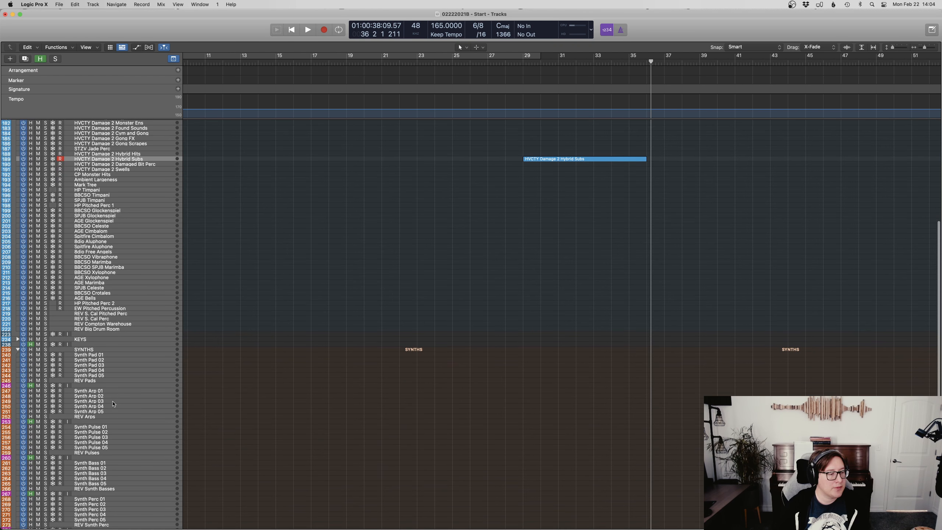
pyautogui.click(110, 405)
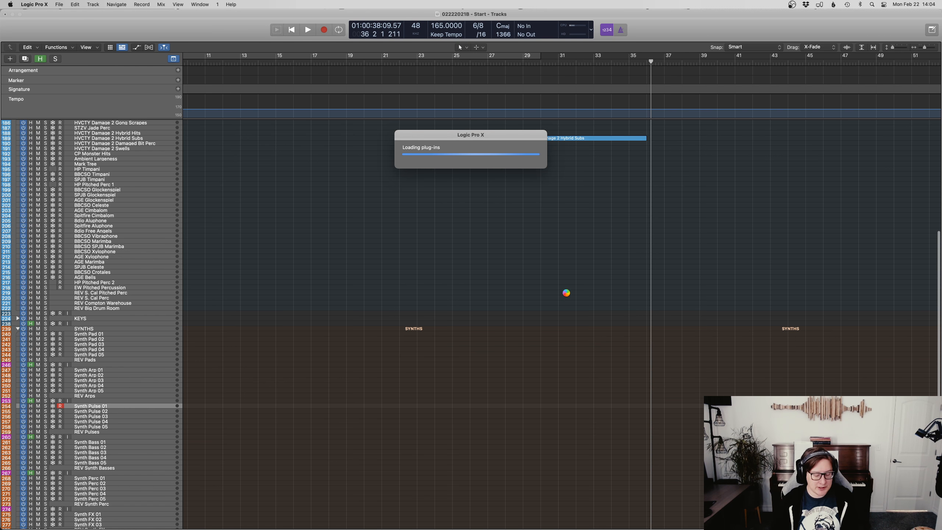
pyautogui.press('x')
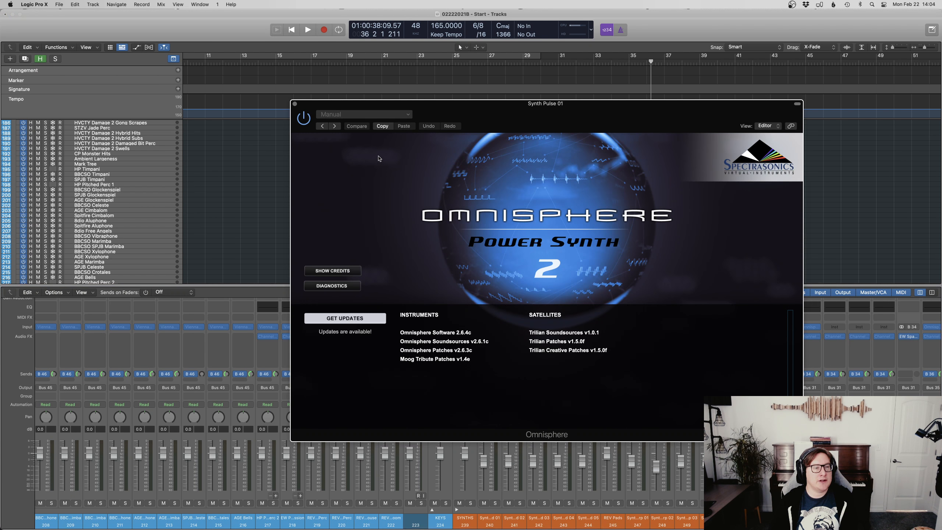
# Step: Filter the Omnisphere patches to the user directory The Unfinished Omnisphere Horizon, category ARP + Rhythm
pyautogui.click(373, 156)
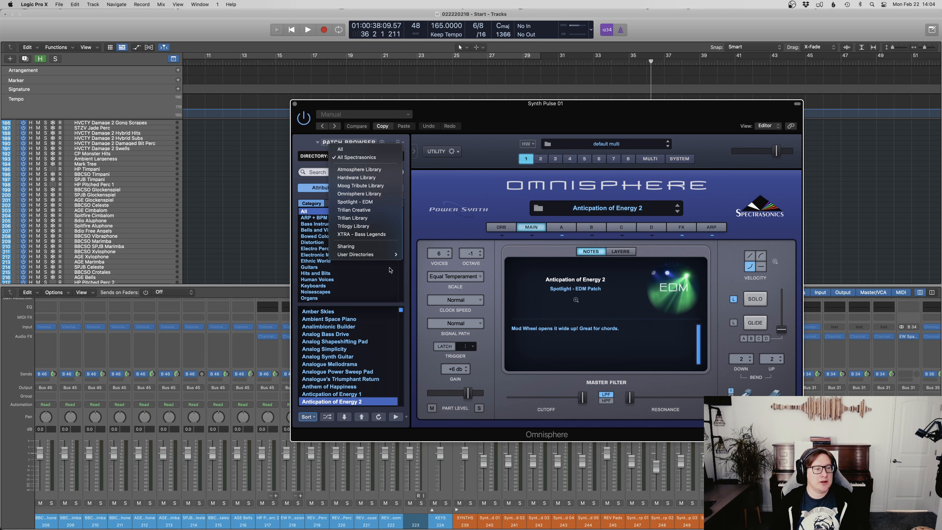
pyautogui.moveTo(373, 260)
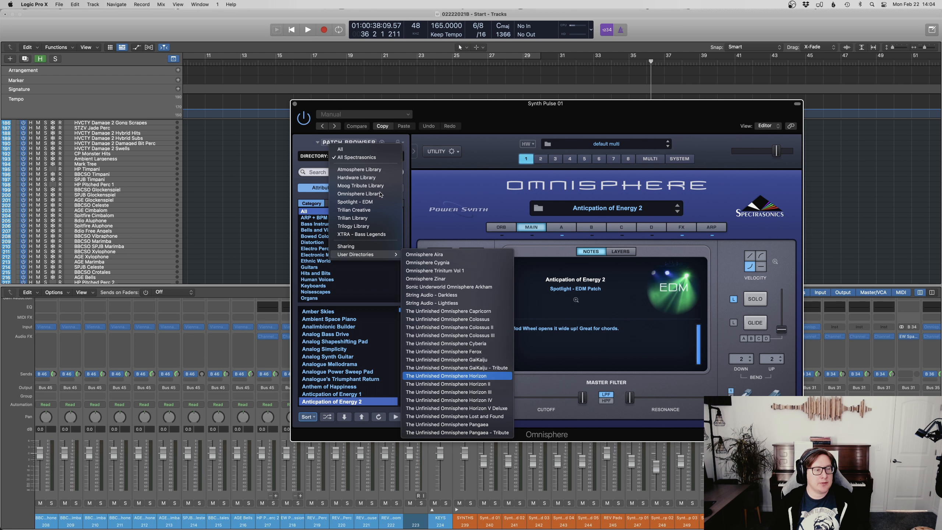
pyautogui.press('Return')
pyautogui.click(322, 218)
# Step: Audition rhythmic patches from Antibodies through Cloud People, Crawling Suns 3-4 and Djinn to Ion Fire
pyautogui.click(331, 314)
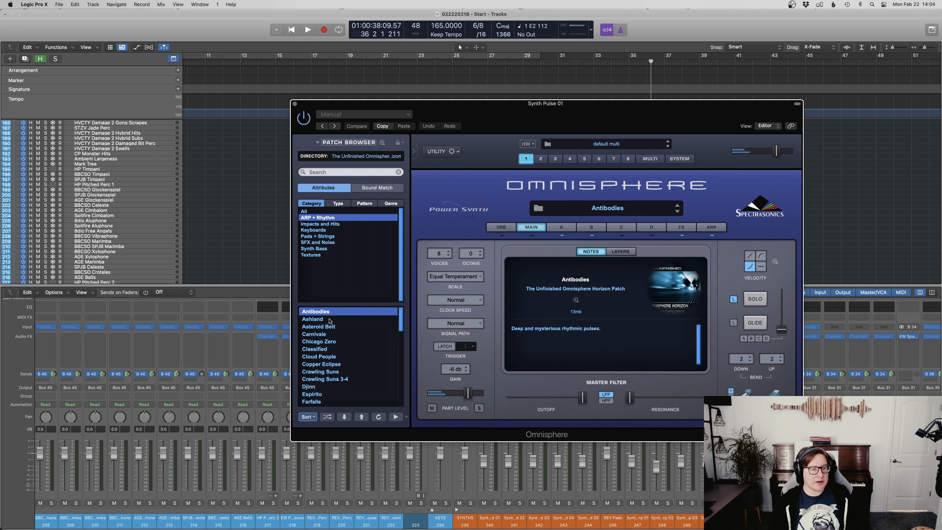
pyautogui.click(330, 326)
pyautogui.click(352, 356)
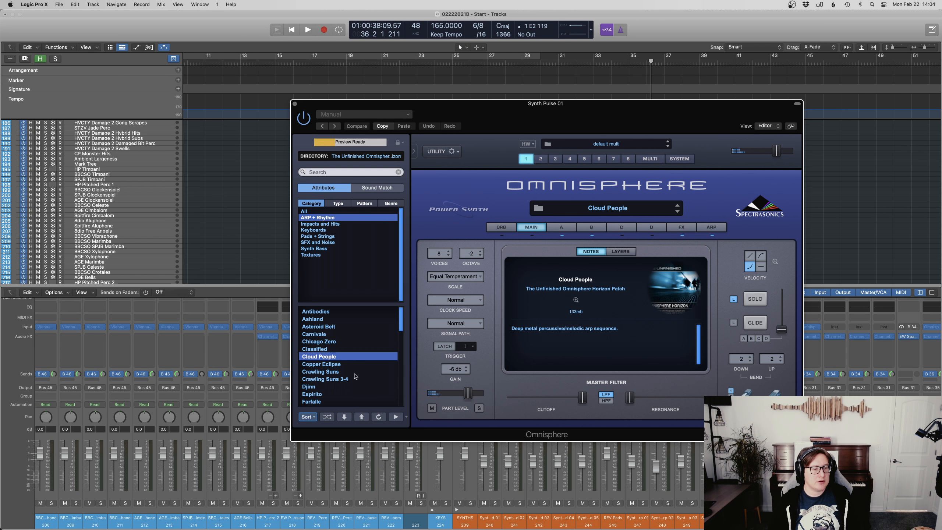
pyautogui.scroll(-3, 355, 377)
pyautogui.click(323, 334)
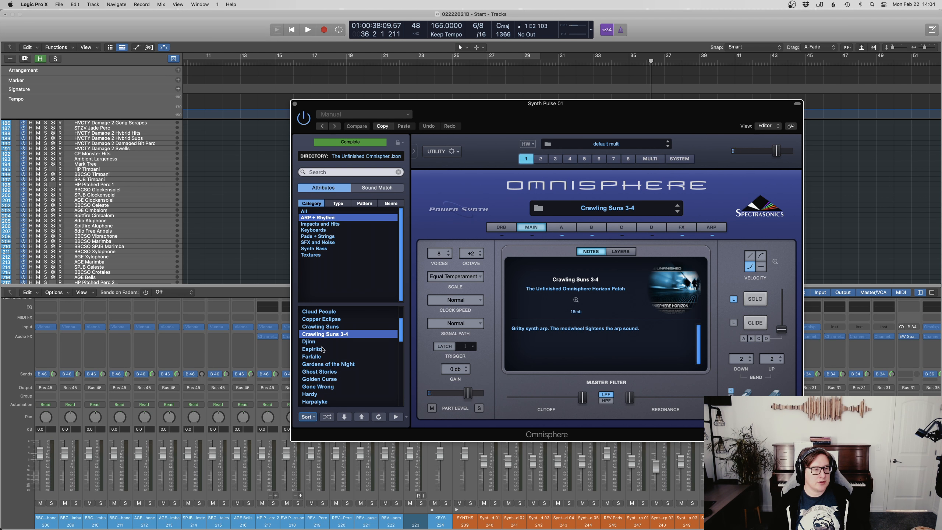
pyautogui.click(322, 348)
pyautogui.press('Up')
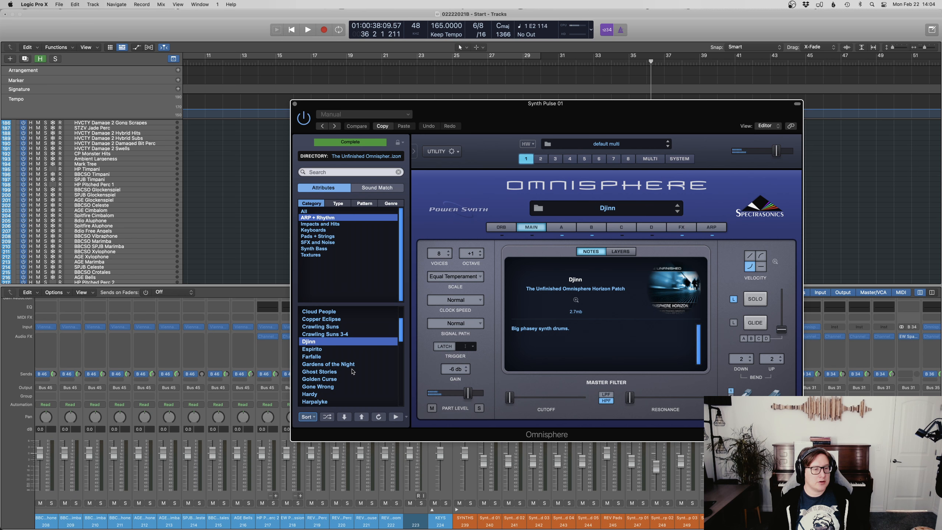
pyautogui.scroll(-3, 353, 371)
pyautogui.click(336, 363)
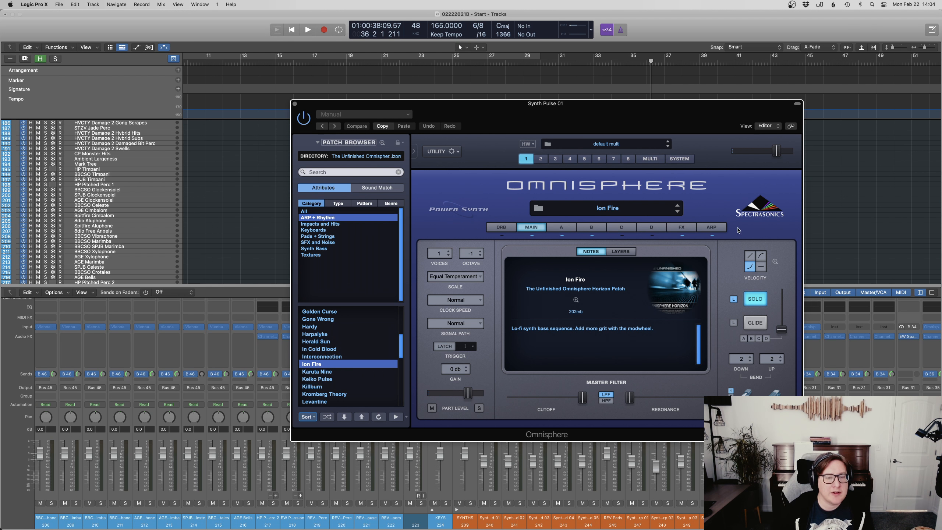
# Step: Set the clock division of the Ion Fire patch's arpeggiator to 1/8
pyautogui.click(718, 228)
pyautogui.click(517, 271)
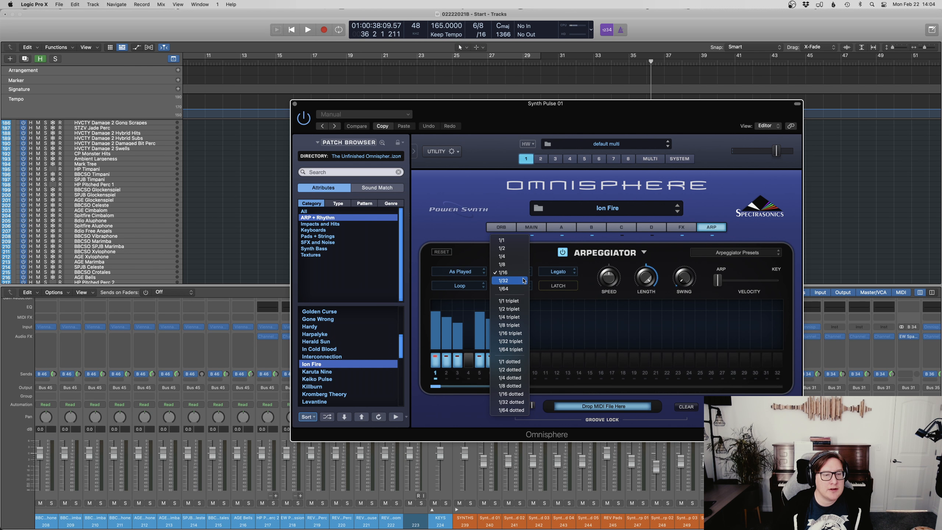
pyautogui.click(519, 264)
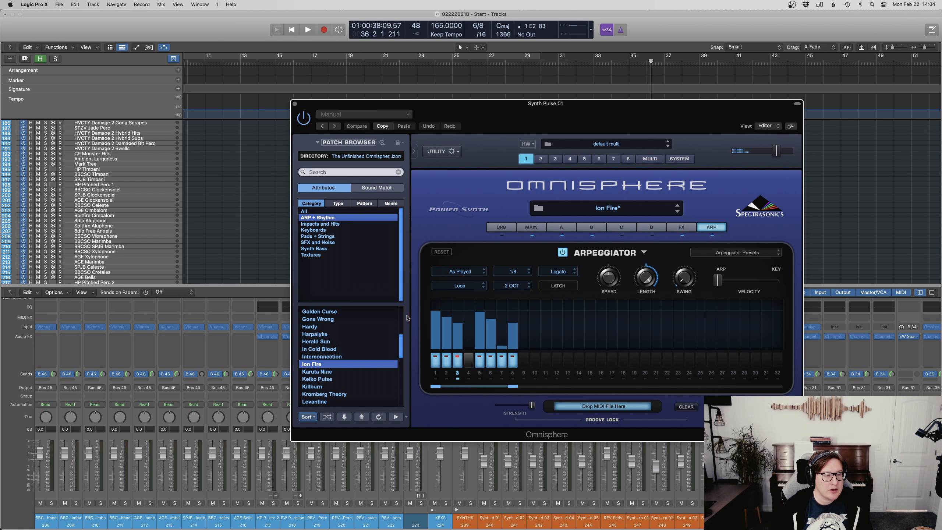
# Step: Audition the Linguistics, Optimism and Odense patches from the same category
pyautogui.scroll(-3, 357, 360)
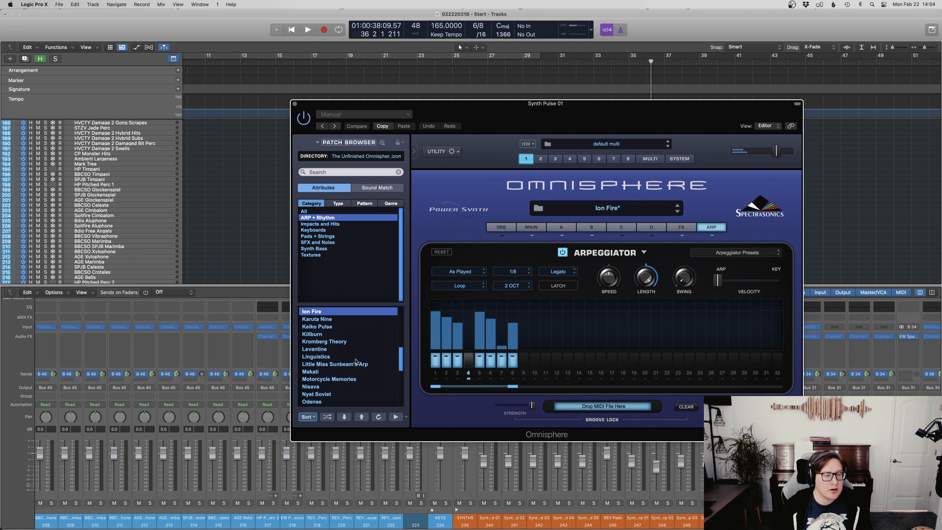
pyautogui.click(334, 357)
pyautogui.scroll(-3, 338, 357)
pyautogui.click(340, 357)
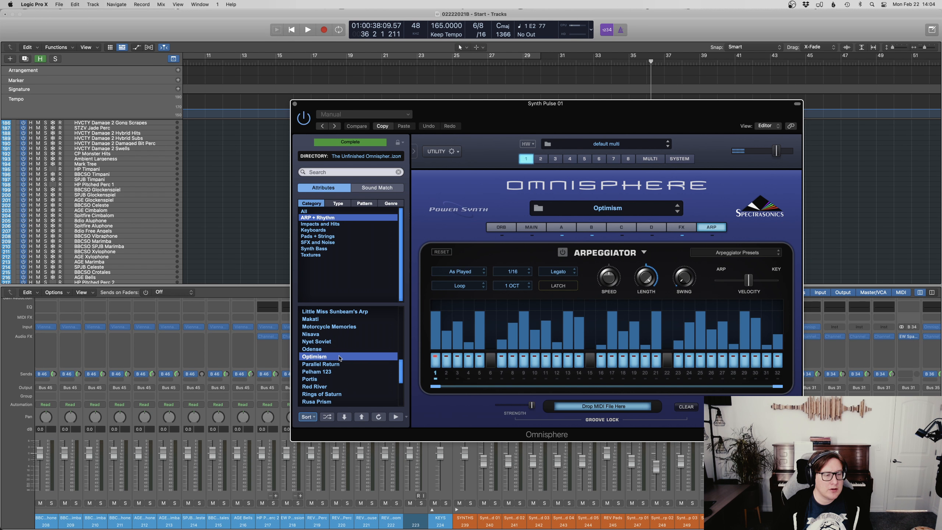
pyautogui.click(339, 349)
pyautogui.scroll(-3, 339, 351)
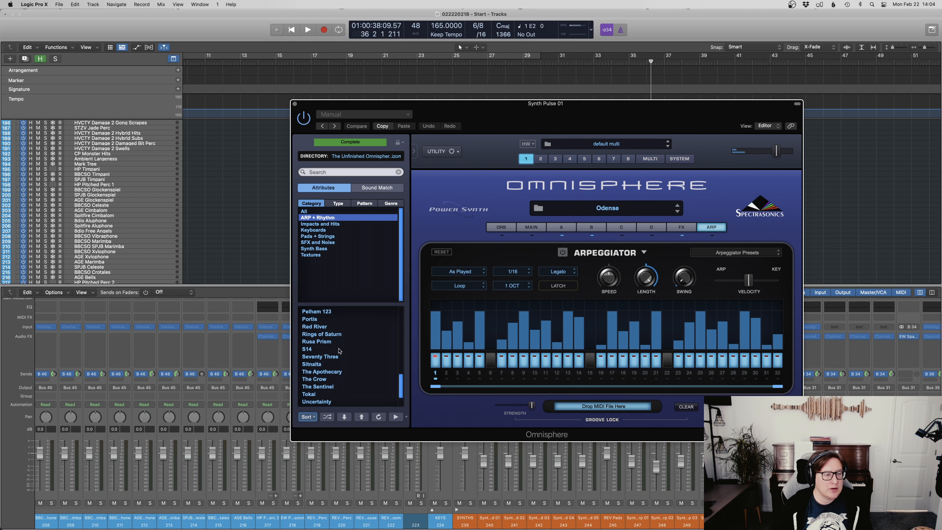
# Step: Load the S14 patch and set its arpeggiator clock division to 1/4
pyautogui.click(339, 349)
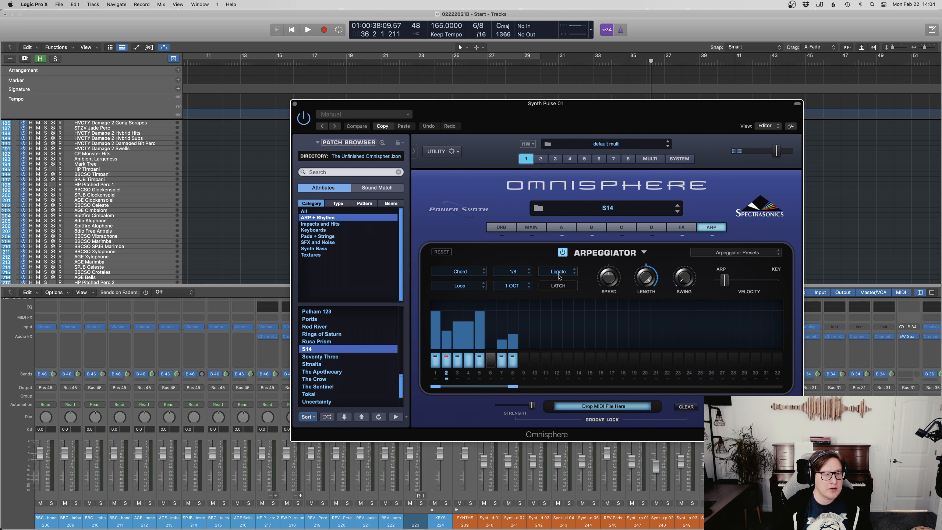
pyautogui.click(519, 272)
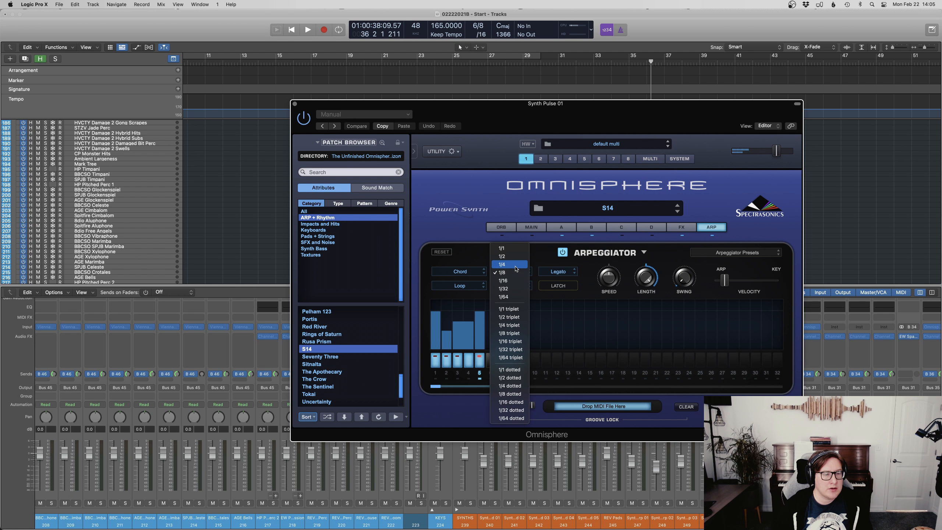
pyautogui.click(516, 266)
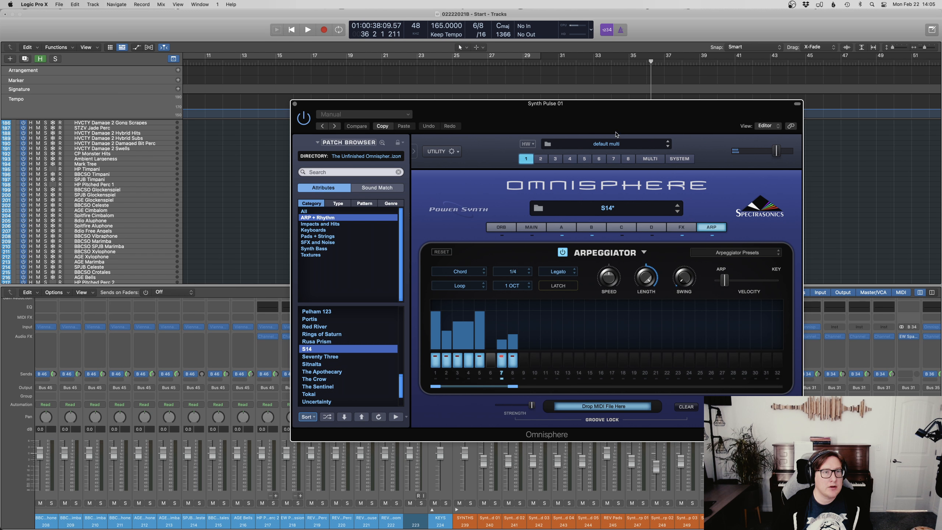
# Step: Move the Omnisphere window clear of the timeline and play the section from just before bar 29 to about bar 36
pyautogui.moveTo(624, 121); pyautogui.dragTo(707, 196)
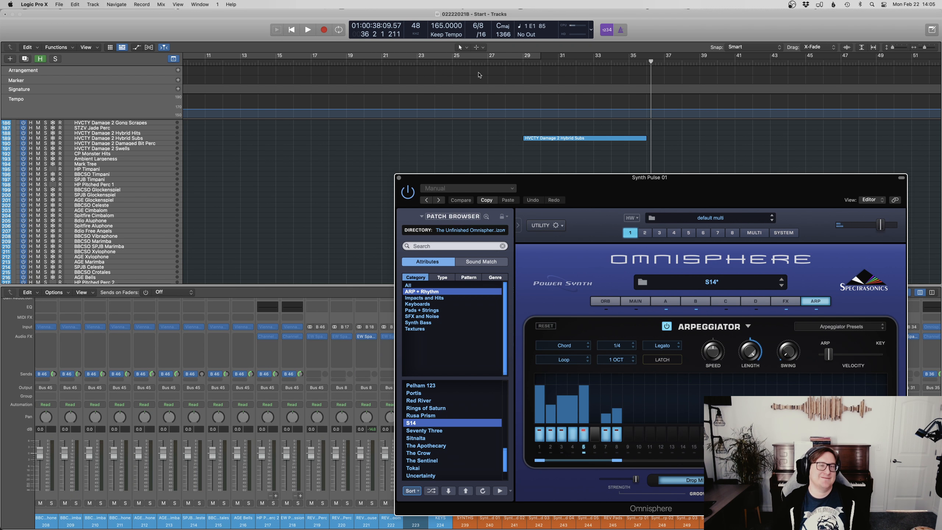
pyautogui.click(501, 63)
pyautogui.press('space')
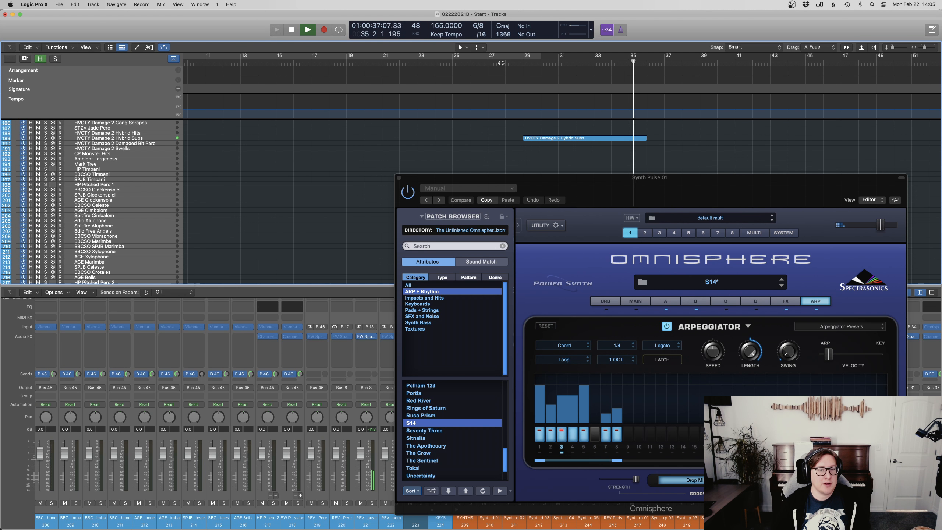
pyautogui.press('space')
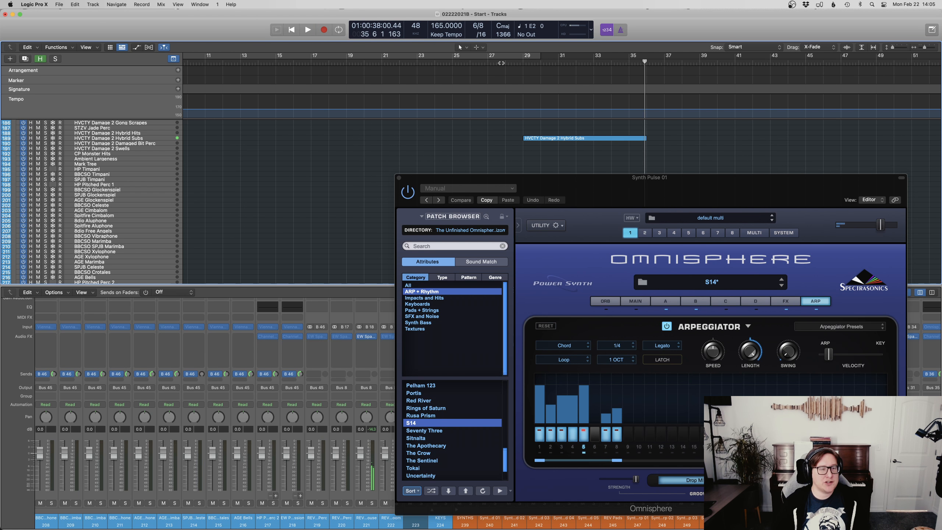
# Step: Load The Sentinel patch from the ARP + Rhythm category
pyautogui.click(419, 322)
pyautogui.click(426, 292)
pyautogui.scroll(-5, 445, 427)
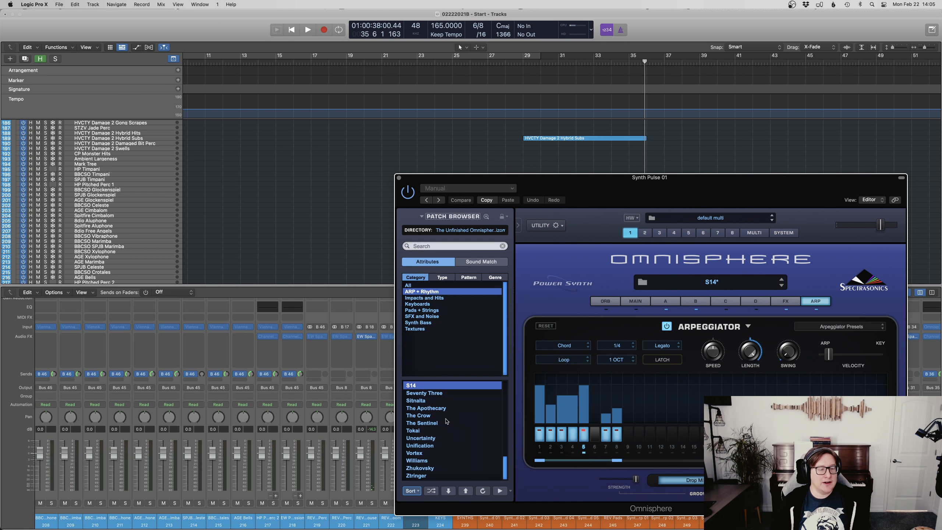
pyautogui.click(426, 423)
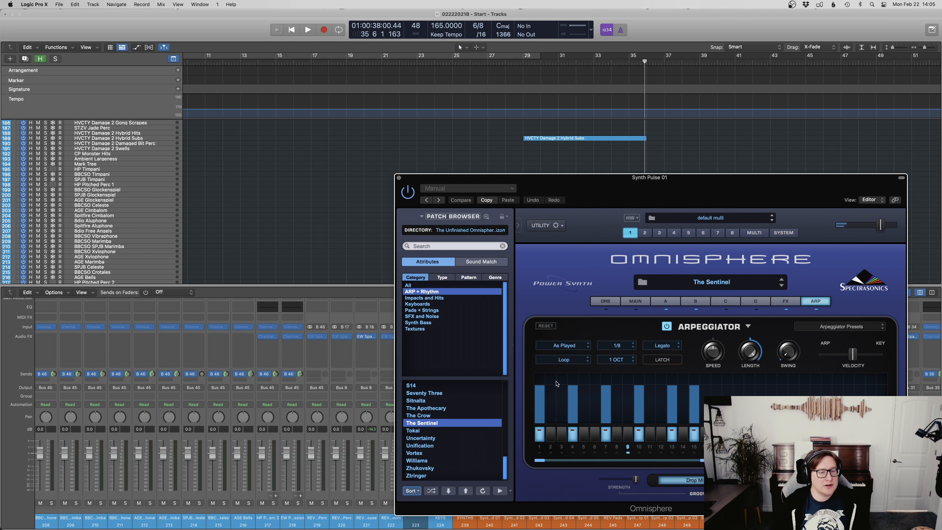
# Step: Play the section from bar 25 to about bar 32 and close the Omnisphere window
pyautogui.click(451, 62)
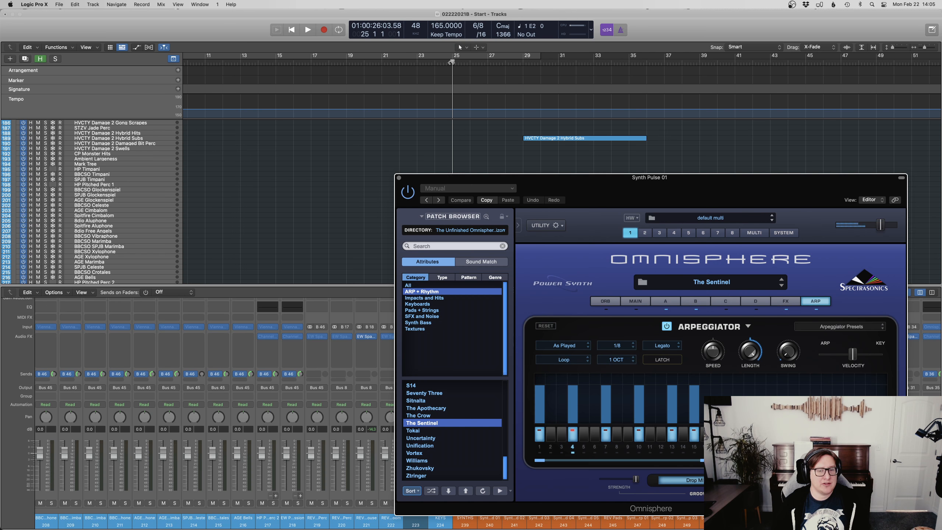
pyautogui.press('space')
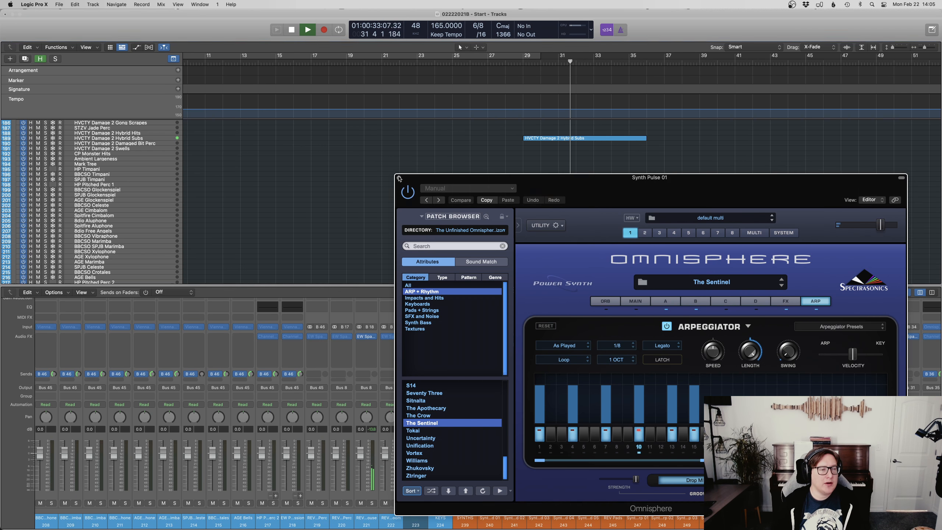
pyautogui.press('super+w')
pyautogui.press('space')
# Step: Select the Synth Perc 01 track and load its Omnisphere instrument
pyautogui.scroll(-15, 131, 235)
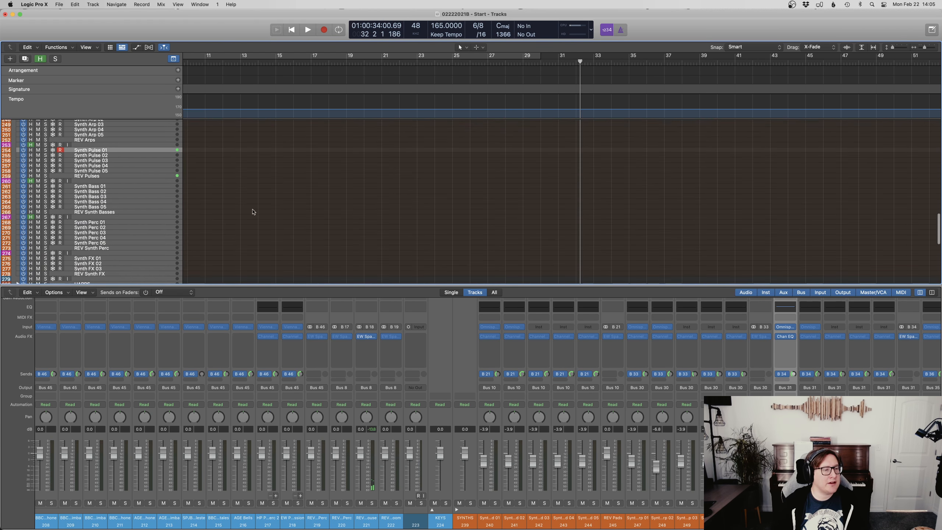
pyautogui.scroll(-1, 130, 235)
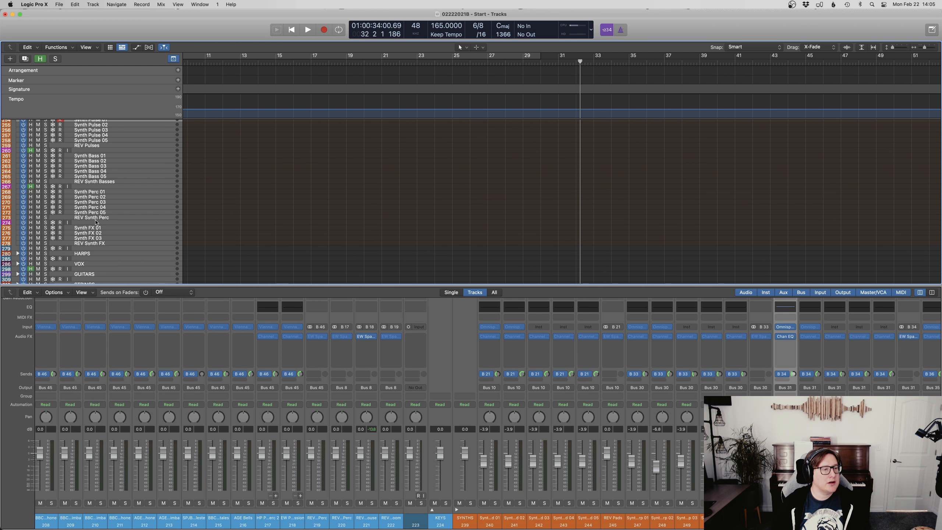
pyautogui.click(101, 195)
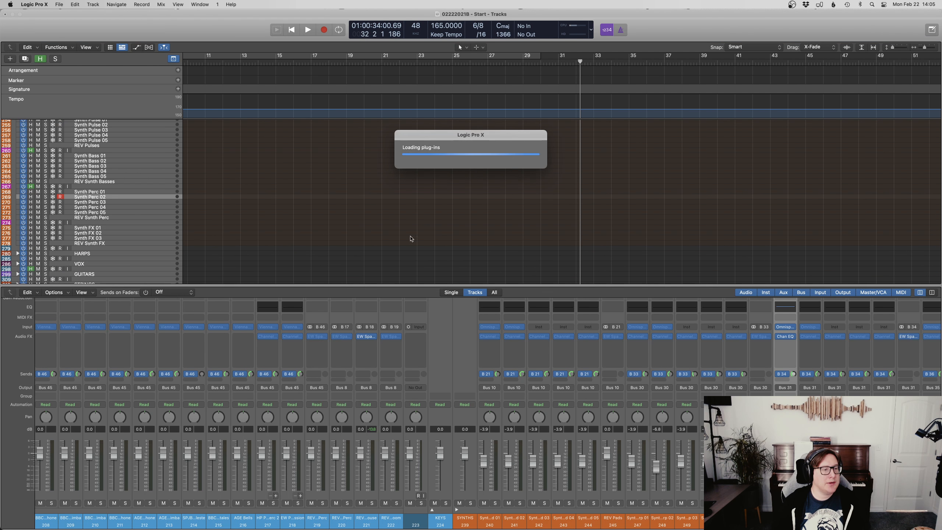
pyautogui.click(102, 192)
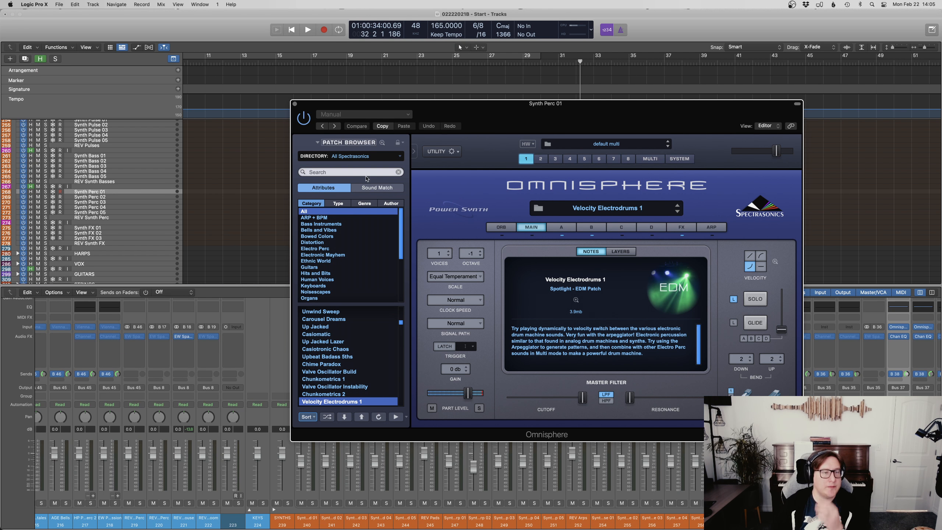
# Step: Browse Omnisphere's user patch directories for Synth Perc 01 and close the plug-in window
pyautogui.click(365, 157)
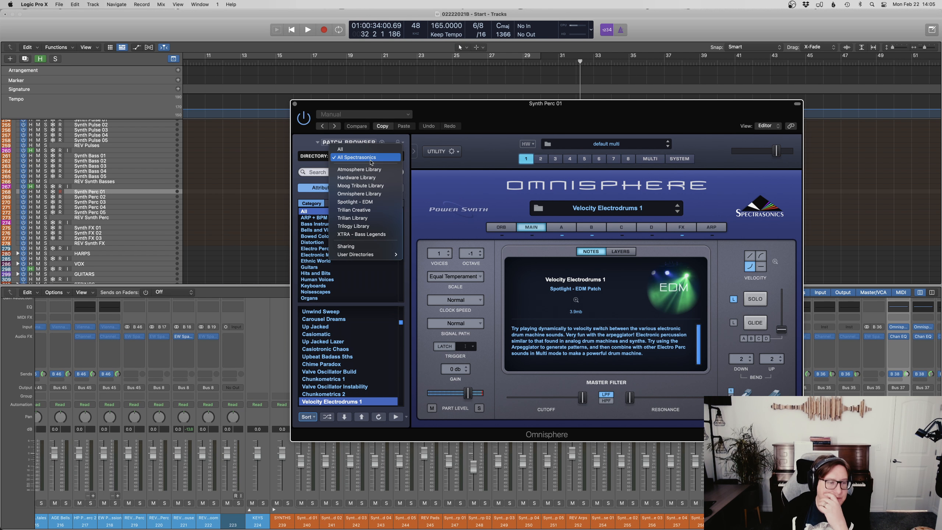
pyautogui.moveTo(389, 254)
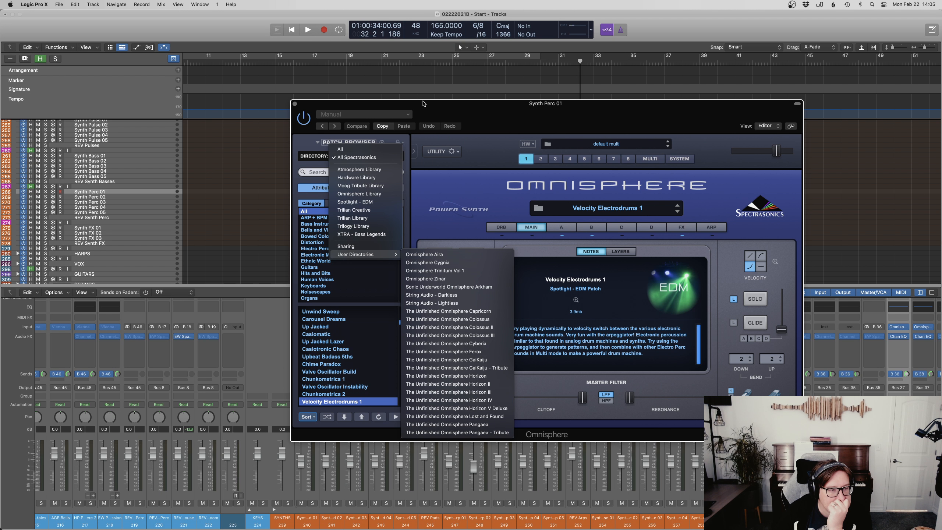
pyautogui.press('Escape')
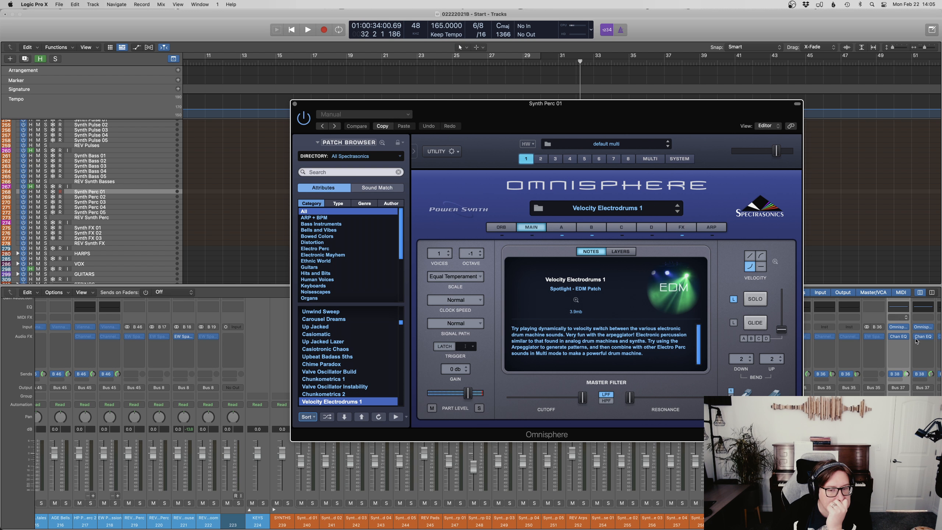
pyautogui.click(294, 104)
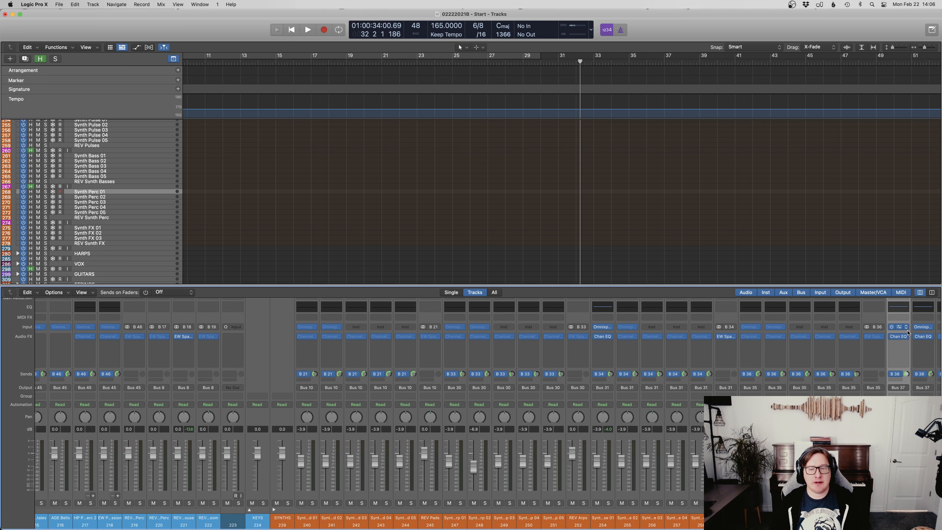
# Step: Replace the instrument on Synth Perc 01 with the stereo version of Vienna Ensemble Pro
pyautogui.click(906, 327)
pyautogui.moveTo(864, 297)
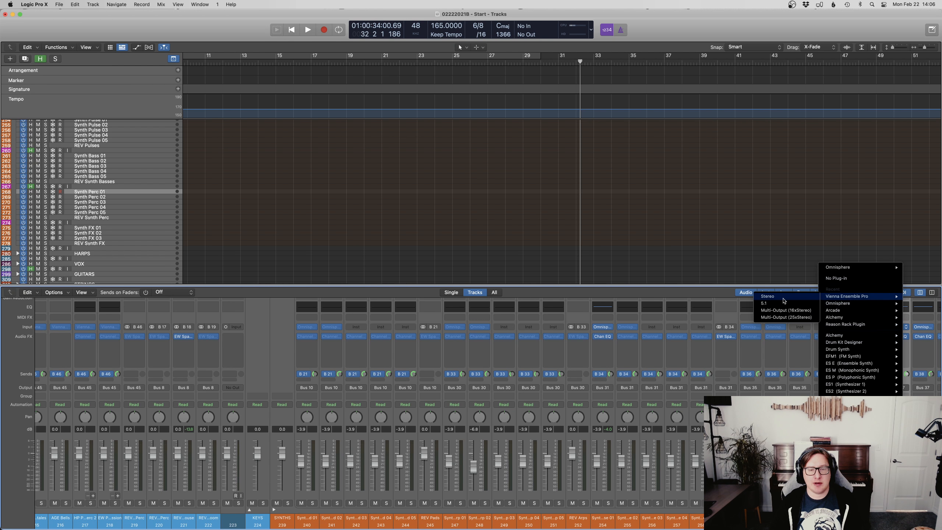
pyautogui.click(784, 299)
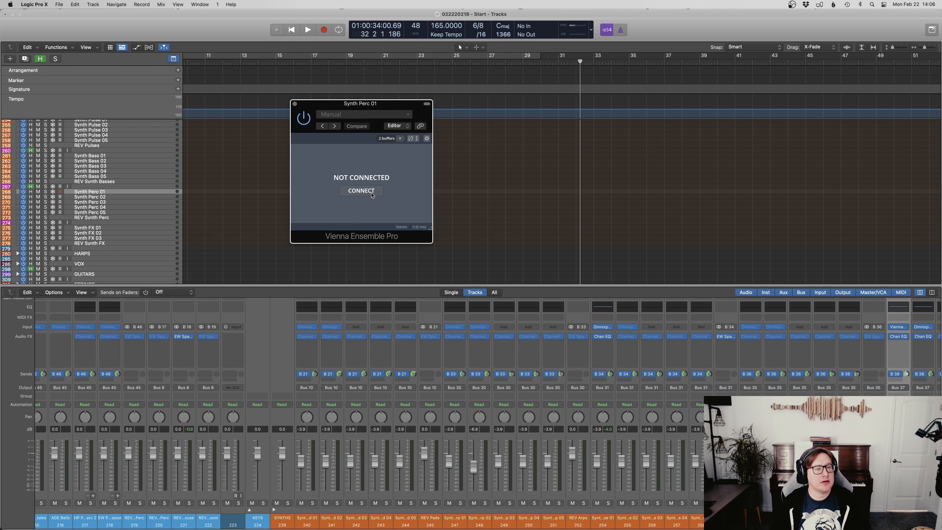
# Step: Connect Vienna Ensemble Pro to a new instance on server 192.168.2.10, name it Synth Perc 01, and close the plug-in window
pyautogui.click(374, 191)
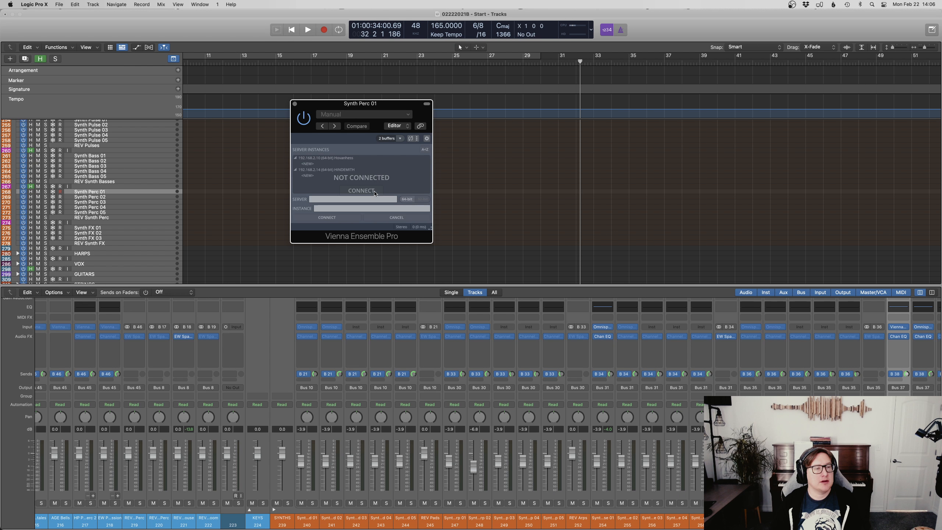
pyautogui.click(308, 164)
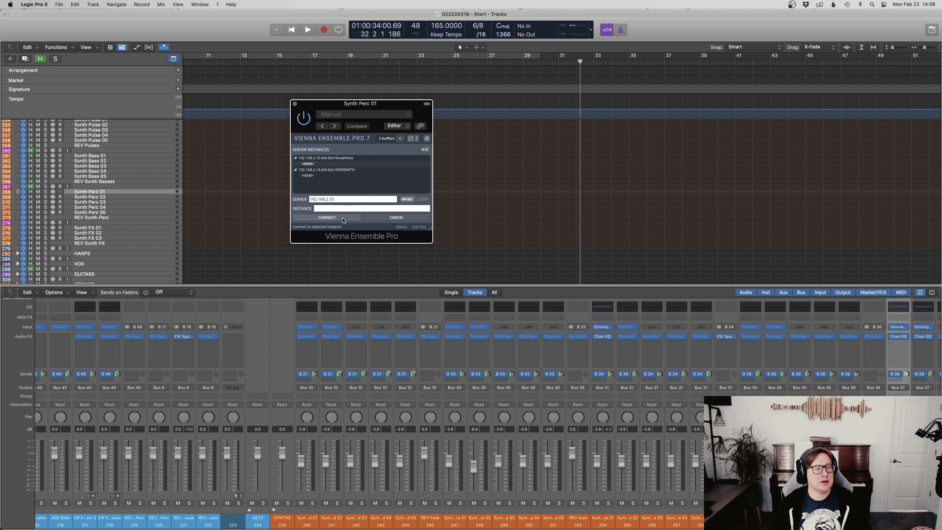
pyautogui.click(361, 176)
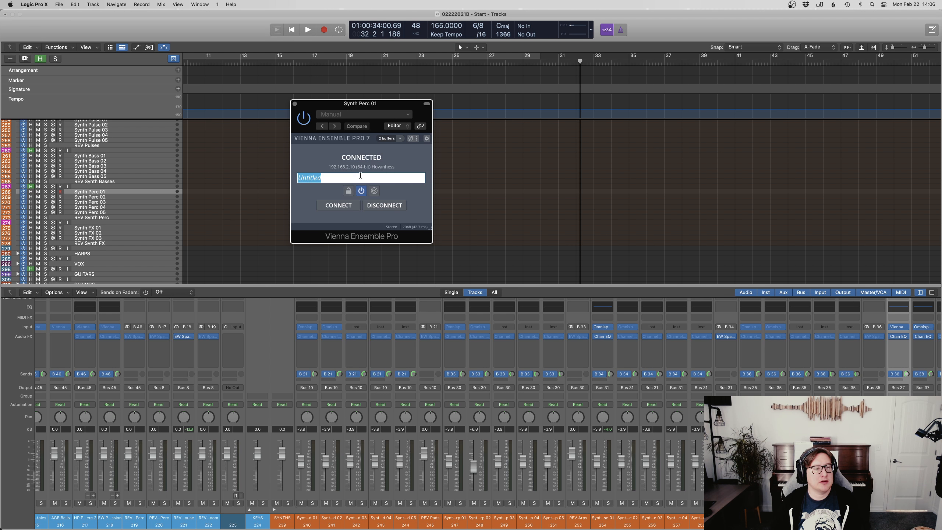
pyautogui.write('Synth Perc 0')
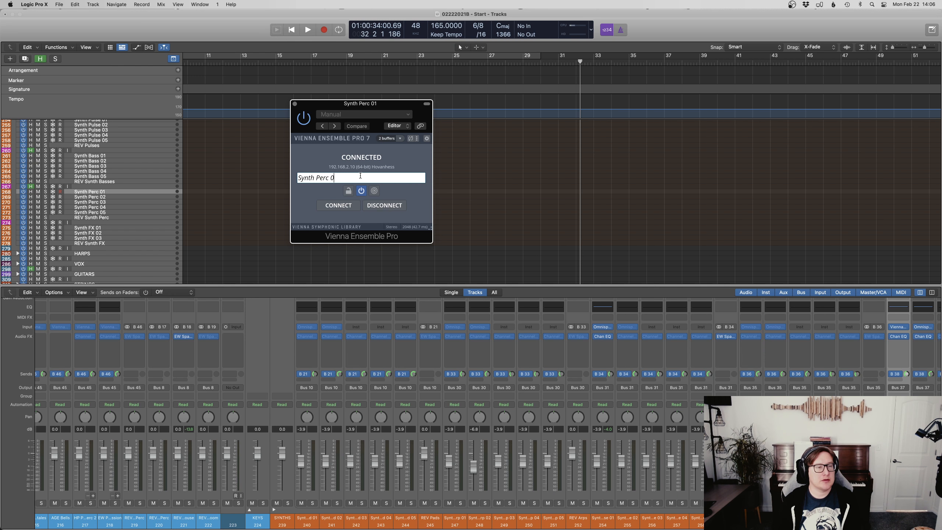
pyautogui.write('1')
pyautogui.press('Return')
pyautogui.click(295, 103)
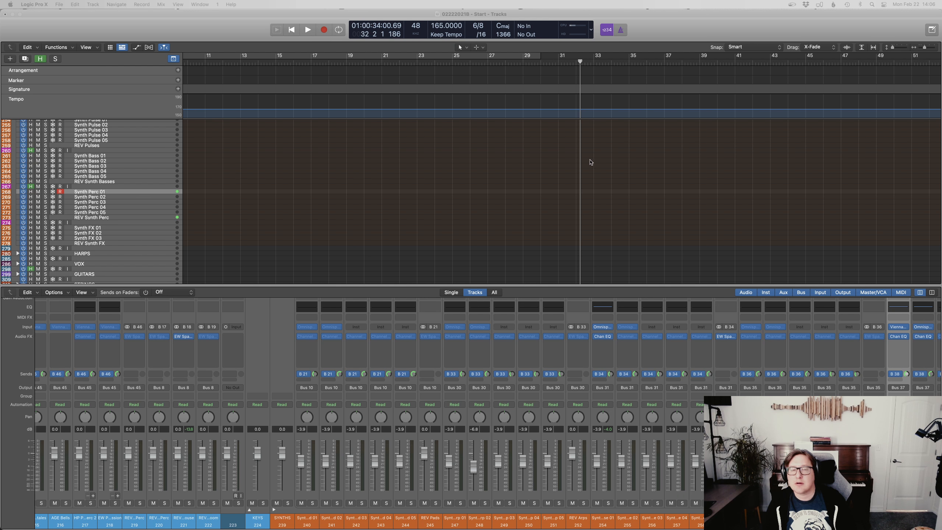
# Step: Run a recording pass on Synth Perc 01 from bar 29 to about bar 32
pyautogui.scroll(15, 591, 163)
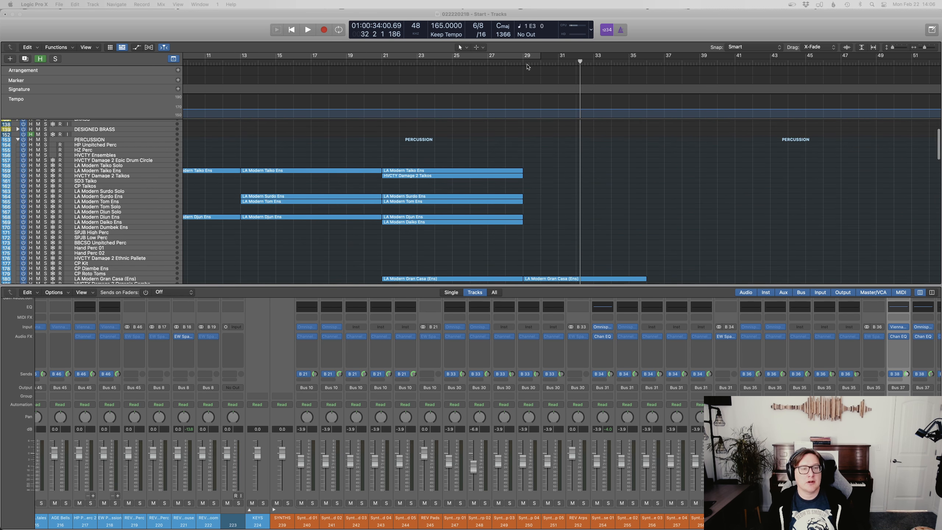
pyautogui.click(527, 65)
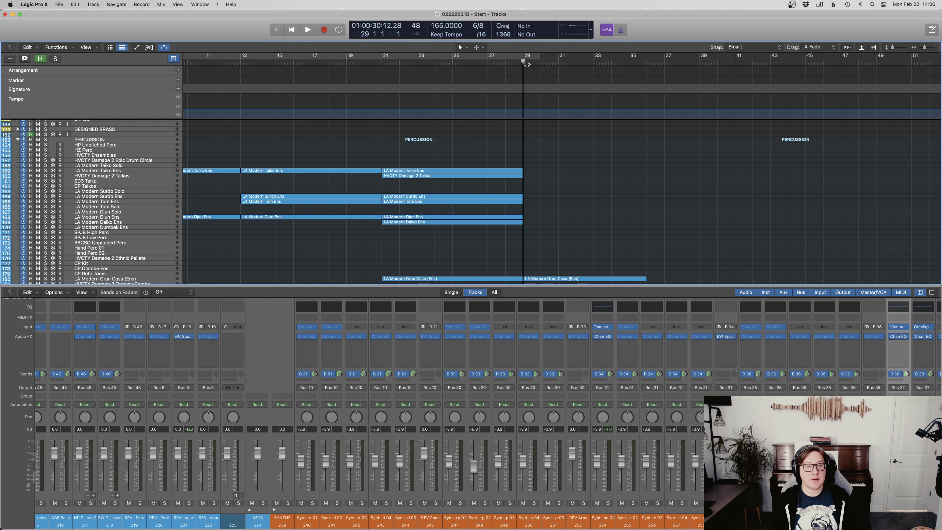
pyautogui.press('space')
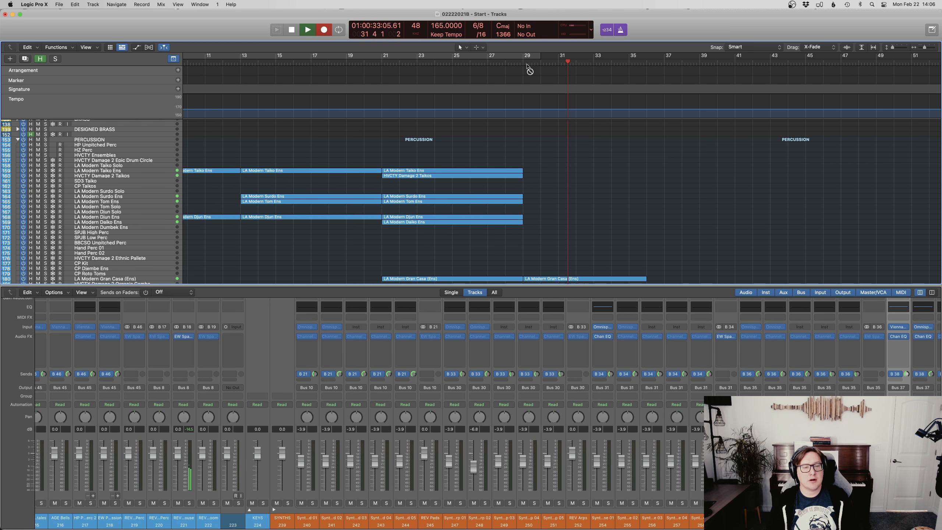
pyautogui.press('space')
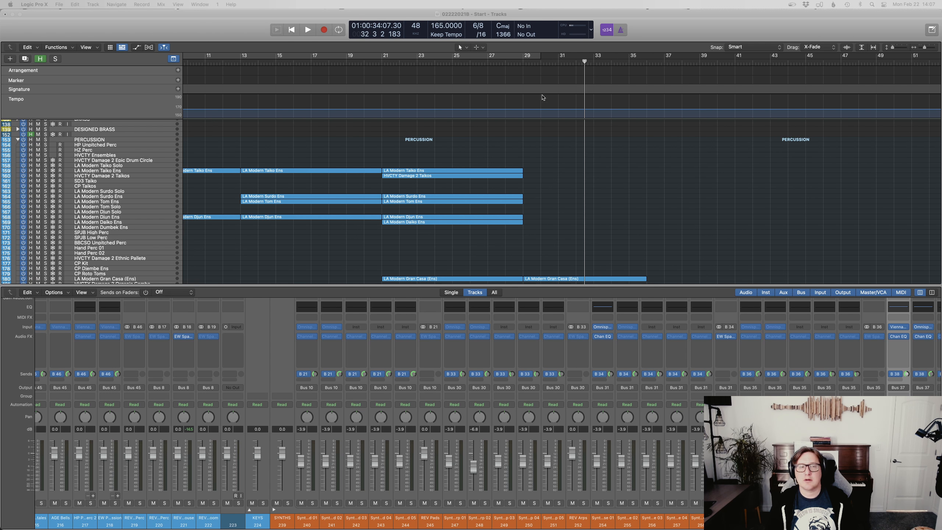
# Step: Play the arrangement from bar 27 to about bar 34
pyautogui.click(493, 64)
pyautogui.press('space')
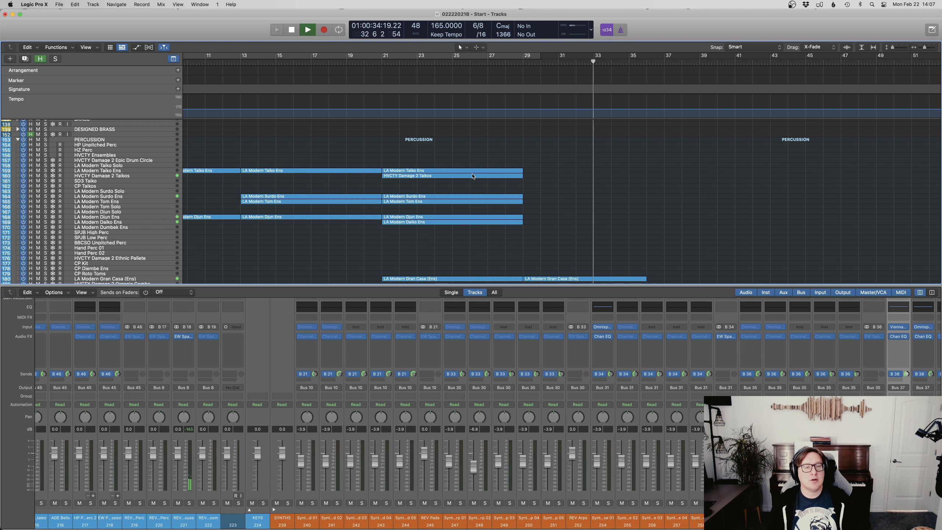
pyautogui.hscroll(1, 607, 221)
pyautogui.press('space')
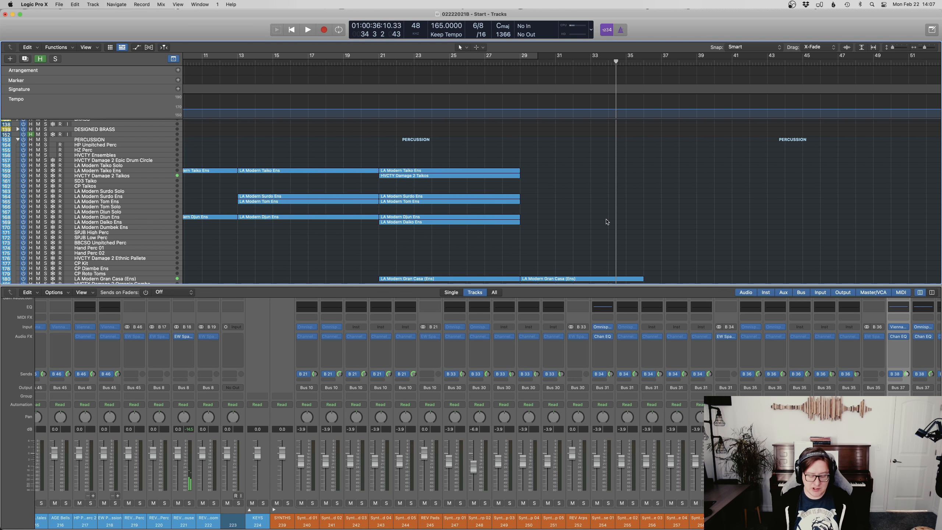
# Step: Find and select the Hand Perc 01 track in the percussion group with the mixer temporarily hidden
pyautogui.press('x')
pyautogui.scroll(-10, 601, 312)
pyautogui.scroll(15, 601, 313)
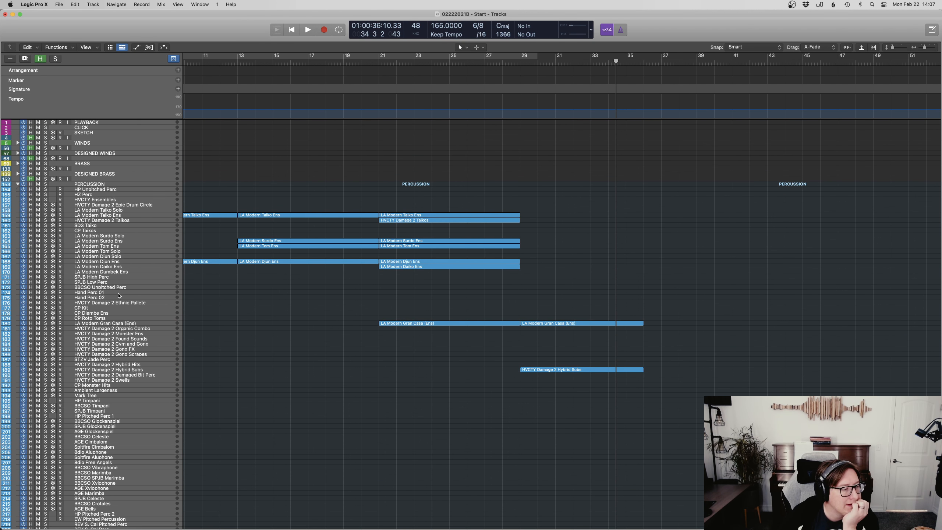
pyautogui.click(114, 293)
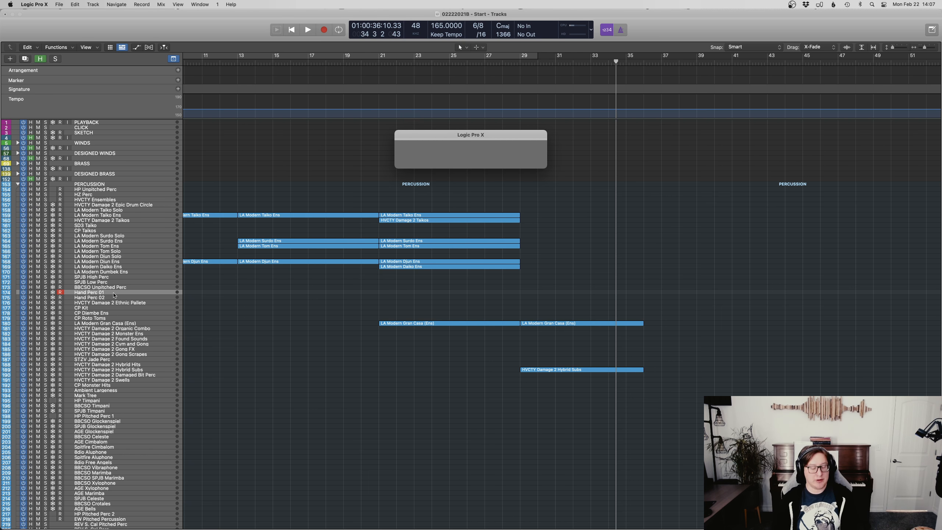
pyautogui.press('x')
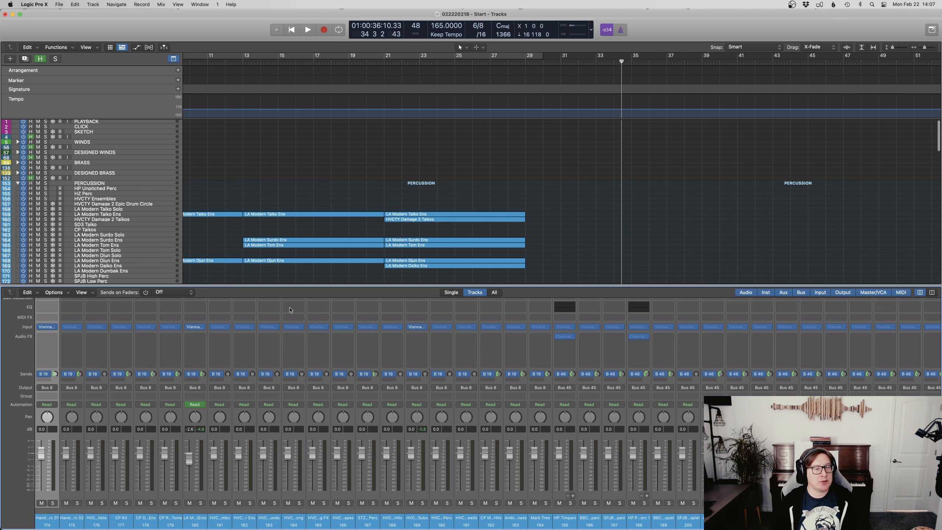
# Step: Connect Vienna Ensemble Pro on Hand Perc 01 to the Hand Perc 01 instance on server 192.168.2.18 and close the plug-in window
pyautogui.click(51, 327)
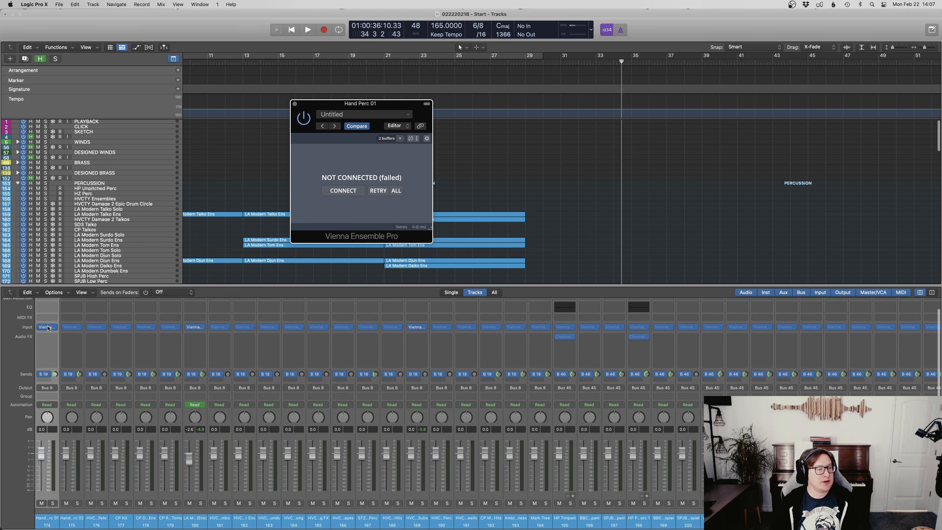
pyautogui.click(357, 191)
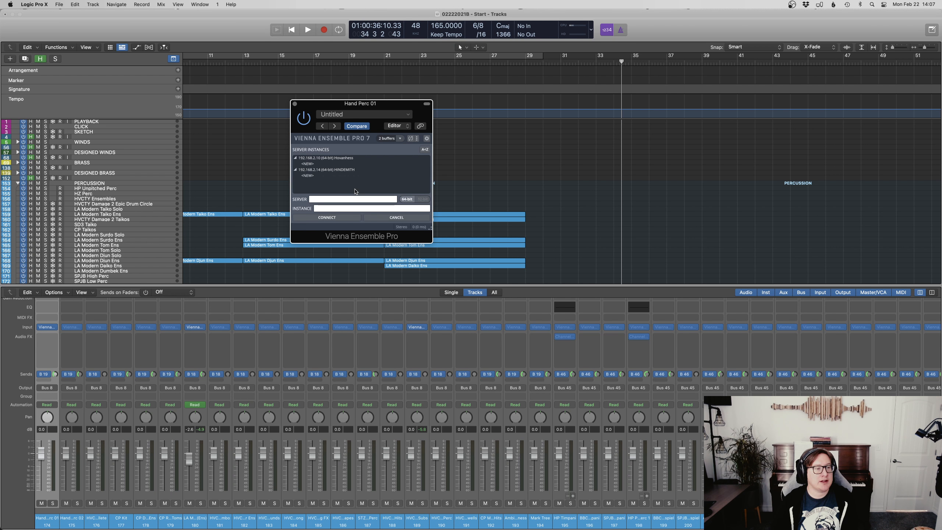
pyautogui.hotkey('ctrl', 'Up')
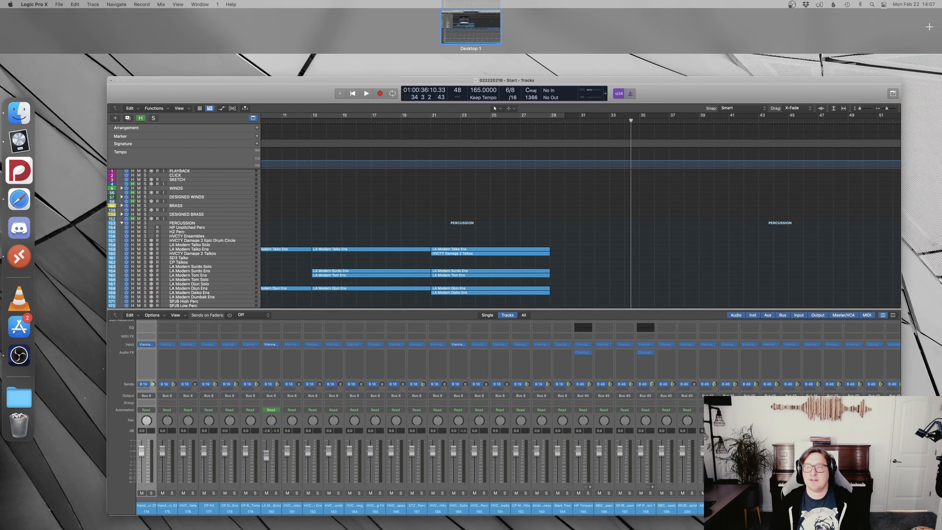
pyautogui.press('Escape')
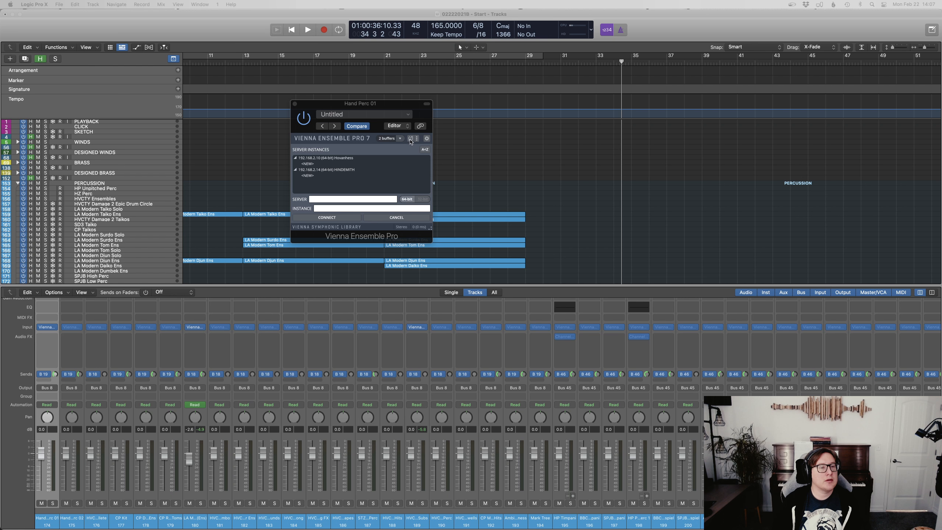
pyautogui.click(294, 104)
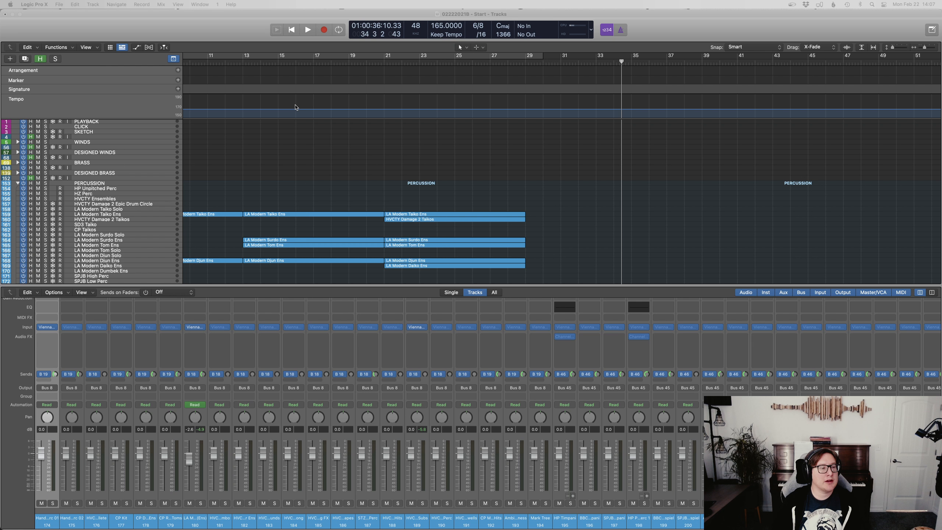
pyautogui.click(46, 326)
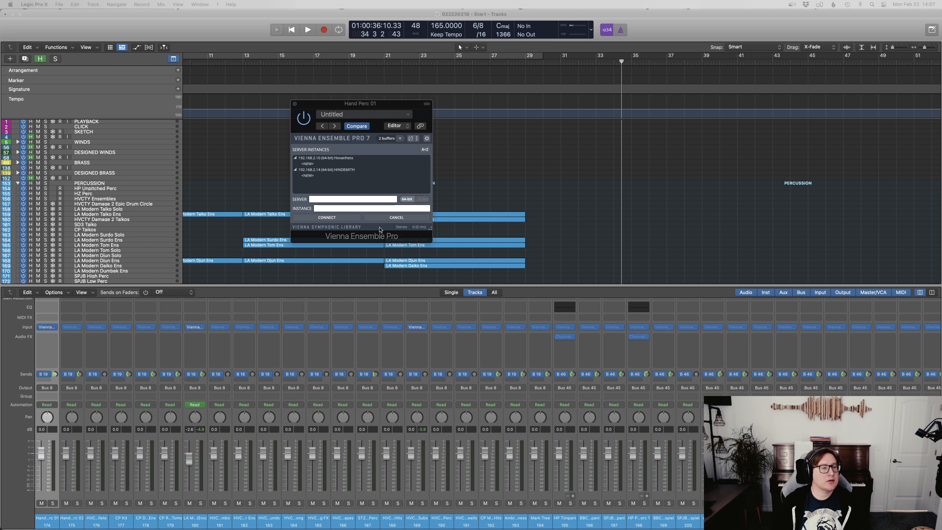
pyautogui.click(374, 203)
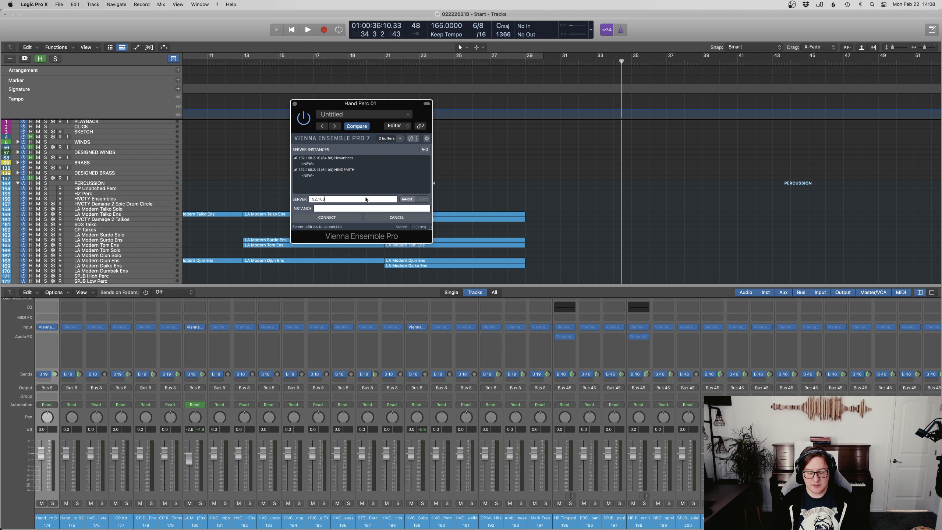
pyautogui.write('192.168.2.18')
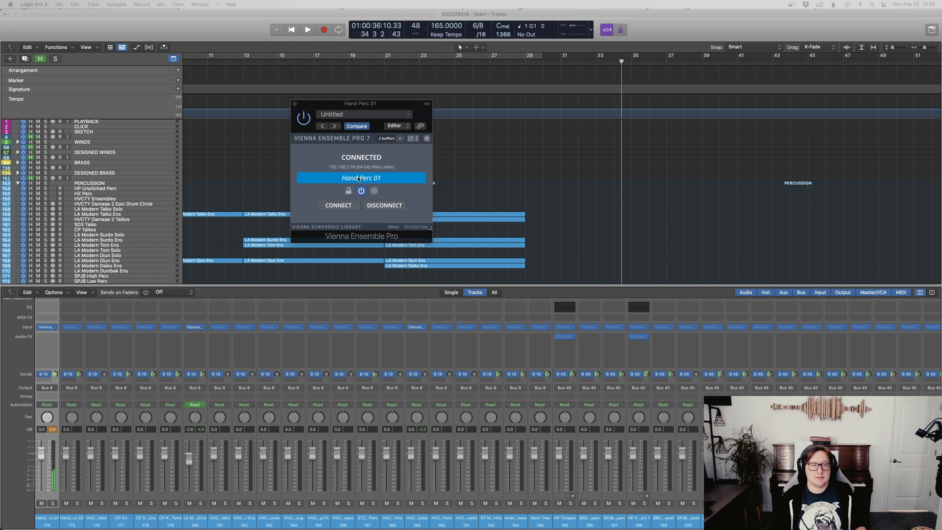
pyautogui.click(294, 104)
# Step: Play the arrangement from about bar 28 to bar 37 with Hand Perc 01 armed
pyautogui.scroll(-5, 482, 154)
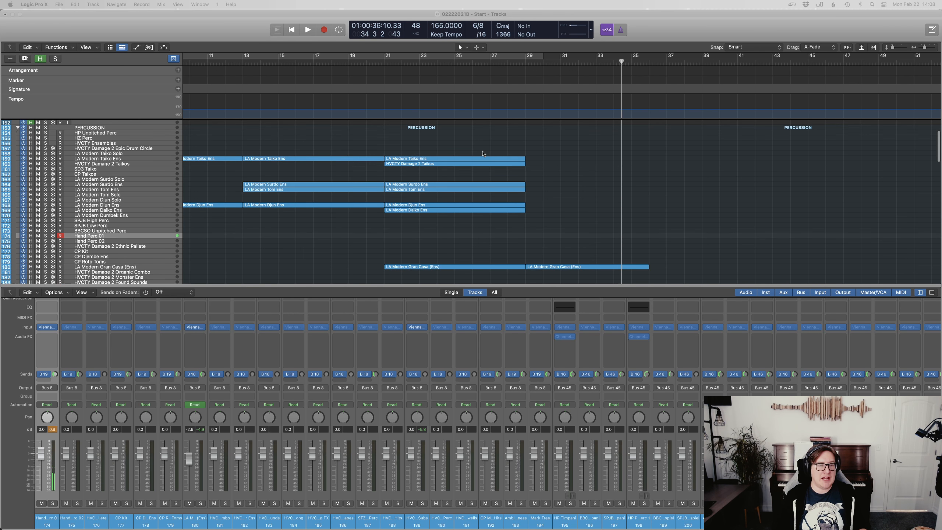
pyautogui.click(512, 68)
pyautogui.press('space')
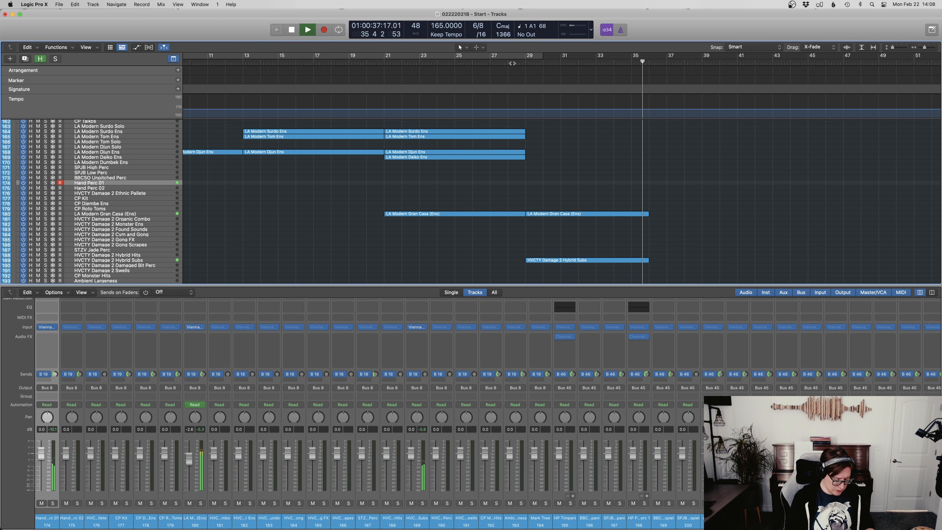
pyautogui.press('space')
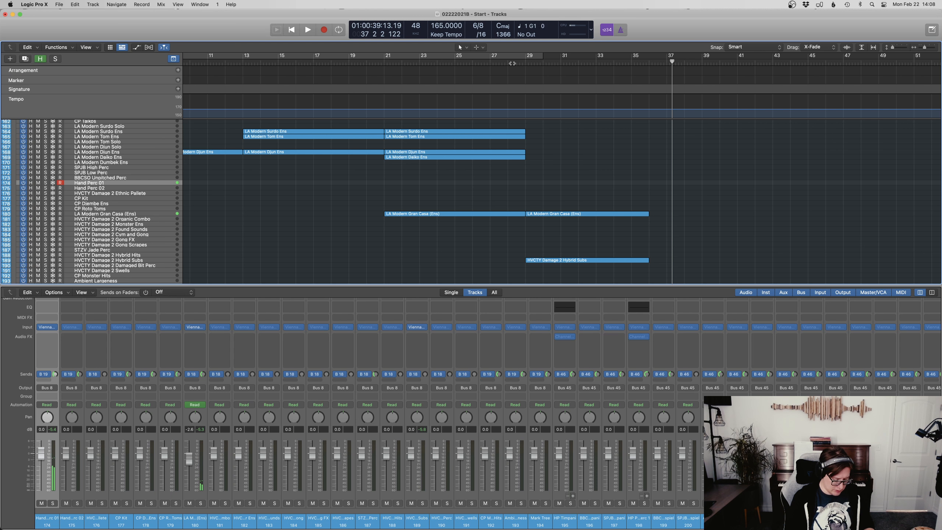
# Step: Record a hand percussion part on Hand Perc 01 from bar 29 to about bar 37
pyautogui.click(535, 63)
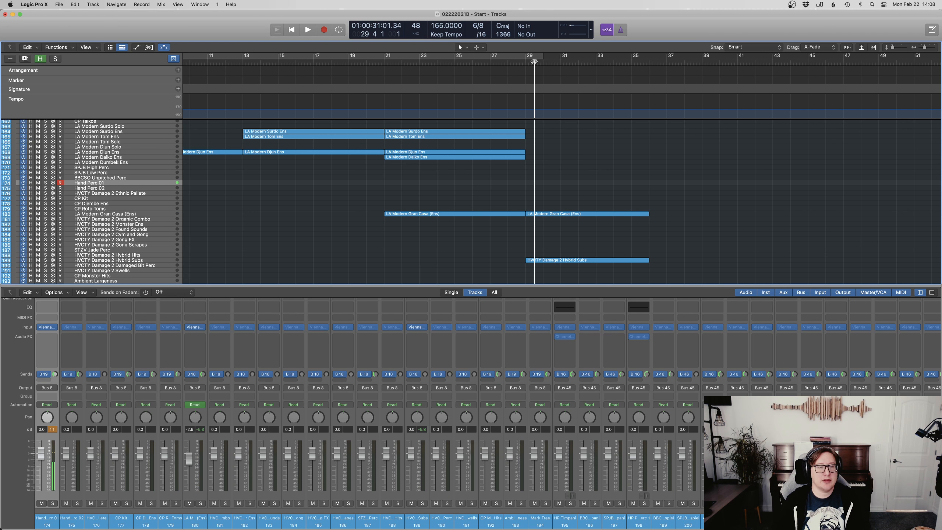
pyautogui.press('space')
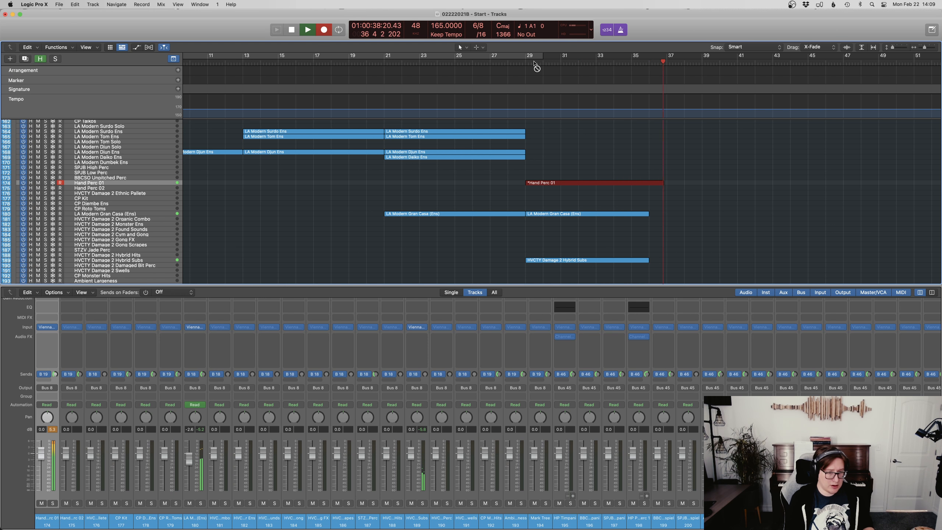
pyautogui.press('space')
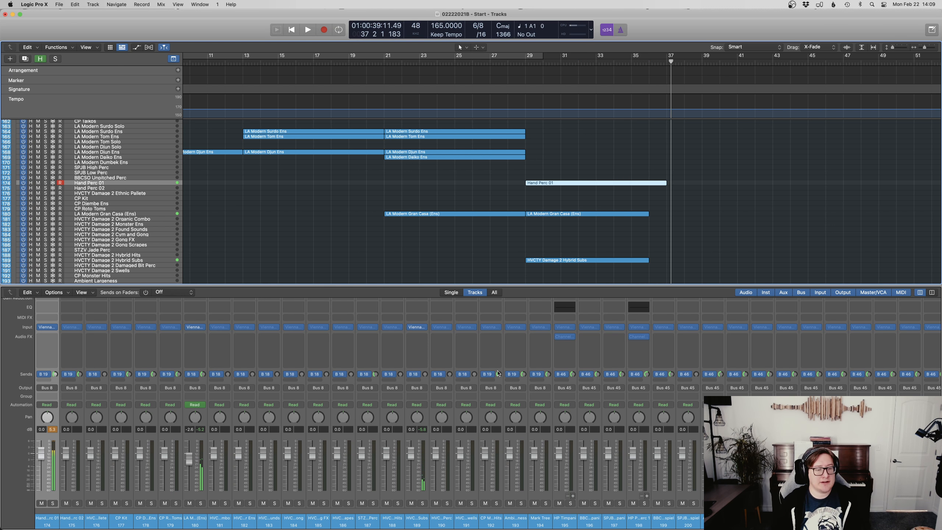
# Step: In the Hand Perc 01 region, delete the stray C2 note in bar 32 and transpose the B1 note beside it down seven semitones to E1
pyautogui.press('p')
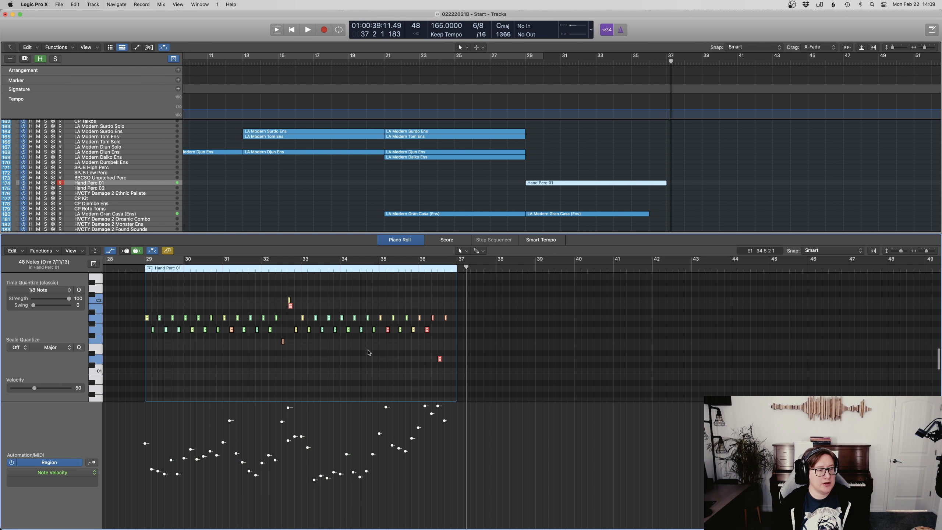
pyautogui.click(369, 353)
pyautogui.hscroll(-2, 341, 326)
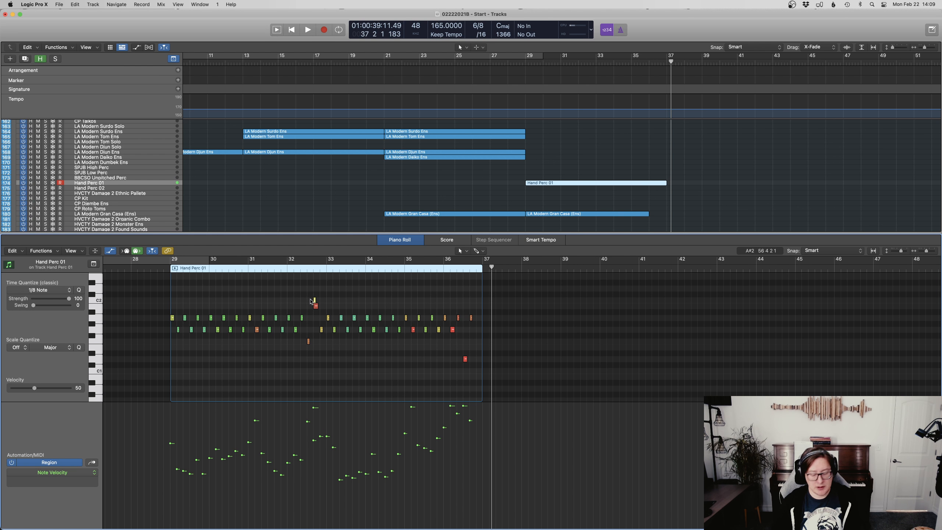
pyautogui.click(315, 305)
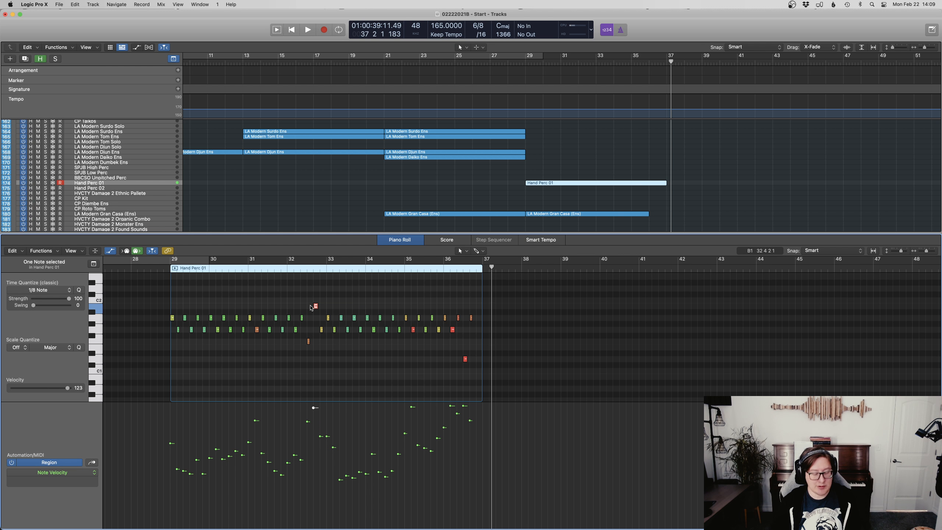
pyautogui.hotkey('alt', 'Down')
pyautogui.hotkey('alt', 'Down')
pyautogui.hotkey('alt', 'Down')
pyautogui.hotkey('alt', 'Down')
pyautogui.hotkey('alt', 'Down')
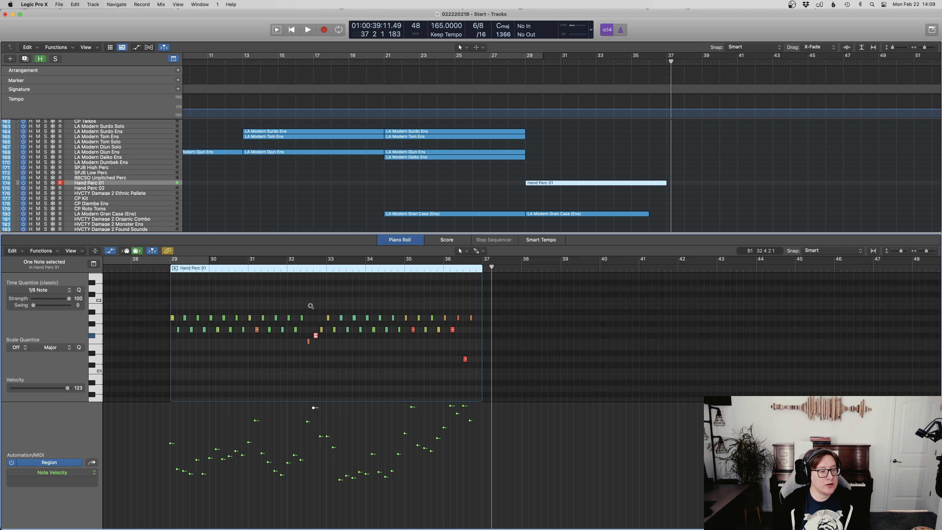
pyautogui.hotkey('alt', 'Down')
pyautogui.hotkey('alt', 'Down')
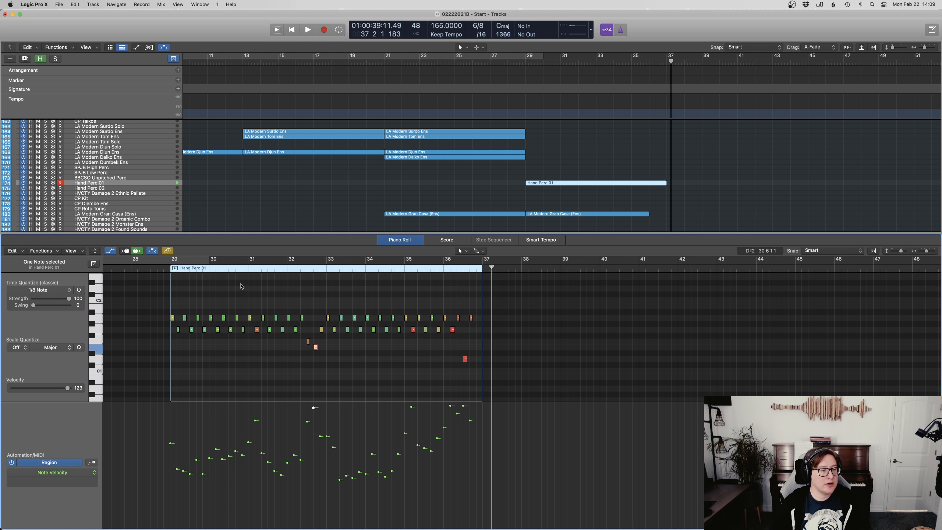
# Step: Play the region from its start and lower the velocity of the loud G1 note just after the bar 31 downbeat
pyautogui.click(161, 261)
pyautogui.press('space')
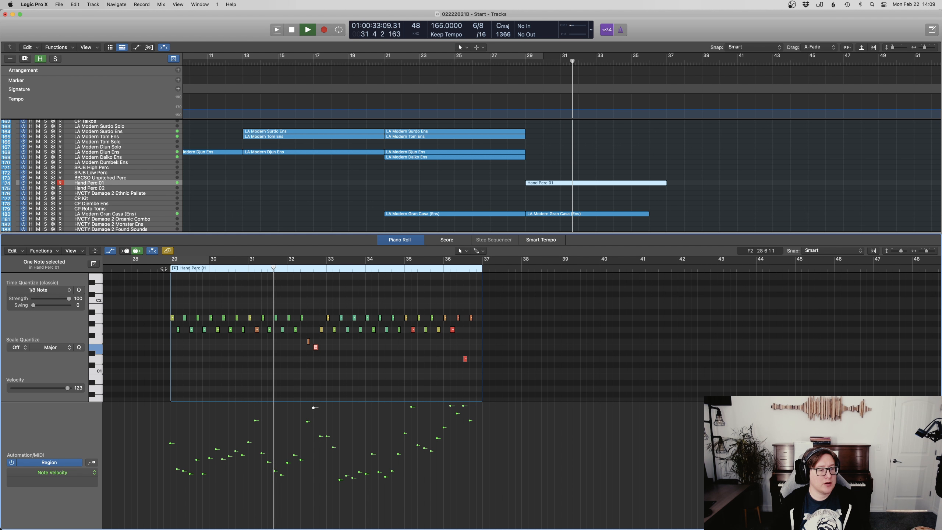
pyautogui.press('space')
pyautogui.click(258, 415)
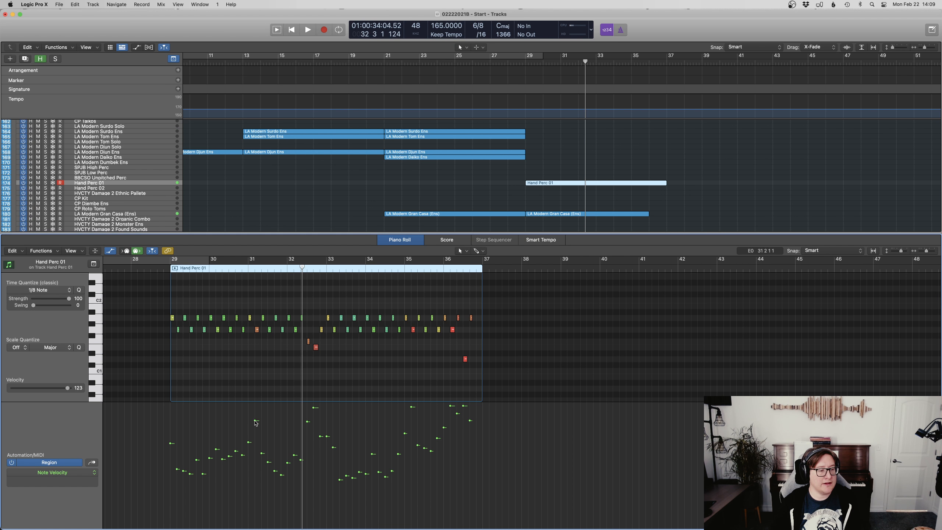
pyautogui.moveTo(256, 422); pyautogui.dragTo(255, 448)
pyautogui.click(251, 318)
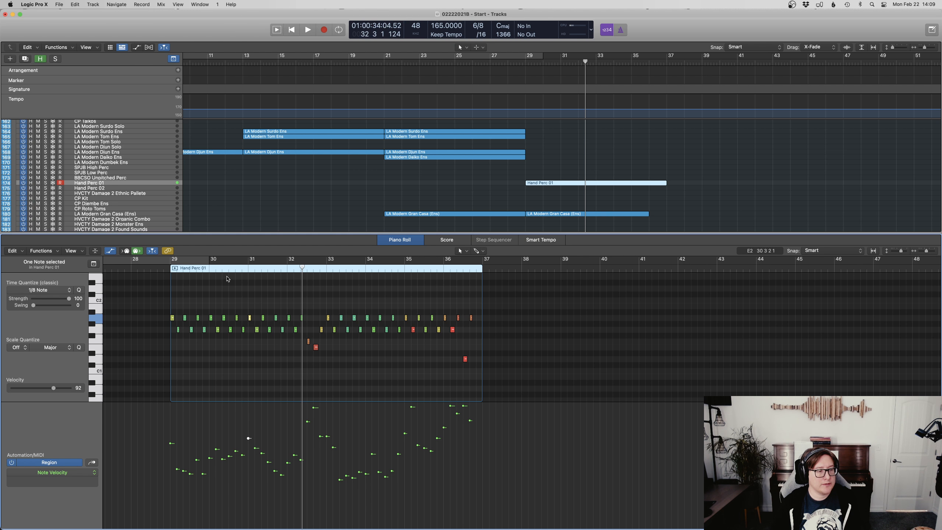
# Step: Play the region to about bar 35 and raise the velocity of the A1 note on the bar 33 downbeat to 127
pyautogui.press(',')
pyautogui.press(',')
pyautogui.press('space')
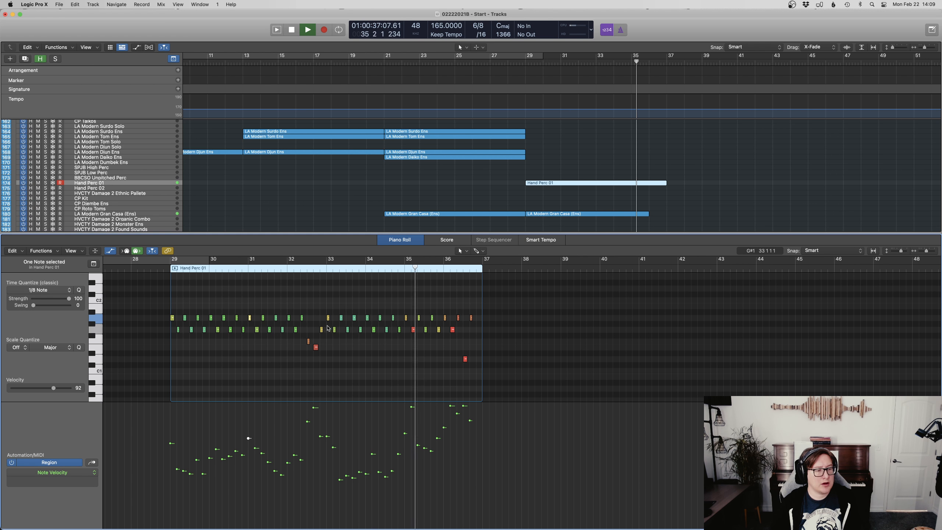
pyautogui.press('space')
pyautogui.click(327, 436)
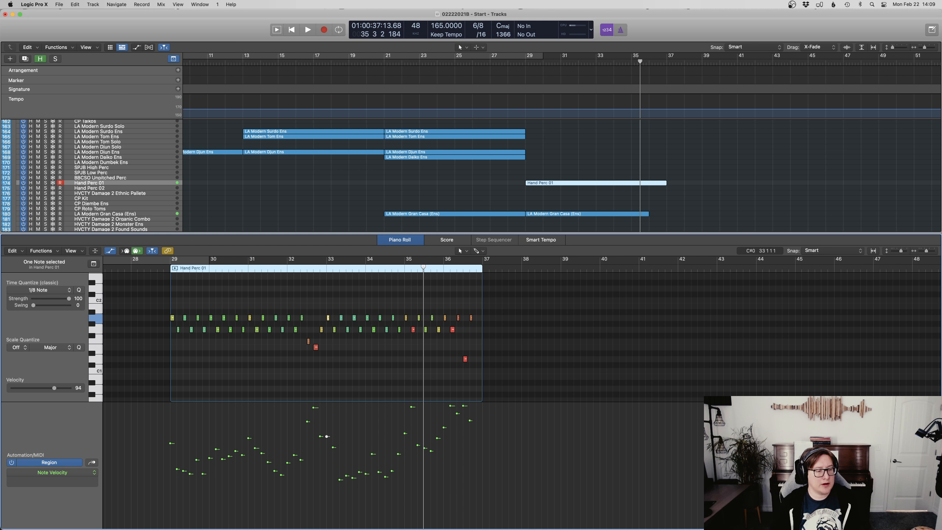
pyautogui.moveTo(327, 436); pyautogui.dragTo(327, 404)
# Step: Lower the velocity of the E1 note in bar 32 to about 110 and play from bar 32 to about bar 35
pyautogui.press('0')
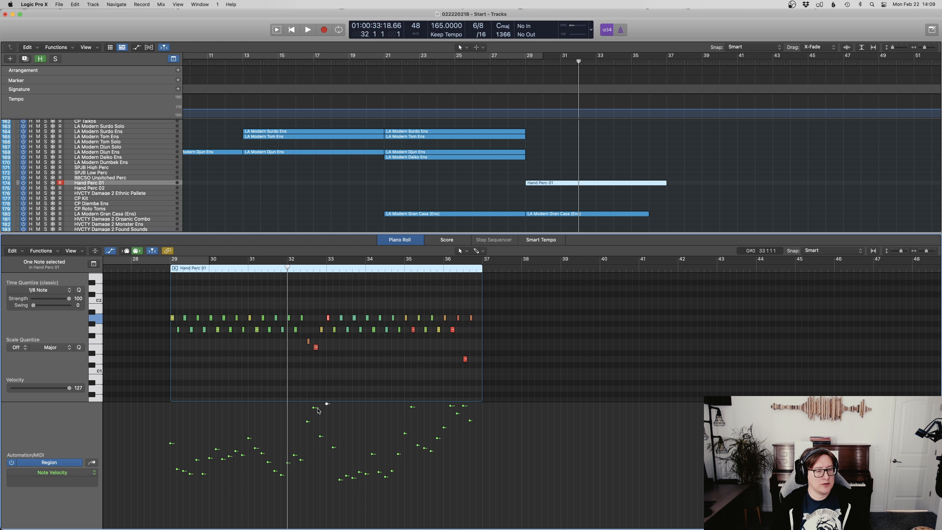
pyautogui.moveTo(315, 416); pyautogui.dragTo(315, 420)
pyautogui.press('space')
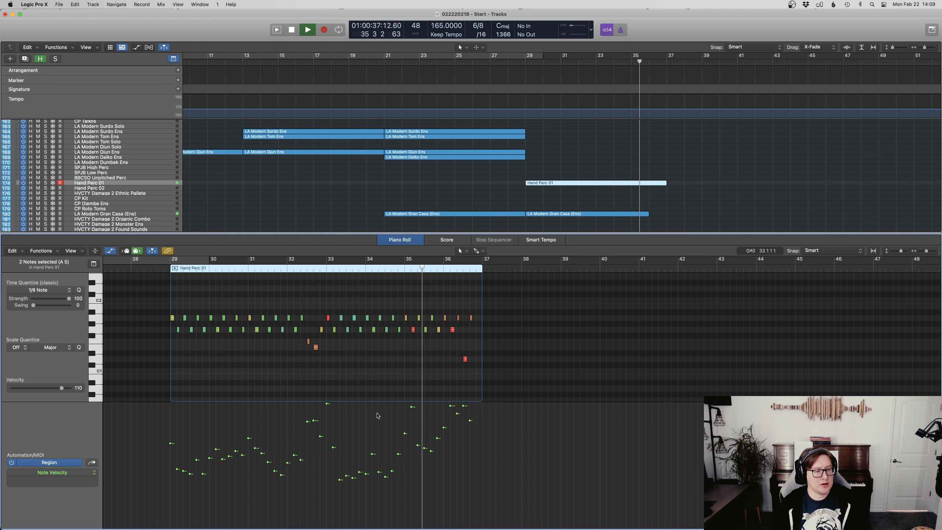
pyautogui.press('space')
# Step: Raise the bar 35 downbeat note's velocity to 114, lower the following note's velocity, and play through to bar 37
pyautogui.moveTo(405, 434)
pyautogui.mouseDown()
pyautogui.moveTo(405, 416)
pyautogui.moveTo(412, 432)
pyautogui.mouseUp()
pyautogui.click(375, 270)
pyautogui.press('space')
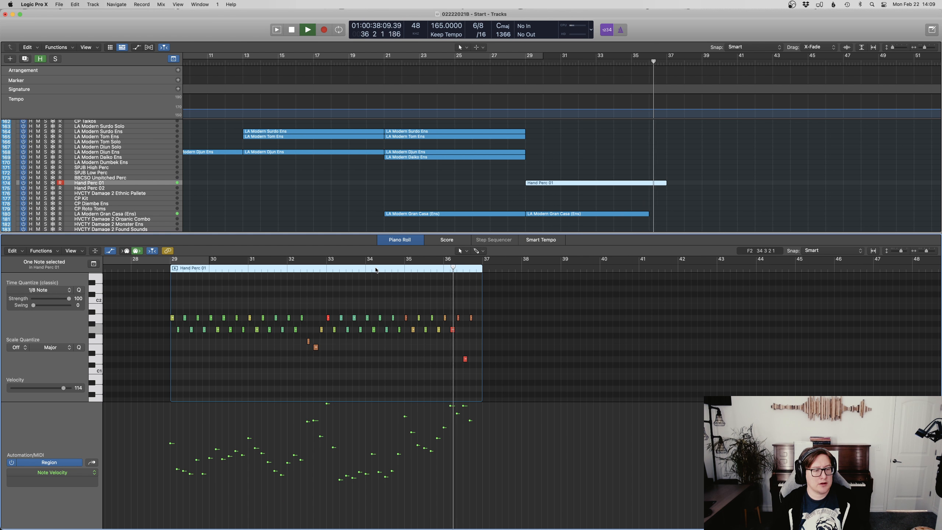
pyautogui.press('space')
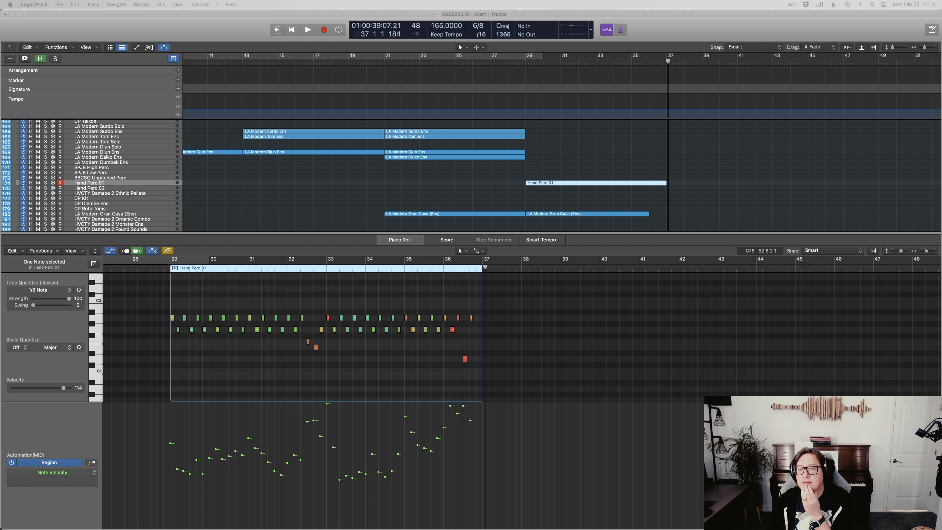
# Step: Play the arrangement twice from bar 28 to about bar 37 with the Hand Perc 01 region deselected
pyautogui.click(508, 63)
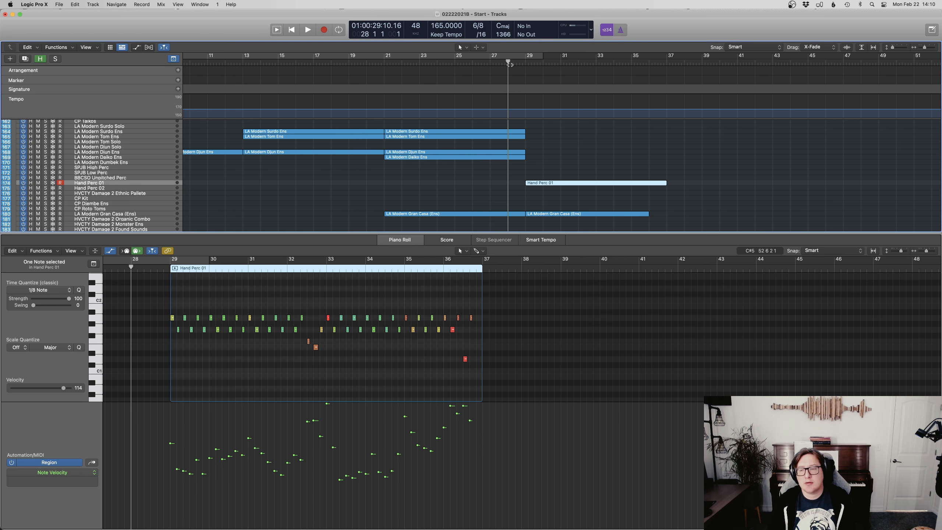
pyautogui.press('space')
pyautogui.click(585, 160)
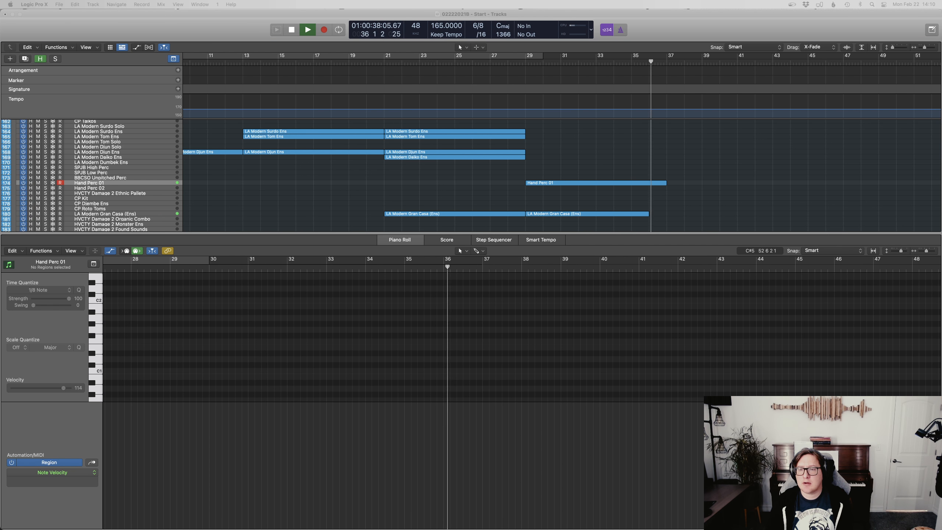
pyautogui.press('space')
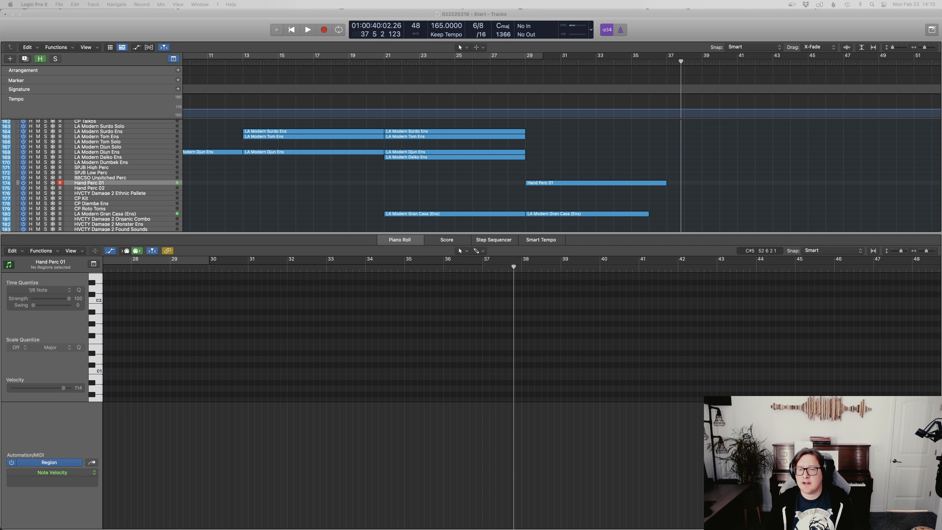
pyautogui.click(517, 63)
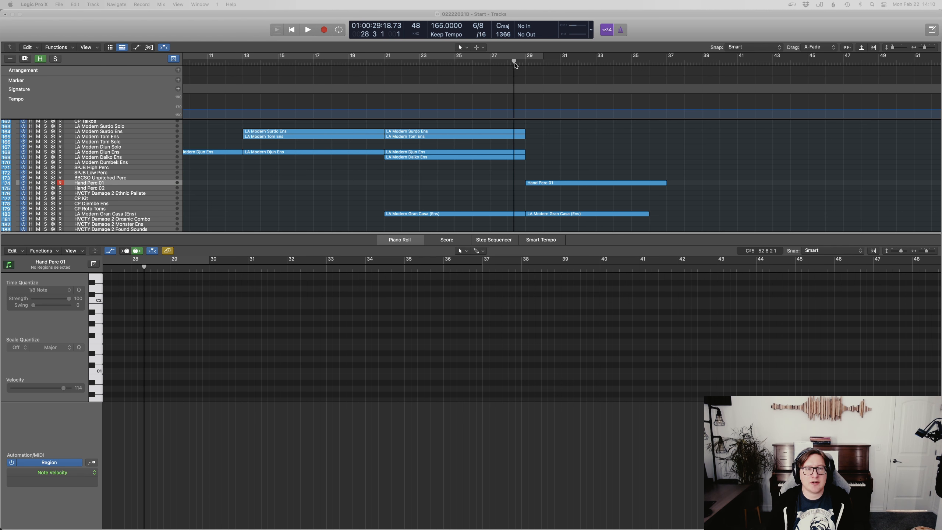
pyautogui.press('space')
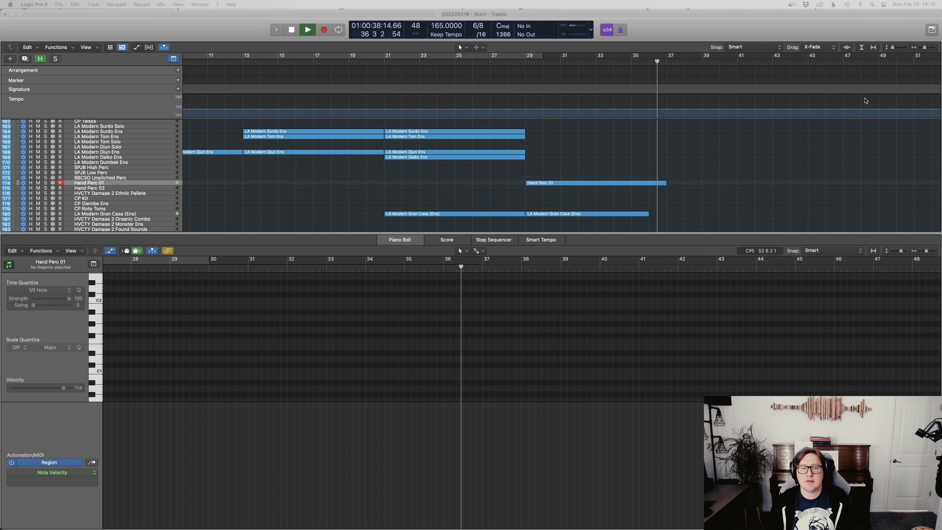
pyautogui.press('space')
# Step: Split the Hand Perc 01 region at bar 36 and delete the leftover piece after the split
pyautogui.click(643, 64)
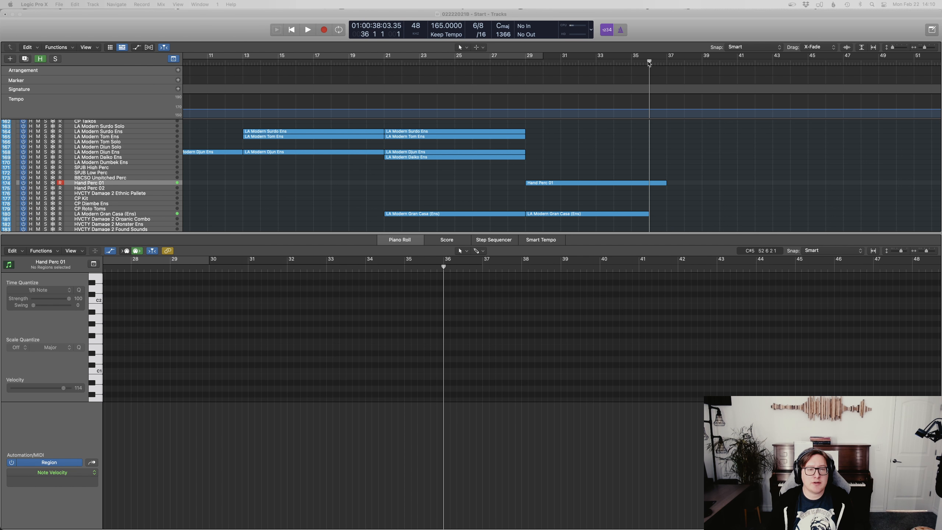
pyautogui.click(659, 182)
pyautogui.scroll(-4, 666, 177)
pyautogui.scroll(3, 666, 176)
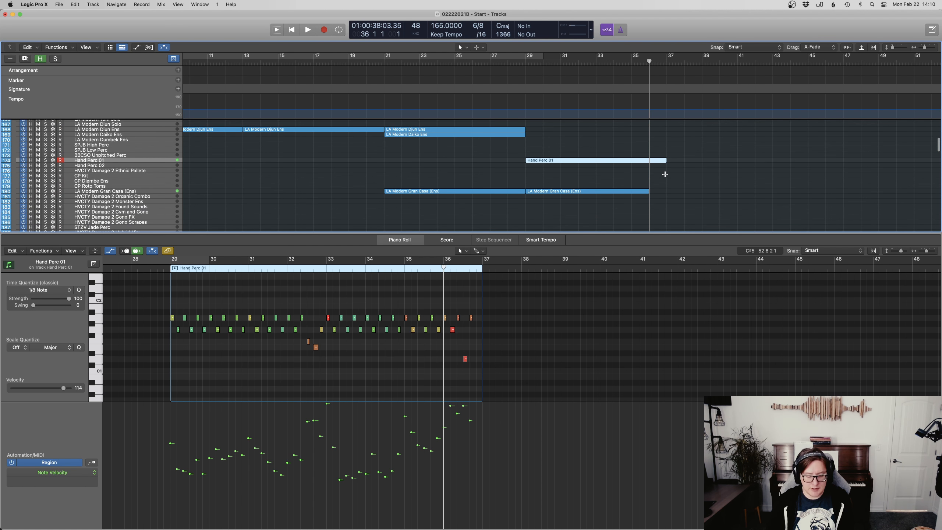
pyautogui.press('super+t')
pyautogui.click(662, 161)
pyautogui.press('Delete')
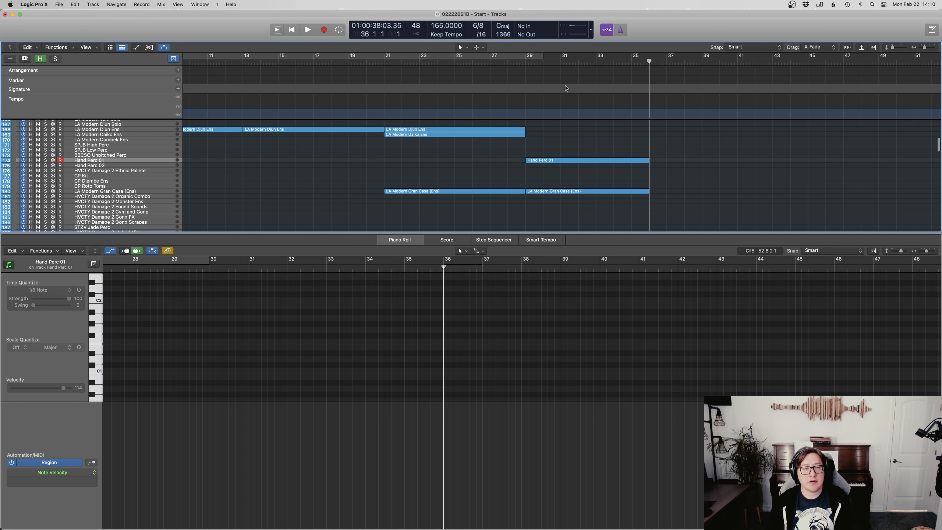
# Step: Play the arrangement from about bar 28 to bar 36 with the note editor closed
pyautogui.doubleClick(510, 62)
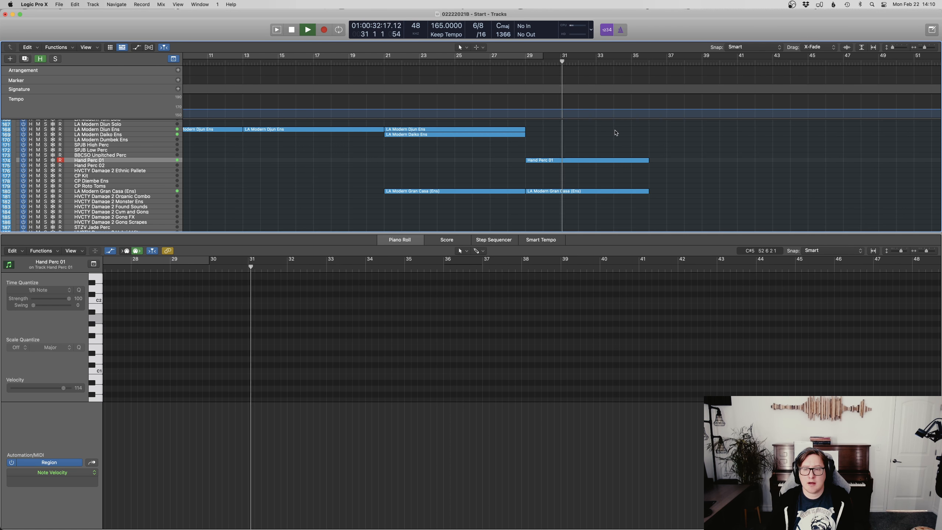
pyautogui.scroll(3, 653, 145)
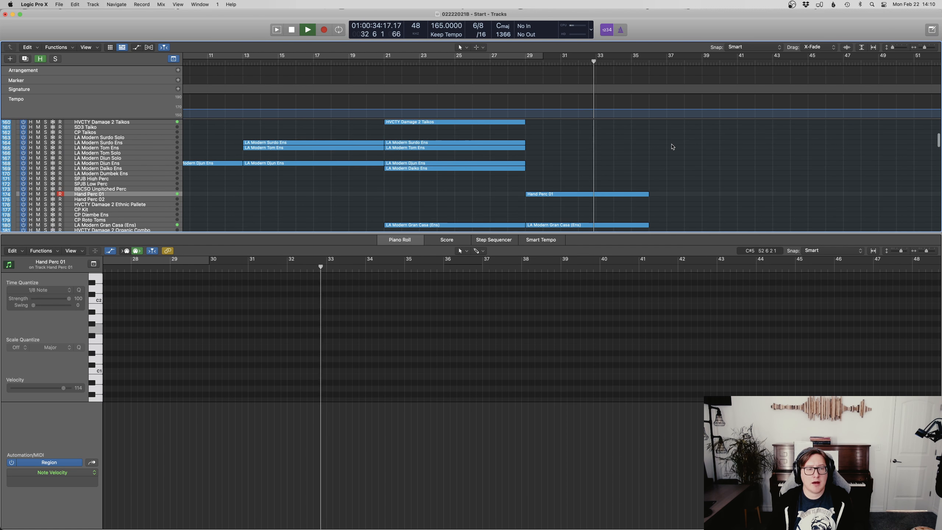
pyautogui.press('e')
pyautogui.scroll(6, 675, 147)
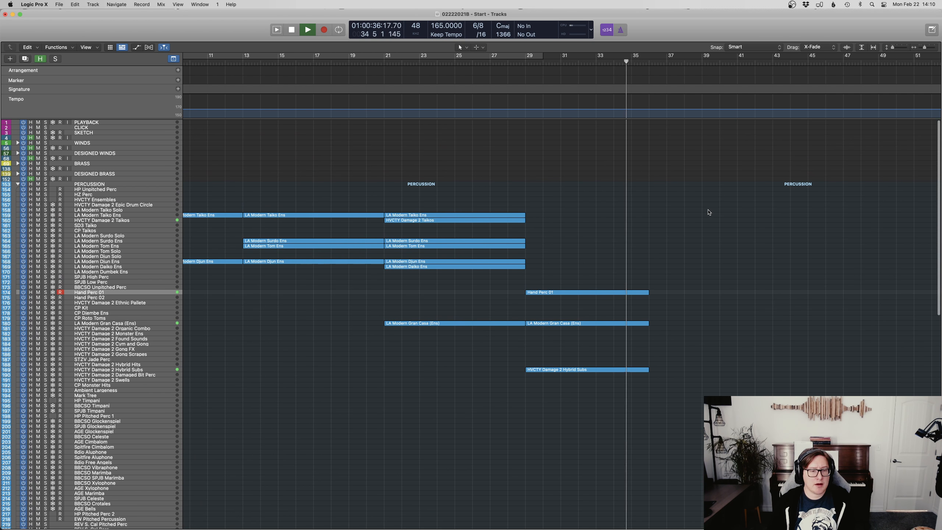
pyautogui.press('space')
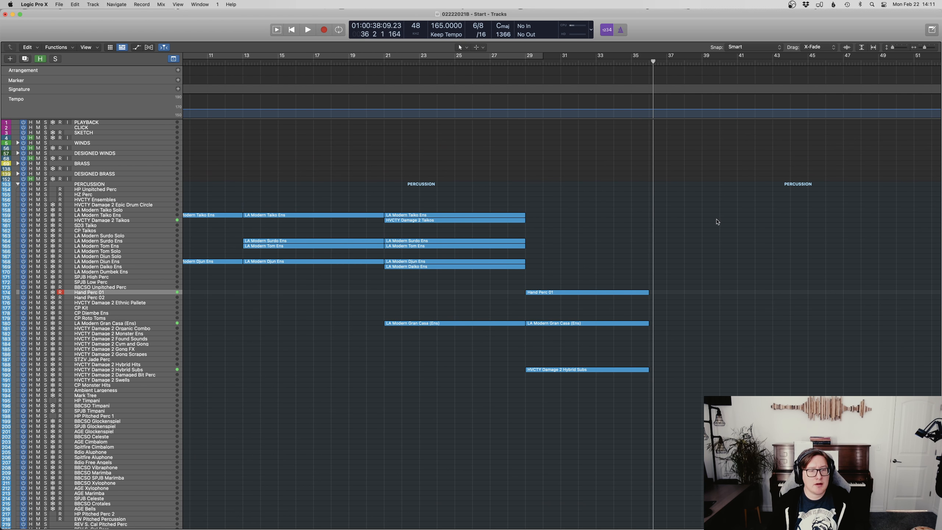
# Step: Join the LA Modern Taiko Ens regions between bars 5 and 13 into one, and likewise the LA Modern Djun Ens regions
pyautogui.hscroll(-5, 449, 293)
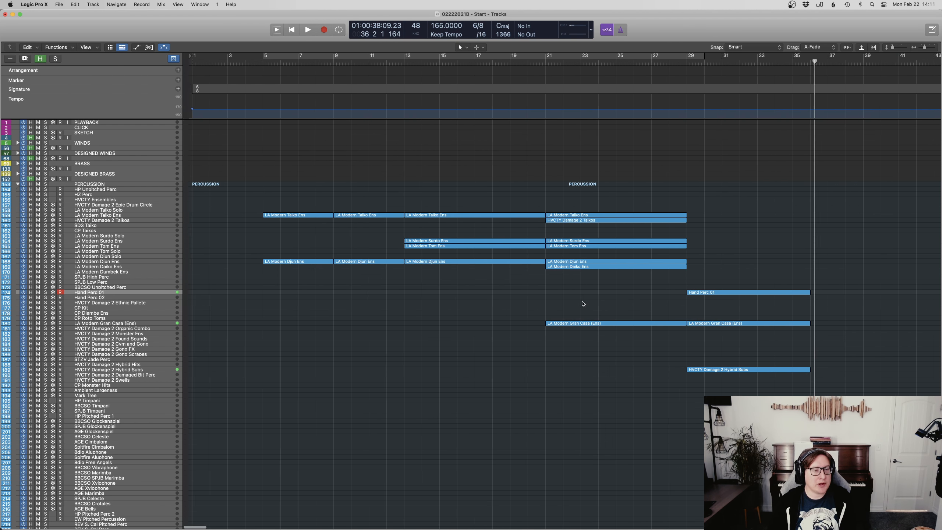
pyautogui.moveTo(637, 295); pyautogui.dragTo(292, 202)
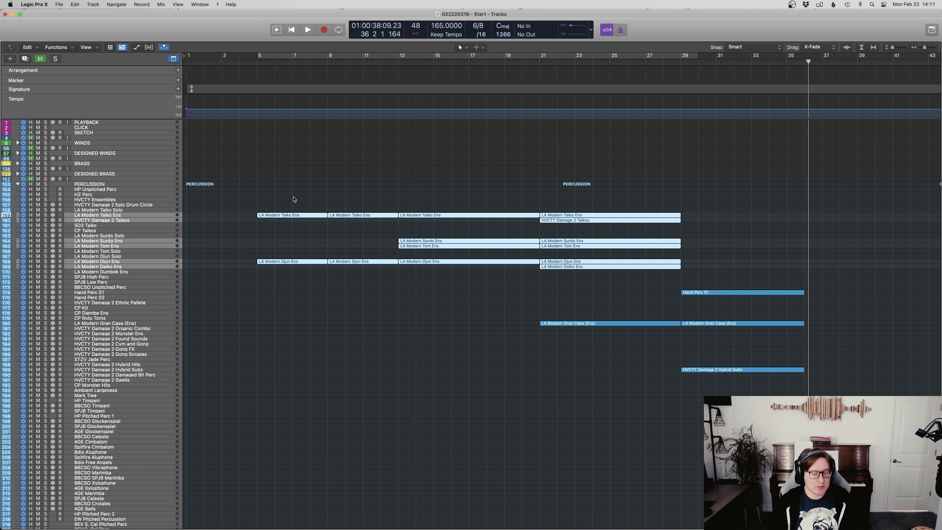
pyautogui.moveTo(342, 270); pyautogui.dragTo(314, 213)
pyautogui.press('cmd+j')
pyautogui.press('cmd+j')
# Step: Copy the taiko, surdo, tom, djun and daiko regions from bars 5 to 29 and paste them at bar 36
pyautogui.moveTo(582, 290); pyautogui.dragTo(353, 189)
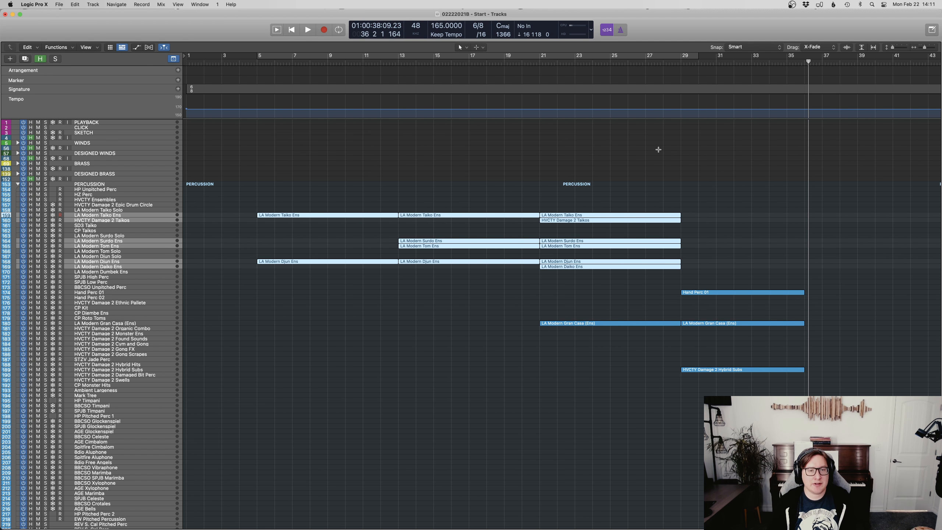
pyautogui.hscroll(4, 658, 151)
pyautogui.hscroll(5, 660, 159)
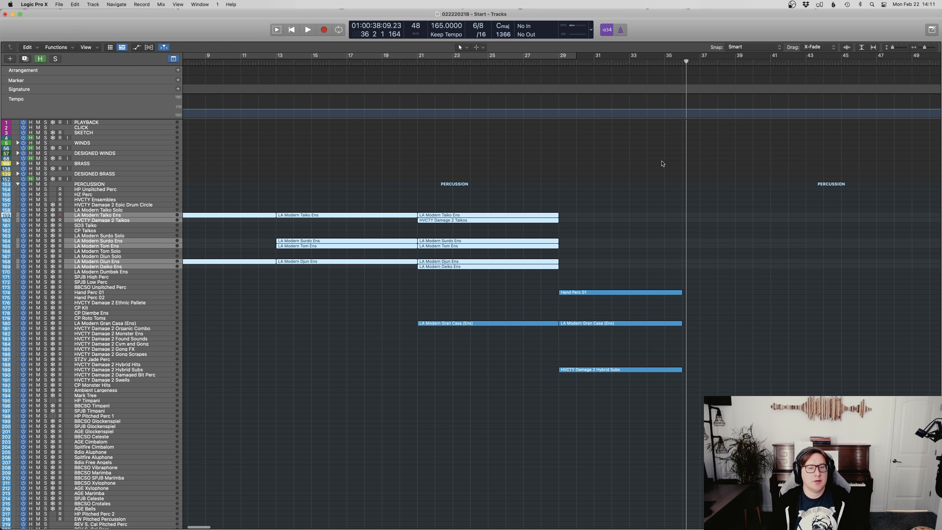
pyautogui.click(637, 63)
pyautogui.press('super+v')
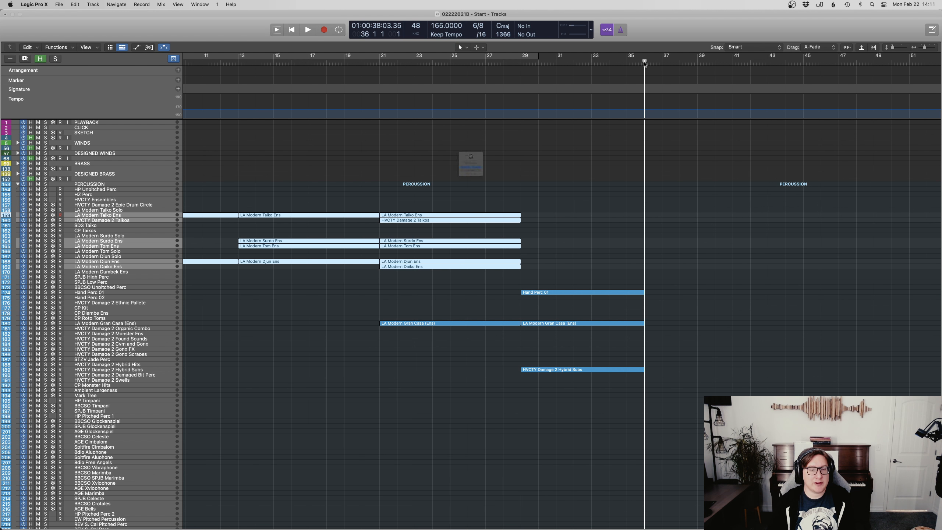
pyautogui.click(467, 190)
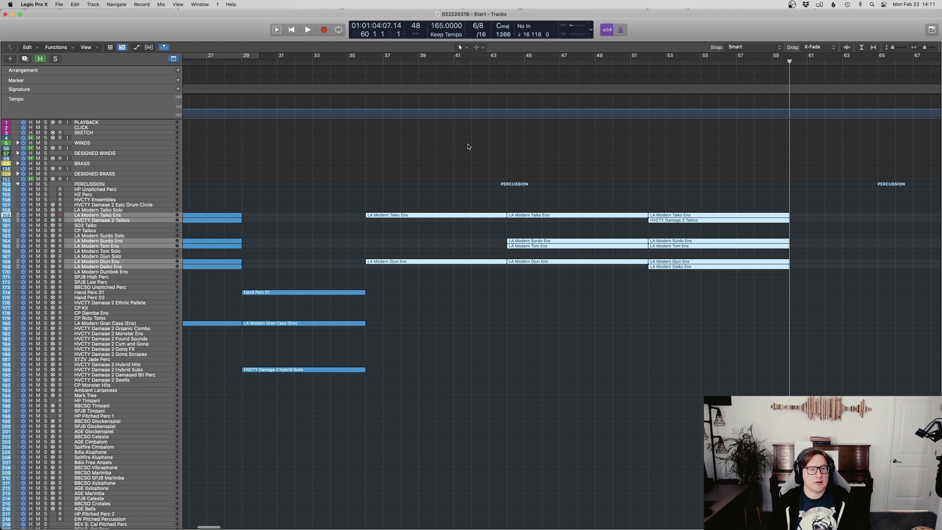
# Step: Play from about bar 33 through the transition into the pasted percussion at bar 36
pyautogui.hscroll(-4, 468, 146)
pyautogui.click(382, 67)
pyautogui.press('space')
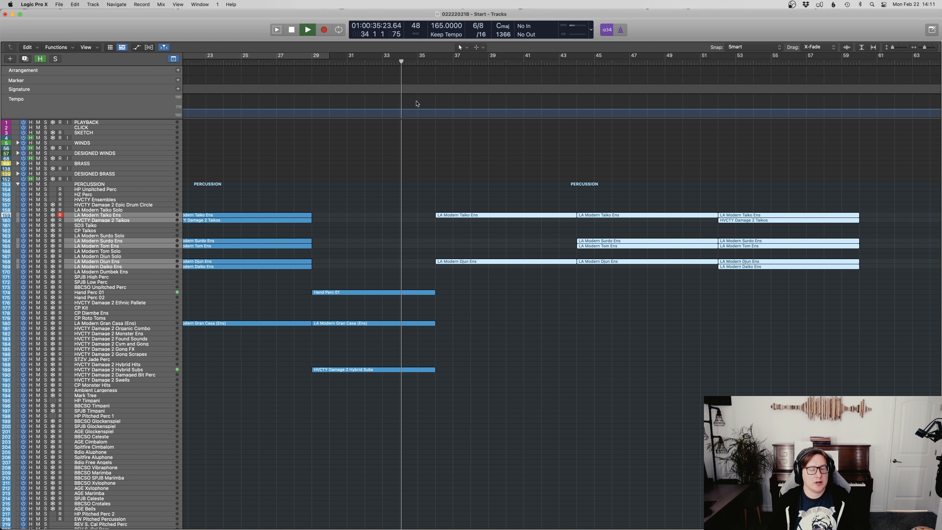
pyautogui.click(489, 397)
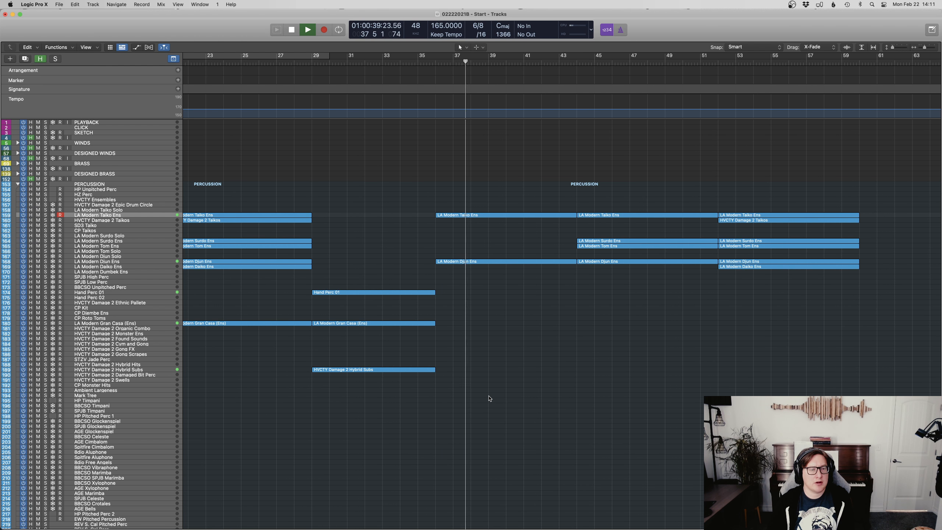
pyautogui.hscroll(-6, 497, 382)
pyautogui.press('space')
# Step: Record a single hit on the LA Modern Gran Casa (Ens) track at bar 36 and check its note in the Piano Roll
pyautogui.moveTo(536, 340); pyautogui.dragTo(526, 324)
pyautogui.moveTo(559, 62); pyautogui.dragTo(549, 62)
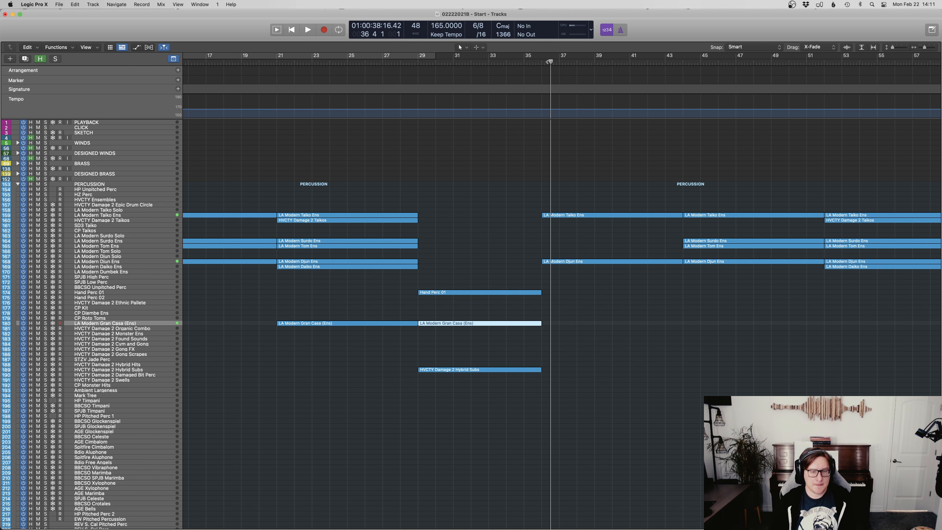
pyautogui.press('space')
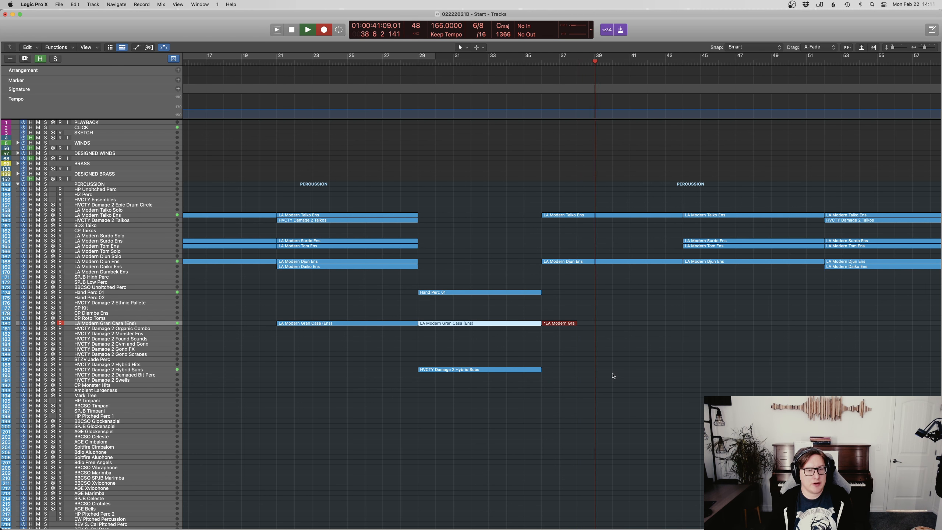
pyautogui.press('space')
pyautogui.press('p')
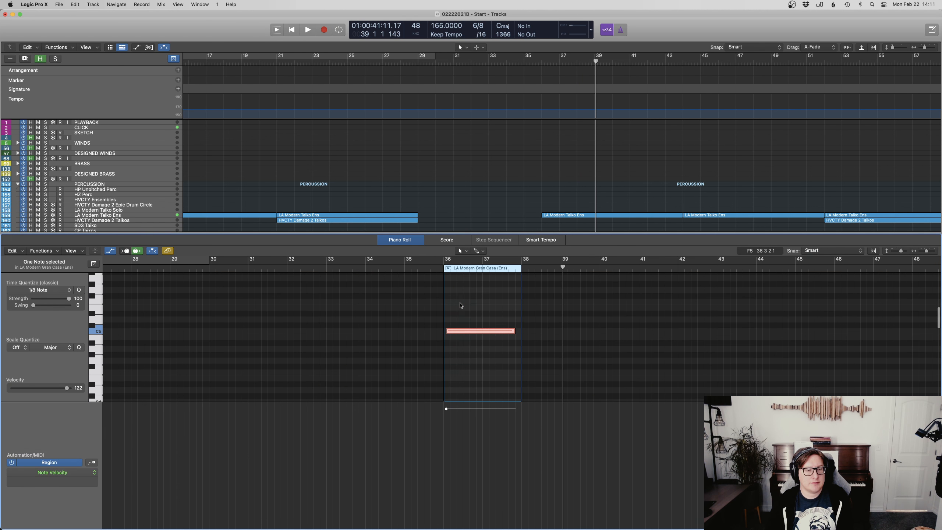
pyautogui.press('p')
# Step: Record a sub hit on the HVCTY Damage 2 Hybrid Subs track from bar 36 and check it in the Piano Roll
pyautogui.click(536, 292)
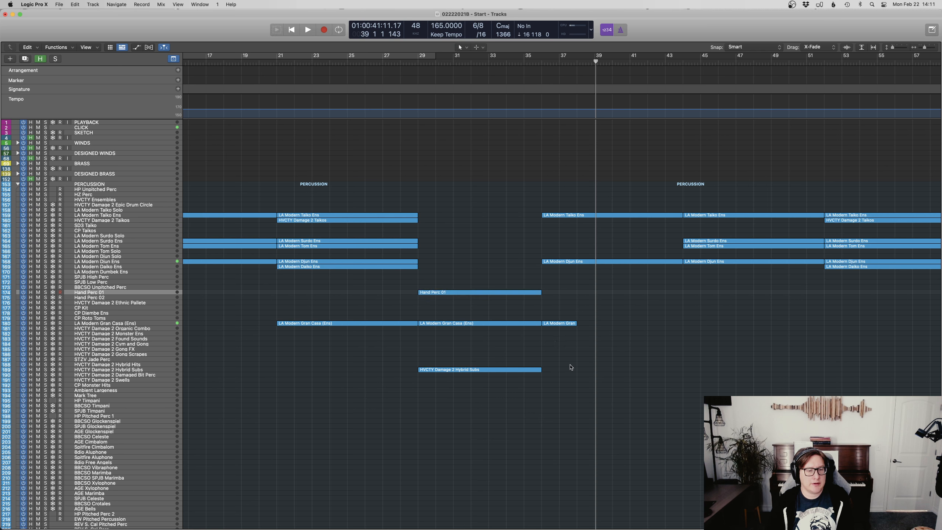
pyautogui.click(519, 370)
pyautogui.click(542, 60)
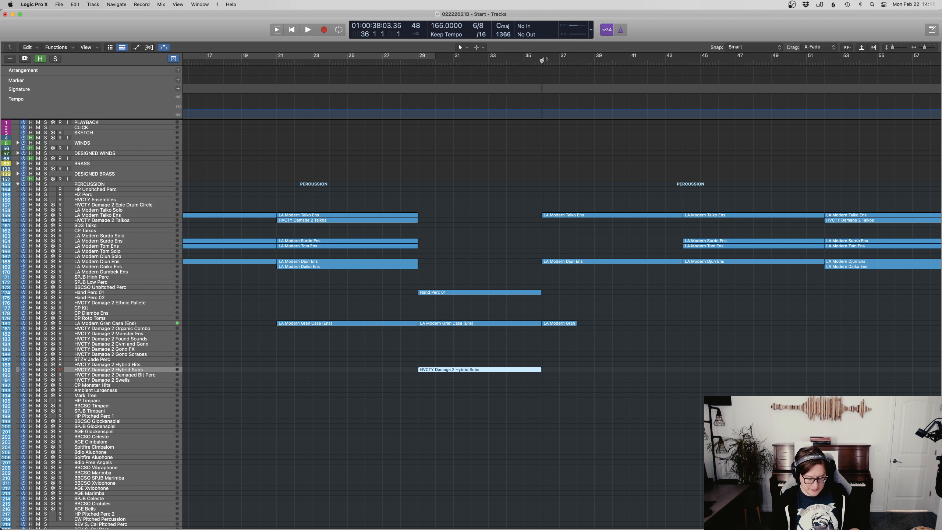
pyautogui.press('r')
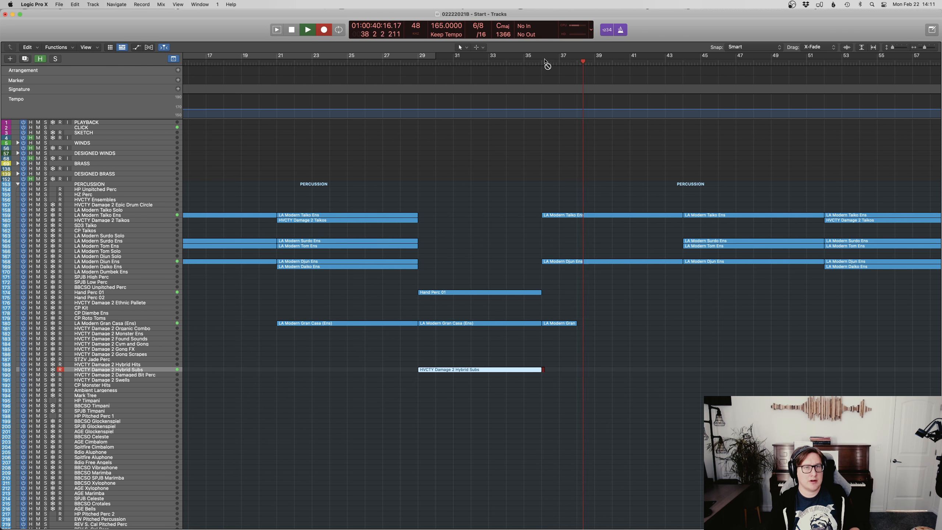
pyautogui.press('space')
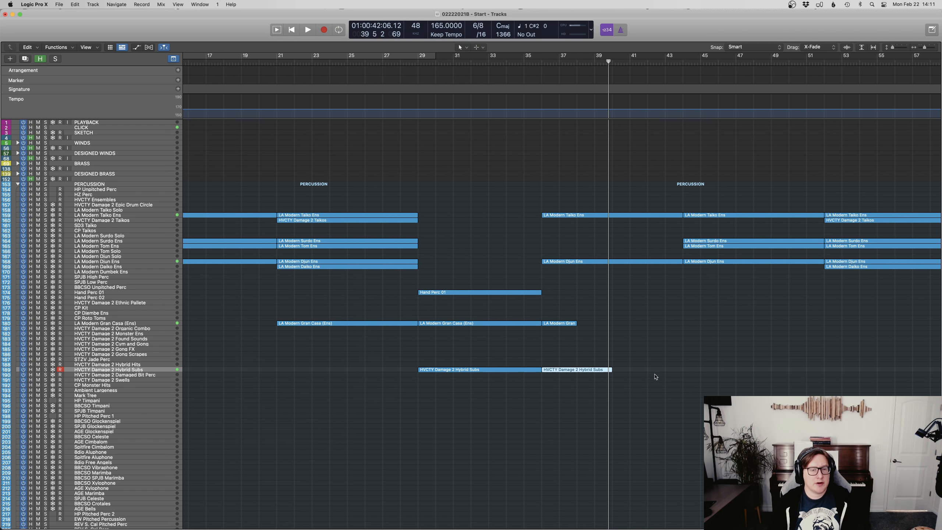
pyautogui.press('p')
pyautogui.press('p')
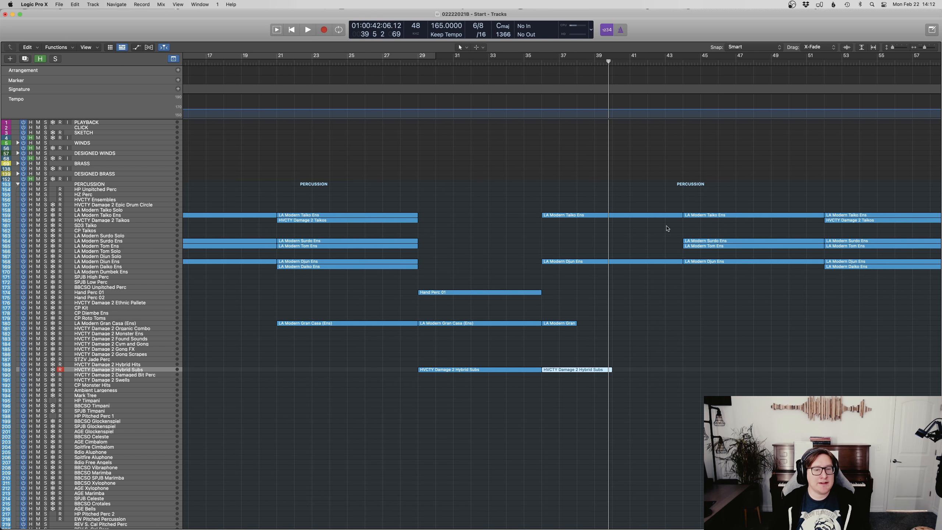
# Step: Play from bar 35 to about bar 42 with all regions deselected
pyautogui.click(679, 327)
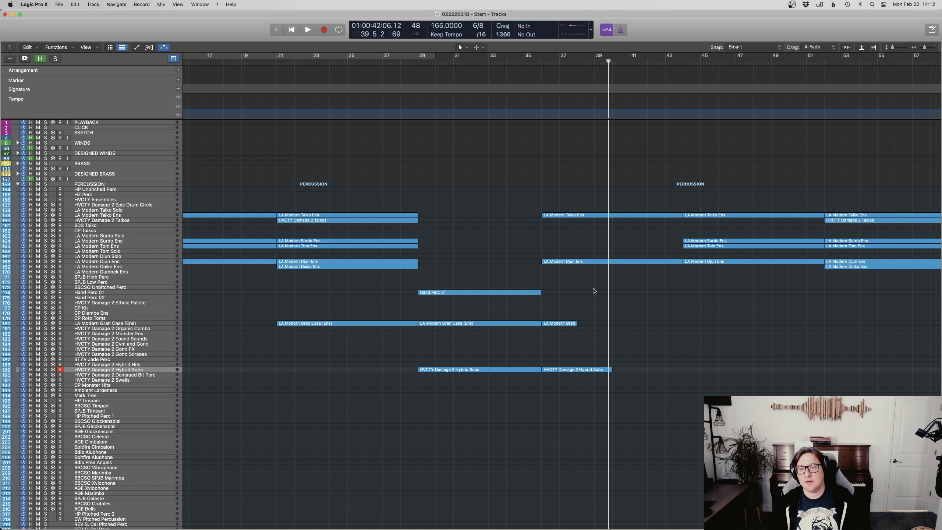
pyautogui.click(523, 62)
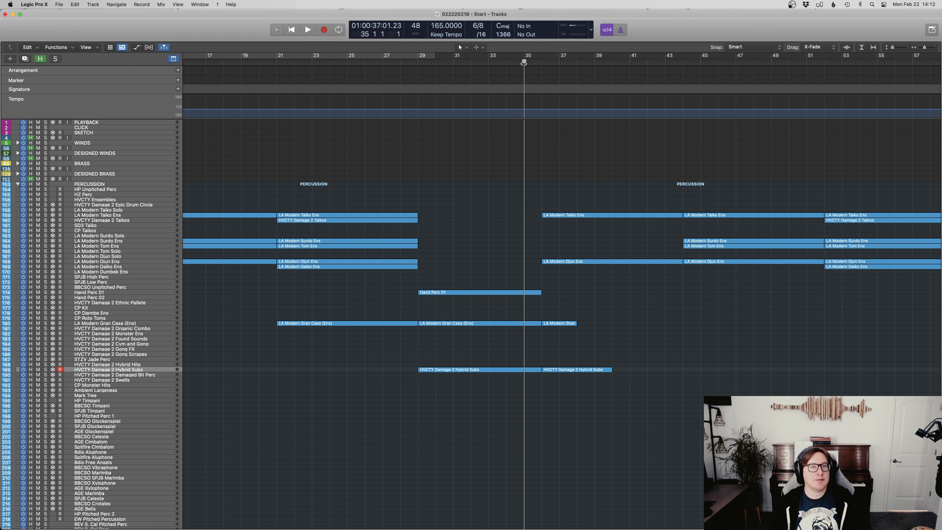
pyautogui.press('space')
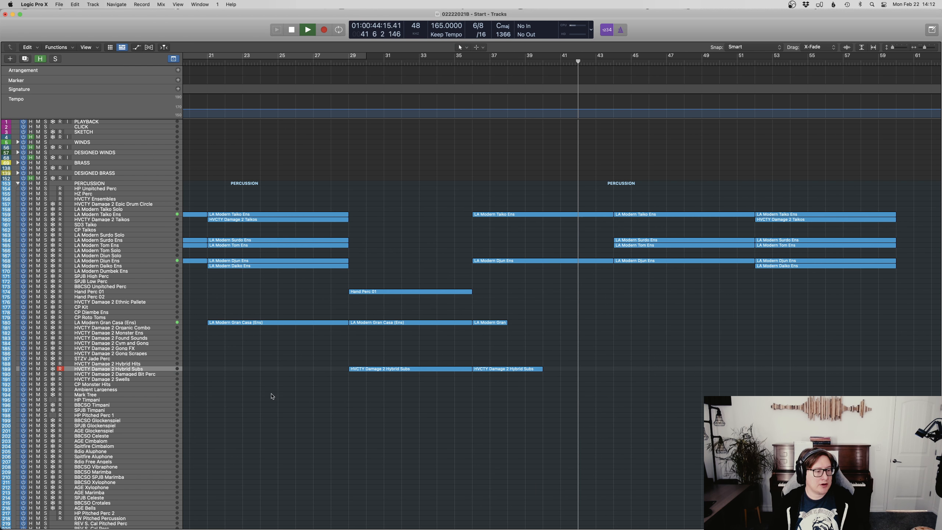
pyautogui.press('space')
# Step: Select the CP Monster Hits track and check its level in the mixer while auditioning its sounds
pyautogui.click(96, 385)
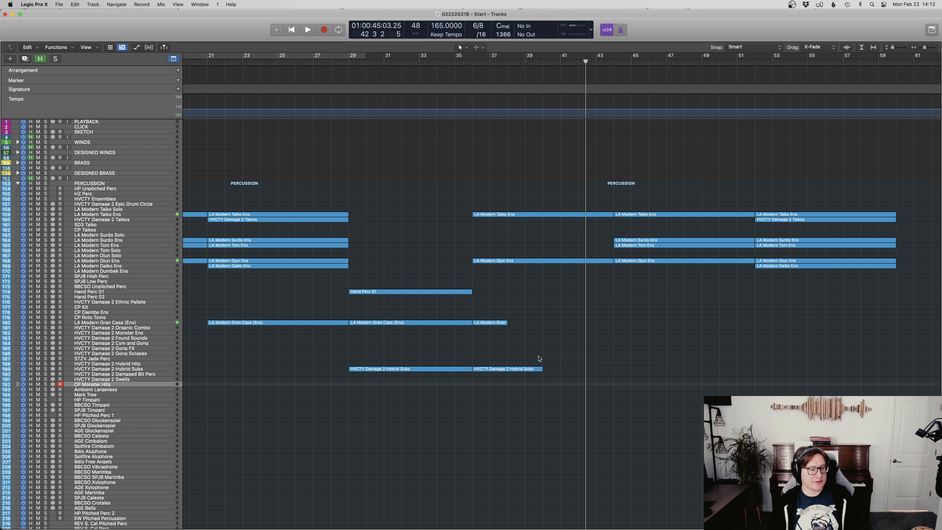
pyautogui.press('x')
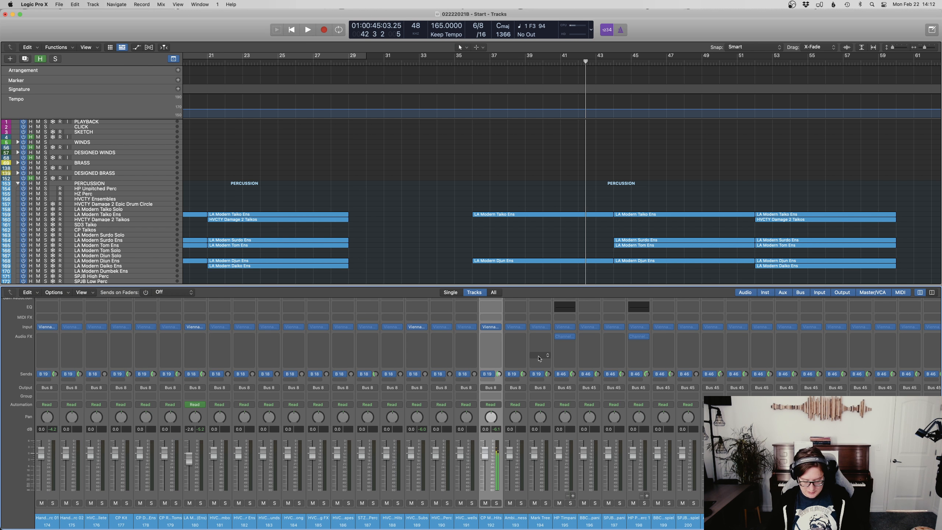
pyautogui.scroll(-5, 563, 208)
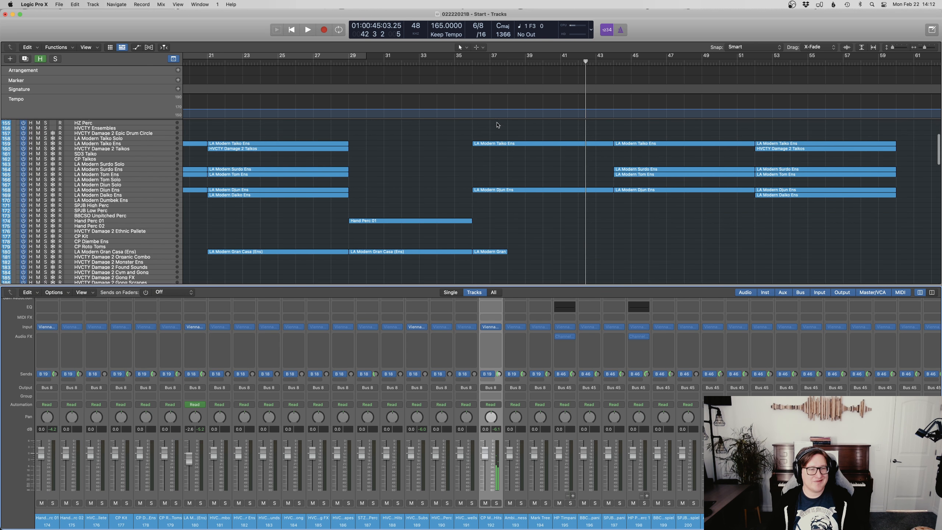
# Step: Play from about bar 34 through the bar 36 entry with cycle mode off and the mixer hidden
pyautogui.click(449, 64)
pyautogui.press('space')
pyautogui.press('c')
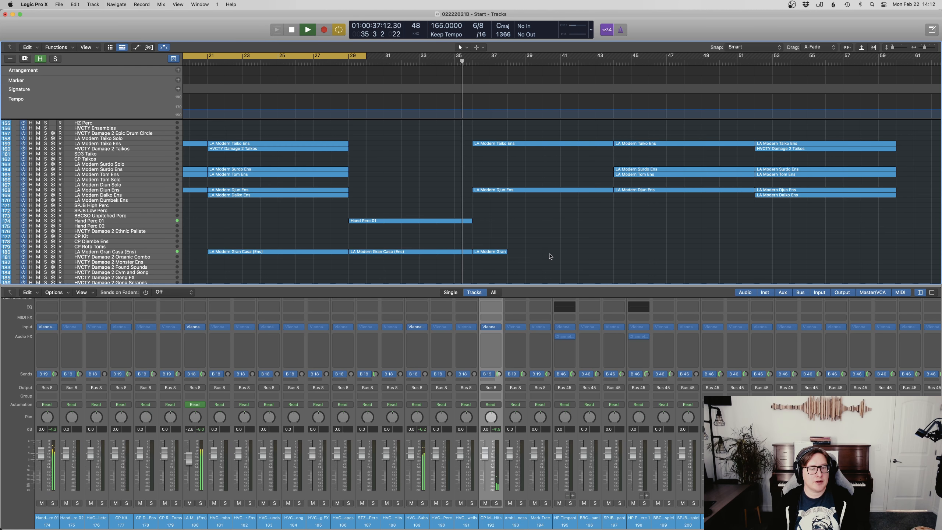
pyautogui.press('c')
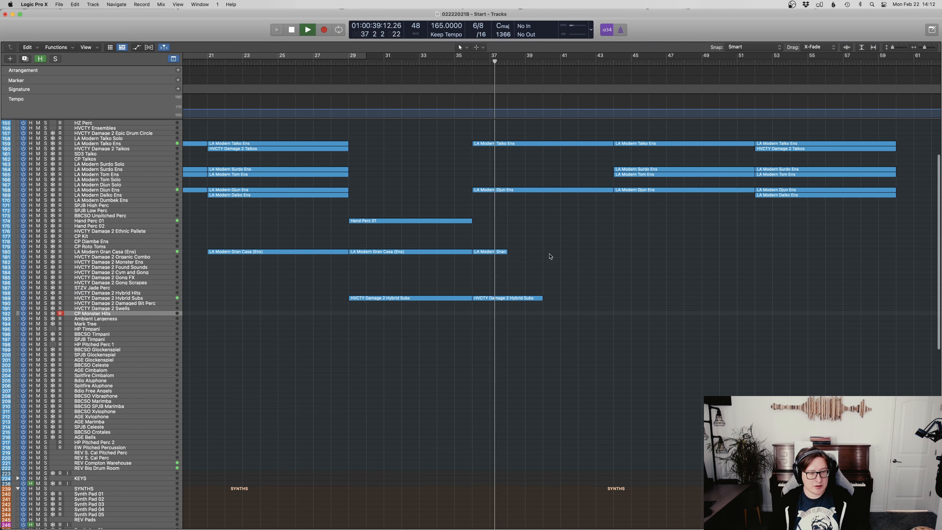
pyautogui.press('x')
# Step: Select the HVCTY Damage 2 Ethnic Pallete track to load its instrument, and stop playback at about bar 51
pyautogui.scroll(4, 564, 263)
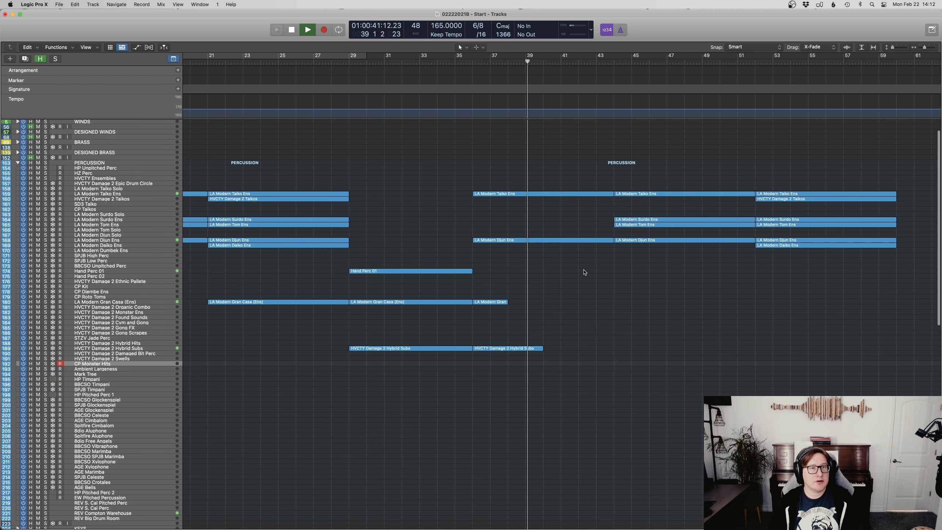
pyautogui.scroll(2, 585, 273)
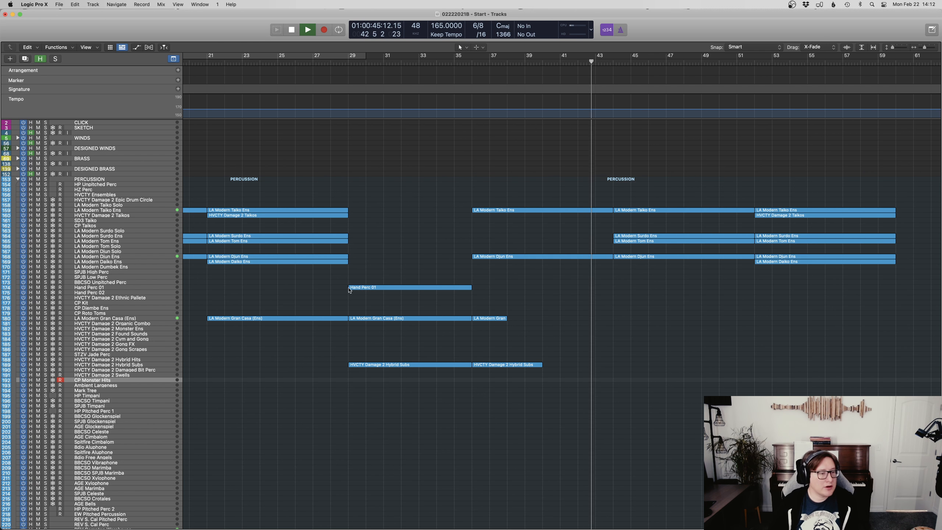
pyautogui.click(448, 298)
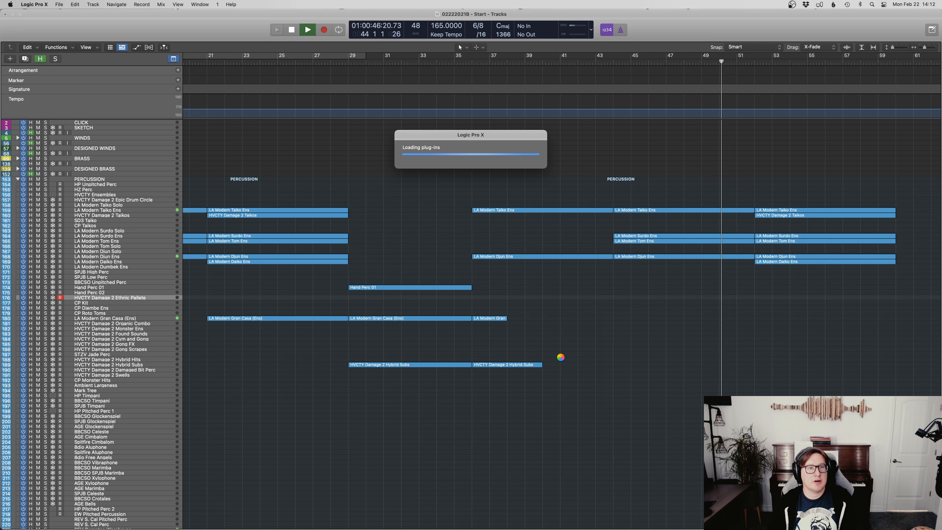
pyautogui.press('space')
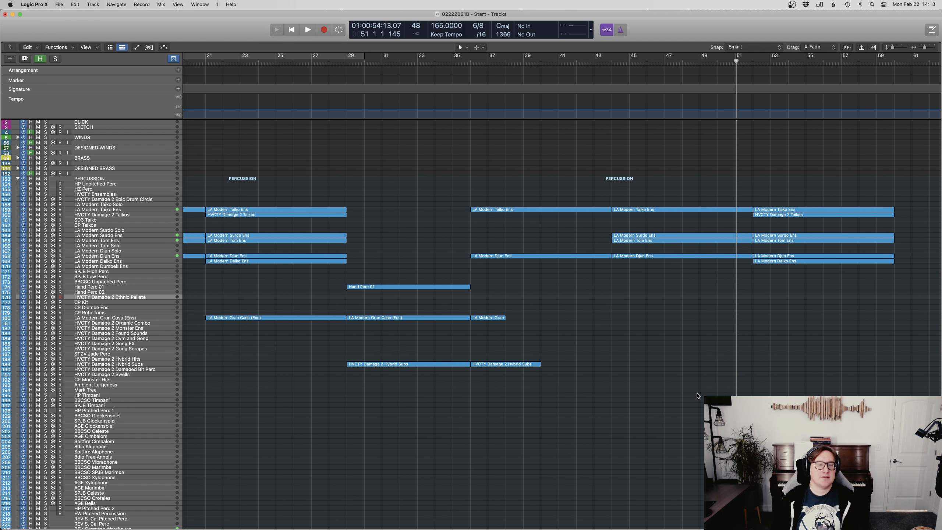
# Step: Record a HVCTY Damage 2 Ethnic Pallete part from bar 36 through bar 60 over the returning percussion
pyautogui.click(469, 61)
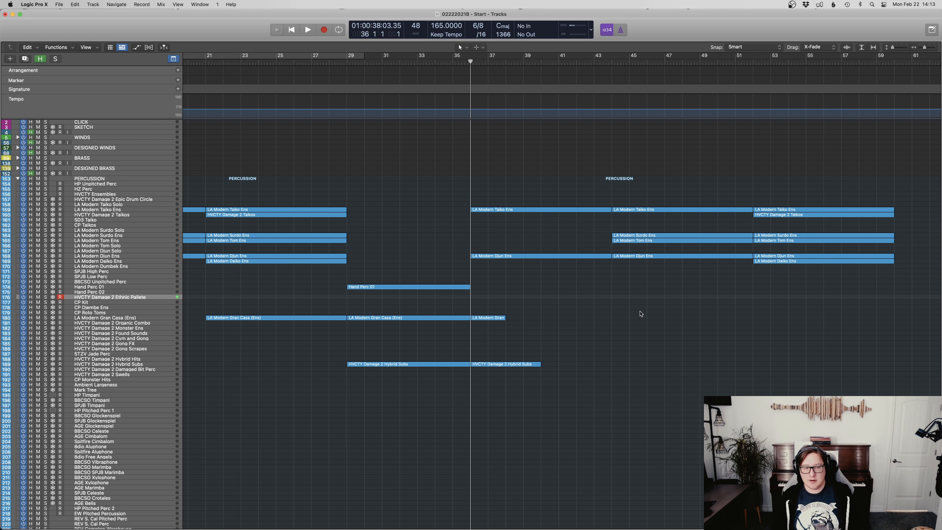
pyautogui.press('space')
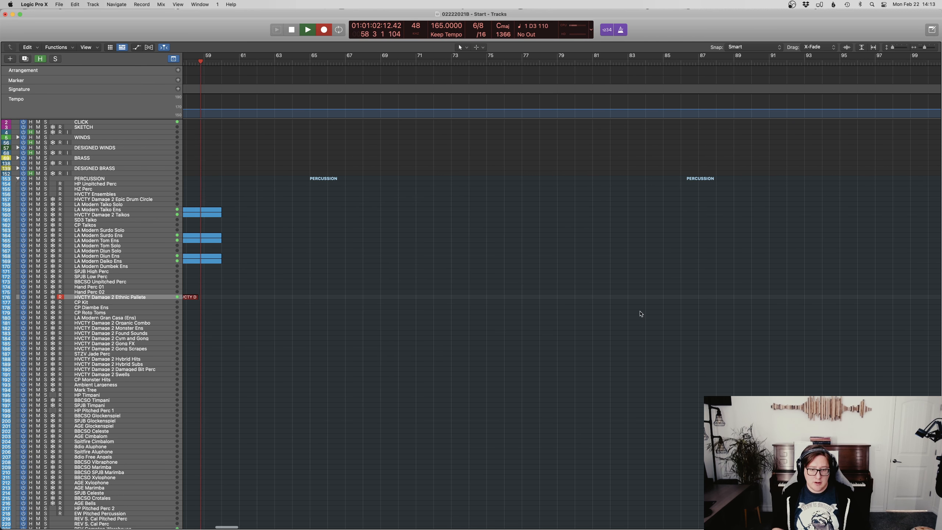
pyautogui.hscroll(-15, 623, 327)
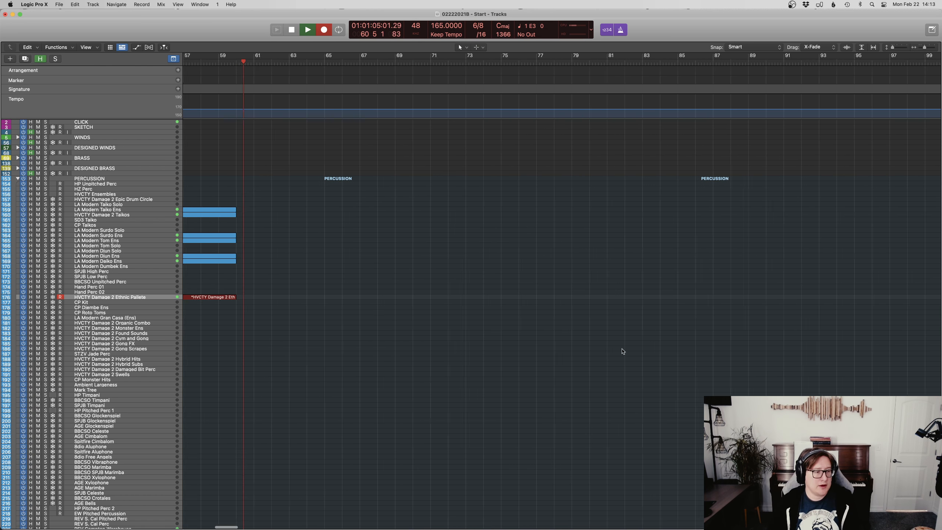
pyautogui.hotkey('shift', 'r')
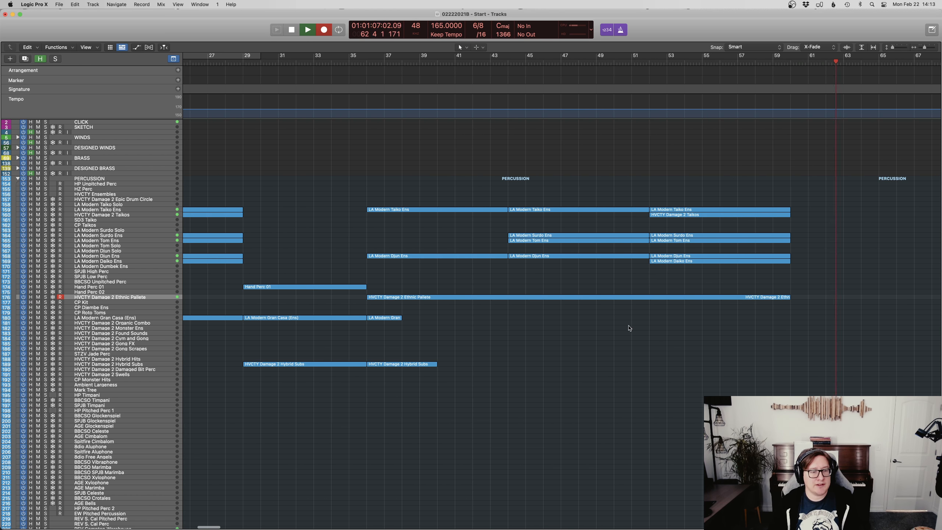
pyautogui.press('space')
# Step: Quantize all notes of the recorded HVCTY Damage 2 Ethnic Pallete part to 1/8 notes and return to the compact track overview
pyautogui.press('e')
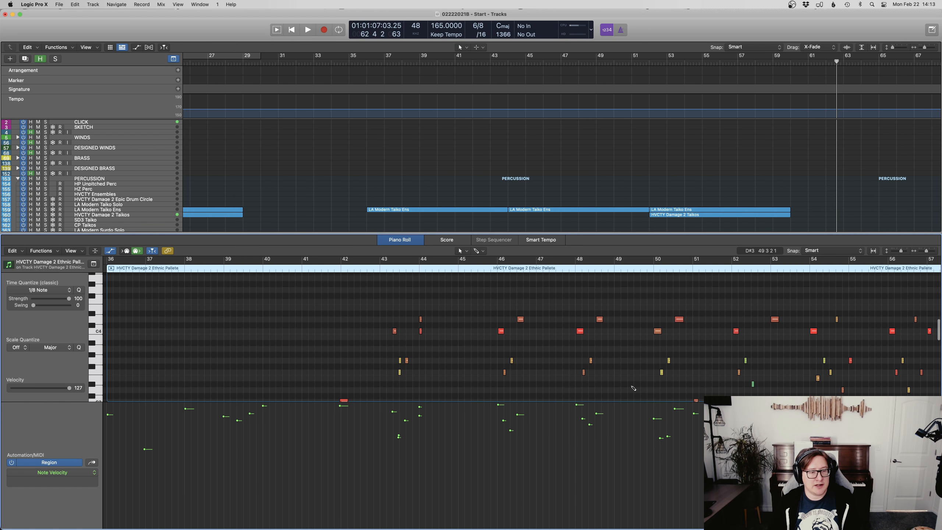
pyautogui.hscroll(-2, 618, 382)
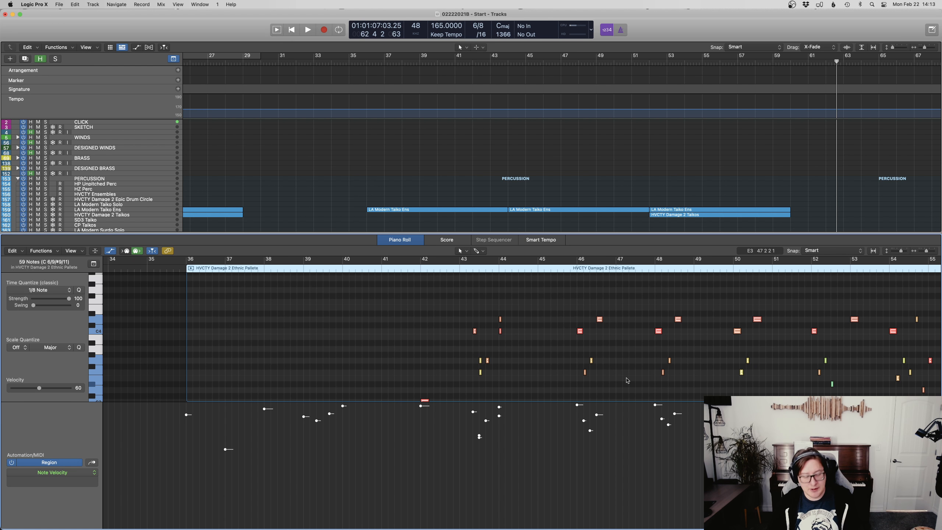
pyautogui.press('e')
pyautogui.click(540, 319)
pyautogui.press('a')
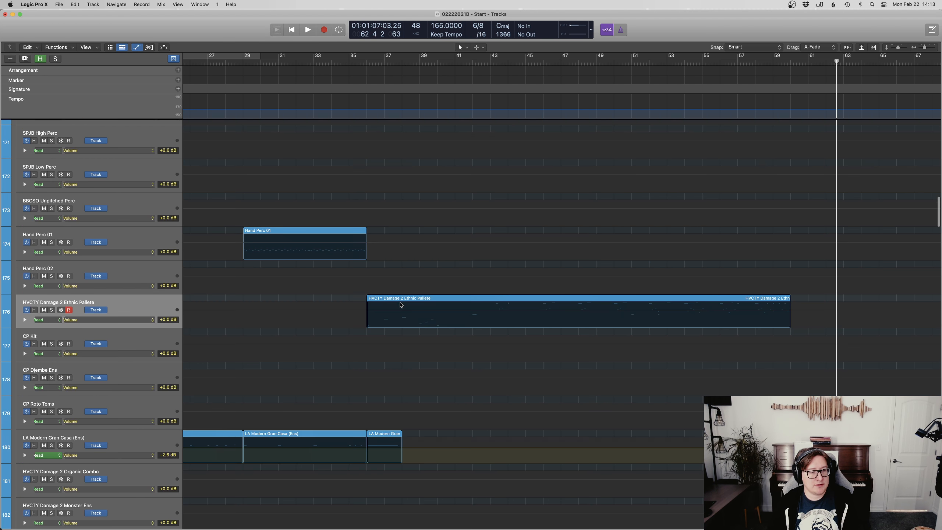
pyautogui.press('super+Up')
pyautogui.press('super+Up')
pyautogui.press('super+Up')
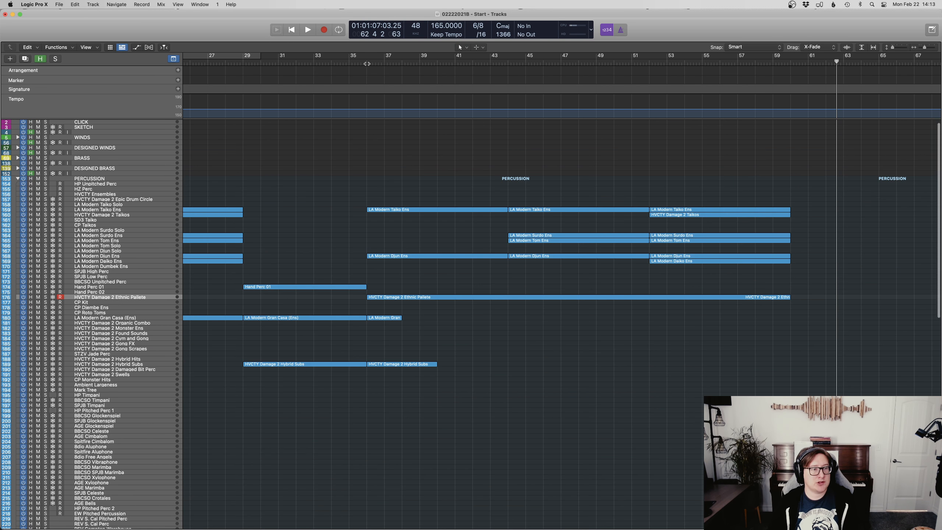
# Step: Play from about bar 35 to bar 60, soloing the HVCTY Damage 2 Ethnic Pallete track for part of the playback
pyautogui.click(354, 61)
pyautogui.press('space')
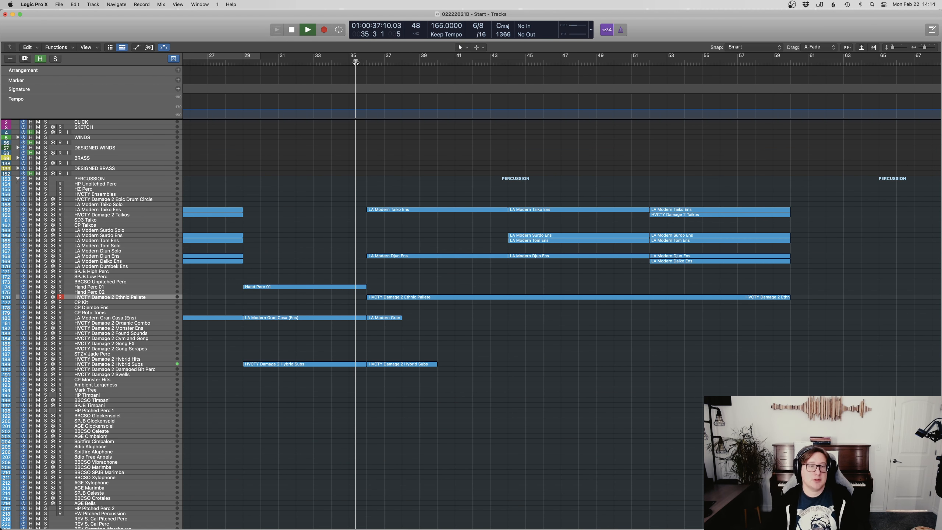
pyautogui.scroll(-1, 445, 222)
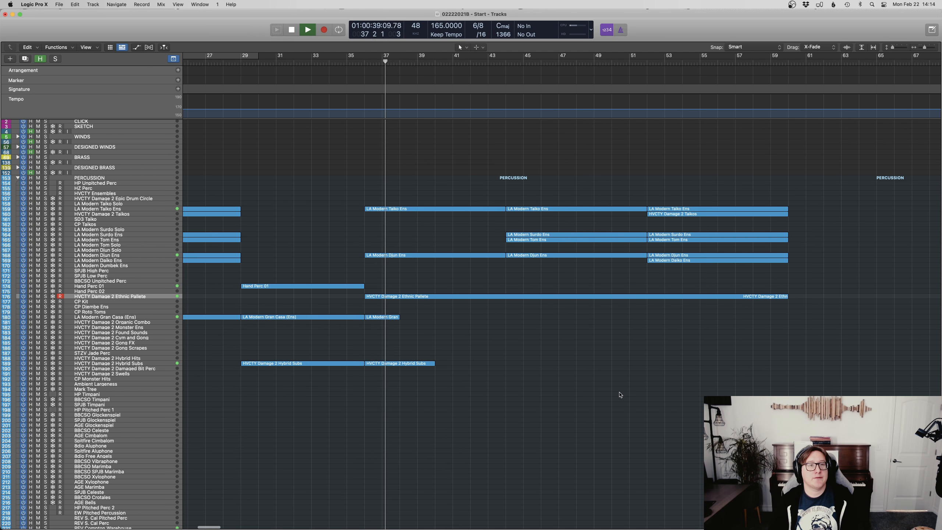
pyautogui.press('space')
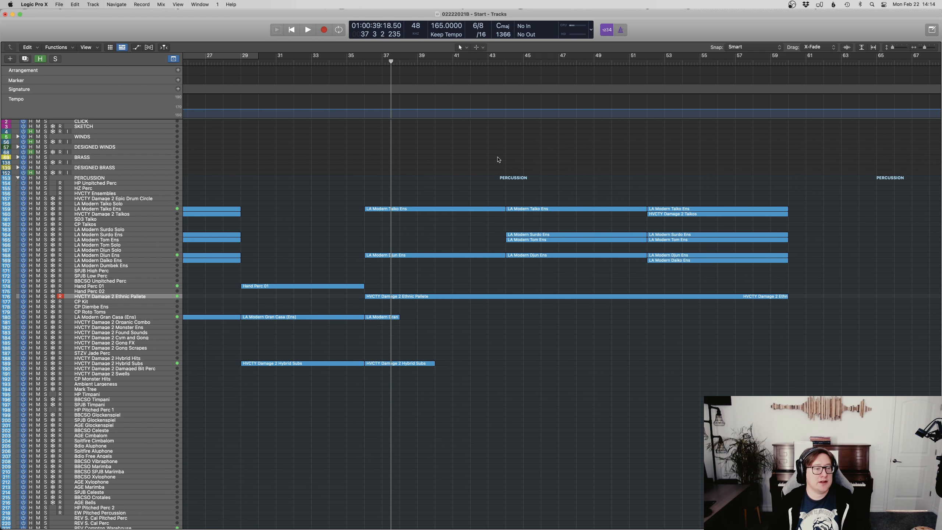
pyautogui.press('space')
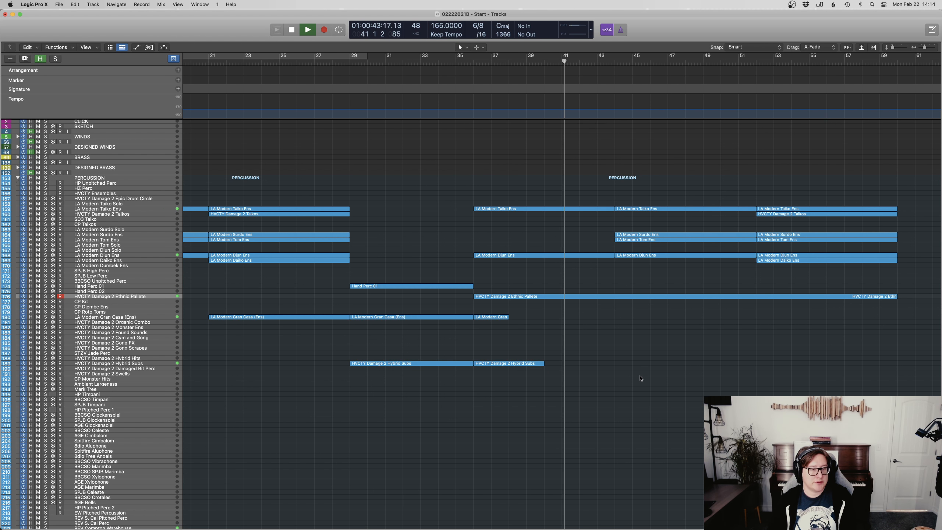
pyautogui.hotkey('ctrl', 's')
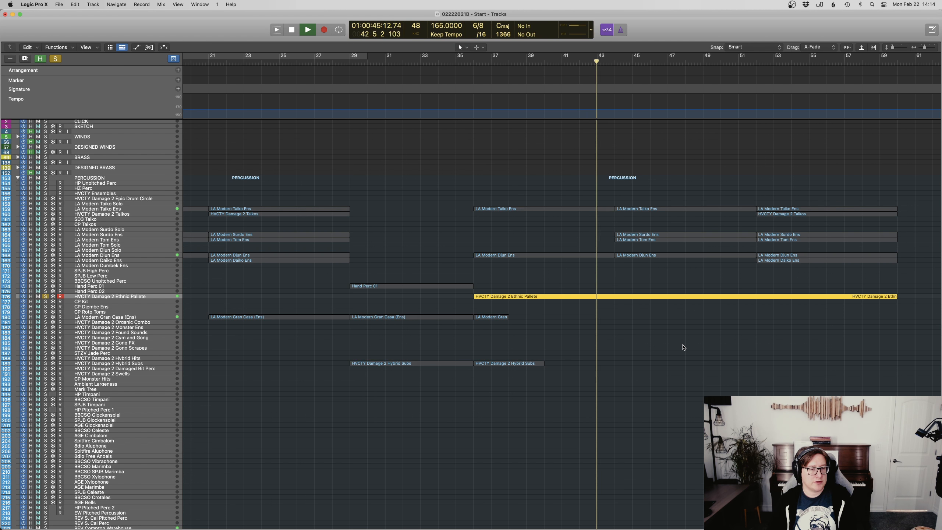
pyautogui.hotkey('ctrl', 's')
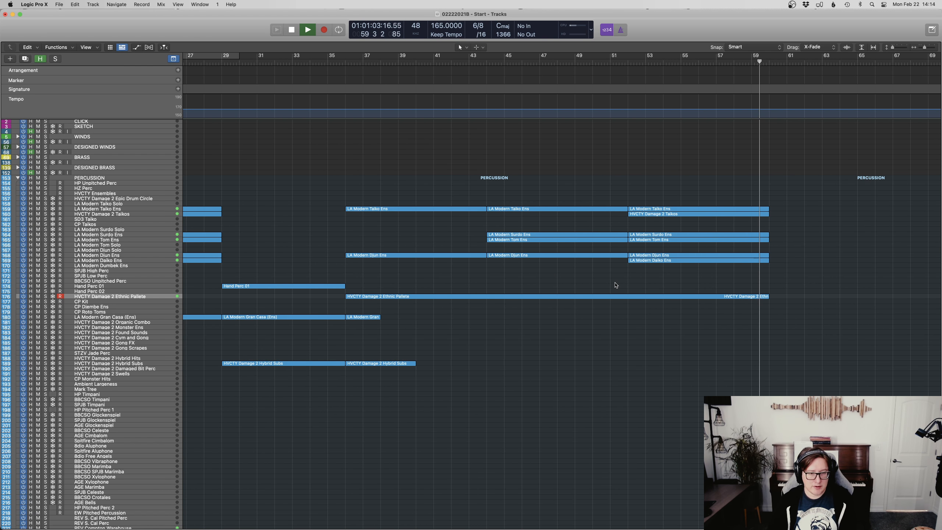
pyautogui.press('space')
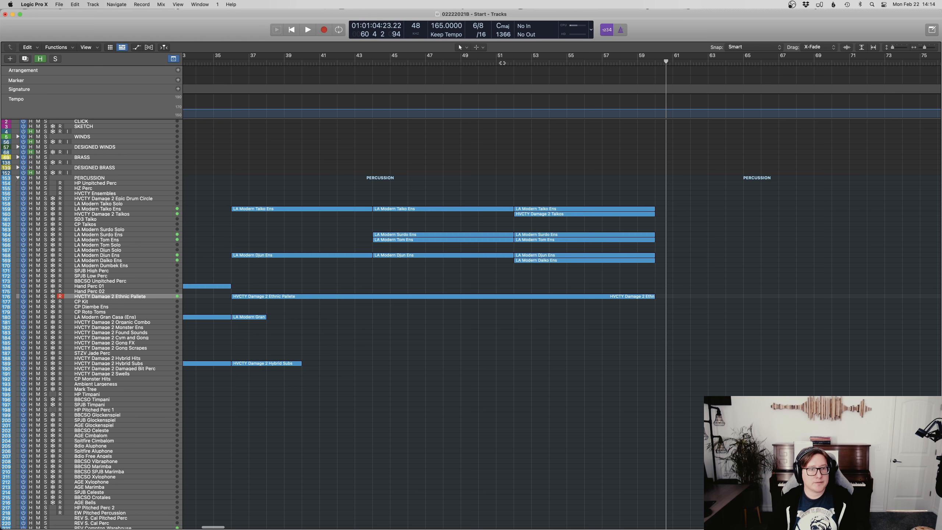
# Step: Split the HVCTY Damage 2 Ethnic Pallete region at bar 52 and copy all percussion regions from bars 52–60 to bar 60
pyautogui.click(514, 62)
pyautogui.moveTo(554, 324); pyautogui.dragTo(500, 187)
pyautogui.click(666, 311)
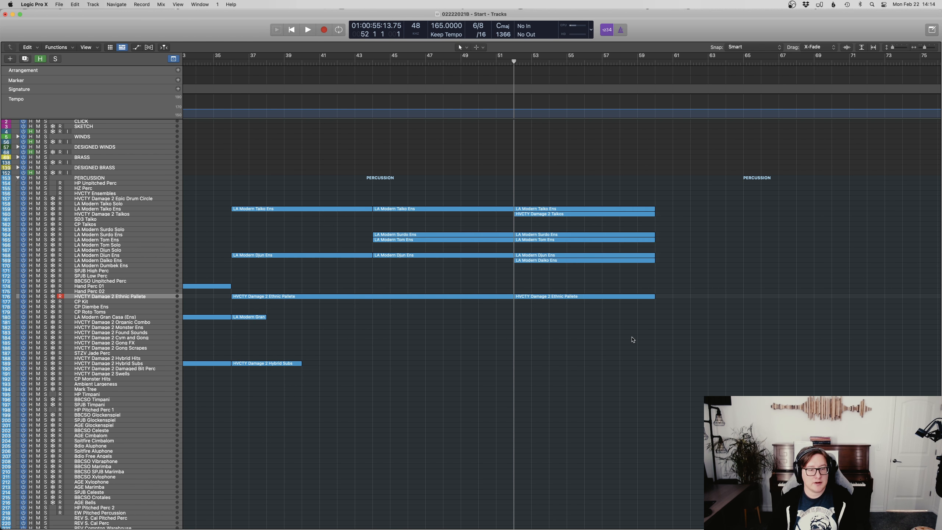
pyautogui.moveTo(631, 337); pyautogui.dragTo(729, 213)
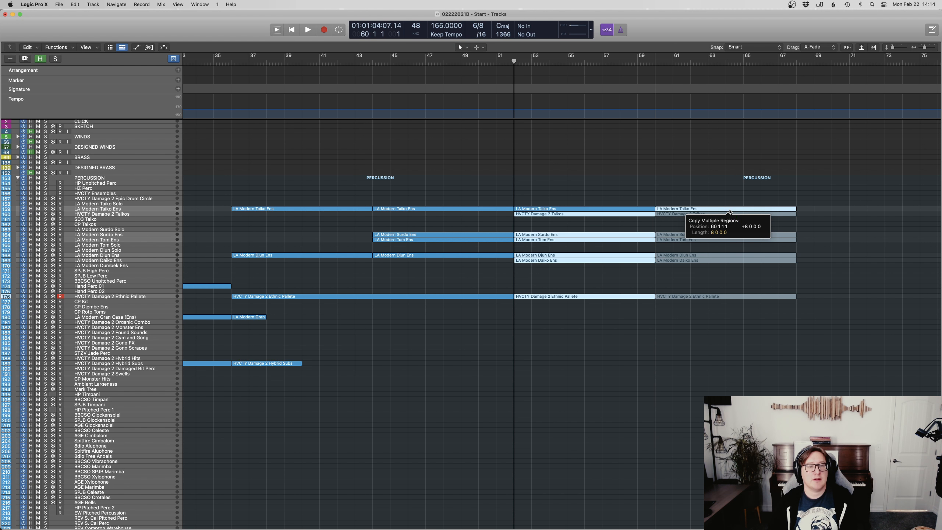
pyautogui.click(471, 189)
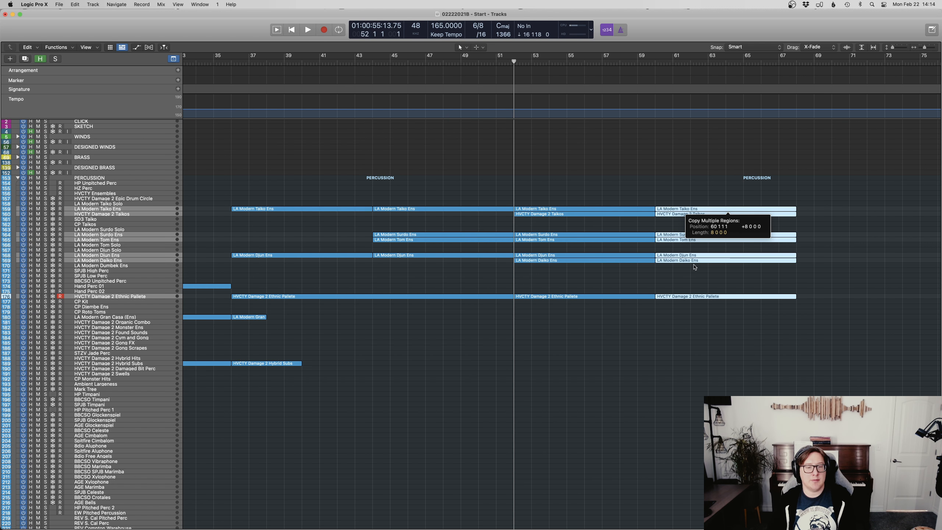
pyautogui.click(634, 323)
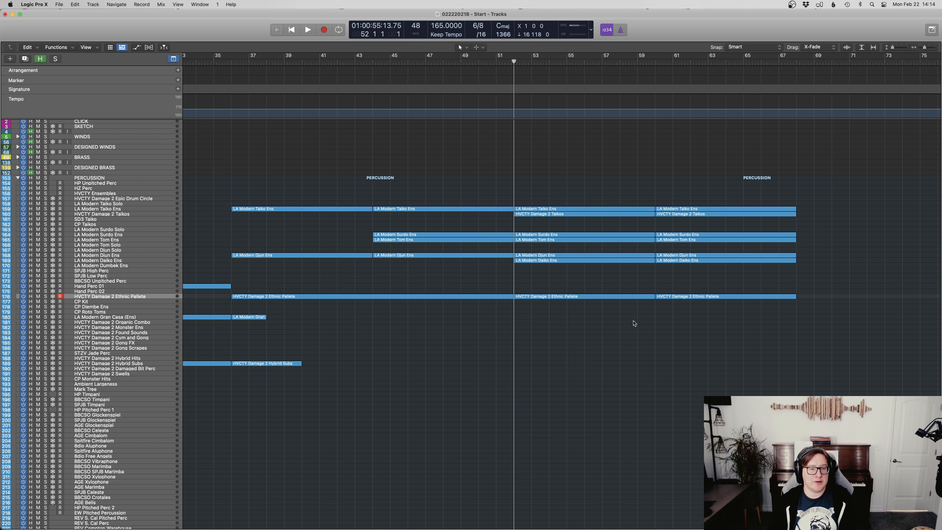
# Step: Play from bar 52 into the copied section, select the HVCTY Damage 2 Found Sounds track and audition it from about bar 58
pyautogui.press('space')
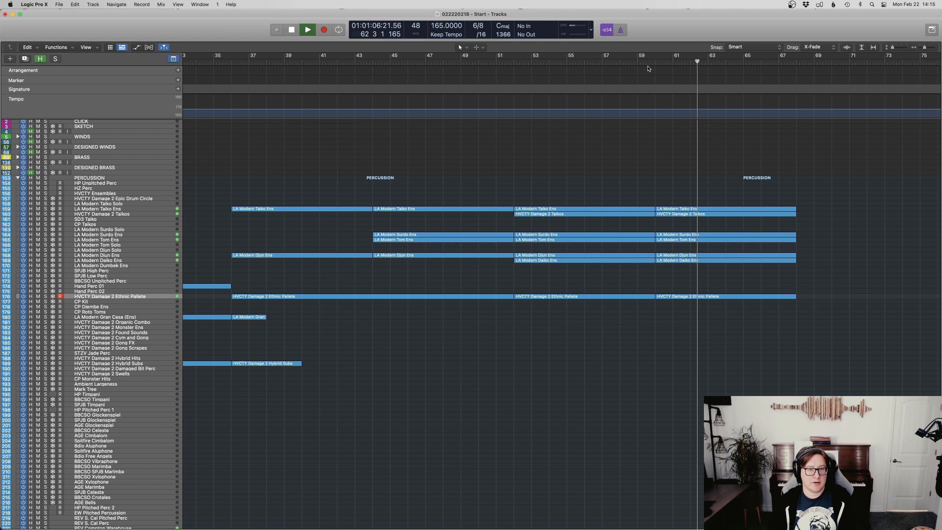
pyautogui.press('space')
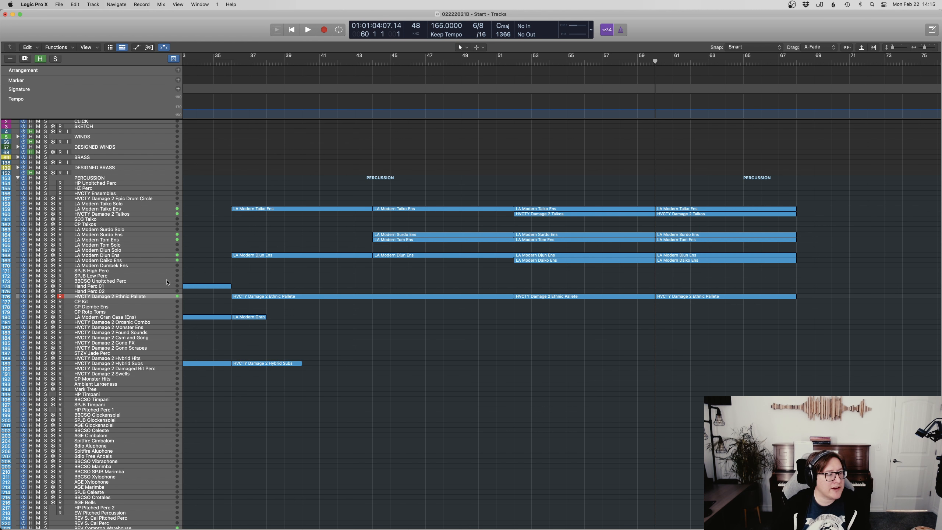
pyautogui.click(136, 333)
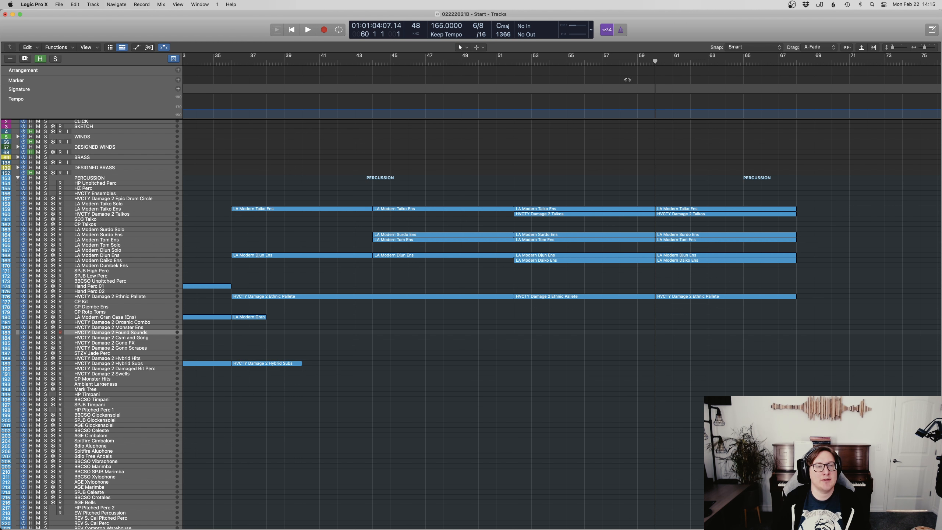
pyautogui.click(629, 62)
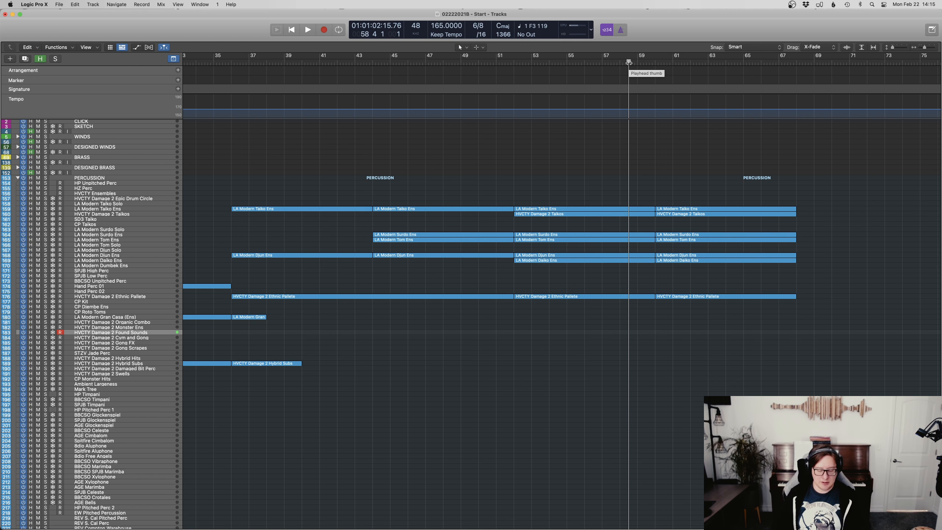
pyautogui.press('space')
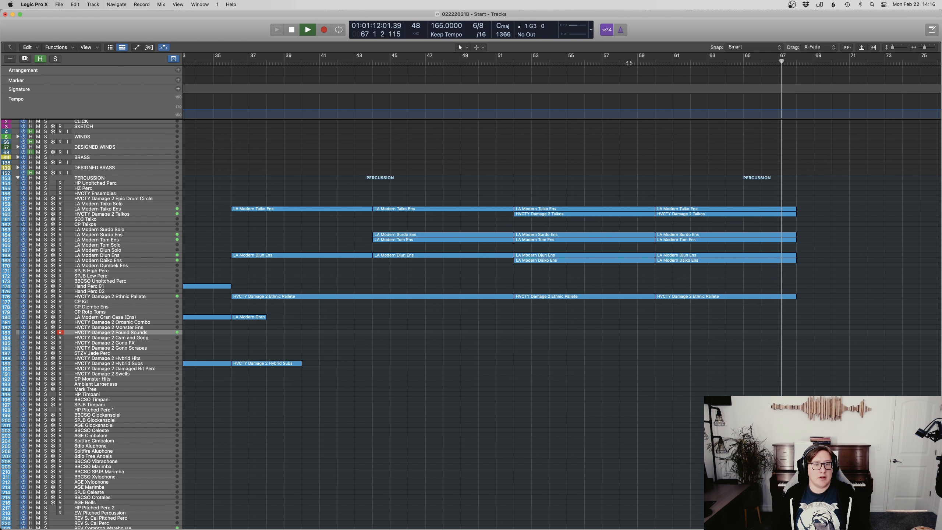
pyautogui.press('space')
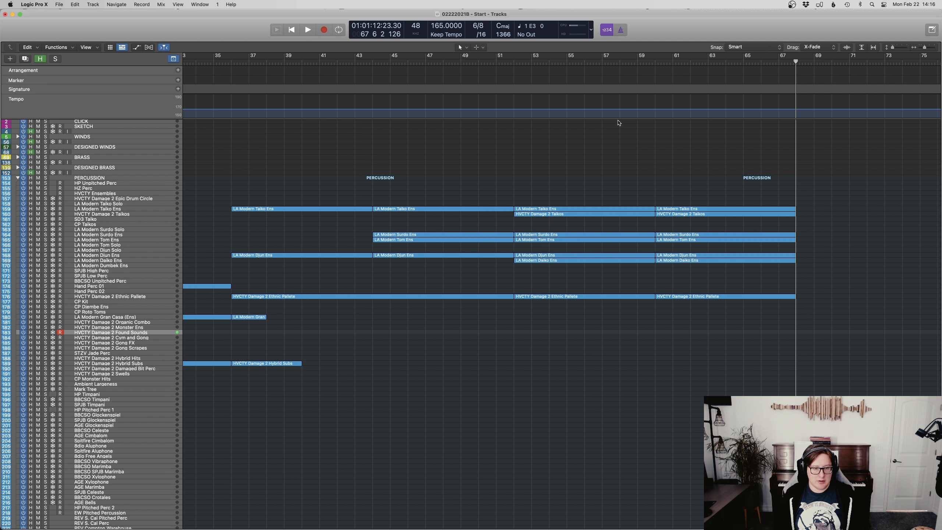
# Step: Try to record a HVCTY Damage 2 Found Sounds part over the section from bar 60, and delete the take
pyautogui.click(510, 64)
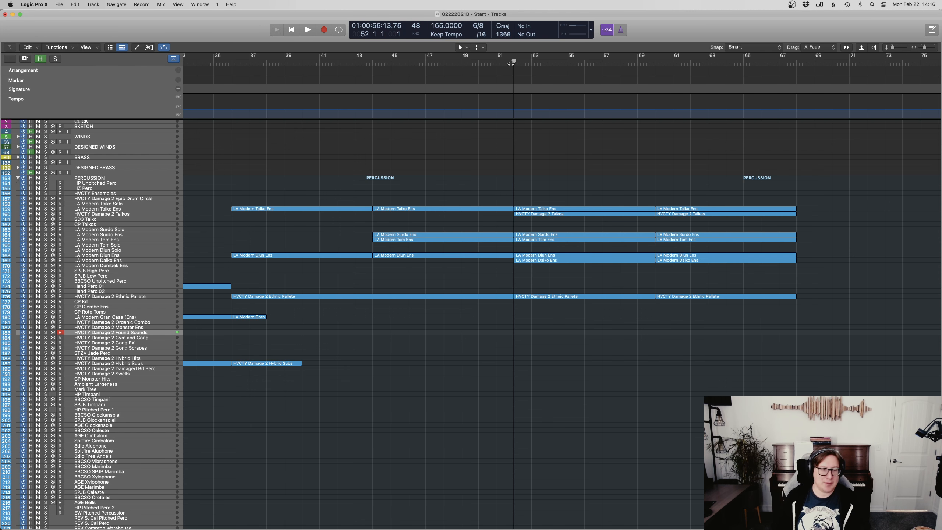
pyautogui.press('space')
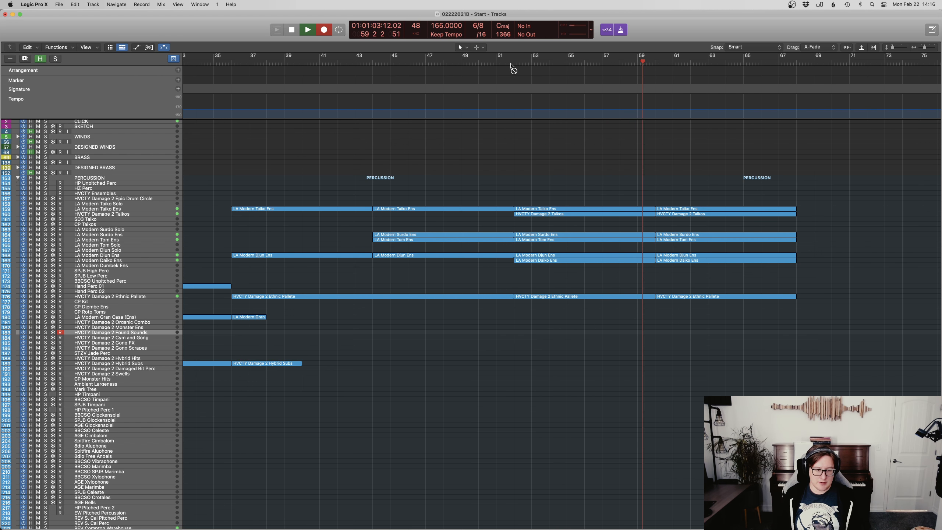
pyautogui.press('r')
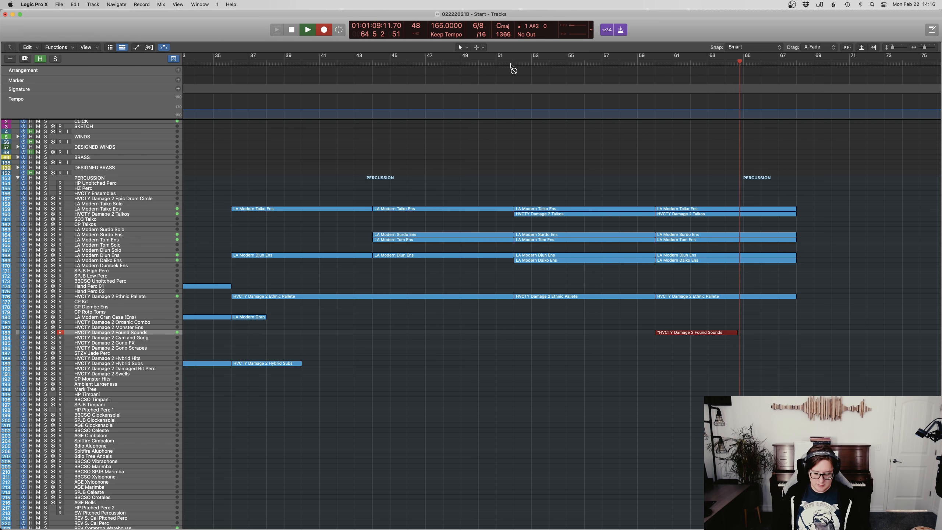
pyautogui.press('space')
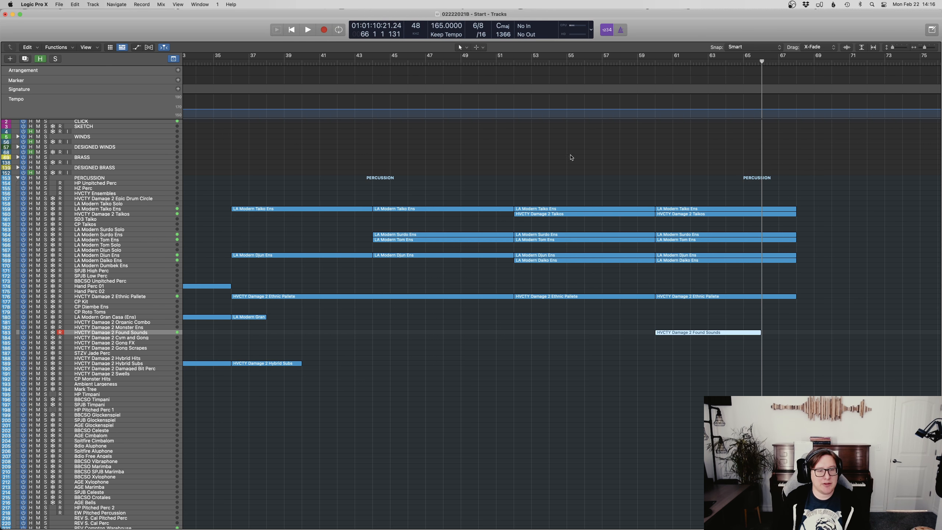
pyautogui.press('Delete')
# Step: Play the copied section from about bar 60 to bar 67 while auditioning HVCTY Damage 2 Found Sounds hits
pyautogui.click(656, 60)
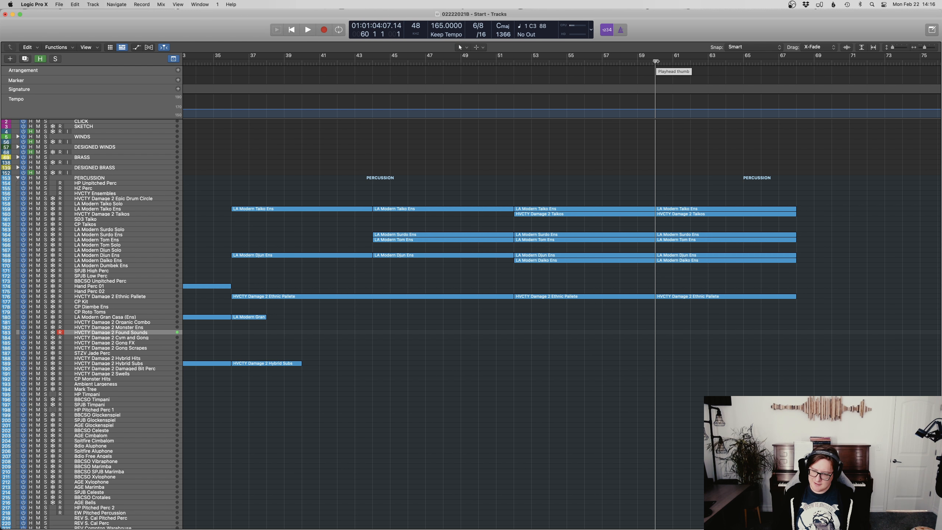
pyautogui.hotkey('ctrl', 'Up')
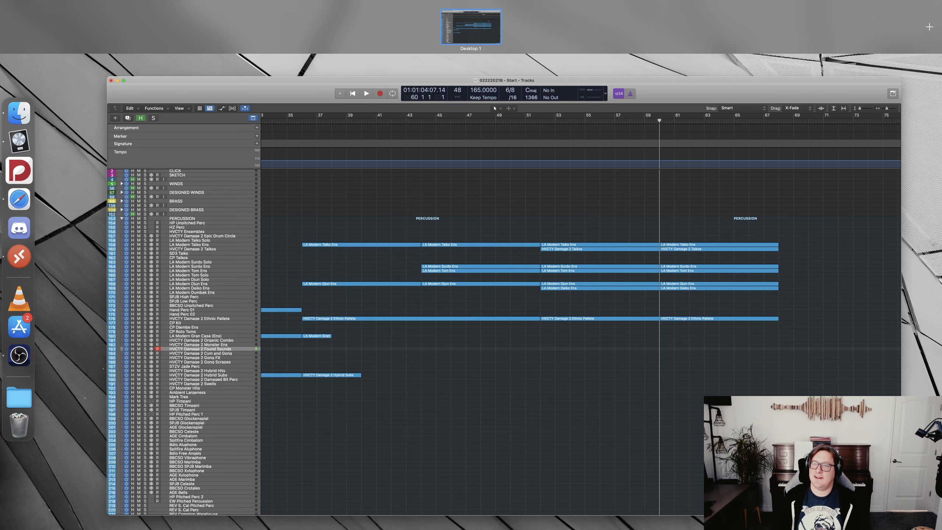
pyautogui.hotkey('ctrl', 'Up')
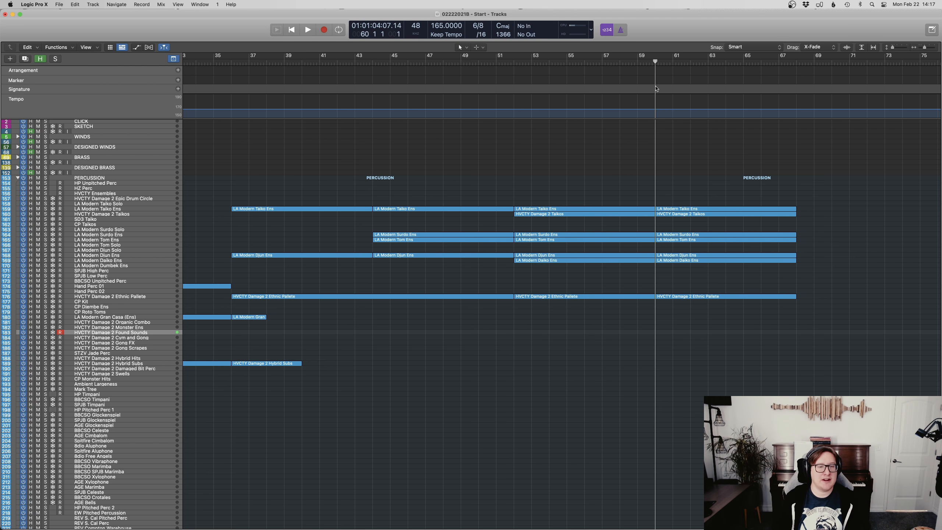
pyautogui.press('space')
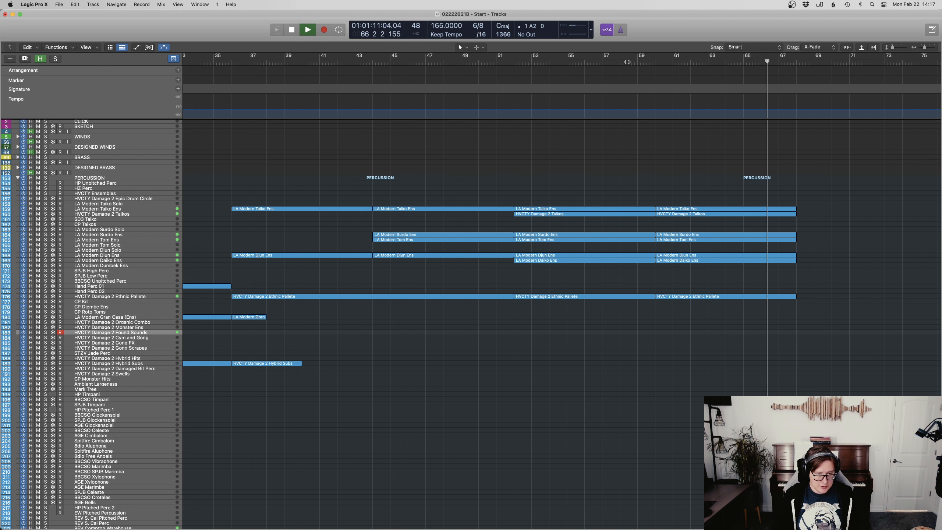
pyautogui.press('space')
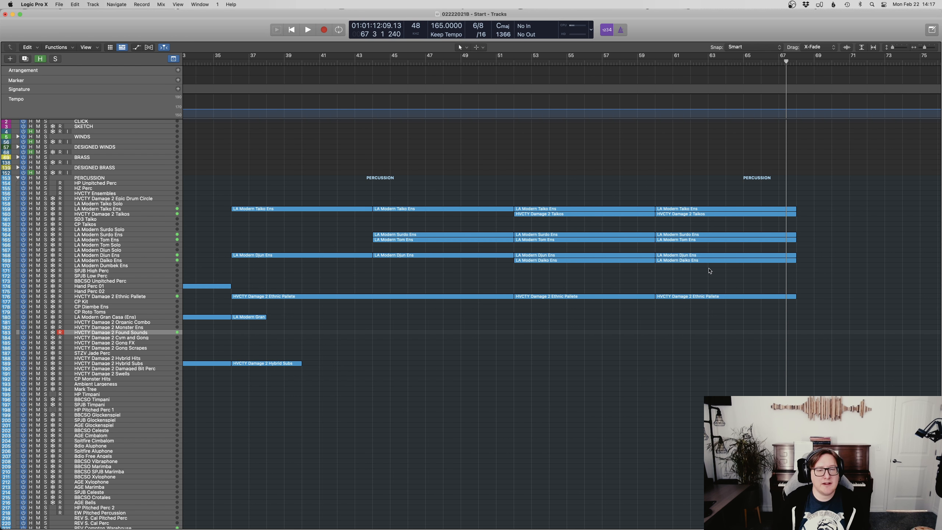
# Step: Delete the copied LA Modern Daiko Ens region at bar 60
pyautogui.click(706, 261)
pyautogui.press('p')
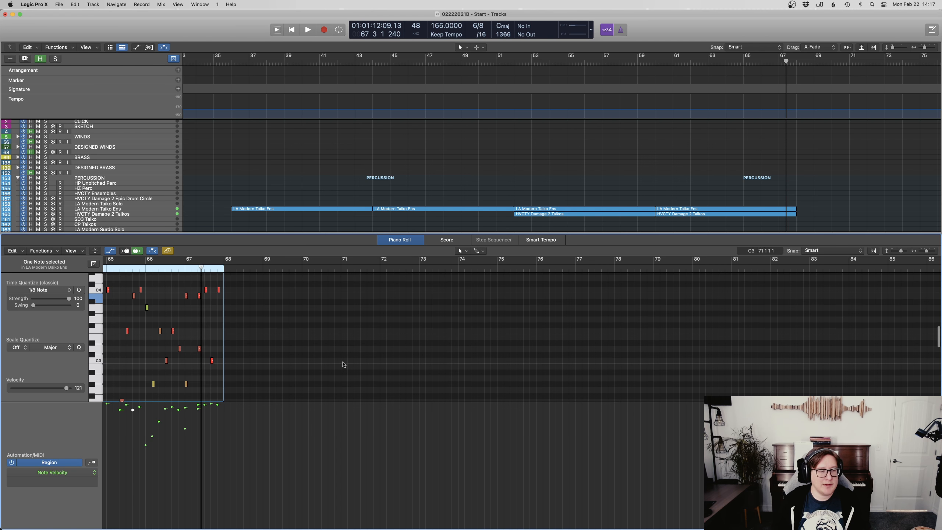
pyautogui.press('p')
pyautogui.press('Delete')
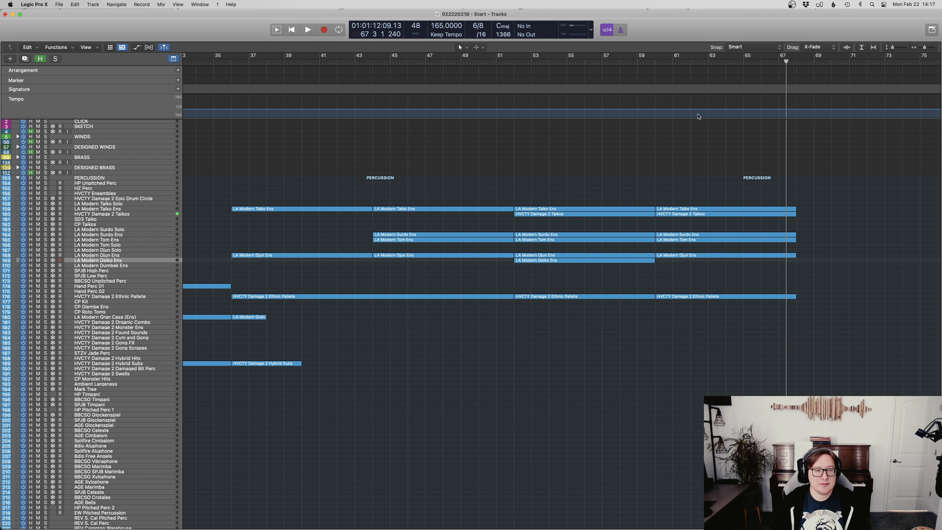
# Step: Audition LA Modern Daiko Ens hits from just before bar 60, and record a new part from bar 60 through bar 67
pyautogui.click(635, 62)
pyautogui.press('space')
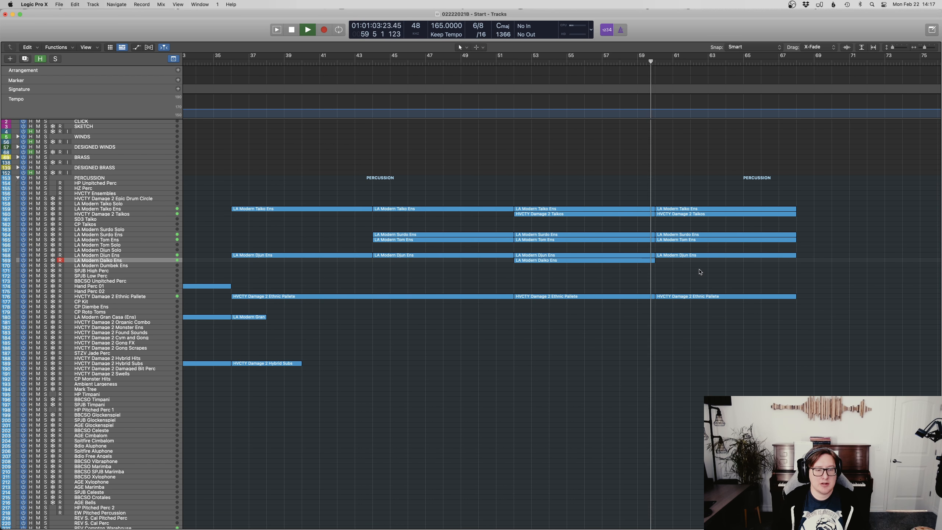
pyautogui.press('space')
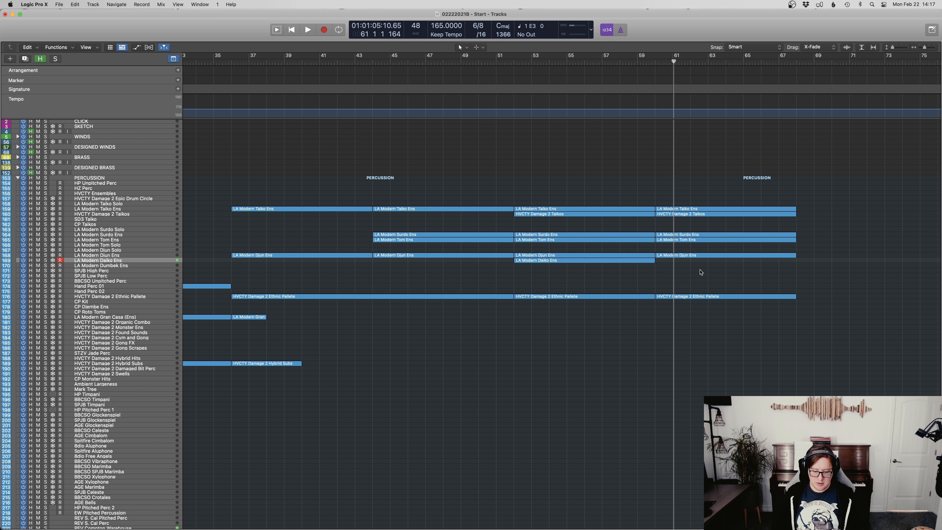
pyautogui.click(662, 62)
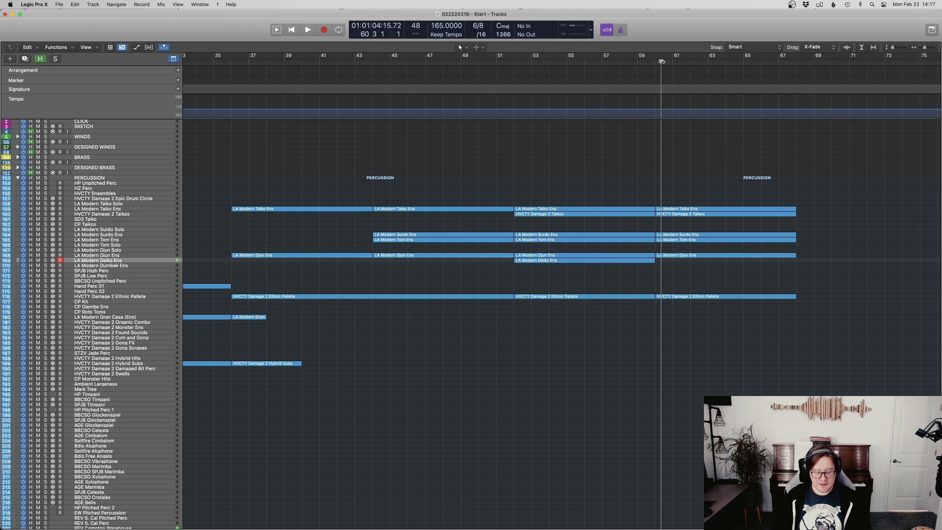
pyautogui.press('space')
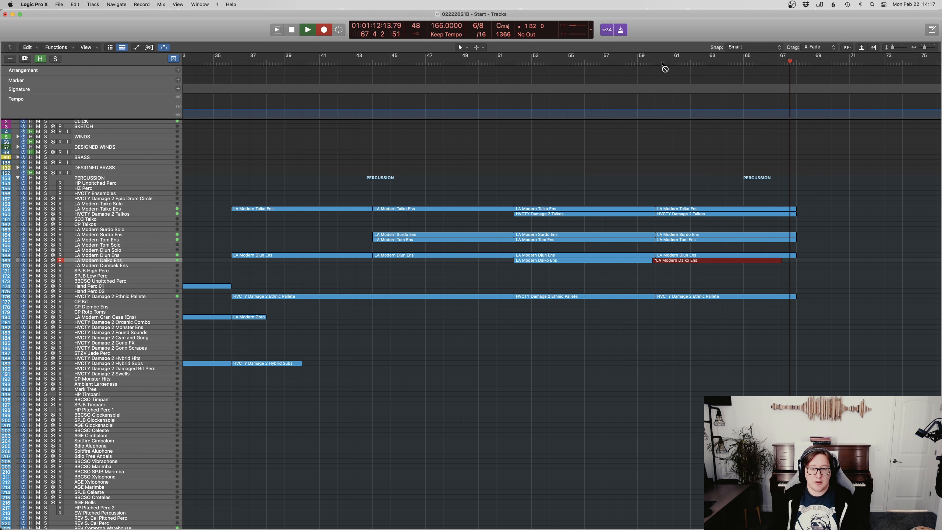
pyautogui.press('space')
# Step: Solo the LA Modern Daiko Ens track and play the newly recorded hits up to bar 62 in the Piano Roll
pyautogui.press('e')
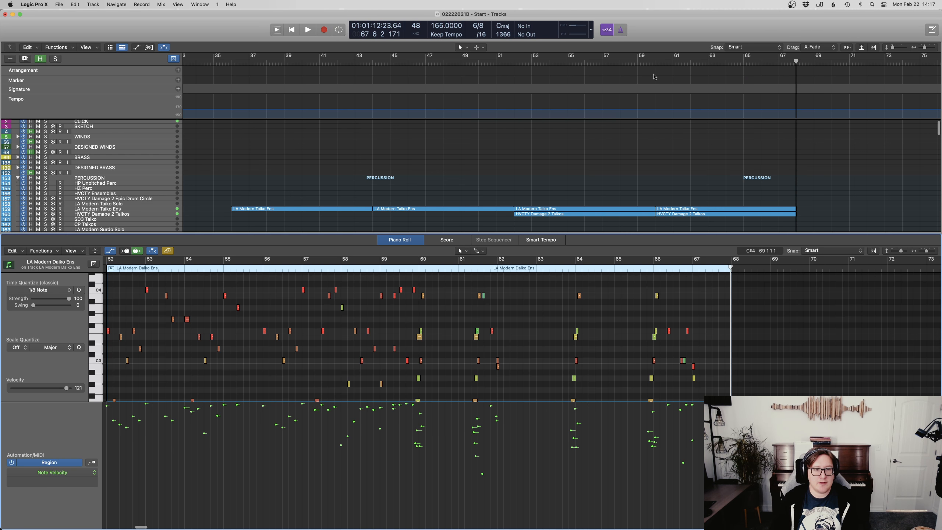
pyautogui.press('e')
pyautogui.hotkey('ctrl', 's')
pyautogui.press('space')
pyautogui.press('e')
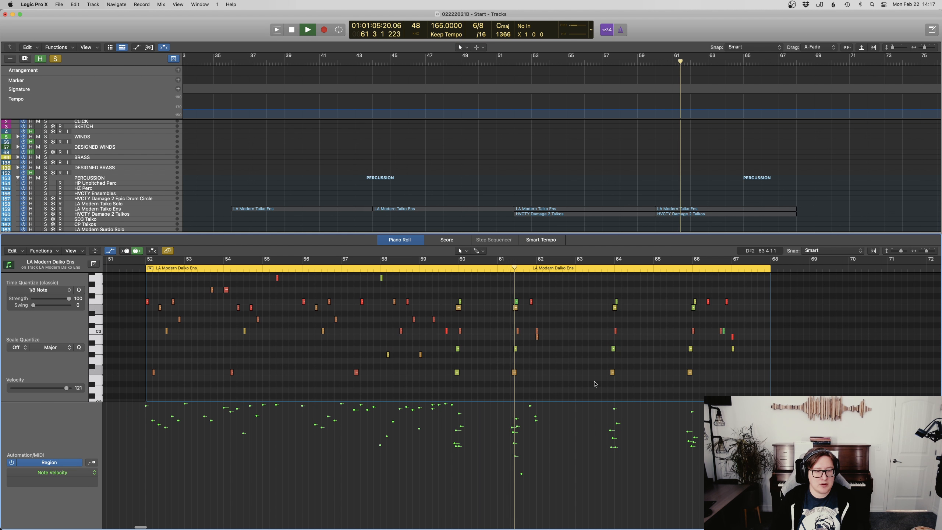
pyautogui.press('space')
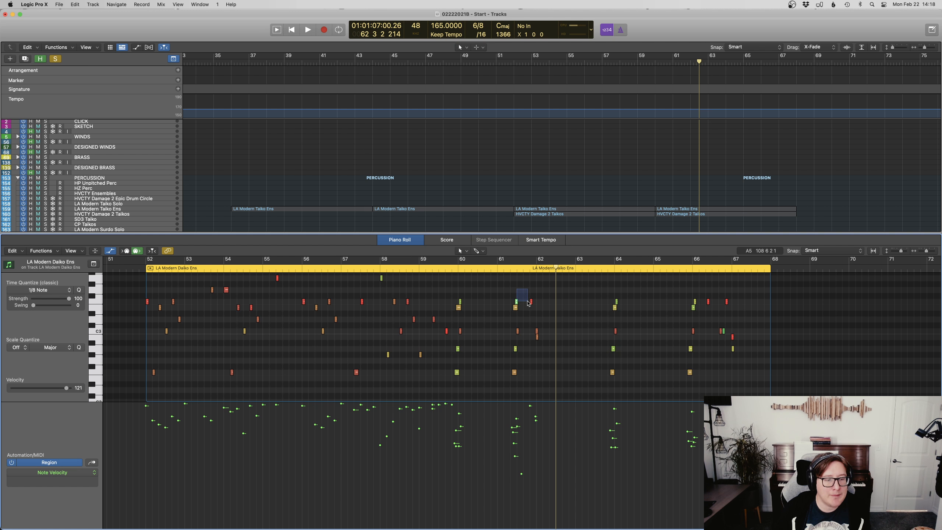
# Step: Move the loud F3 Daiko hit just before bar 62 one eighth note earlier and replay the passage from about bar 61
pyautogui.moveTo(532, 303); pyautogui.dragTo(532, 304)
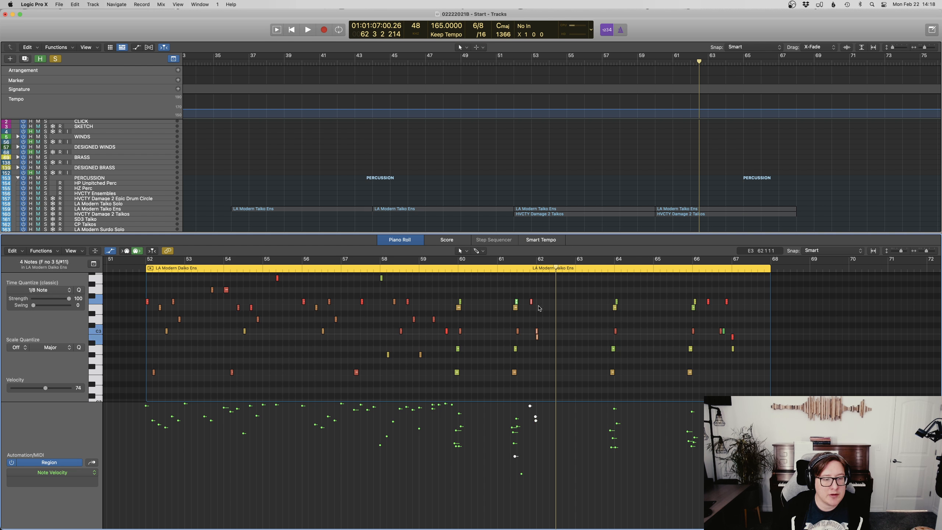
pyautogui.press('space')
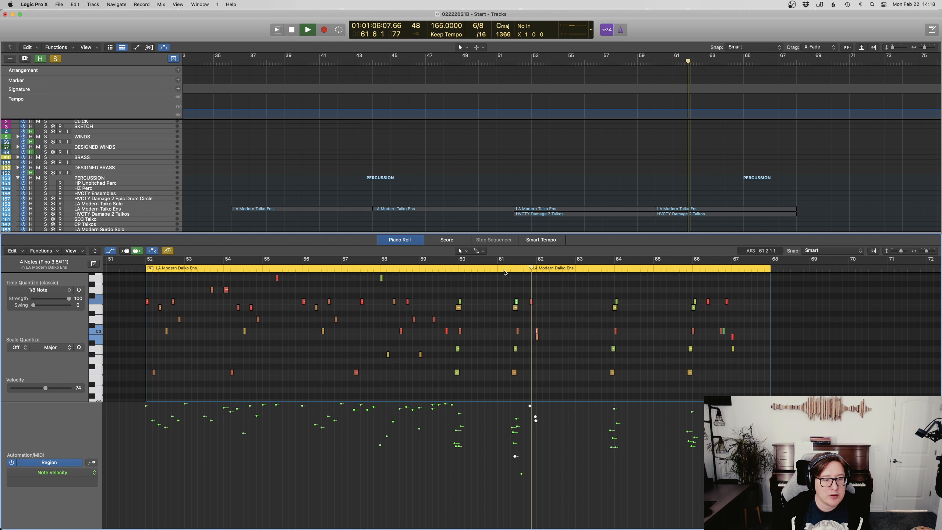
pyautogui.click(501, 270)
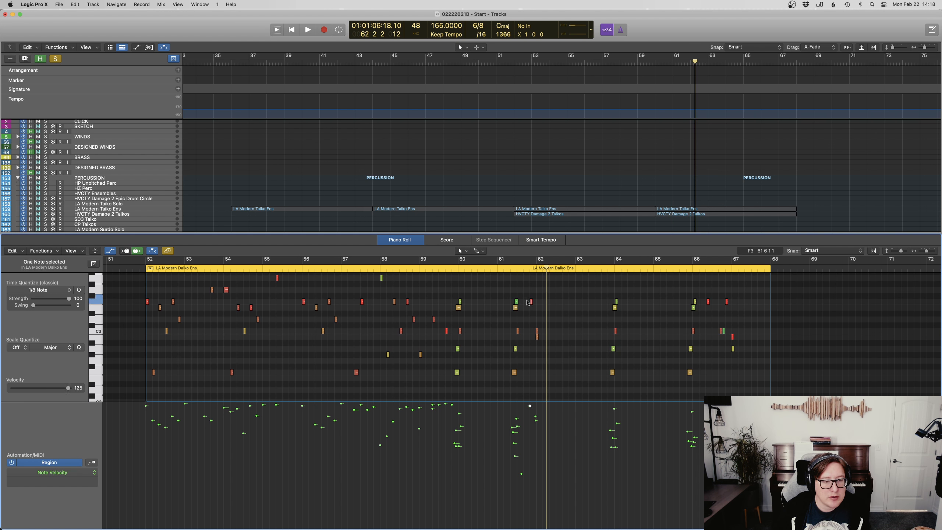
pyautogui.moveTo(528, 301); pyautogui.dragTo(522, 302)
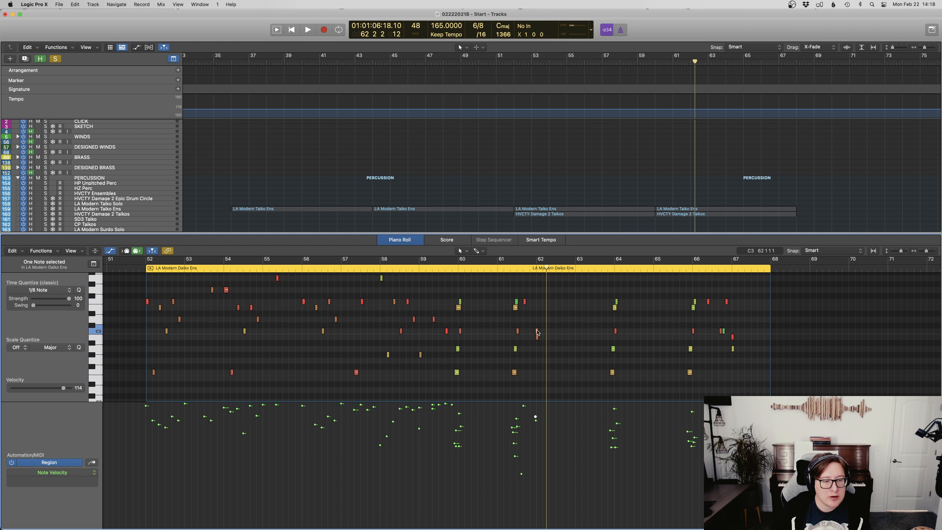
pyautogui.click(538, 332)
pyautogui.press('space')
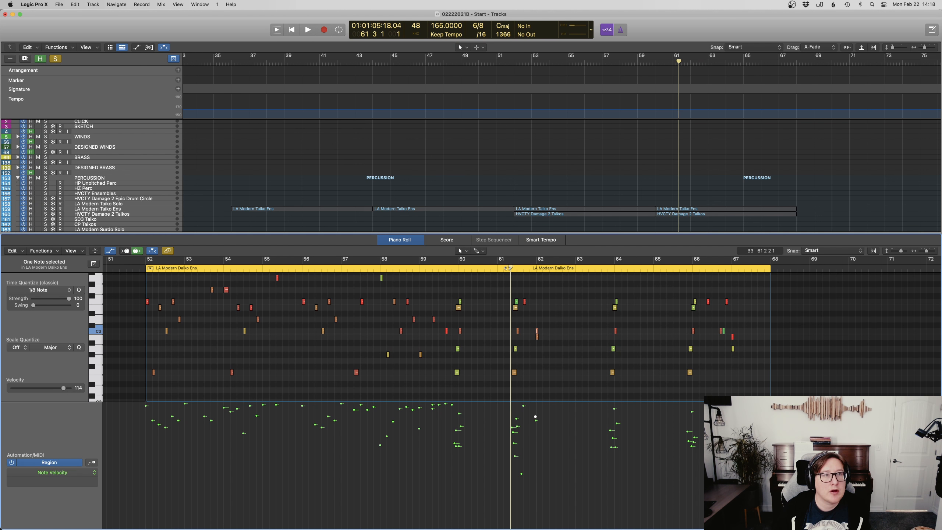
pyautogui.press('space')
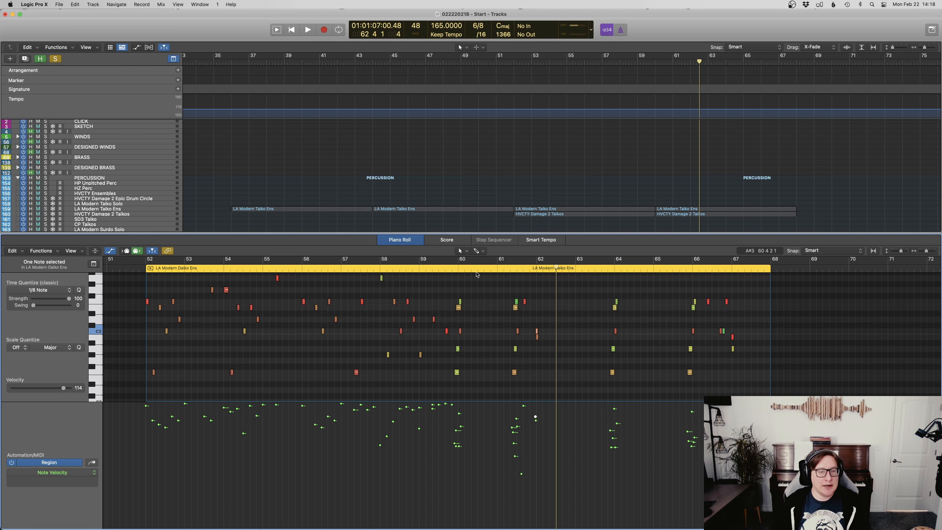
# Step: Play the soloed Daiko part from about bar 59 and slightly lengthen the cluster of hits around bar 64
pyautogui.click(441, 270)
pyautogui.press('space')
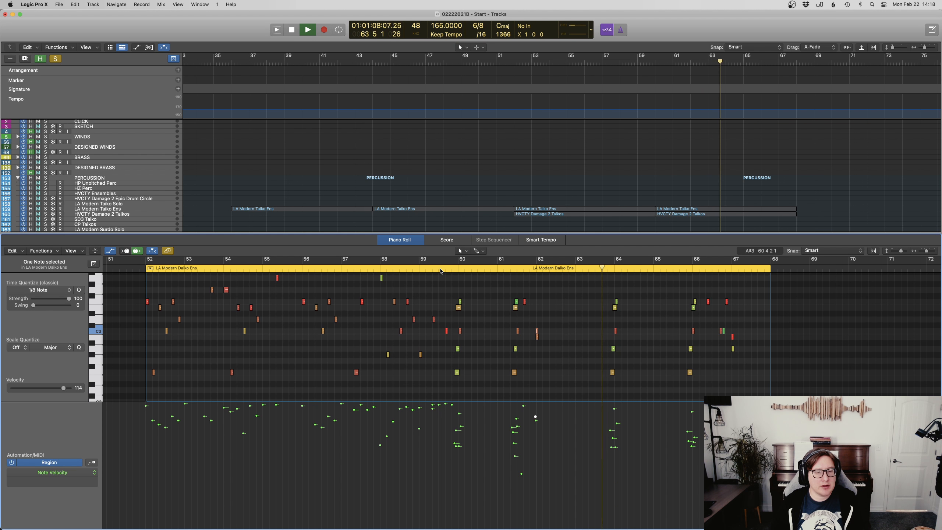
pyautogui.press('space')
pyautogui.moveTo(631, 380); pyautogui.dragTo(615, 304)
pyautogui.click(522, 284)
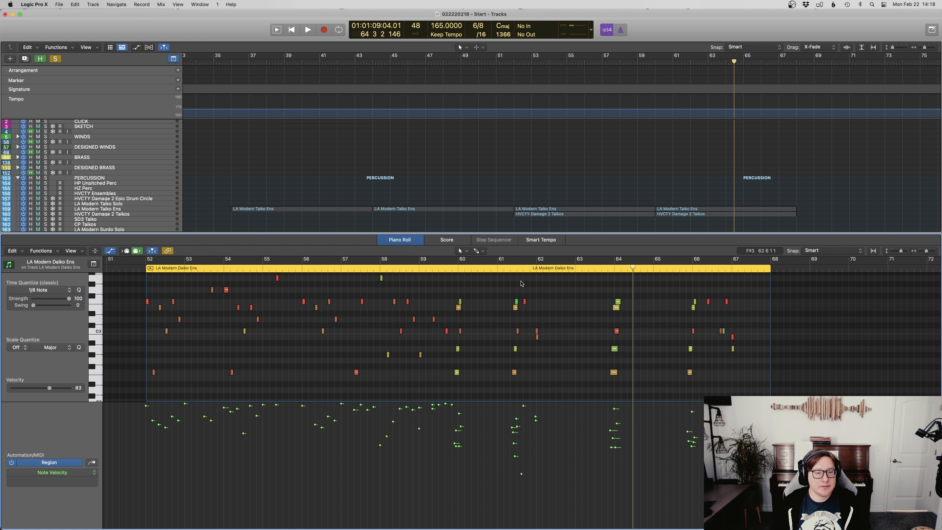
# Step: Select three hits in the Daiko cluster at bar 60 and play the full unsoloed mix from bar 59 to bar 67
pyautogui.click(444, 268)
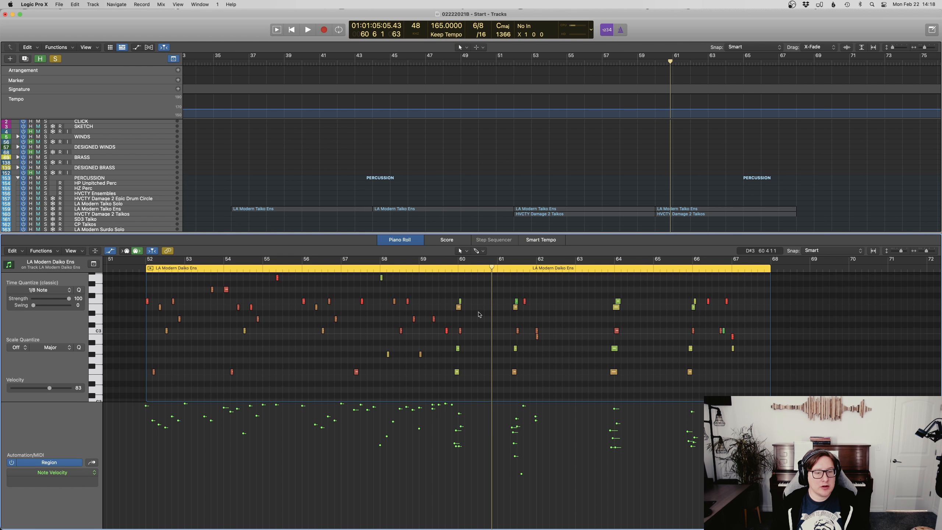
pyautogui.moveTo(480, 382); pyautogui.dragTo(460, 297)
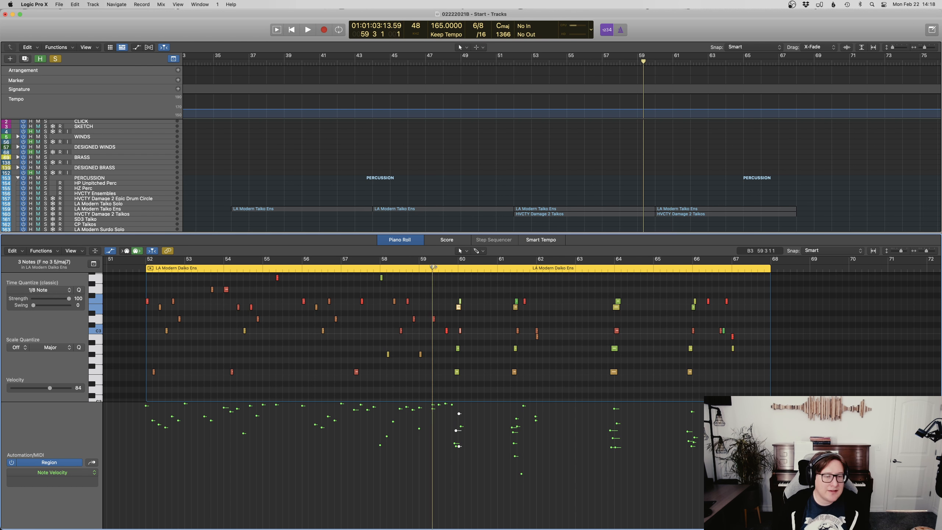
pyautogui.press('space')
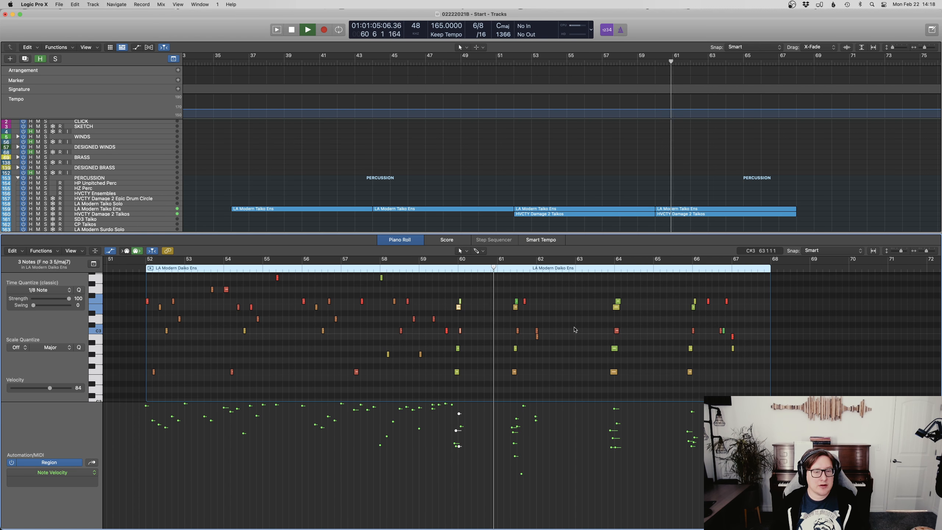
pyautogui.click(572, 329)
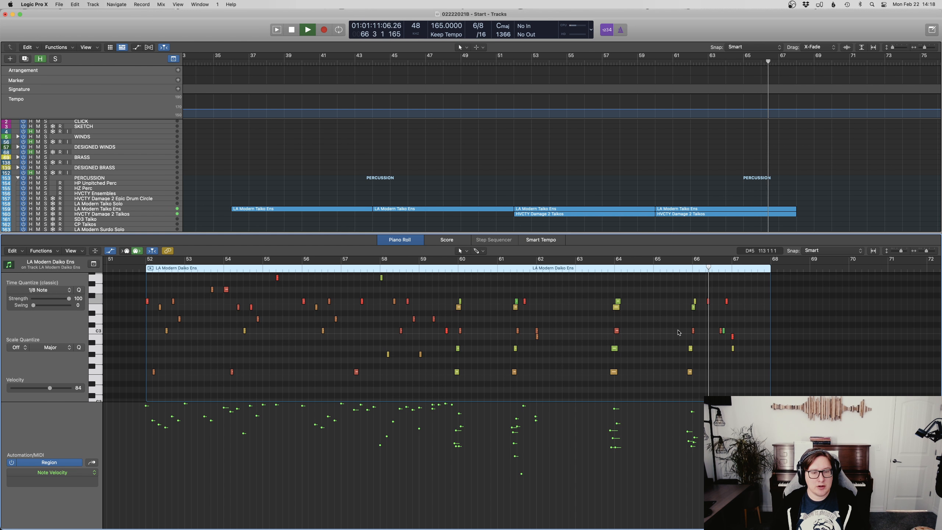
pyautogui.press('space')
# Step: Solo the Daiko track, play from about bar 65, and delete the soft duplicate C3 hit near the end of bar 66
pyautogui.hotkey('ctrl', 's')
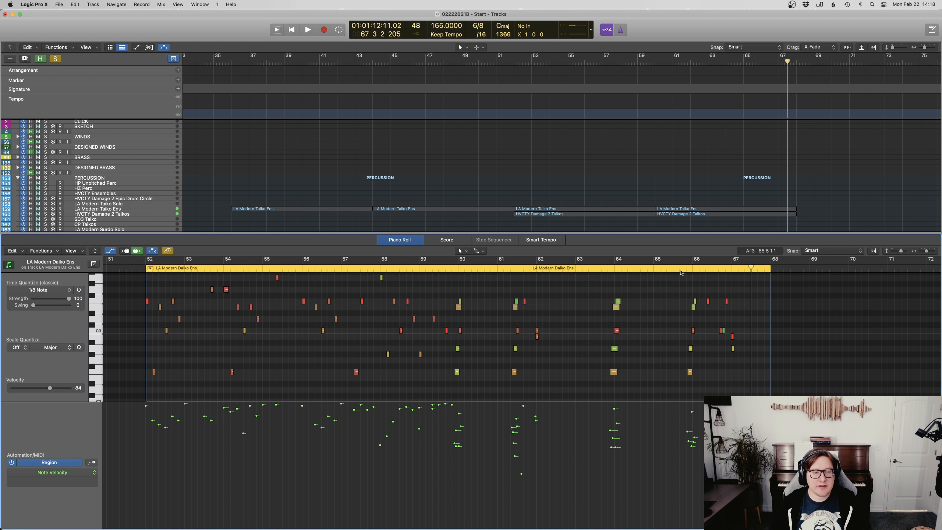
pyautogui.click(680, 269)
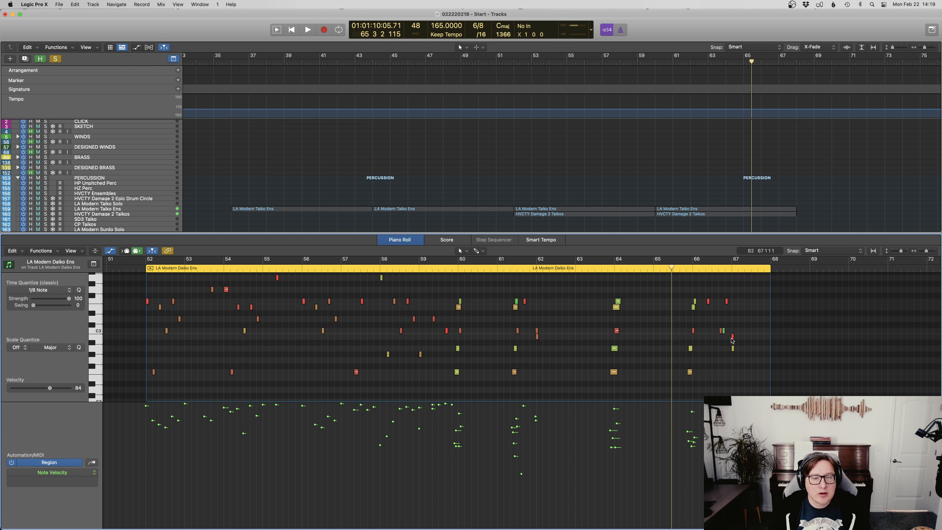
pyautogui.press('space')
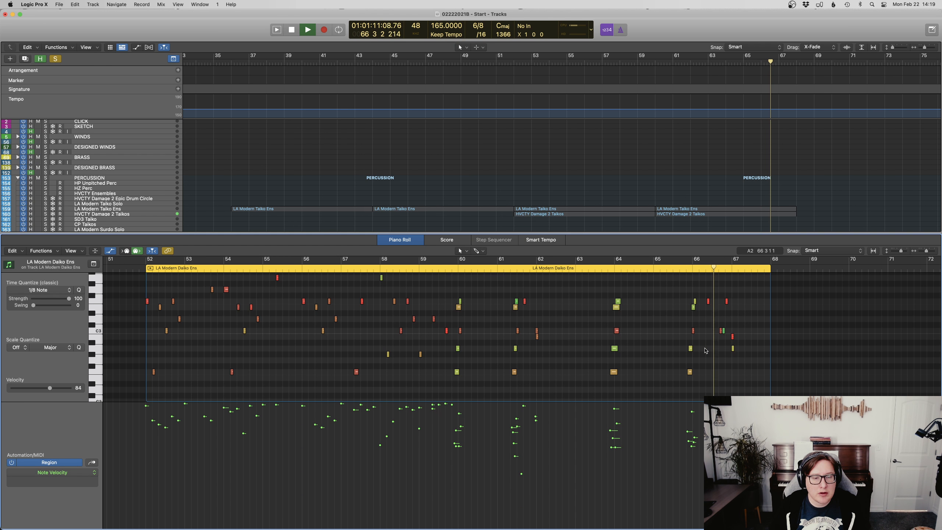
pyautogui.press('space')
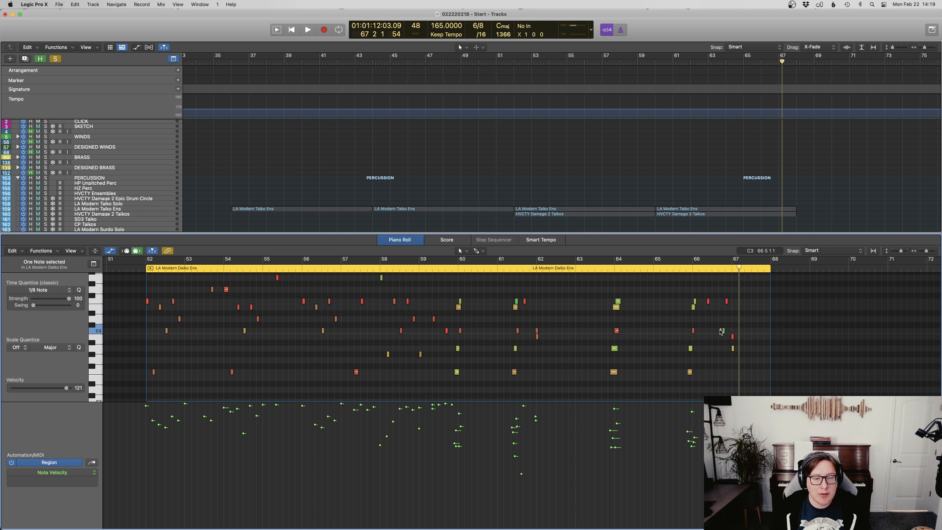
pyautogui.moveTo(721, 332); pyautogui.dragTo(711, 325)
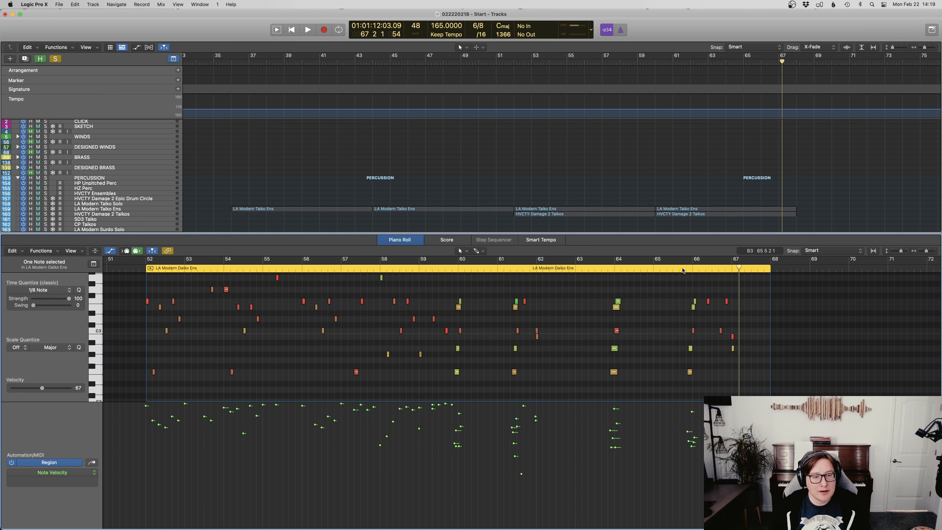
# Step: Delete the A2 Daiko hit on the downbeat of bar 67 and replay the fill from about bar 65
pyautogui.press('space')
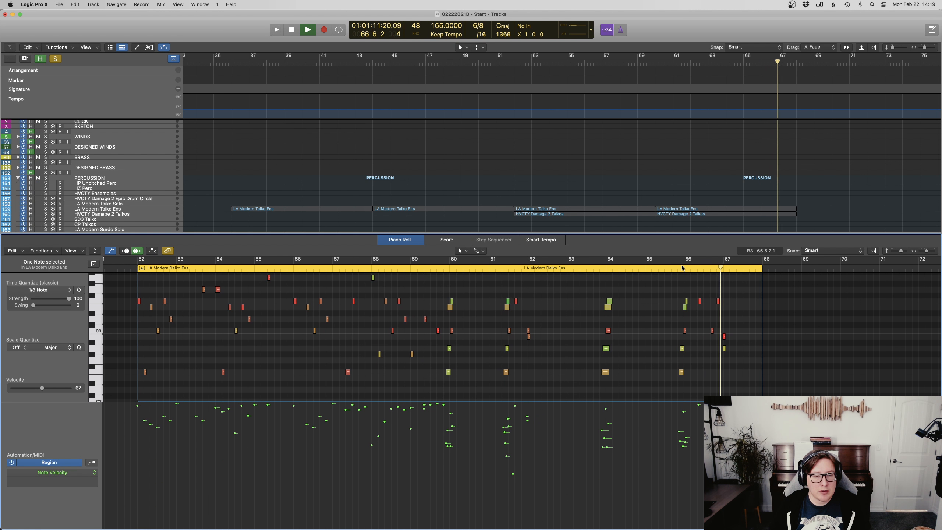
pyautogui.press('space')
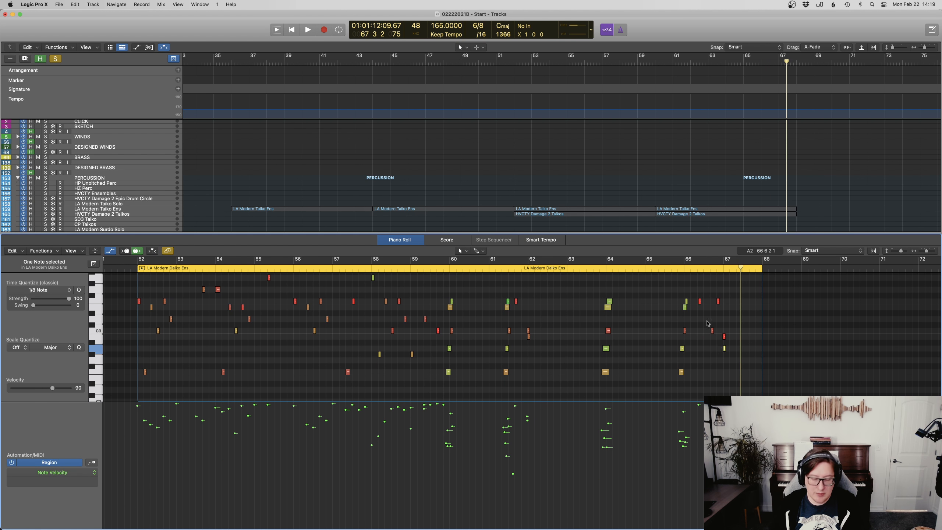
pyautogui.click(672, 269)
pyautogui.press('space')
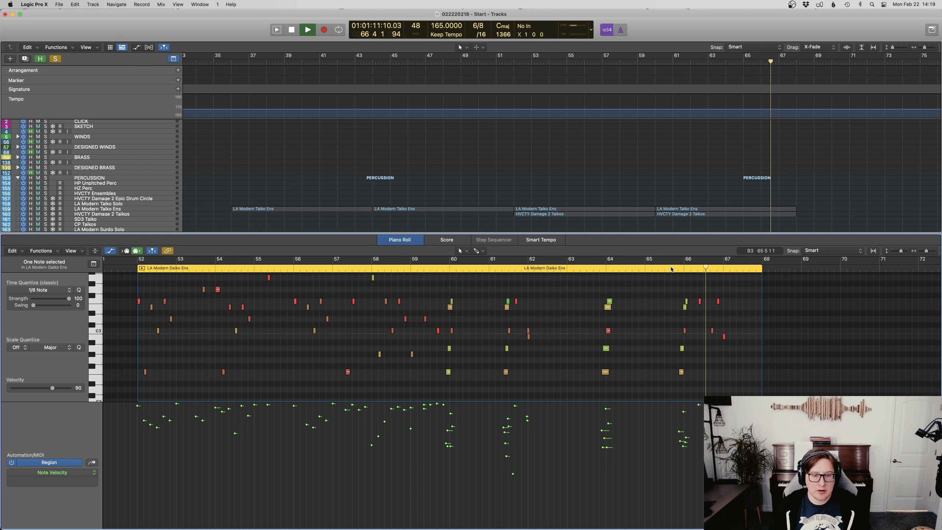
pyautogui.press('space')
# Step: Quantize the four remaining hits of the Daiko fill from bar 66 into bar 67 to 1/8 notes, play them and close the editor
pyautogui.moveTo(742, 351); pyautogui.dragTo(699, 294)
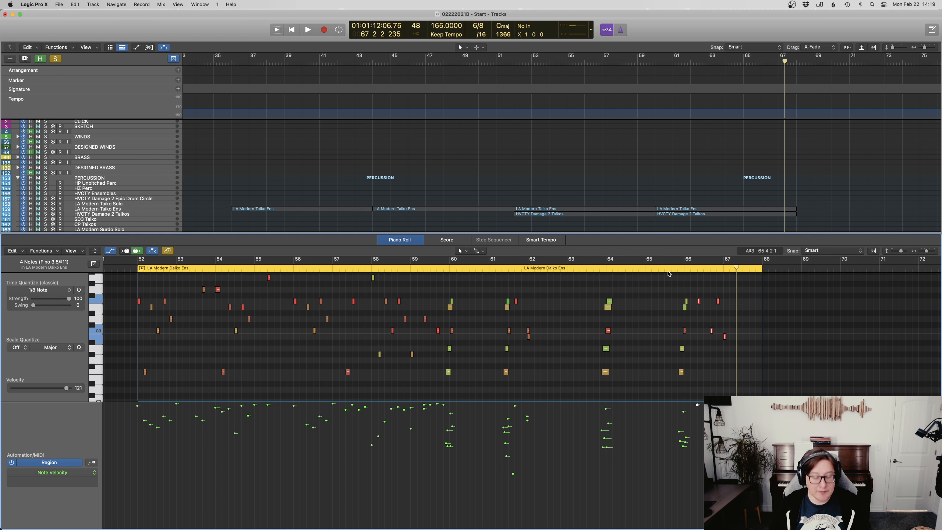
pyautogui.click(670, 272)
pyautogui.press('space')
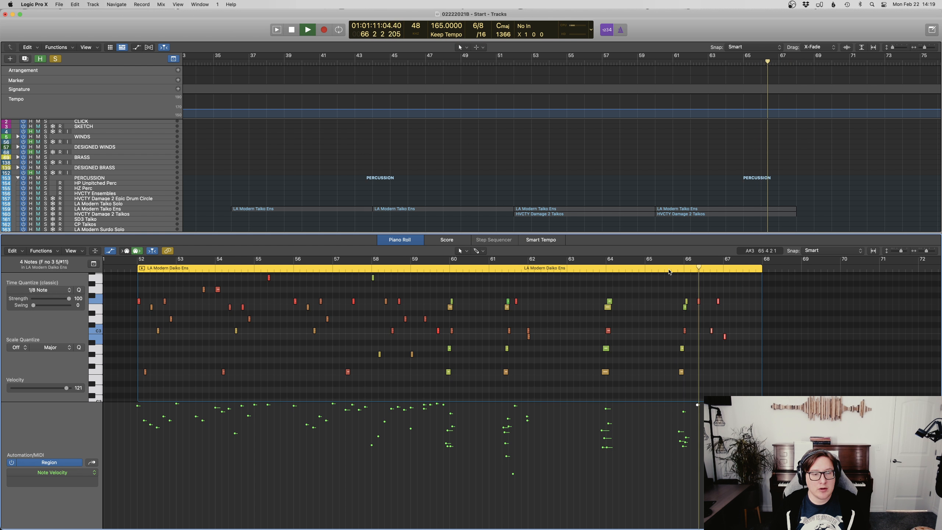
pyautogui.press('space')
pyautogui.press('e')
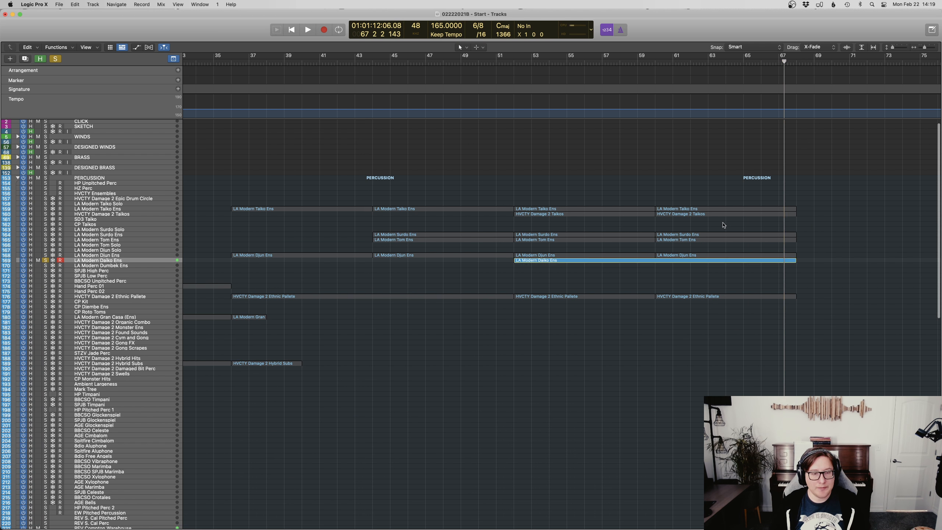
# Step: Turn off the Daiko solo and delete the copied LA Modern Taiko Ens region at bar 60
pyautogui.click(704, 210)
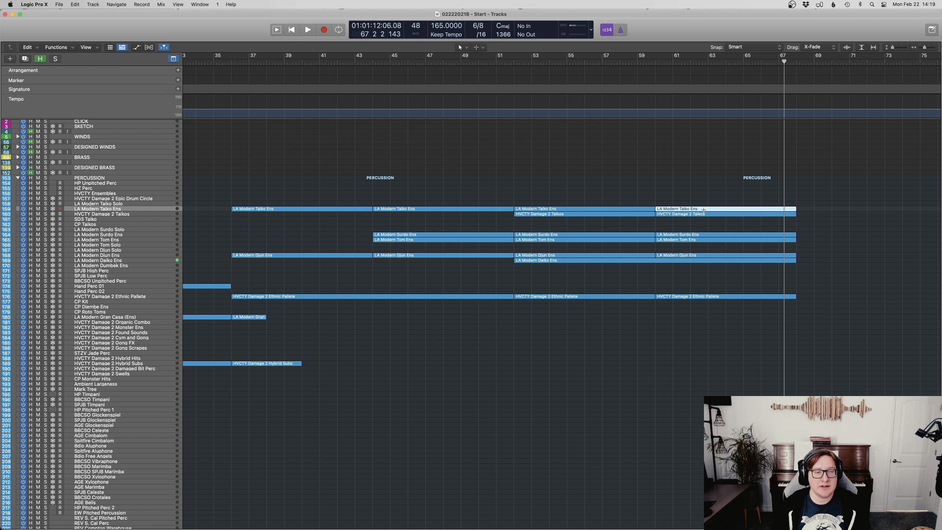
pyautogui.press('BackSpace')
# Step: Split the LA Modern Daiko Ens region at bar 60, splitting the notes that cross the cut
pyautogui.click(697, 256)
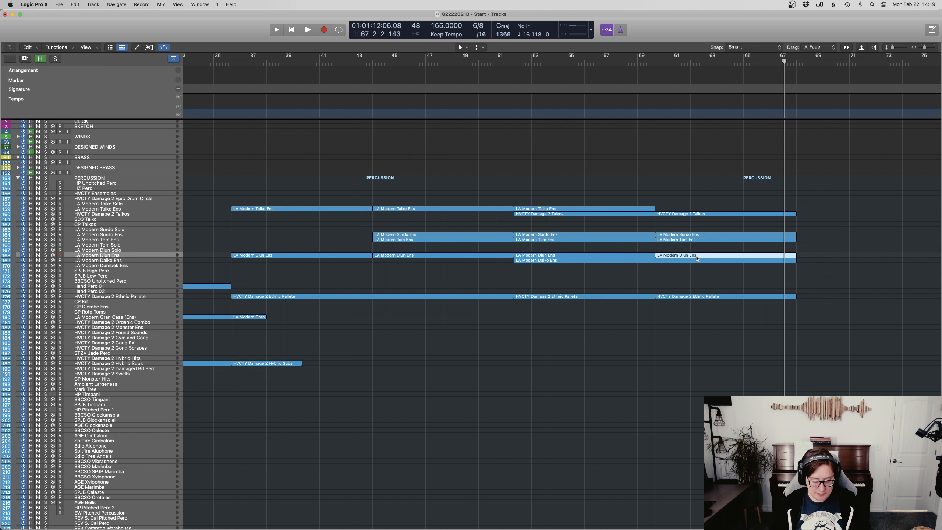
pyautogui.click(647, 62)
pyautogui.doubleClick(670, 254)
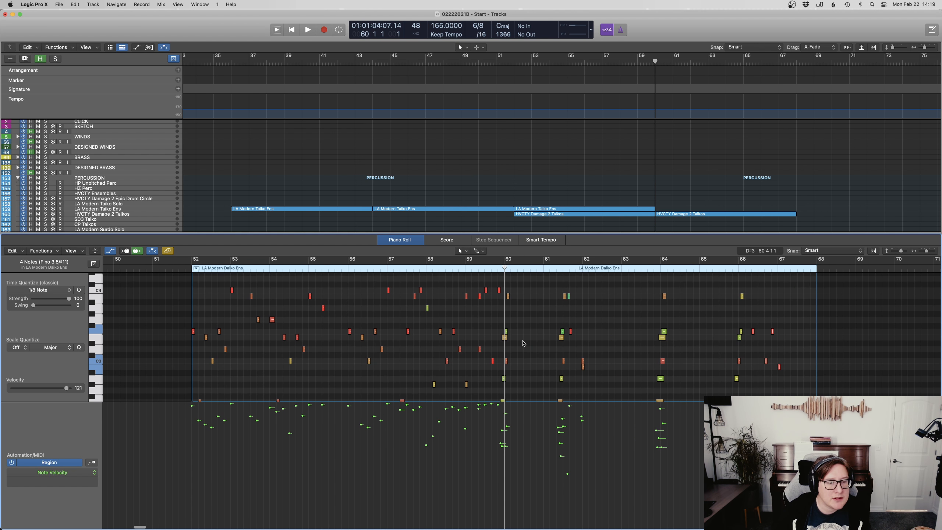
pyautogui.press('e')
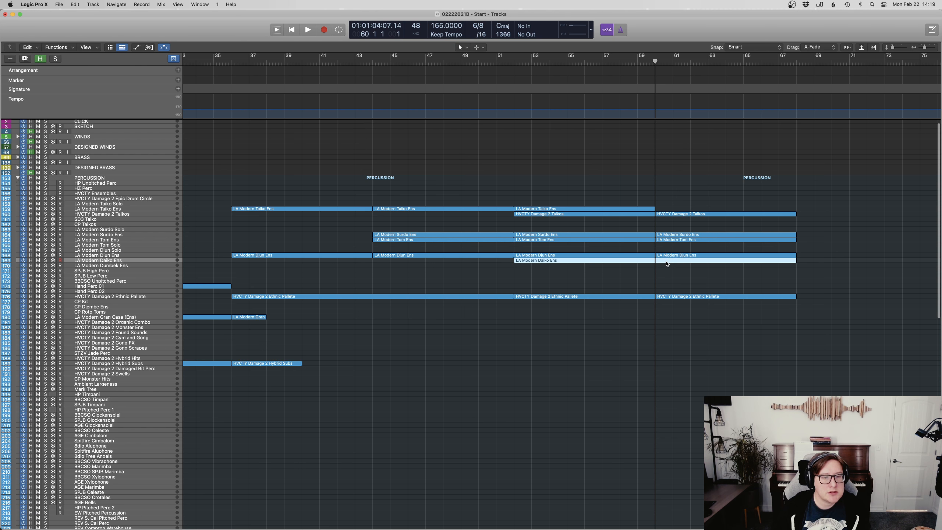
pyautogui.press('super+t')
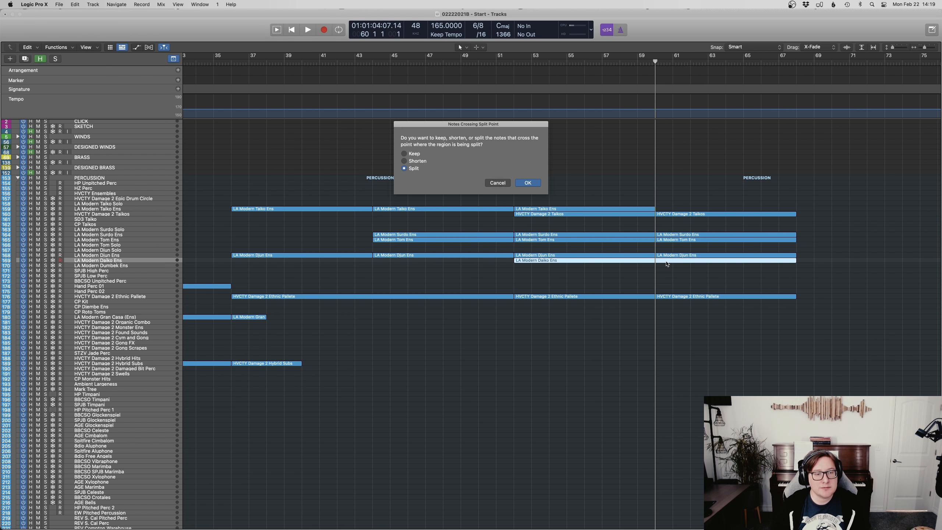
pyautogui.click(528, 183)
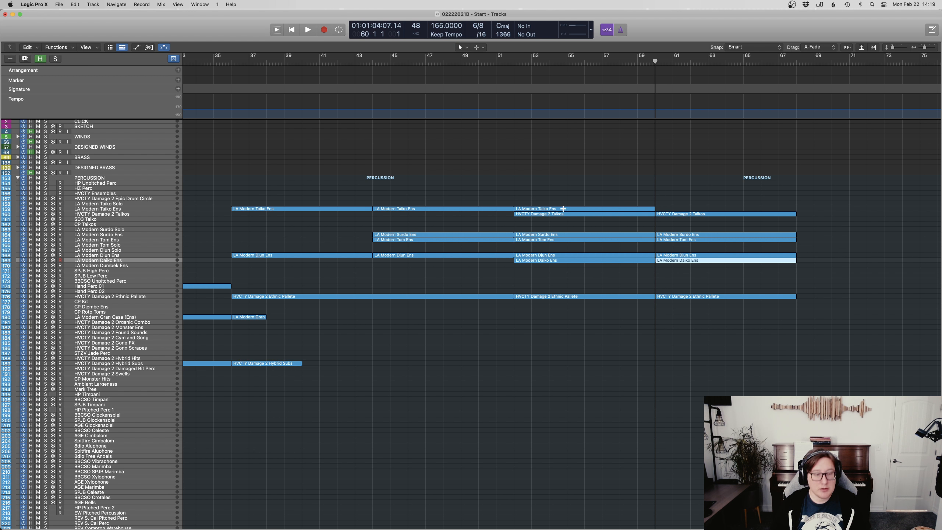
# Step: Copy the split-off LA Modern Daiko Ens region onto the LA Modern Taiko Ens track at bar 60
pyautogui.click(559, 192)
pyautogui.click(559, 210)
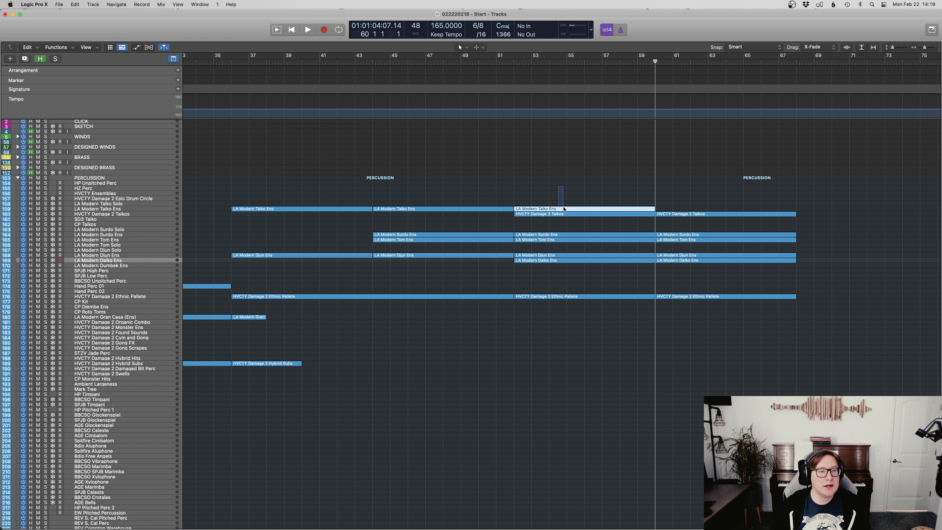
pyautogui.click(593, 179)
pyautogui.press('super+v')
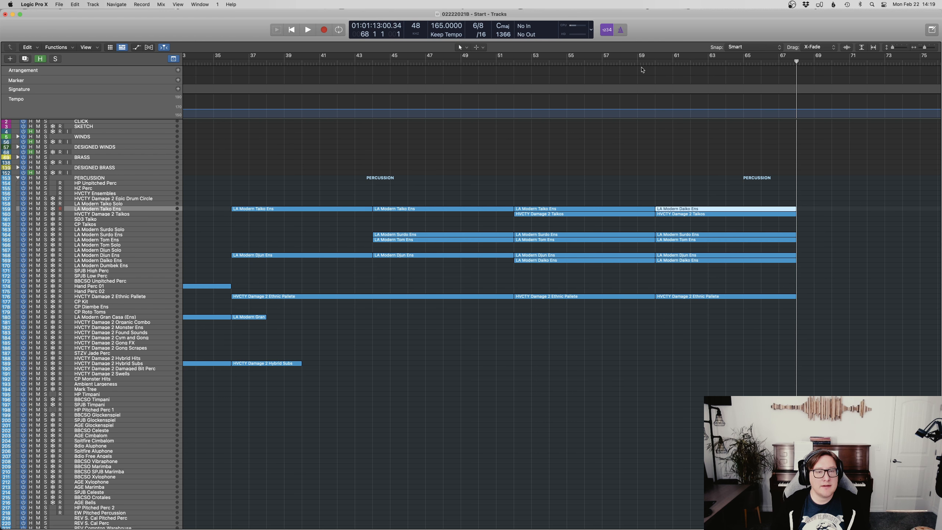
# Step: Play the section from shortly before bar 60 to its end to hear the doubled Daiko part on the Taiko track
pyautogui.doubleClick(642, 69)
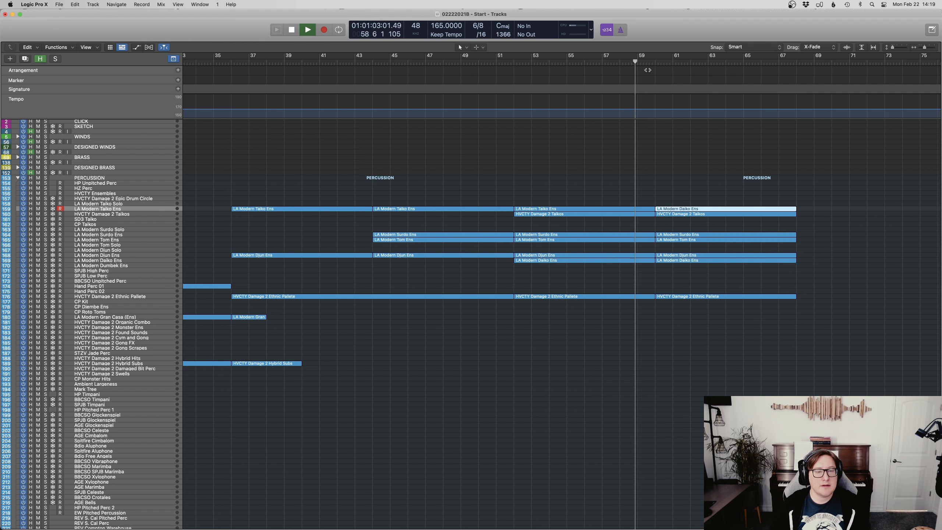
pyautogui.click(679, 158)
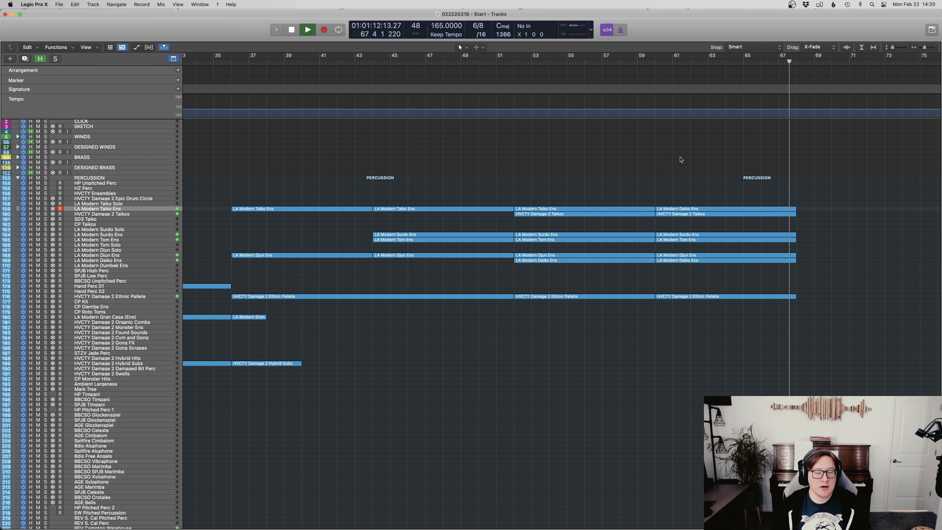
pyautogui.press('space')
pyautogui.hscroll(2, 701, 173)
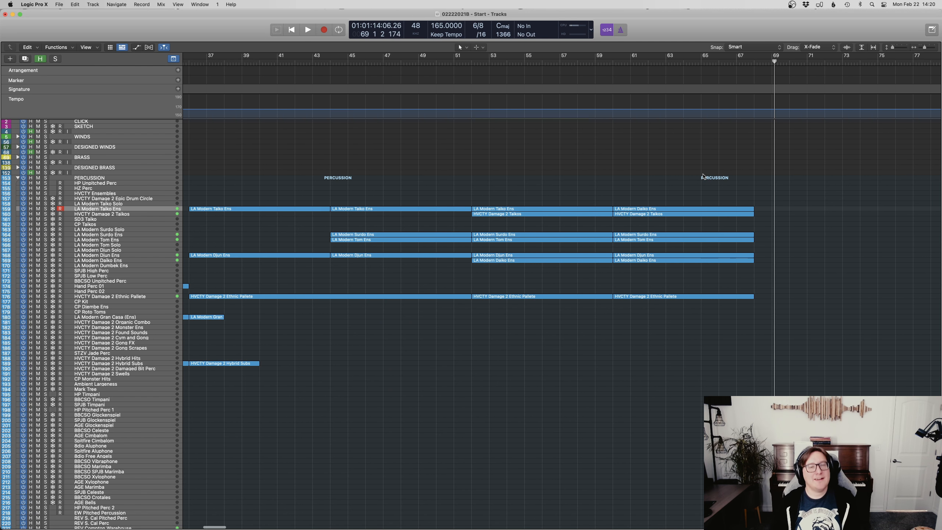
# Step: Play the whole percussion arrangement from about bar 4 through bar 68 to review how it builds
pyautogui.hscroll(-2, 704, 176)
pyautogui.hscroll(-20, 707, 177)
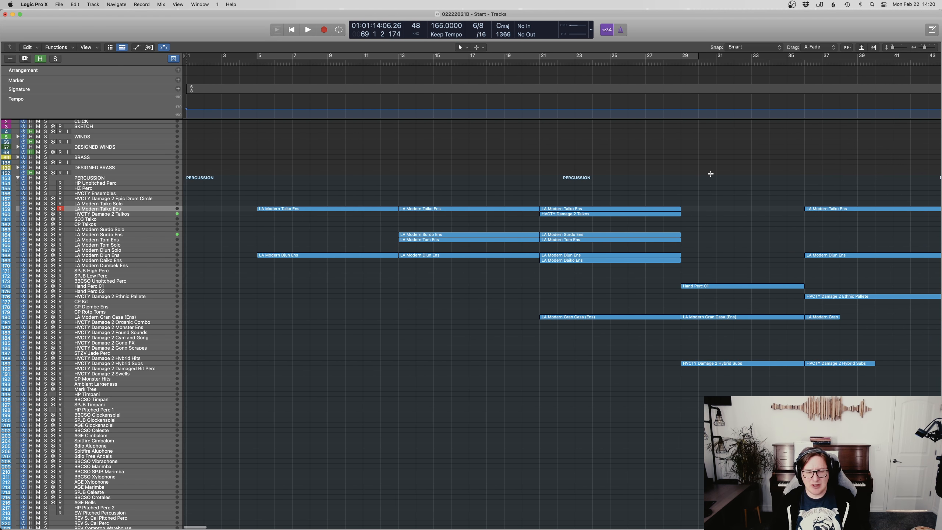
pyautogui.scroll(-4, 710, 173)
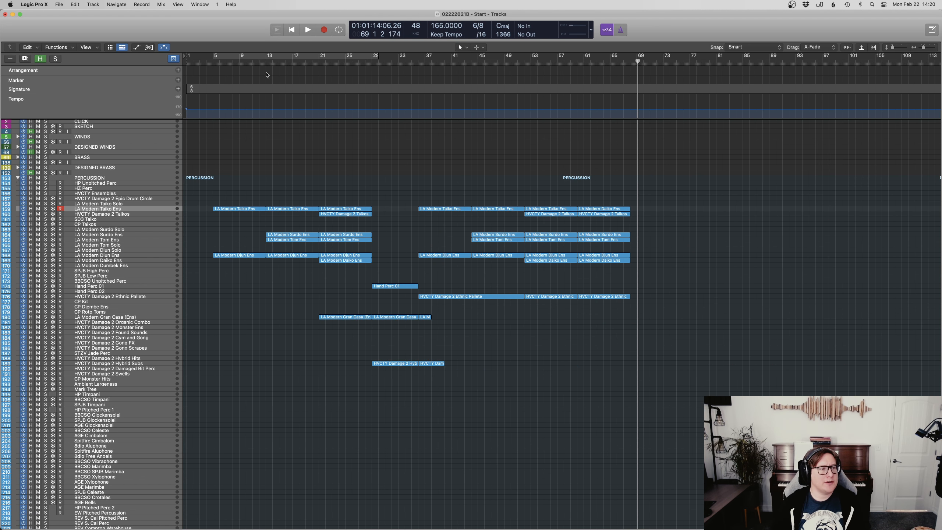
pyautogui.click(208, 64)
pyautogui.press('space')
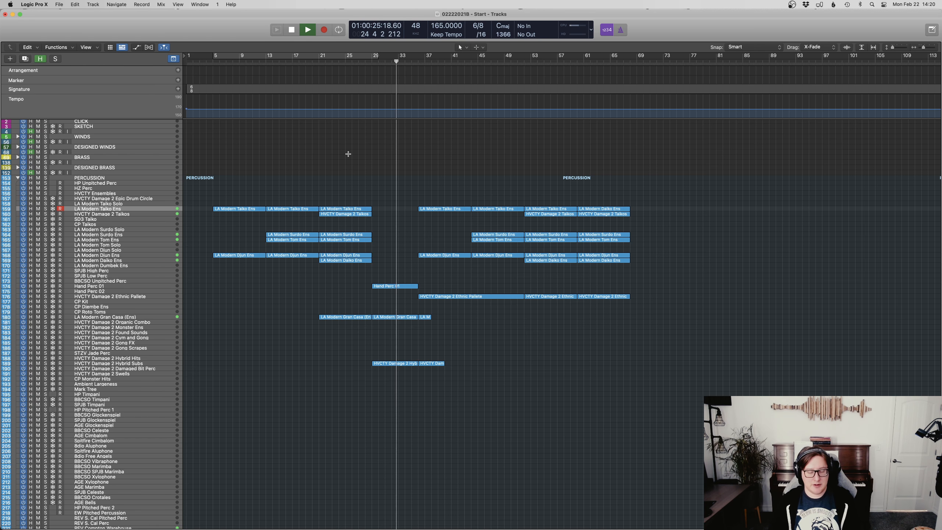
pyautogui.press('super+Right')
pyautogui.hscroll(5, 630, 311)
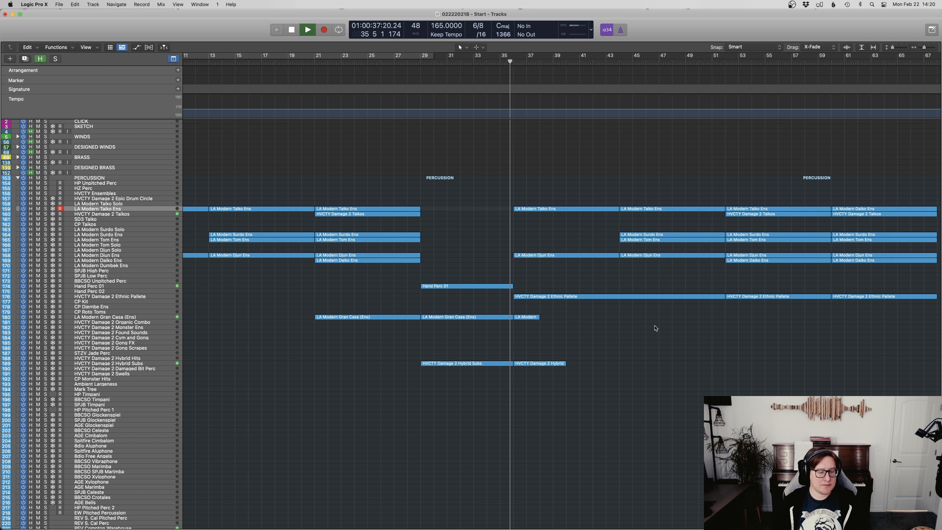
pyautogui.hscroll(2, 652, 337)
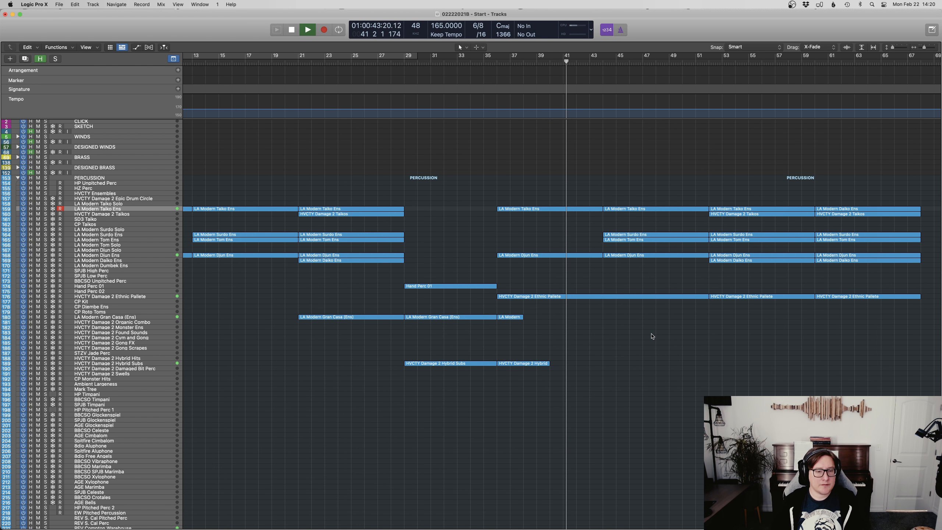
pyautogui.hscroll(-3, 654, 336)
pyautogui.hscroll(5, 657, 336)
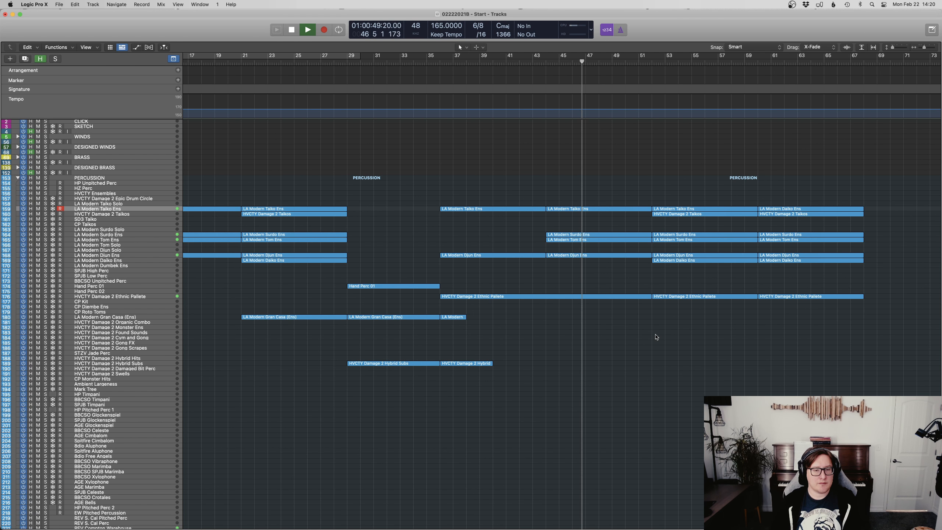
pyautogui.scroll(1, 656, 337)
pyautogui.hscroll(4, 657, 338)
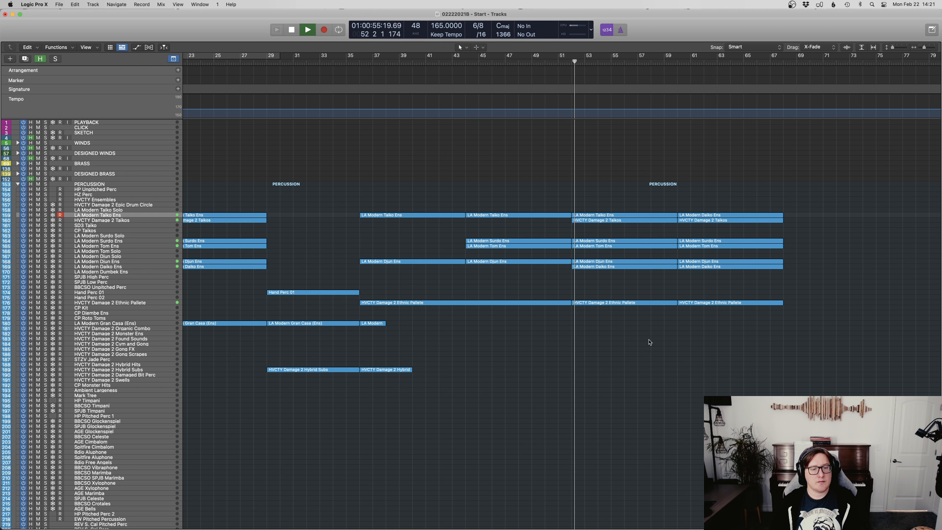
pyautogui.hscroll(1, 653, 342)
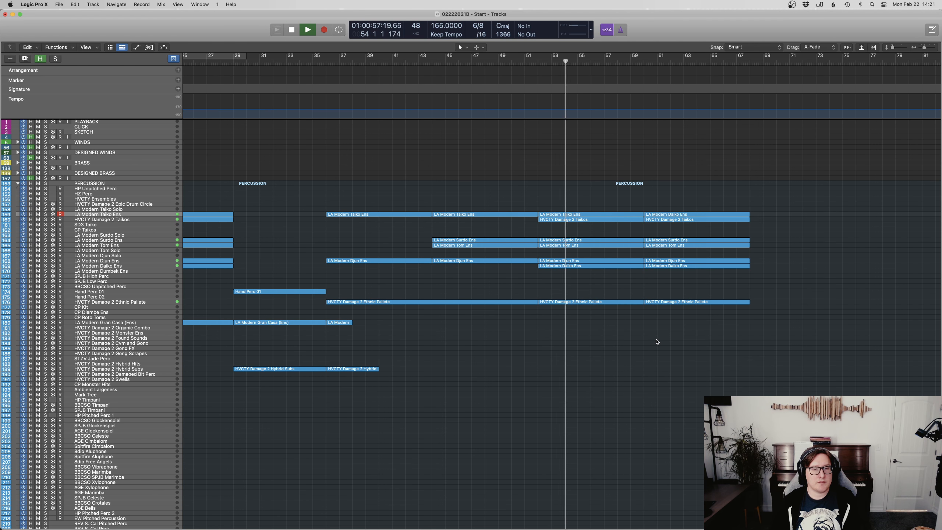
pyautogui.hscroll(-3, 656, 342)
pyautogui.hscroll(2, 656, 343)
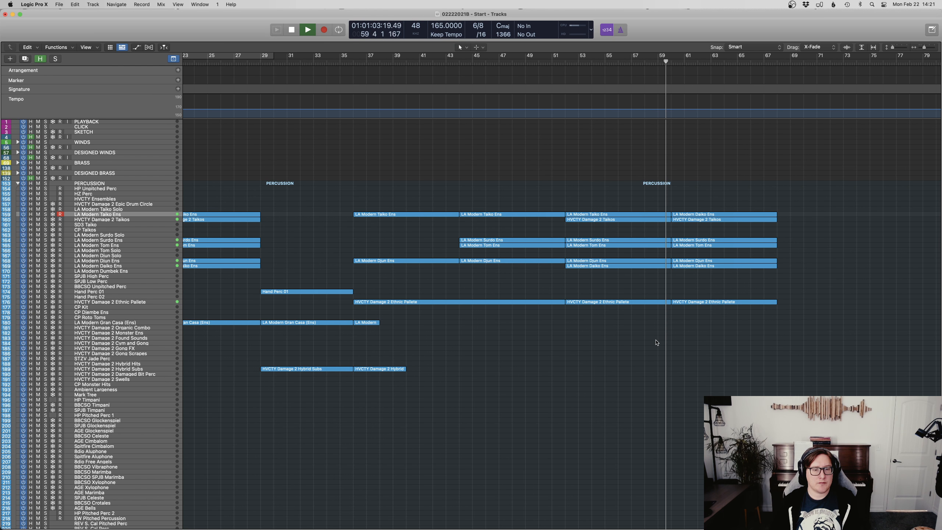
pyautogui.hscroll(4, 719, 345)
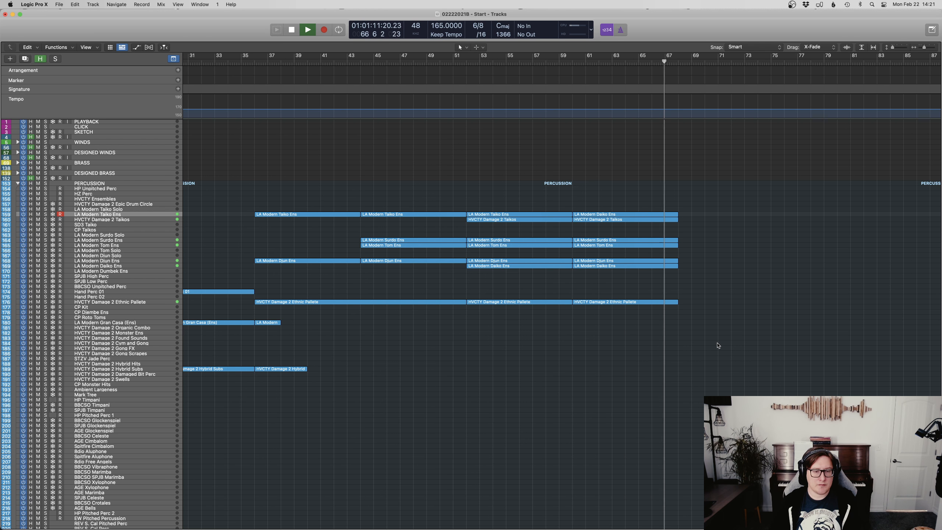
pyautogui.hscroll(-3, 718, 346)
pyautogui.press('space')
# Step: Copy the Hand Perc 01, LA Modern Gran Casa and Damage 2 Hybrid Subs regions from bar 29 to bar 68
pyautogui.hscroll(-3, 718, 346)
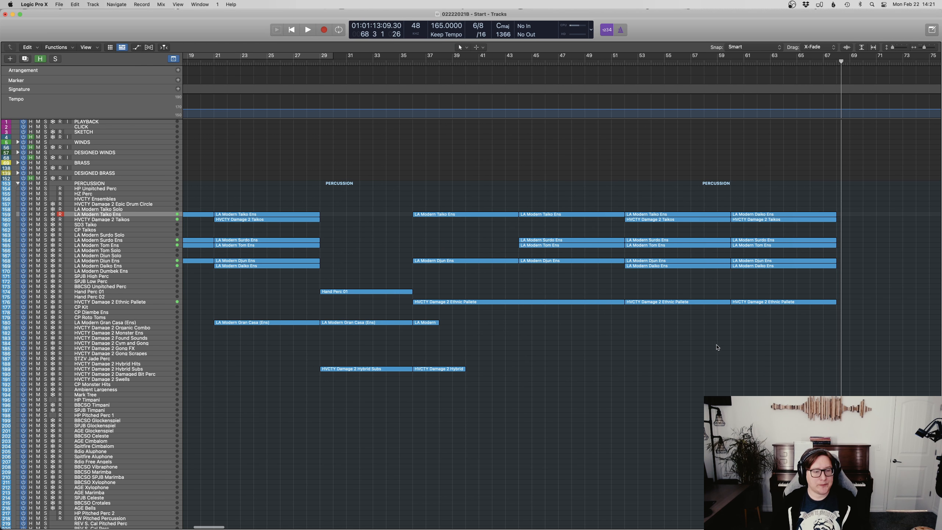
pyautogui.moveTo(356, 392); pyautogui.dragTo(363, 265)
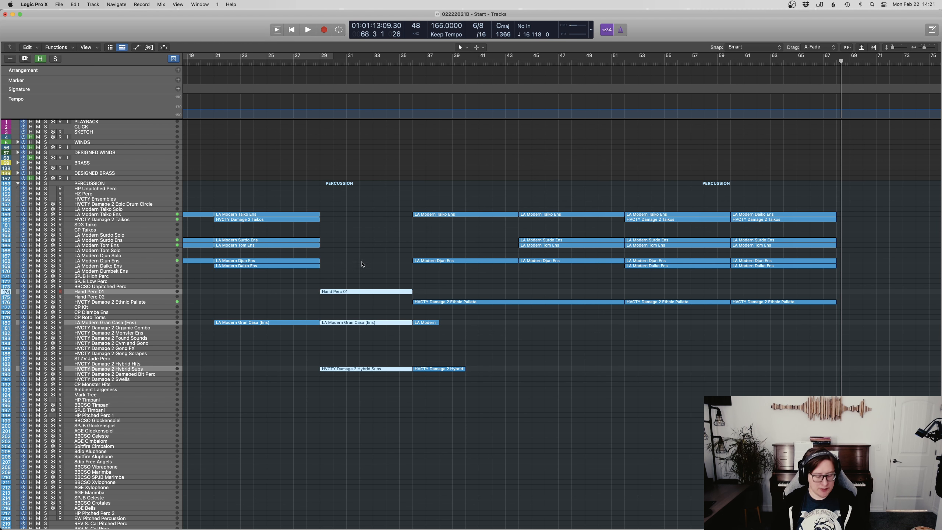
pyautogui.hscroll(10, 434, 254)
pyautogui.click(527, 61)
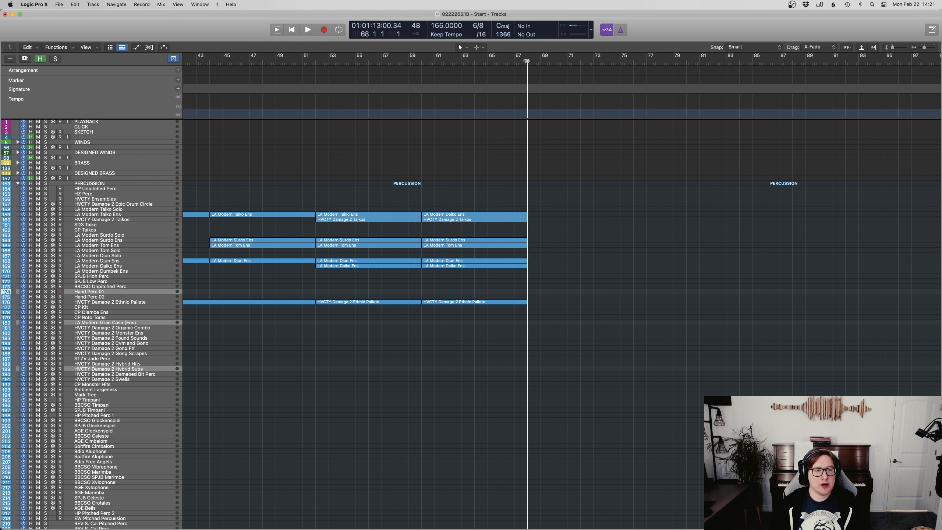
pyautogui.press('super+v')
pyautogui.press('Return')
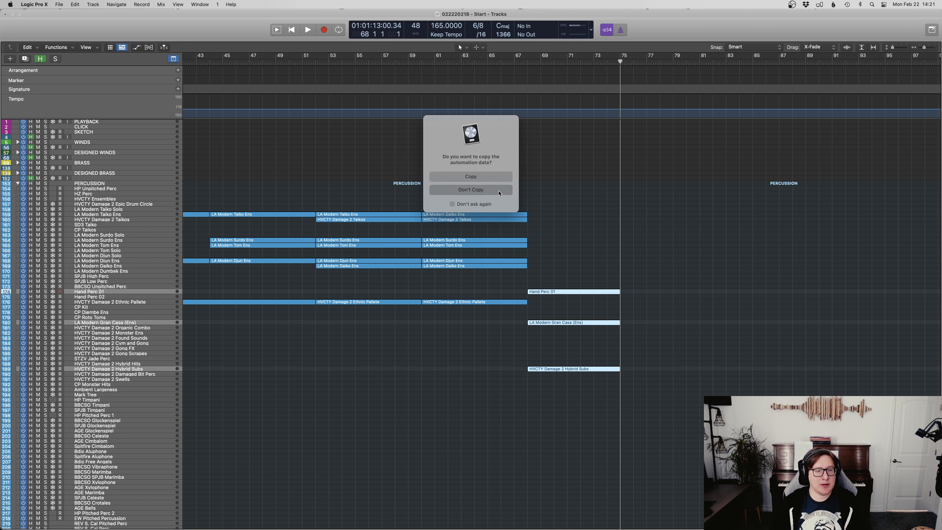
pyautogui.press('Return')
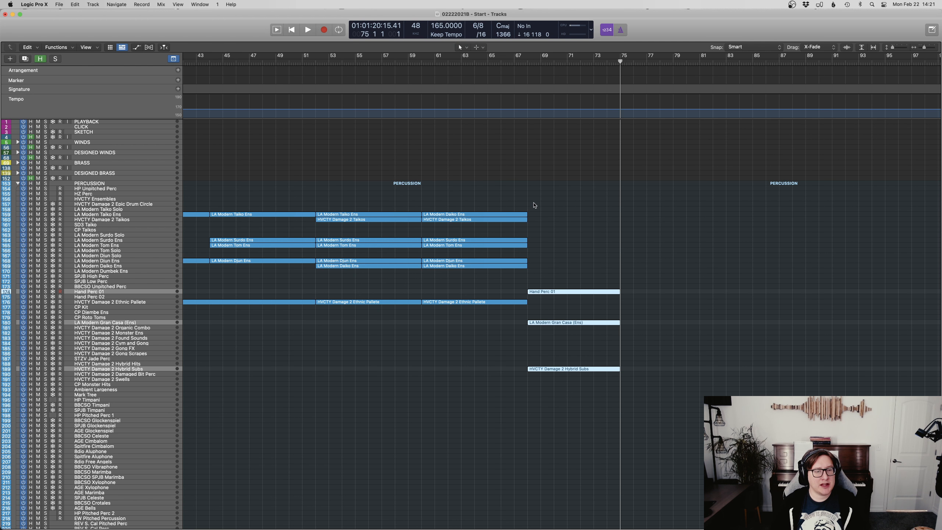
# Step: Copy the LA Modern Surdo Ens and LA Modern Tom Ens regions from bar 44 to bar 68
pyautogui.hscroll(-8, 534, 205)
pyautogui.click(539, 239)
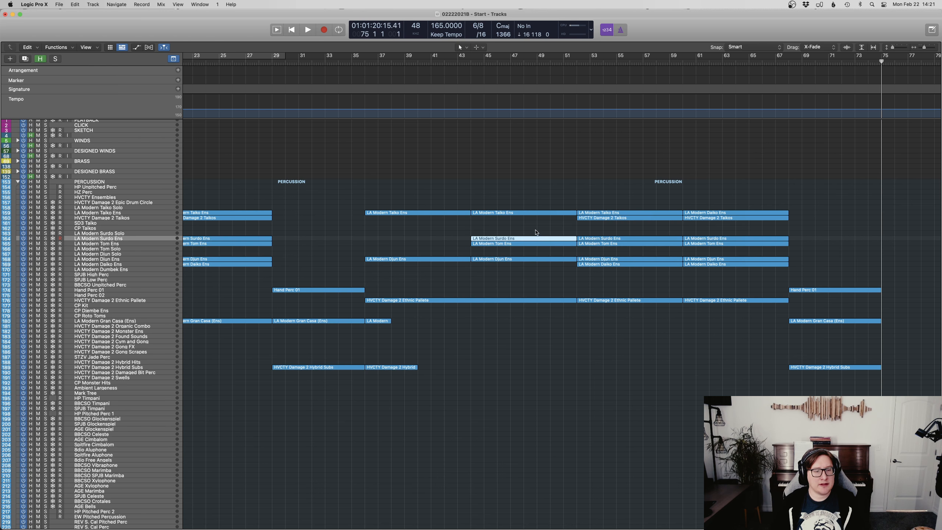
pyautogui.keyDown('shift'); pyautogui.click(536, 245); pyautogui.keyUp('shift')
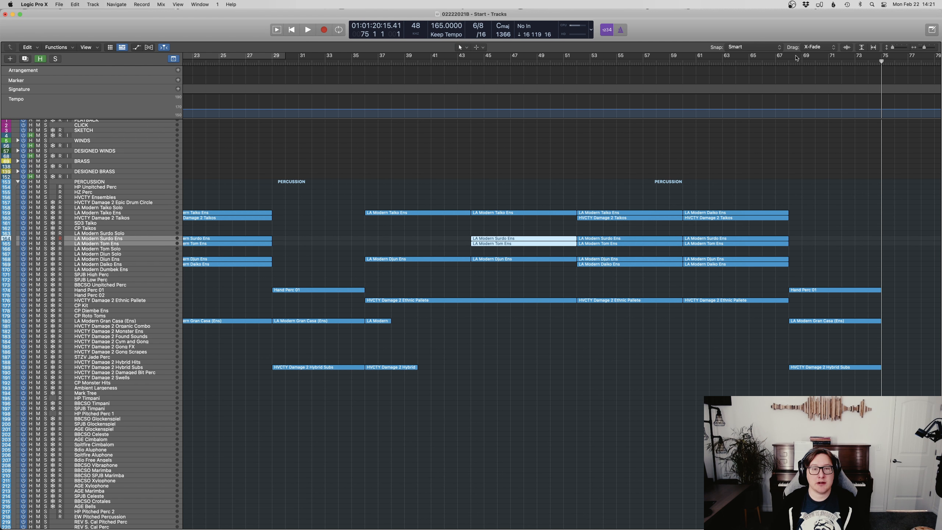
pyautogui.click(784, 60)
pyautogui.press('super+v')
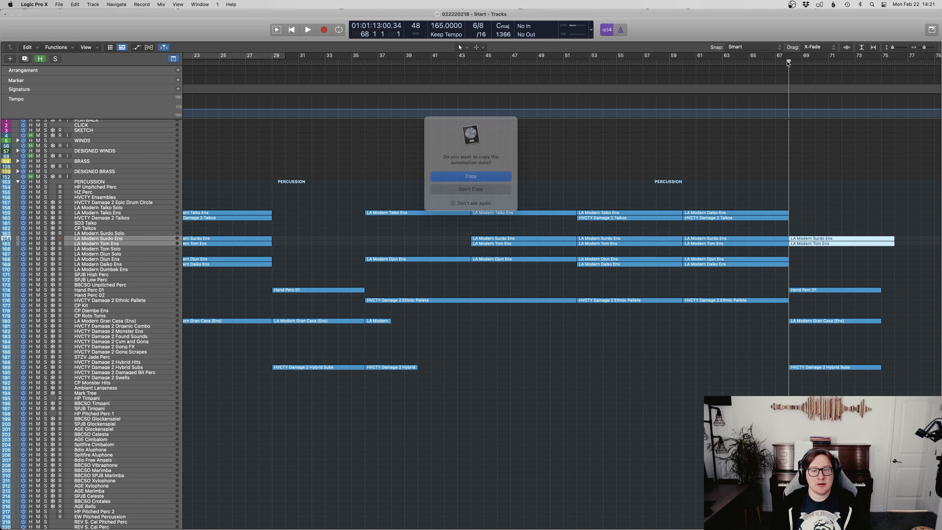
pyautogui.press('Return')
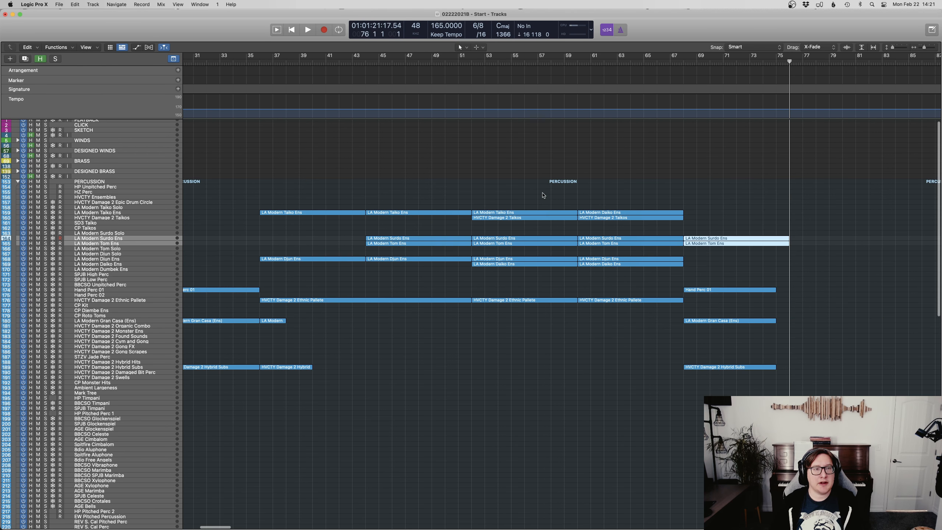
pyautogui.click(816, 387)
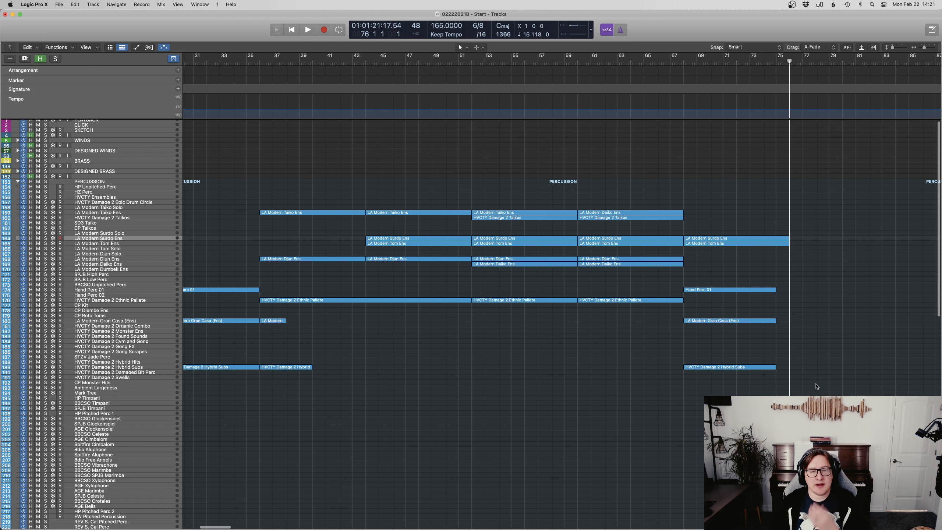
pyautogui.click(762, 62)
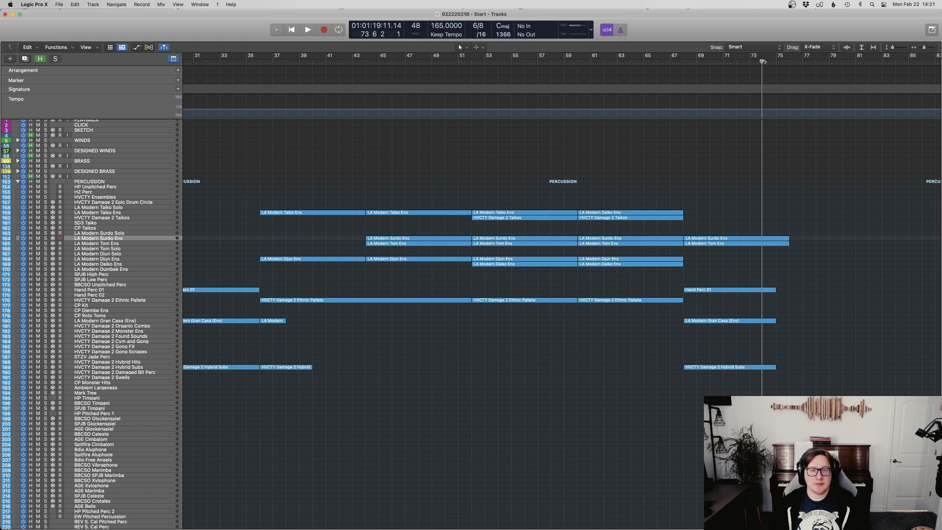
pyautogui.moveTo(683, 396); pyautogui.dragTo(764, 274)
pyautogui.press('super+t')
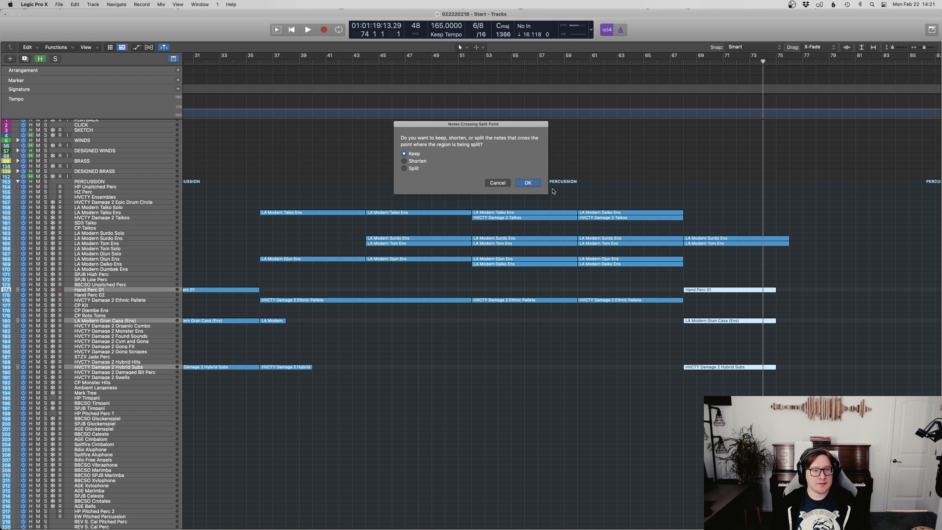
pyautogui.click(502, 184)
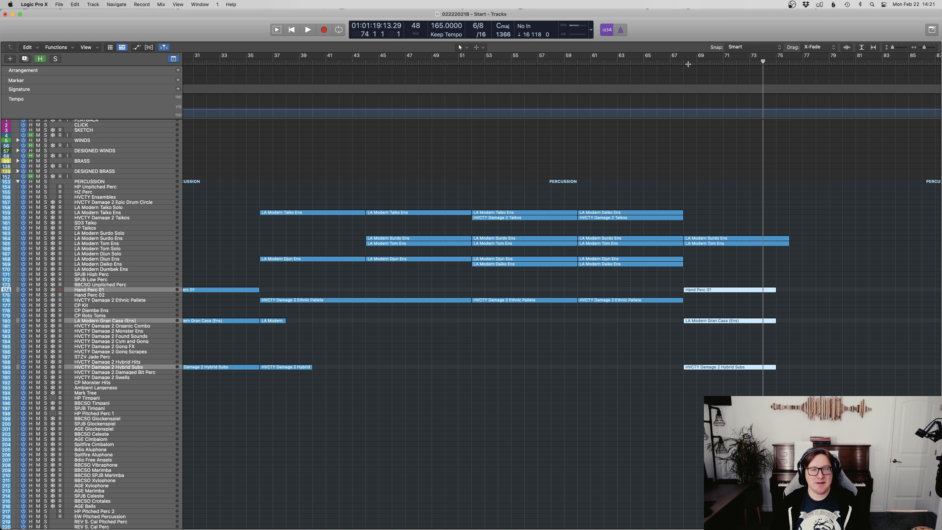
# Step: Split the copied Hand Perc 01, Gran Casa and Hybrid Subs regions at bar 69, keeping the notes that cross the cut
pyautogui.moveTo(686, 62); pyautogui.dragTo(695, 61)
pyautogui.moveTo(684, 395); pyautogui.dragTo(708, 282)
pyautogui.press('super+t')
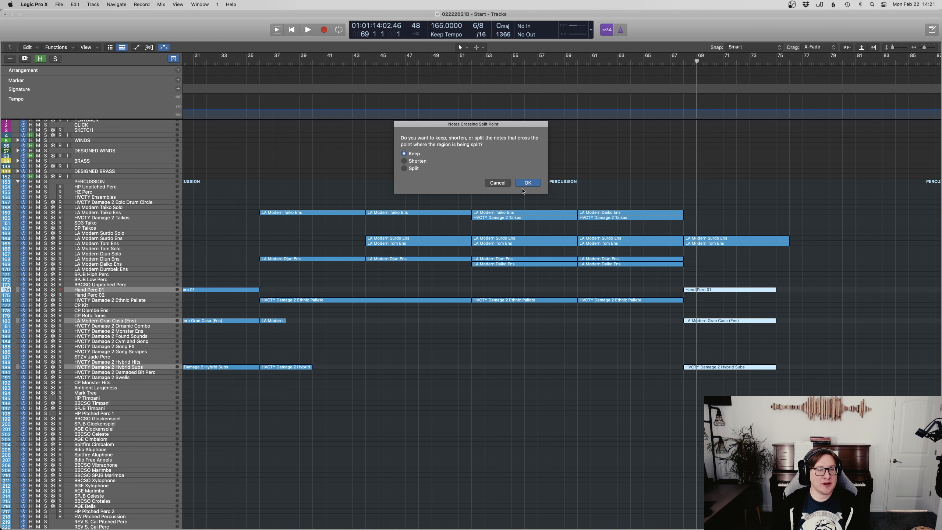
pyautogui.click(529, 183)
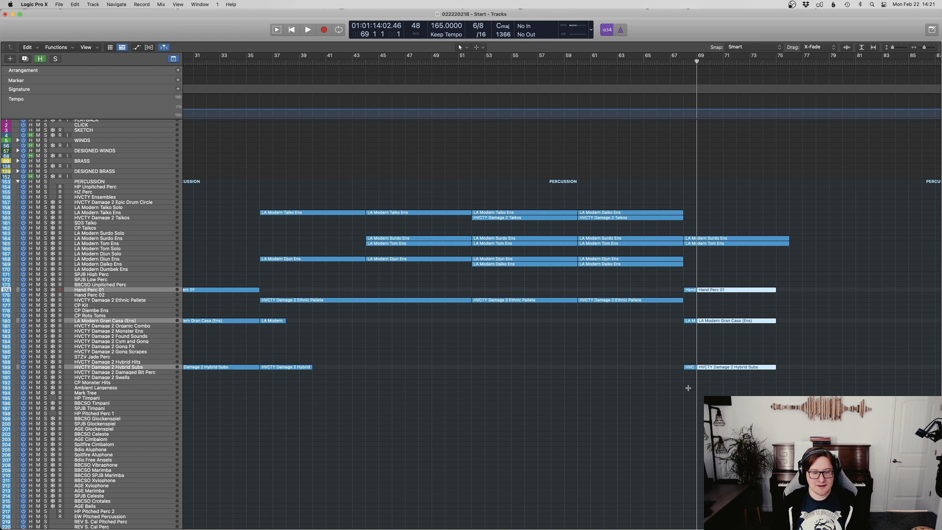
# Step: Copy the one-bar Hand Perc 01, LA Modern Gran Casa and Damage 2 Hybrid Subs pieces from bar 68 to bar 75
pyautogui.click(688, 367)
pyautogui.moveTo(696, 318); pyautogui.dragTo(686, 273)
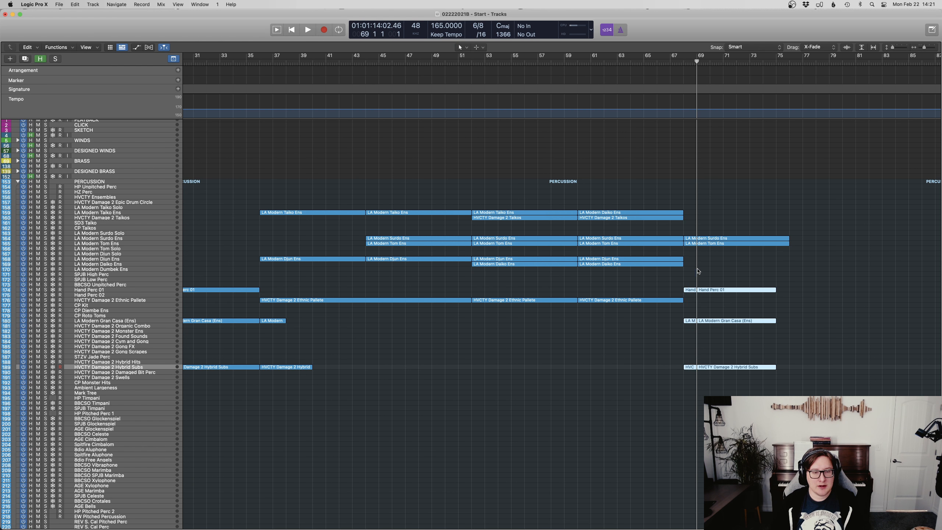
pyautogui.moveTo(692, 363); pyautogui.dragTo(692, 365)
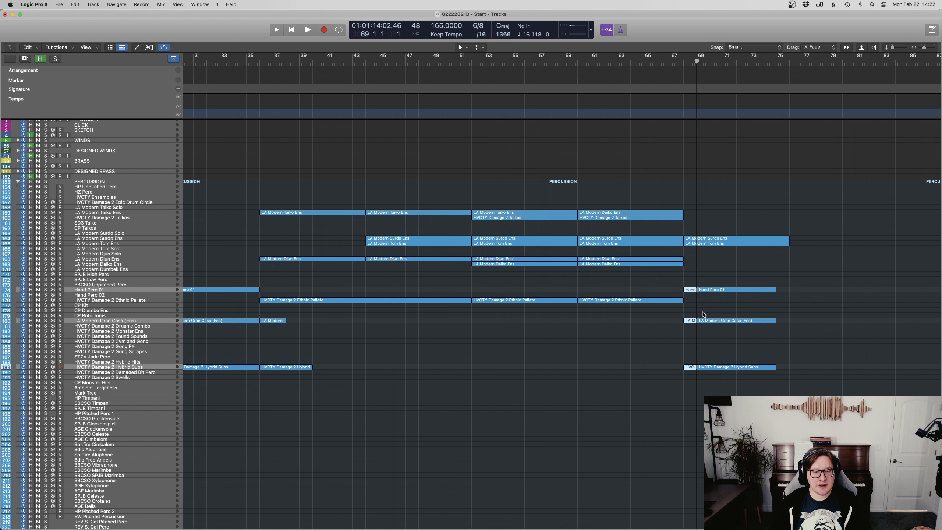
pyautogui.moveTo(694, 289); pyautogui.dragTo(783, 293)
pyautogui.press('Return')
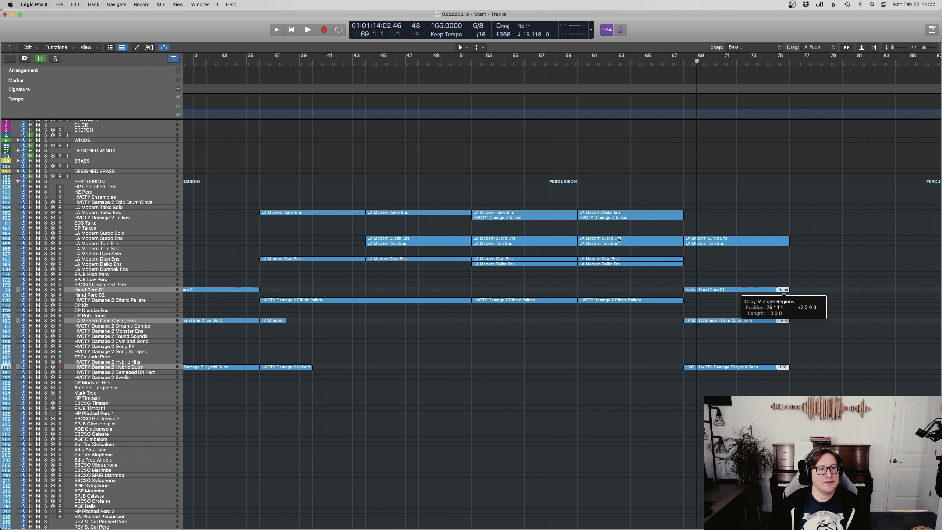
pyautogui.click(798, 268)
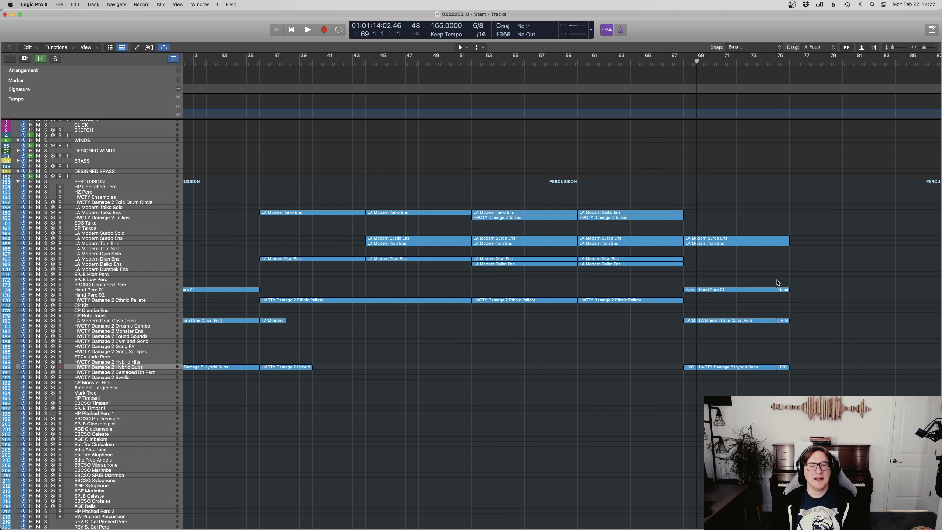
# Step: Join the Hand Perc 01, Gran Casa and Hybrid Subs pieces into one region per track from bar 68, and audition them soloed
pyautogui.moveTo(790, 281); pyautogui.dragTo(688, 376)
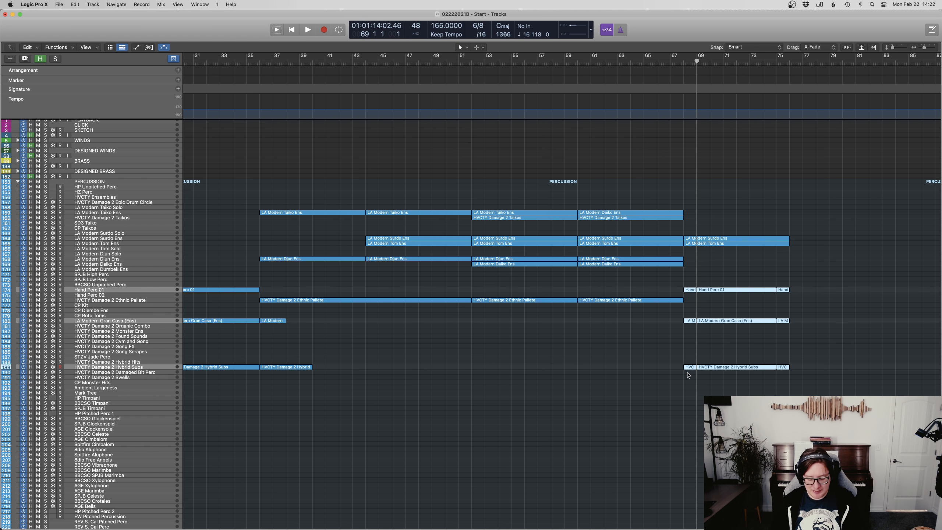
pyautogui.hotkey('ctrl', 's')
pyautogui.press('space')
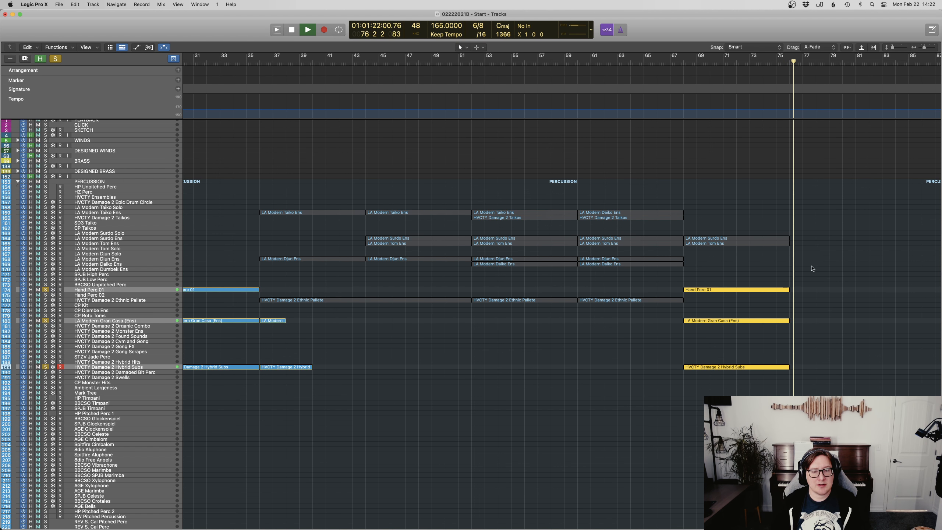
pyautogui.press('space')
# Step: Delete the extra note that runs past the end of the Damage 2 Hybrid Subs region starting at bar 68
pyautogui.doubleClick(753, 366)
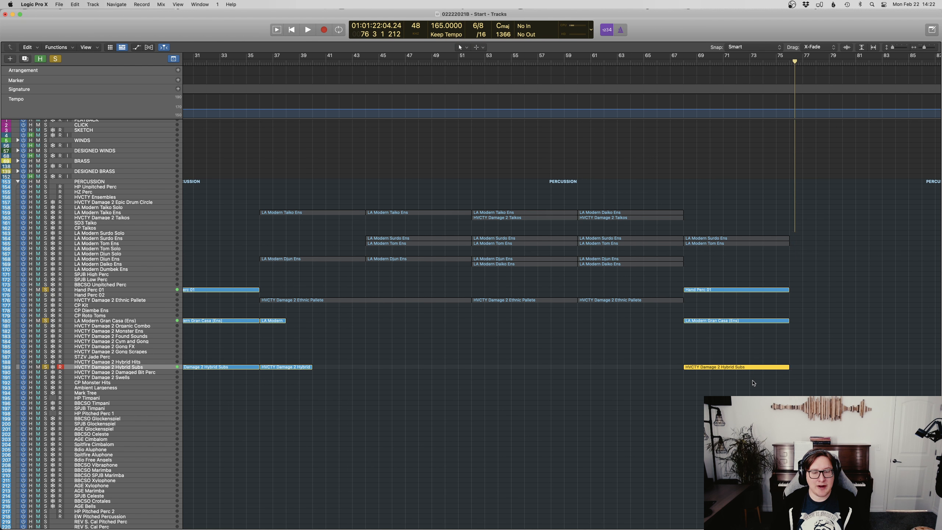
pyautogui.click(534, 331)
pyautogui.press('Delete')
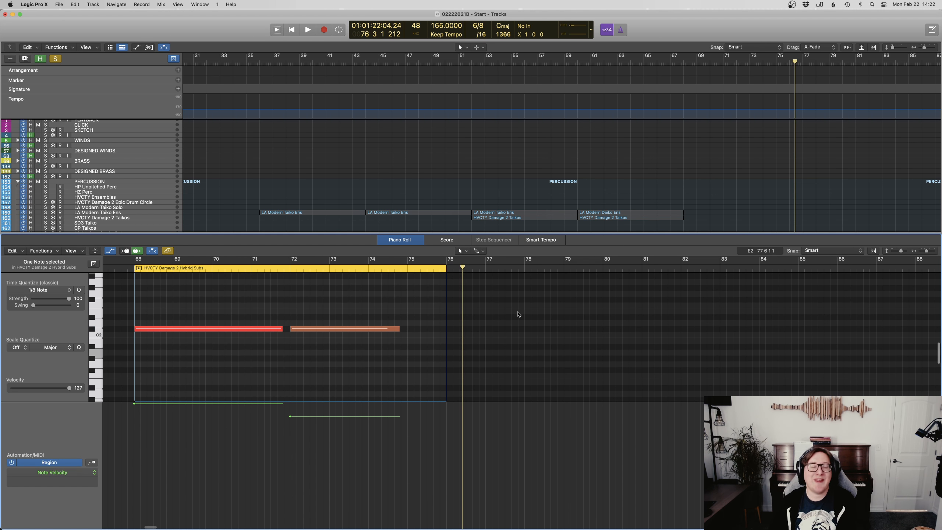
pyautogui.press('e')
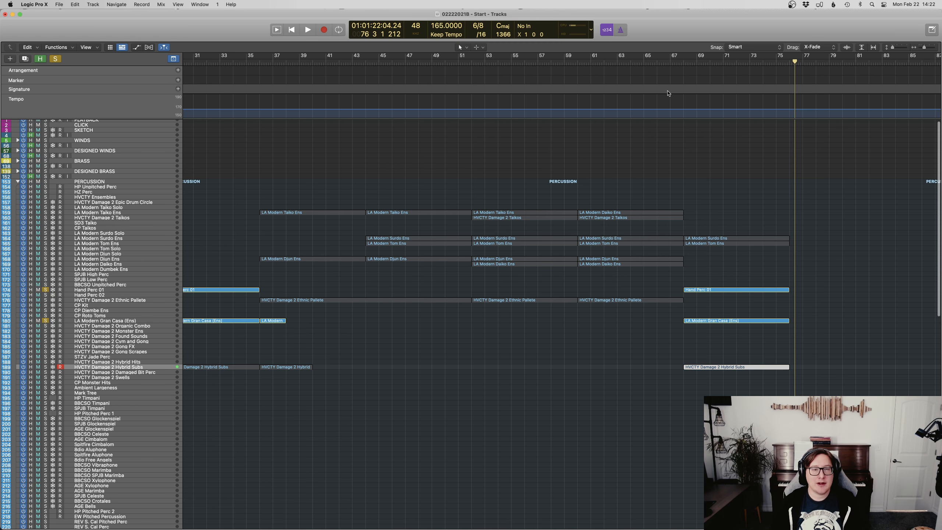
# Step: Clear the solos and play the full percussion from about bar 67 into the ending section
pyautogui.click(670, 60)
pyautogui.click(55, 58)
pyautogui.press('space')
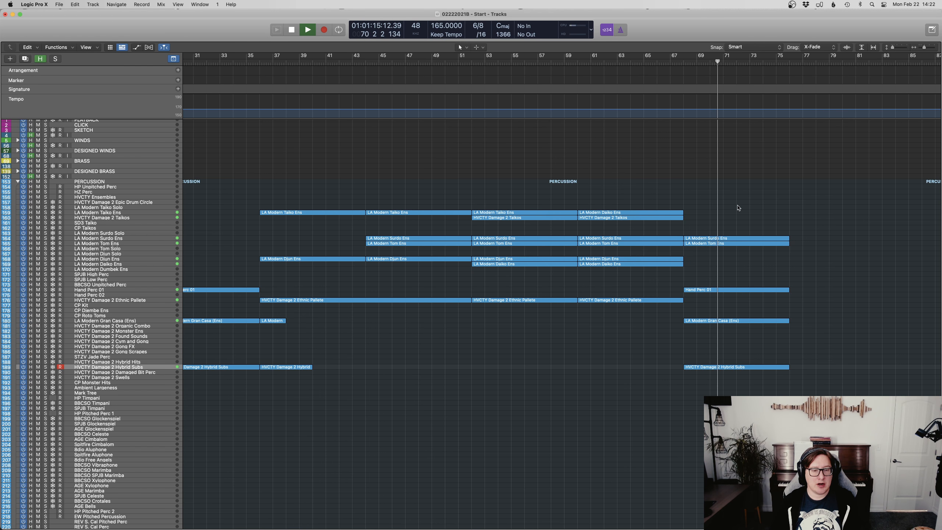
pyautogui.hscroll(-5, 742, 223)
pyautogui.hscroll(15, 742, 230)
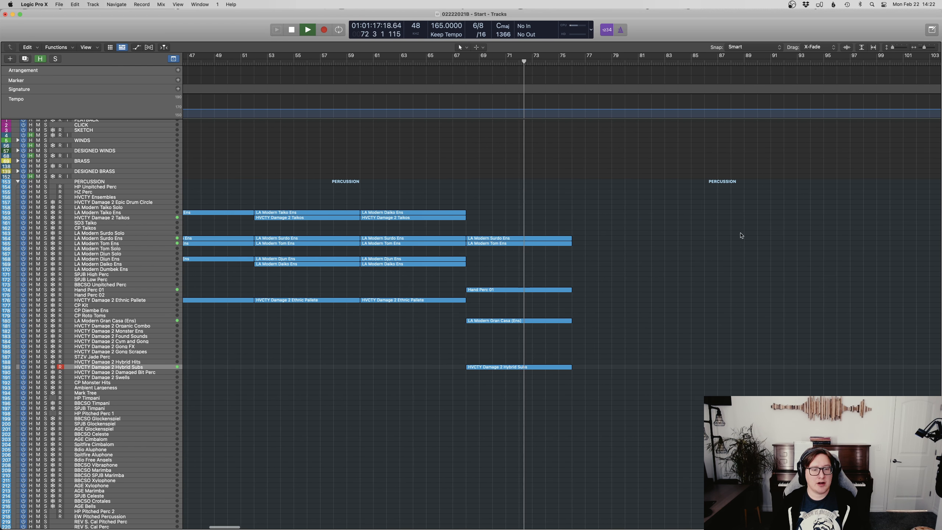
# Step: Copy the Surdo, Tom, Hand Perc 01, Gran Casa and Hybrid Subs regions from bar 68 to bar 76 without their automation
pyautogui.moveTo(597, 400); pyautogui.dragTo(611, 239)
pyautogui.press('space')
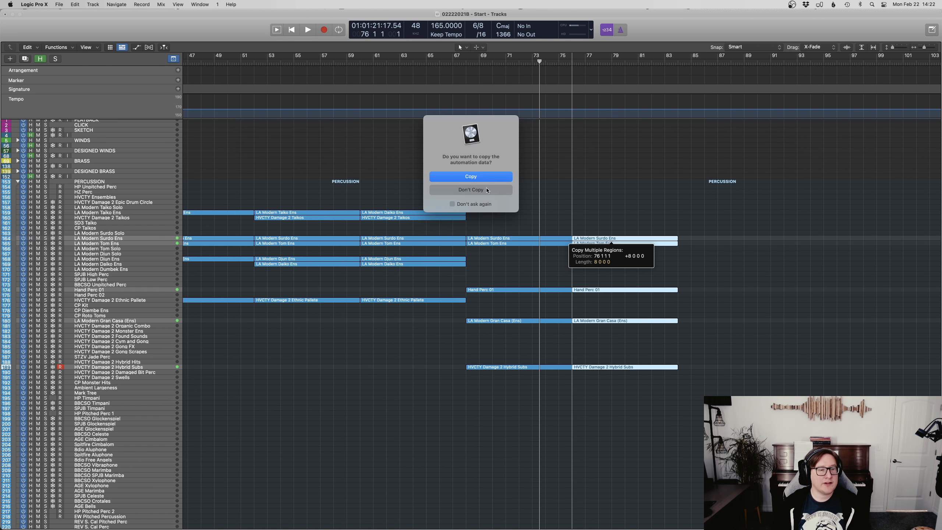
pyautogui.click(487, 190)
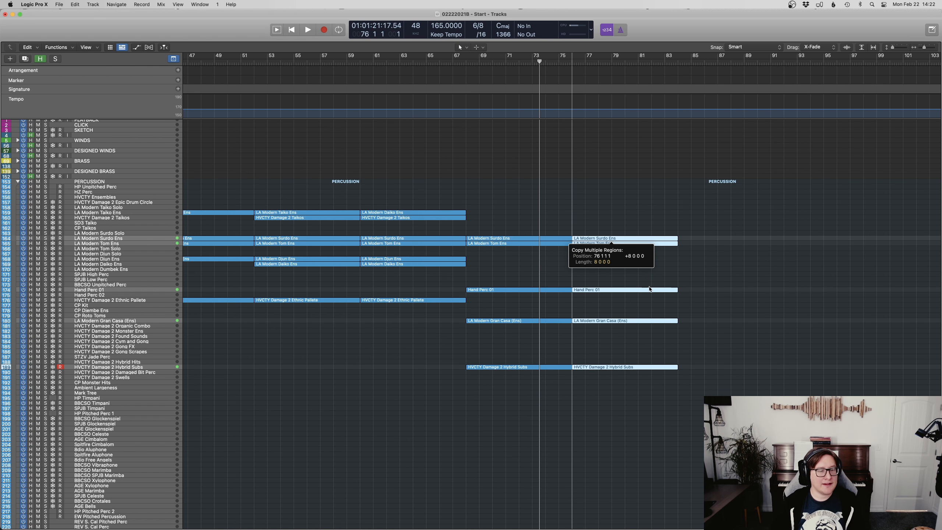
# Step: Move the two Hand Perc 01 regions at bars 68 and 76 onto the Hand Perc 02 track
pyautogui.click(592, 303)
pyautogui.moveTo(574, 297); pyautogui.dragTo(549, 296)
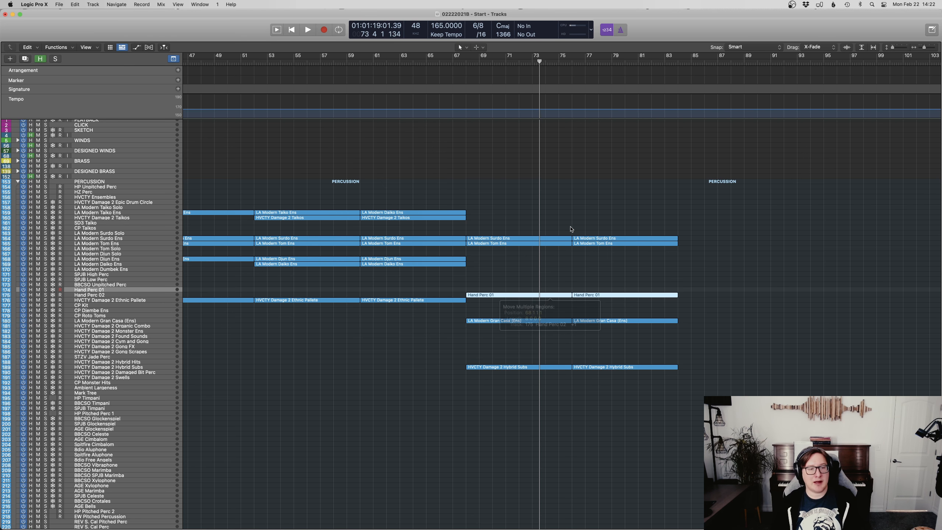
# Step: Check Hand Perc 01's Vienna Ensemble Pro plug-in, and connect Hand Perc 02's plug-in to the Hand Perc 02 server instance
pyautogui.press('x')
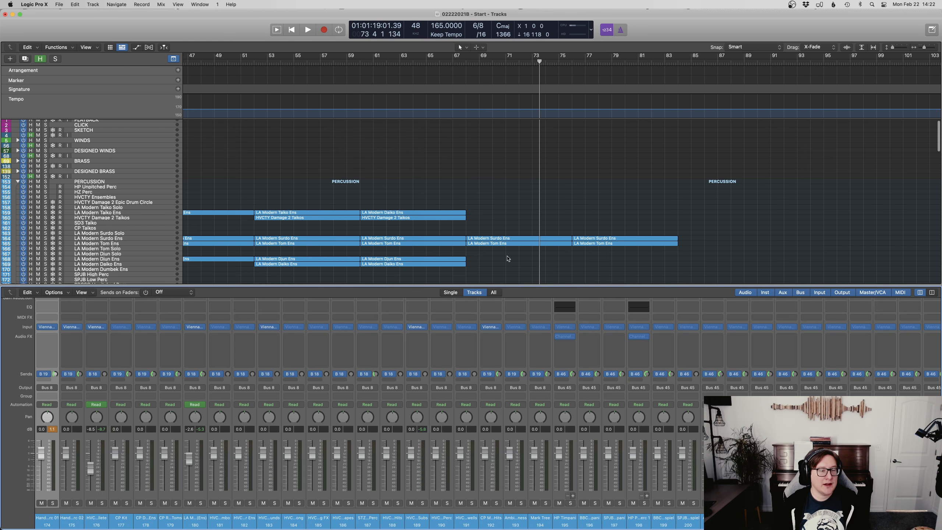
pyautogui.click(45, 328)
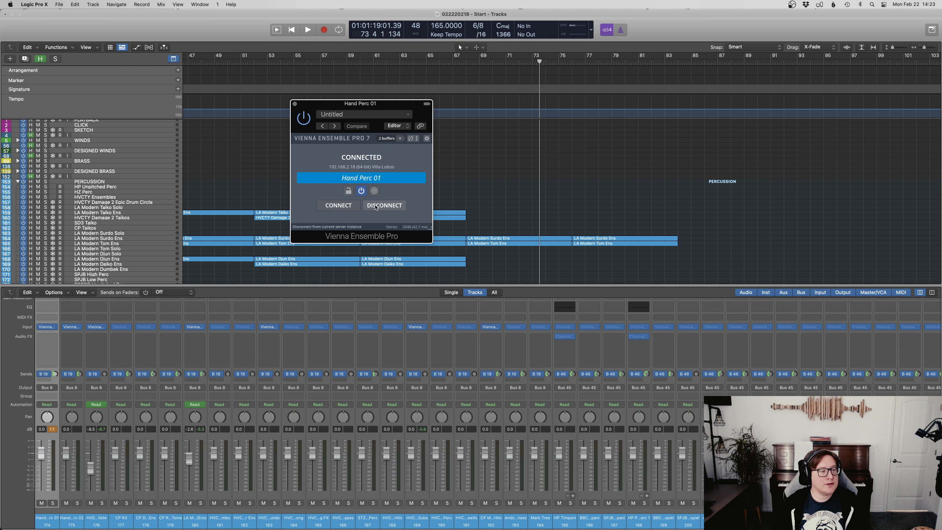
pyautogui.hscroll(-3, 230, 389)
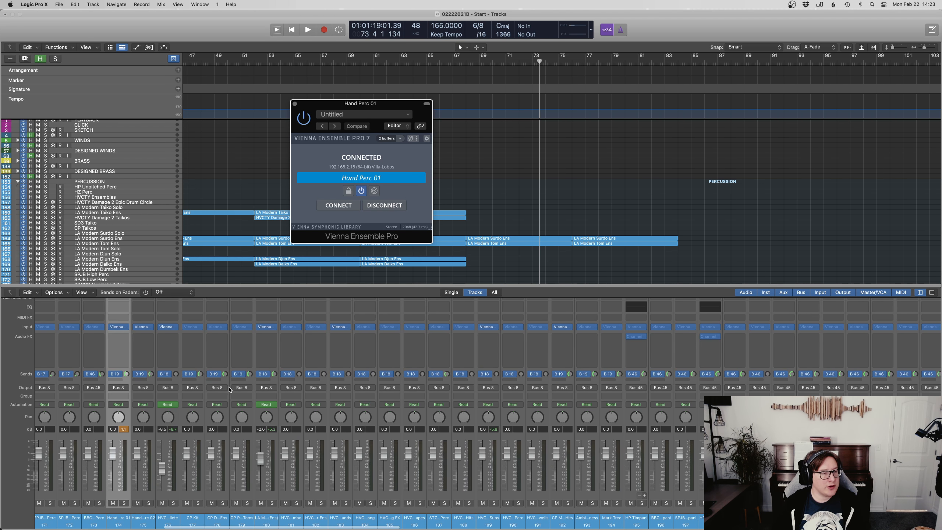
pyautogui.click(295, 104)
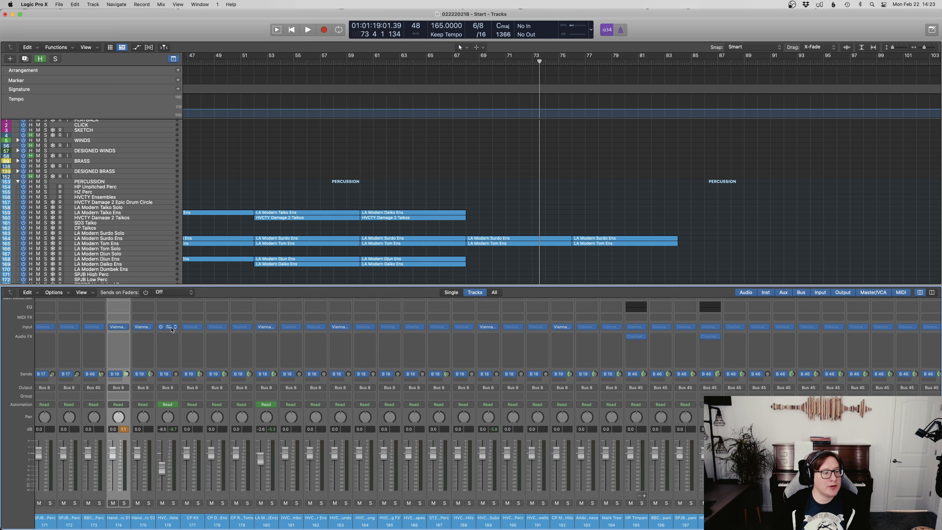
pyautogui.click(147, 498)
pyautogui.click(144, 327)
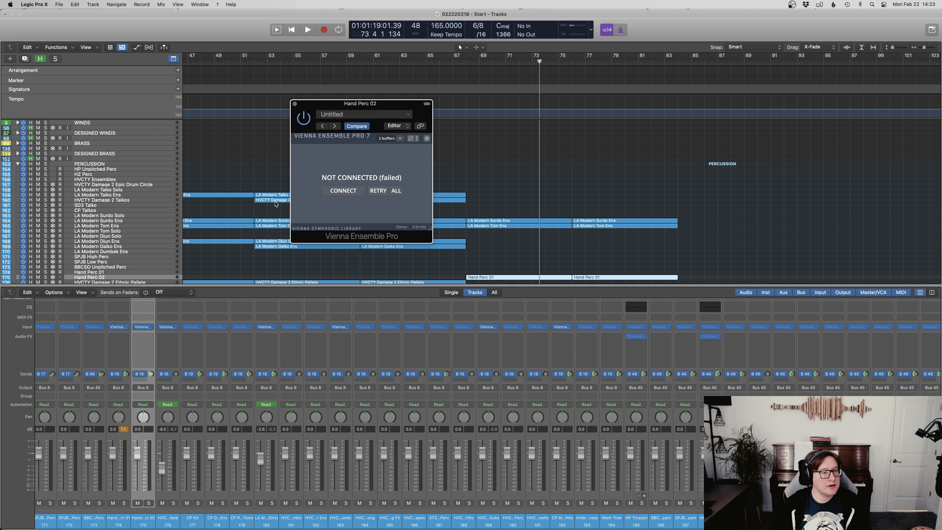
pyautogui.click(349, 192)
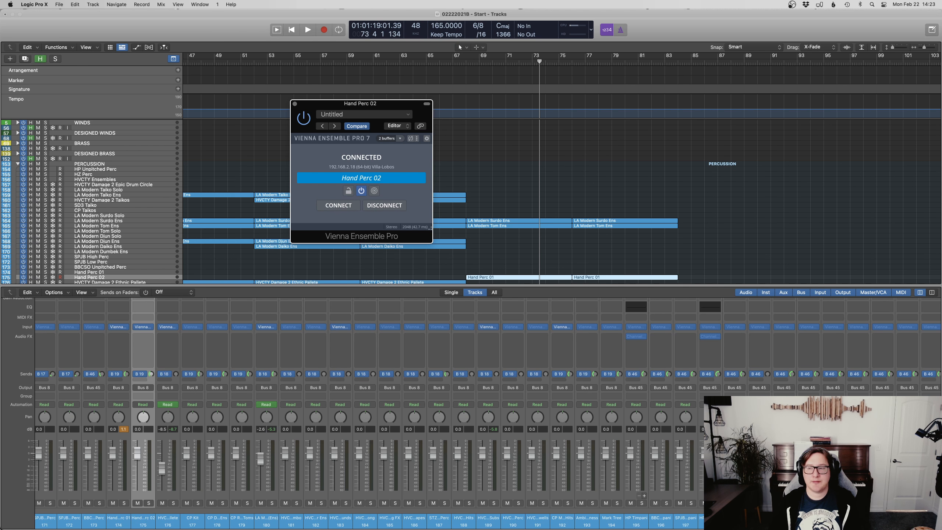
# Step: Solo the Hand Perc 02 track and play its part from about bar 67
pyautogui.hotkey('ctrl', 'Up')
pyautogui.hotkey('ctrl', 'Up')
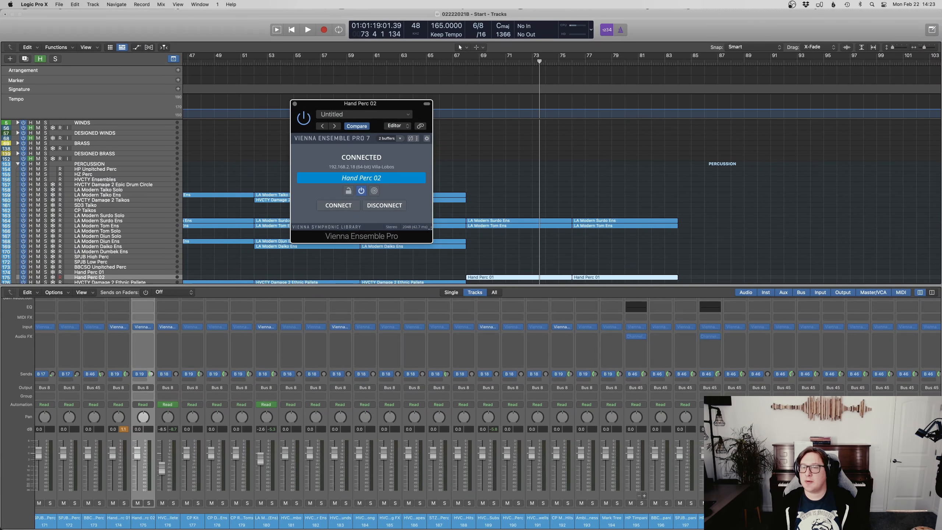
pyautogui.scroll(-1, 716, 210)
pyautogui.press('s')
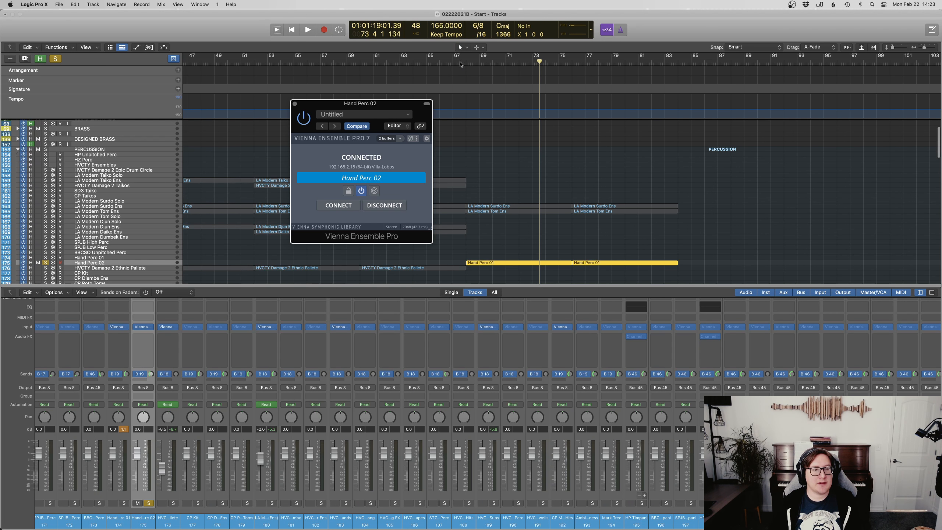
pyautogui.click(460, 64)
pyautogui.press('space')
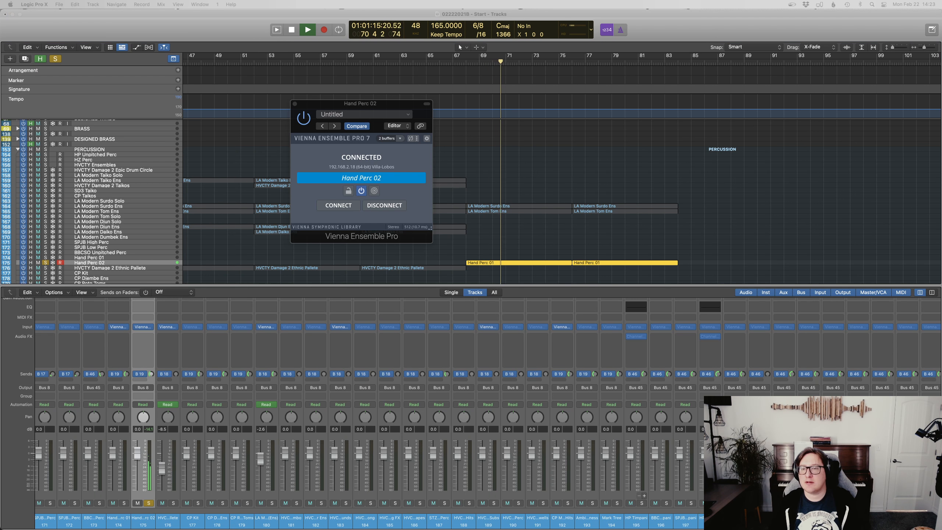
pyautogui.press('space')
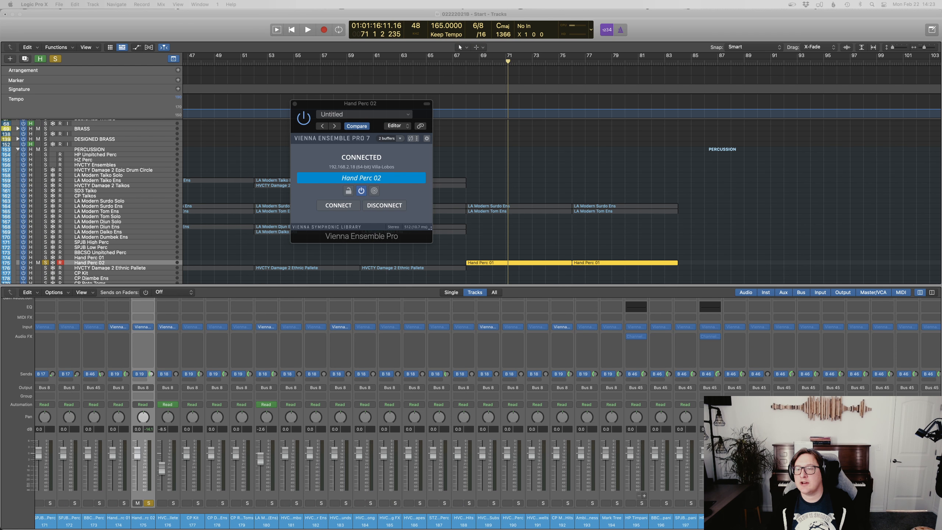
# Step: Replay the soloed Hand Perc 02 regions a few times from about bar 67, and close the plug-in window
pyautogui.scroll(-1, 371, 213)
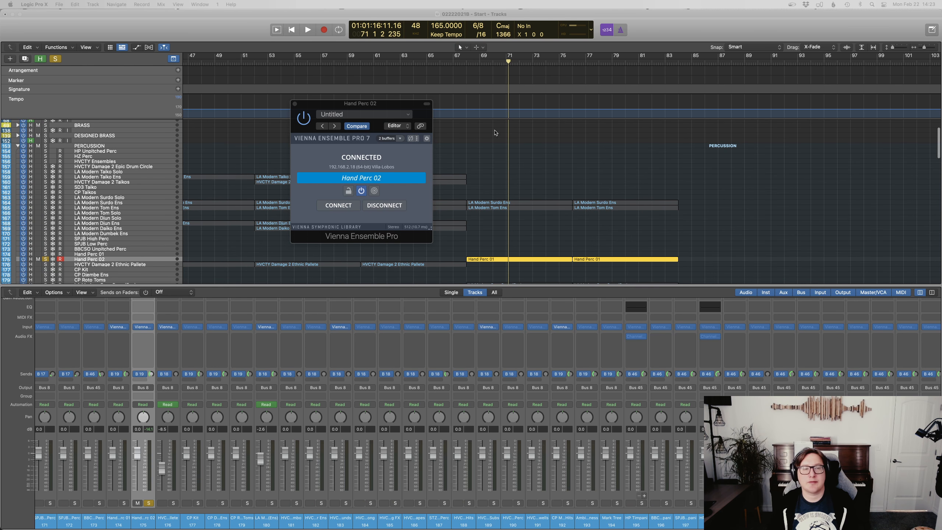
pyautogui.click(462, 62)
pyautogui.press('space')
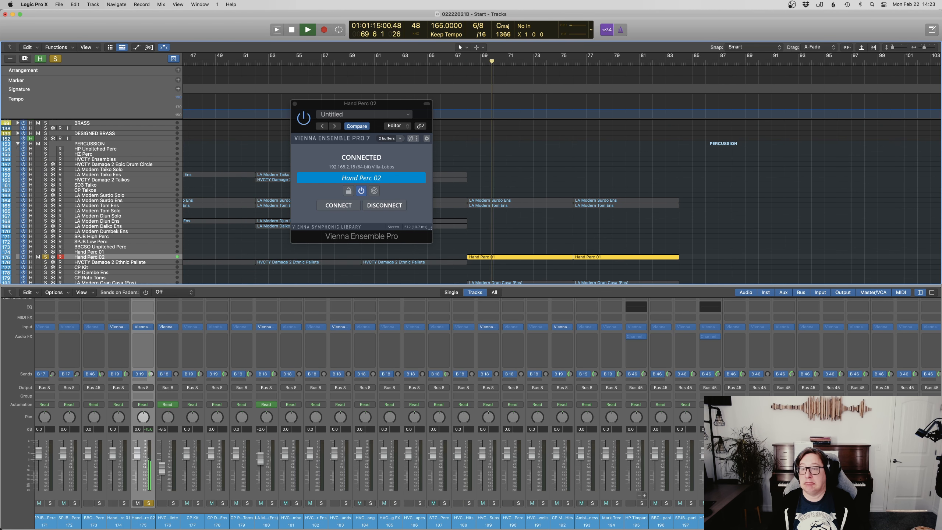
pyautogui.press('space')
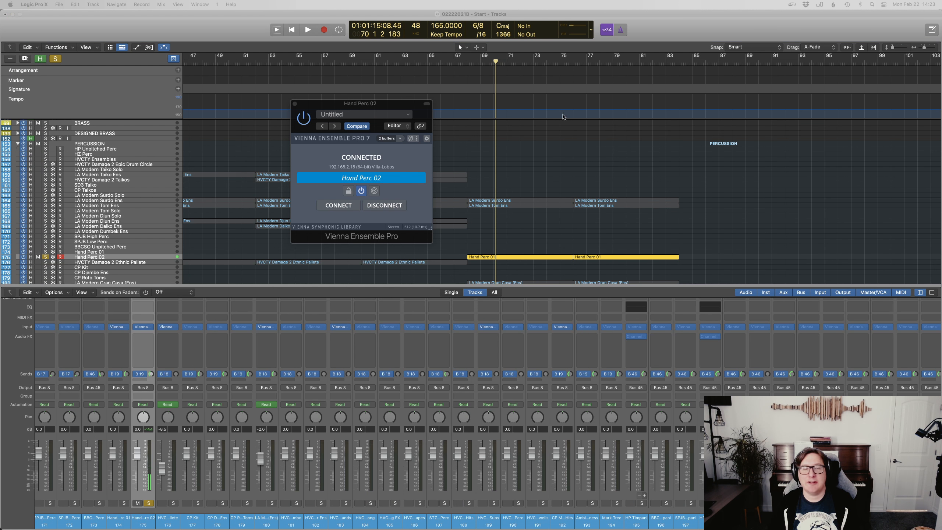
pyautogui.click(462, 65)
pyautogui.press('space')
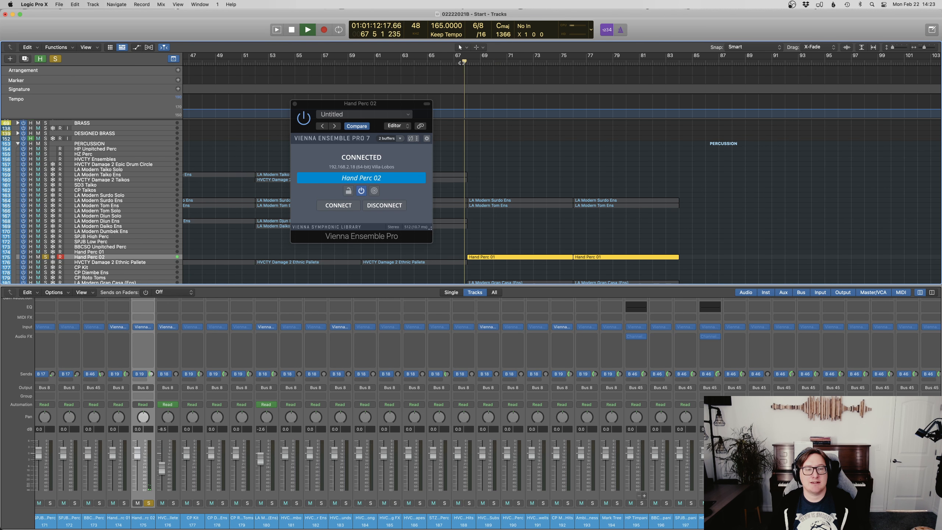
pyautogui.click(295, 103)
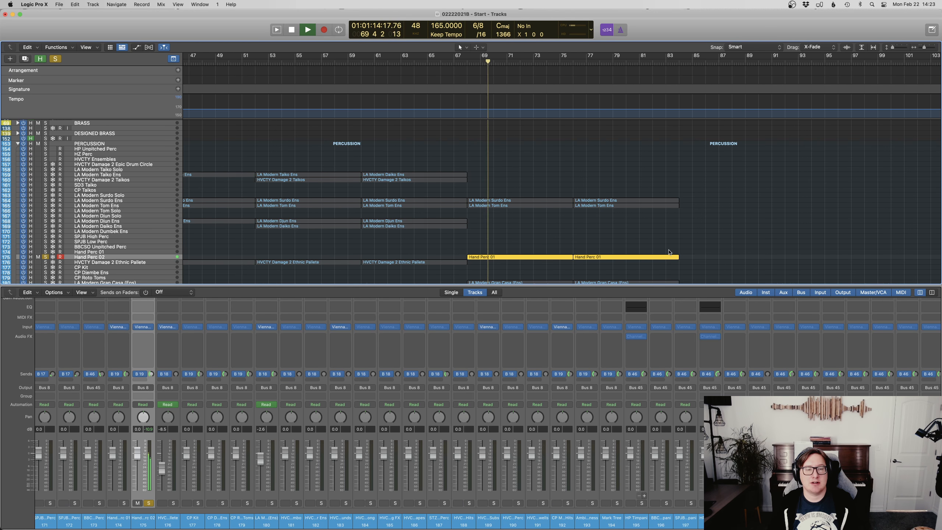
pyautogui.press('space')
# Step: Transpose all notes in both regions on the Hand Perc 02 track down five semitones
pyautogui.moveTo(625, 245); pyautogui.dragTo(555, 270)
pyautogui.press('p')
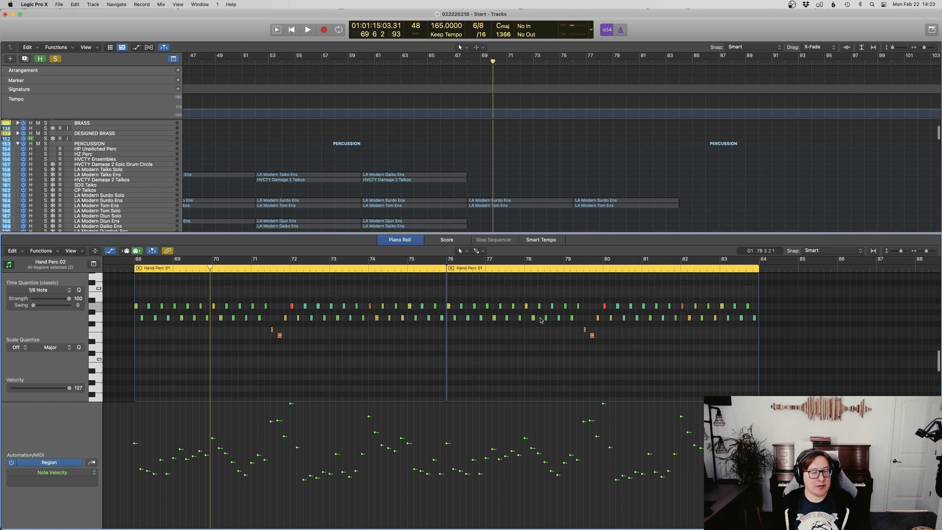
pyautogui.hotkey('alt', 'Down')
pyautogui.hotkey('alt', 'Down')
pyautogui.hotkey('alt', 'Down')
pyautogui.hotkey('alt', 'Down')
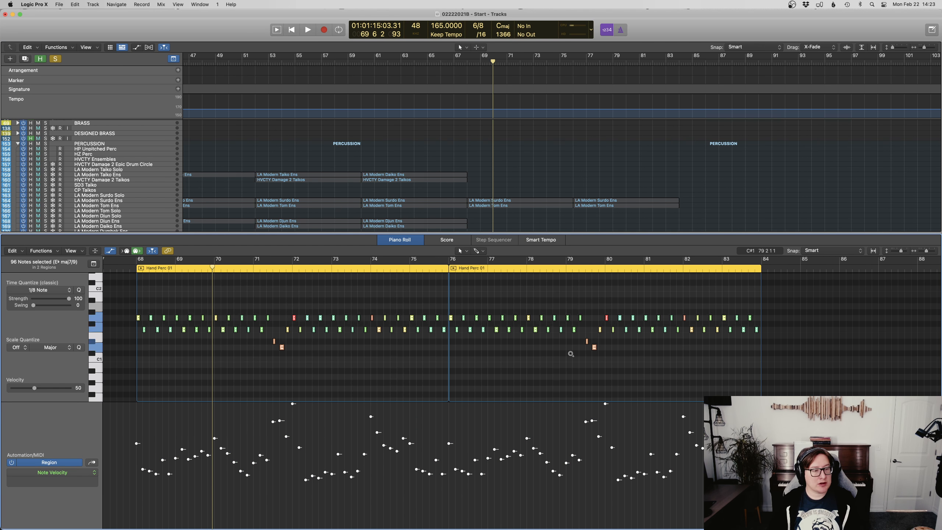
pyautogui.hotkey('alt', 'Down')
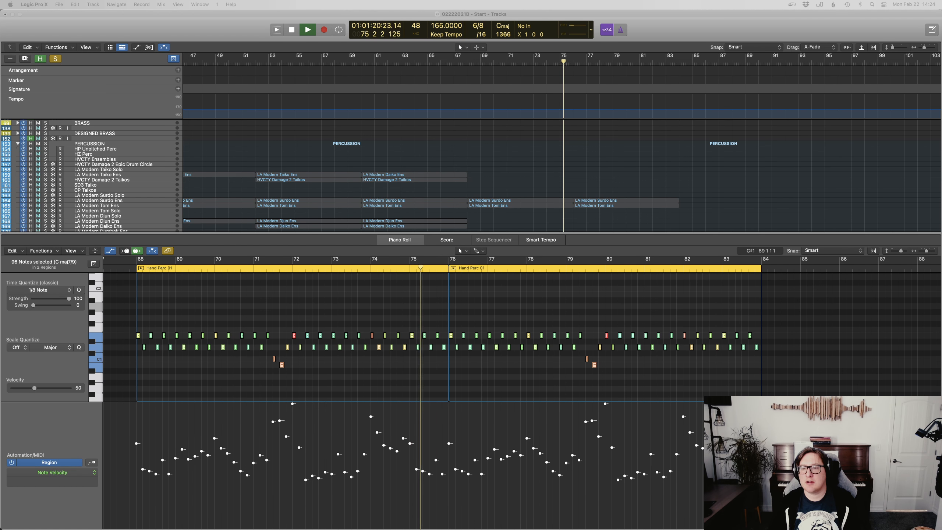
# Step: Replay the transposed Hand Perc 02 part from about bar 68, and clear the solo to hear it with the other percussion
pyautogui.press('space')
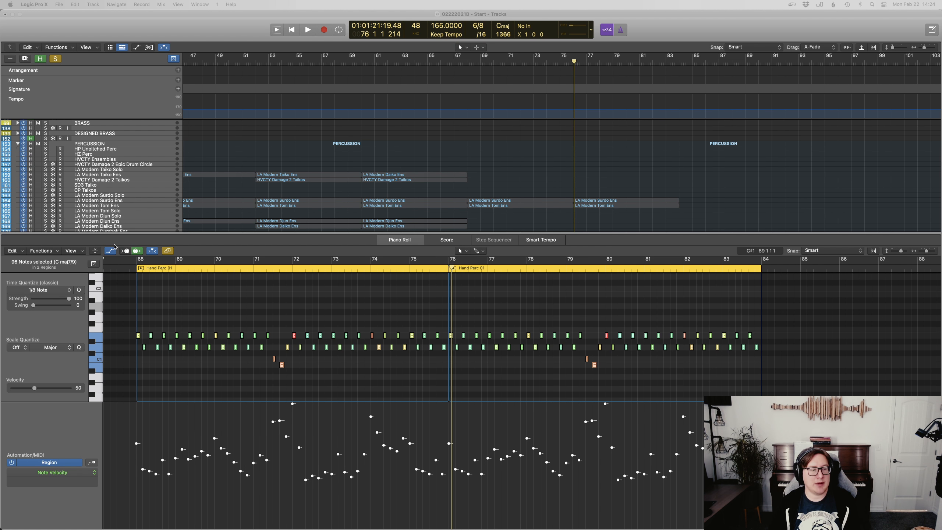
pyautogui.click(131, 268)
pyautogui.press('space')
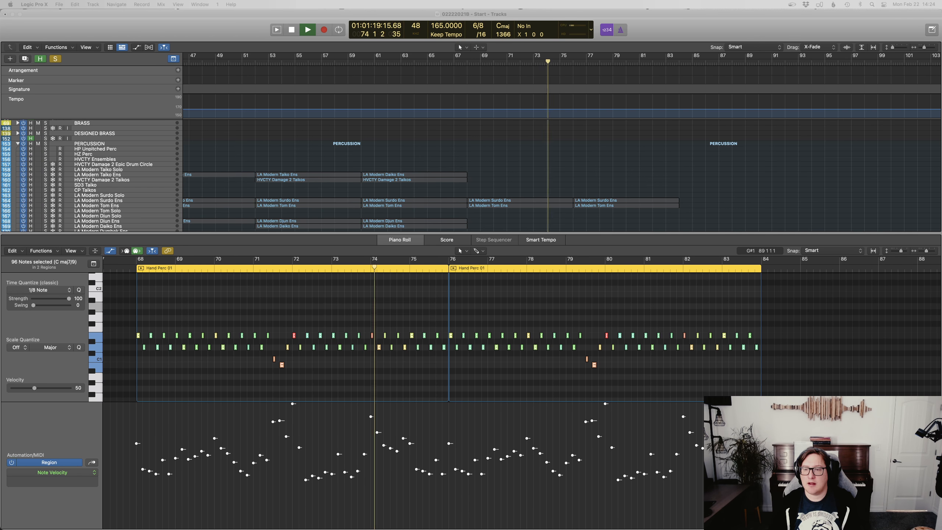
pyautogui.click(642, 186)
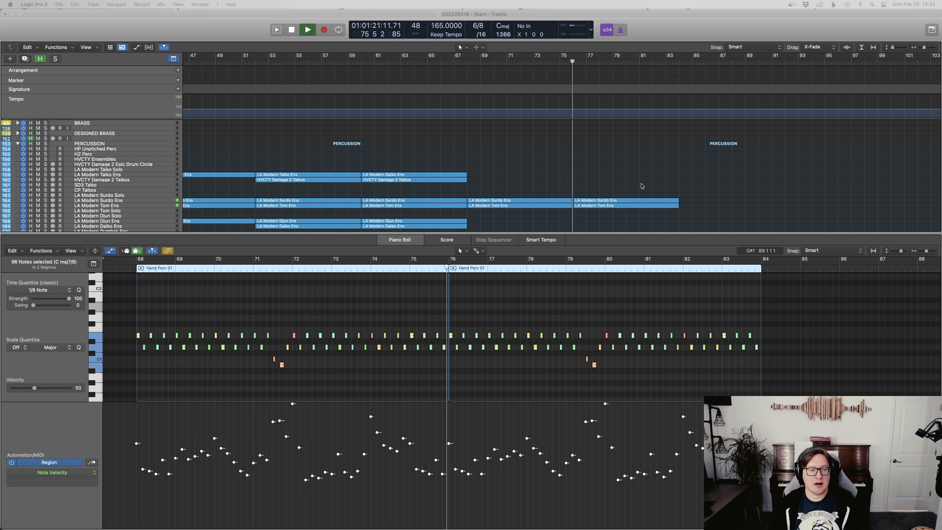
# Step: Stop playback, close the note editor, and join the two Hand Perc 01 regions from bar 68 into one region
pyautogui.press('e')
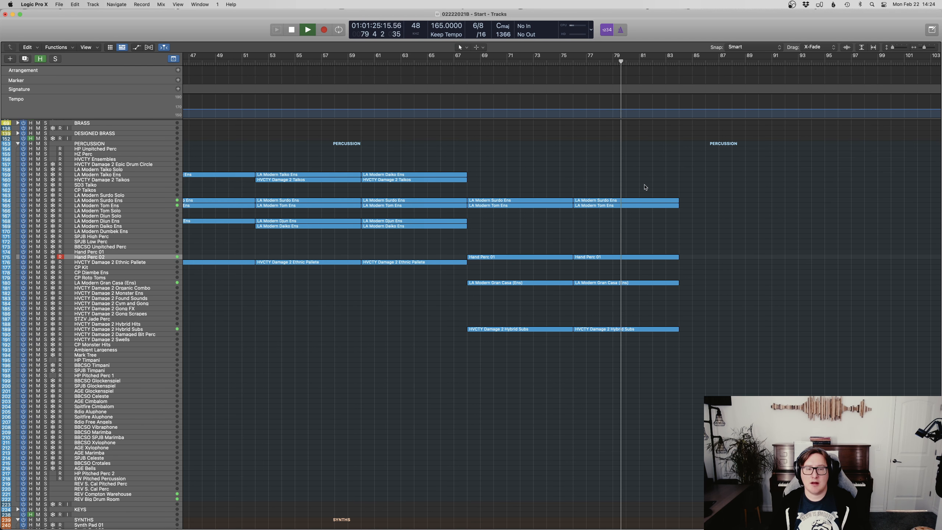
pyautogui.scroll(5, 666, 200)
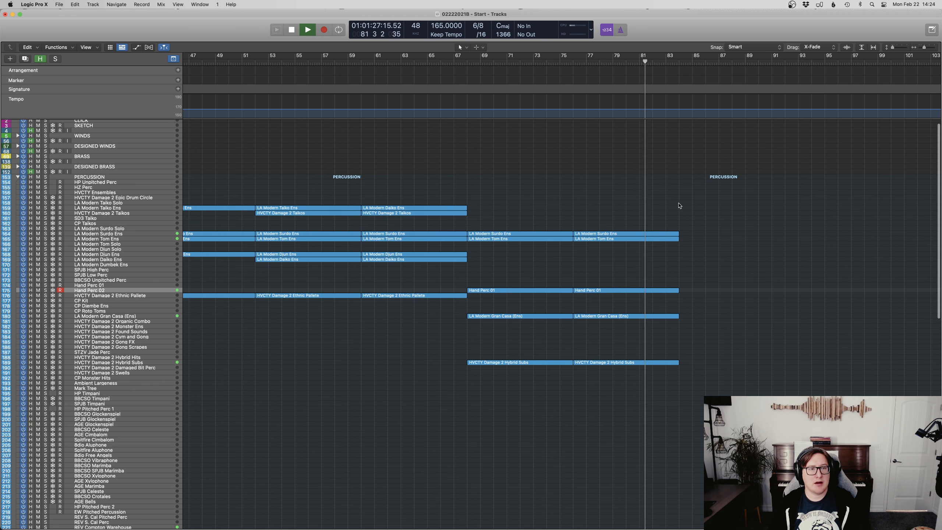
pyautogui.press('space')
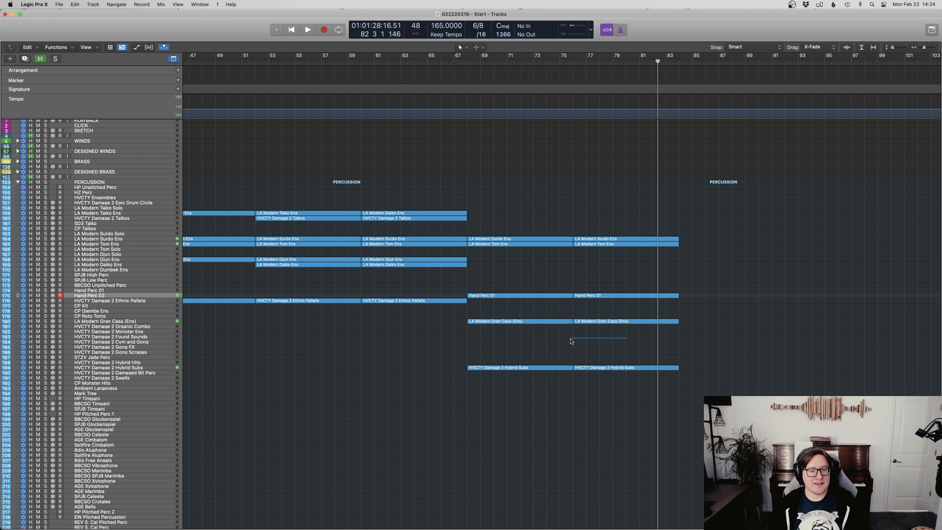
pyautogui.click(526, 290)
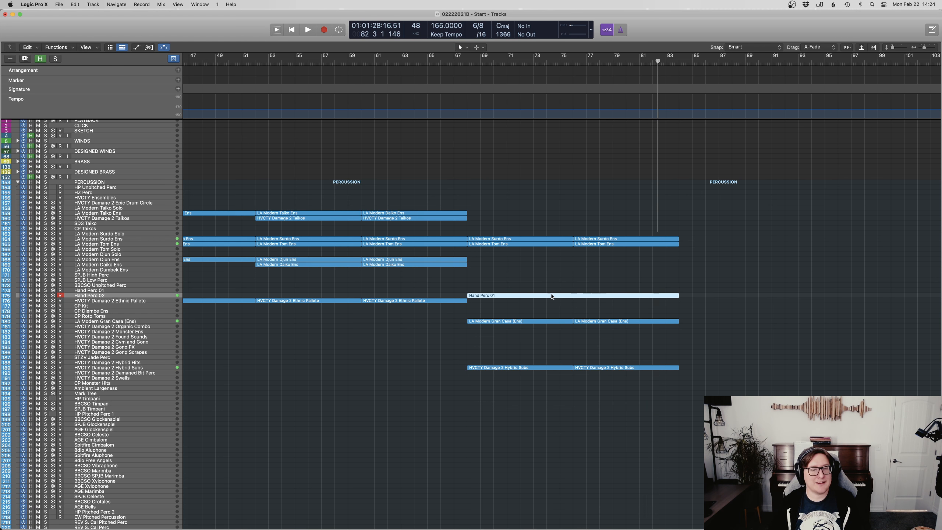
# Step: Transpose the upper row of notes in the joined Hand Perc 01 region down five semitones, leaving the other notes in place
pyautogui.doubleClick(552, 296)
pyautogui.moveTo(798, 304); pyautogui.dragTo(177, 324)
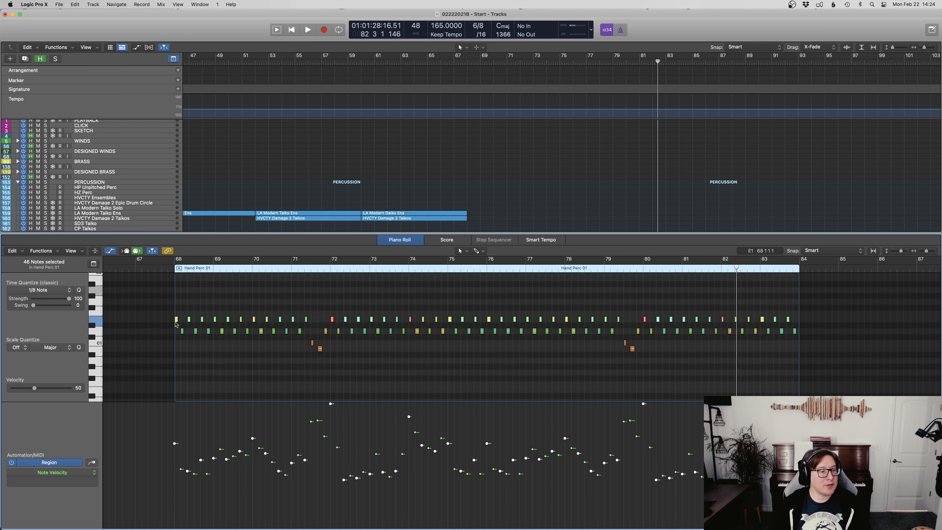
pyautogui.hotkey('alt', 'Down')
pyautogui.hotkey('alt', 'Down')
pyautogui.hotkey('alt', 'Down')
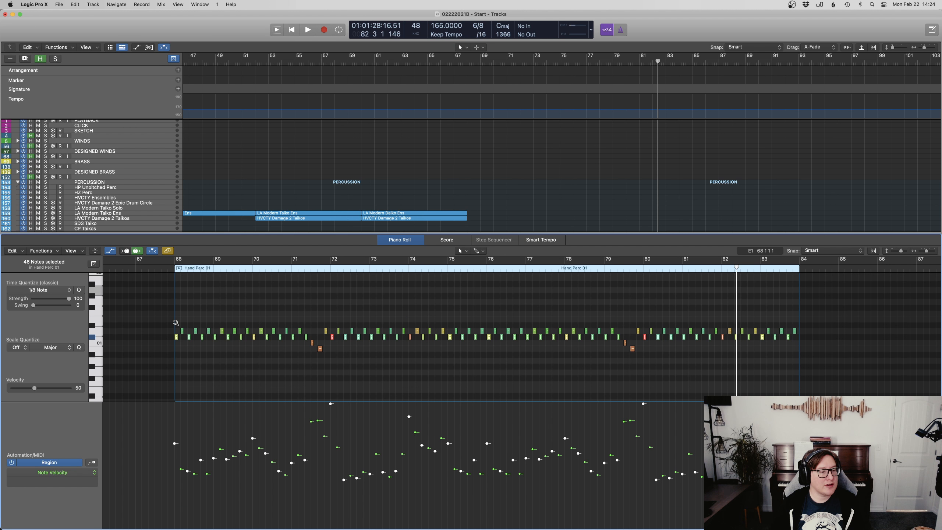
pyautogui.hotkey('alt', 'Down')
pyautogui.hotkey('alt', 'Down')
pyautogui.hotkey('alt', 'Down')
pyautogui.hotkey('alt', 'Up')
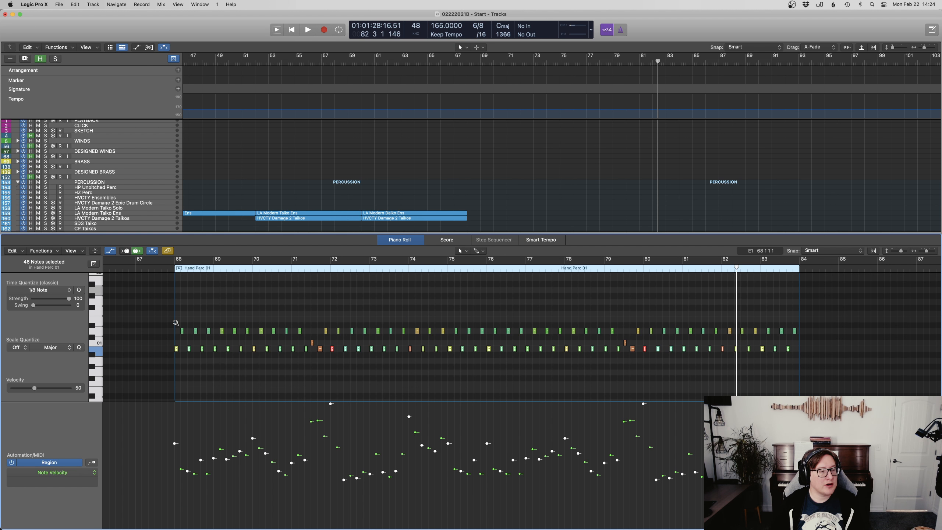
# Step: Play the edited hand percussion from just before bar 68, stop, and deselect the region
pyautogui.doubleClick(153, 271)
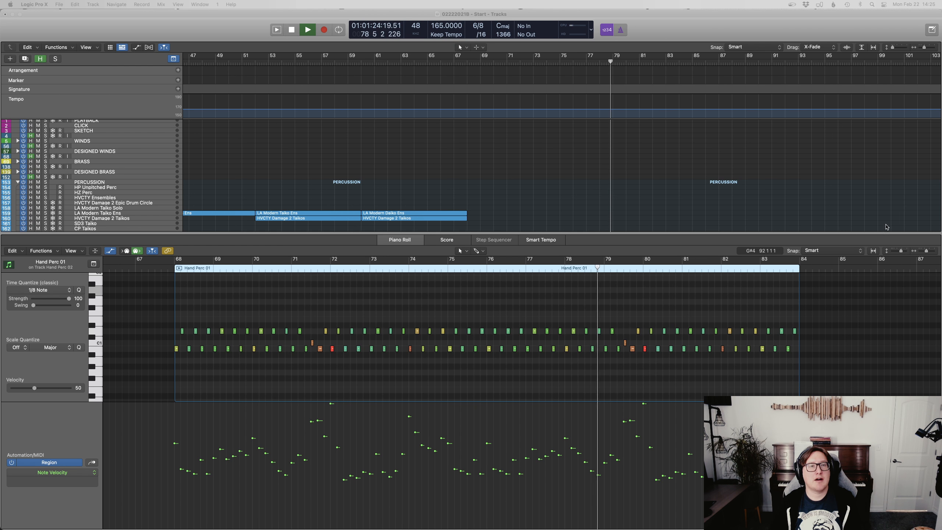
pyautogui.press('space')
pyautogui.click(824, 192)
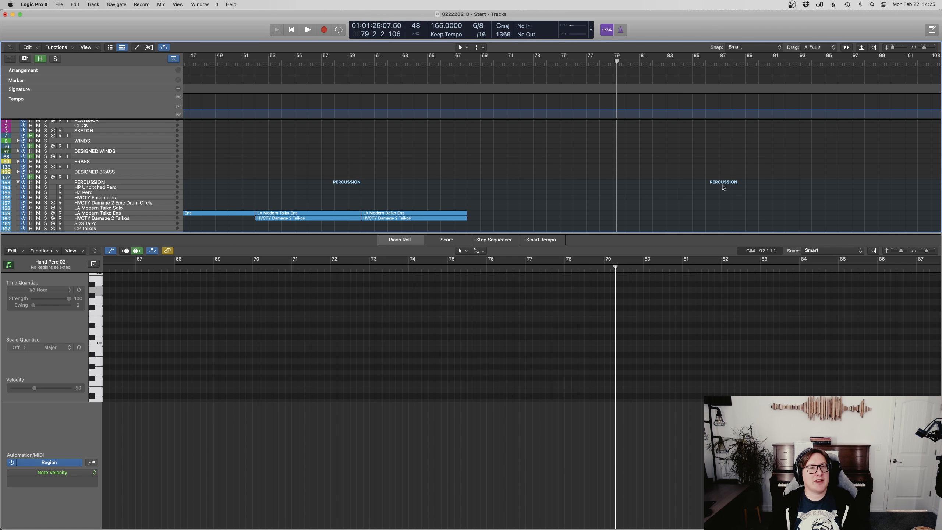
# Step: Show the mixer and briefly play the percussion from about bar 52
pyautogui.press('x')
pyautogui.hscroll(-10, 631, 167)
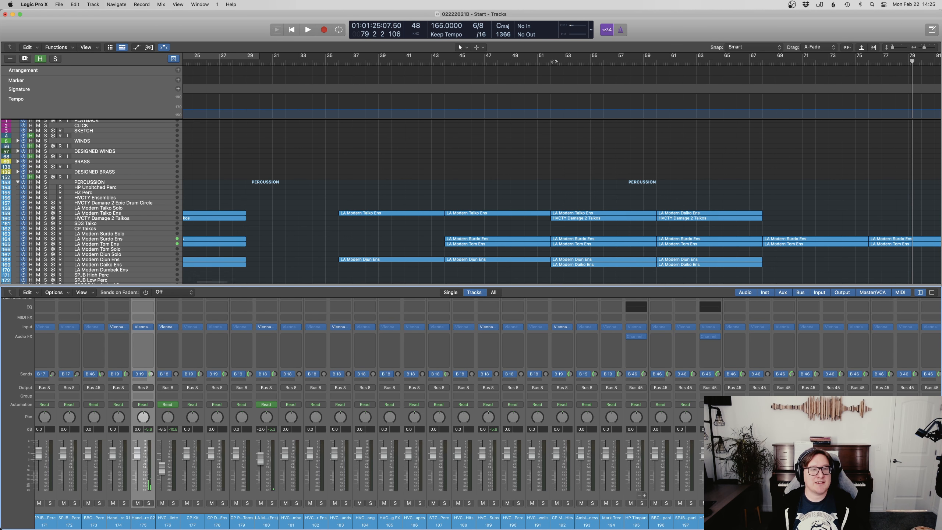
pyautogui.click(554, 61)
pyautogui.press('space')
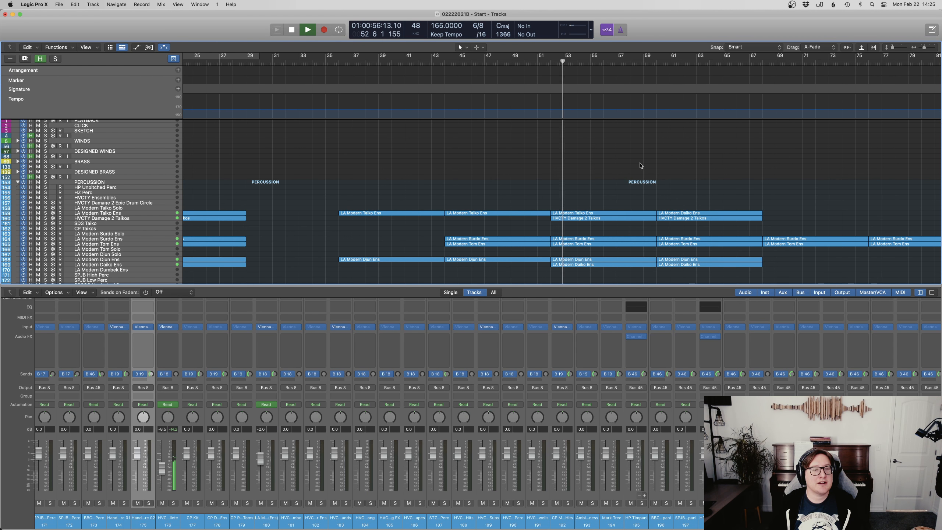
pyautogui.press('space')
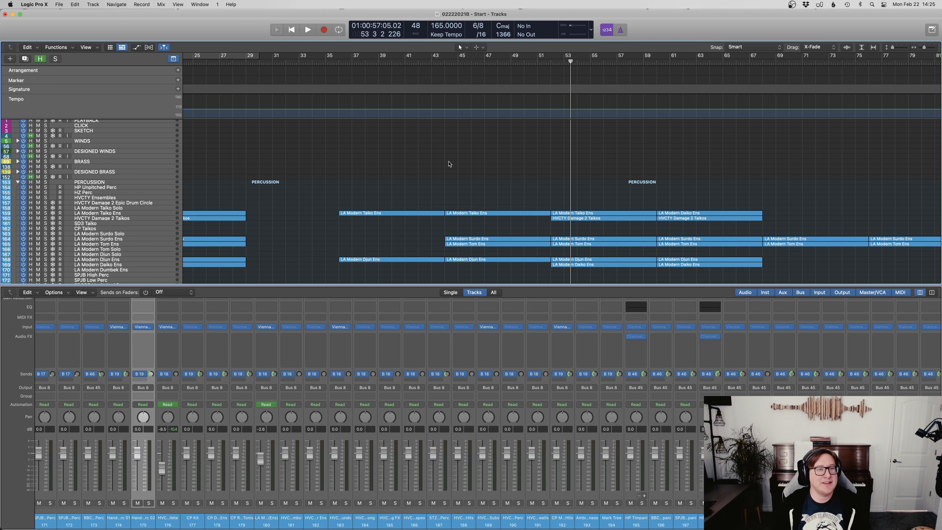
# Step: Play the percussion arrangement from bar 36 through into the ending after bar 68, with the mixer hidden partway
pyautogui.hscroll(-5, 449, 164)
pyautogui.scroll(-3, 450, 164)
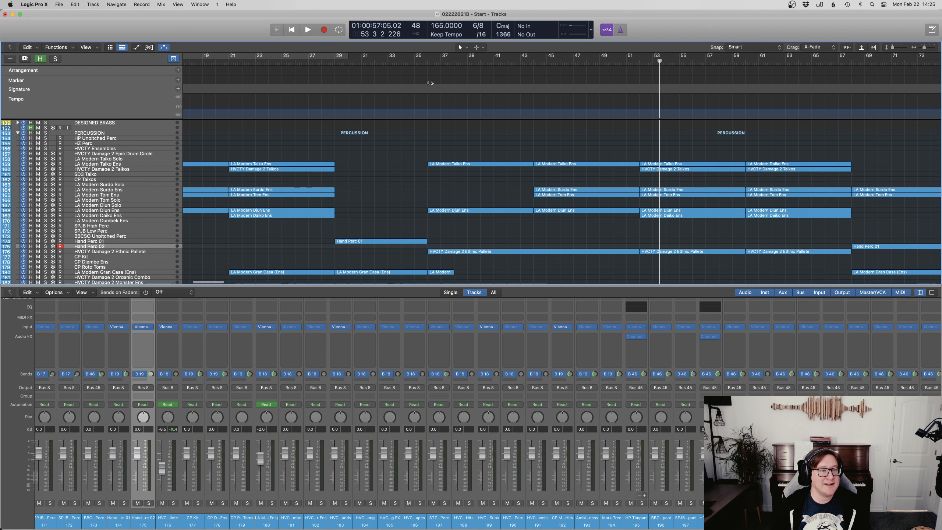
pyautogui.click(424, 60)
pyautogui.click(469, 164)
pyautogui.click(475, 157)
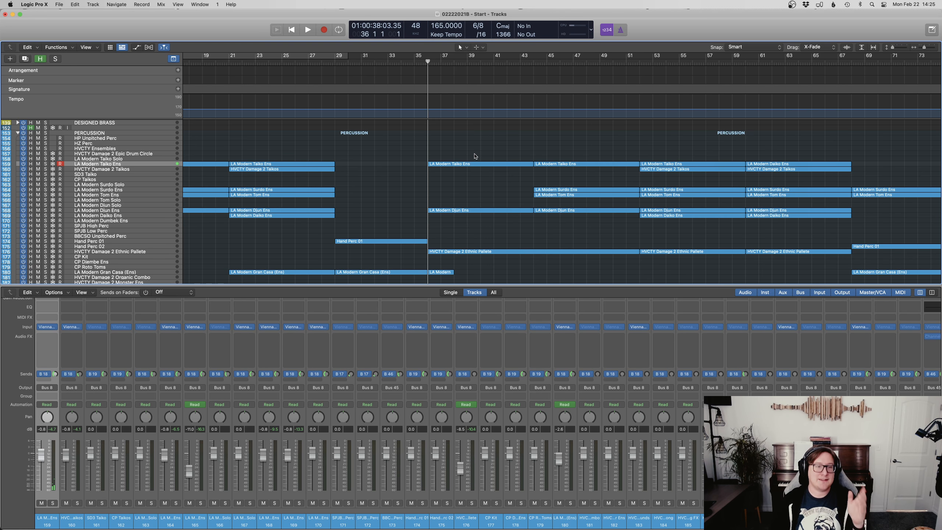
pyautogui.press('space')
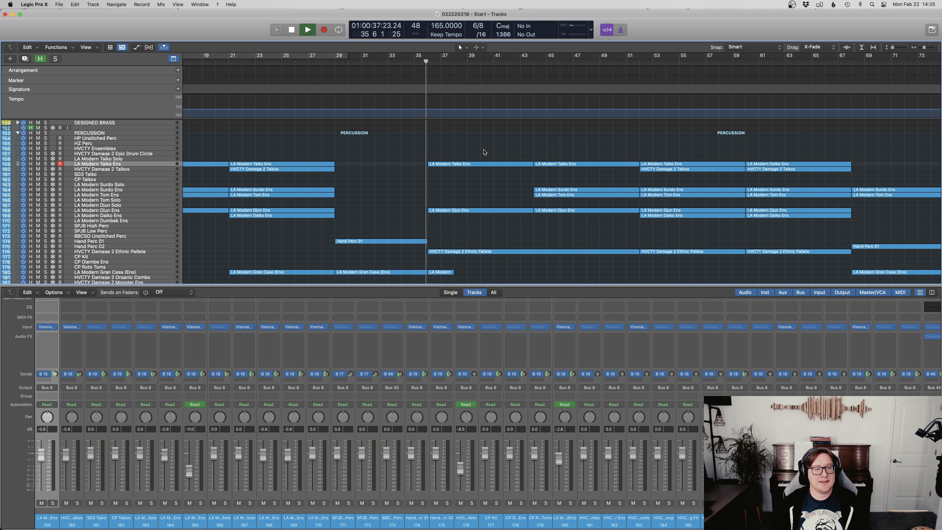
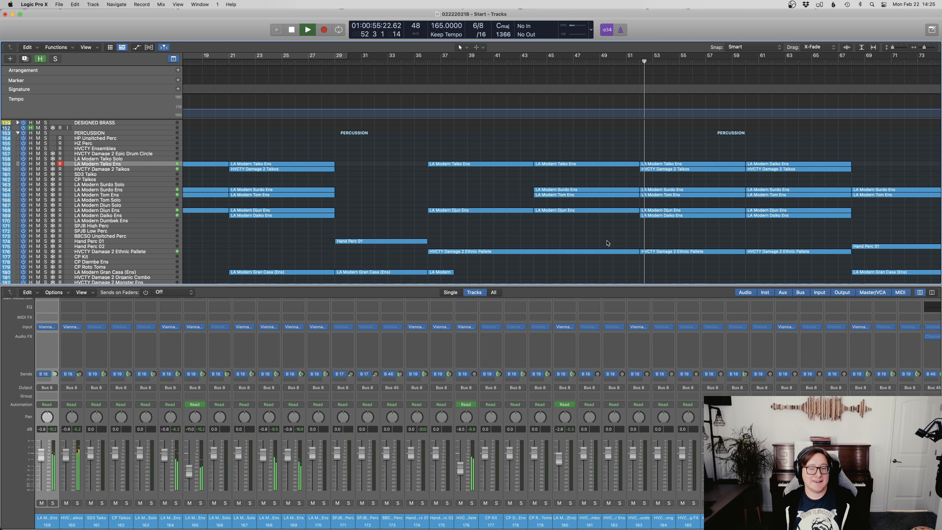
pyautogui.hscroll(5, 608, 242)
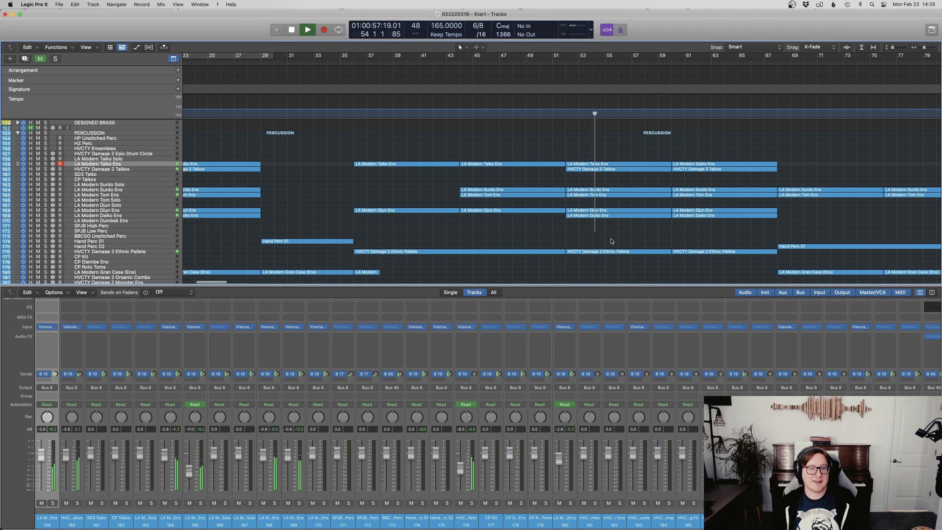
pyautogui.press('e')
pyautogui.press('e')
pyautogui.scroll(2, 664, 250)
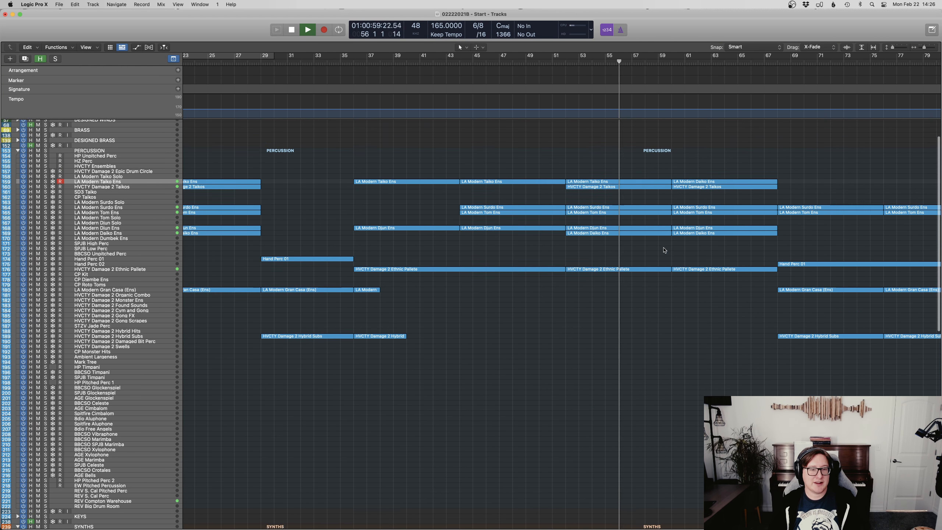
pyautogui.hscroll(10, 664, 251)
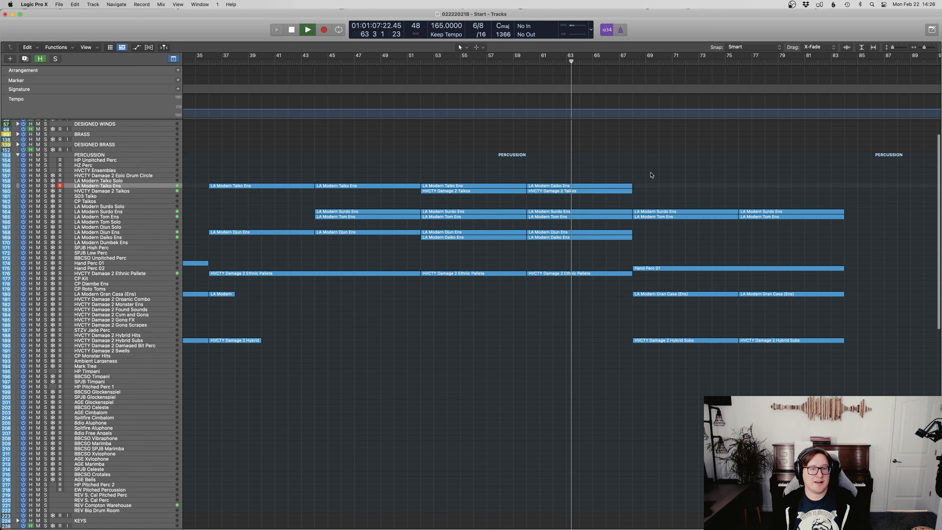
pyautogui.scroll(3, 651, 175)
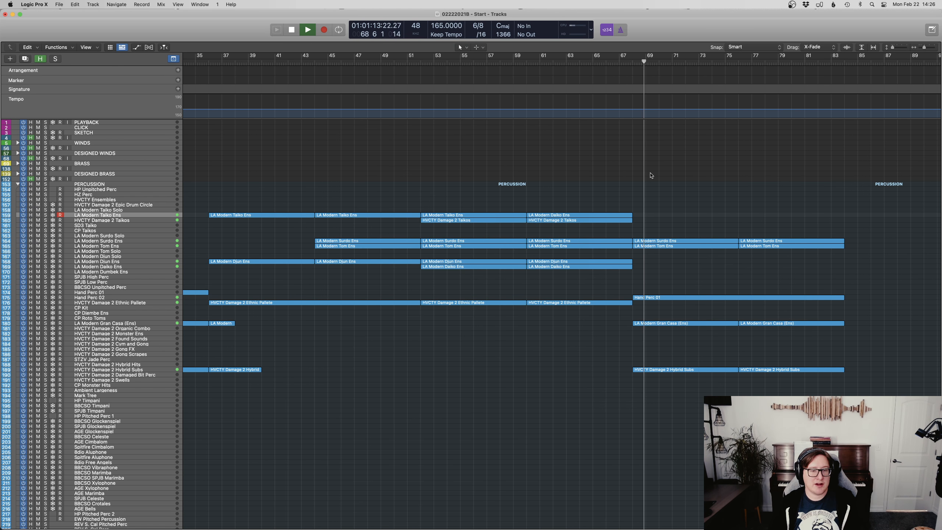
pyautogui.hscroll(5, 705, 202)
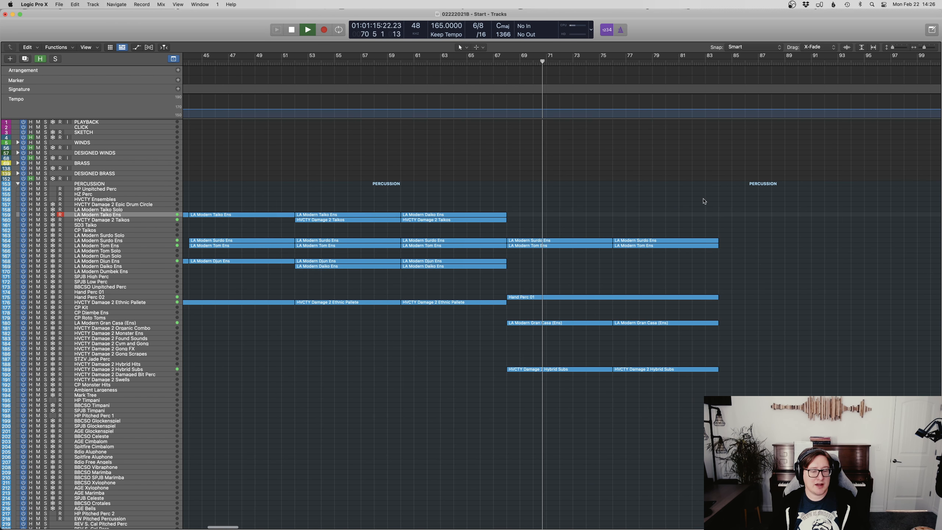
# Step: Rename the joined region on the Hand Perc 02 track to match its track name, Hand Perc 02
pyautogui.click(591, 298)
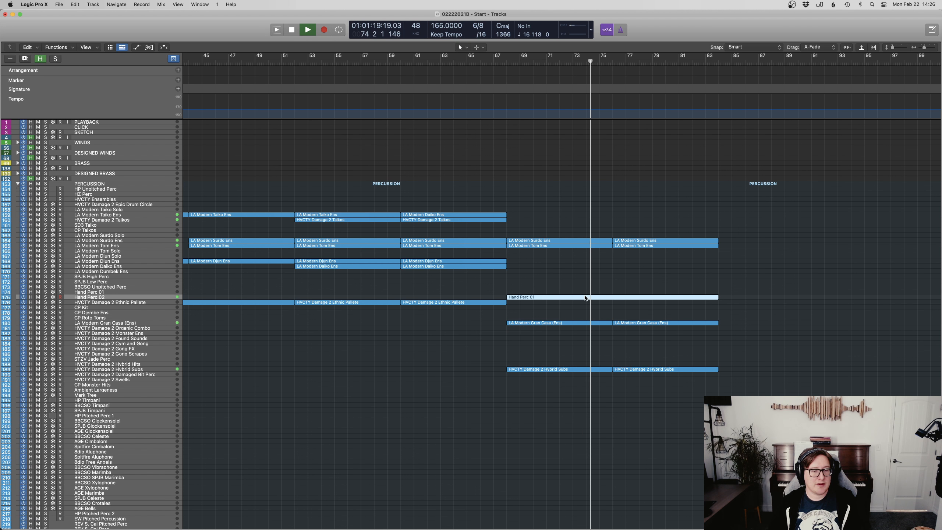
pyautogui.rightClick(585, 298)
pyautogui.click(606, 303)
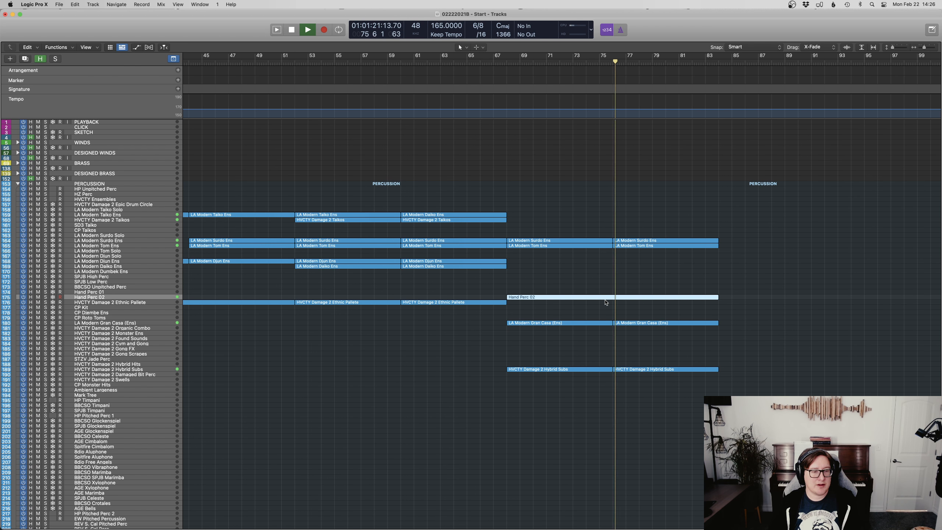
# Step: Solo the Hand Perc 02 track, show the mixer, and play the part from about bar 67
pyautogui.press('s')
pyautogui.press('space')
pyautogui.press('x')
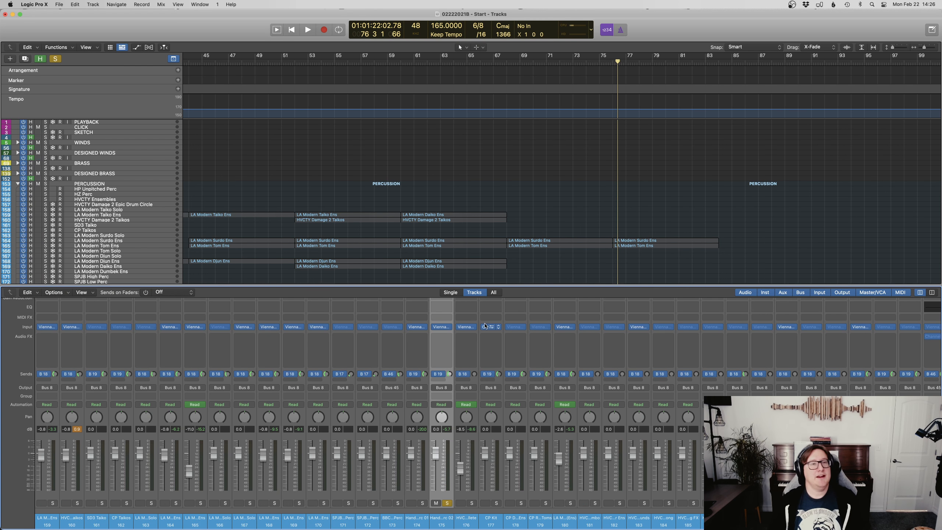
pyautogui.scroll(-5, 366, 203)
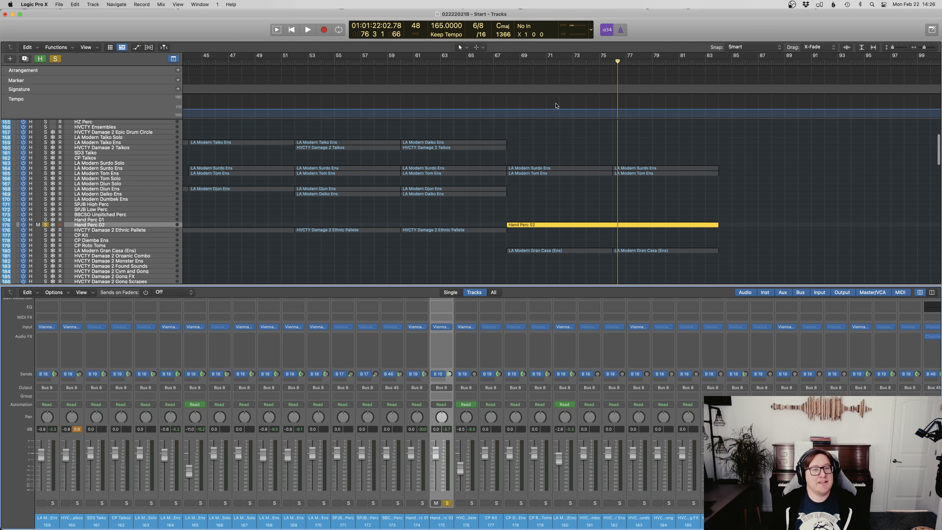
pyautogui.click(500, 61)
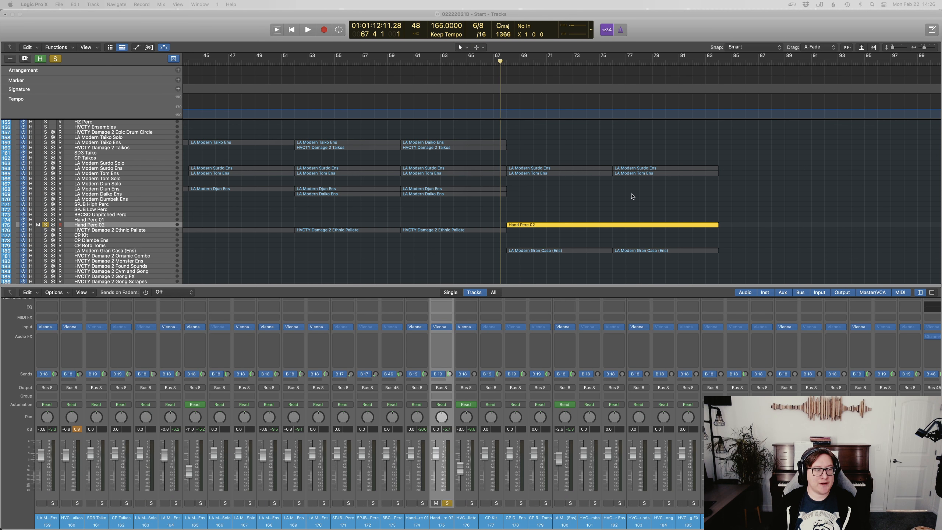
pyautogui.press('space')
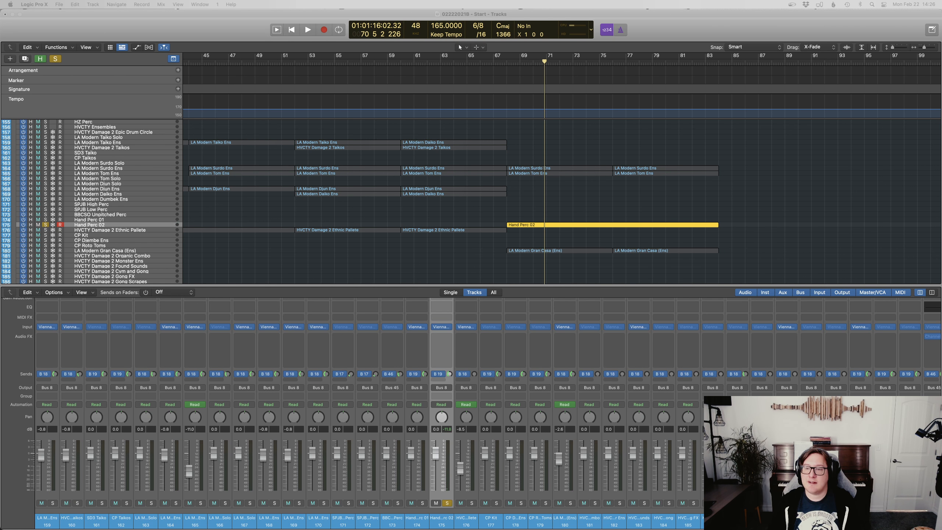
# Step: Replay the hand percussion from about bar 67, clearing the solo to hear it with the full percussion
pyautogui.click(501, 67)
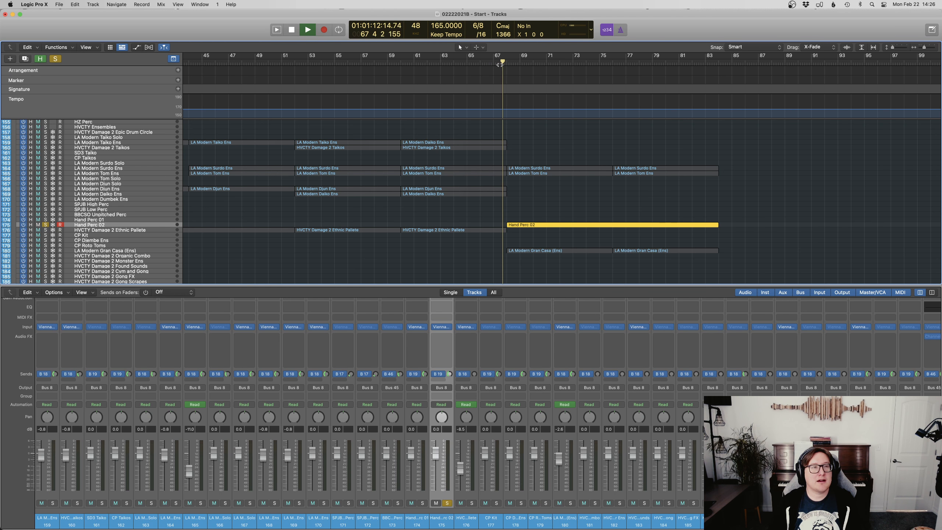
pyautogui.press('s')
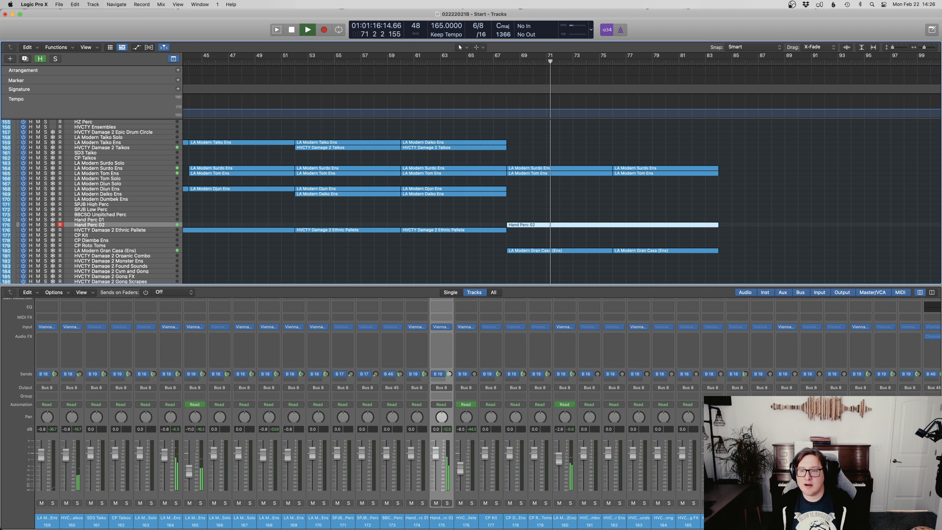
pyautogui.press('space')
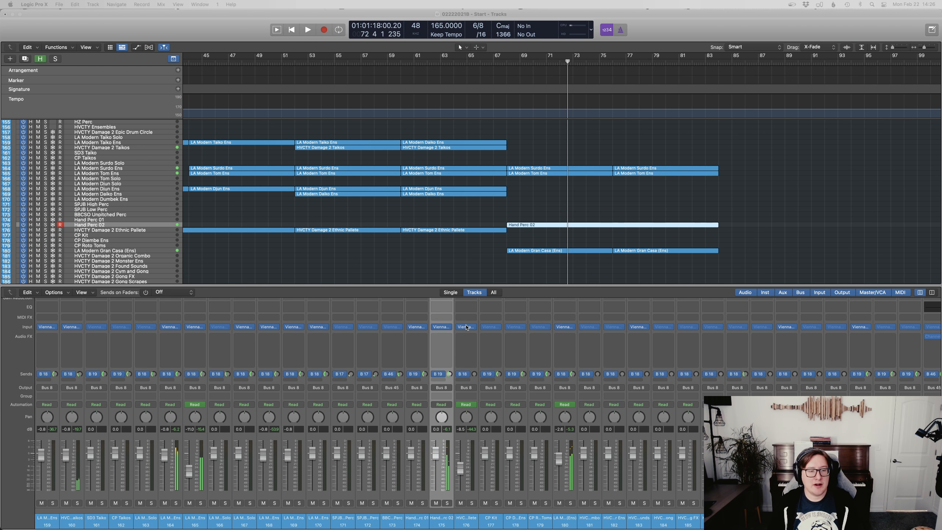
# Step: Add a Channel EQ to the Hand Perc 02 channel, move its window aside, and play the track soloed from about bar 67
pyautogui.click(444, 308)
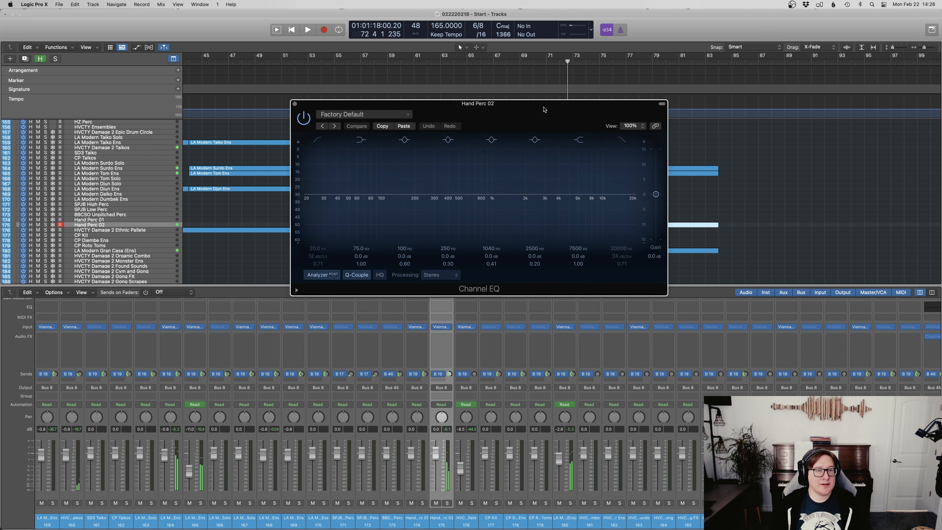
pyautogui.moveTo(544, 109); pyautogui.dragTo(368, 227)
pyautogui.press('s')
pyautogui.click(497, 67)
pyautogui.press('space')
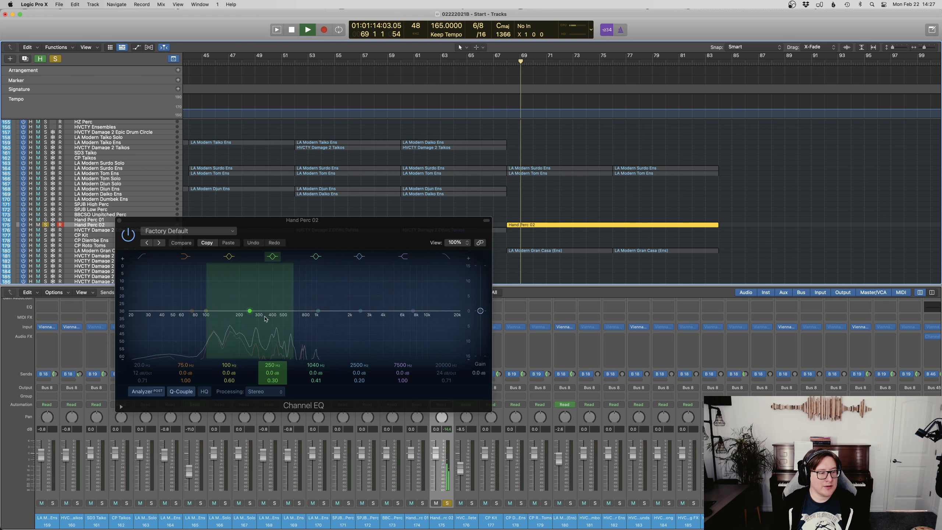
# Step: Cut the 250 Hz EQ band by 11.2 dB at 286 Hz and narrow it to a Q of about 0.79
pyautogui.moveTo(249, 310); pyautogui.dragTo(287, 329)
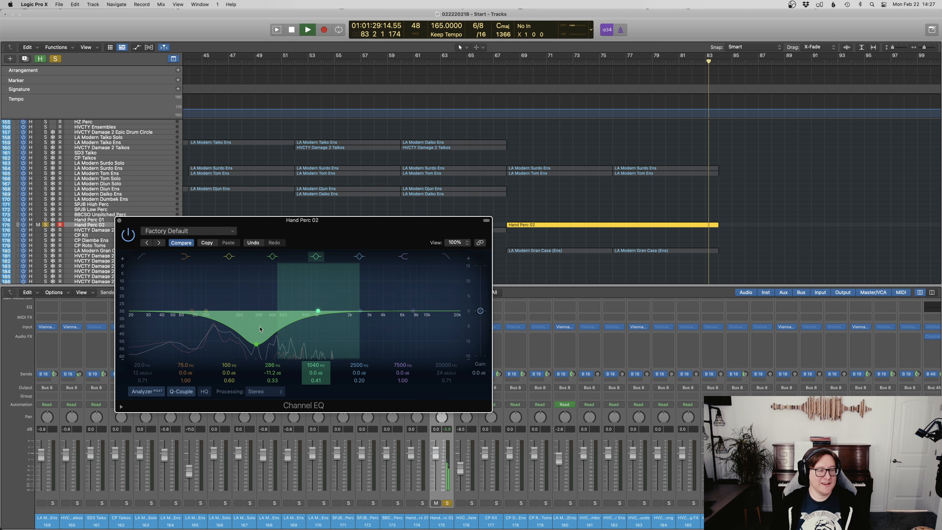
pyautogui.press('space')
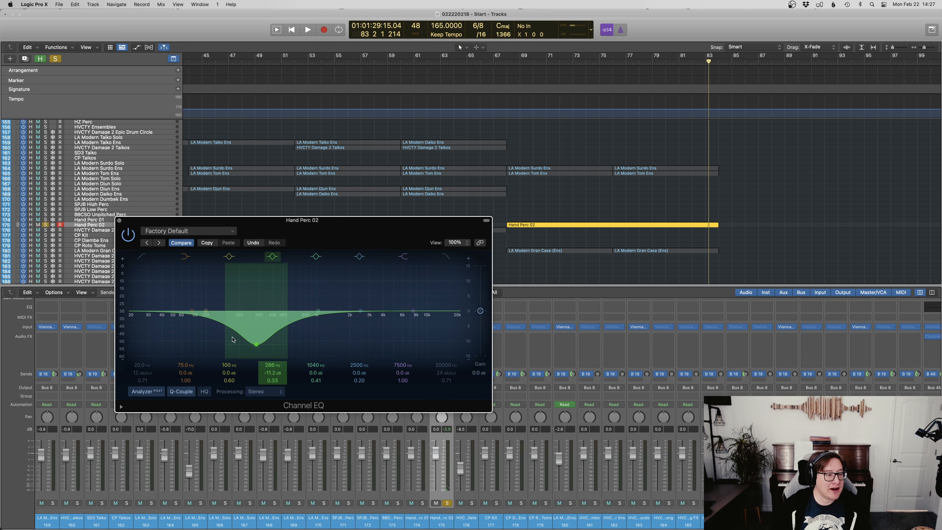
pyautogui.moveTo(287, 337); pyautogui.dragTo(277, 337)
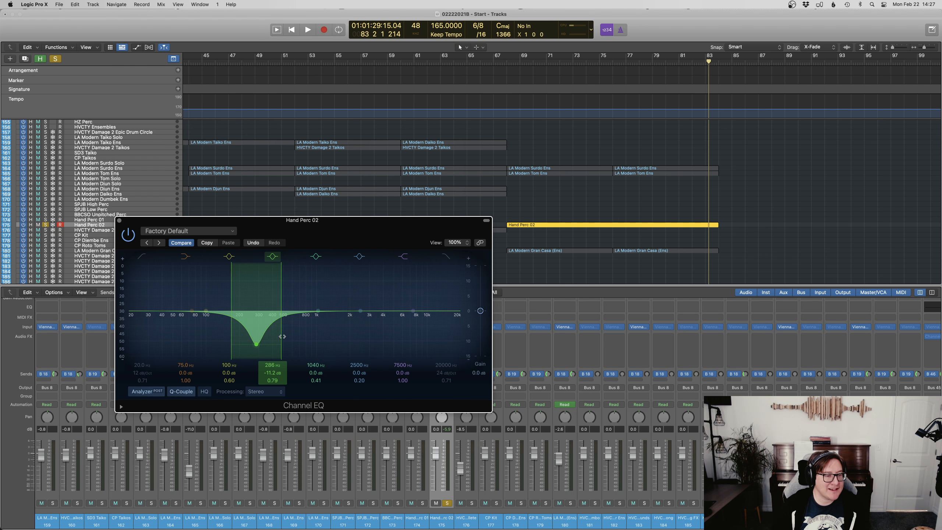
# Step: Unsolo Hand Perc 02 during playback from about bar 67 and widen its 286 Hz Channel EQ cut to a Q of 0.23
pyautogui.click(501, 61)
pyautogui.click(500, 61)
pyautogui.press('space')
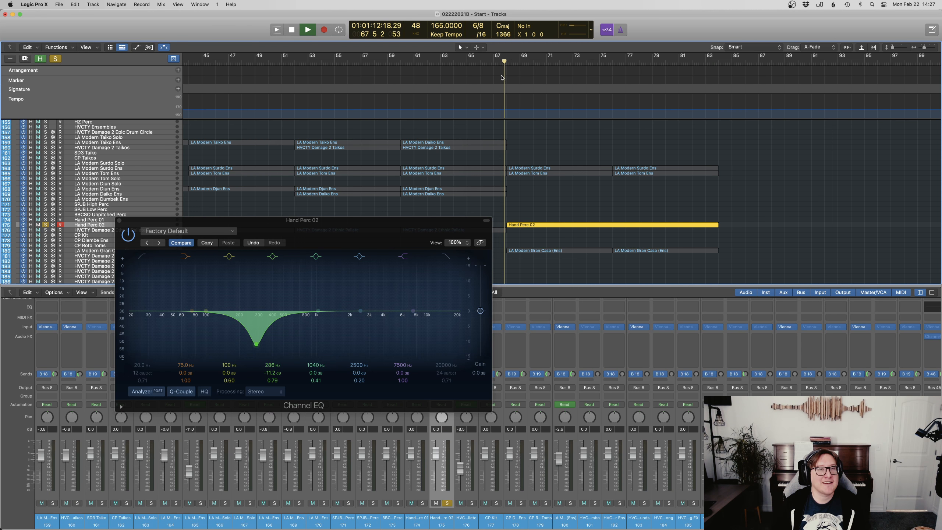
pyautogui.press('s')
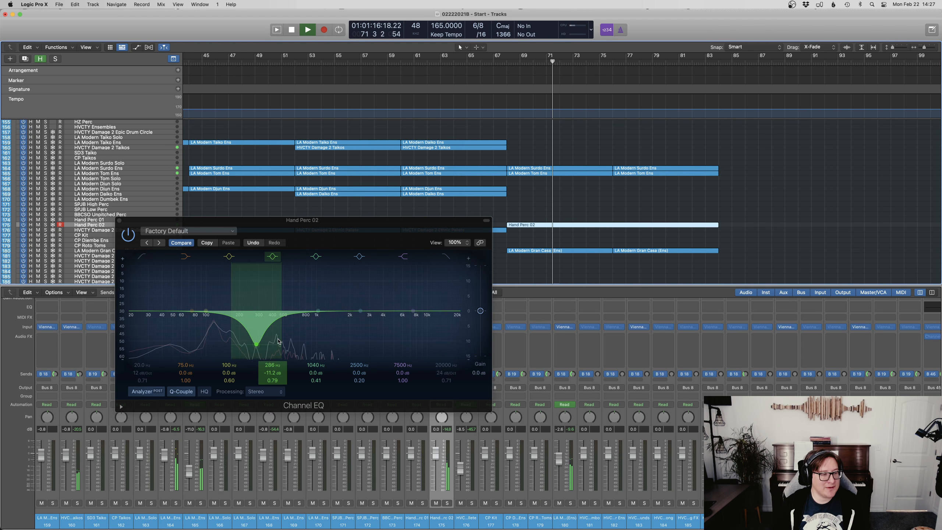
pyautogui.moveTo(279, 337); pyautogui.dragTo(289, 338)
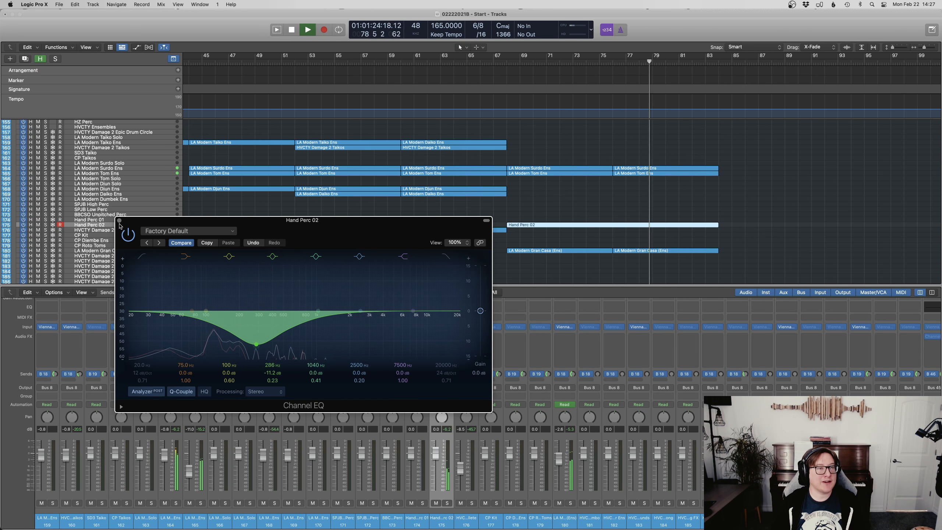
pyautogui.click(120, 221)
pyautogui.click(691, 242)
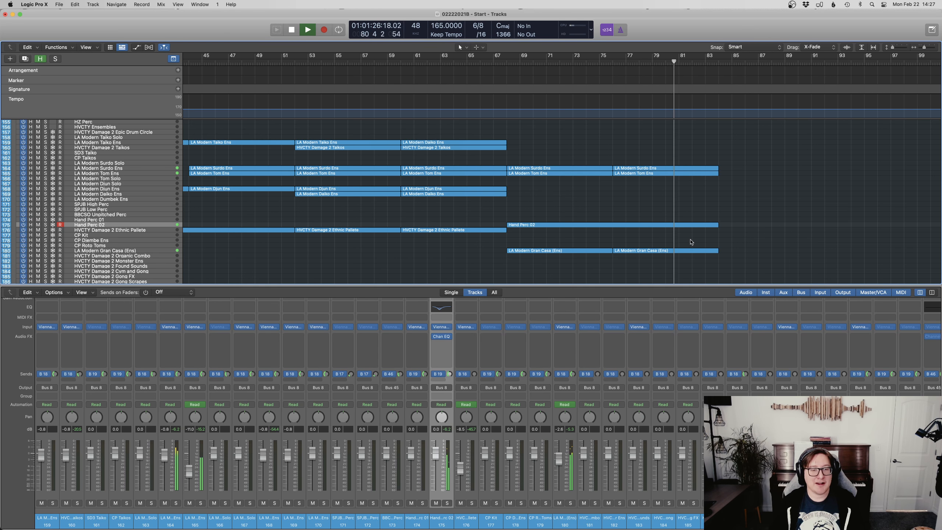
# Step: Replay the full percussion arrangement from bar 67 to hear Hand Perc 02 in context
pyautogui.scroll(1, 691, 235)
pyautogui.press('p')
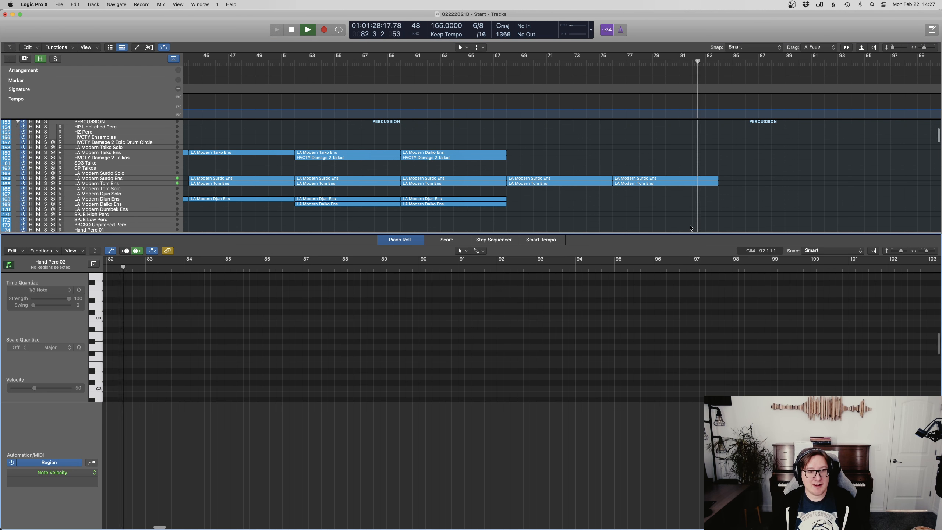
pyautogui.press('p')
pyautogui.press('space')
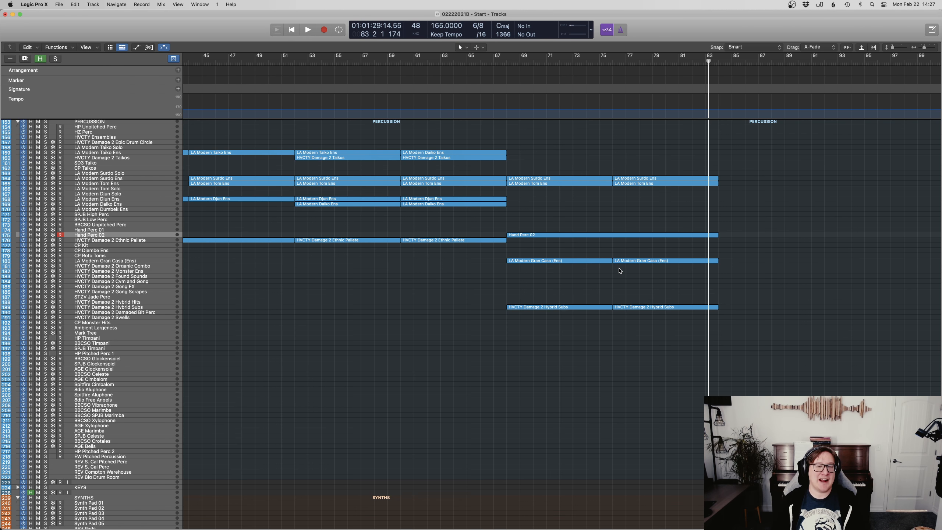
pyautogui.scroll(5, 630, 260)
pyautogui.hotkey('shift', ',')
pyautogui.hotkey('shift', ',')
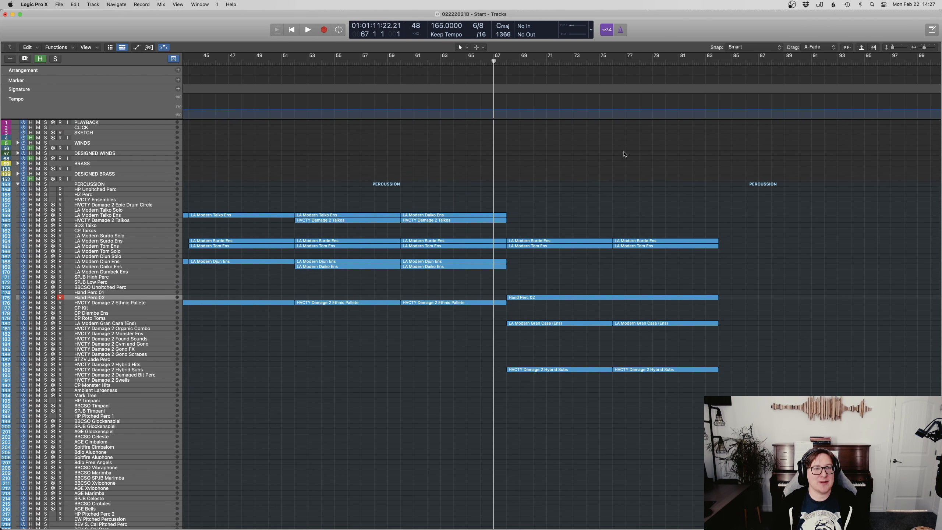
pyautogui.press('space')
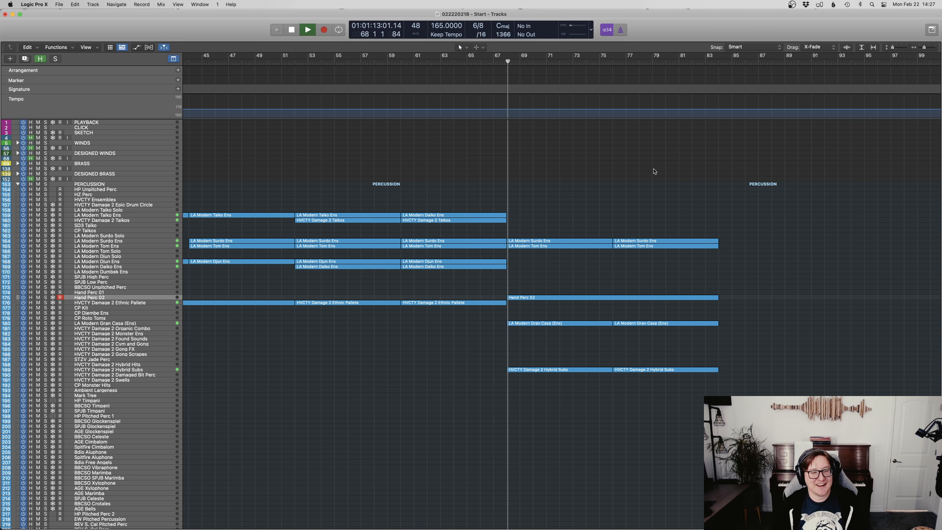
# Step: Replace the Channel EQ on the Hand Perc 02 channel with a Stereo Delay and place its window clear of the regions
pyautogui.press('x')
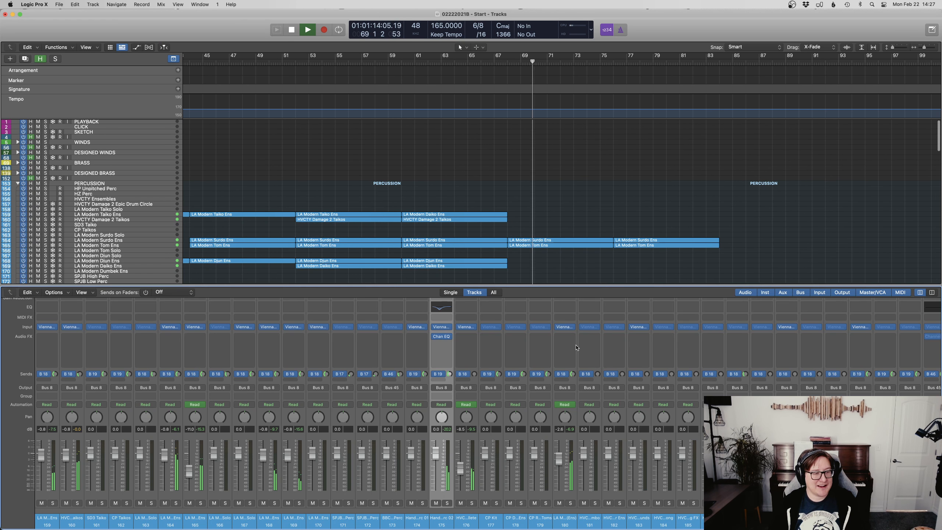
pyautogui.click(449, 336)
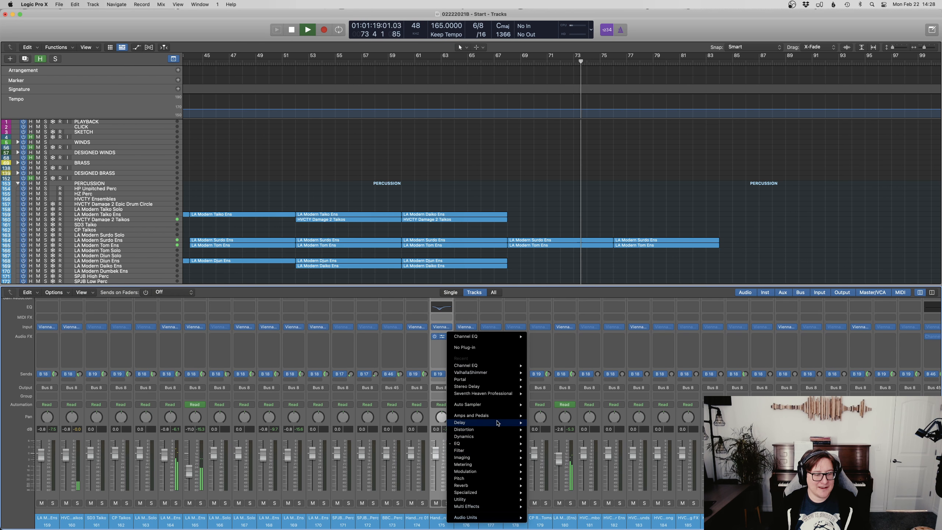
pyautogui.moveTo(467, 422)
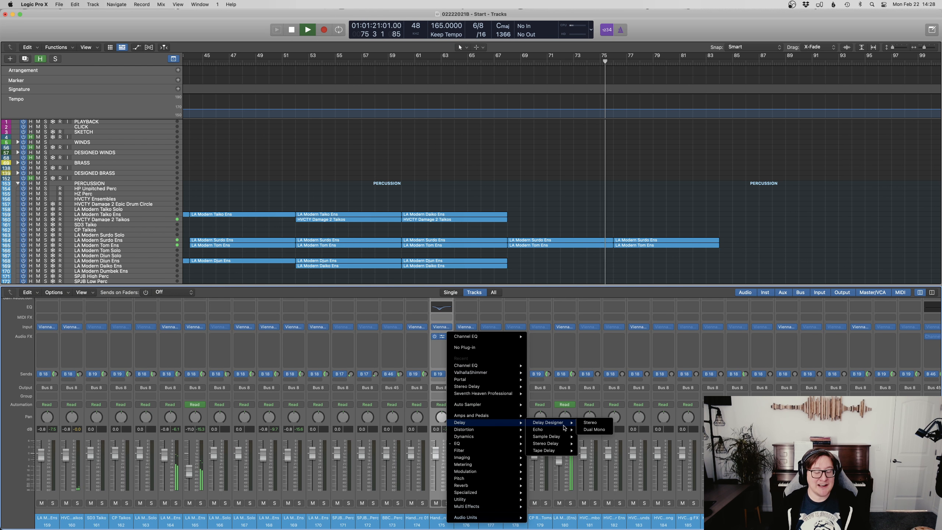
pyautogui.moveTo(566, 435)
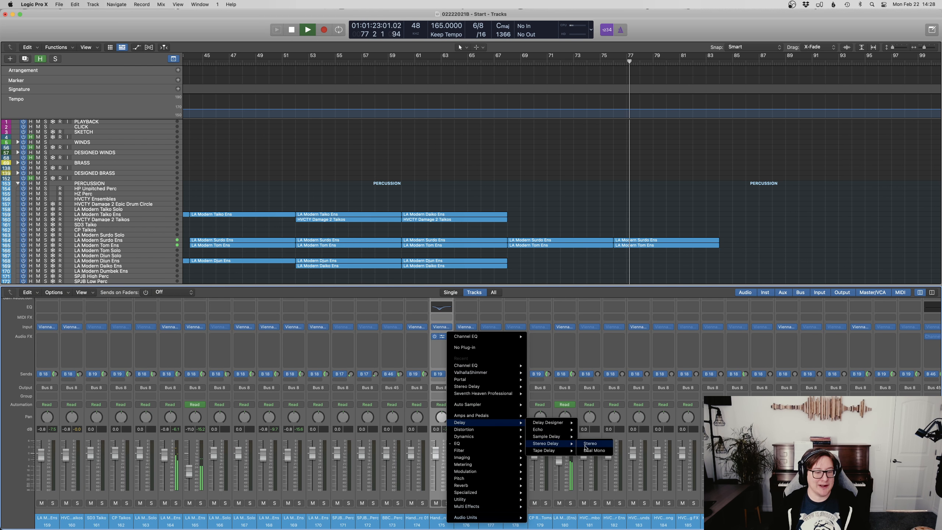
pyautogui.click(583, 448)
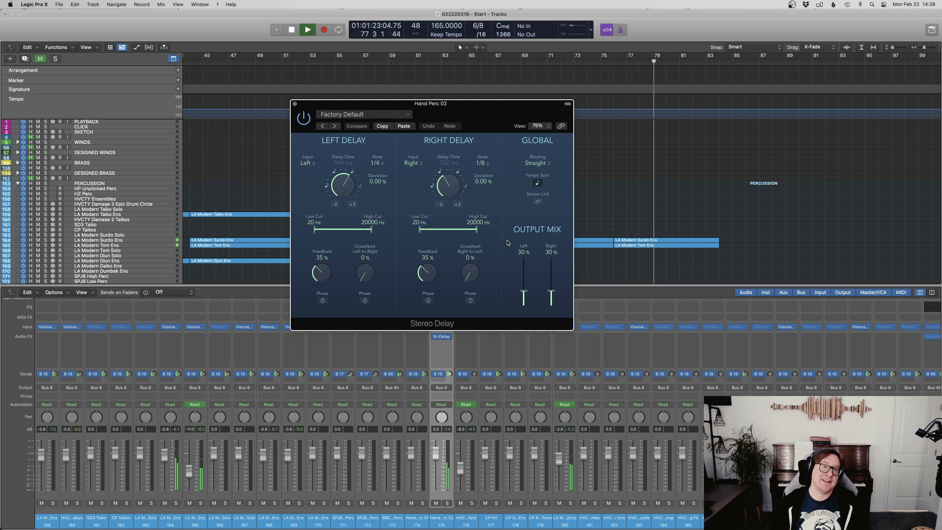
pyautogui.moveTo(514, 127); pyautogui.dragTo(273, 119)
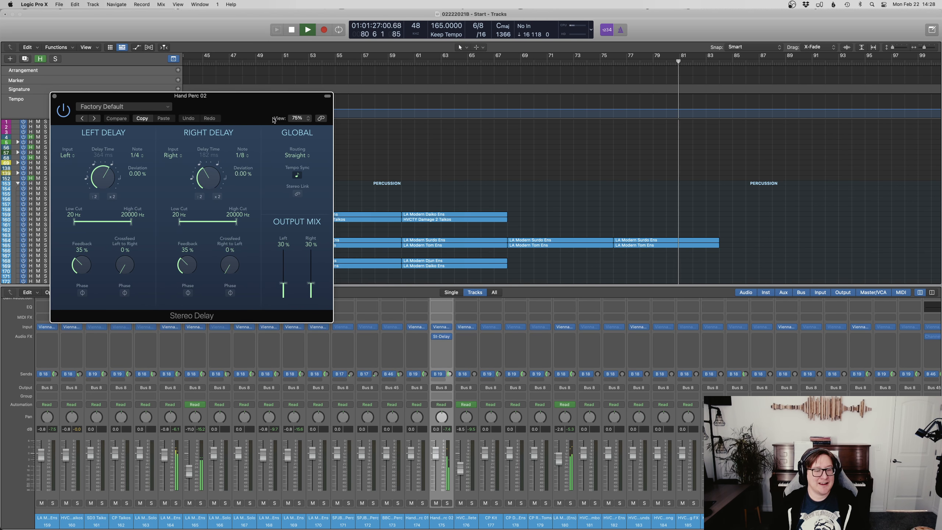
# Step: Solo Hand Perc 02 and audition the Stereo Delay's 1/4 Note Triplet preset from the start of the region
pyautogui.press('s')
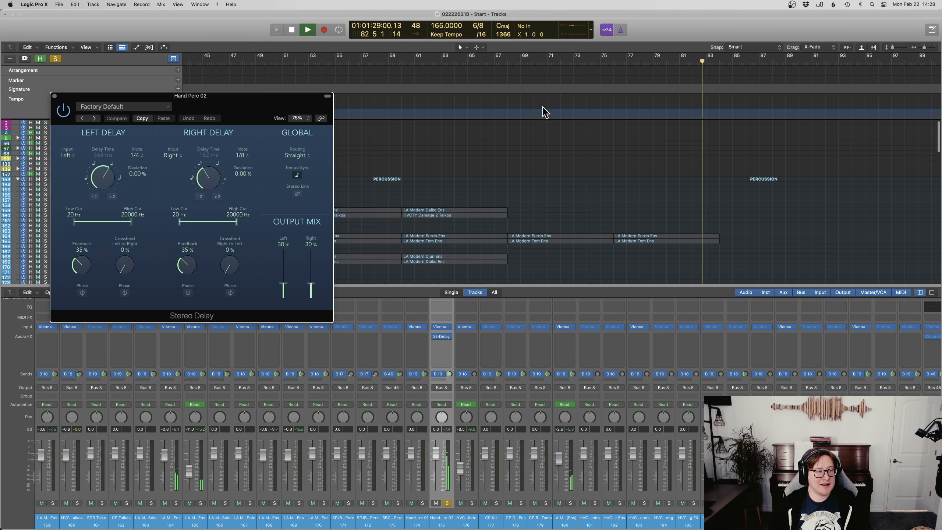
pyautogui.click(167, 107)
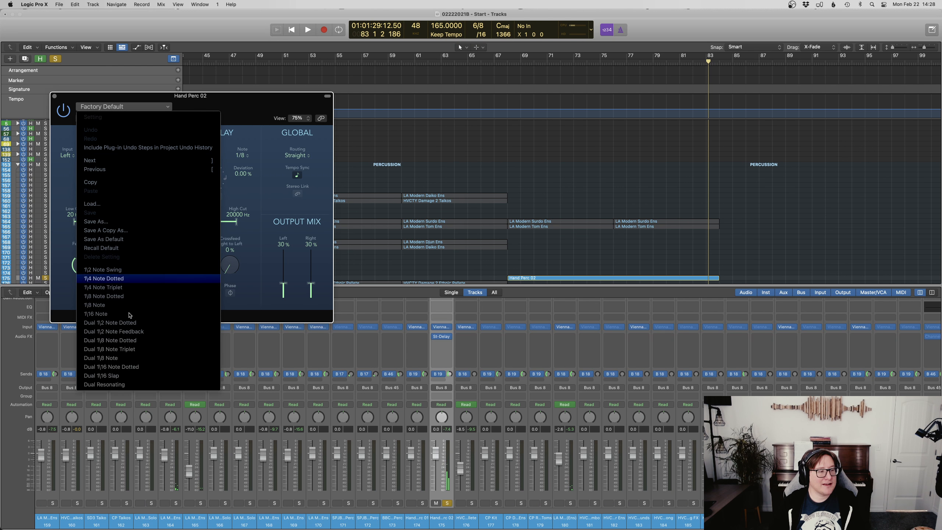
pyautogui.click(126, 288)
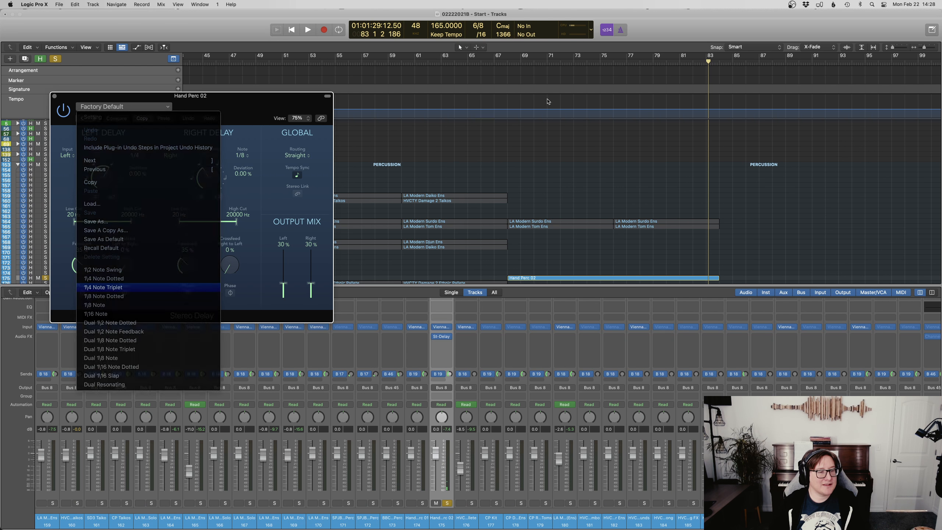
pyautogui.hotkey('shift', 'Return')
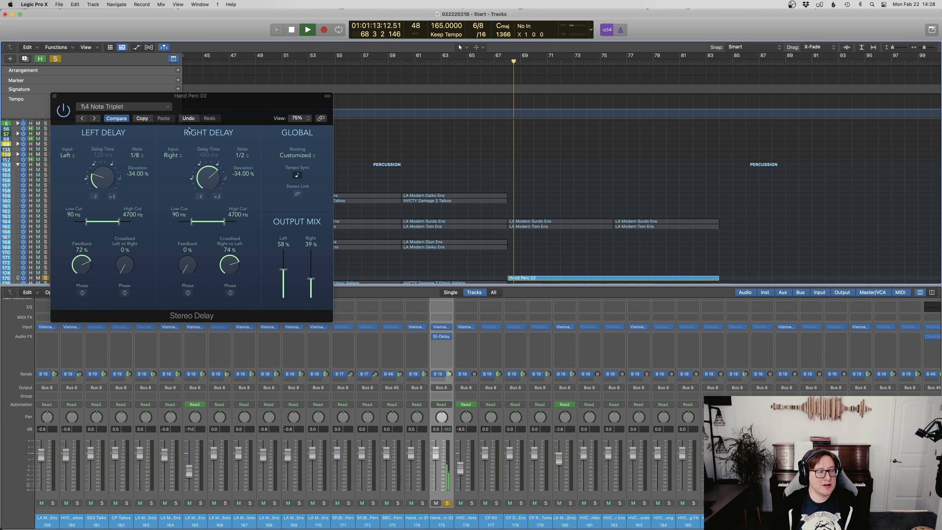
# Step: Load the delay's 1/2 Note Swing preset, reloading it after trying right delay deviations of +12.00% and -10.33%
pyautogui.click(123, 107)
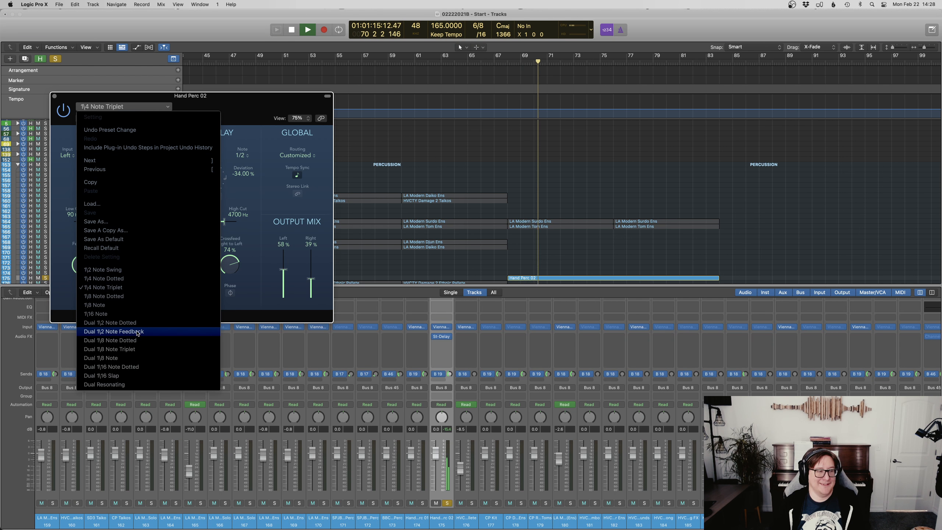
pyautogui.click(128, 271)
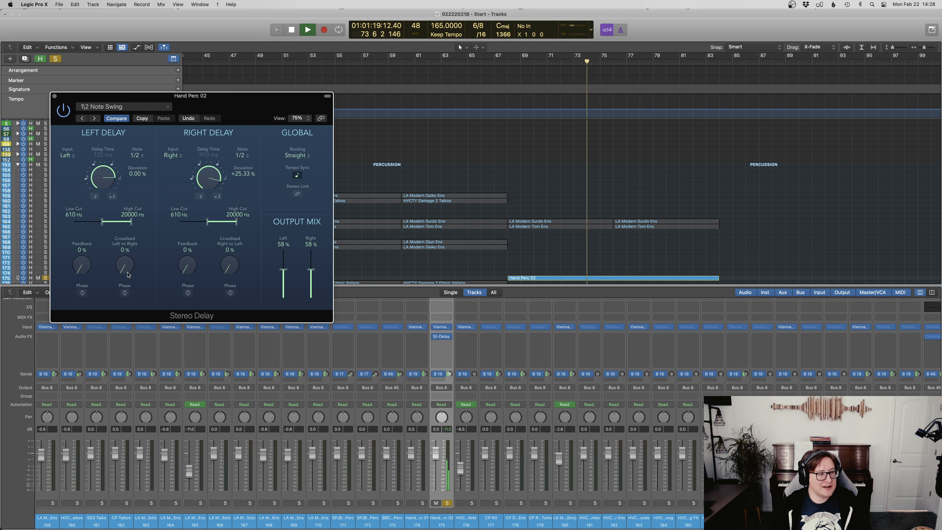
pyautogui.moveTo(214, 184); pyautogui.dragTo(215, 200)
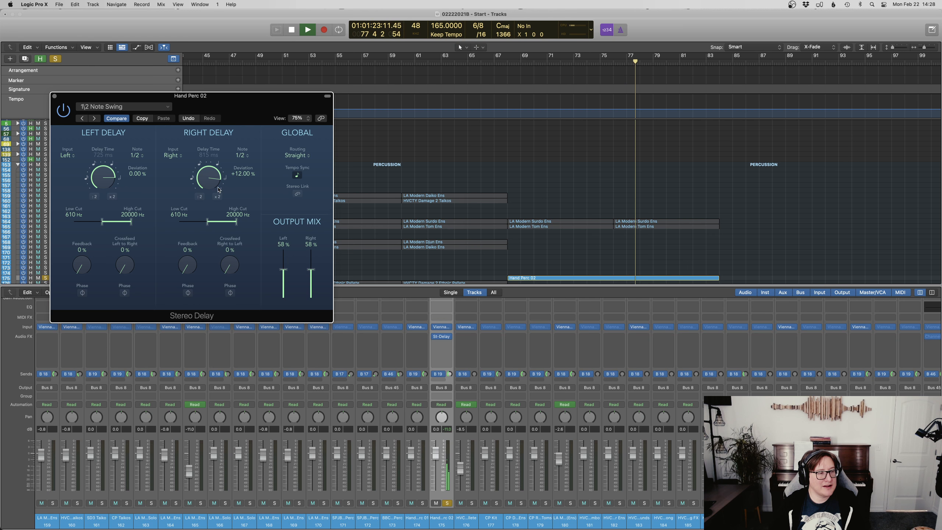
pyautogui.moveTo(219, 189); pyautogui.dragTo(219, 175)
pyautogui.click(122, 106)
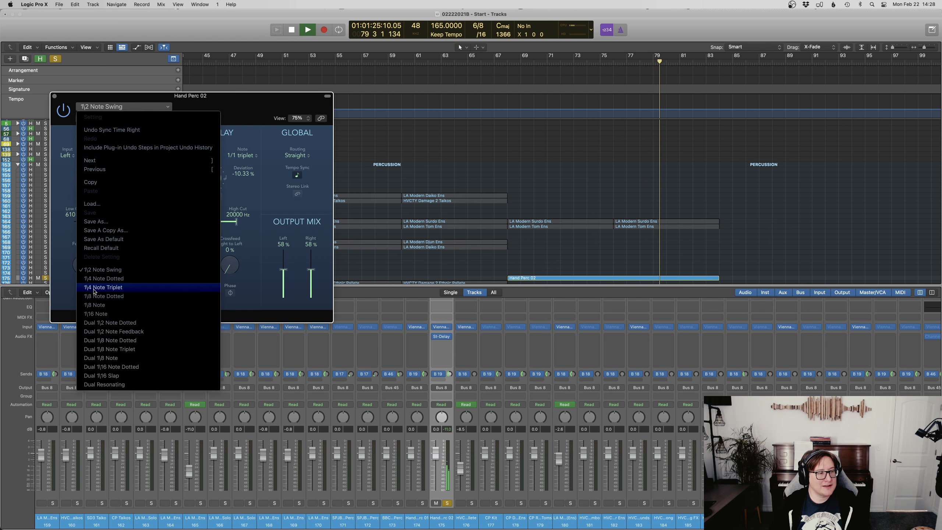
pyautogui.click(102, 269)
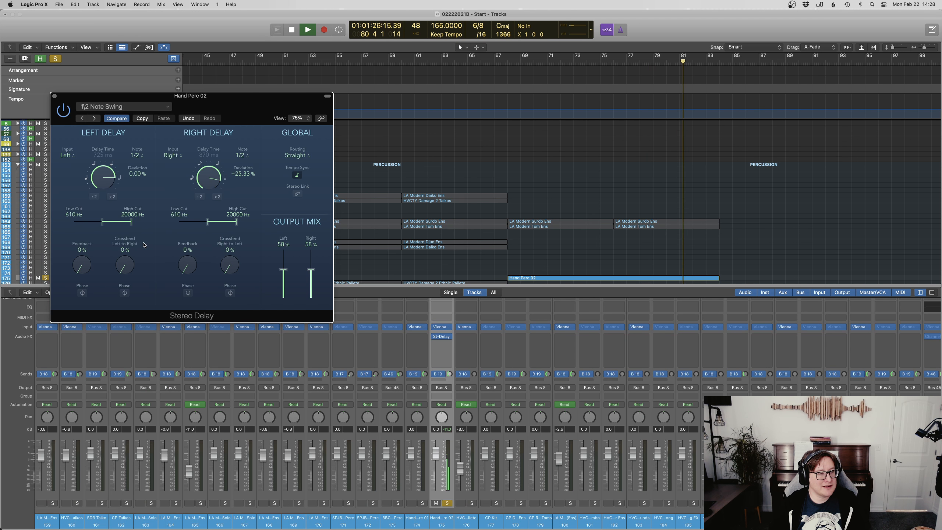
# Step: Try the 1/8 Note delay preset and return to 1/2 Note Swing
pyautogui.click(123, 107)
pyautogui.click(124, 307)
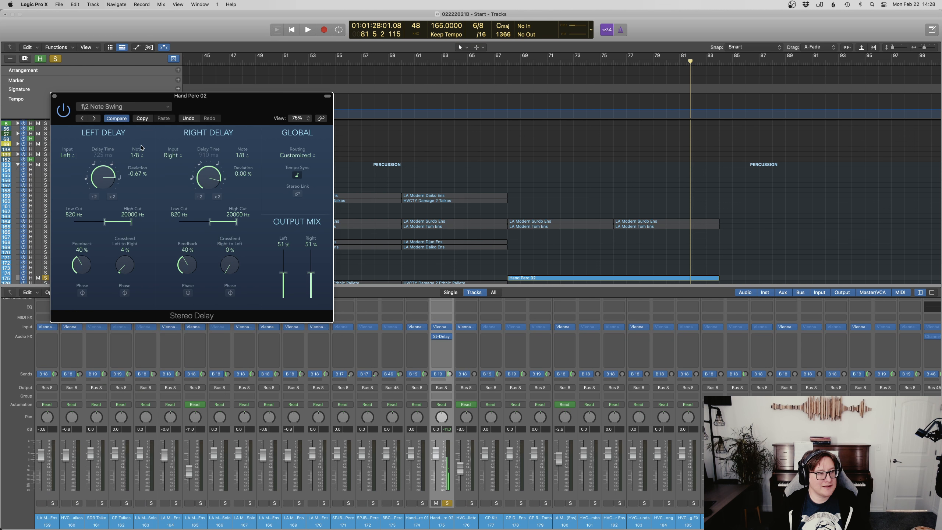
pyautogui.click(122, 106)
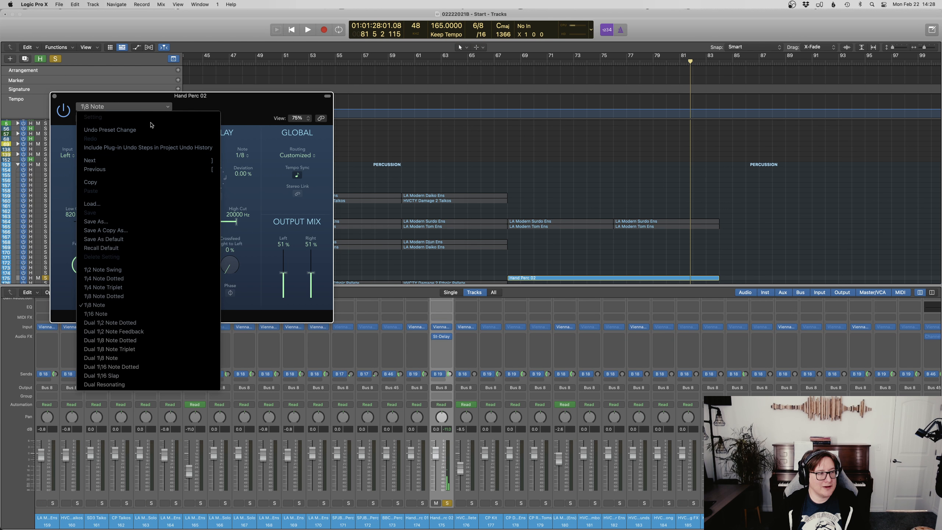
pyautogui.click(112, 271)
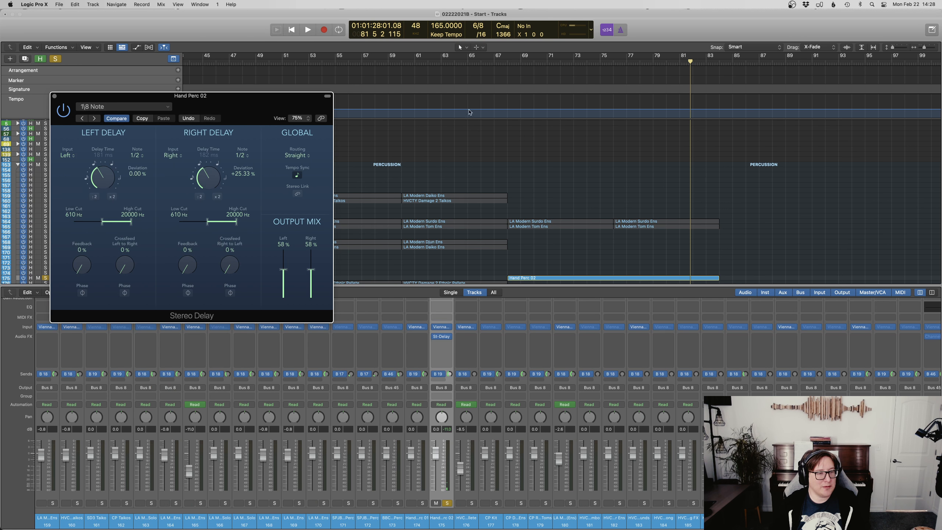
# Step: Lower the delay's left and right output mix to 46% during playback from about bar 68, and unsolo Hand Perc 02
pyautogui.doubleClick(514, 64)
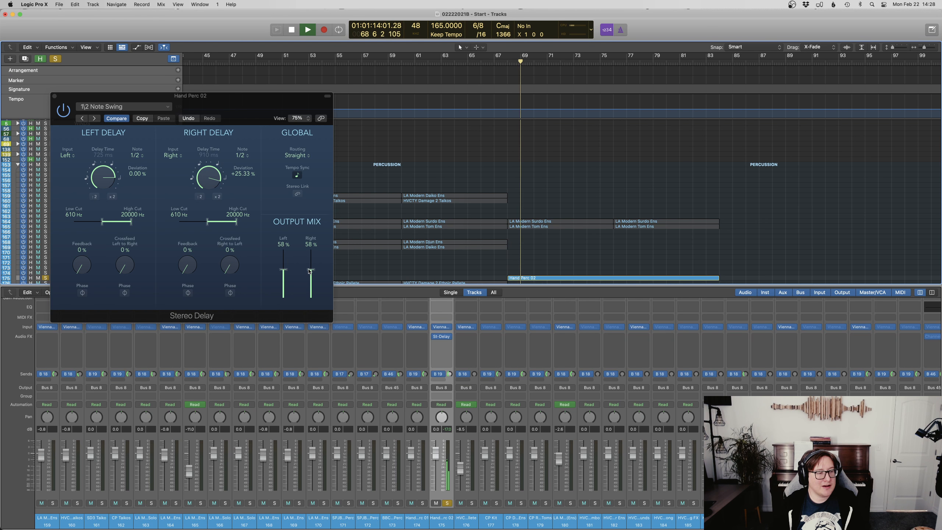
pyautogui.moveTo(312, 269); pyautogui.dragTo(286, 278)
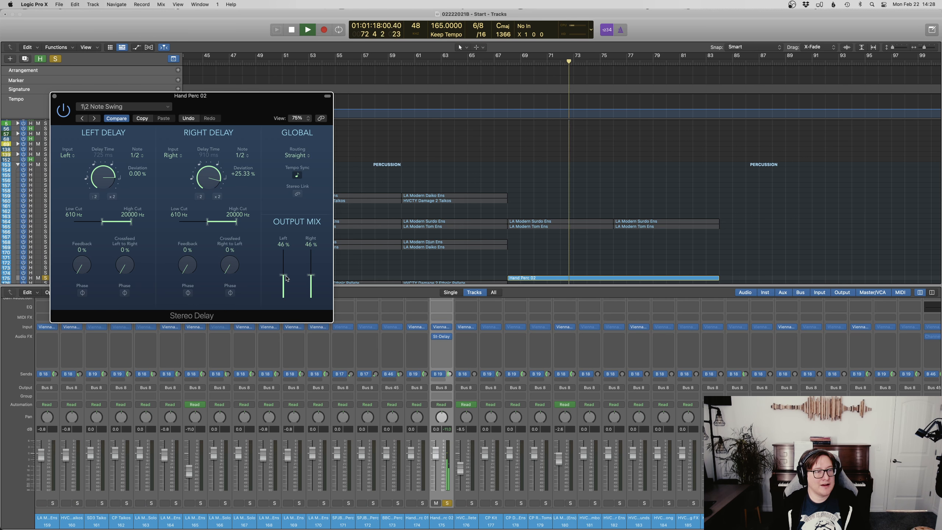
pyautogui.press('s')
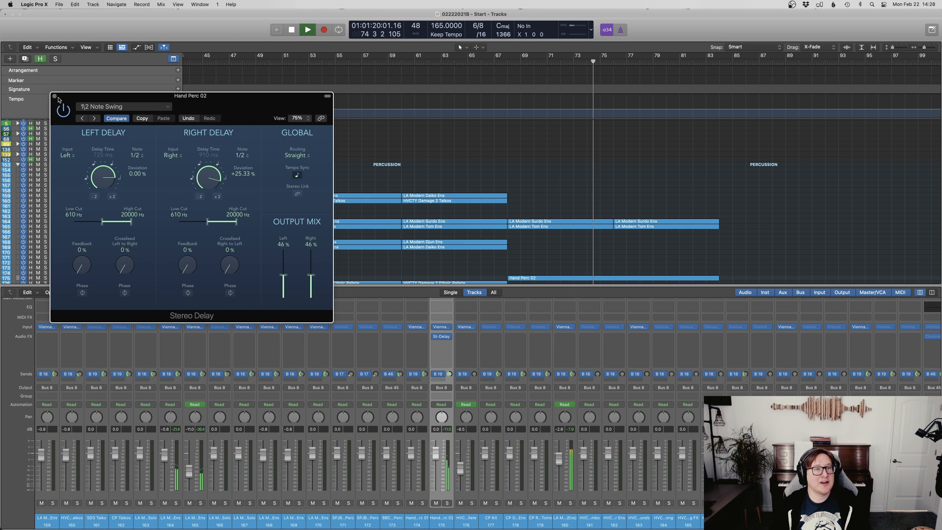
pyautogui.click(55, 97)
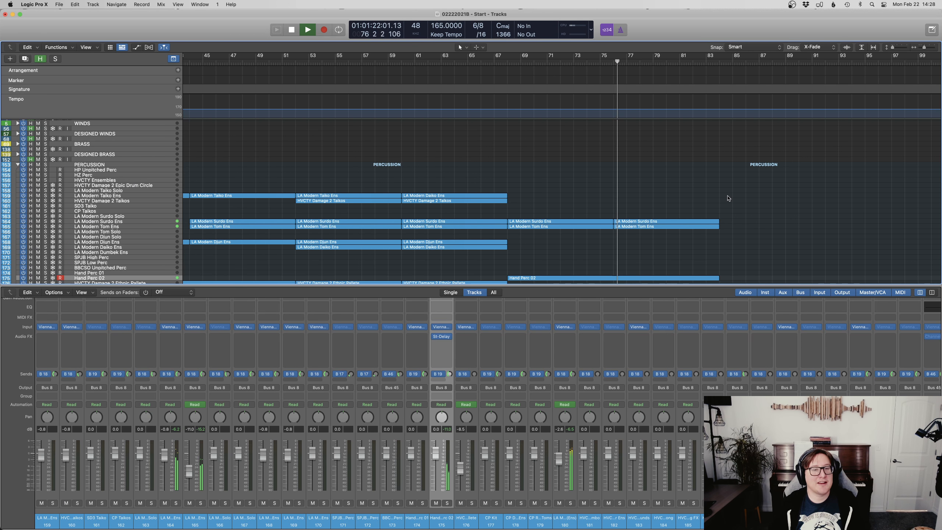
# Step: Lower the Hand Perc 02 volume line to -3.4 dB in the track's automation lane
pyautogui.scroll(-5, 727, 198)
pyautogui.press('x')
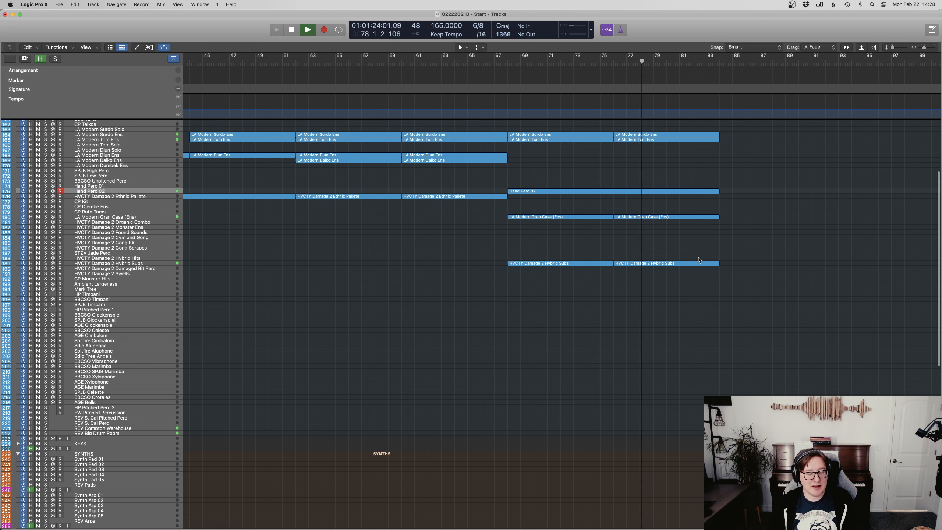
pyautogui.press('a')
pyautogui.click(550, 209)
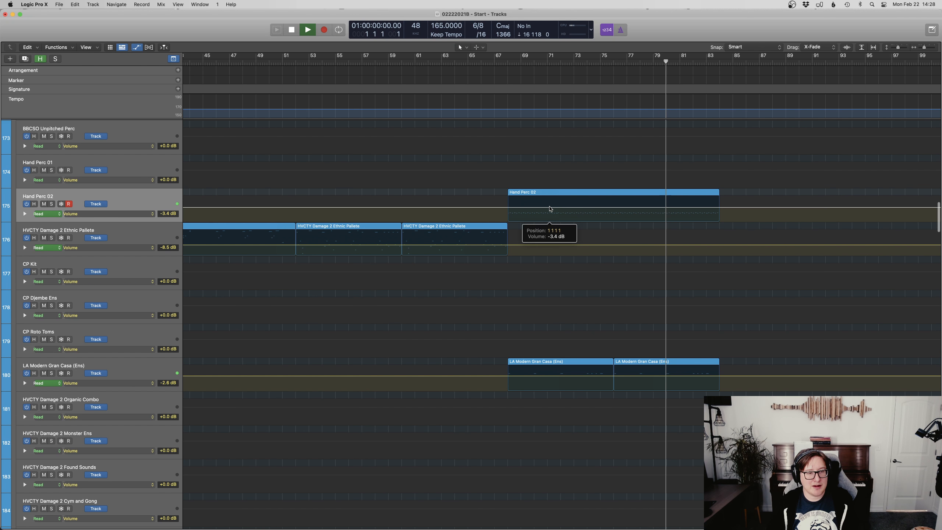
pyautogui.press('a')
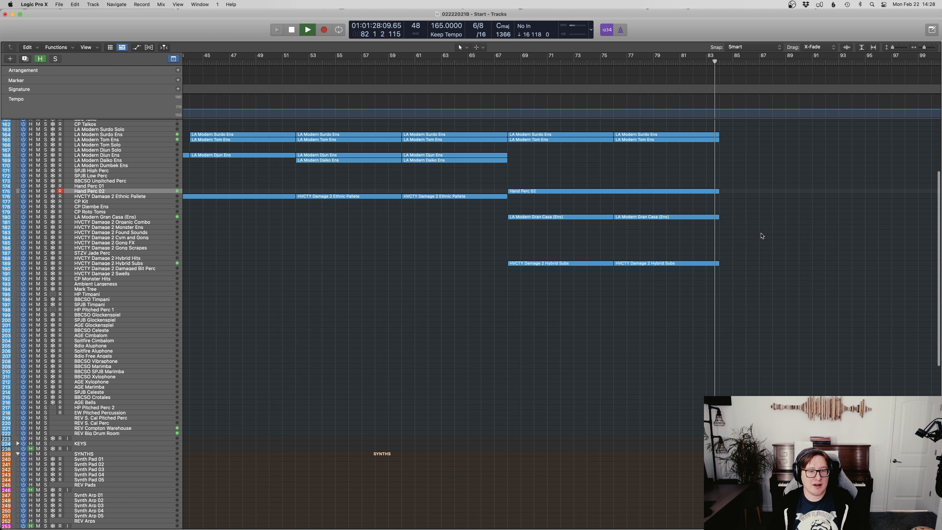
# Step: Stop playback after the last percussion regions and select the STZV Jade Perc track
pyautogui.scroll(5, 759, 234)
pyautogui.hscroll(10, 759, 233)
pyautogui.press('space')
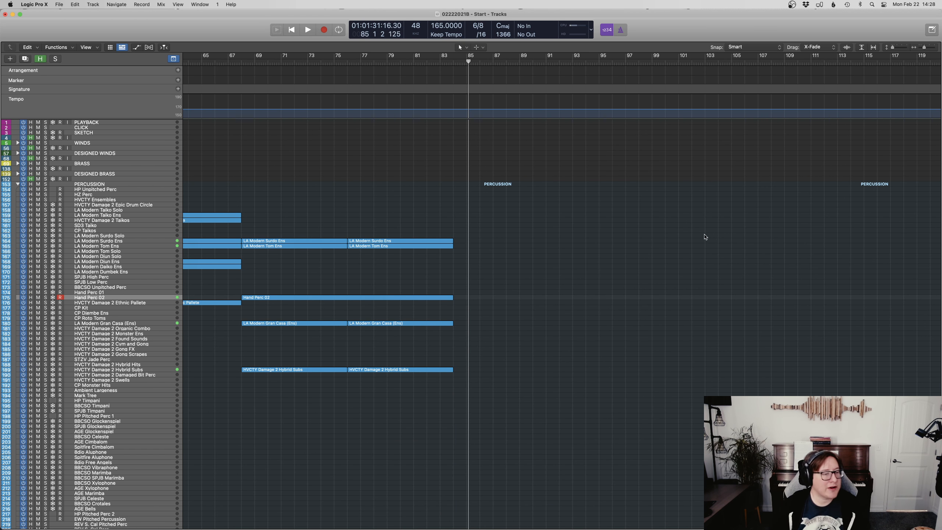
pyautogui.hscroll(1, 239, 349)
pyautogui.click(103, 360)
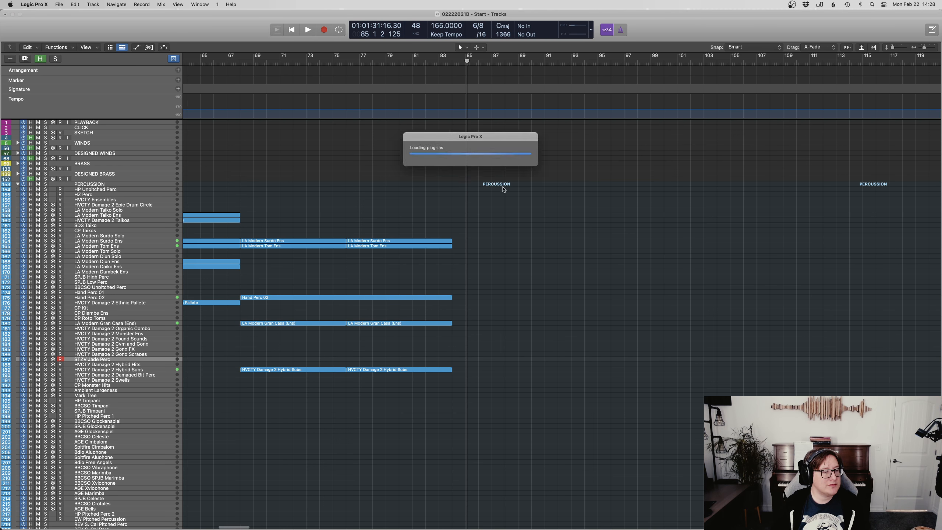
# Step: Play back the percussion from just before bar 68 with the STZV Jade Perc track selected
pyautogui.click(239, 61)
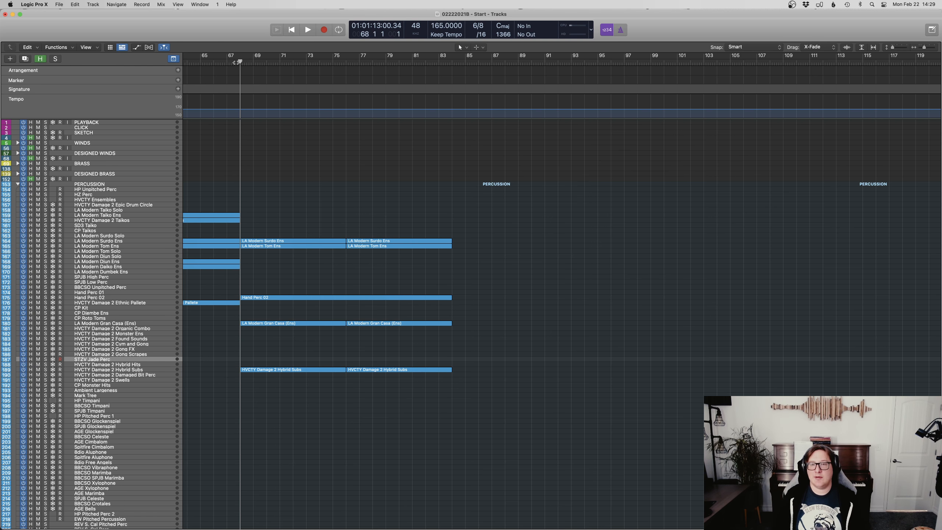
pyautogui.hotkey('ctrl', 'Up')
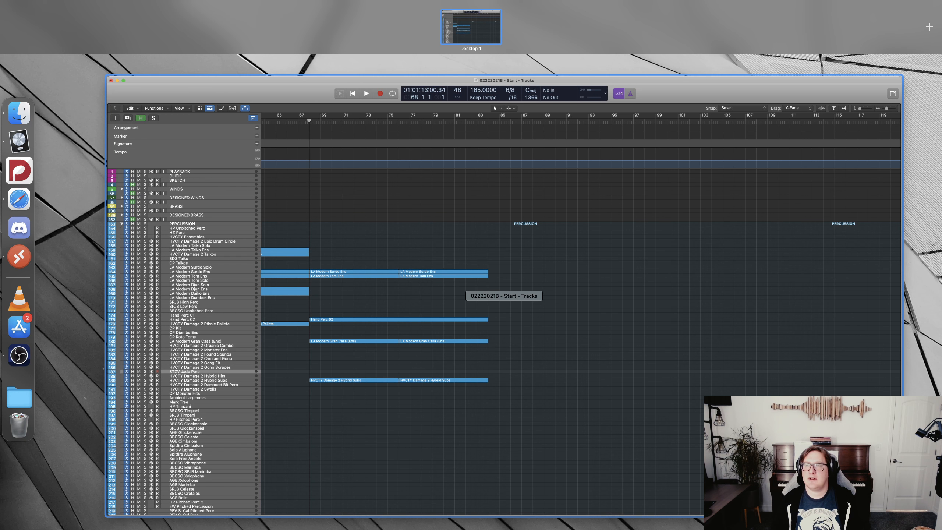
pyautogui.click(527, 337)
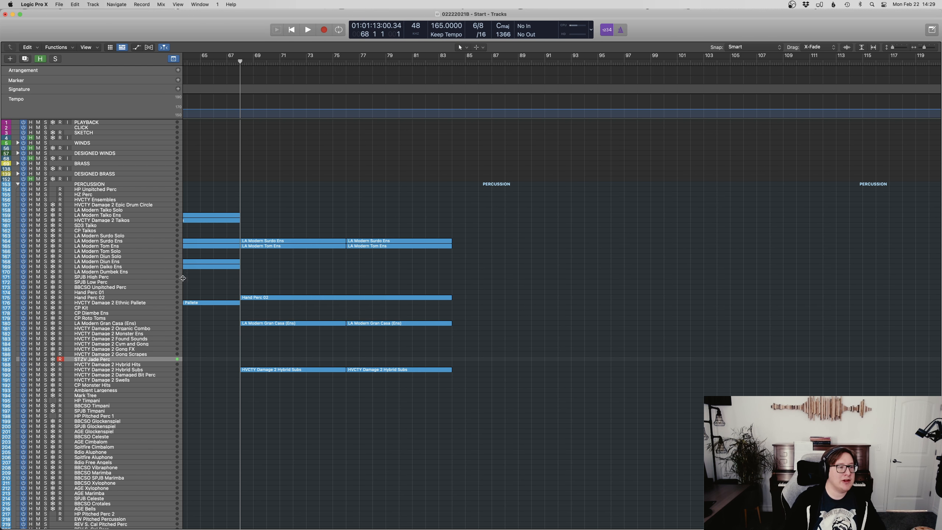
pyautogui.hscroll(-5, 433, 285)
pyautogui.click(403, 63)
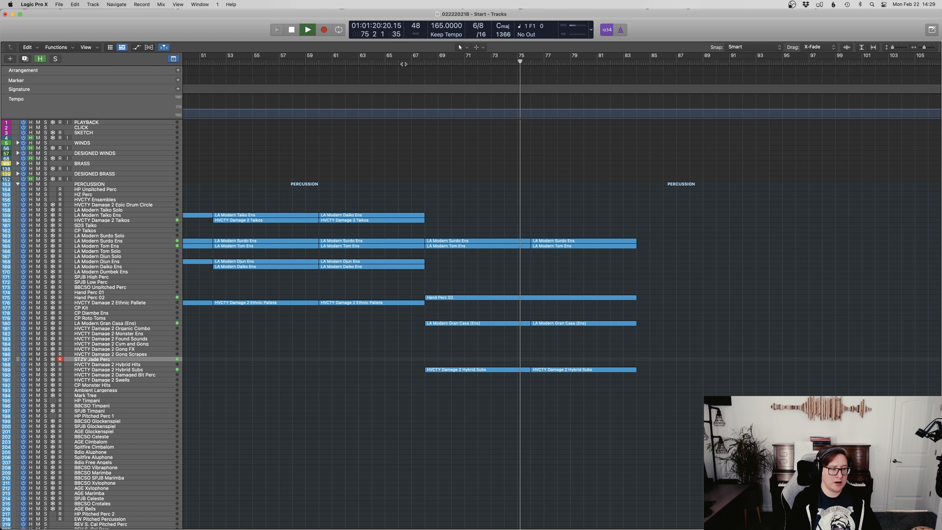
pyautogui.press('space')
# Step: Record an STZV Jade Perc part from bar 68 to bar 84
pyautogui.click(425, 62)
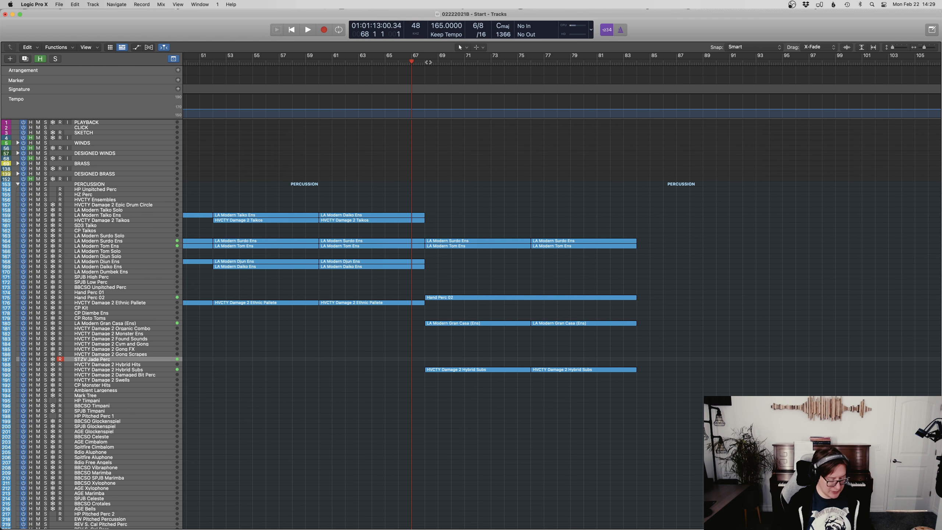
pyautogui.press('space')
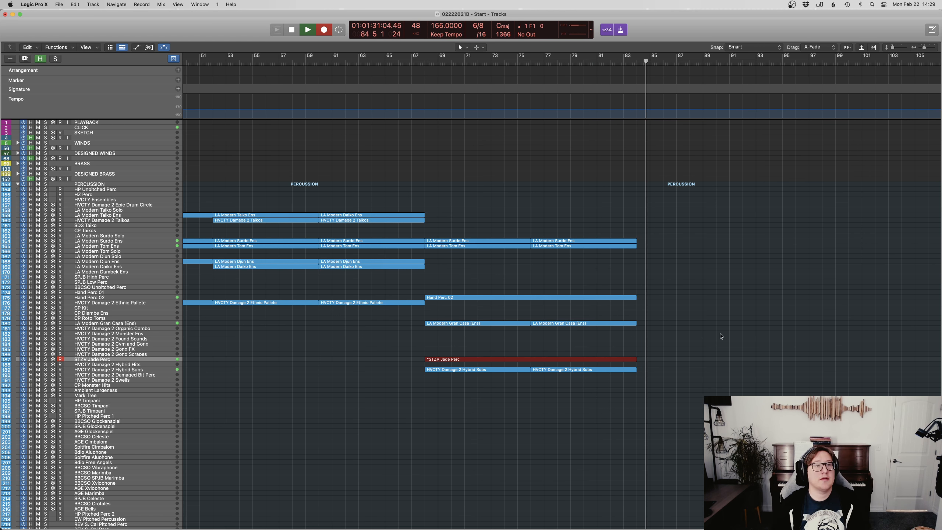
pyautogui.press('space')
# Step: Quantize the recorded STZV Jade Perc notes to 1/8 Note in the Piano Roll and close the editor
pyautogui.press('e')
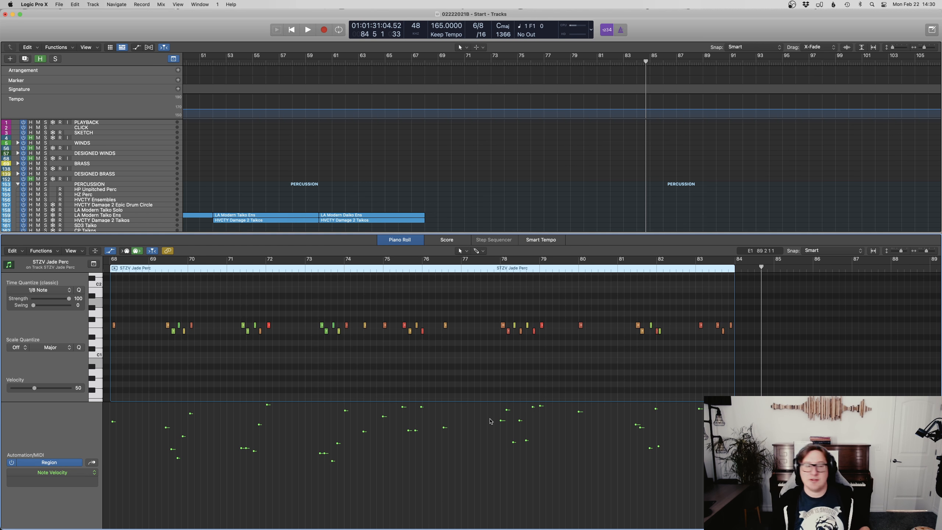
pyautogui.hscroll(-5, 537, 366)
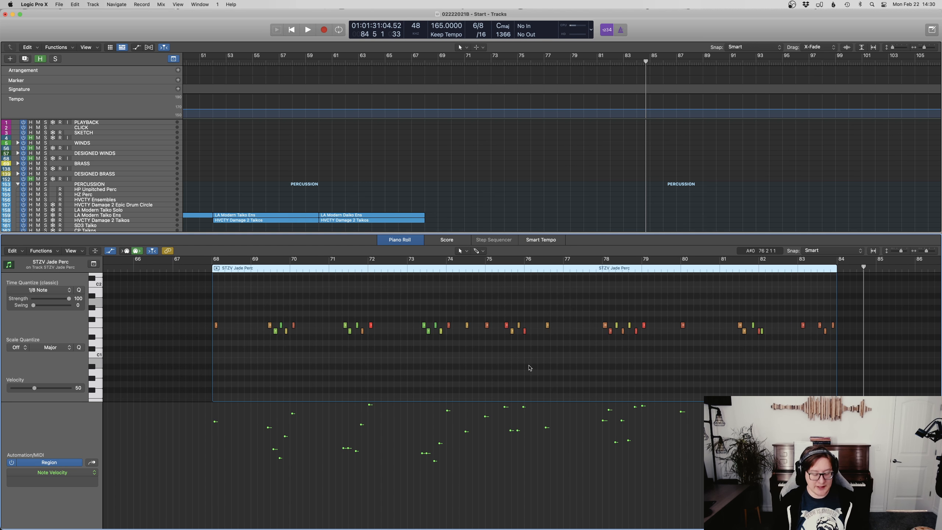
pyautogui.press('super+z')
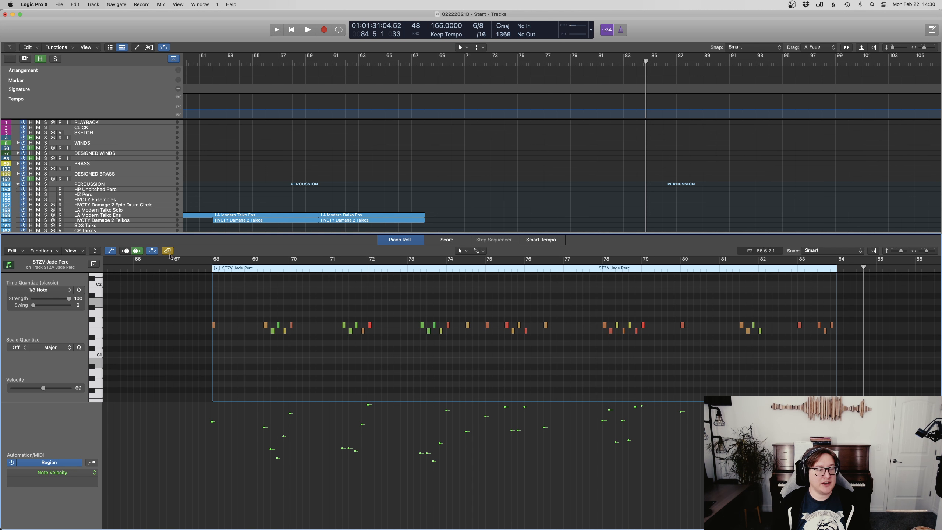
pyautogui.click(193, 270)
pyautogui.press('e')
# Step: Lower the STZV Jade Perc volume line to -2.2 dB in its automation lane during playback from just before bar 68
pyautogui.press('space')
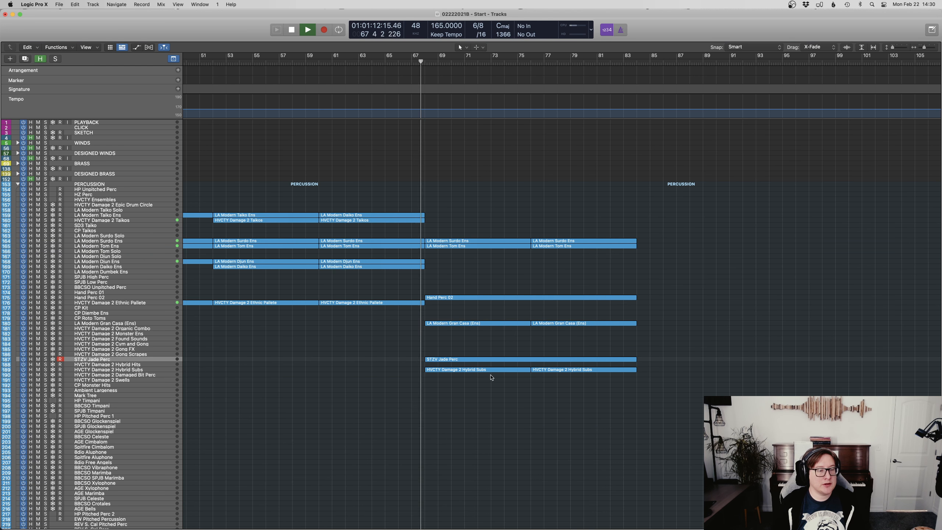
pyautogui.press('z')
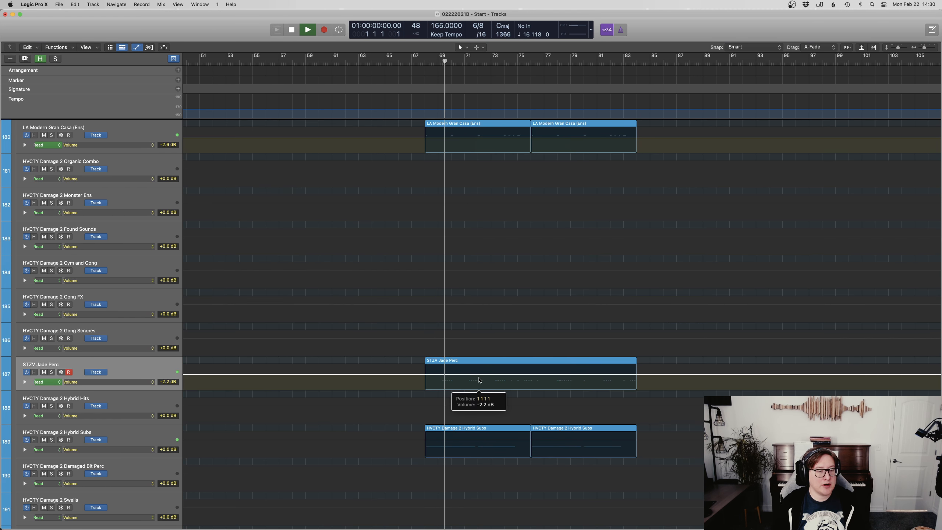
pyautogui.press('z')
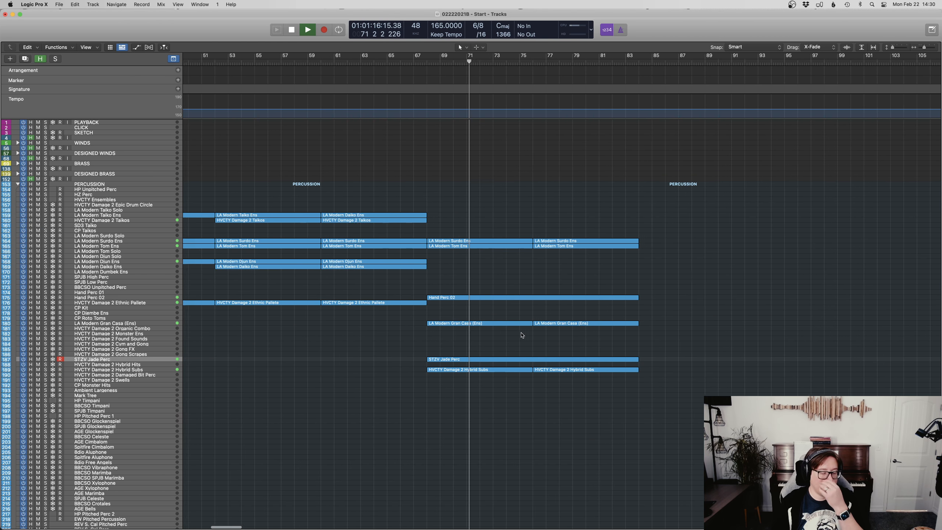
# Step: Listen to the layered percussion through to bar 84 while comparing it with the earlier sections, and stop playback
pyautogui.hscroll(-15, 522, 332)
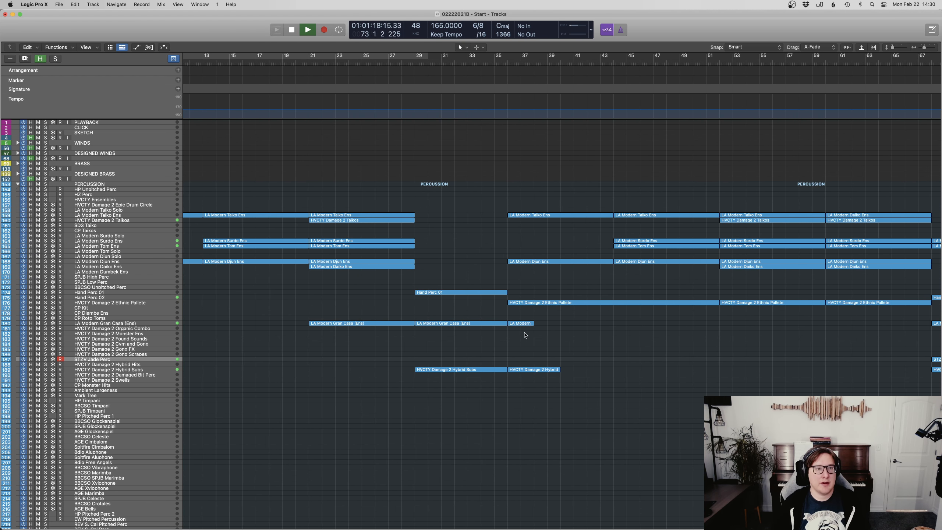
pyautogui.hscroll(15, 526, 335)
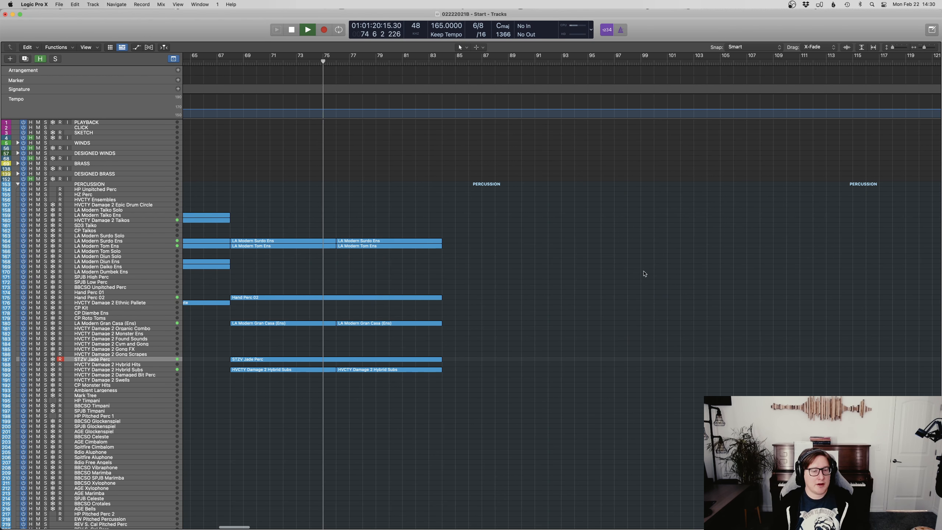
pyautogui.hscroll(-5, 645, 273)
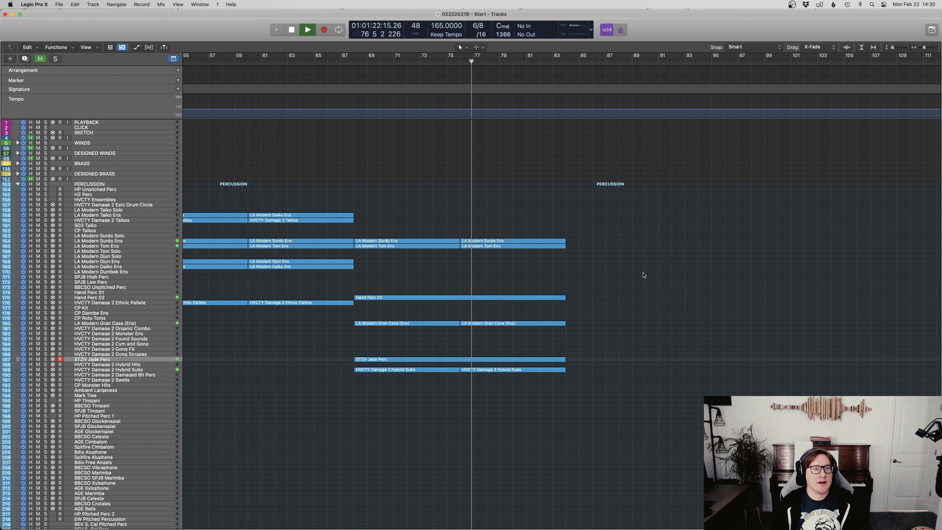
pyautogui.hscroll(-2, 648, 275)
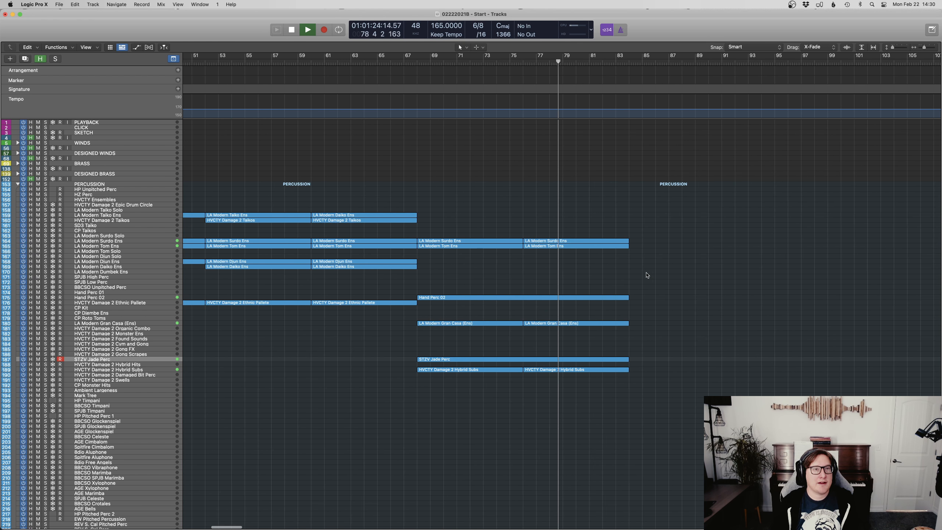
pyautogui.hscroll(-2, 668, 276)
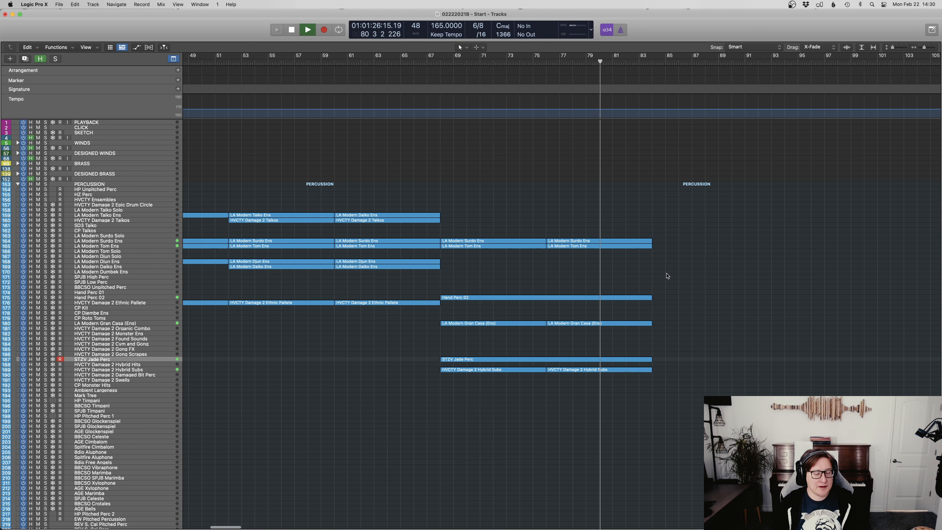
pyautogui.hscroll(-2, 668, 275)
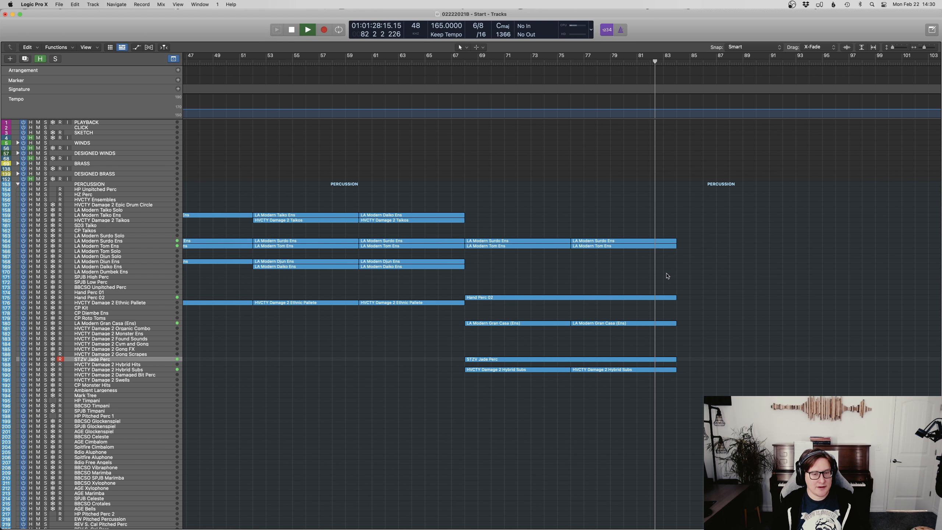
pyautogui.hscroll(5, 710, 285)
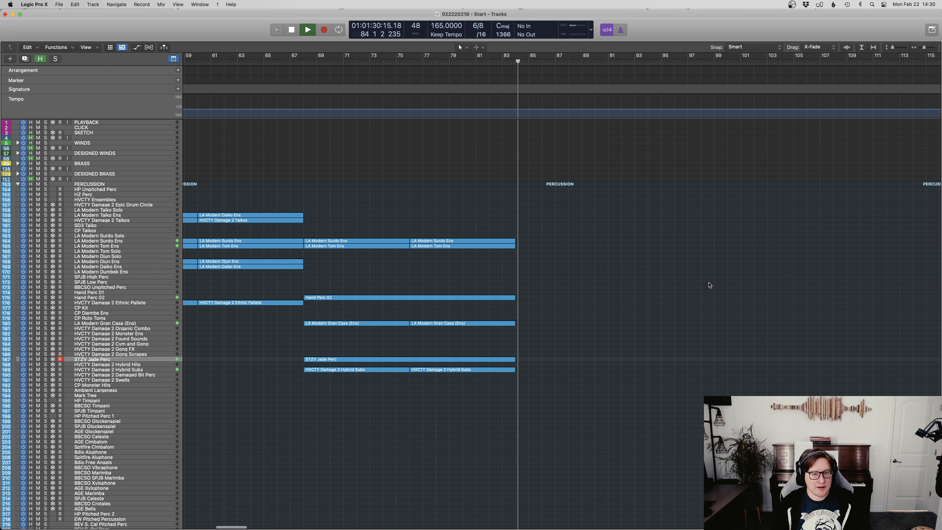
pyautogui.press('space')
# Step: Play the arrangement from bar 60 and examine the percussion and bus levels in the mixer
pyautogui.hscroll(-10, 668, 280)
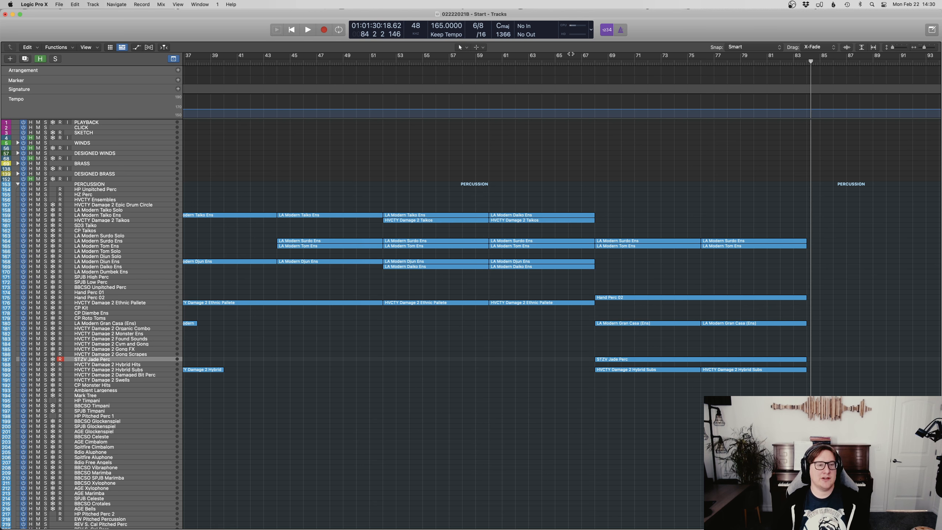
pyautogui.click(489, 60)
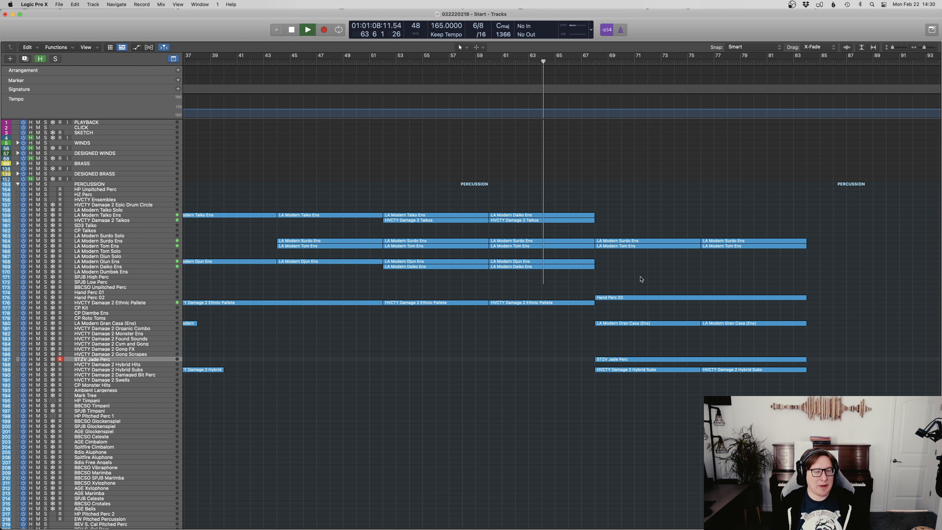
pyautogui.press('x')
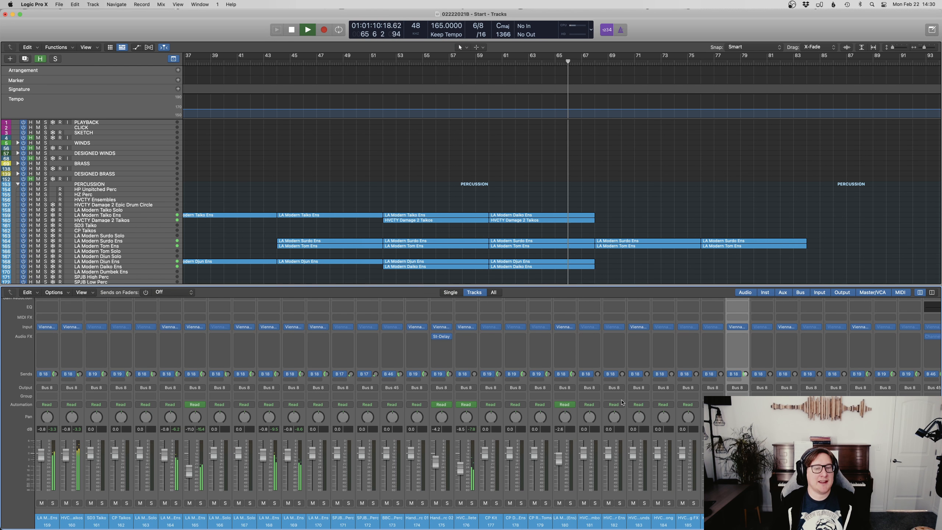
pyautogui.hscroll(-1, 622, 403)
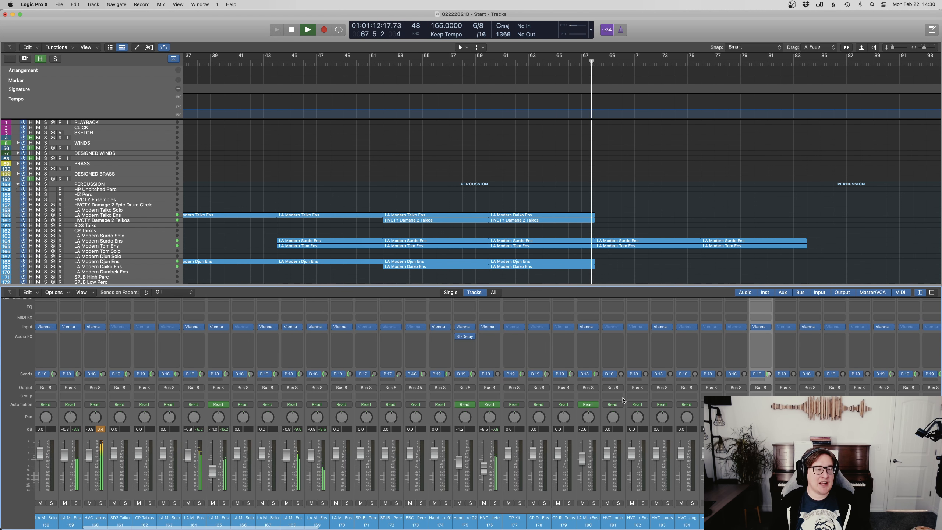
pyautogui.hscroll(-10, 622, 400)
pyautogui.hscroll(20, 626, 399)
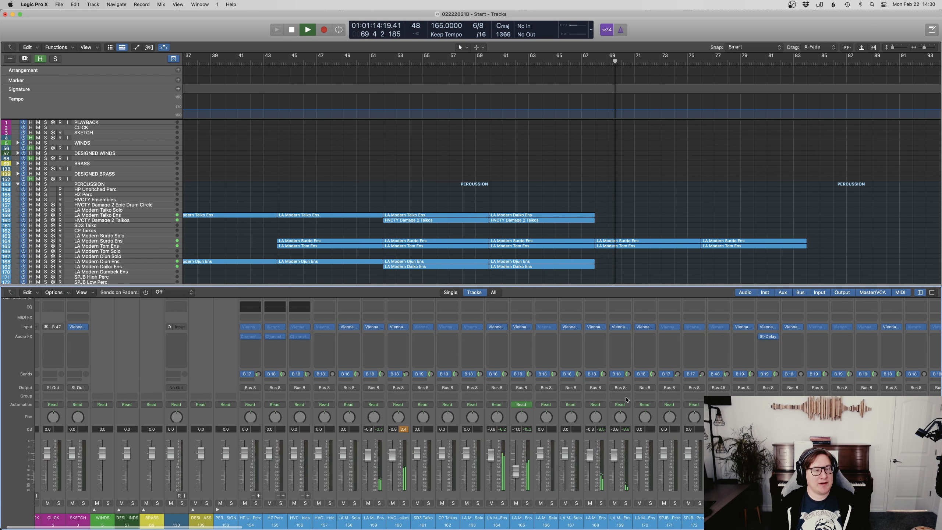
pyautogui.hscroll(20, 626, 398)
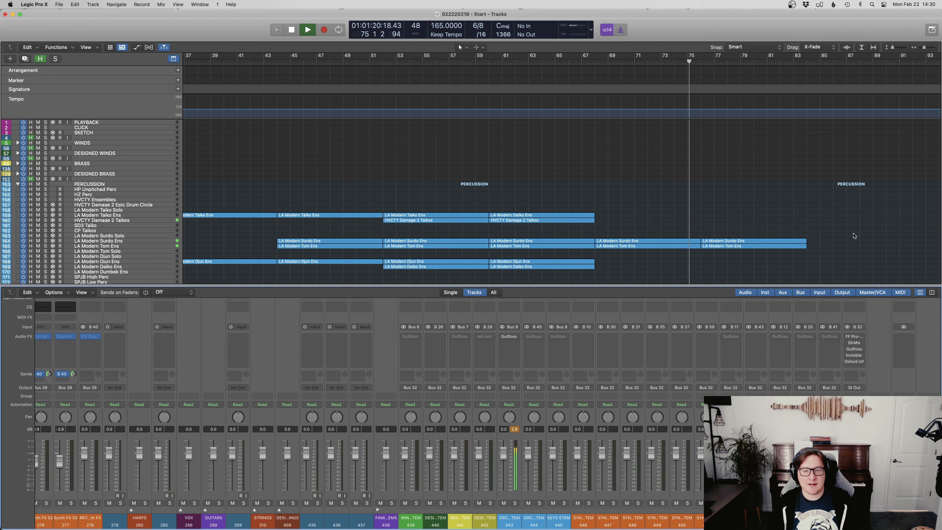
pyautogui.press('x')
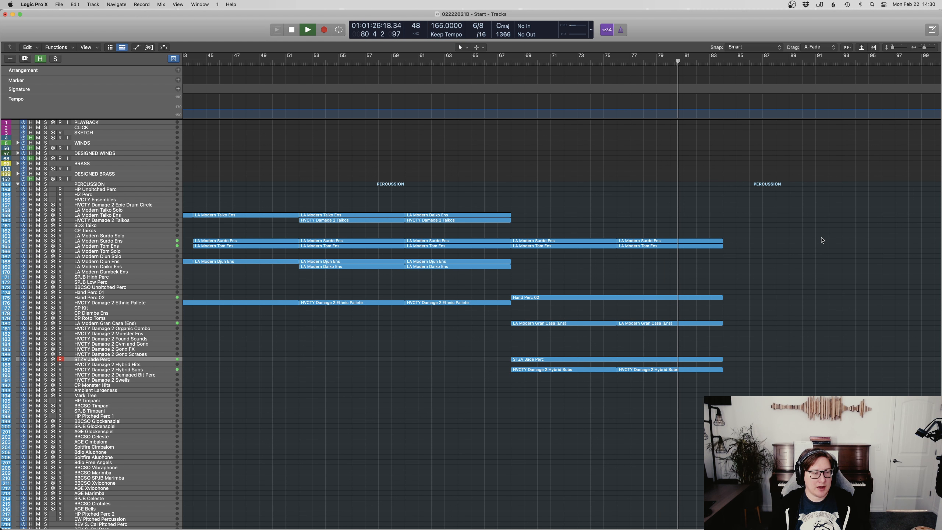
pyautogui.press('space')
# Step: Return the playhead to bar 68 and insert Output's Movement plug-in in stereo after the delay on Hand Perc 02
pyautogui.click(621, 297)
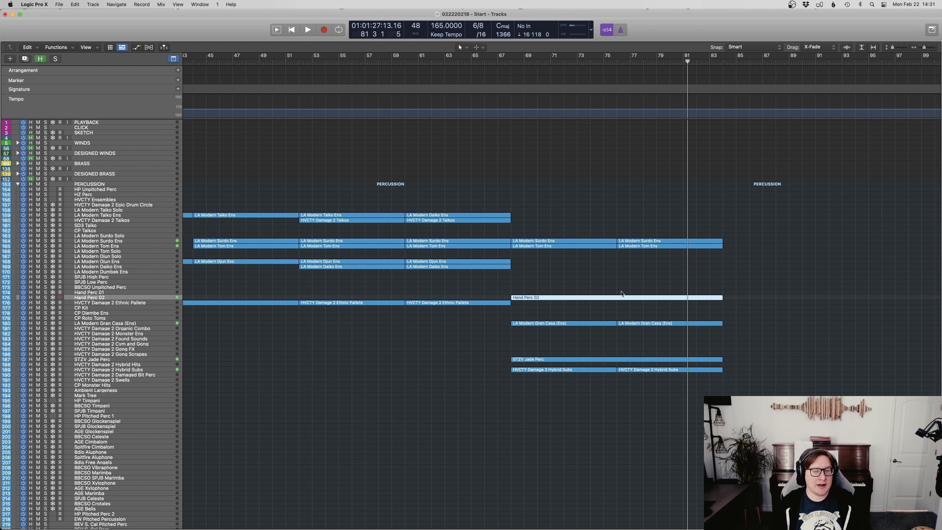
pyautogui.click(509, 63)
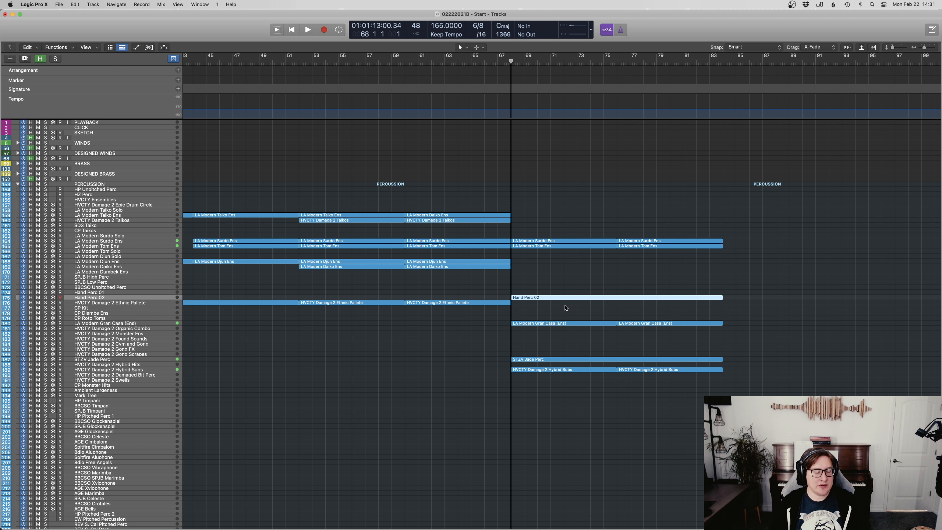
pyautogui.press('d')
pyautogui.press('d')
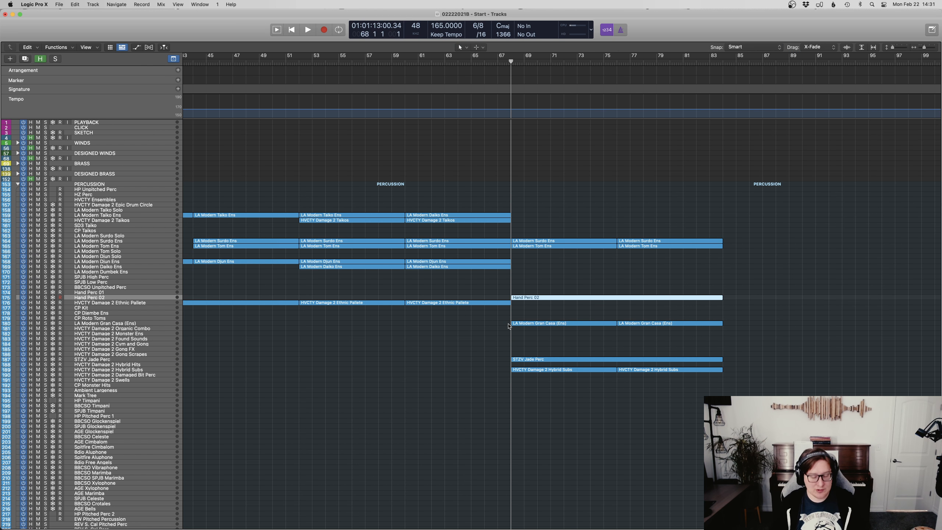
pyautogui.press('x')
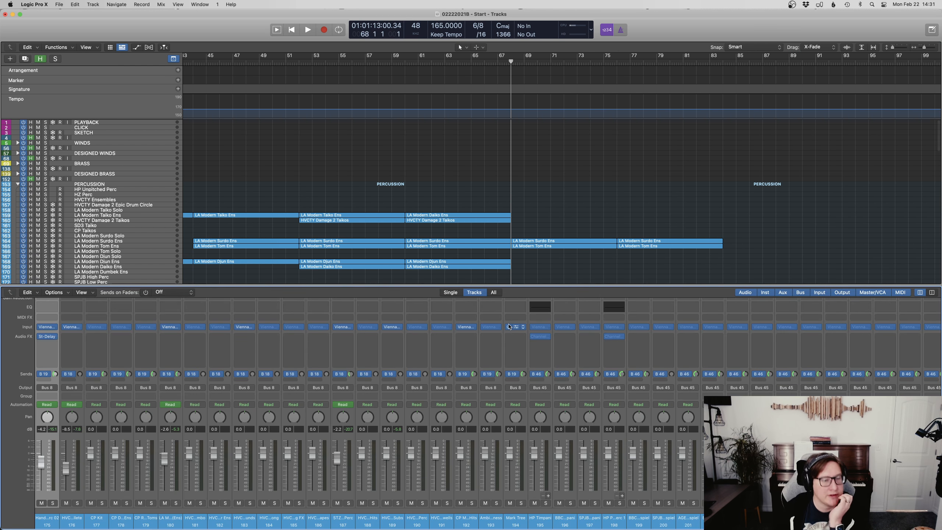
pyautogui.click(53, 343)
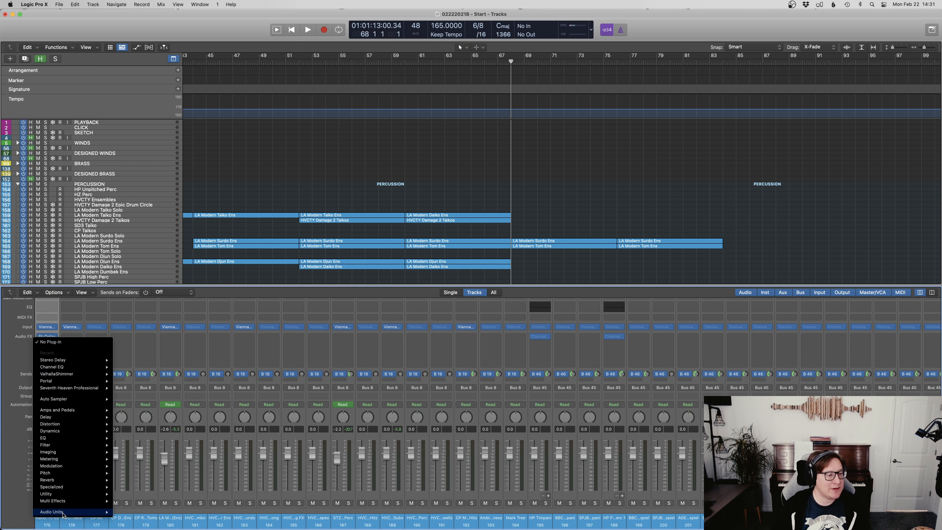
pyautogui.moveTo(63, 513)
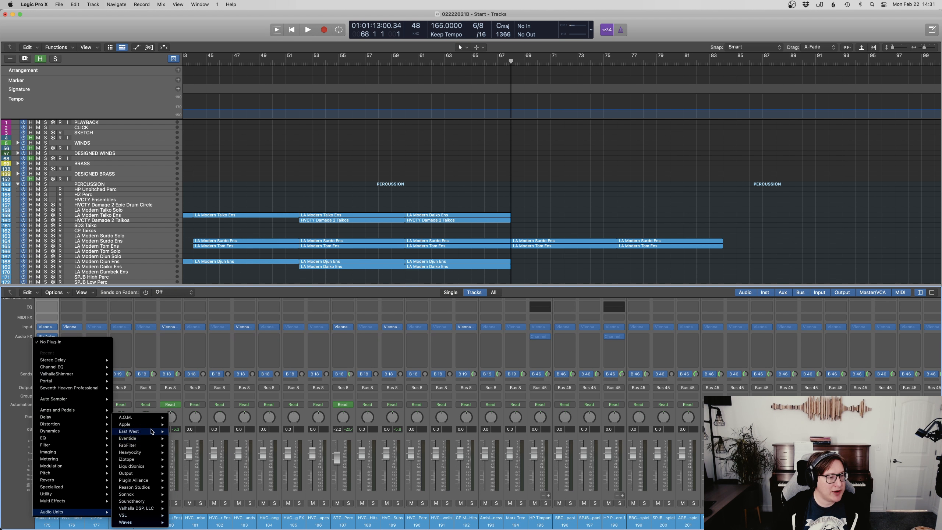
pyautogui.moveTo(147, 439)
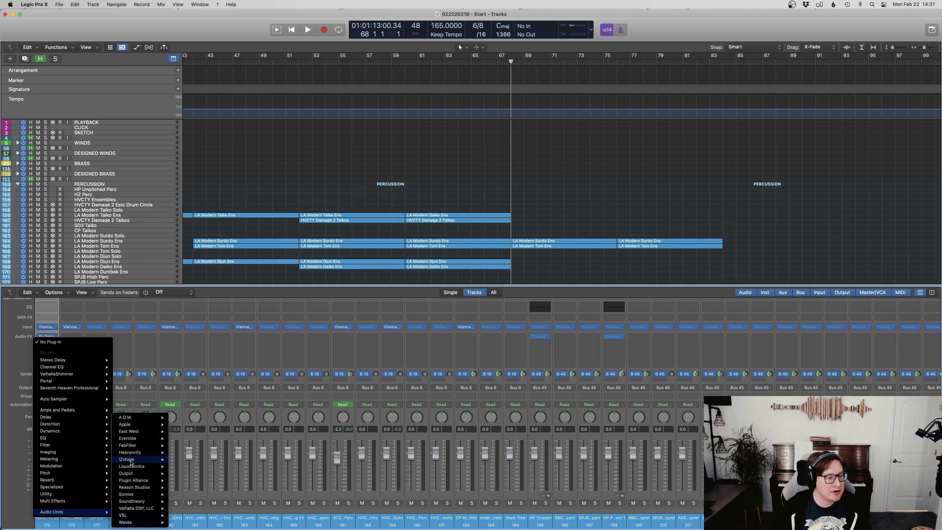
pyautogui.moveTo(138, 474)
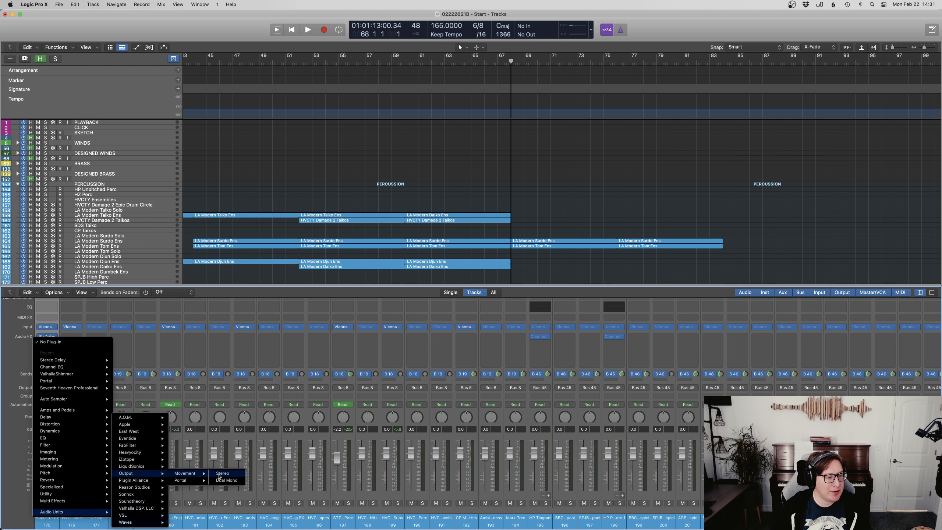
pyautogui.click(221, 474)
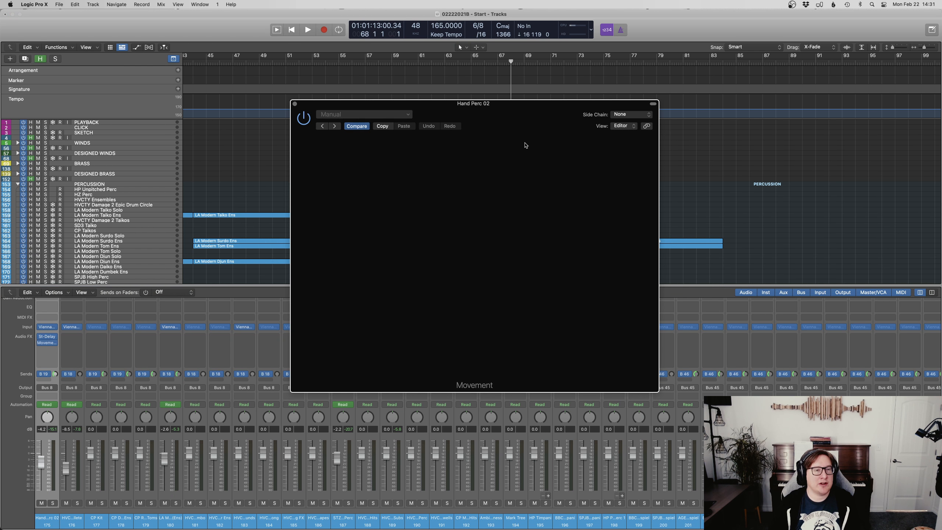
# Step: Solo Hand Perc 02, play it through Movement from bar 68, and open the plug-in's preset list
pyautogui.moveTo(441, 246); pyautogui.dragTo(192, 248)
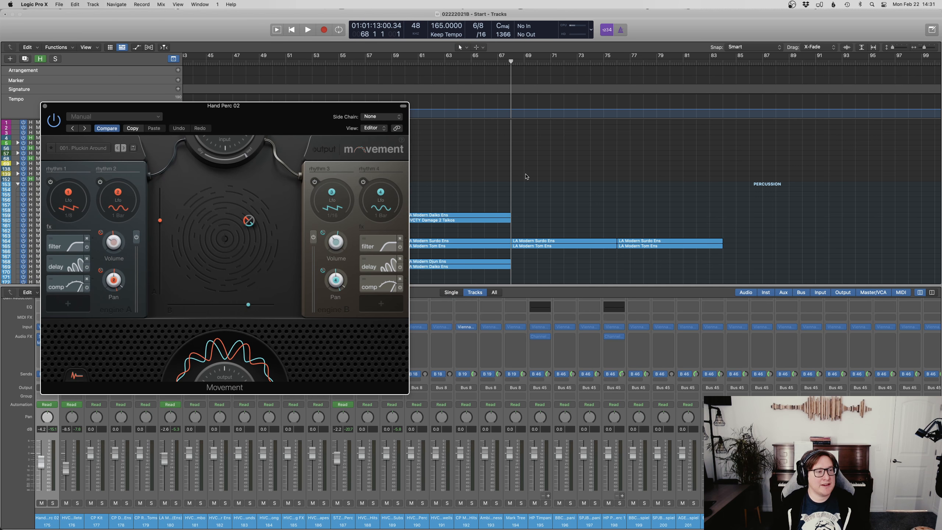
pyautogui.scroll(-5, 628, 184)
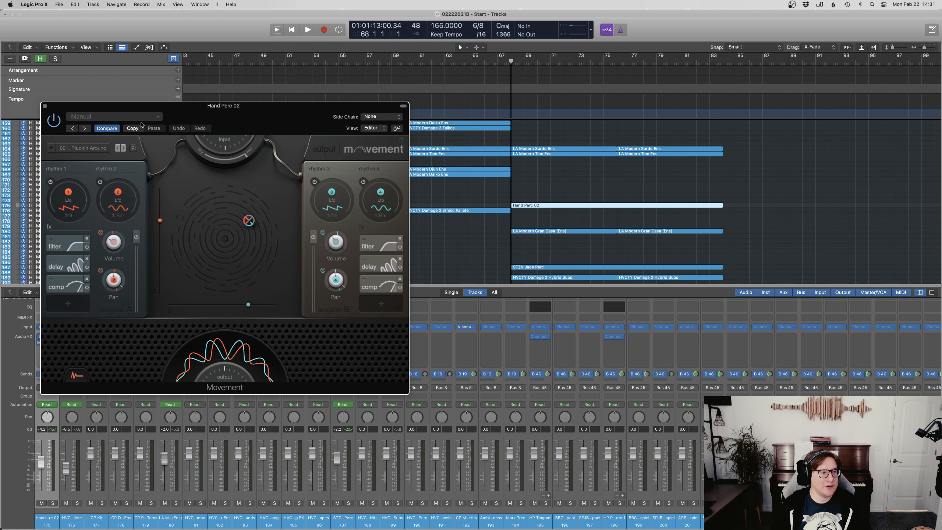
pyautogui.hotkey('ctrl', 's')
pyautogui.press('space')
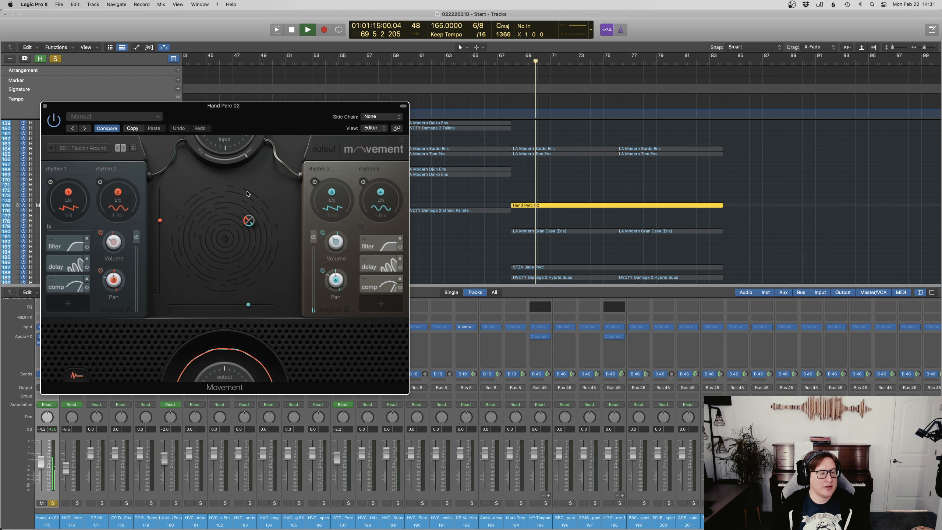
pyautogui.click(83, 147)
pyautogui.press('space')
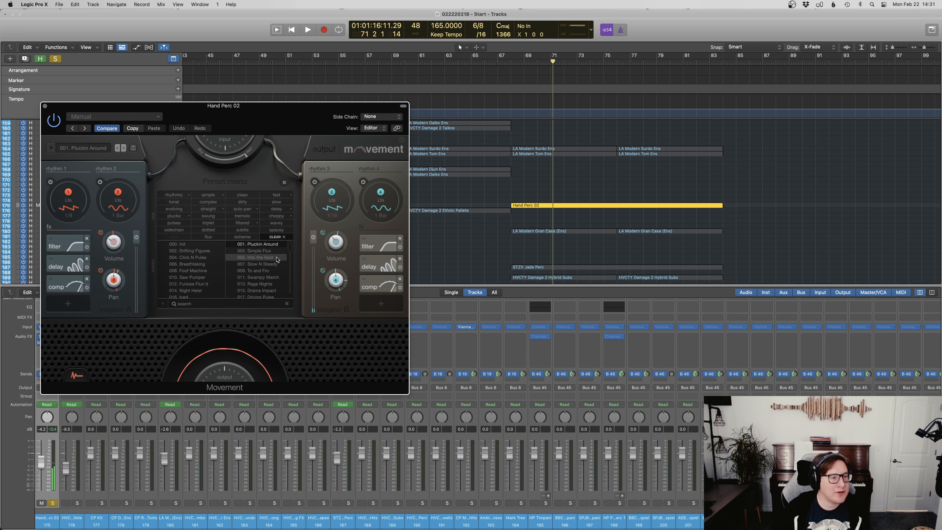
# Step: Audition Movement's Click N Pulse and Saw Pumper presets on Hand Perc 02 and load 007. Slow N Steady
pyautogui.click(200, 257)
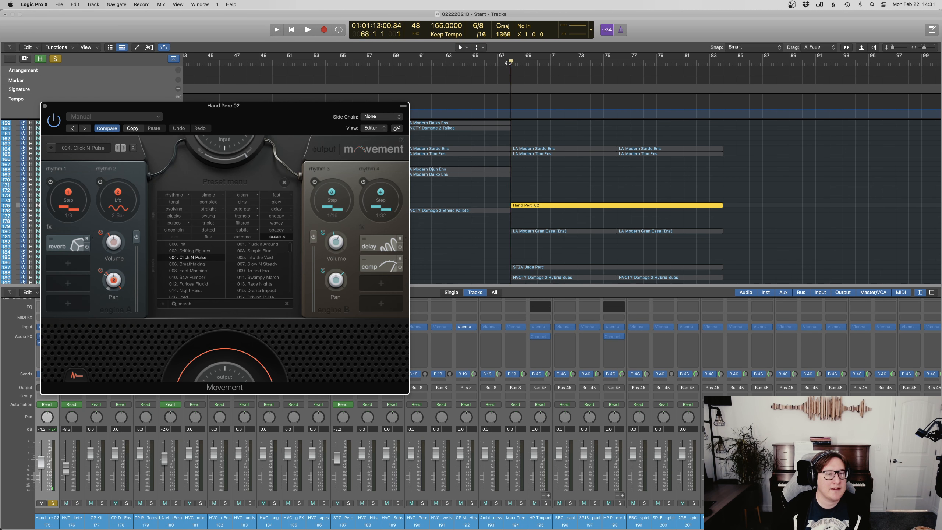
pyautogui.press('space')
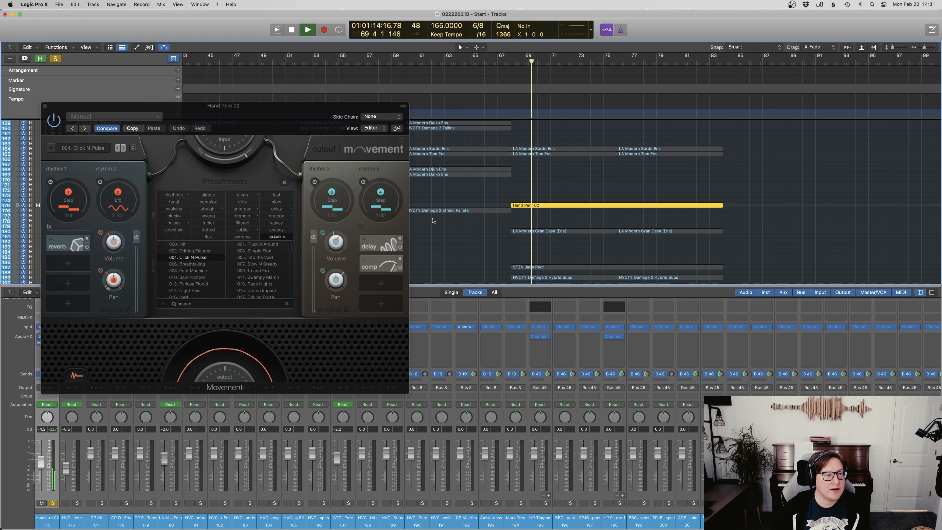
pyautogui.click(196, 277)
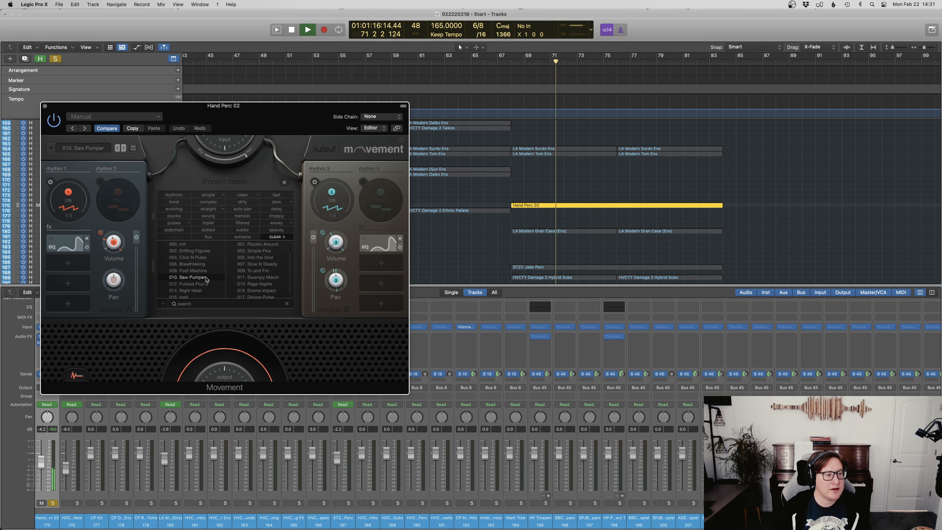
pyautogui.click(257, 264)
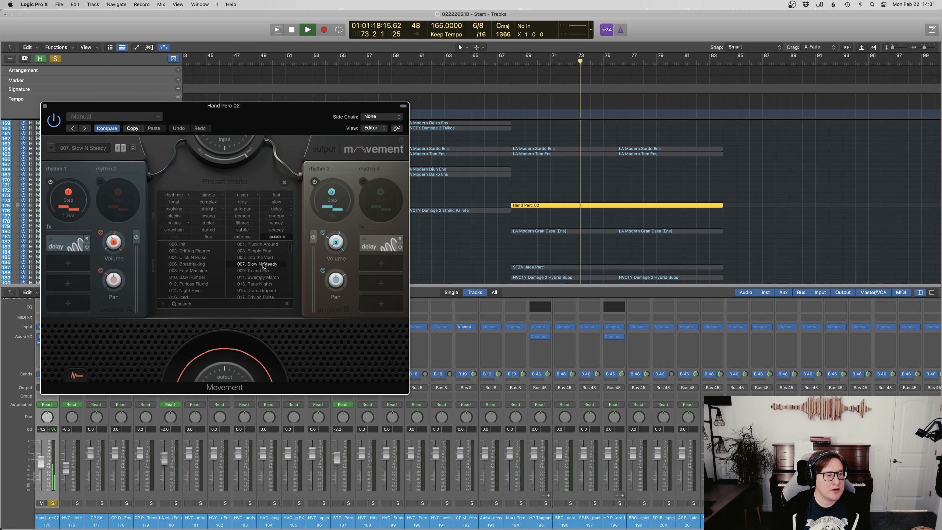
pyautogui.scroll(-2, 258, 277)
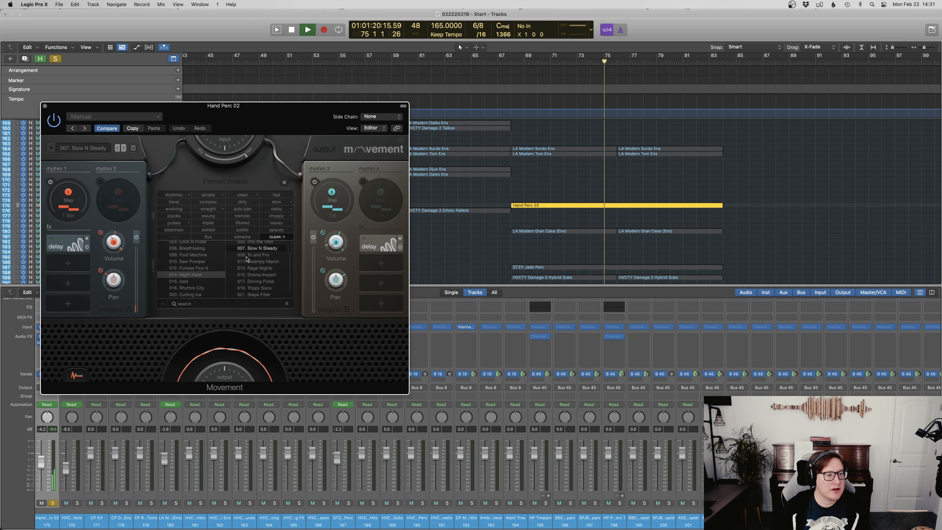
pyautogui.press('space')
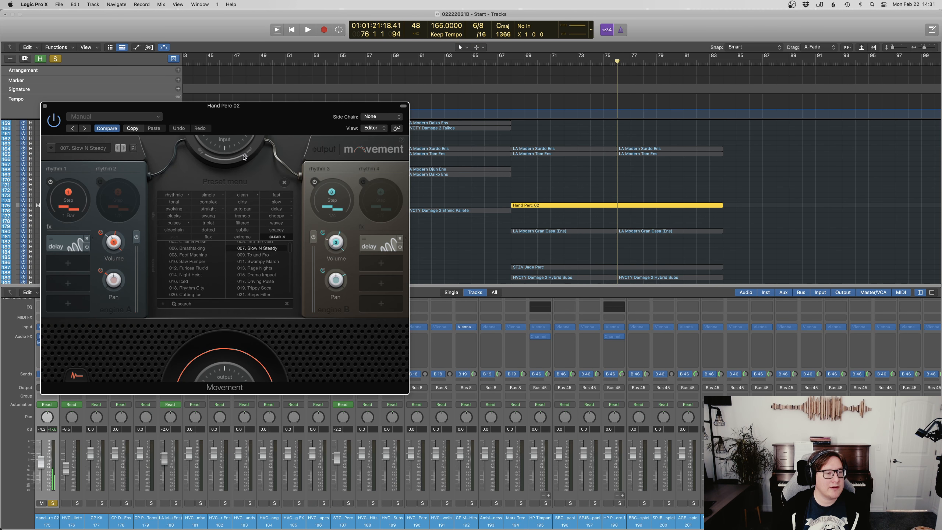
# Step: Play the soloed Hand Perc 02 from bar 68 to bar 78 to evaluate the Slow N Steady preset
pyautogui.click(509, 65)
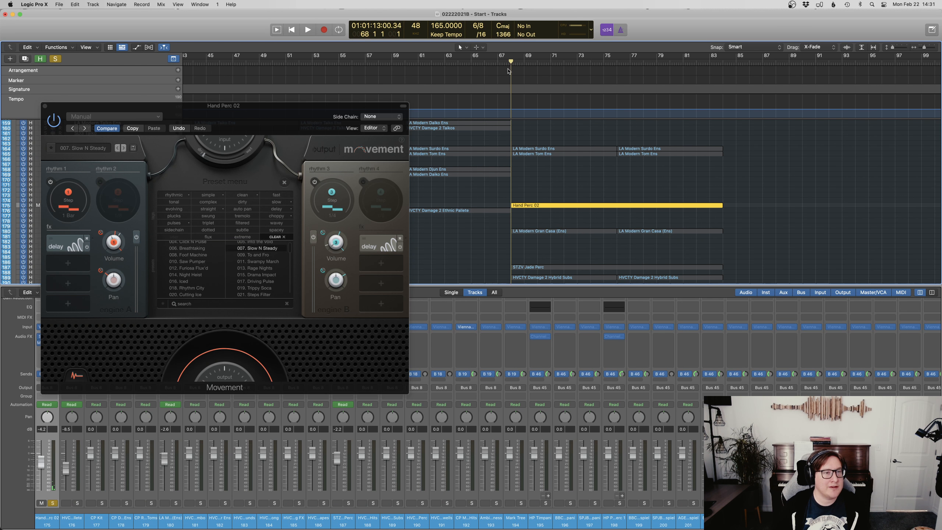
pyautogui.press('space')
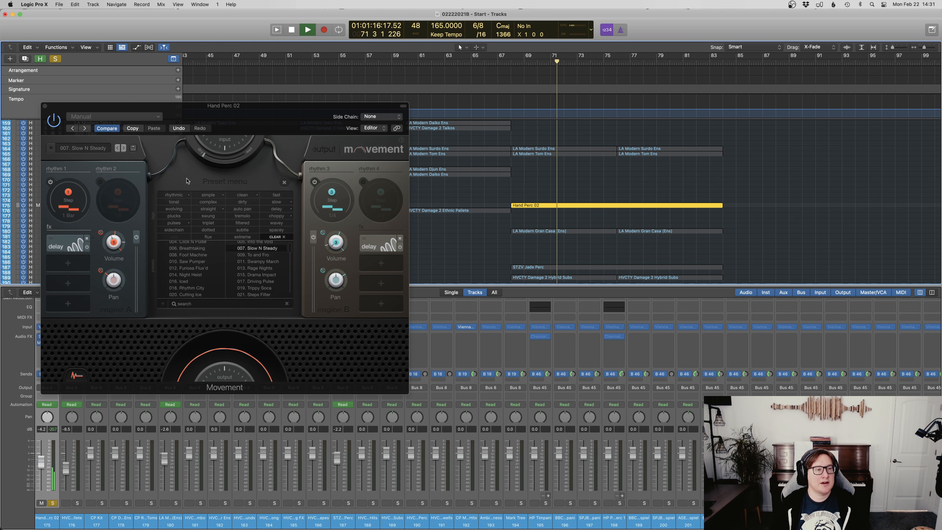
pyautogui.click(207, 158)
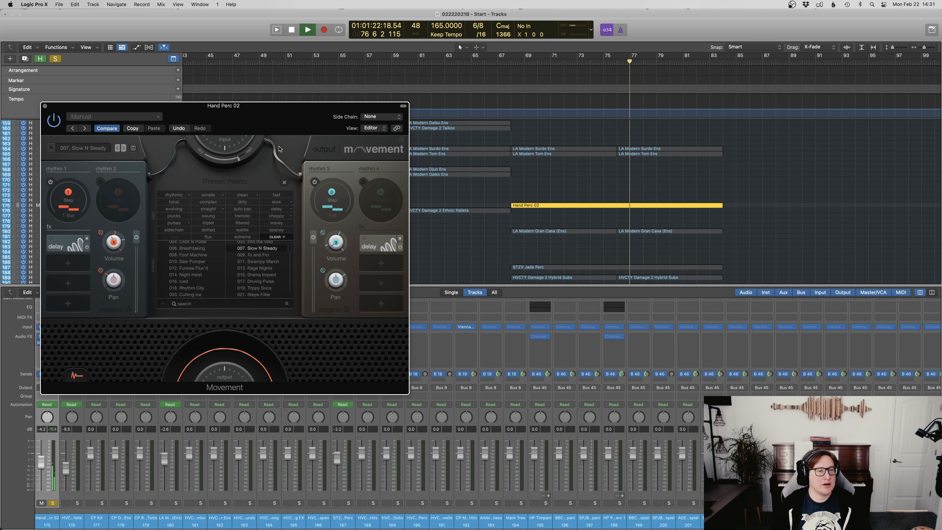
pyautogui.press('space')
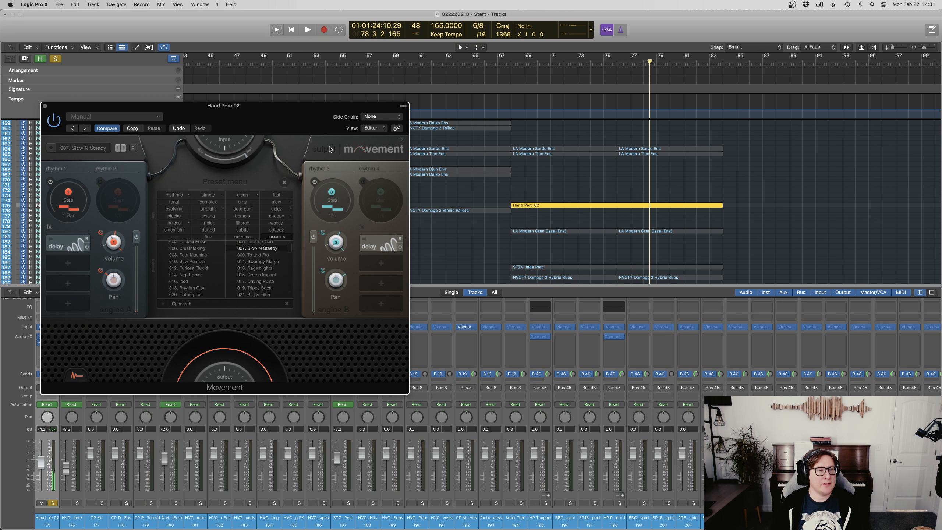
# Step: Show track automation and assign Movement's WetDry parameter to the Hand Perc 02 automation lane
pyautogui.moveTo(223, 105); pyautogui.dragTo(350, 325)
pyautogui.press('a')
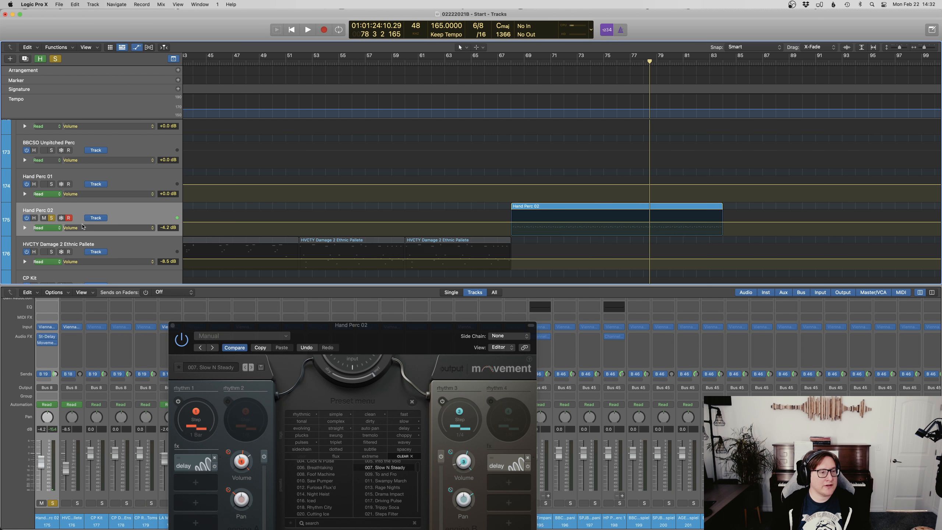
pyautogui.click(112, 227)
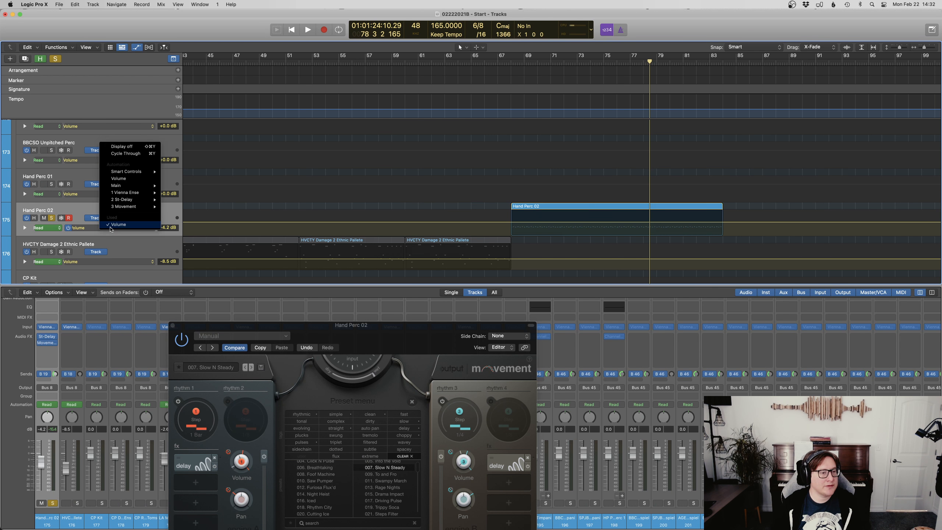
pyautogui.moveTo(132, 206)
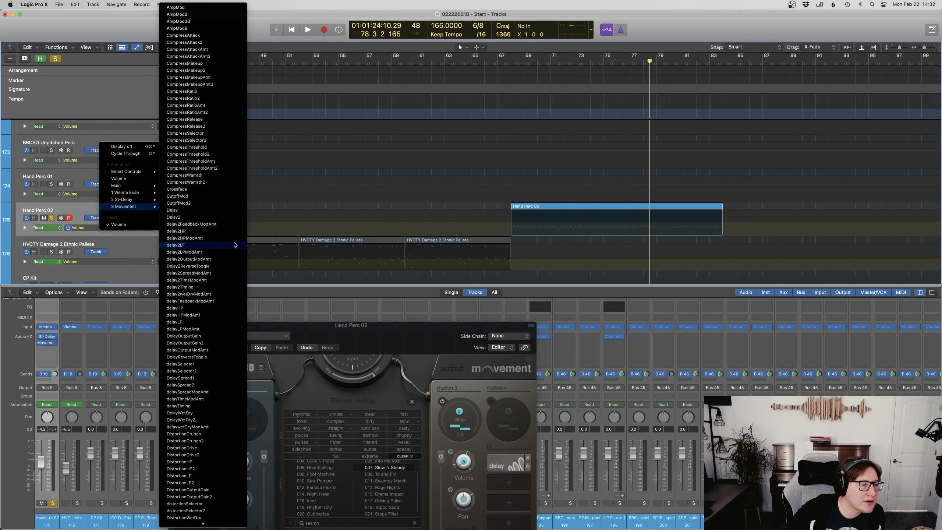
pyautogui.scroll(-5, 200, 483)
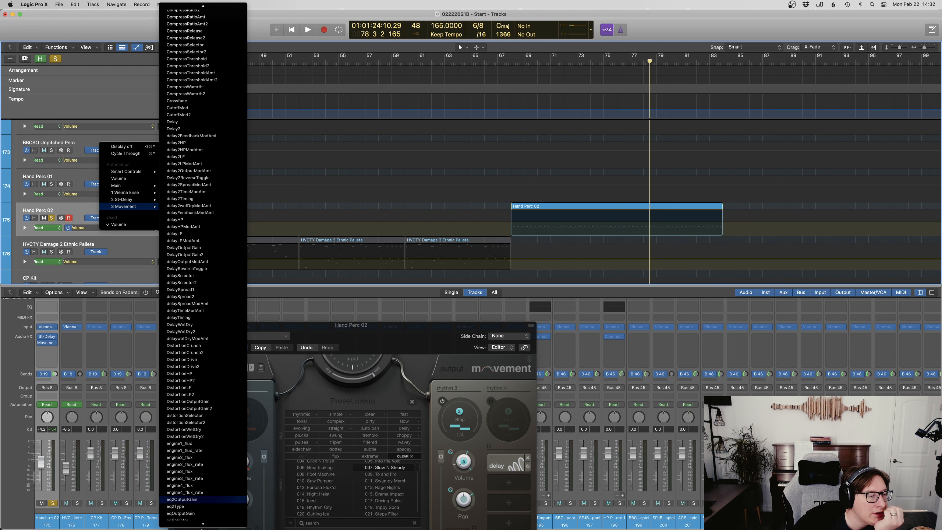
pyautogui.scroll(-15, 200, 432)
pyautogui.scroll(-20, 201, 520)
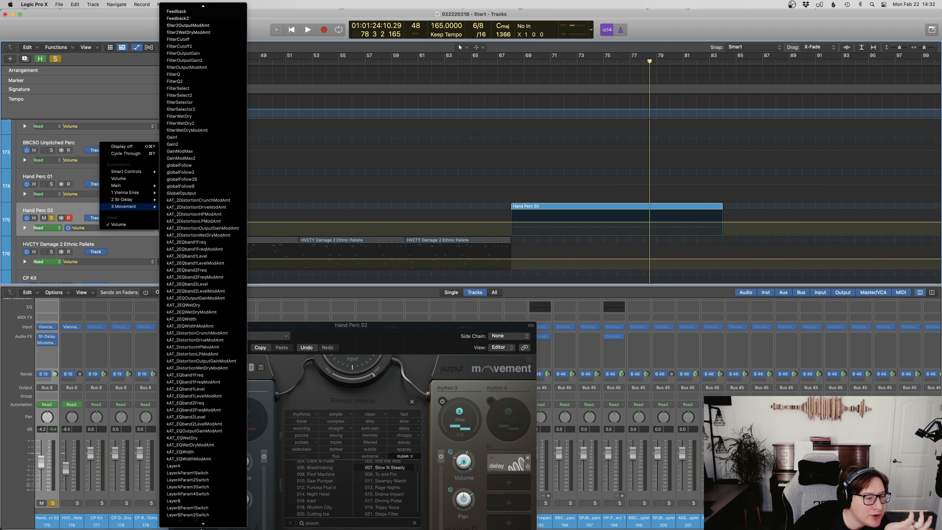
pyautogui.scroll(-20, 201, 520)
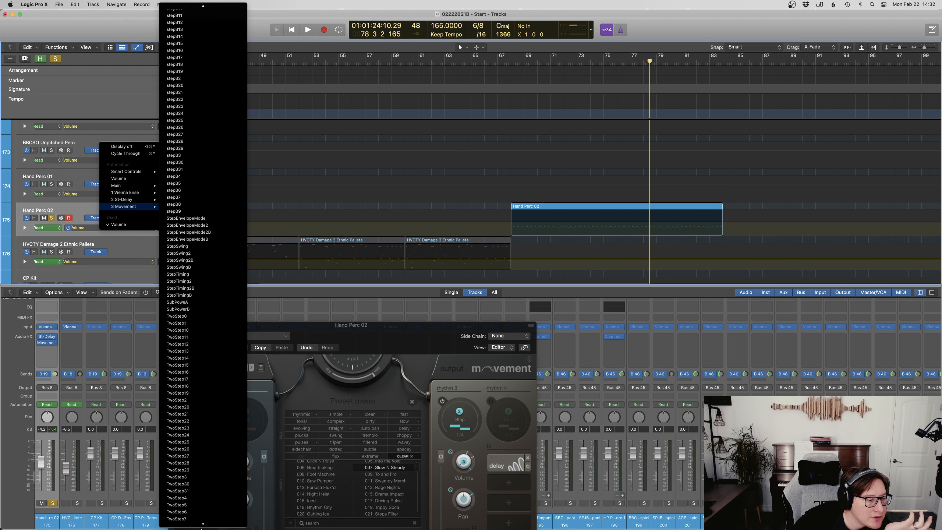
pyautogui.scroll(-5, 201, 528)
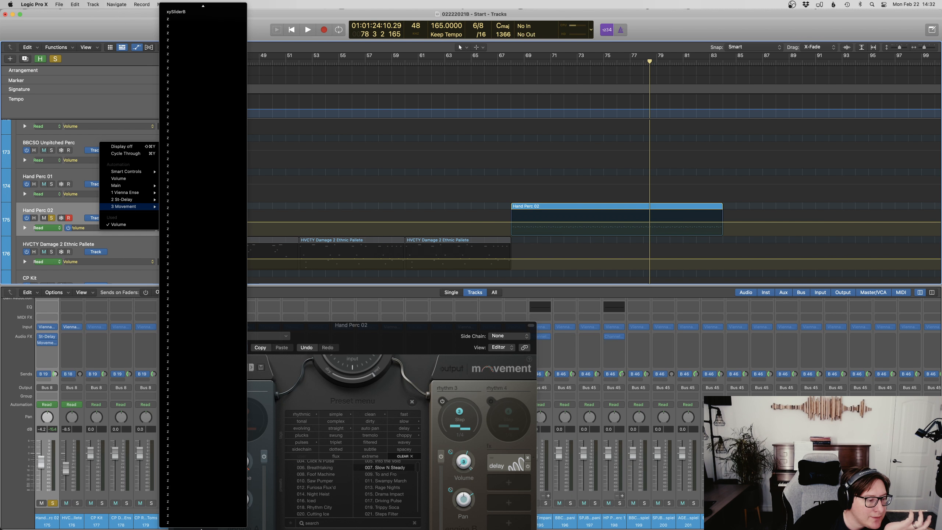
pyautogui.scroll(20, 166, 24)
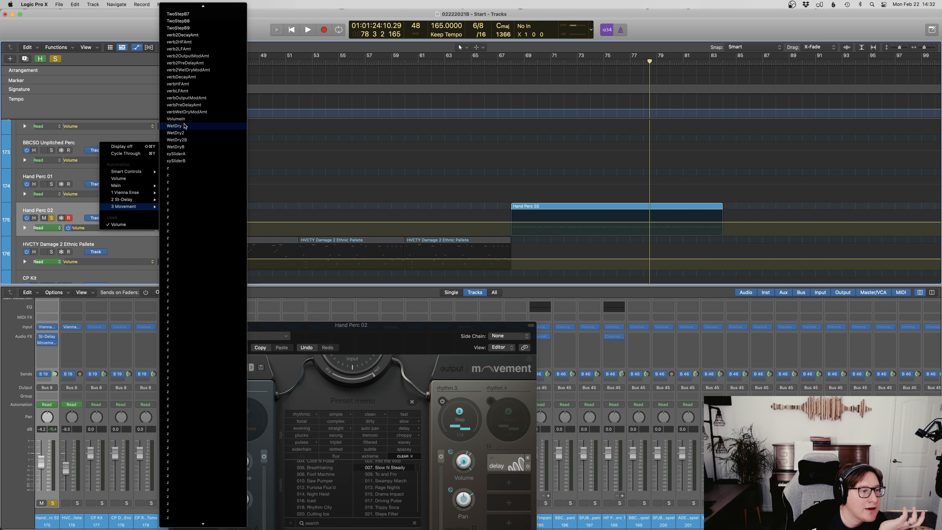
pyautogui.click(184, 127)
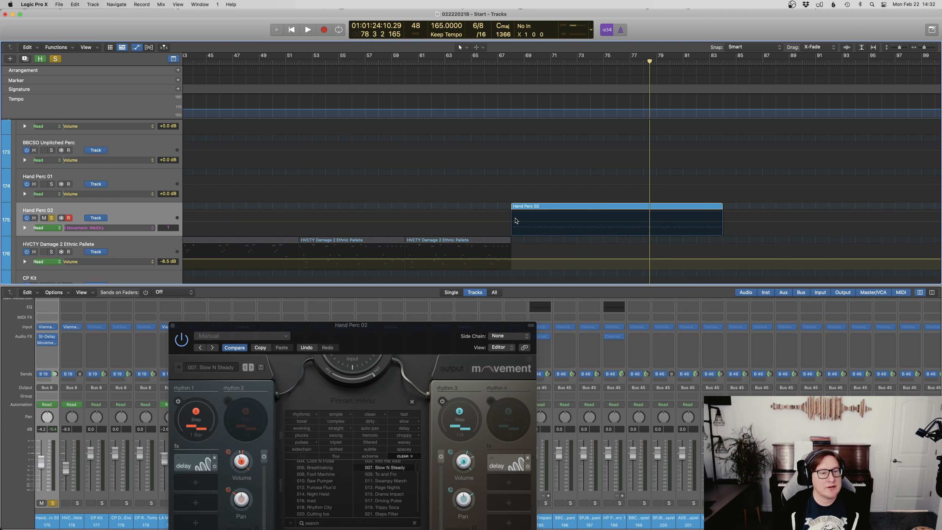
# Step: Set WetDry automation to 0 from bar 68, rising to a peak midway through bar 76 and falling back to 0 at bar 84
pyautogui.moveTo(520, 223); pyautogui.dragTo(525, 256)
pyautogui.click(511, 235)
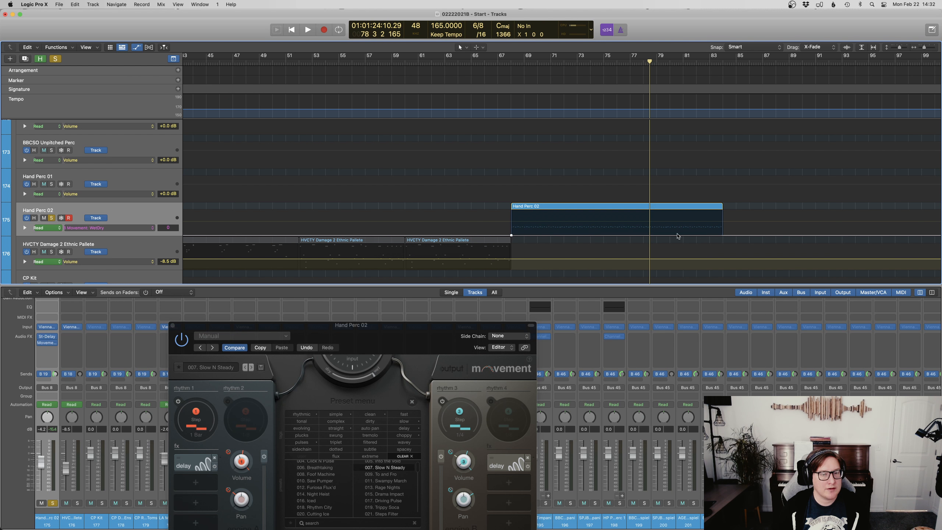
pyautogui.moveTo(624, 236); pyautogui.dragTo(624, 212)
# Step: Play Hand Perc 02 from bar 68 to just past its end to check the WetDry automation alongside the Movement window
pyautogui.click(509, 64)
pyautogui.press('space')
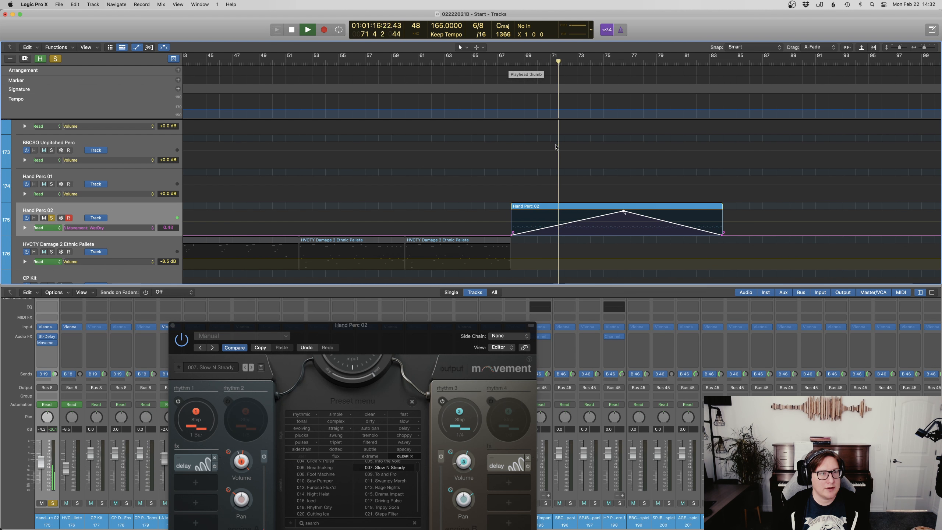
pyautogui.moveTo(414, 325); pyautogui.dragTo(362, 158)
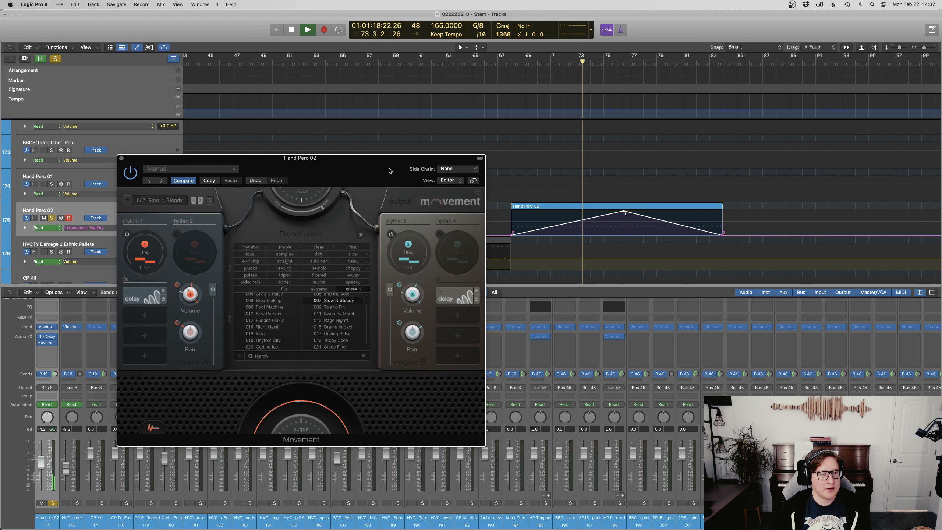
pyautogui.click(480, 160)
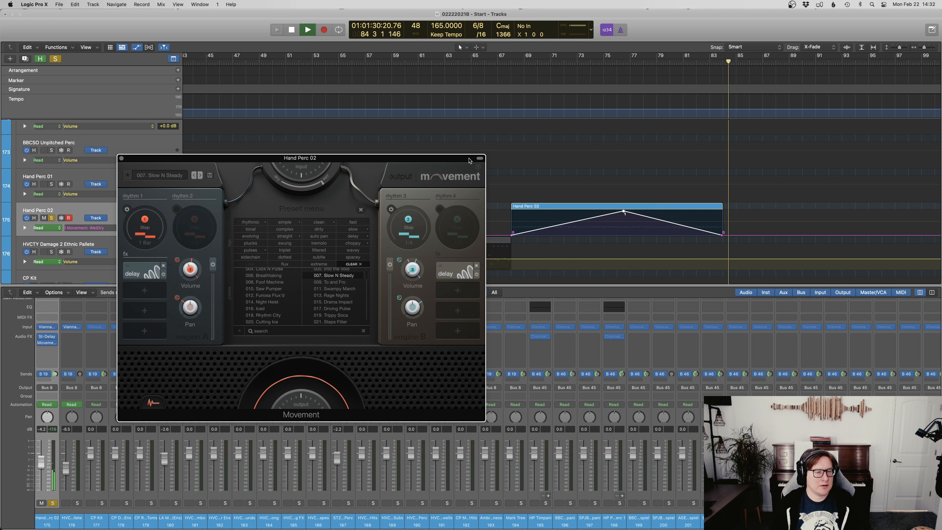
pyautogui.press('space')
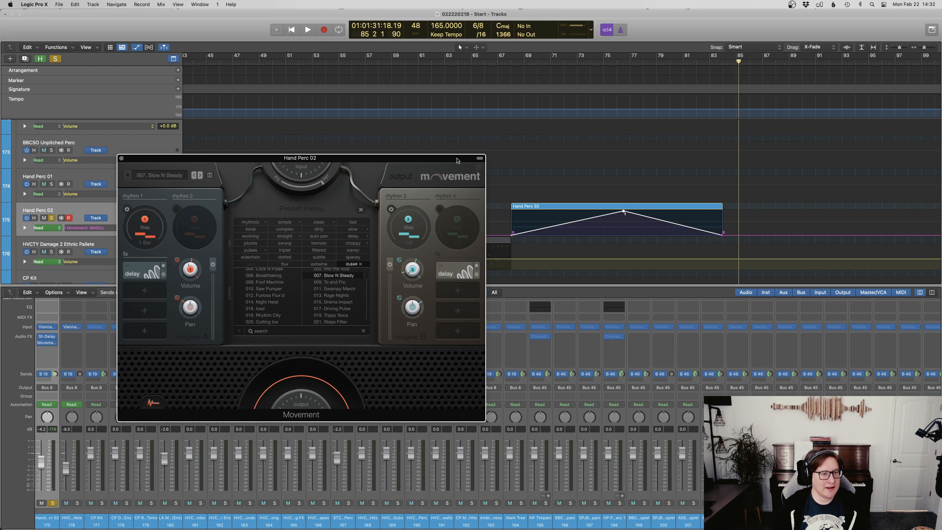
pyautogui.click(478, 159)
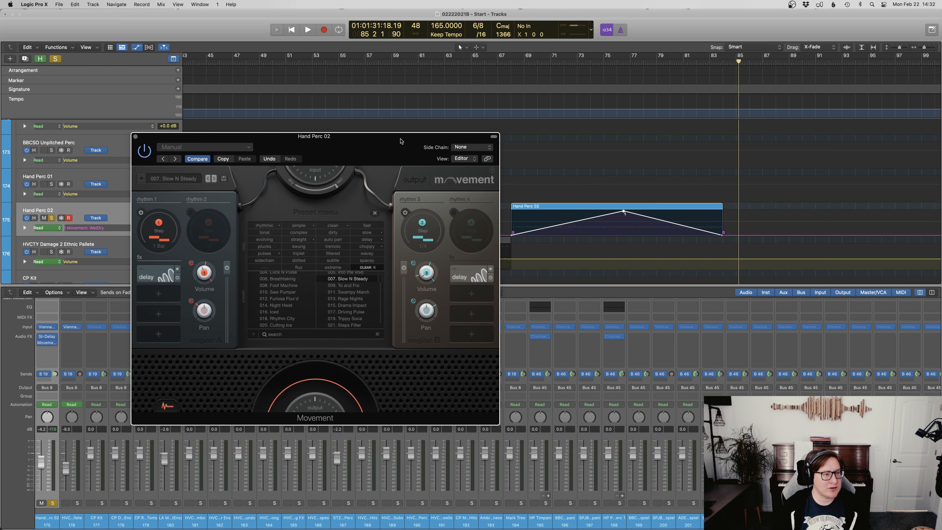
# Step: Close the Movement window and return to the full track overview with automation hidden and solo off
pyautogui.click(136, 136)
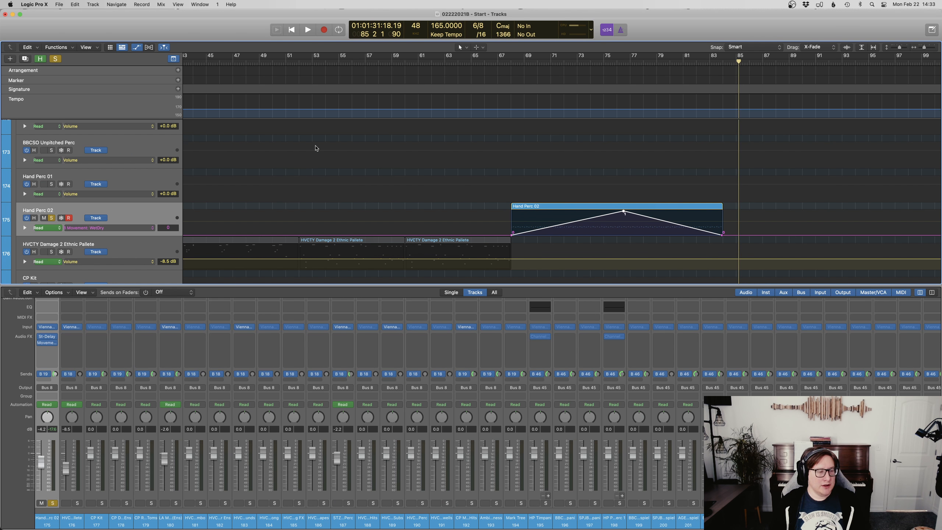
pyautogui.press('z')
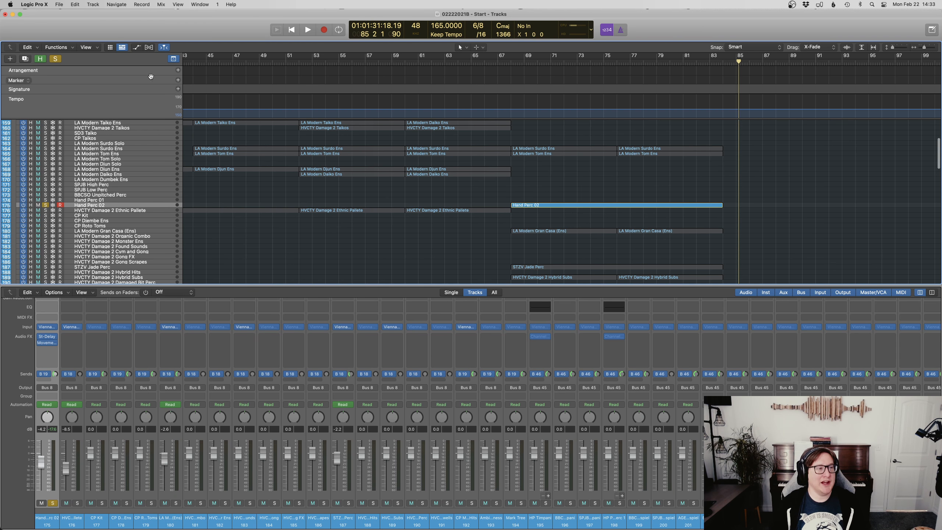
pyautogui.click(55, 59)
# Step: Play the full percussion mix from bar 66 to bar 77 to hear Hand Perc 02's effects in context
pyautogui.click(487, 60)
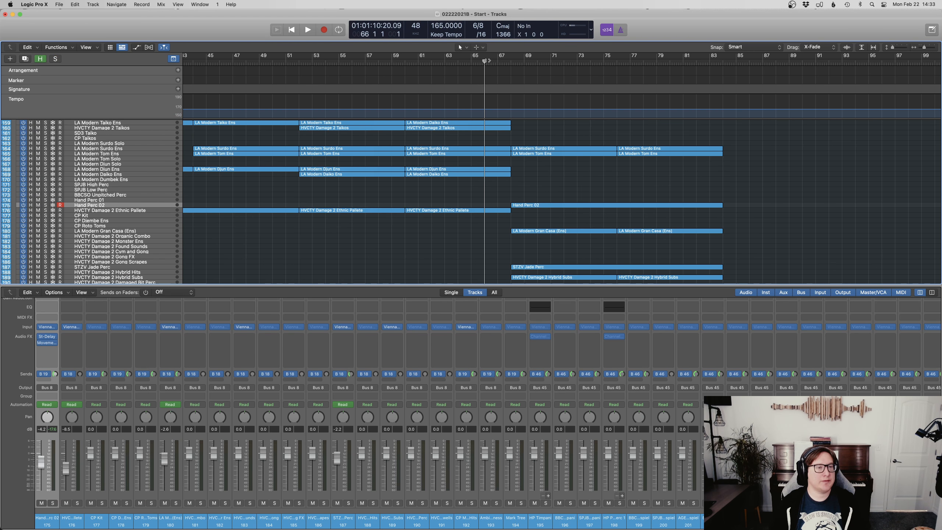
pyautogui.press('space')
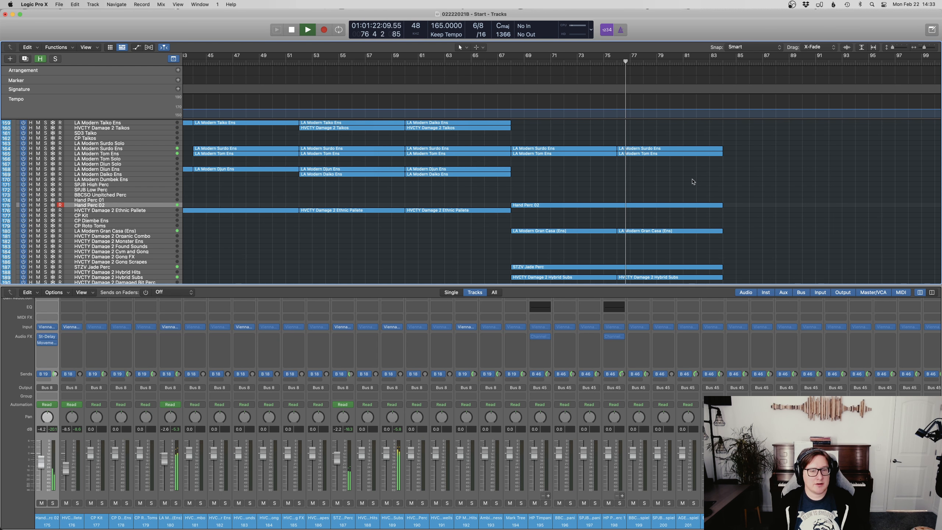
pyautogui.press('space')
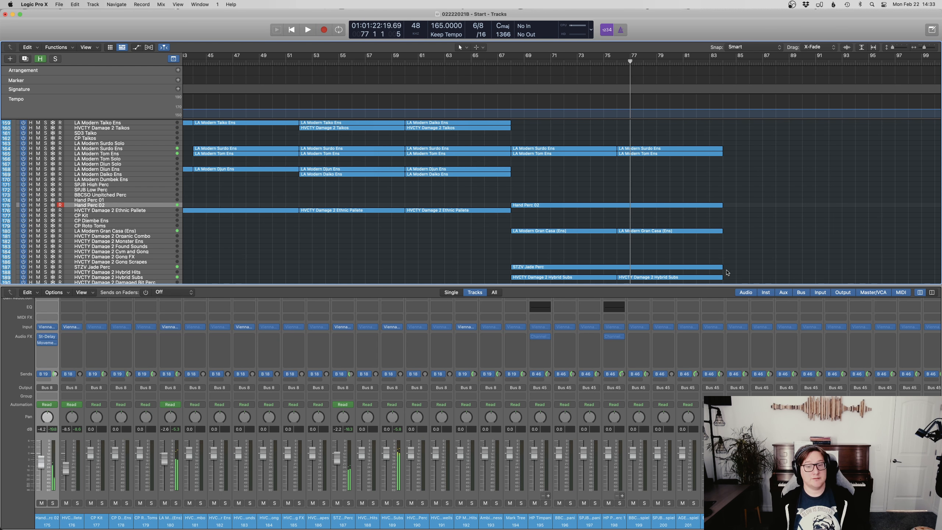
pyautogui.click(54, 344)
pyautogui.press('Escape')
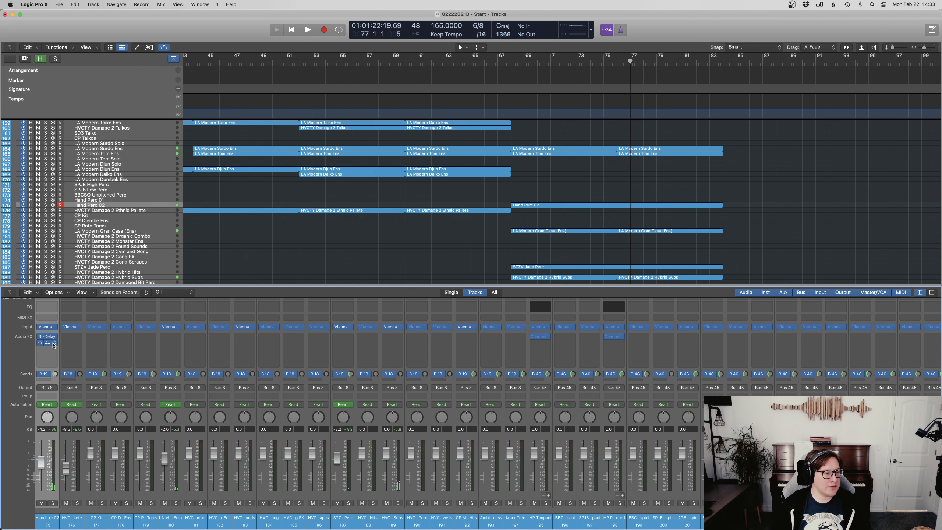
# Step: Remove Movement from Hand Perc 02's effects, browse the plug-in categories for a replacement, and hide the mixer
pyautogui.click(53, 345)
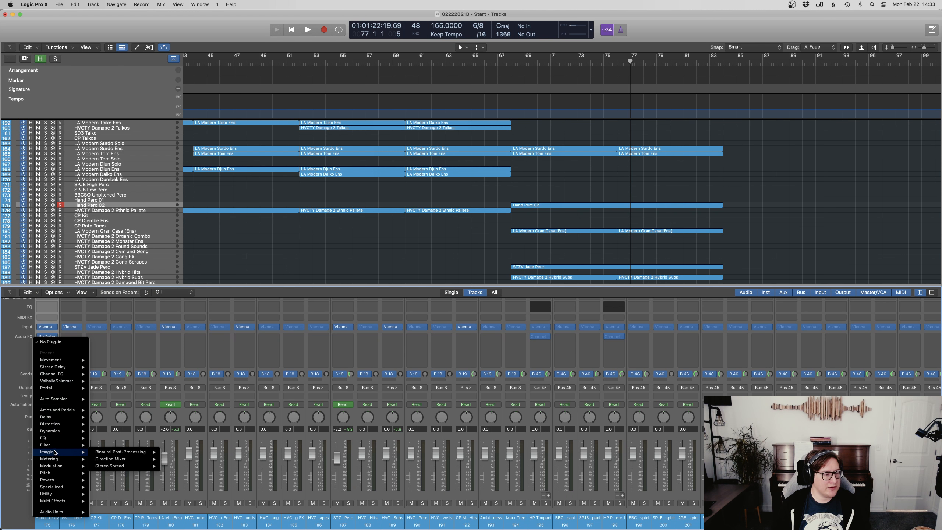
pyautogui.moveTo(66, 460)
pyautogui.moveTo(76, 482)
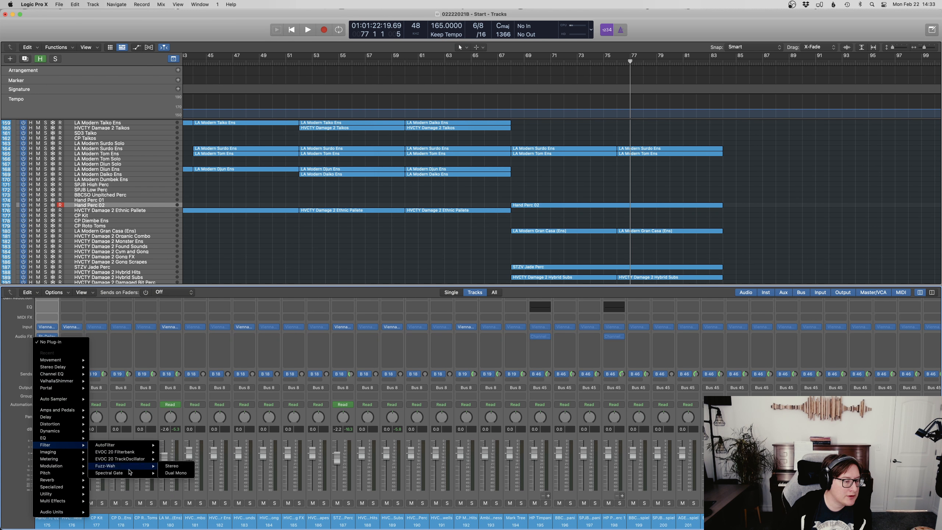
pyautogui.moveTo(69, 434)
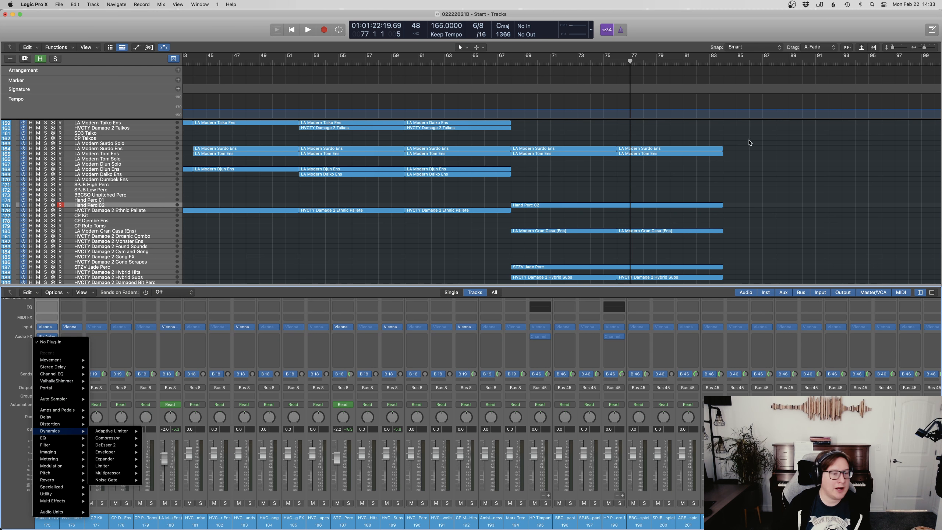
pyautogui.press('Escape')
pyautogui.press('x')
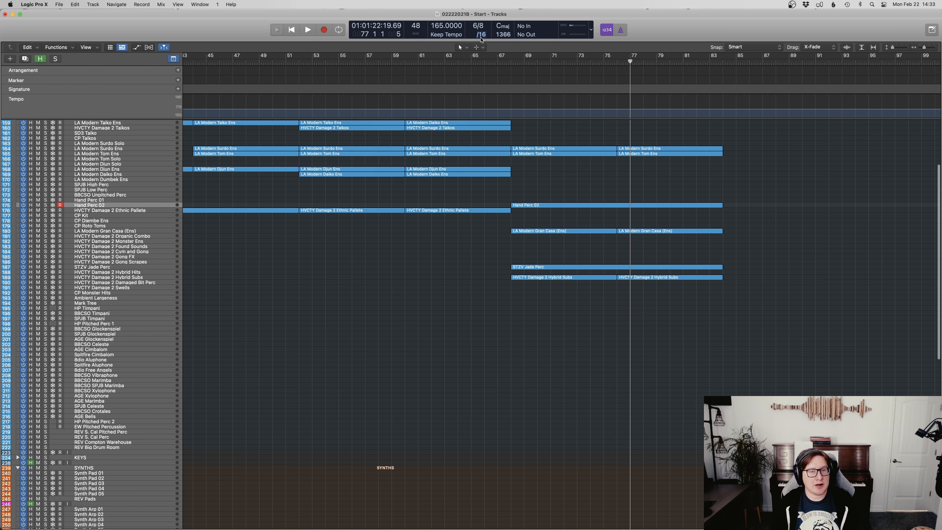
# Step: Start playback just before bar 68 and insert Output's Portal after the Stereo Delay on Hand Perc 02
pyautogui.doubleClick(497, 63)
pyautogui.scroll(5, 627, 183)
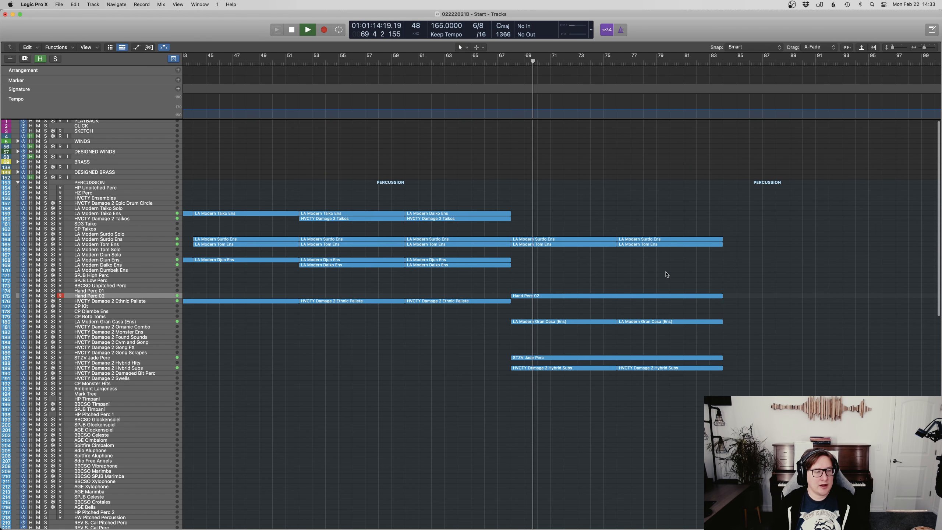
pyautogui.press('x')
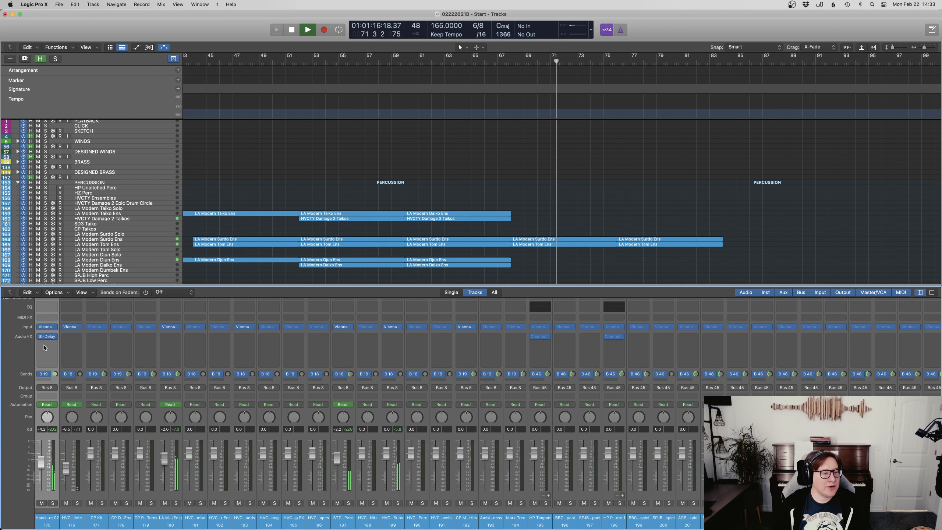
pyautogui.click(48, 343)
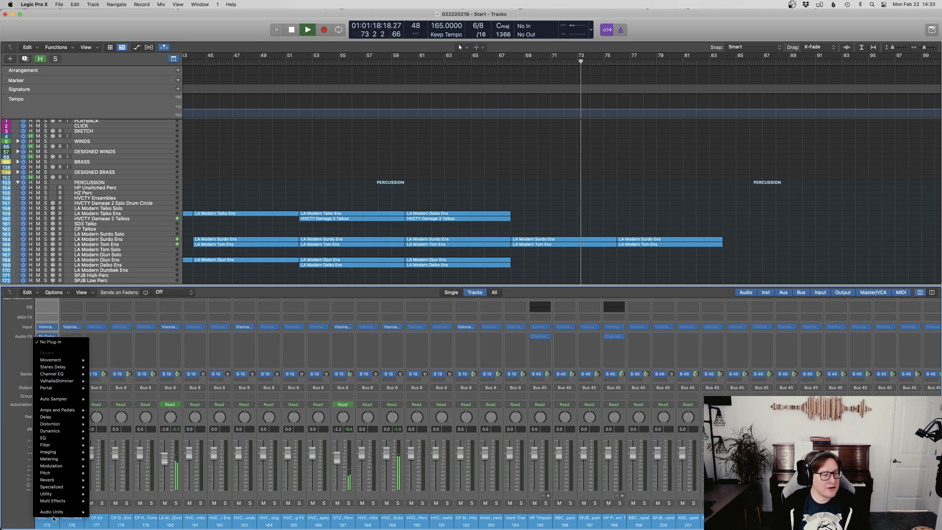
pyautogui.moveTo(70, 512)
pyautogui.moveTo(111, 473)
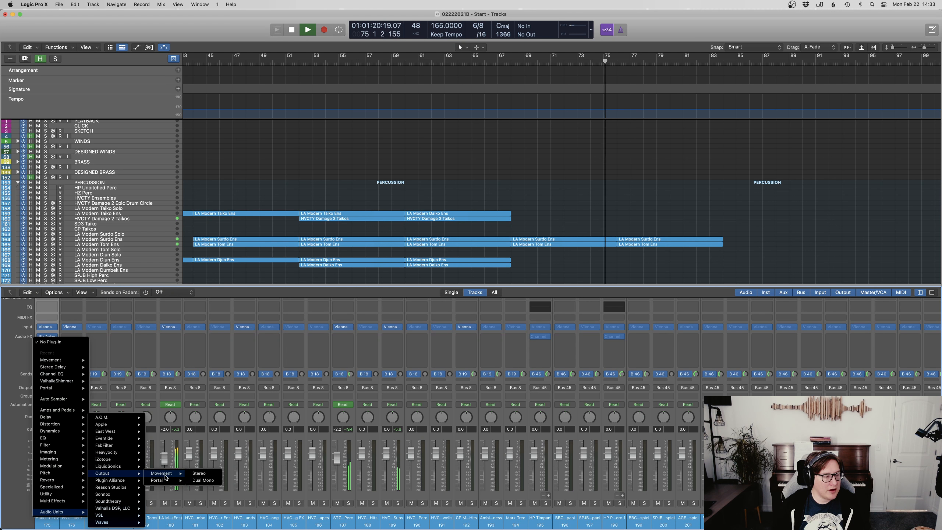
pyautogui.moveTo(182, 481)
pyautogui.press('Escape')
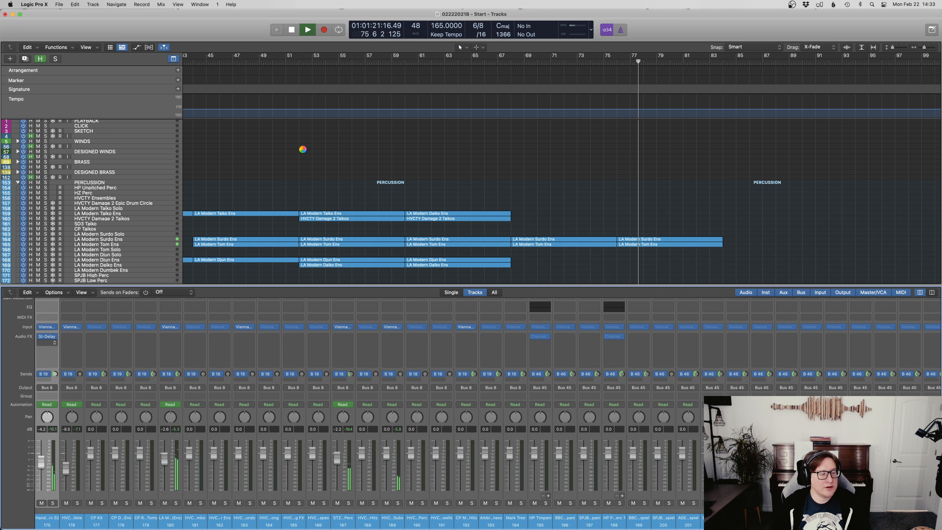
# Step: Solo Hand Perc 02, stop playback, and load the Grain Cutter preset from Portal's Rhythmic category
pyautogui.press('s')
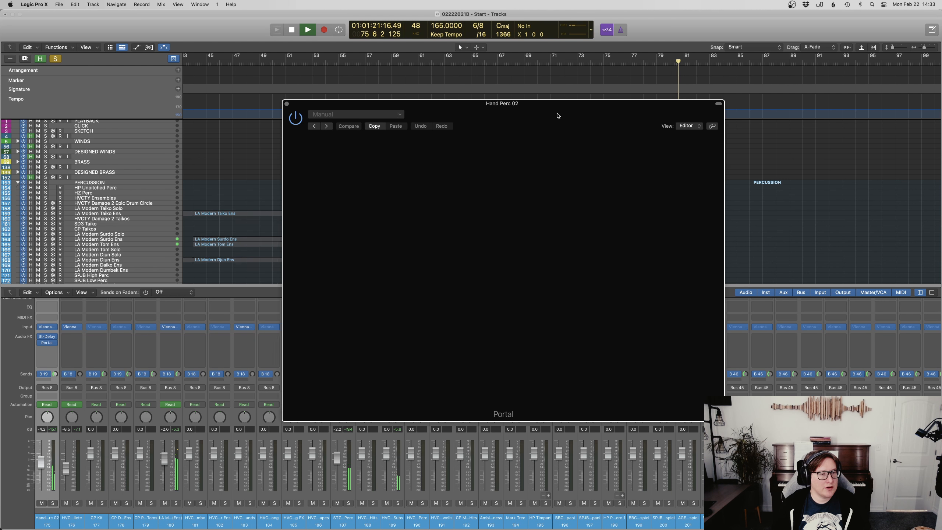
pyautogui.moveTo(564, 115); pyautogui.dragTo(283, 94)
pyautogui.press('space')
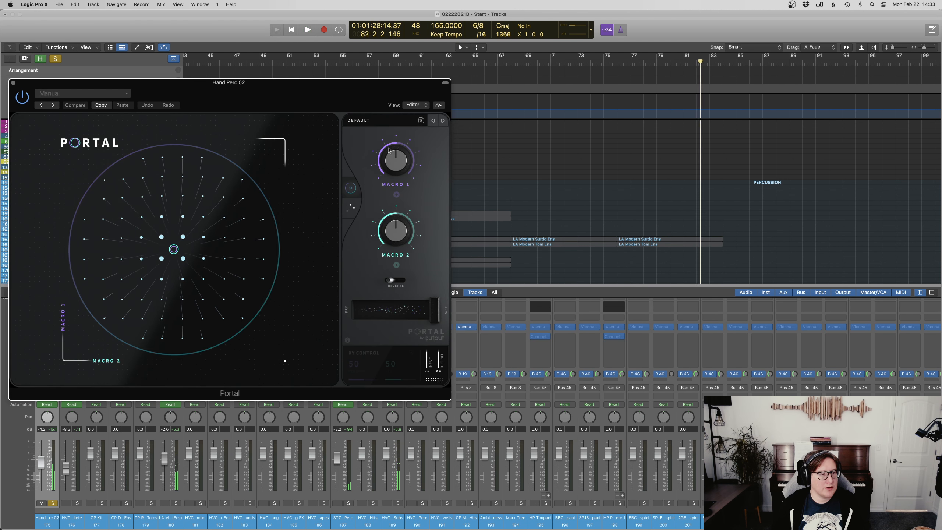
pyautogui.click(372, 123)
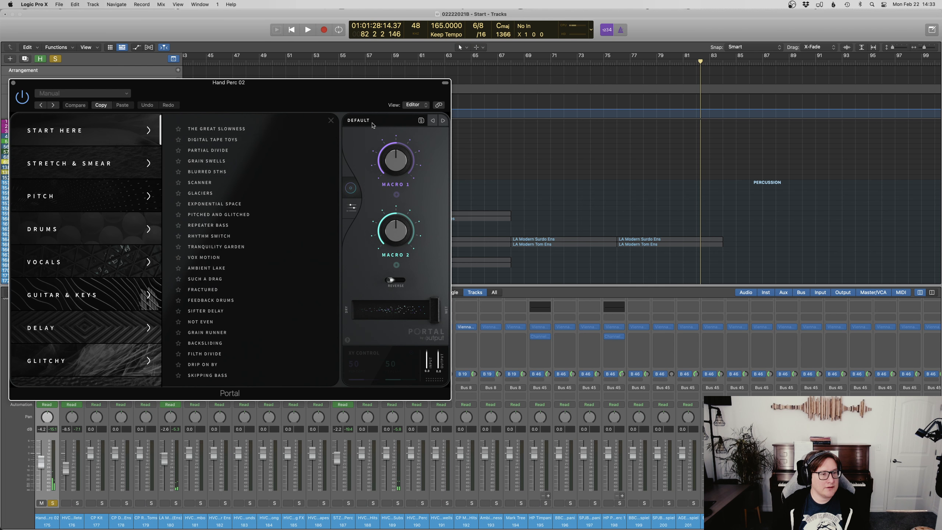
pyautogui.scroll(-5, 104, 326)
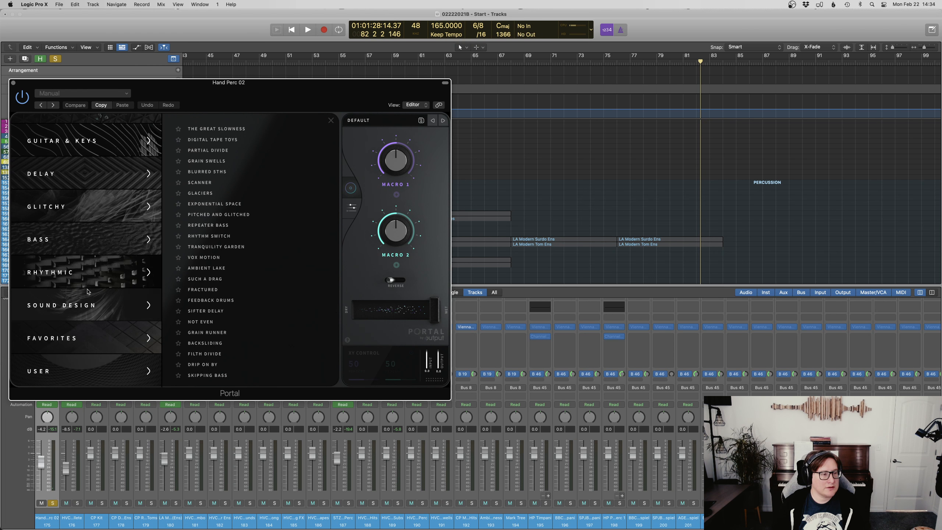
pyautogui.click(89, 273)
pyautogui.click(206, 130)
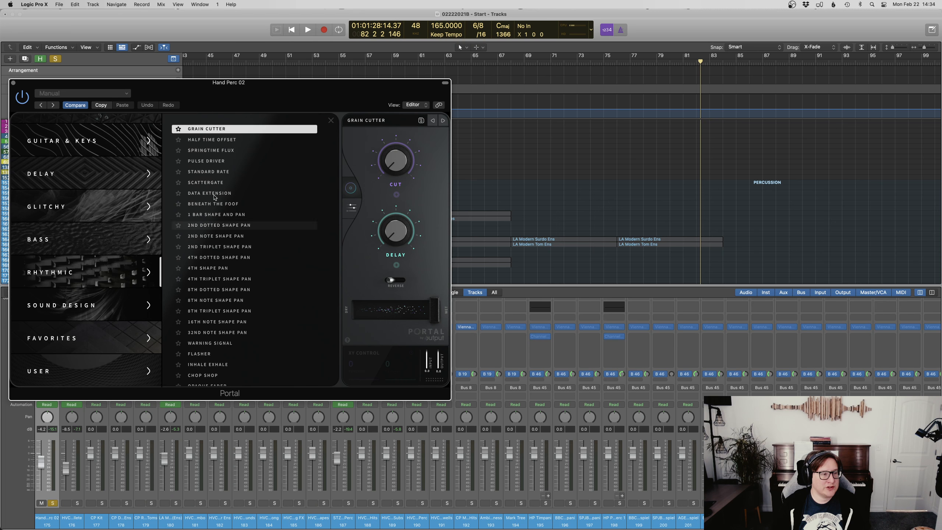
pyautogui.scroll(-2, 535, 132)
# Step: Audition Springtime Flux, Pulse Driver and Standard Rate from bar 68, choose 2nd Note Shape Pan, and close Portal
pyautogui.doubleClick(513, 66)
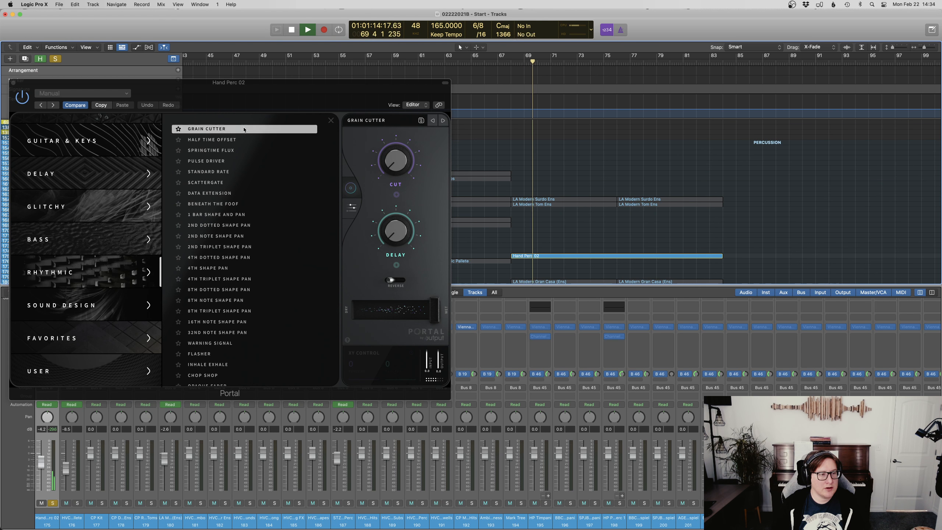
pyautogui.moveTo(245, 107); pyautogui.dragTo(539, 125)
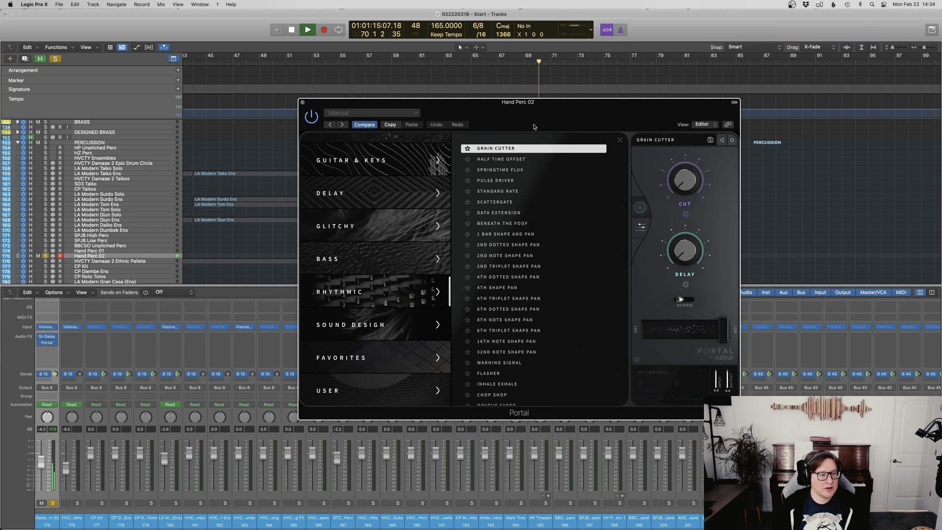
pyautogui.click(510, 169)
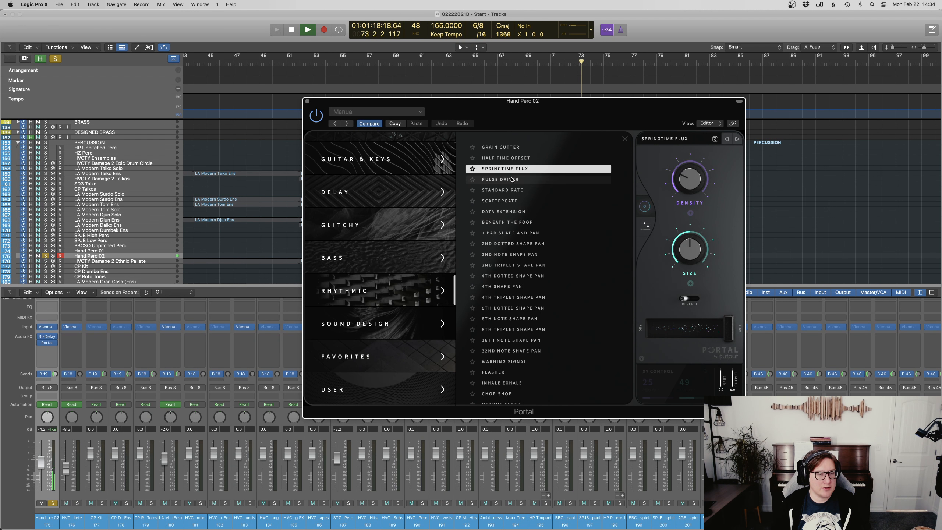
pyautogui.click(512, 180)
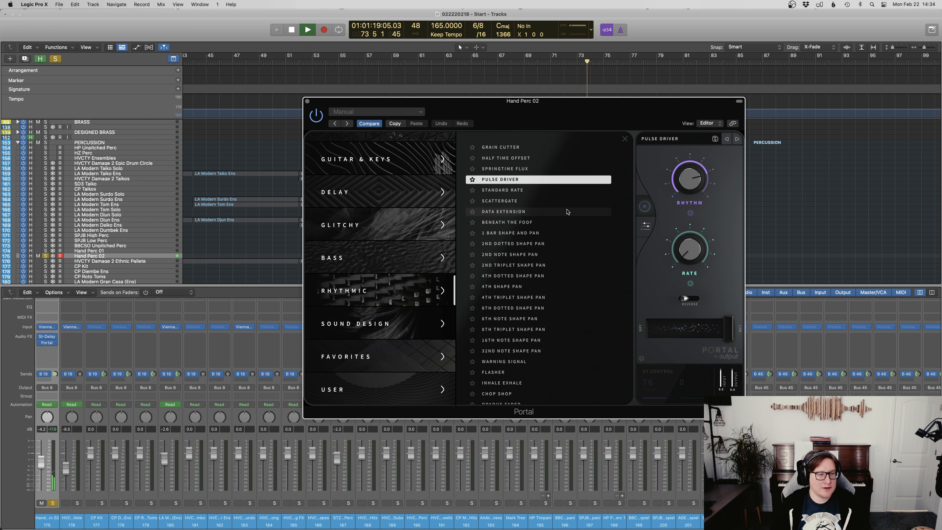
pyautogui.click(528, 194)
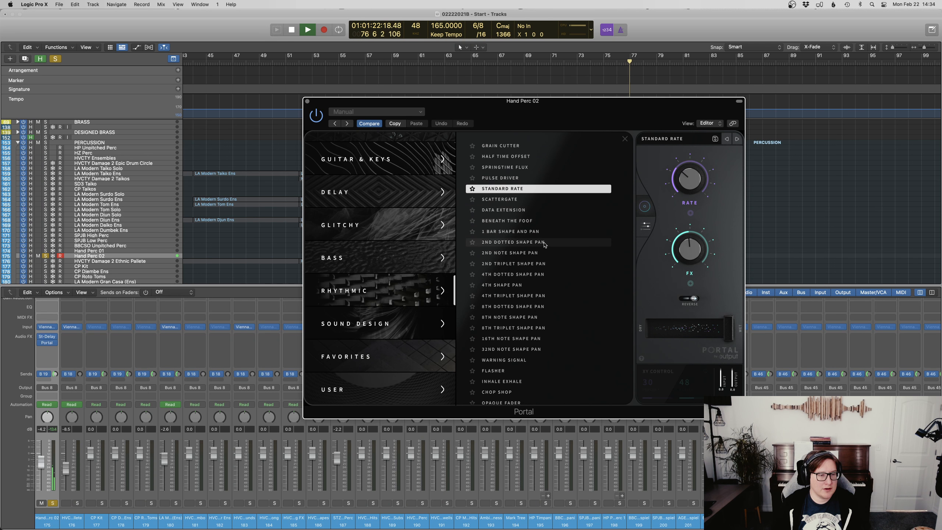
pyautogui.click(541, 256)
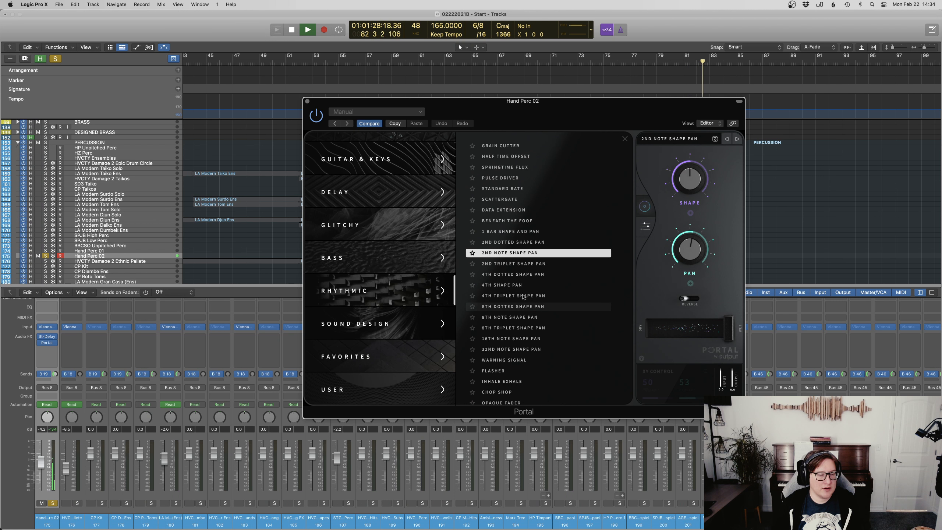
pyautogui.click(308, 101)
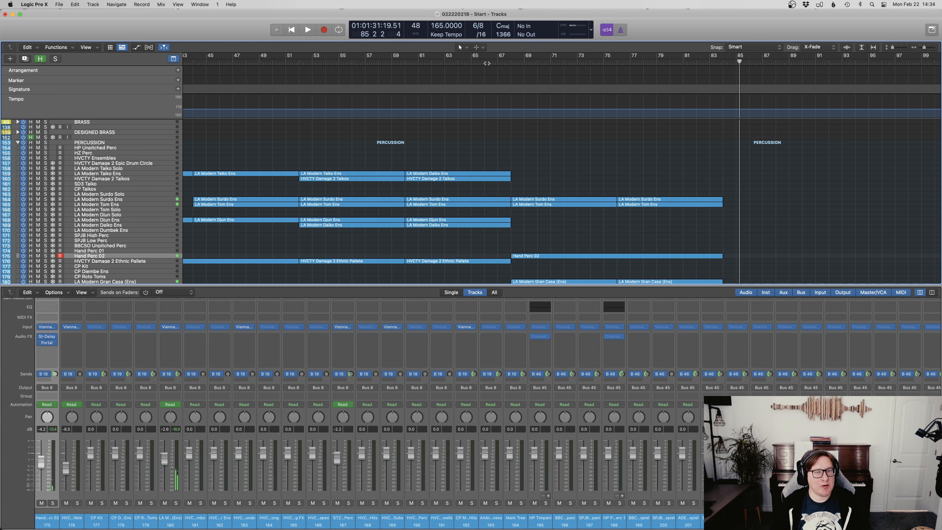
# Step: Play the full percussion mix from about bar 66 and raise Hand Perc 02's volume automation to -2.2 dB
pyautogui.doubleClick(486, 63)
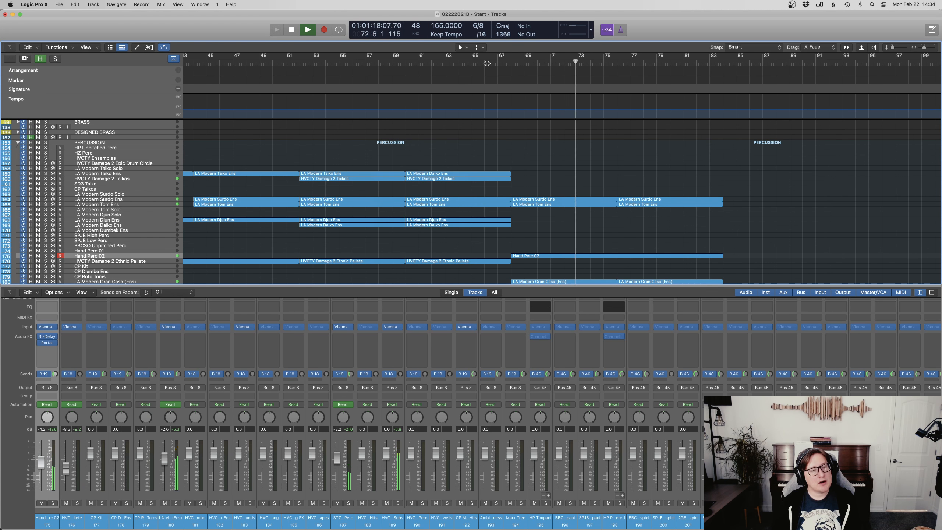
pyautogui.press('a')
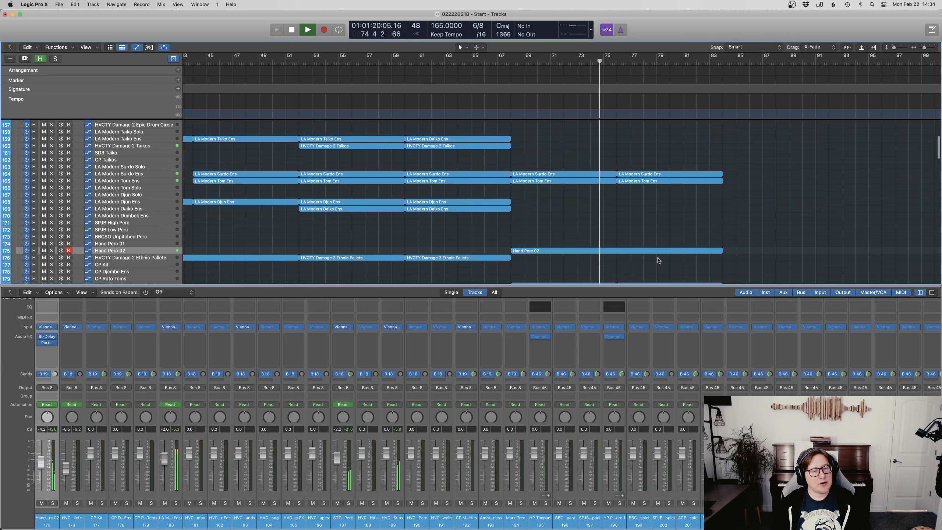
pyautogui.press('super+Down')
pyautogui.moveTo(573, 256); pyautogui.dragTo(569, 253)
pyautogui.press('a')
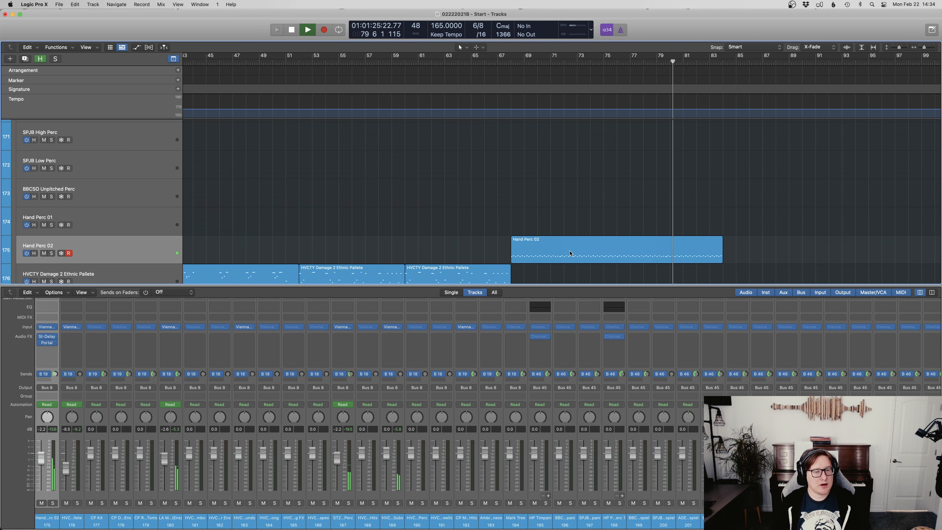
pyautogui.press('super+Up')
# Step: Hide the mixer, stop playback at bar 84, and review the arrangement from its start to the empty bars that follow
pyautogui.hscroll(2, 657, 221)
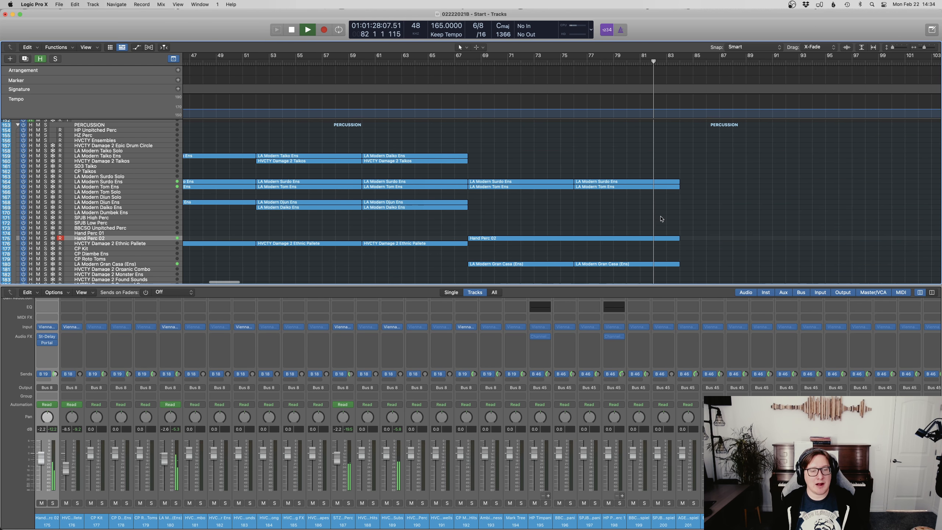
pyautogui.press('x')
pyautogui.hscroll(3, 688, 220)
pyautogui.scroll(3, 688, 220)
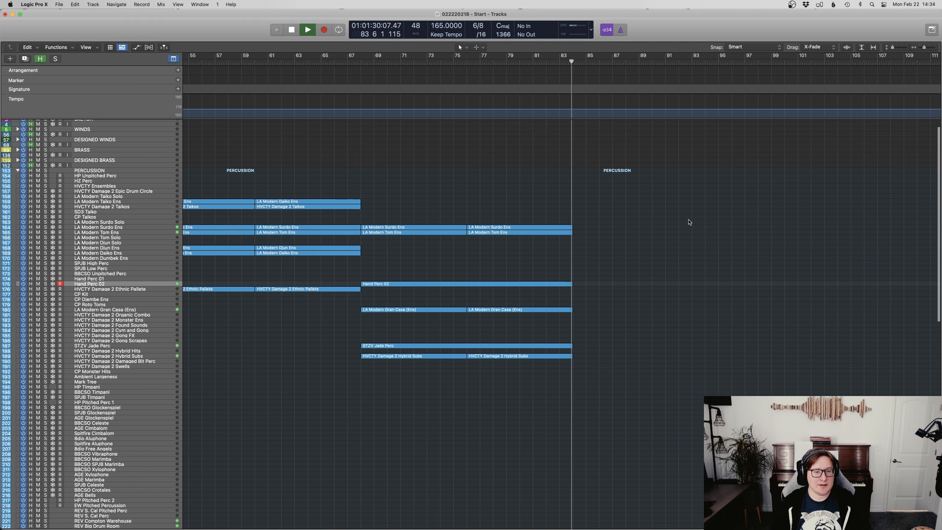
pyautogui.press('space')
pyautogui.scroll(1, 688, 222)
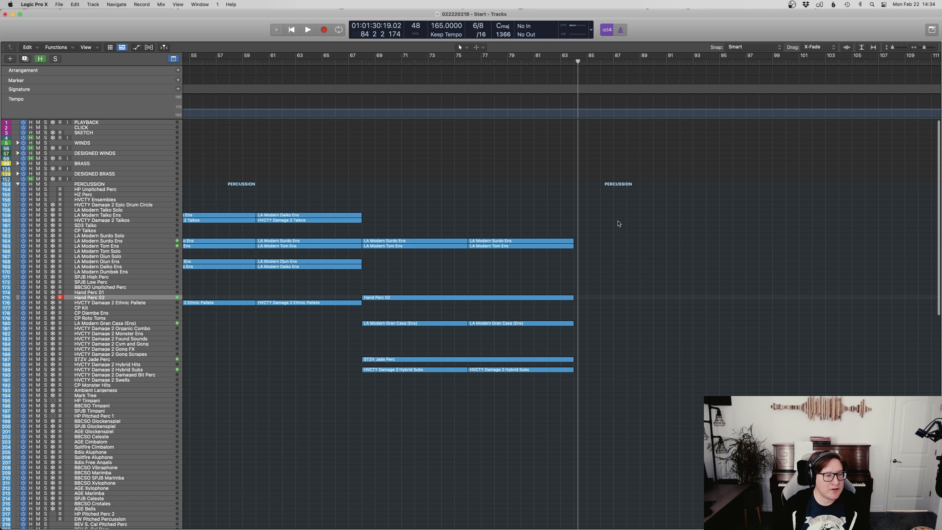
pyautogui.hscroll(-20, 618, 223)
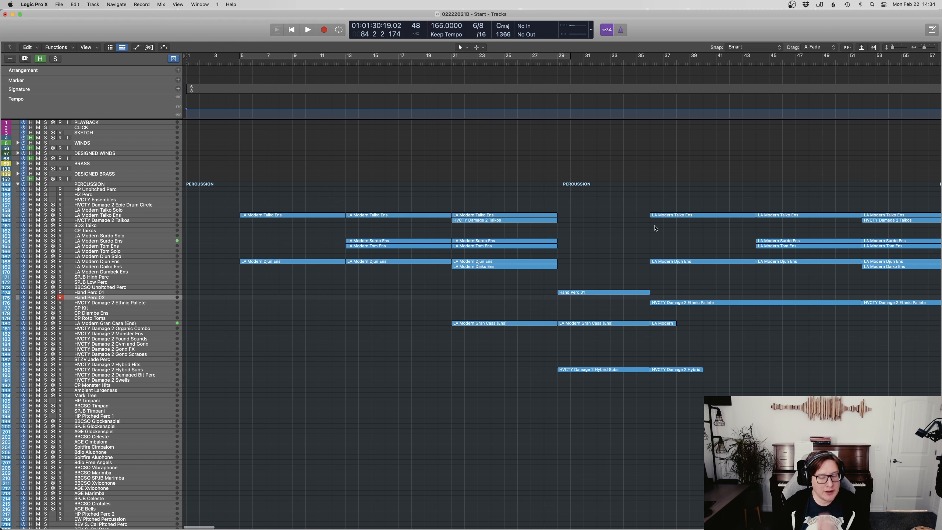
pyautogui.hscroll(20, 656, 228)
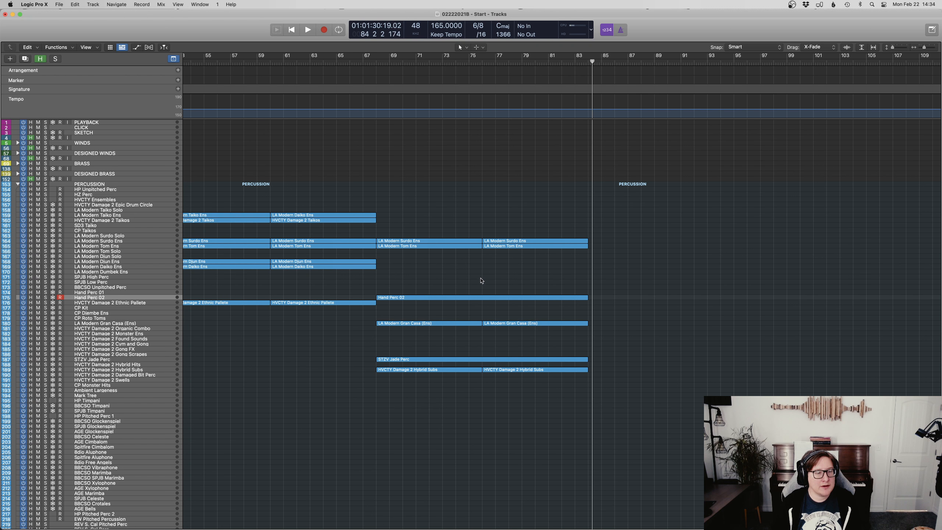
# Step: Record a part on the LA Modern Gran Casa (Ens) track from bar 84 to bar 100
pyautogui.click(486, 322)
pyautogui.click(491, 342)
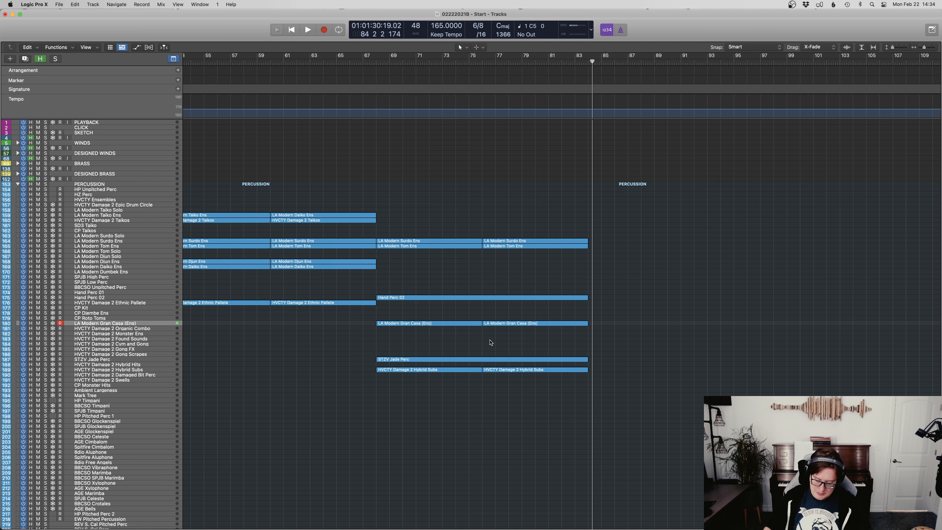
pyautogui.press('r')
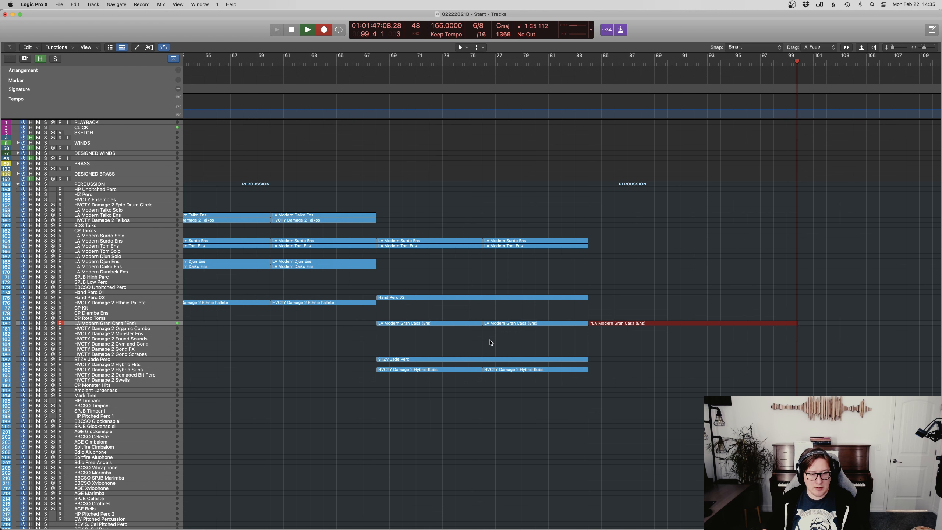
pyautogui.press('space')
# Step: Check the new Gran Casa take's notes in the Piano Roll and delete the recorded region
pyautogui.press('e')
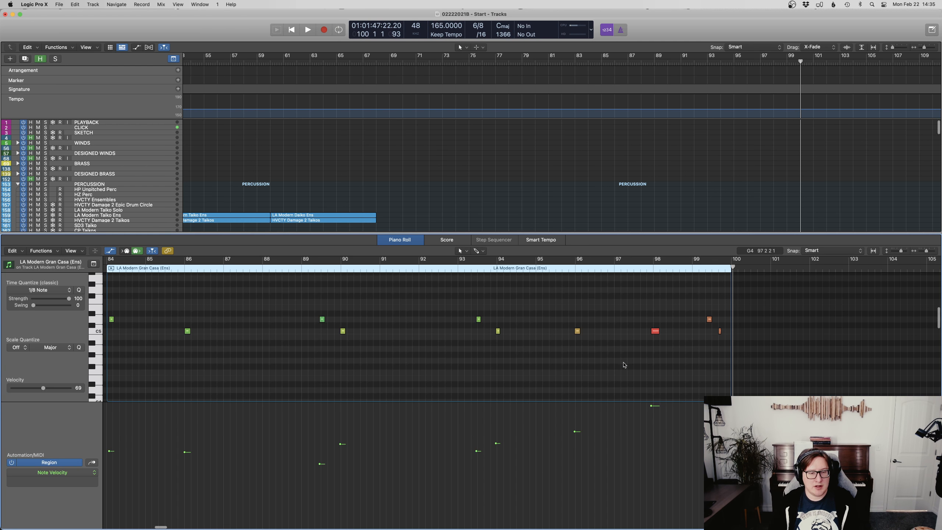
pyautogui.press('e')
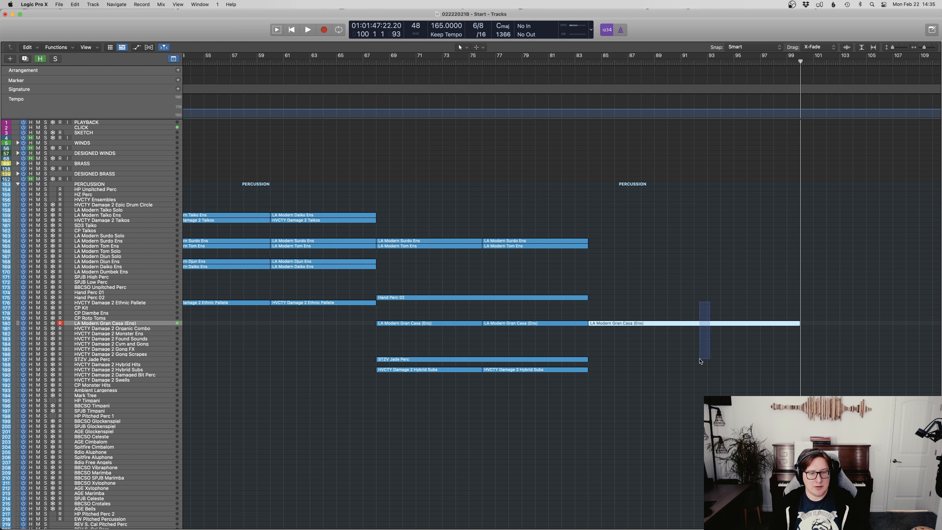
pyautogui.press('Delete')
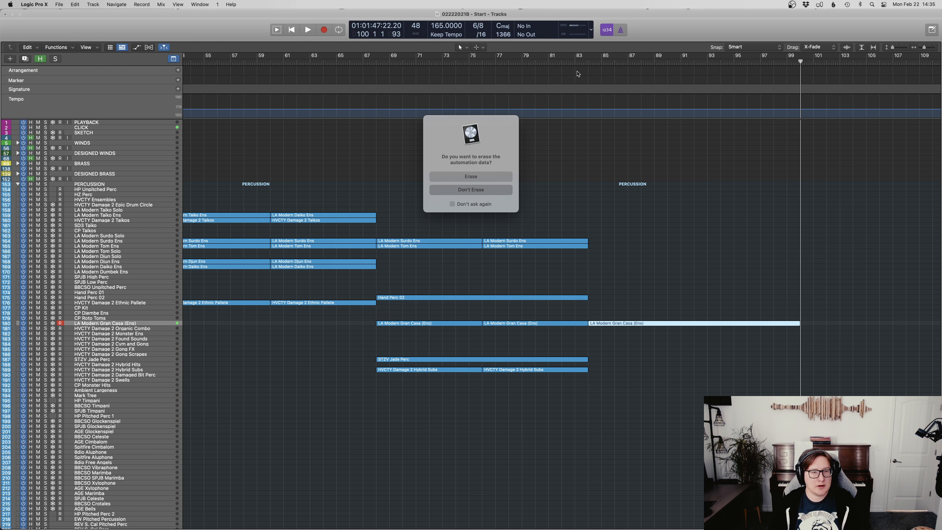
pyautogui.press('Return')
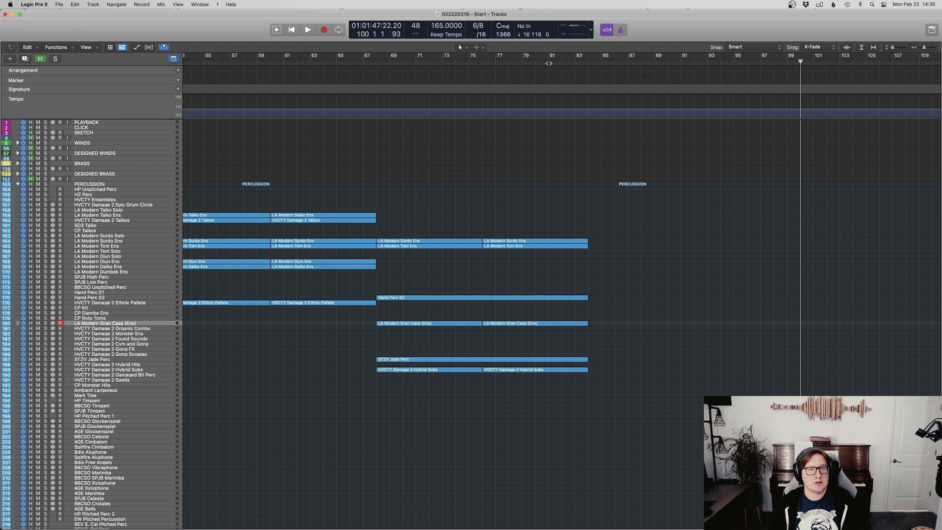
# Step: Play the end of the existing percussion section from about bar 81 to just past bar 84
pyautogui.click(549, 63)
pyautogui.press('space')
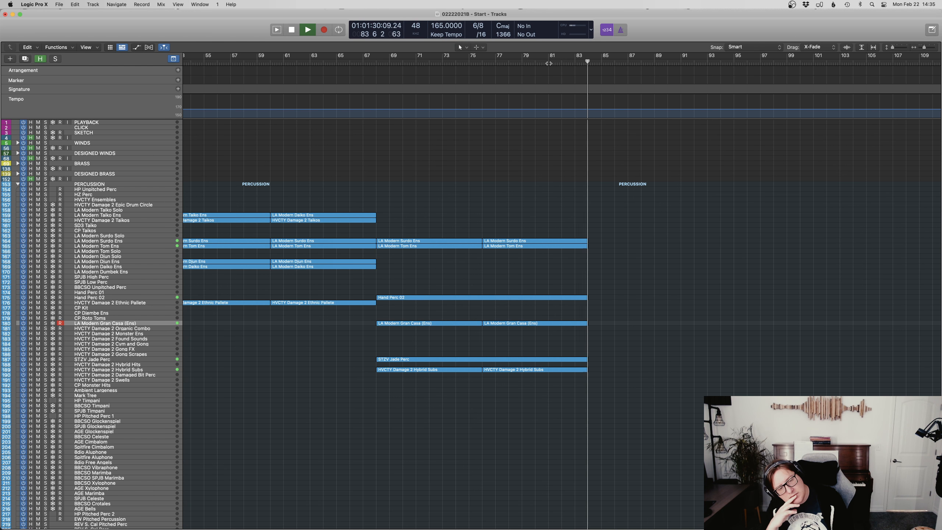
pyautogui.press('space')
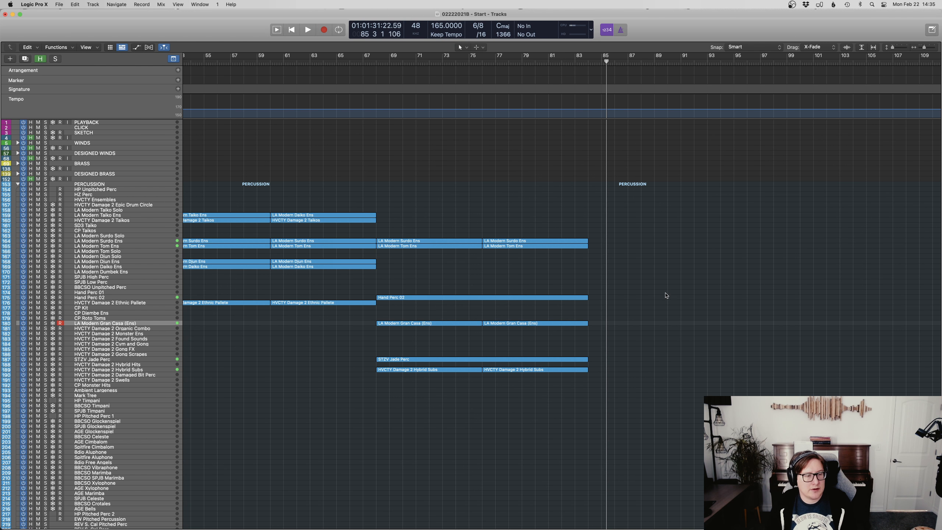
# Step: Review the arrangement back to its opening at bar 5, then return the playhead to bar 84
pyautogui.hscroll(2, 664, 288)
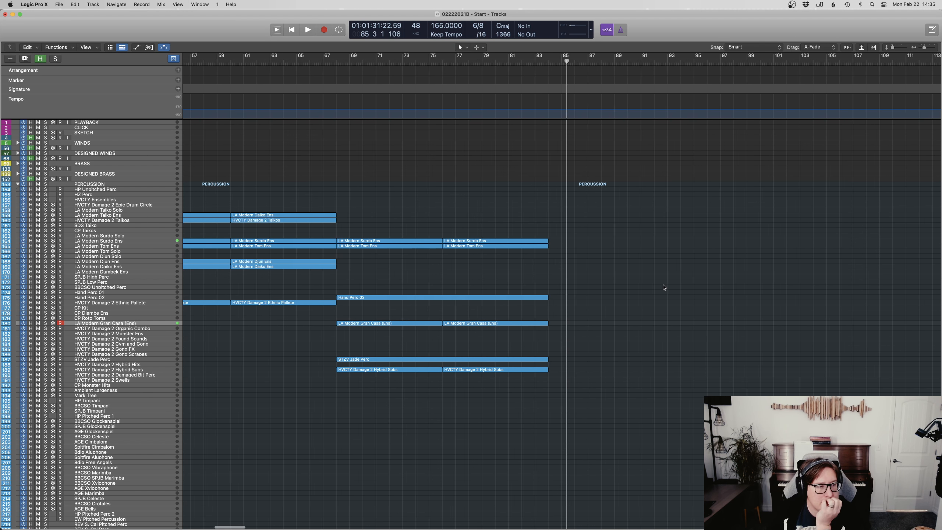
pyautogui.hscroll(-10, 664, 288)
pyautogui.hscroll(-10, 740, 108)
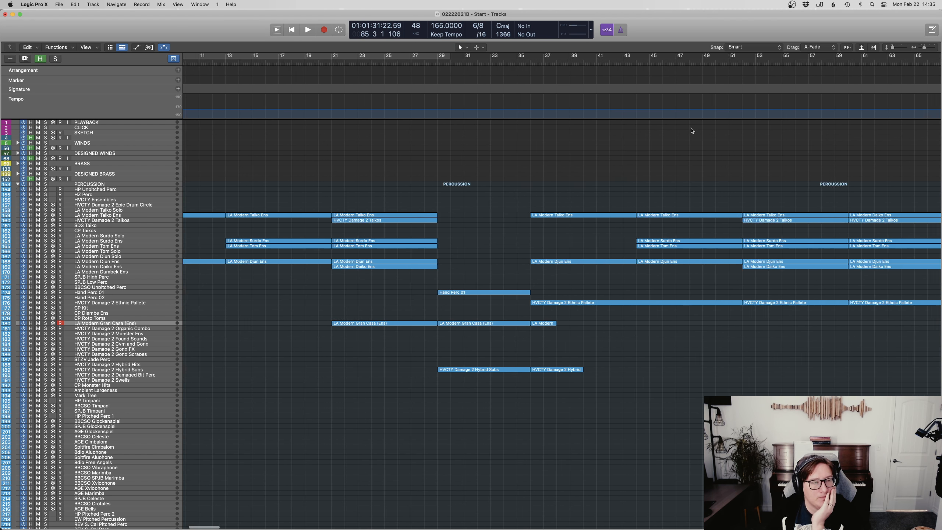
pyautogui.click(243, 62)
pyautogui.moveTo(243, 61); pyautogui.dragTo(239, 62)
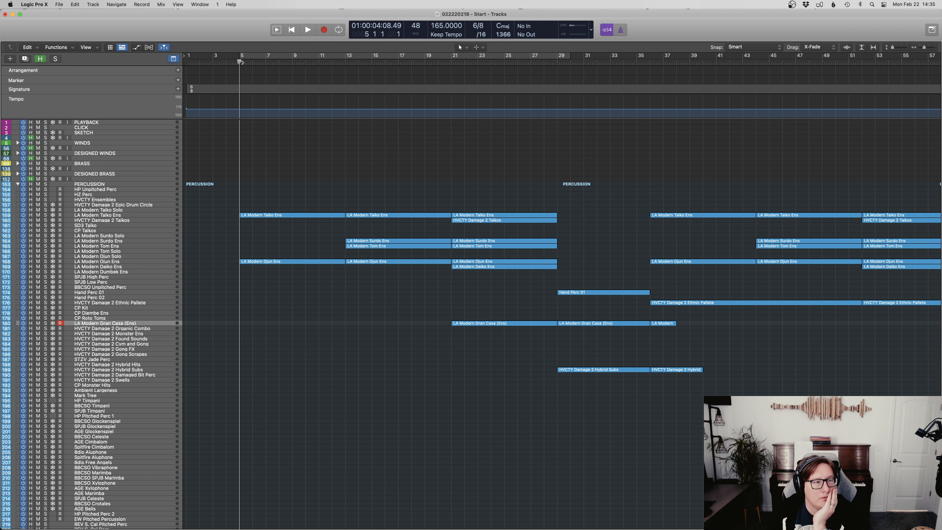
pyautogui.hscroll(15, 518, 164)
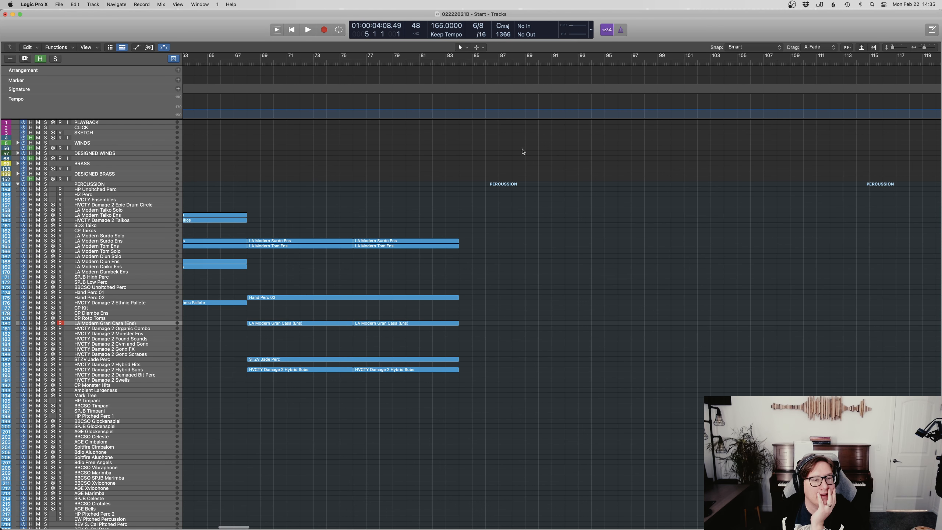
pyautogui.click(457, 62)
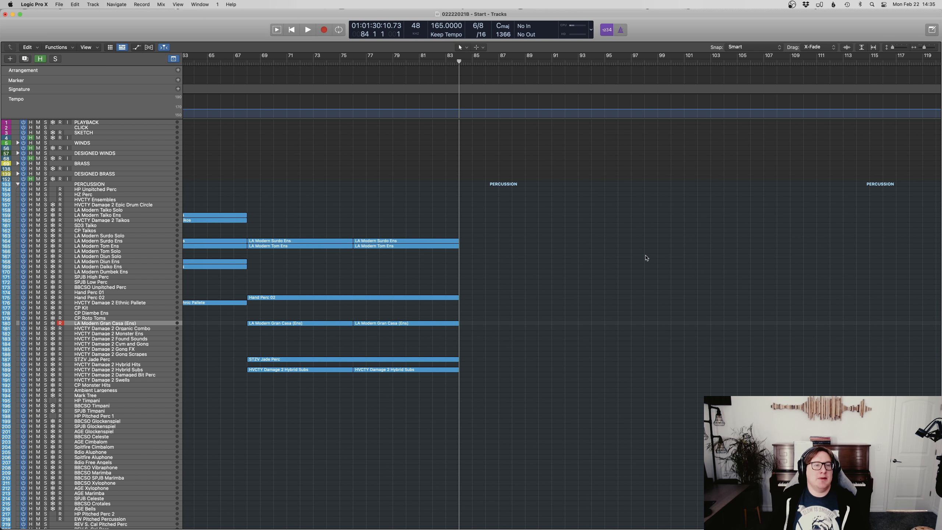
# Step: Select all regions in the arrangement and name them after their tracks
pyautogui.hscroll(-4, 646, 258)
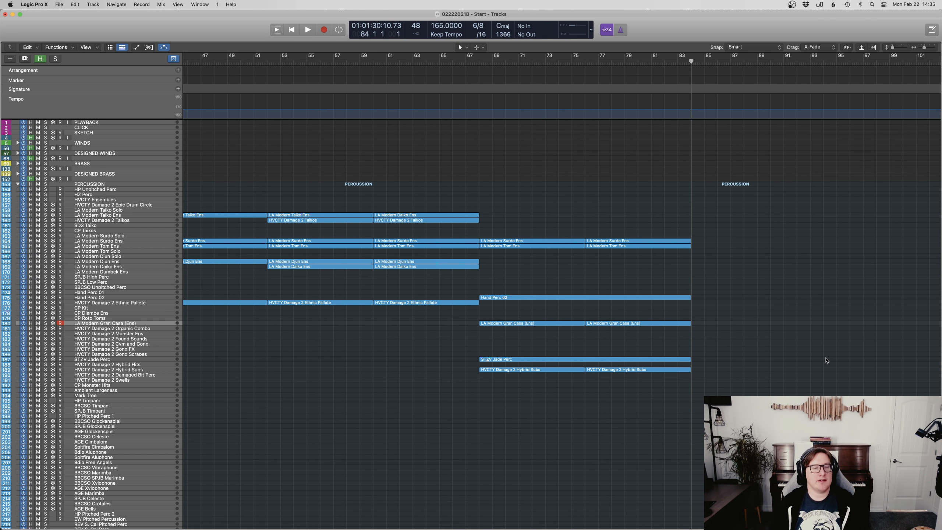
pyautogui.scroll(-1, 601, 217)
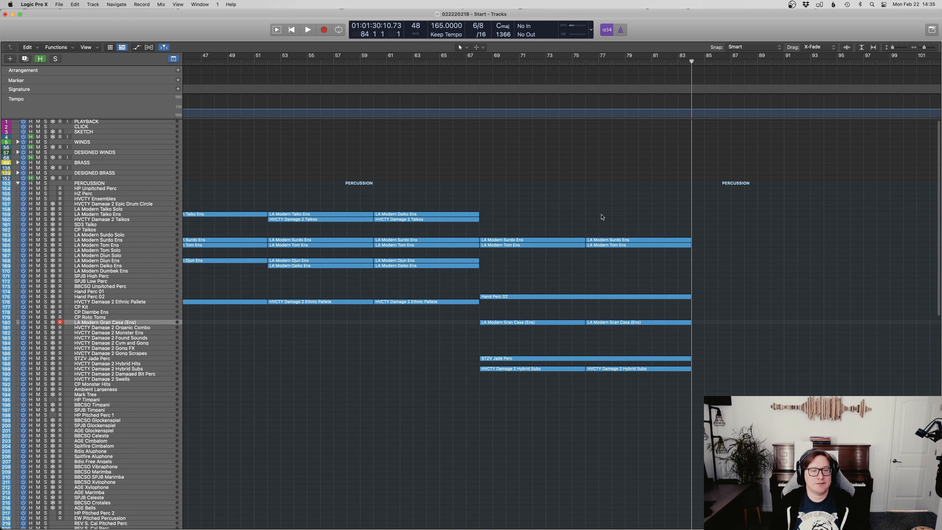
pyautogui.click(413, 215)
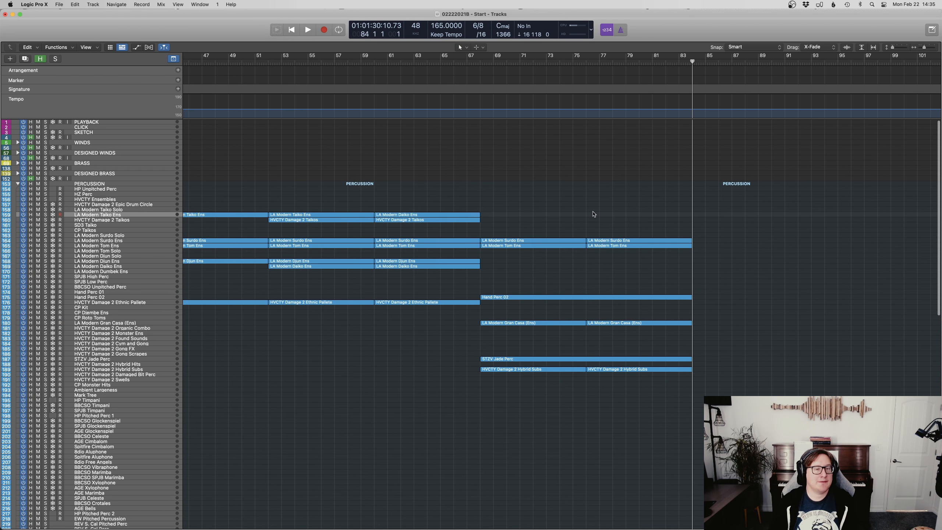
pyautogui.click(463, 221)
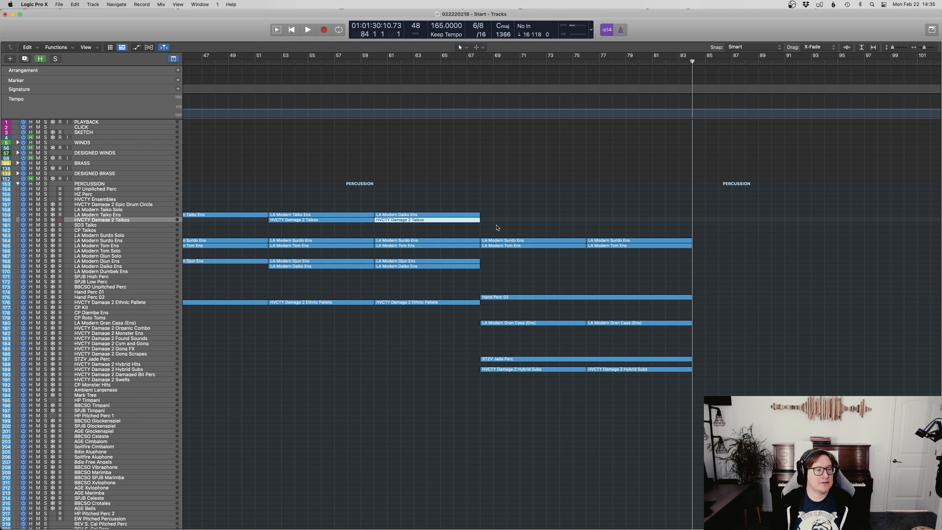
pyautogui.press('super+a')
pyautogui.rightClick(441, 215)
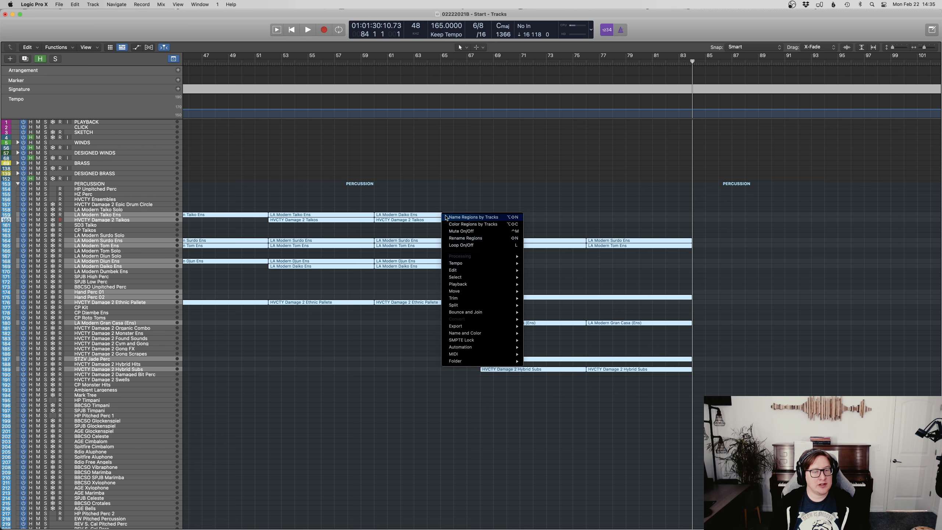
pyautogui.click(447, 217)
pyautogui.rightClick(453, 212)
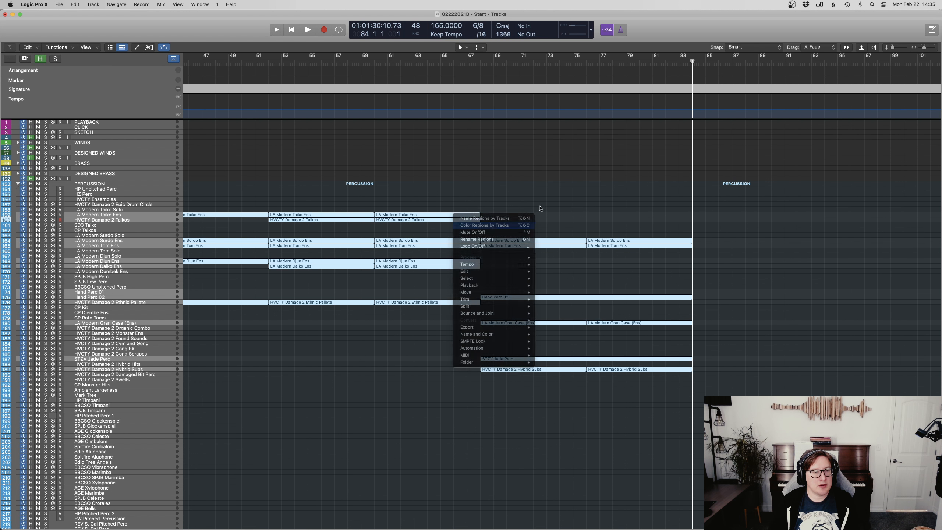
pyautogui.press('Escape')
pyautogui.click(493, 204)
# Step: Record a part on the LA Modern Taiko Ens track from bar 84 to bar 92 and check its notes in the Piano Roll
pyautogui.click(478, 214)
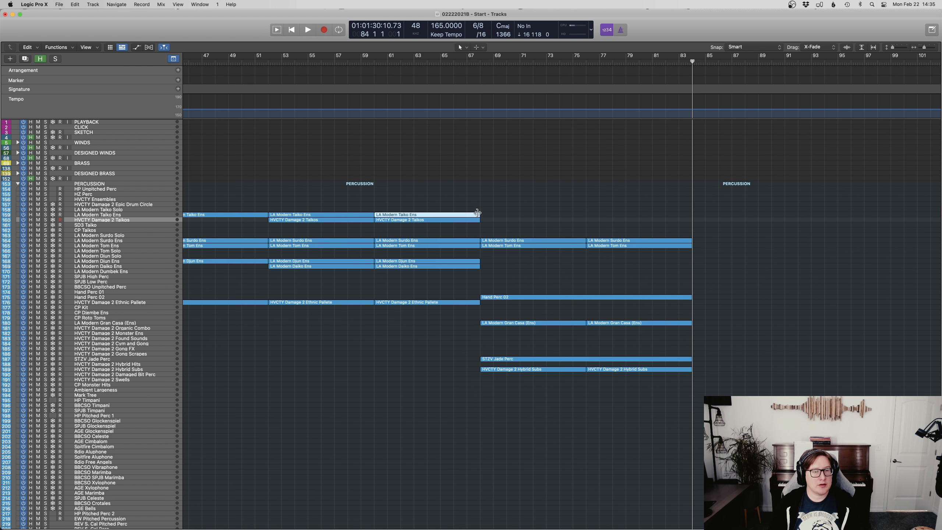
pyautogui.click(516, 205)
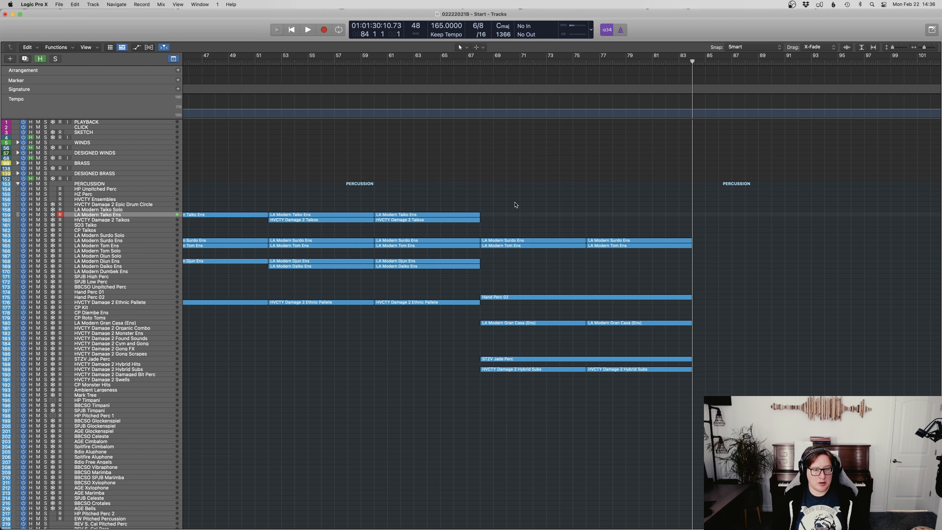
pyautogui.press('space')
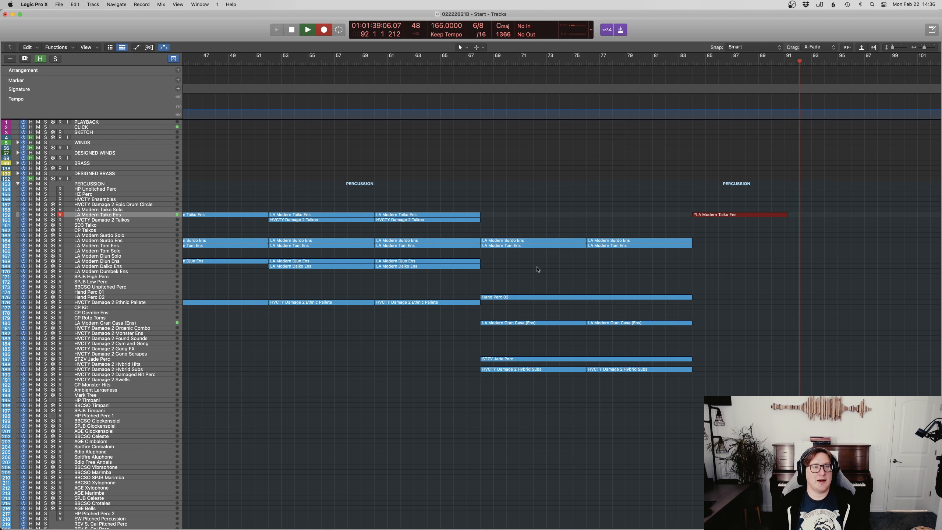
pyautogui.press('space')
pyautogui.press('p')
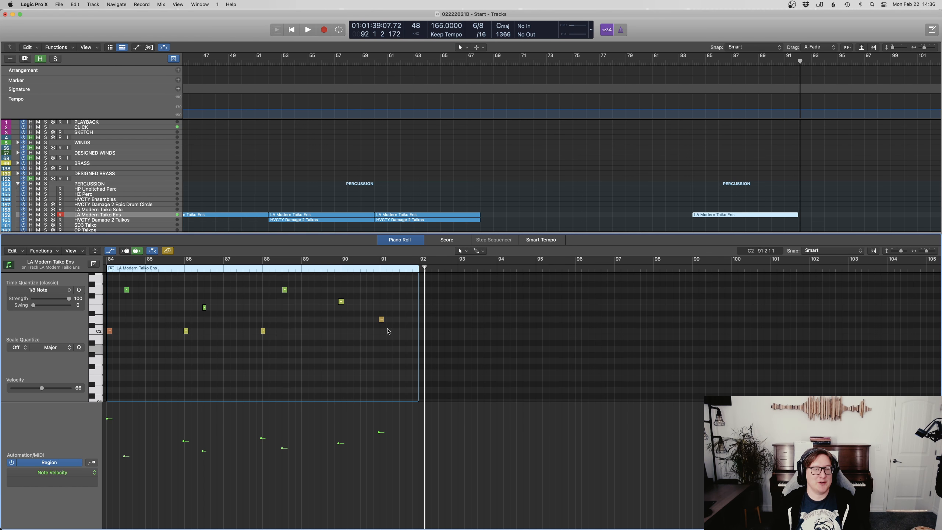
pyautogui.press('p')
# Step: Play the percussion arrangement from about bar 50 into the new Taiko part at bar 84
pyautogui.hscroll(-5, 558, 64)
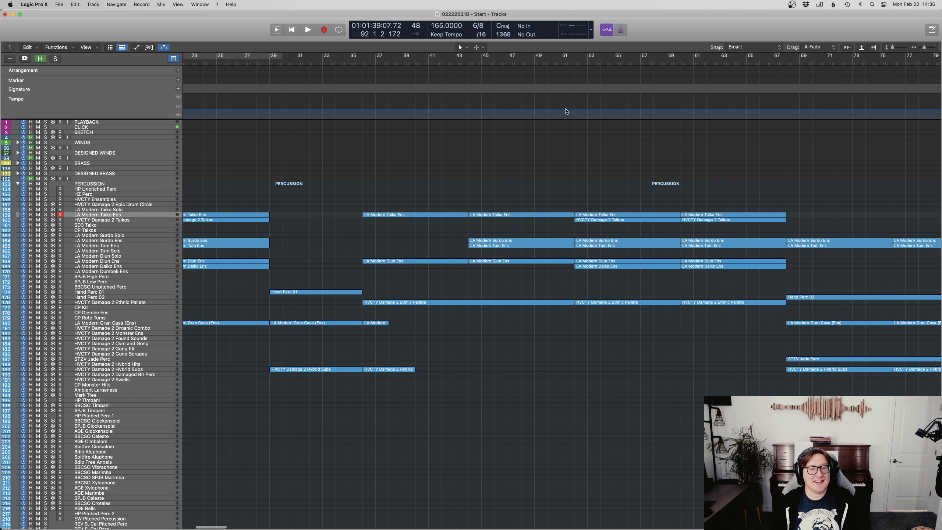
pyautogui.click(550, 63)
pyautogui.press('space')
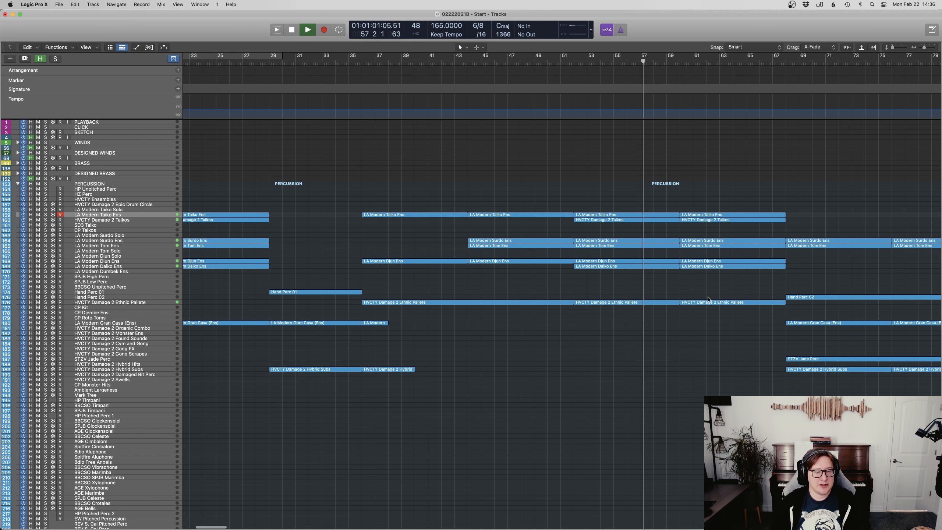
pyautogui.hscroll(5, 674, 300)
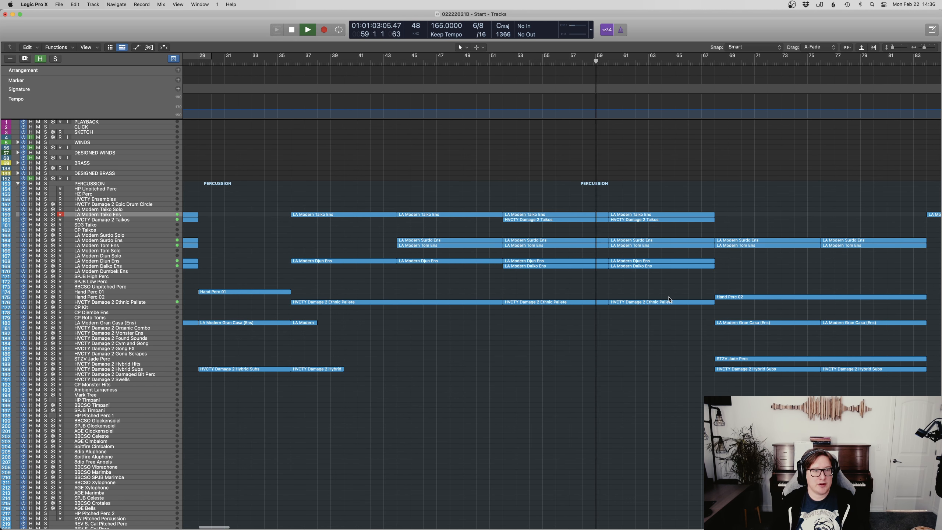
pyautogui.hscroll(3, 671, 300)
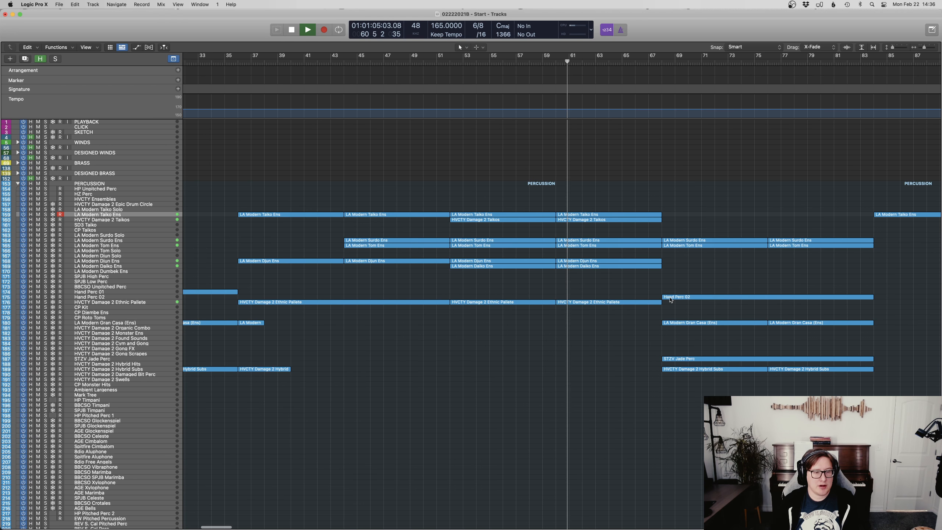
pyautogui.click(669, 297)
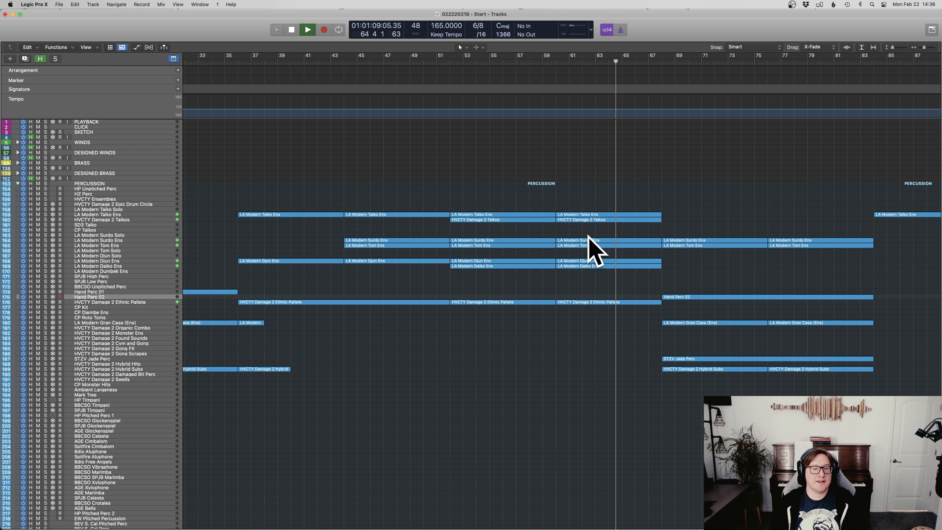
pyautogui.hscroll(6, 682, 261)
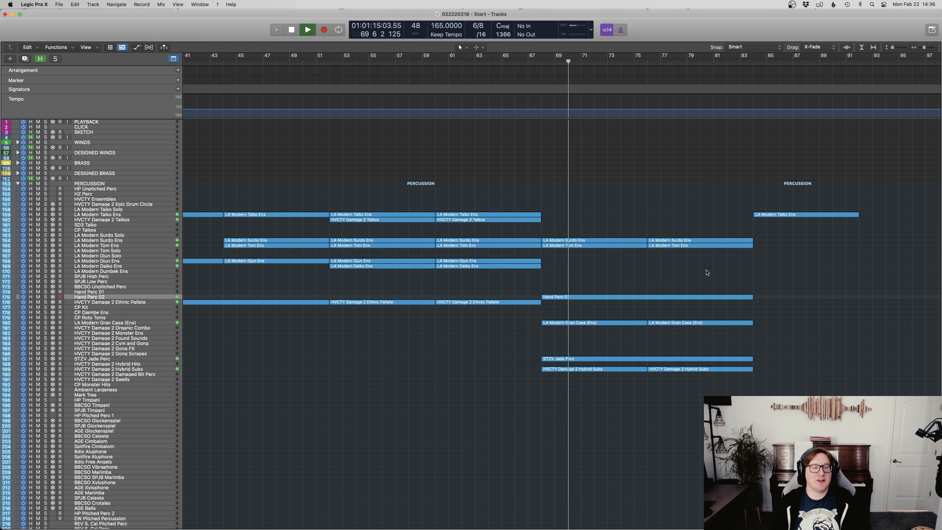
pyautogui.hscroll(2, 707, 271)
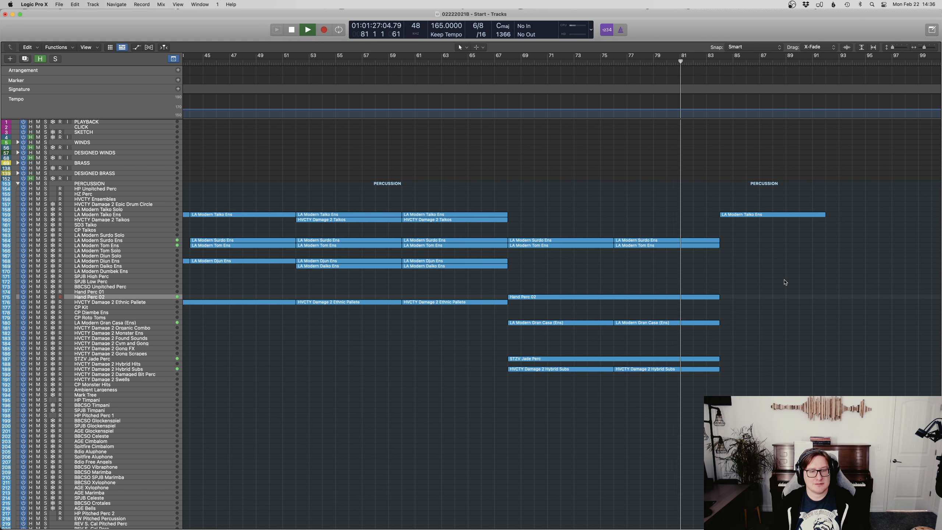
pyautogui.hscroll(4, 779, 279)
pyautogui.hscroll(4, 763, 280)
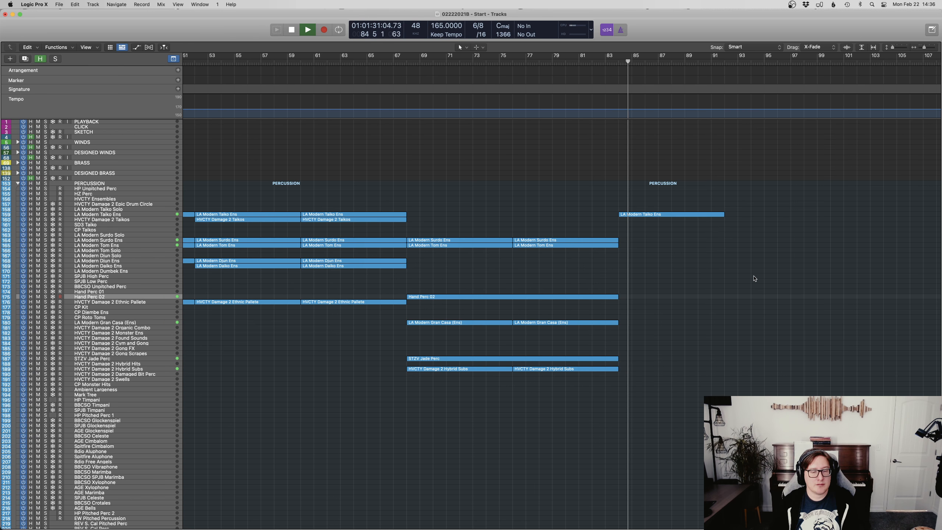
# Step: Stop playback, inspect the bar 84 Taiko region's notes in the Piano Roll, and return the playhead to bar 84
pyautogui.moveTo(733, 266); pyautogui.dragTo(700, 237)
pyautogui.doubleClick(667, 214)
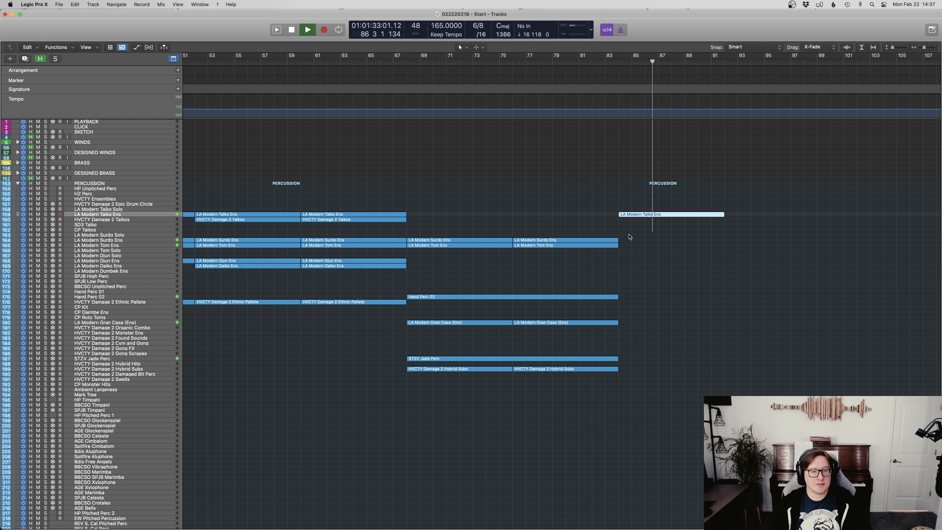
pyautogui.press('space')
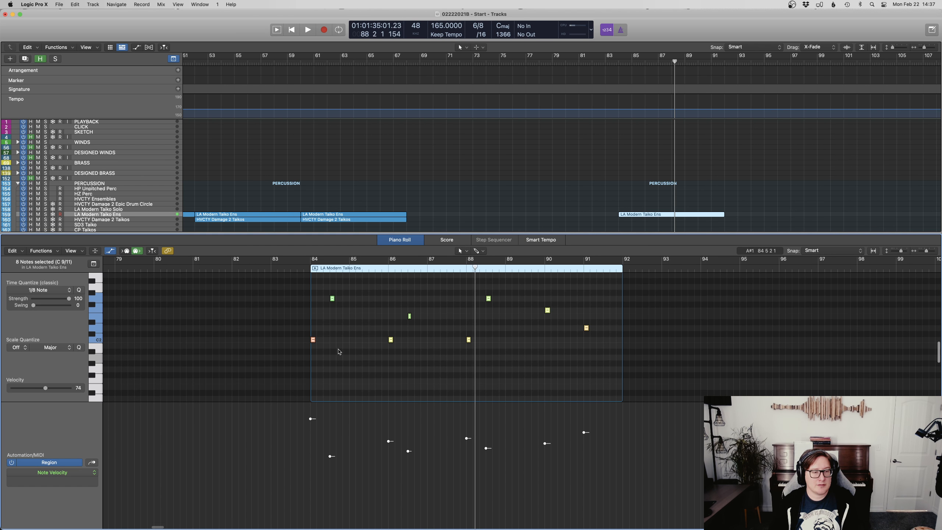
pyautogui.moveTo(337, 350); pyautogui.dragTo(284, 330)
pyautogui.press('e')
pyautogui.click(618, 60)
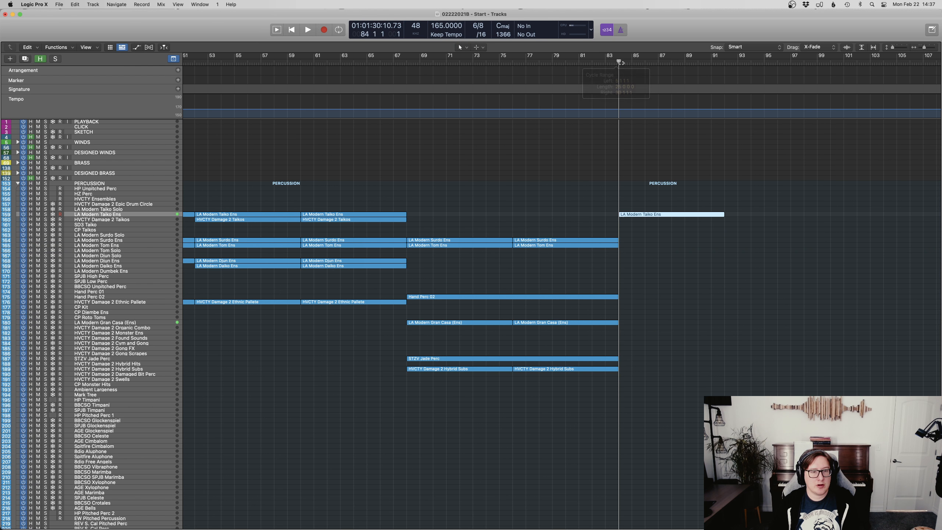
# Step: Record a sustained part on the HVCTY Damage 2 Hybrid Subs track from bar 84 to bar 92
pyautogui.click(656, 294)
pyautogui.click(575, 369)
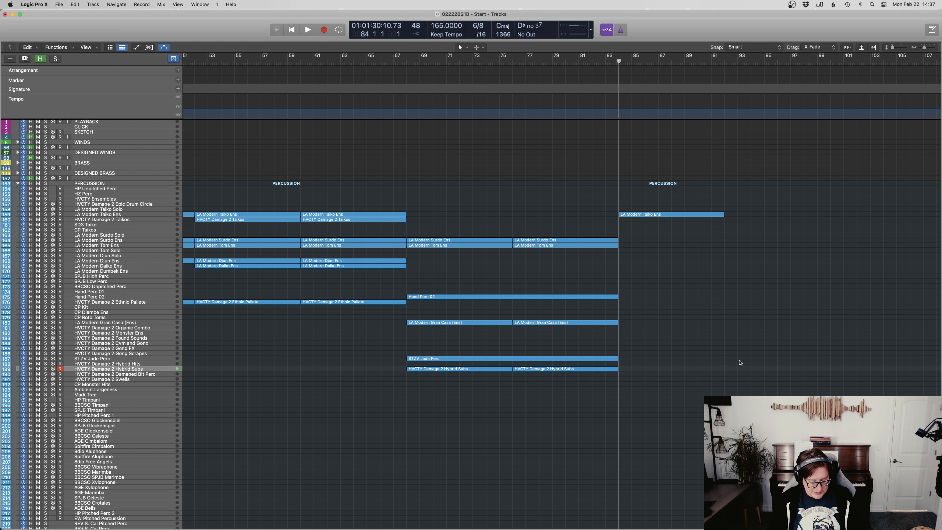
pyautogui.press('space')
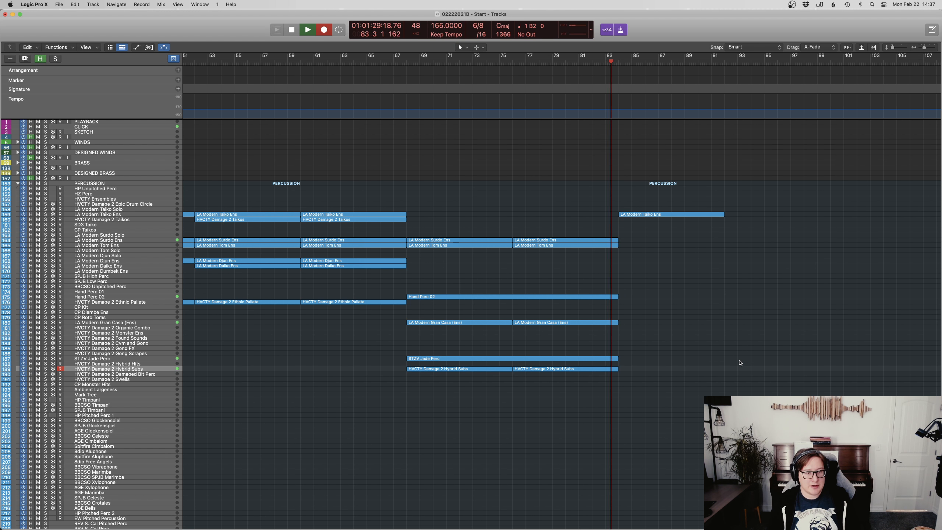
pyautogui.press('space')
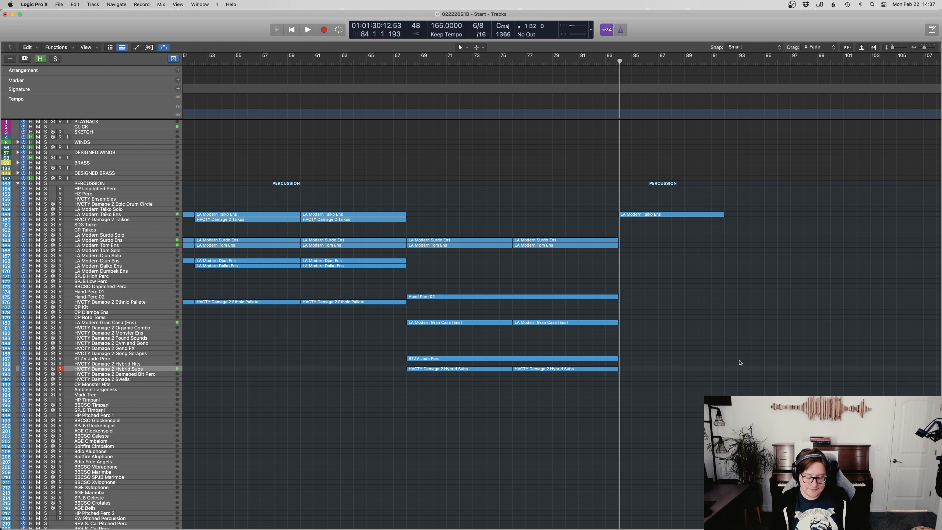
pyautogui.press('r')
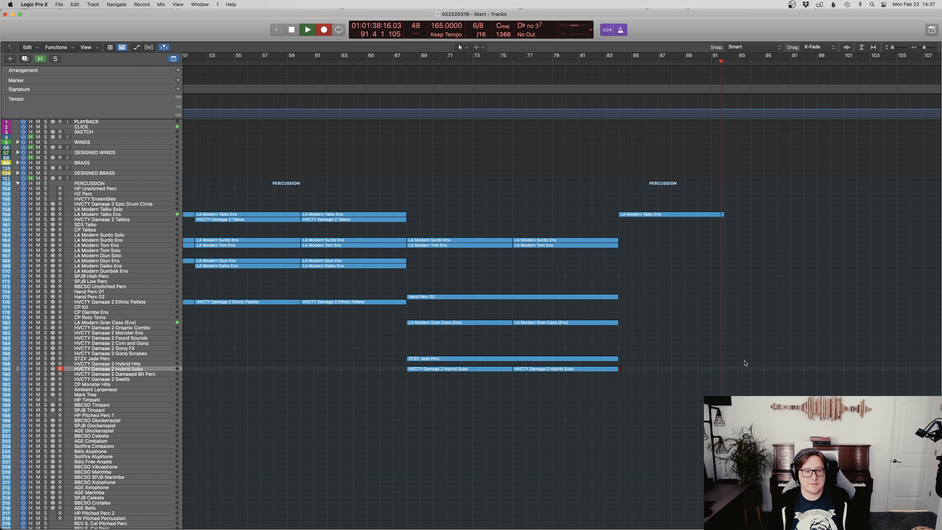
pyautogui.press('r')
pyautogui.press('space')
# Step: Check the new Hybrid Subs region's notes in the Piano Roll and set the playhead back to bar 84
pyautogui.press('e')
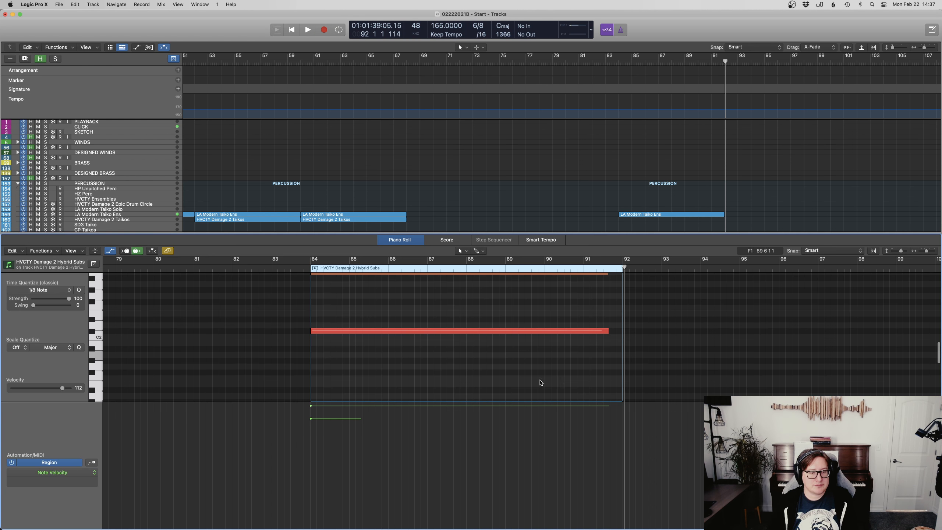
pyautogui.press('e')
pyautogui.click(623, 70)
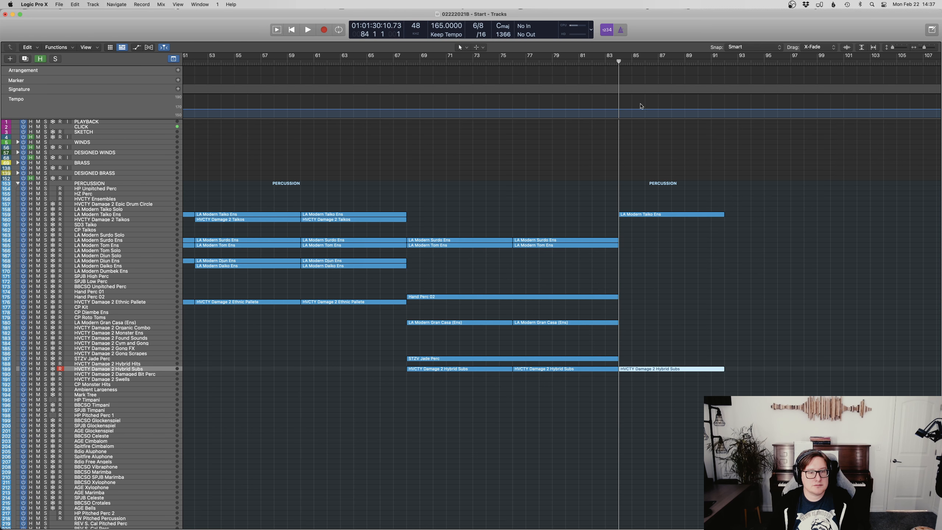
pyautogui.click(637, 252)
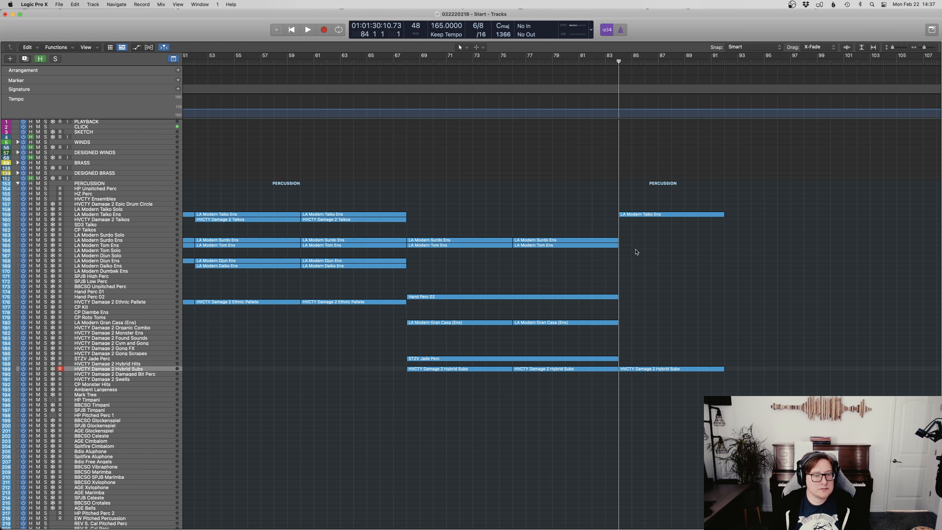
# Step: Record a part up to bar 92 on the LA Modern Surdo Ens track, undoing the first take and recording again from bar 84
pyautogui.click(574, 240)
pyautogui.click(579, 226)
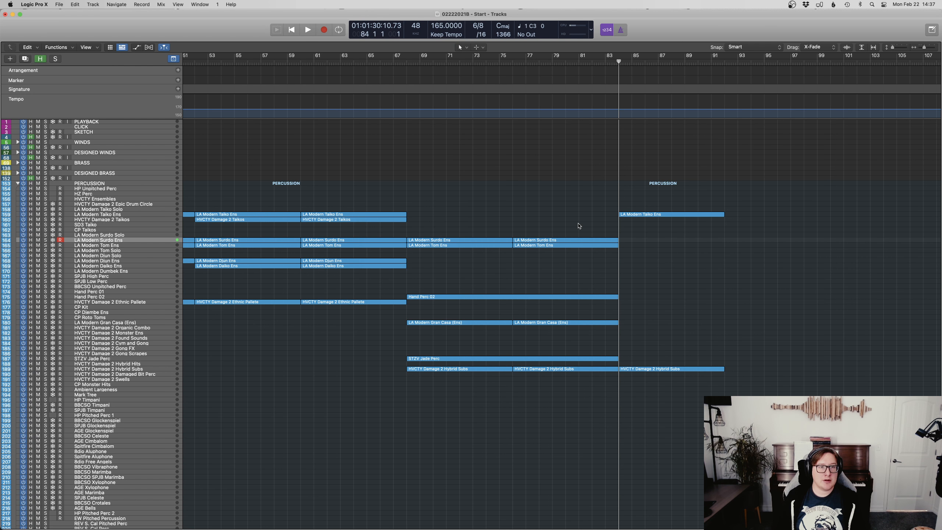
pyautogui.press('space')
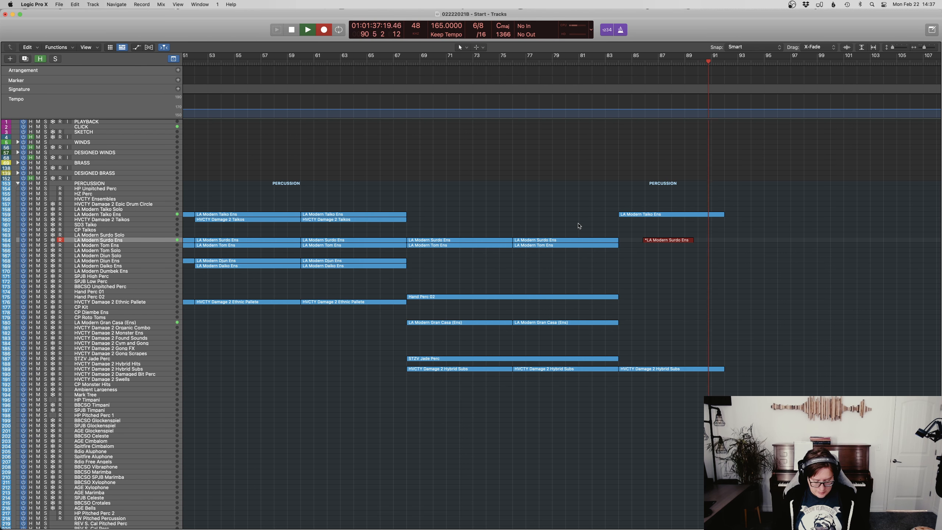
pyautogui.press('space')
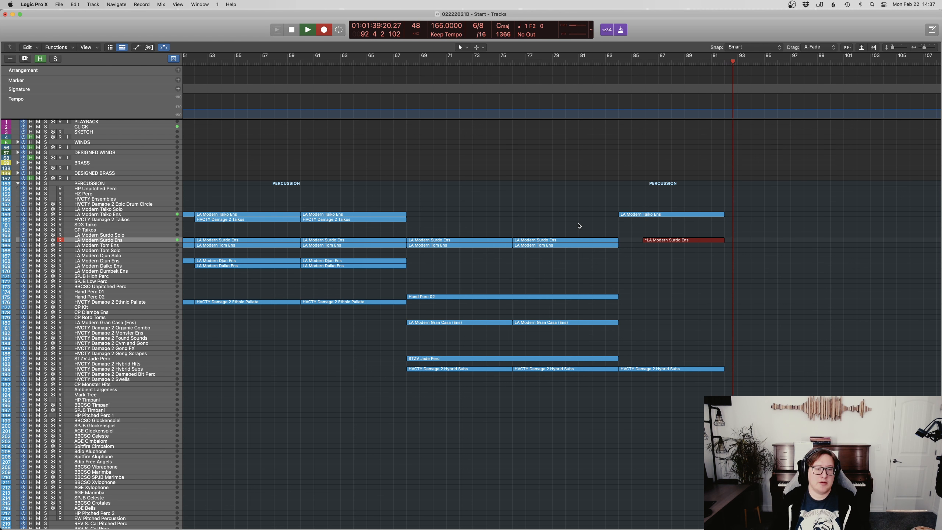
pyautogui.press('super+z')
pyautogui.click(623, 66)
pyautogui.press('r')
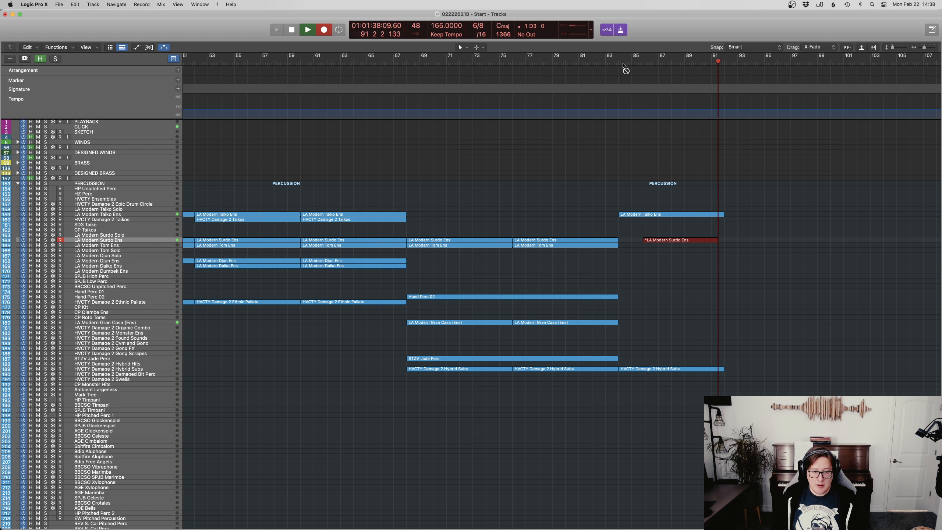
pyautogui.press('space')
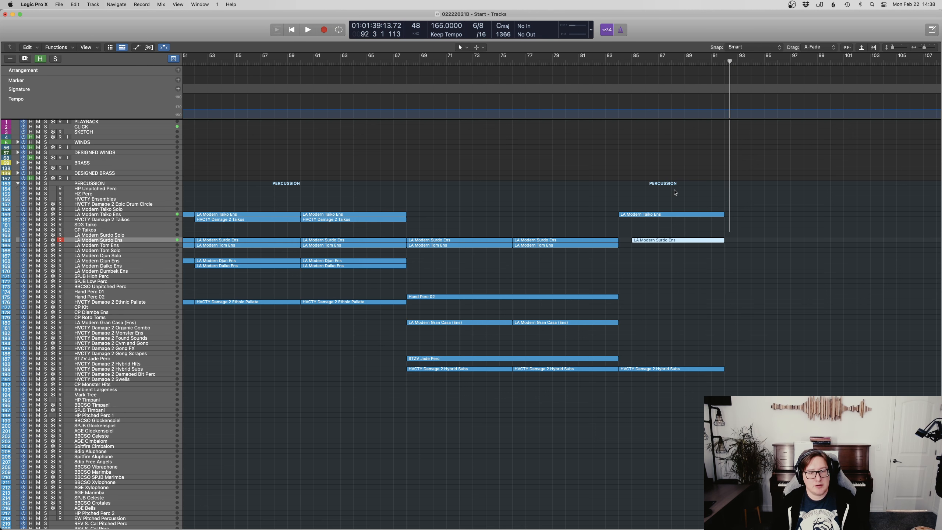
# Step: Delete the stray high note just before bar 92 in the newly recorded Surdo Ens region
pyautogui.press('e')
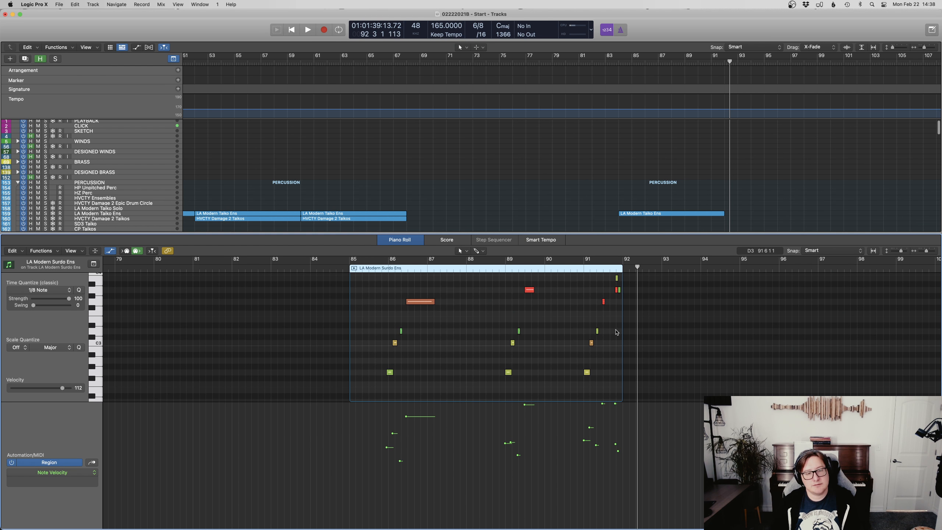
pyautogui.scroll(1, 617, 330)
pyautogui.click(618, 290)
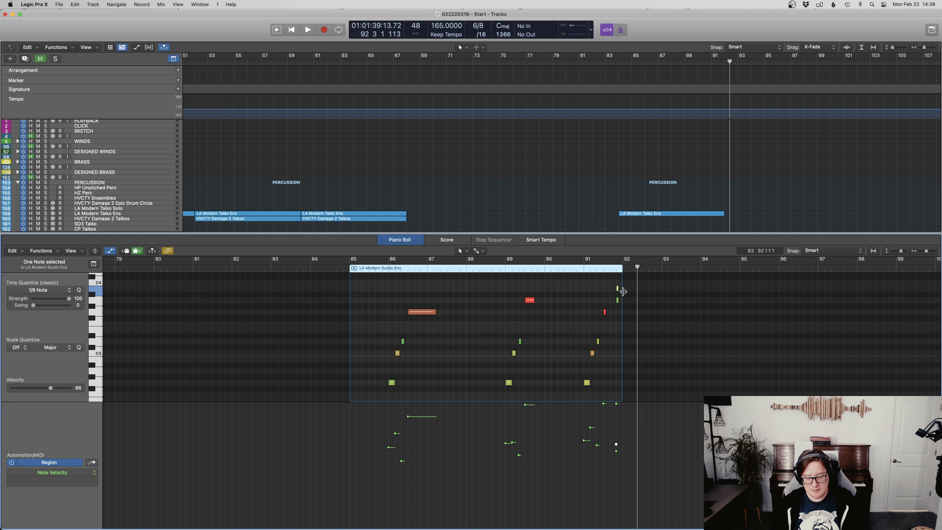
pyautogui.press('Delete')
# Step: Play back the edited Surdo Ens part, close the Piano Roll, and listen to the transition into bar 84
pyautogui.doubleClick(385, 272)
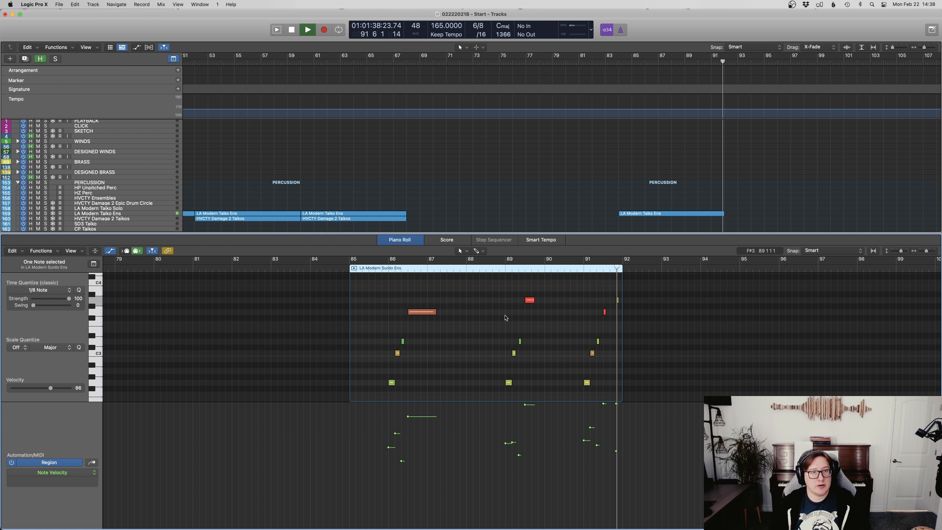
pyautogui.press('e')
pyautogui.press('space')
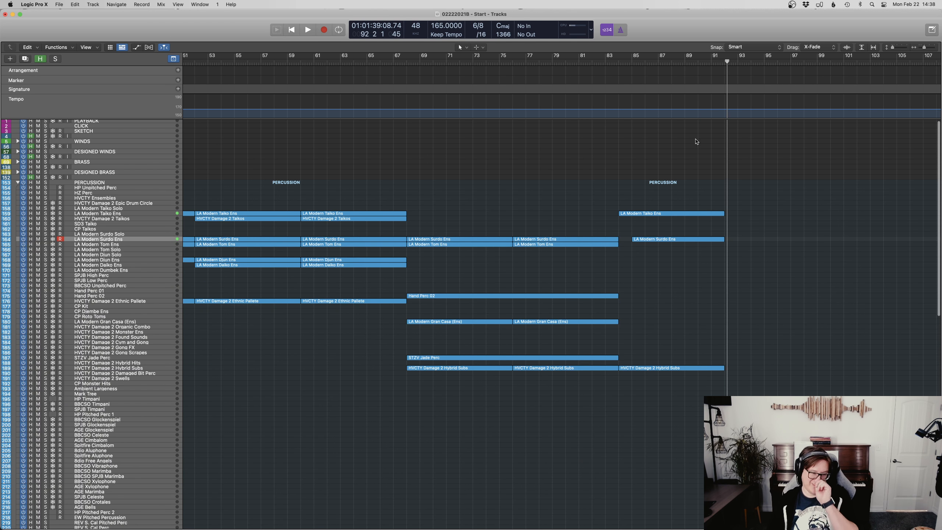
pyautogui.press('space')
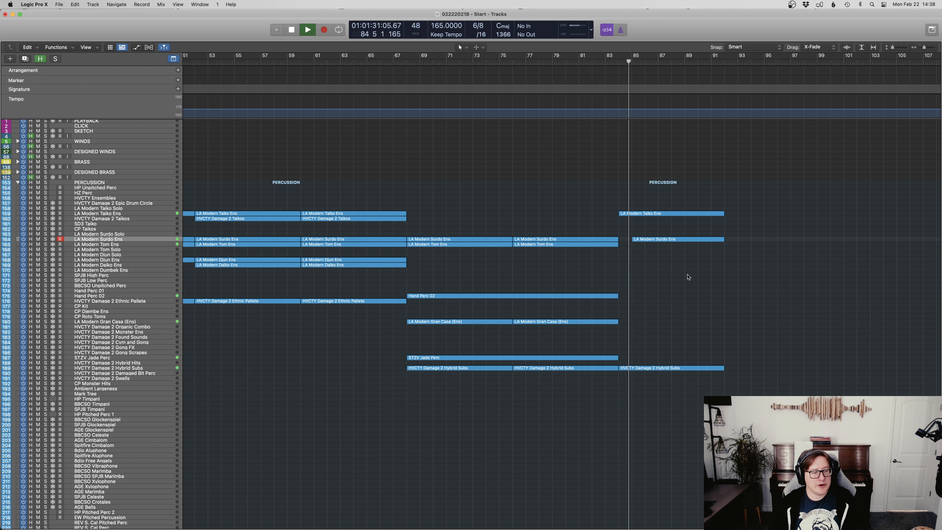
# Step: Record a part on the HVCTY Damage 2 Found Sounds track from bar 84 to bar 92
pyautogui.click(427, 337)
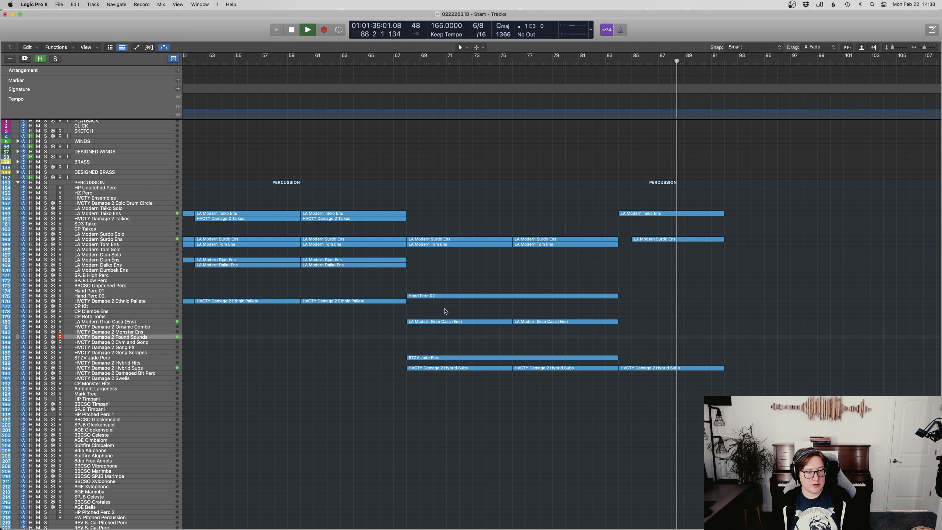
pyautogui.press('space')
pyautogui.click(620, 63)
pyautogui.press('r')
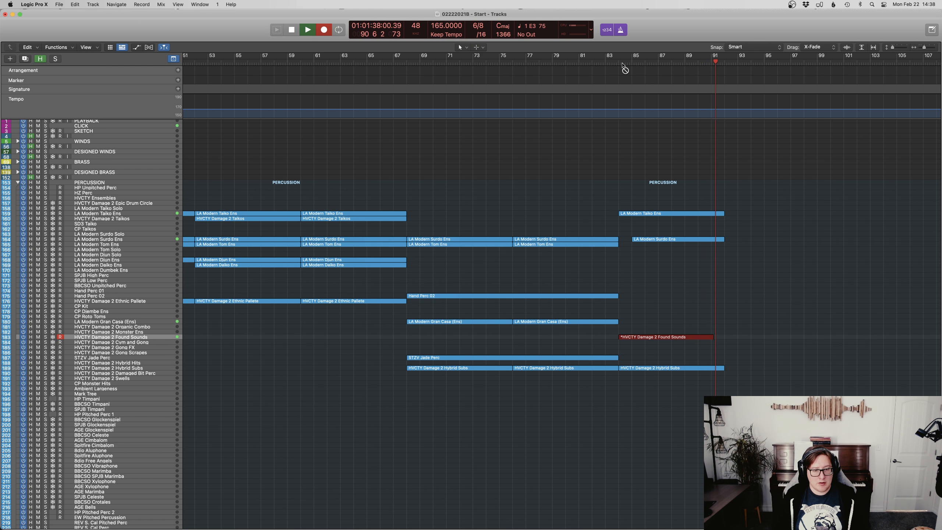
pyautogui.press('space')
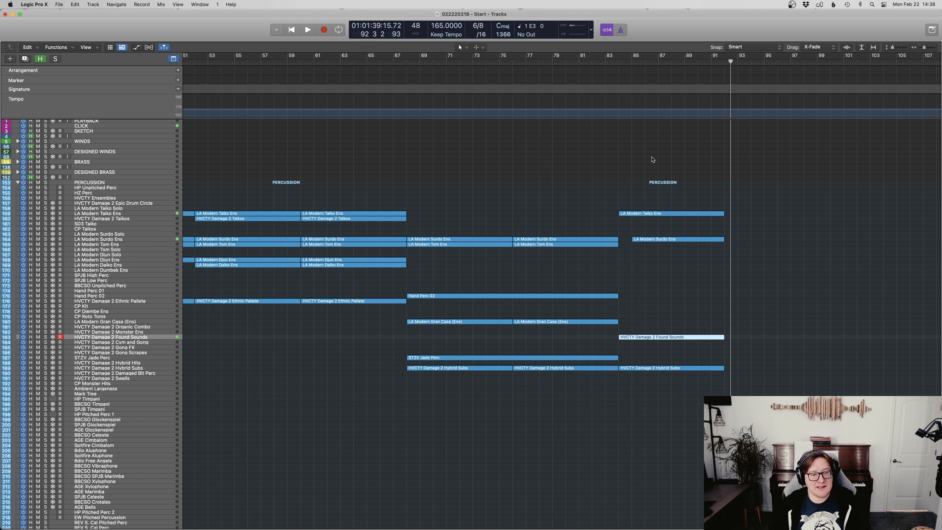
# Step: Transpose the four lowest notes of the new Found Sounds region up to F♯3, above the main line
pyautogui.doubleClick(677, 338)
pyautogui.moveTo(593, 352); pyautogui.dragTo(384, 344)
pyautogui.hotkey('alt', 'Up')
pyautogui.hotkey('alt', 'Up')
pyautogui.hotkey('alt', 'Up')
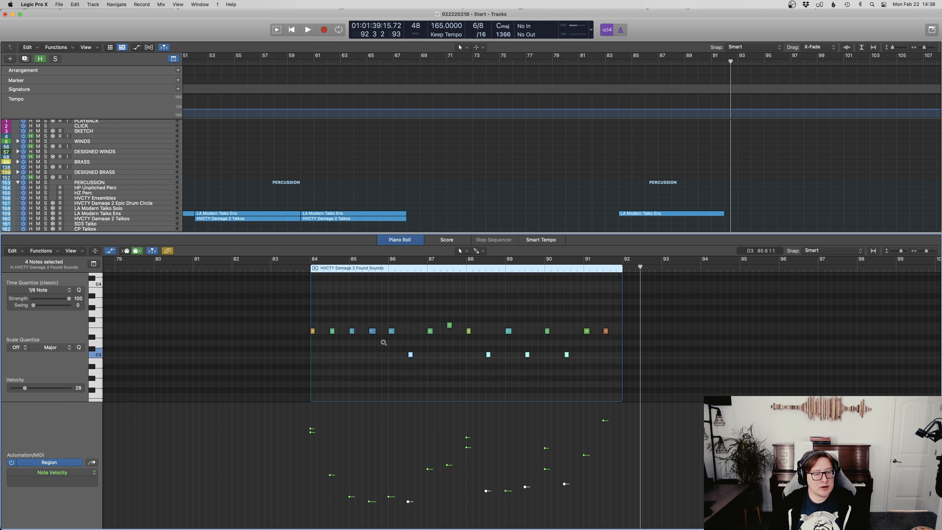
pyautogui.hotkey('alt', 'Up')
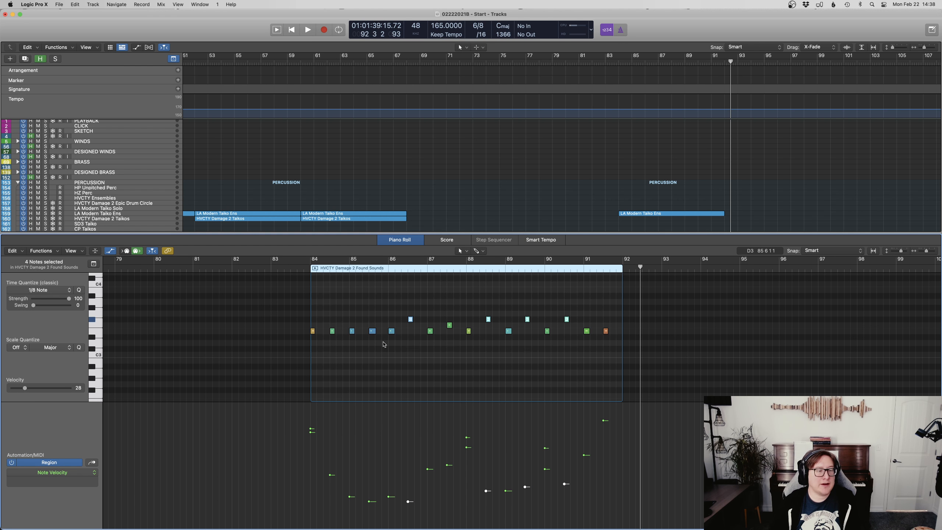
# Step: Play back the transposed Found Sounds part from bar 84 to bar 92 and close the Piano Roll
pyautogui.click(305, 273)
pyautogui.press('space')
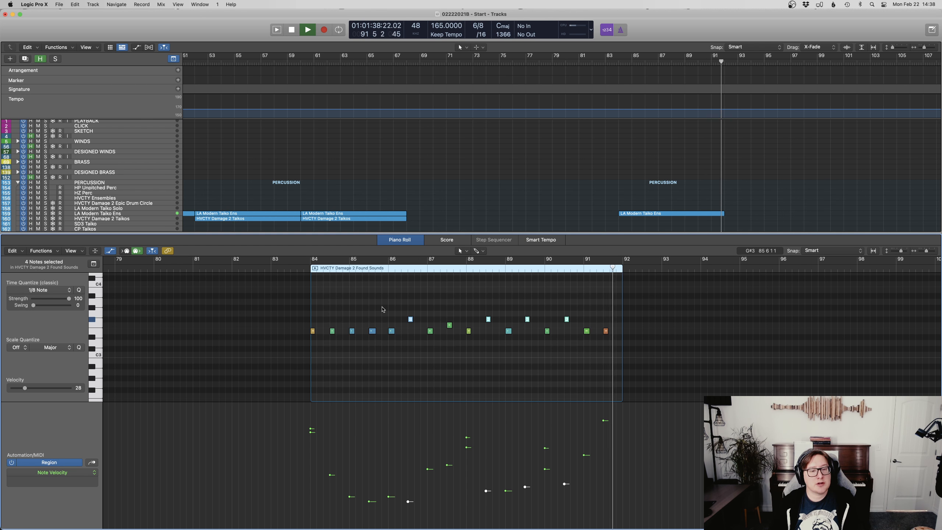
pyautogui.press('space')
pyautogui.click(769, 185)
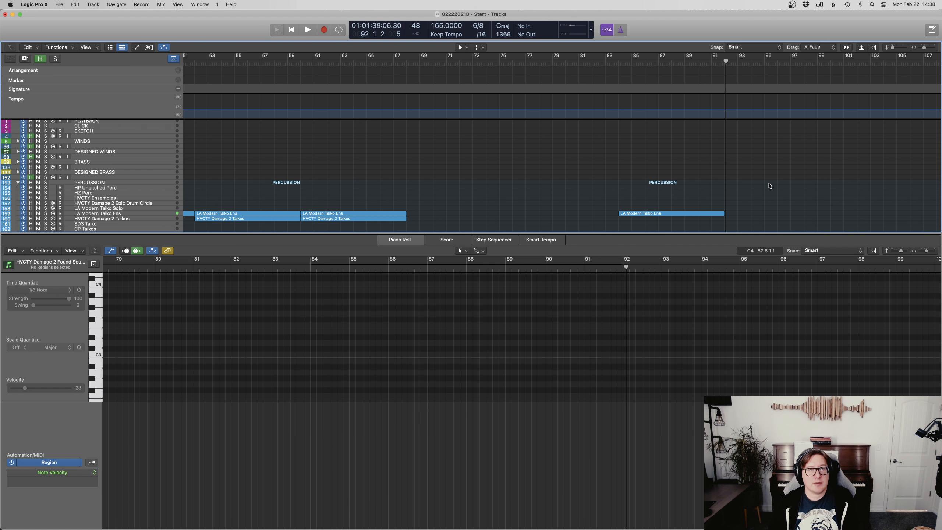
pyautogui.press('e')
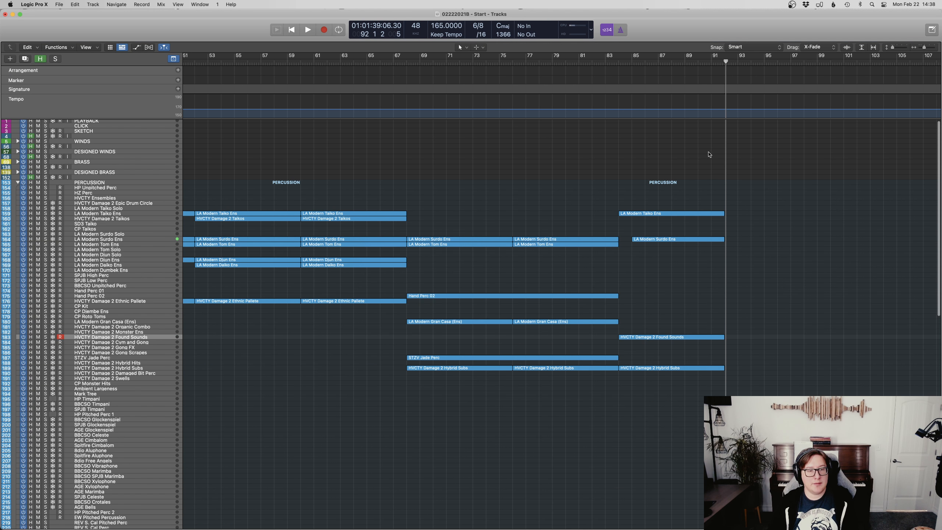
# Step: Extend the start of the new Surdo Ens region back to bar 84 and record an opening hit into it
pyautogui.moveTo(632, 239); pyautogui.dragTo(620, 240)
pyautogui.moveTo(627, 186); pyautogui.dragTo(627, 186)
pyautogui.click(623, 62)
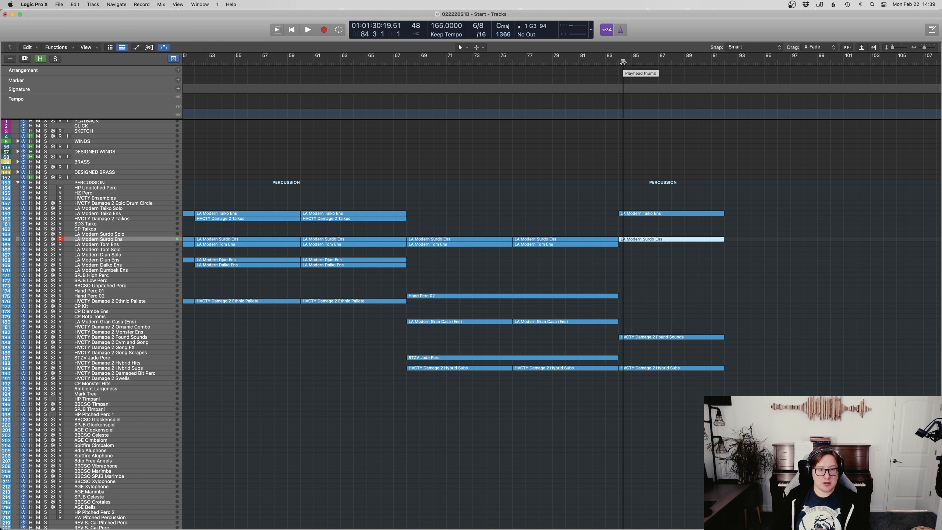
pyautogui.press('r')
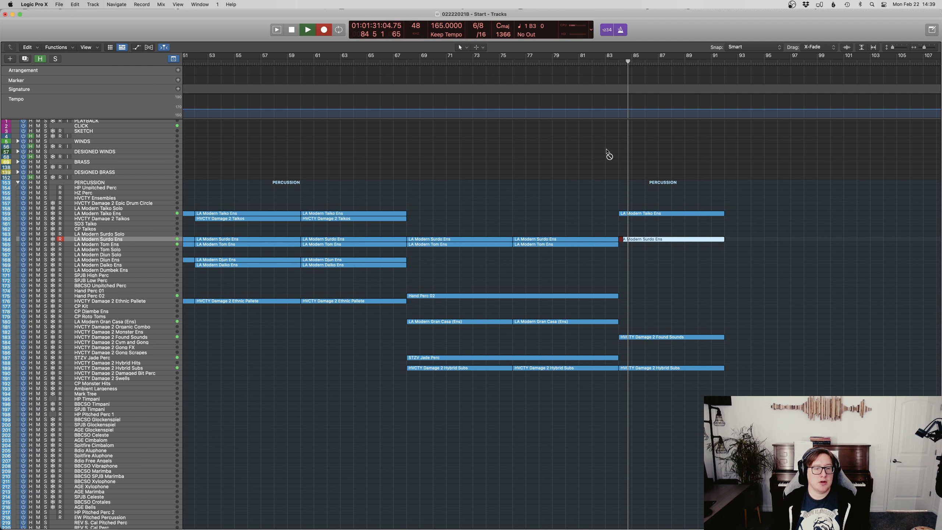
pyautogui.press('space')
# Step: Move the new Surdo Ens opening note to the start of bar 84 in the Piano Roll
pyautogui.press('e')
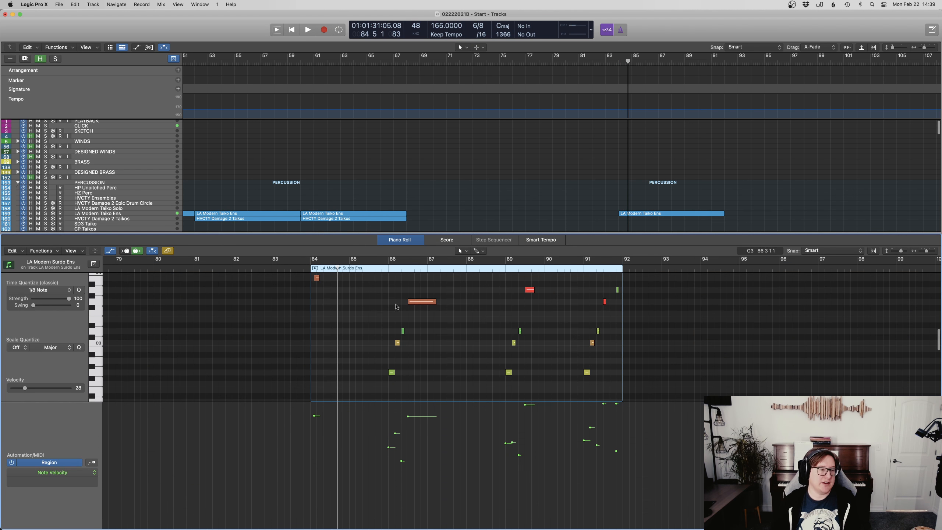
pyautogui.click(317, 278)
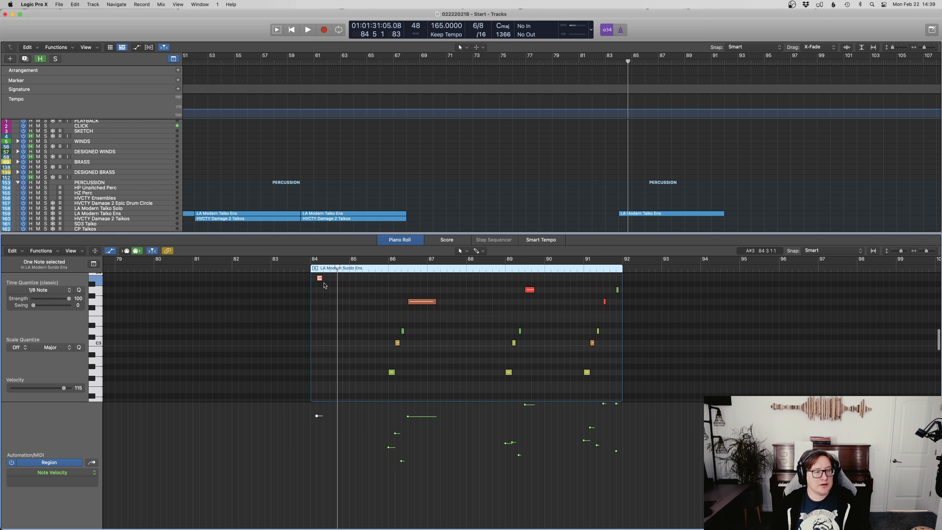
pyautogui.moveTo(320, 279); pyautogui.dragTo(314, 278)
pyautogui.click(329, 288)
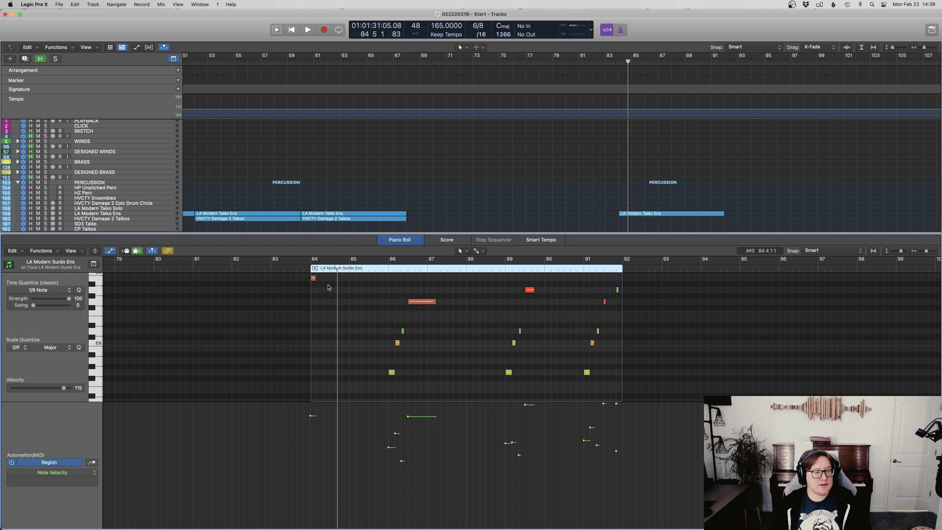
pyautogui.press('e')
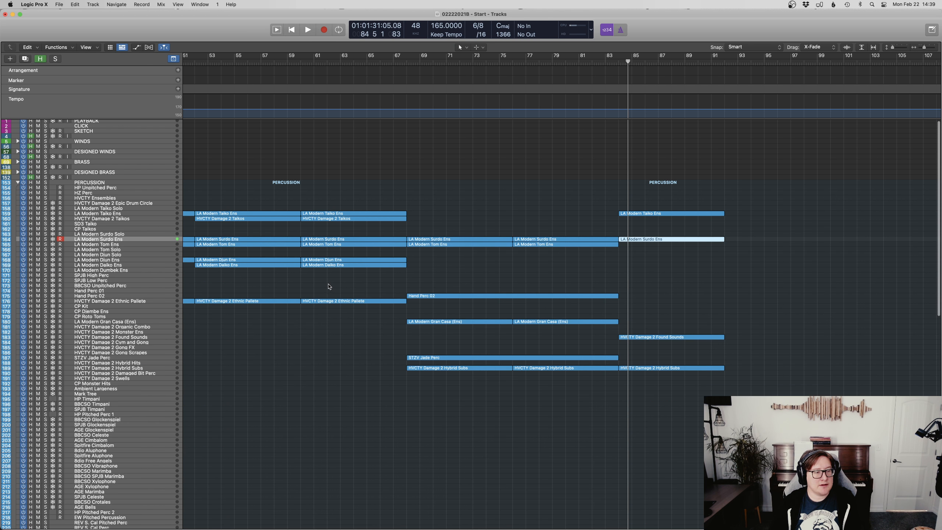
# Step: Play the new percussion section from bar 83 through to bar 92
pyautogui.click(602, 62)
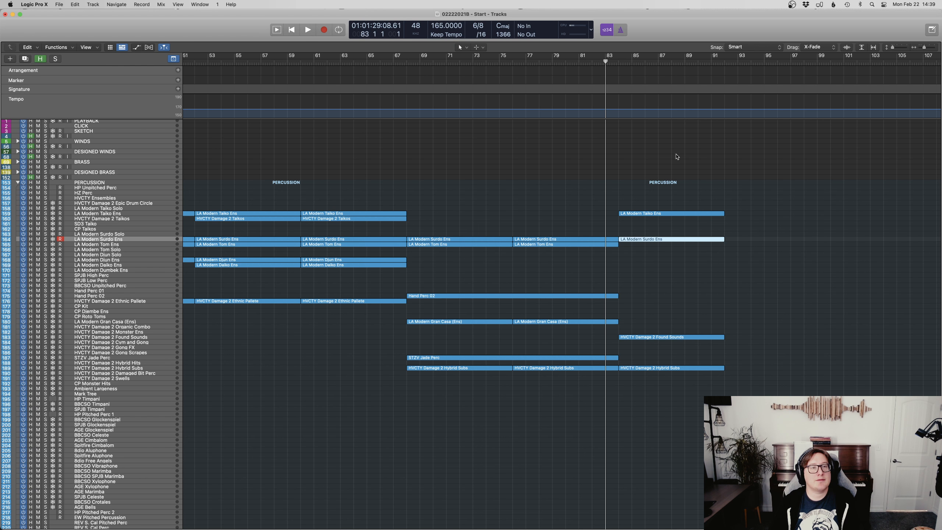
pyautogui.click(689, 269)
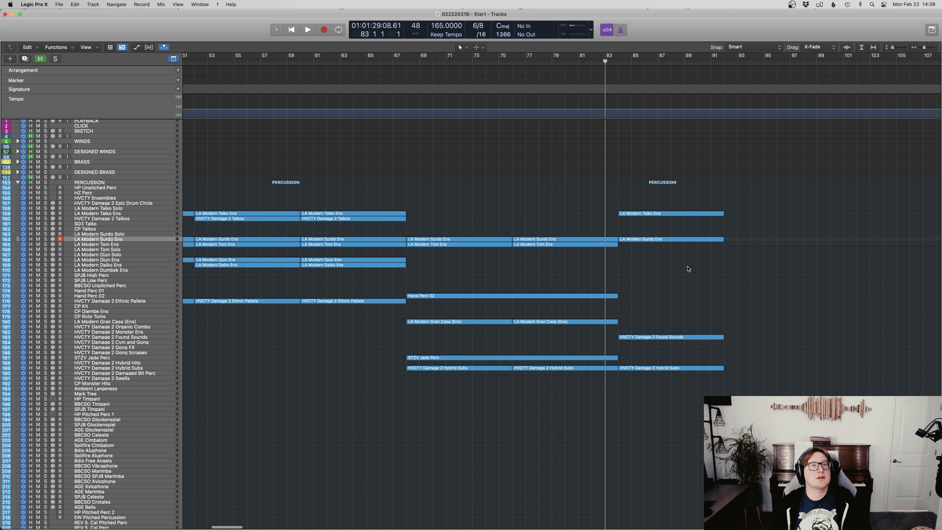
pyautogui.press('space')
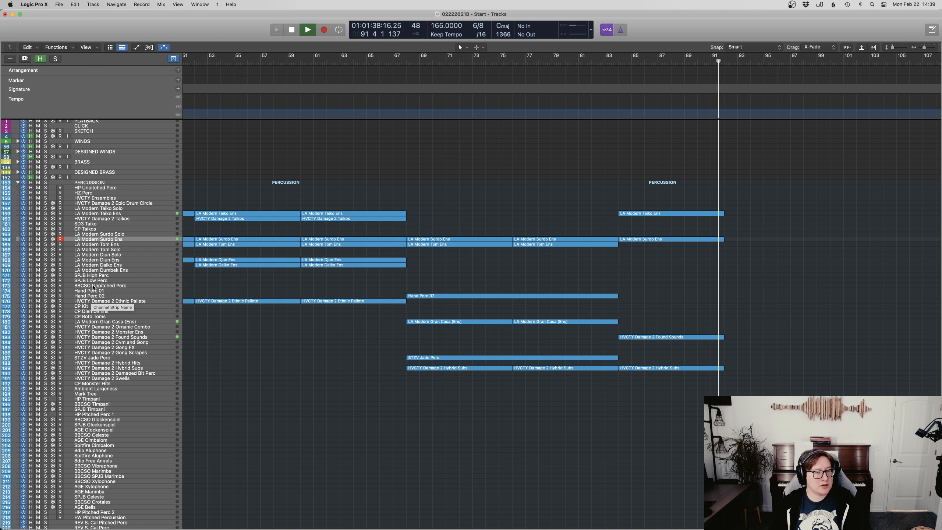
pyautogui.press('space')
# Step: Compare the earlier percussion sections with the new one, and play the arrangement from about bar 82 into bar 90
pyautogui.hscroll(3, 703, 337)
pyautogui.hscroll(-15, 704, 337)
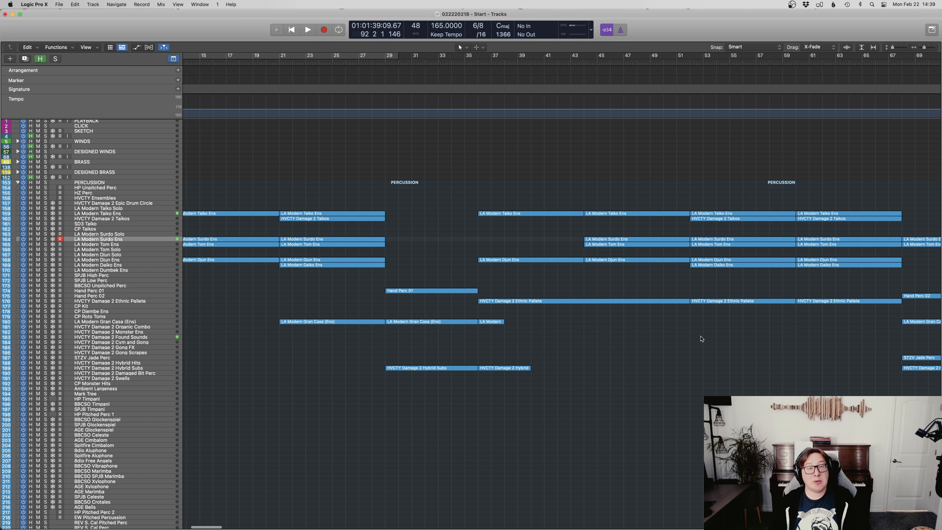
pyautogui.hscroll(15, 698, 341)
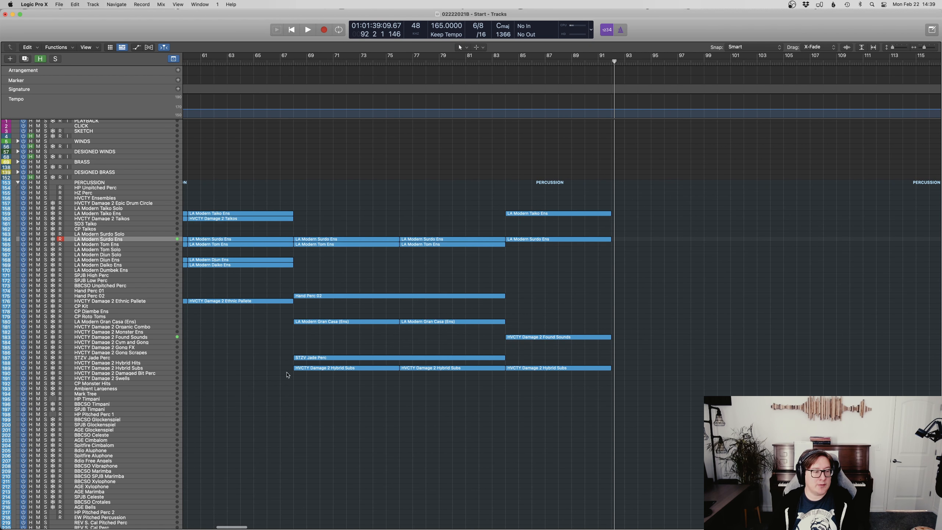
pyautogui.click(482, 63)
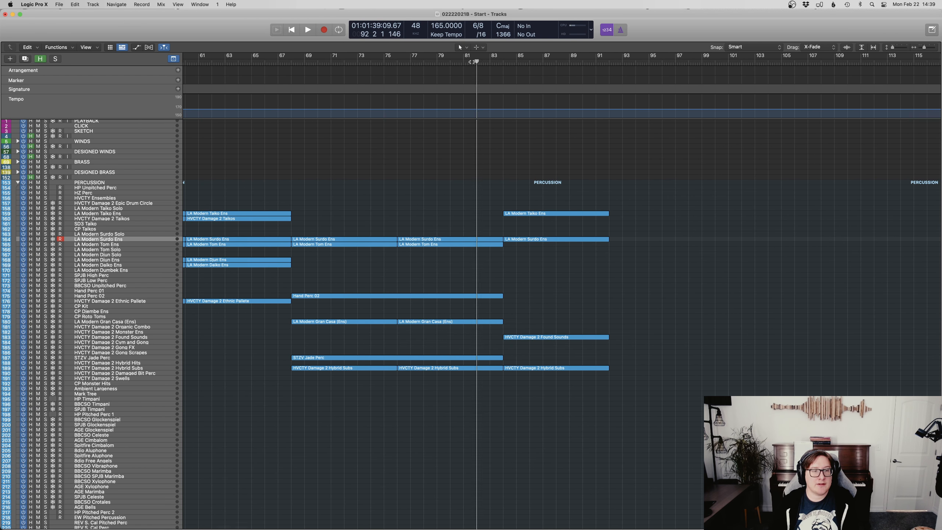
pyautogui.press('space')
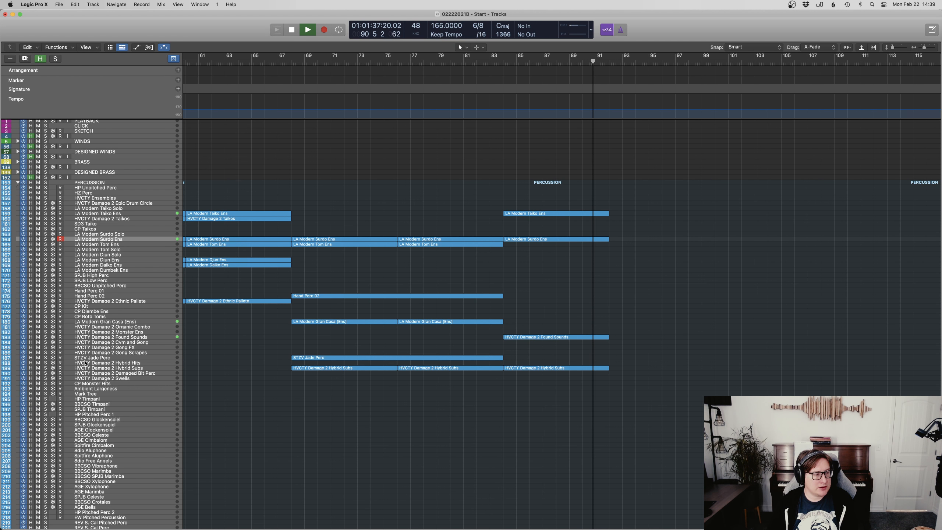
pyautogui.press('space')
# Step: Record a part on the STZV Jade Perc track from bar 84 to bar 92 and check its notes in the Piano Roll
pyautogui.click(482, 358)
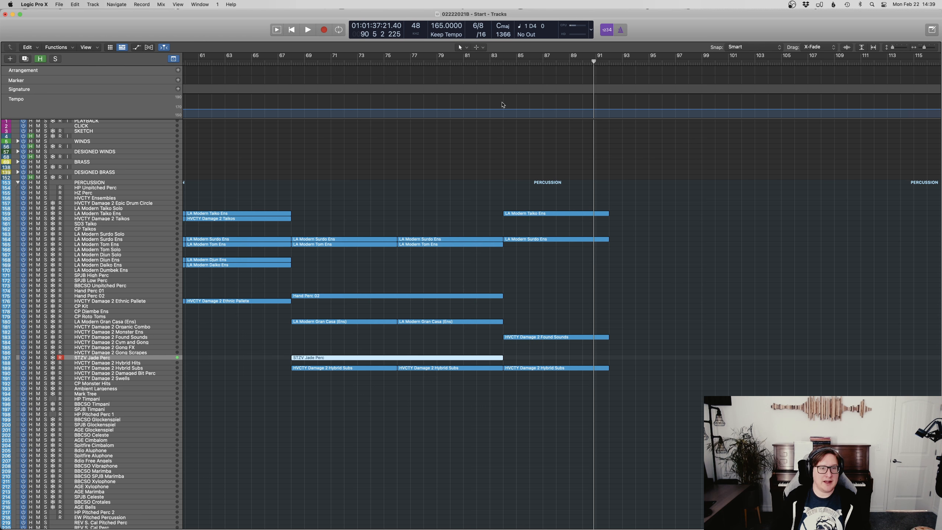
pyautogui.click(506, 63)
pyautogui.press('space')
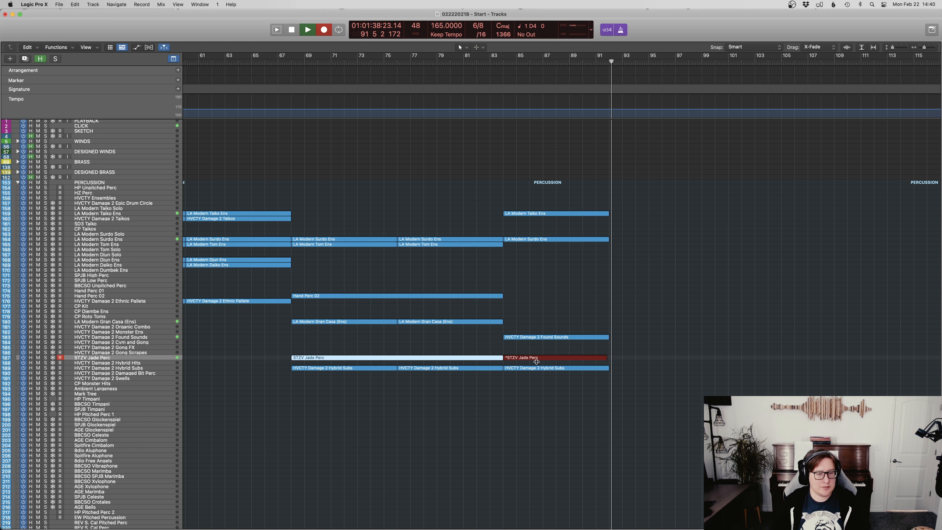
pyautogui.press('space')
pyautogui.press('e')
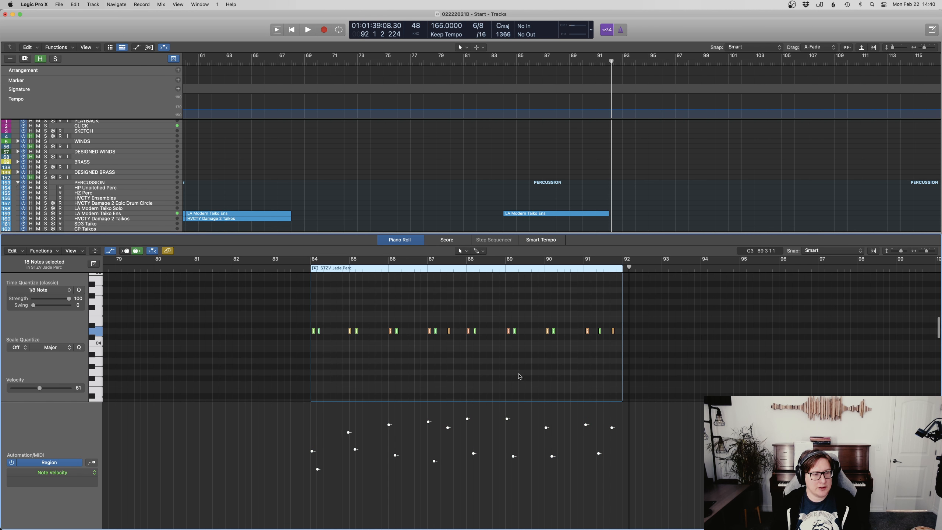
pyautogui.press('e')
# Step: Close the Piano Roll, select the LA Modern Tom Ens track and place the playhead at bar 84
pyautogui.click(485, 245)
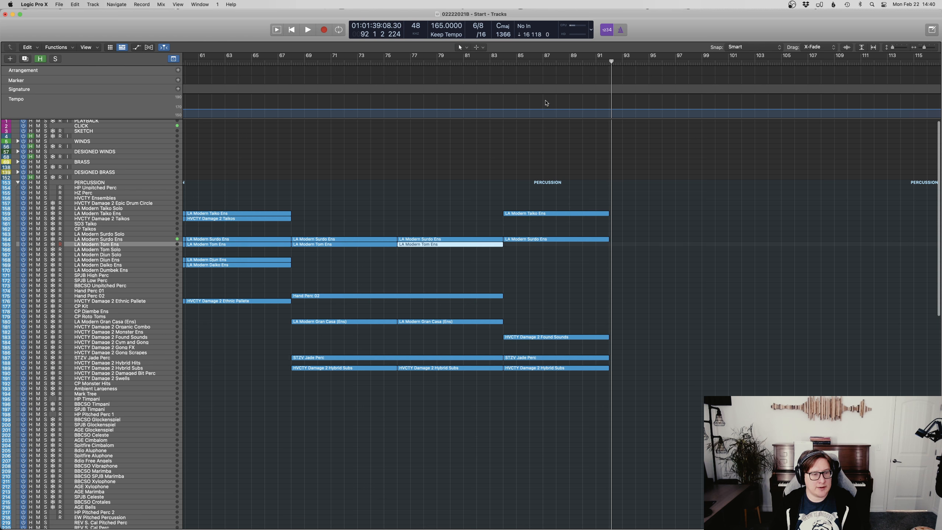
pyautogui.click(508, 65)
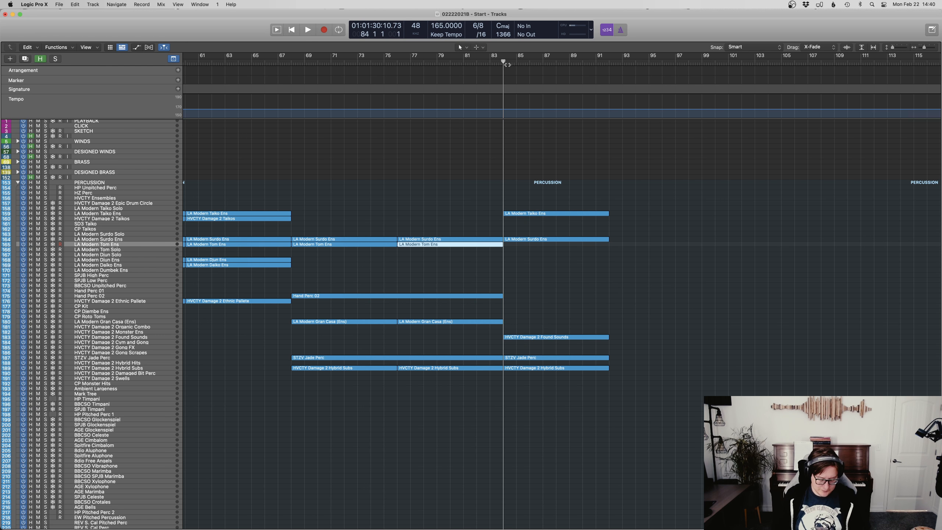
pyautogui.press('r')
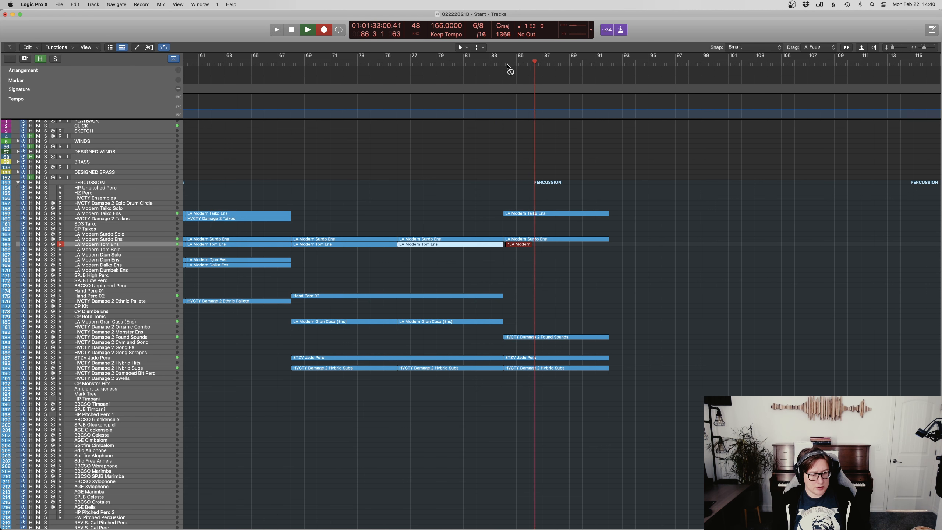
pyautogui.press('space')
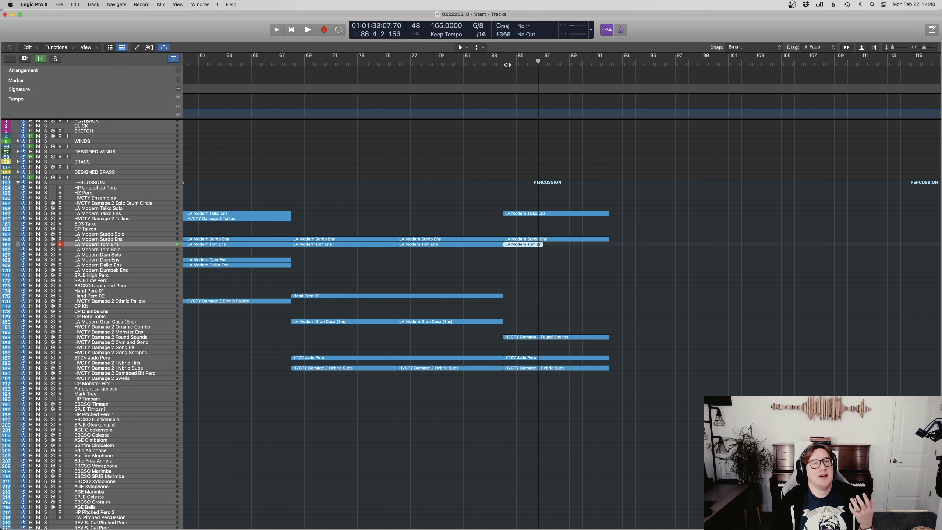
pyautogui.press('Delete')
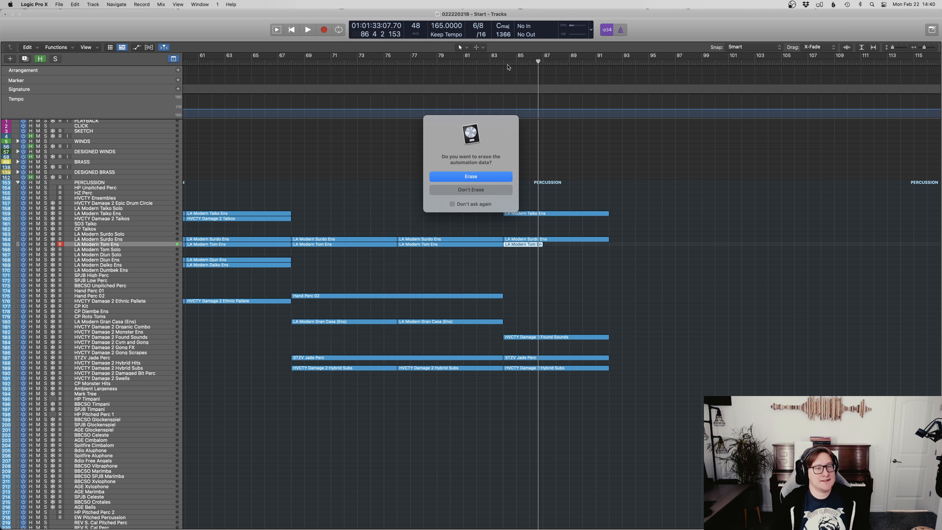
pyautogui.click(487, 176)
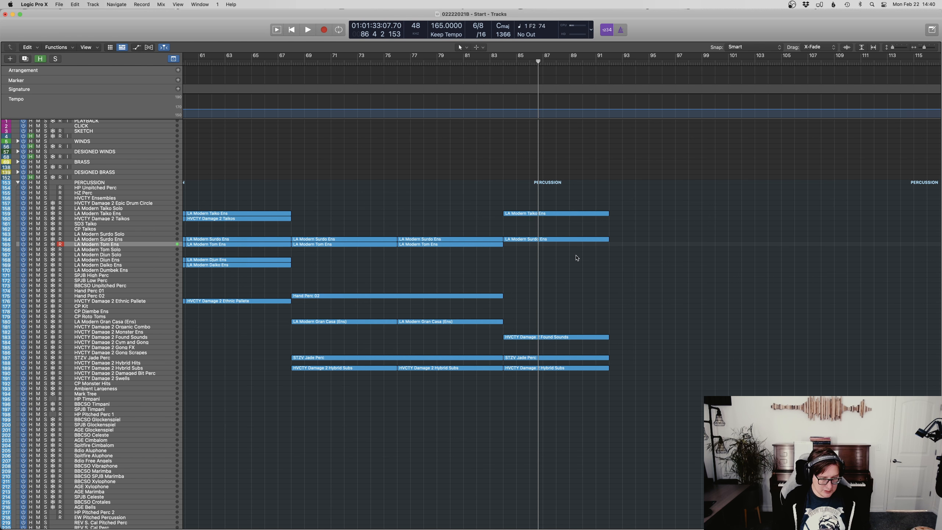
# Step: Record a part on the LA Modern Tom Ens track from bar 84 to bar 92 and open it in the Piano Roll
pyautogui.click(506, 63)
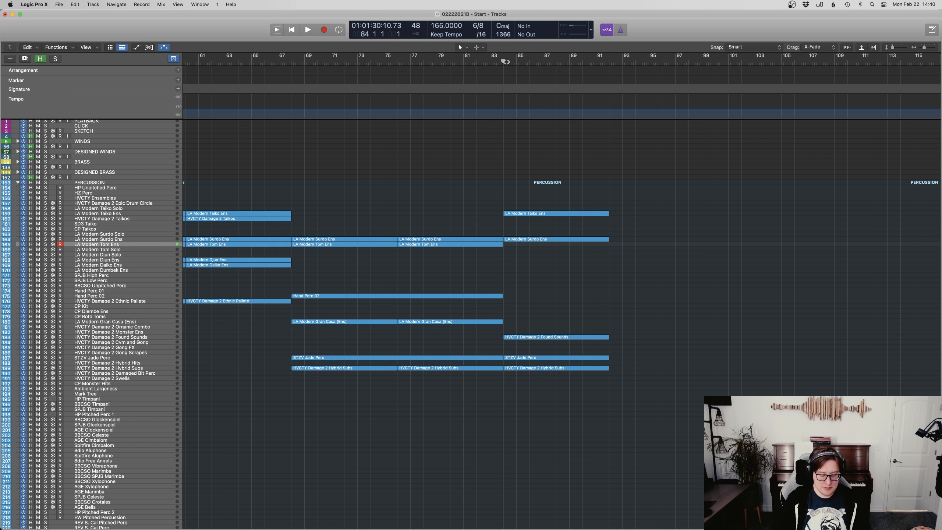
pyautogui.press('space')
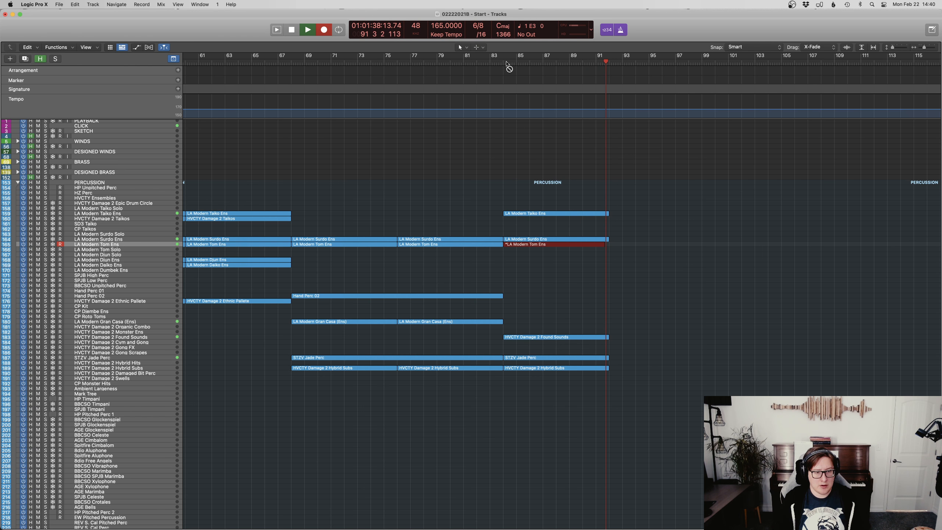
pyautogui.press('space')
pyautogui.press('p')
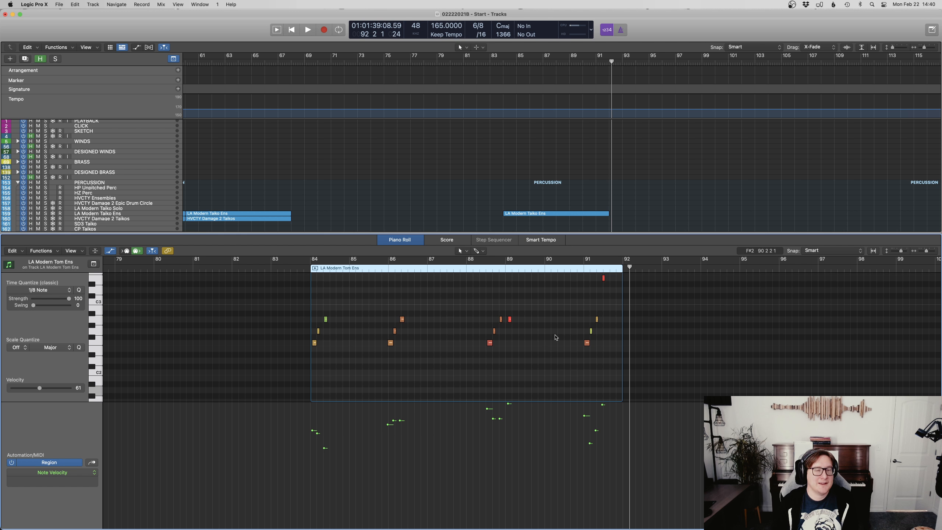
# Step: Quantize the Tom Ens notes to 1/8 notes and raise the note at bar 89 to C3
pyautogui.scroll(2, 532, 339)
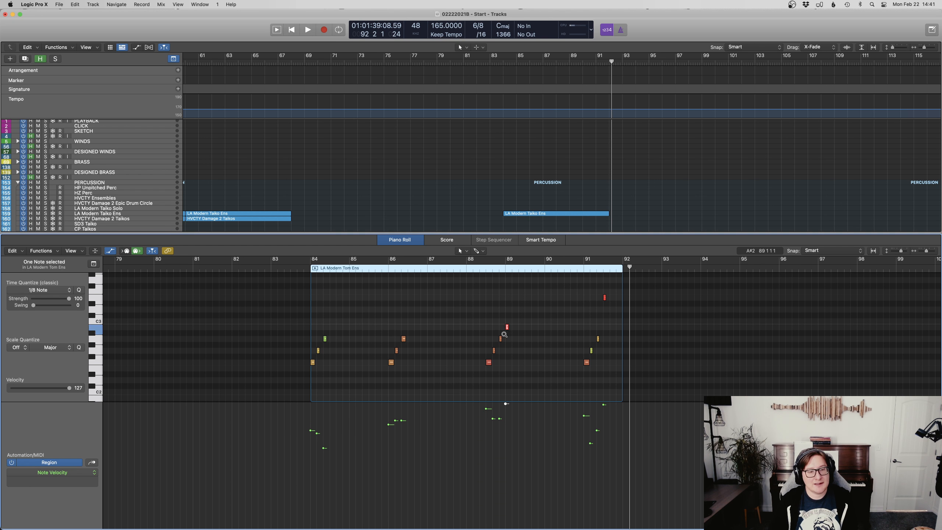
pyautogui.press(',')
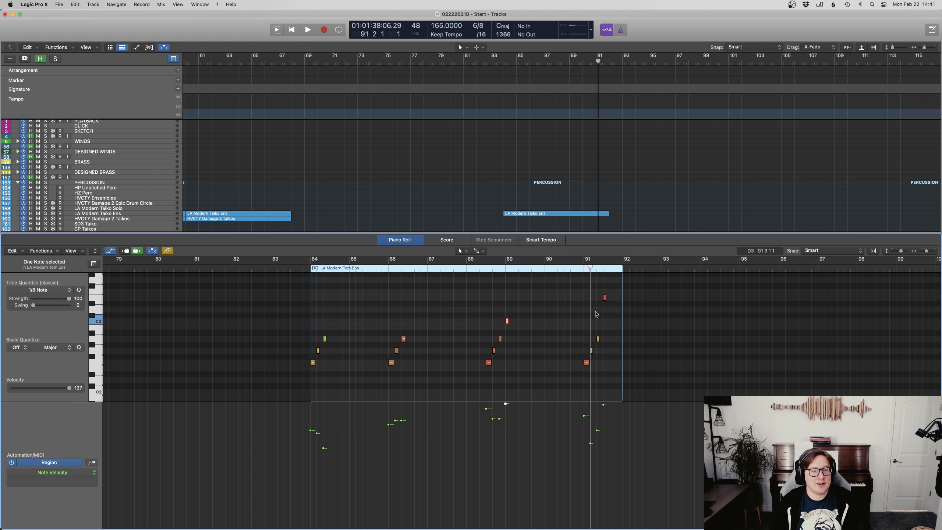
# Step: Play the edited Tom Ens part from about bar 83 into bar 91, and close the Piano Roll
pyautogui.click(291, 271)
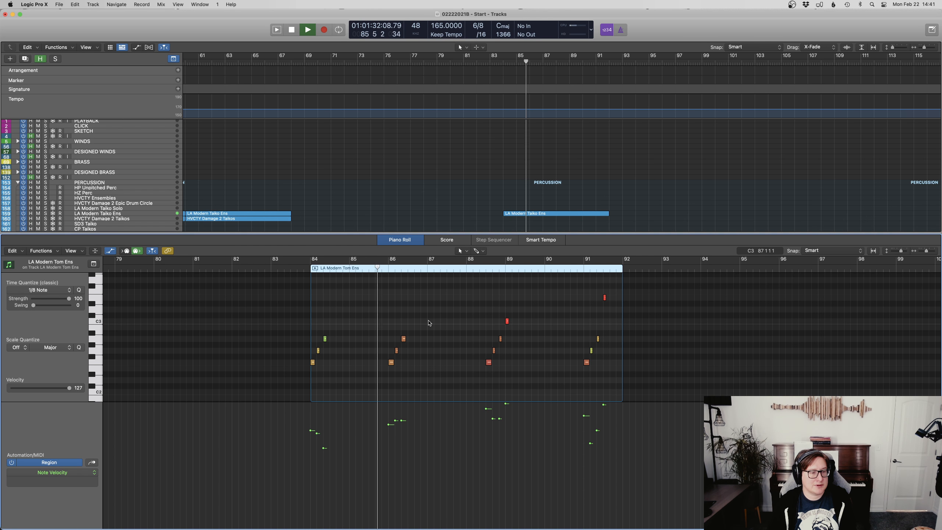
pyautogui.click(445, 324)
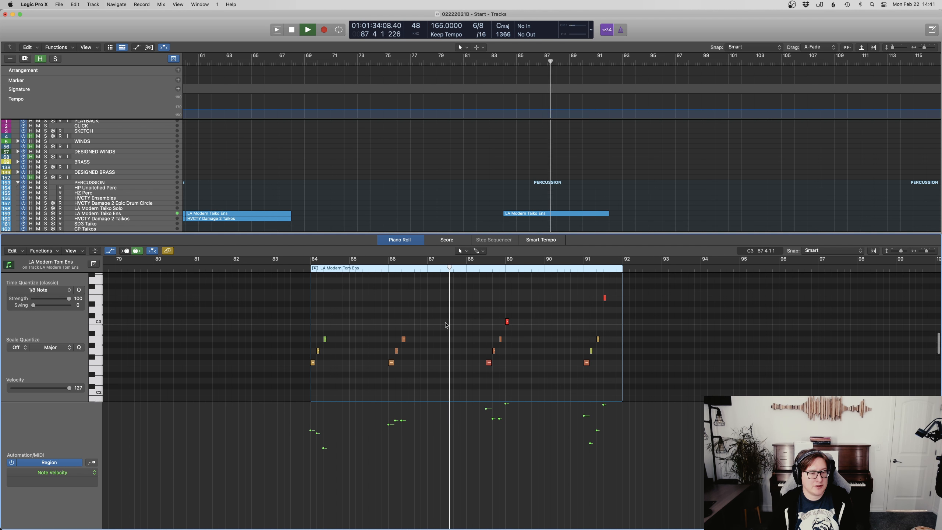
pyautogui.scroll(3, 445, 325)
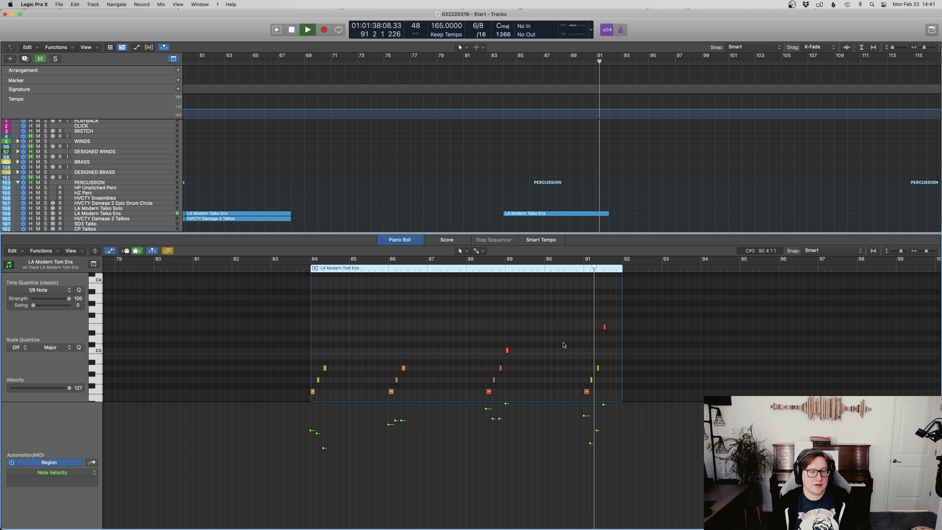
pyautogui.press('space')
pyautogui.press('p')
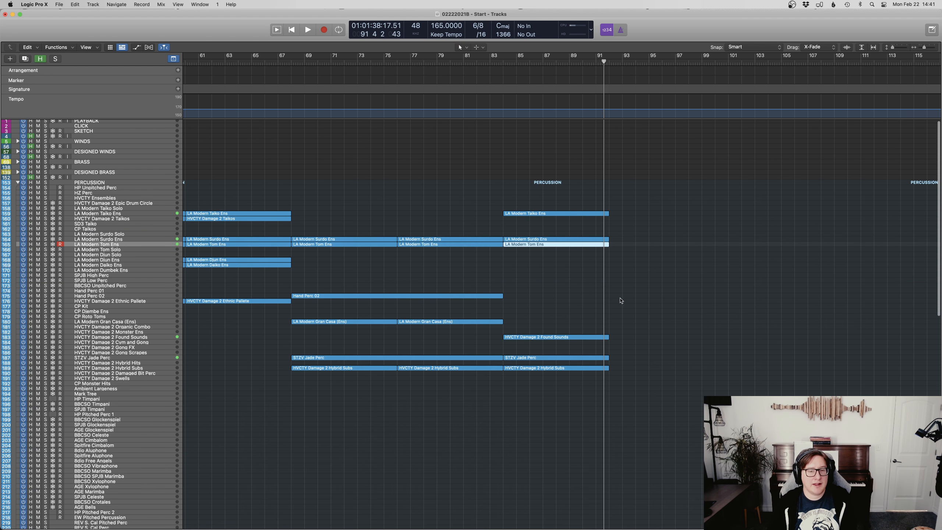
# Step: Solo the LA Modern Surdo Ens and Tom Ens parts and play them together from bar 84 to bar 92
pyautogui.keyDown('shift'); pyautogui.click(548, 237); pyautogui.keyUp('shift')
pyautogui.hotkey('ctrl', 's')
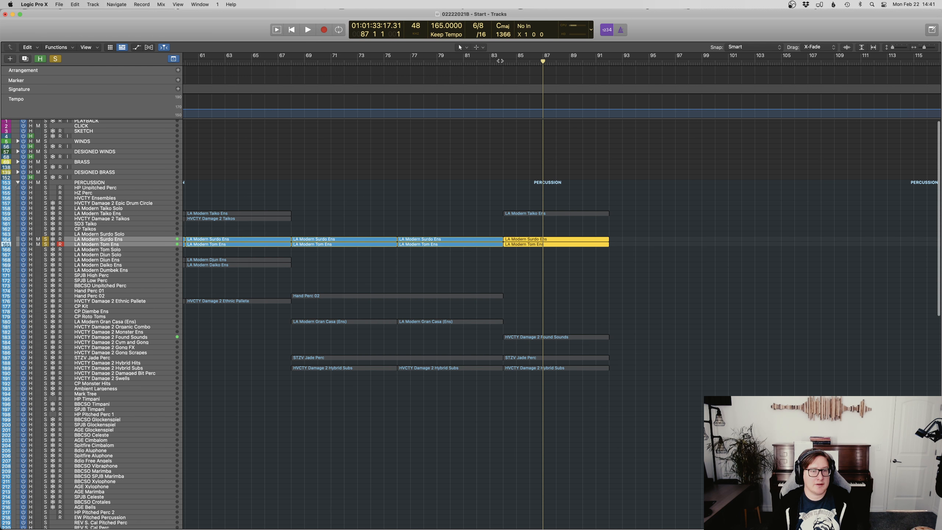
pyautogui.doubleClick(500, 61)
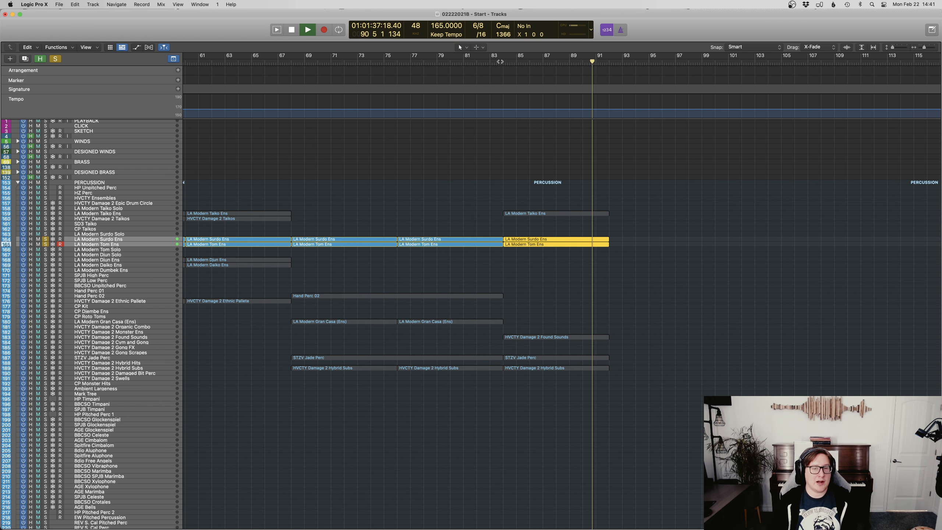
pyautogui.press('space')
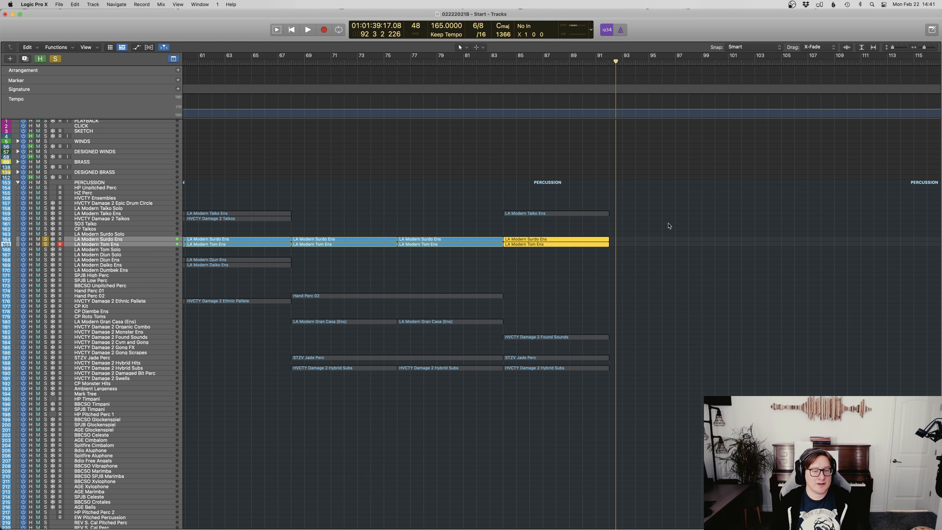
# Step: Turn off solo and play the full percussion from bar 83 to bar 92 while reviewing the earlier sections
pyautogui.press('Up')
pyautogui.press('space')
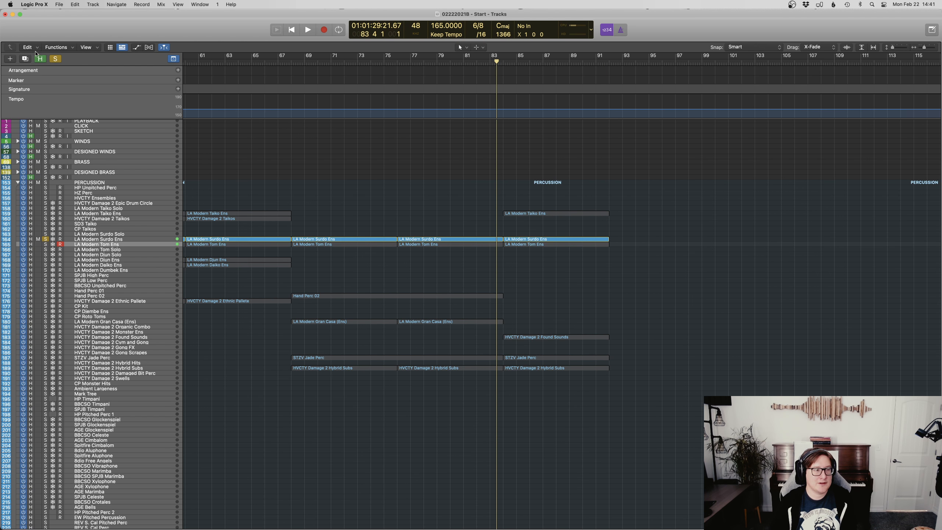
pyautogui.click(54, 58)
pyautogui.press('super+a')
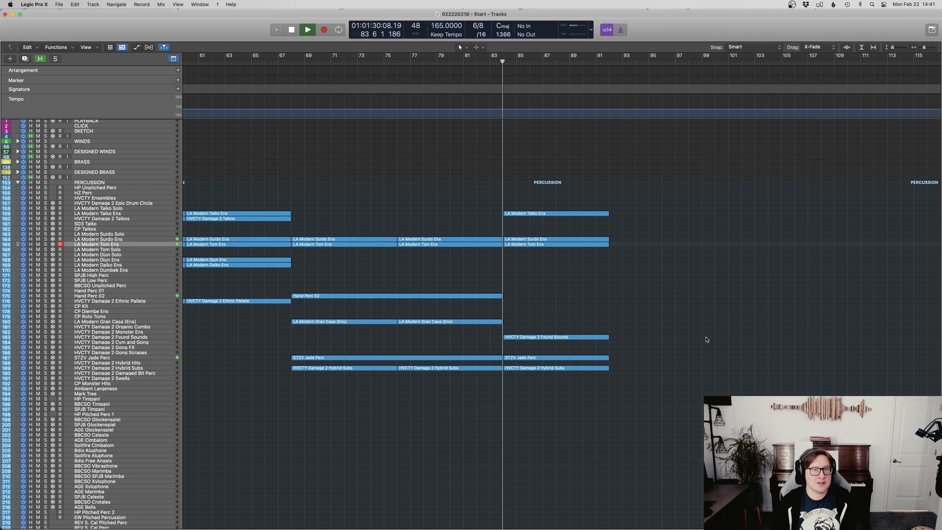
pyautogui.hscroll(-15, 706, 340)
pyautogui.hscroll(13, 706, 340)
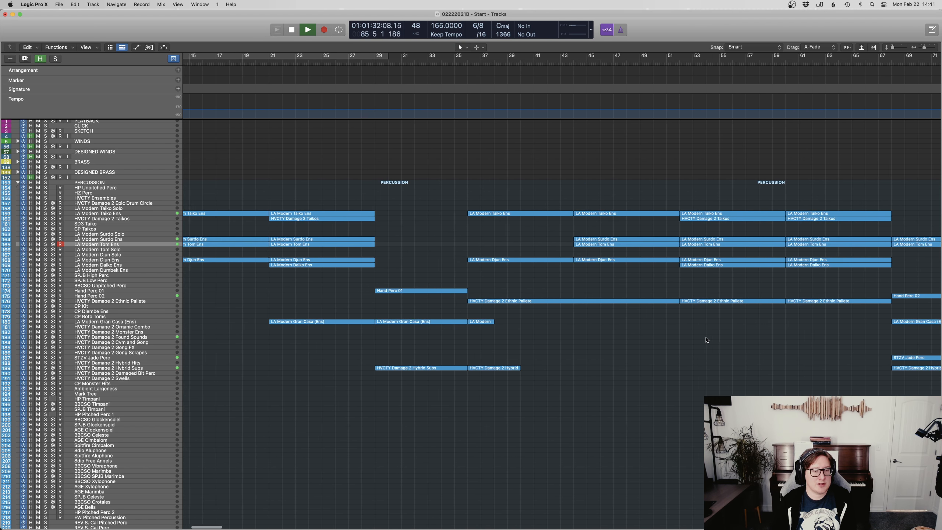
pyautogui.hscroll(3, 706, 340)
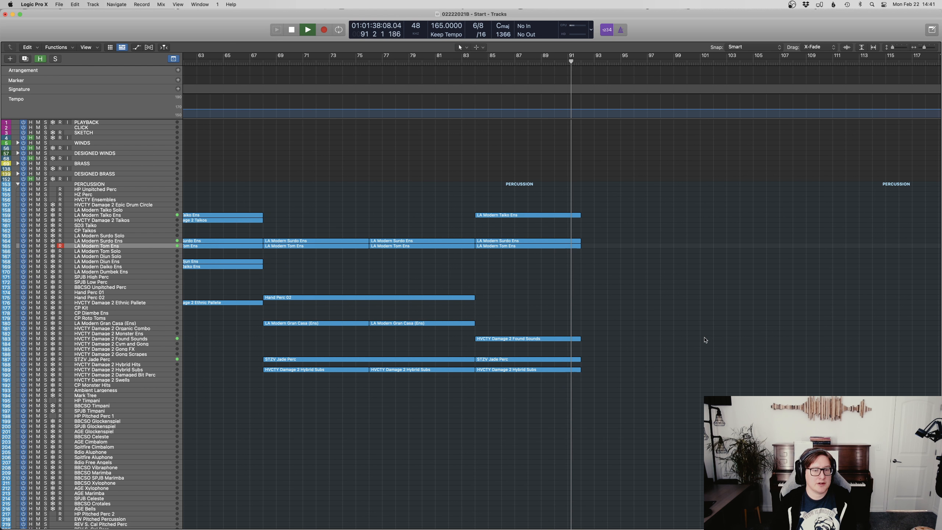
pyautogui.press('space')
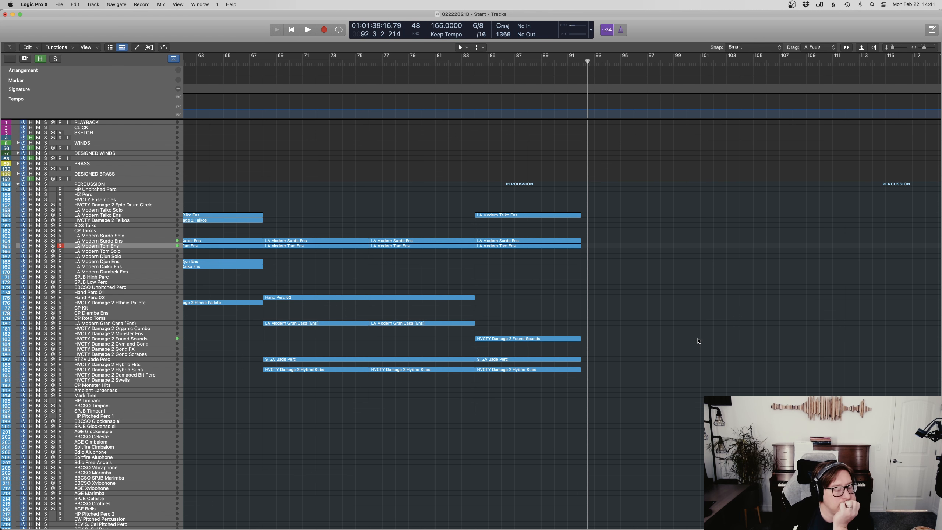
# Step: Show the whole percussion arrangement in the timeline and play it from about bar 4 through to bar 92
pyautogui.hscroll(-20, 699, 341)
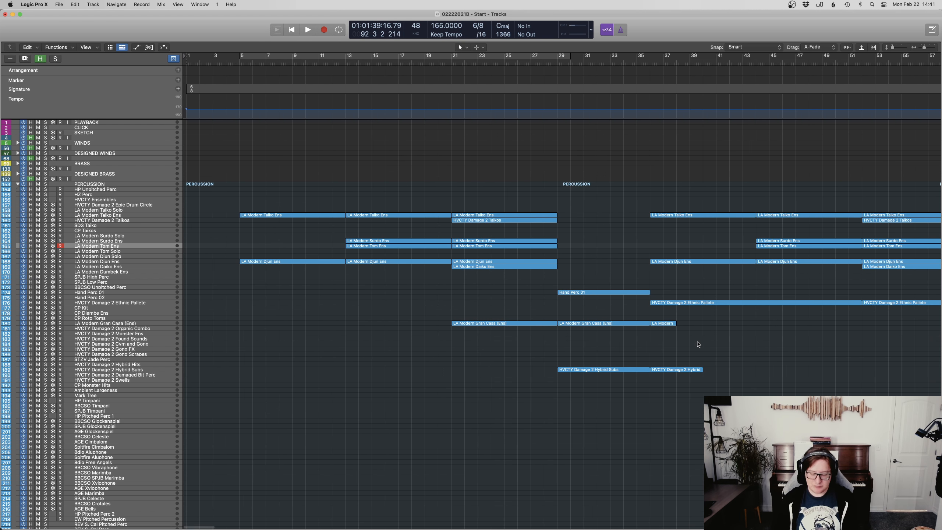
pyautogui.press('super+Left')
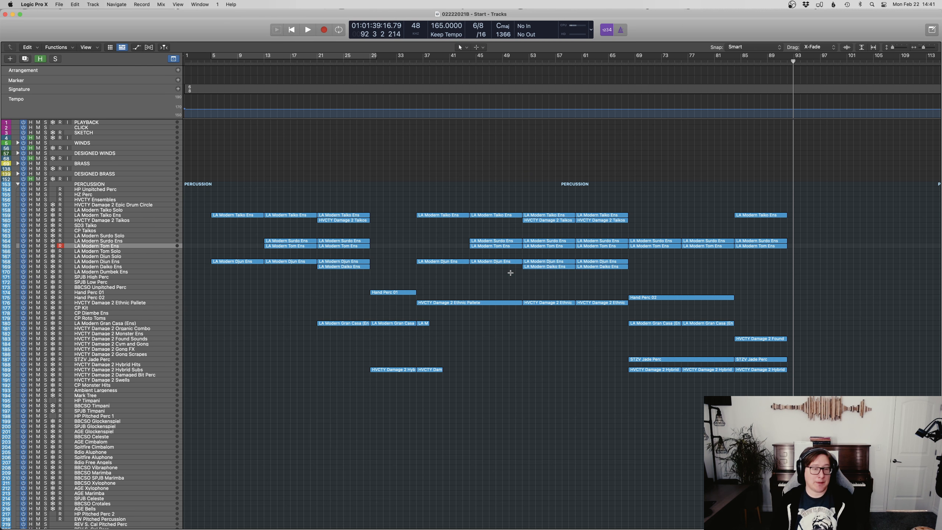
pyautogui.hscroll(-1, 510, 273)
pyautogui.click(207, 65)
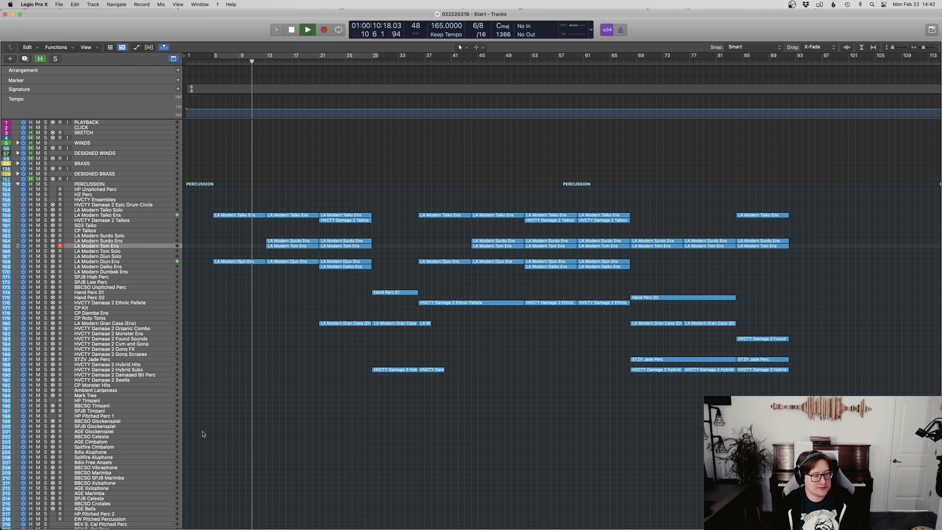
# Step: Select the Spitfire Cimbalom track and place the playhead at bar 5
pyautogui.click(90, 443)
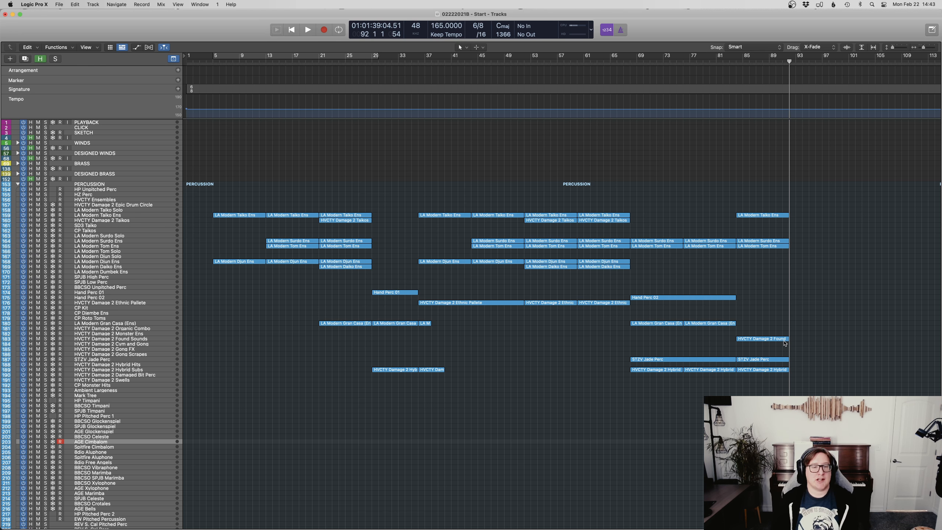
pyautogui.click(628, 63)
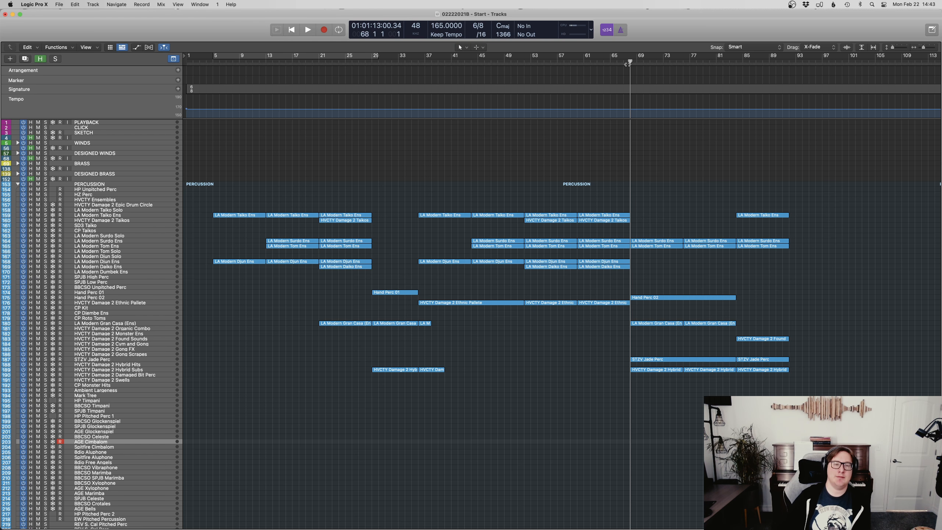
pyautogui.click(616, 64)
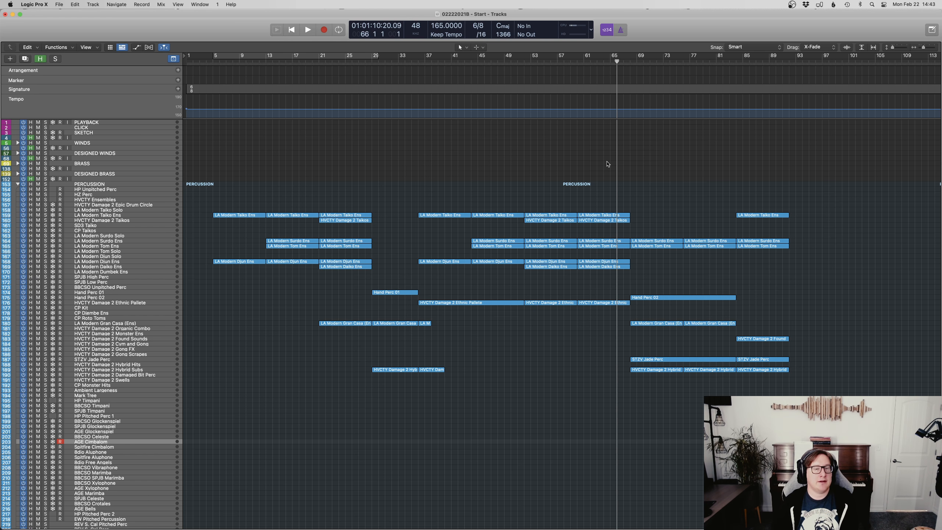
pyautogui.click(214, 62)
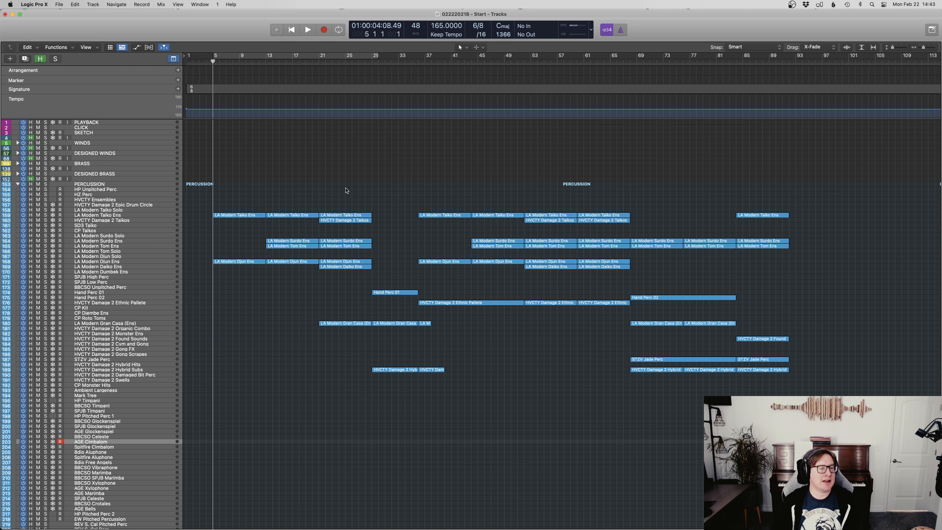
pyautogui.scroll(-3, 278, 407)
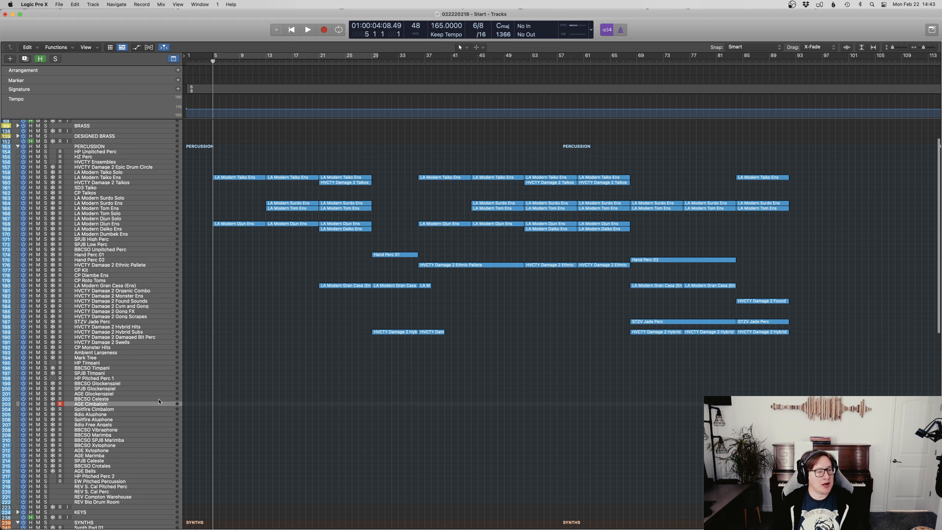
pyautogui.click(111, 409)
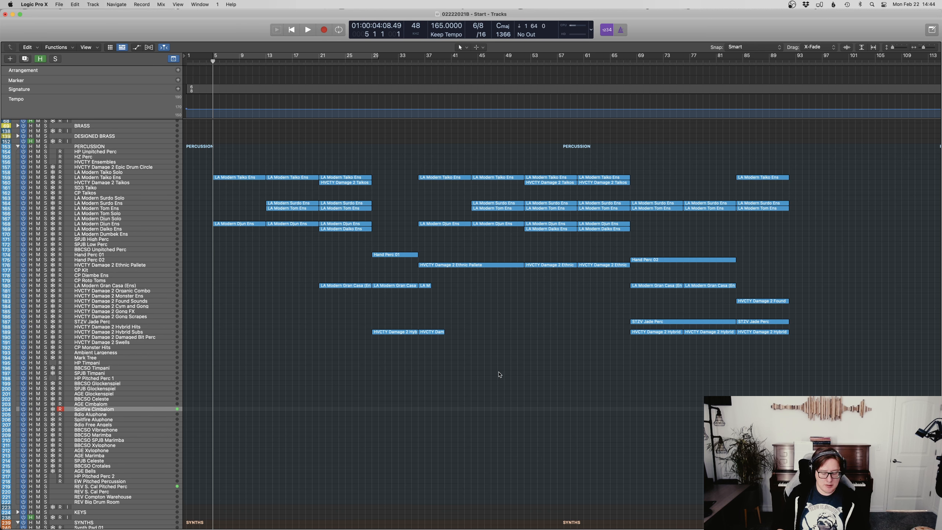
# Step: Play the percussion arrangement from bar 4 with the Spitfire Cimbalom armed to audition a part over it, stopping around bar 79
pyautogui.press('space')
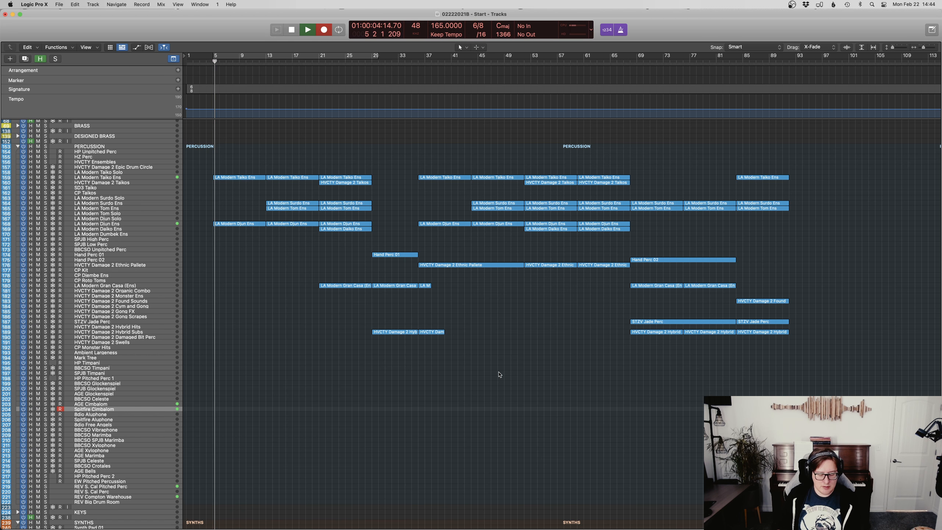
pyautogui.press('space')
pyautogui.click(206, 62)
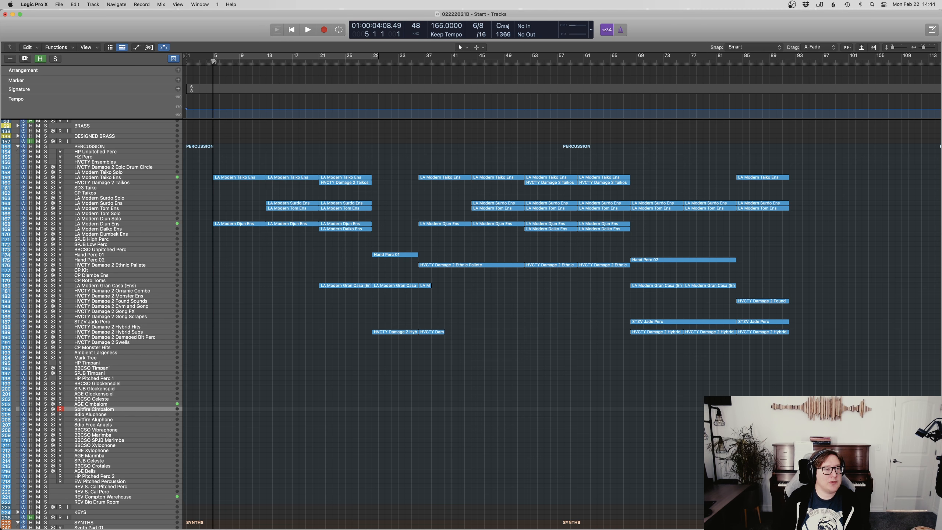
pyautogui.press('space')
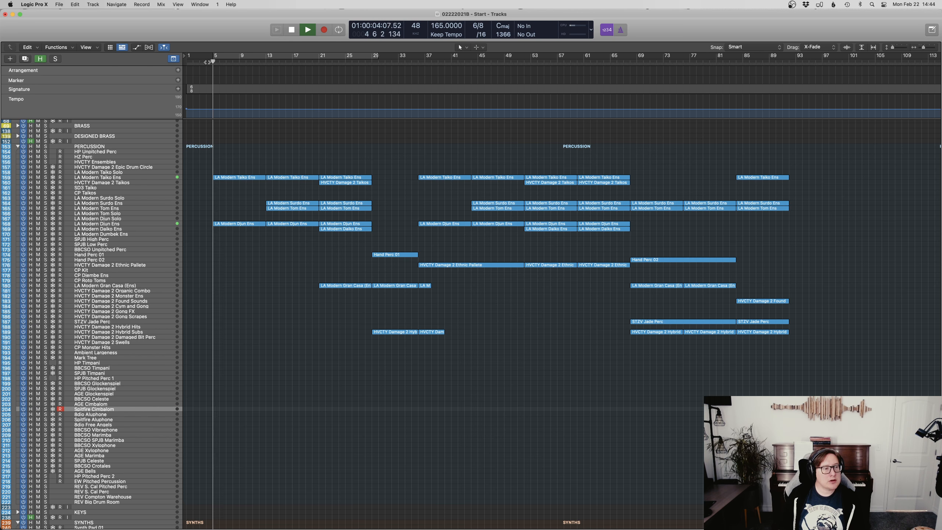
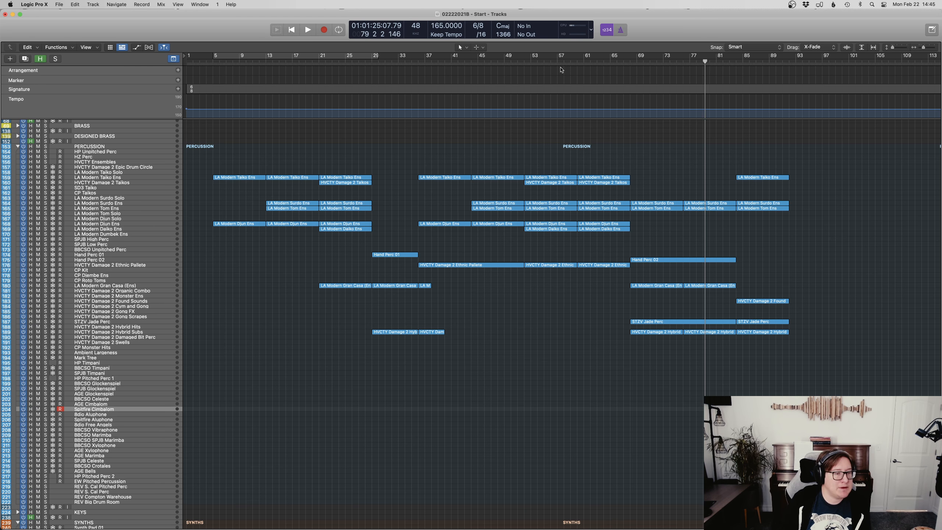
pyautogui.moveTo(426, 63); pyautogui.dragTo(245, 71)
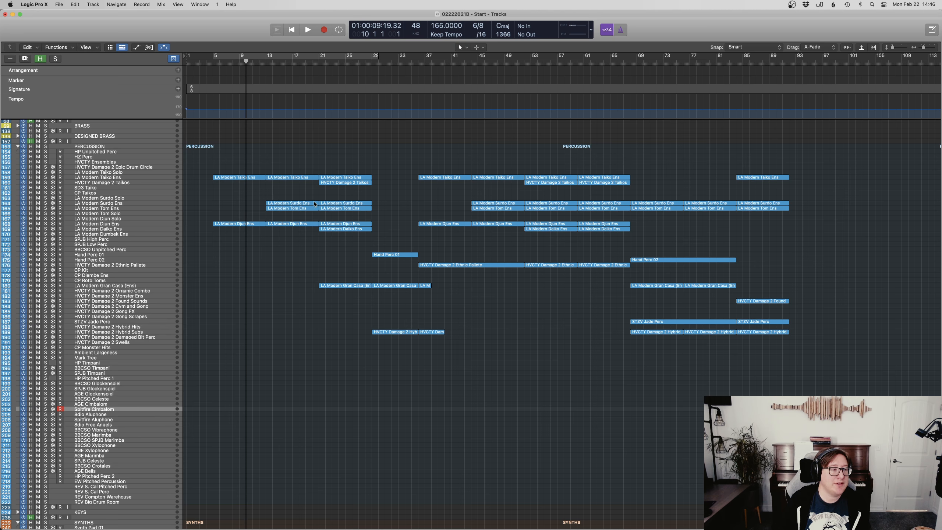
# Step: Select the Spitfire Firewood keys track and play along with the arrangement from bar 5 to about bar 38
pyautogui.scroll(2, 313, 209)
pyautogui.scroll(-10, 317, 207)
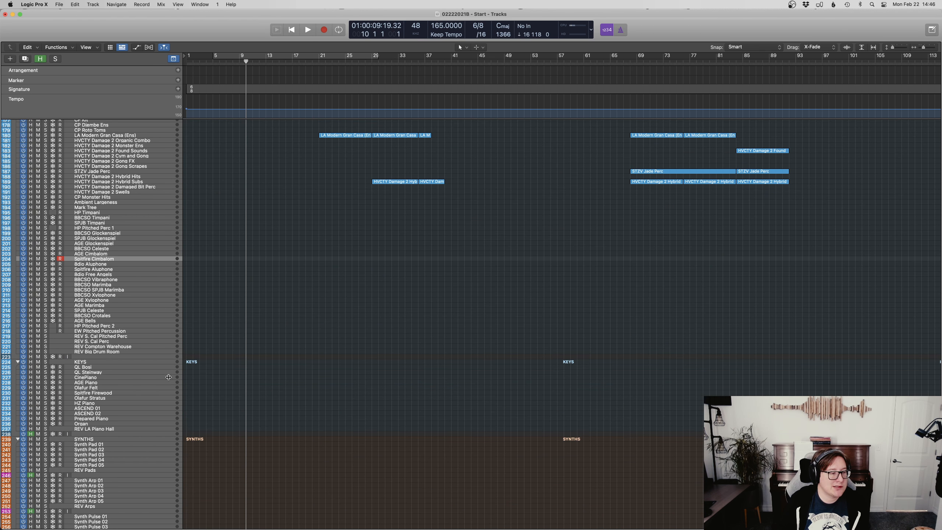
pyautogui.click(98, 394)
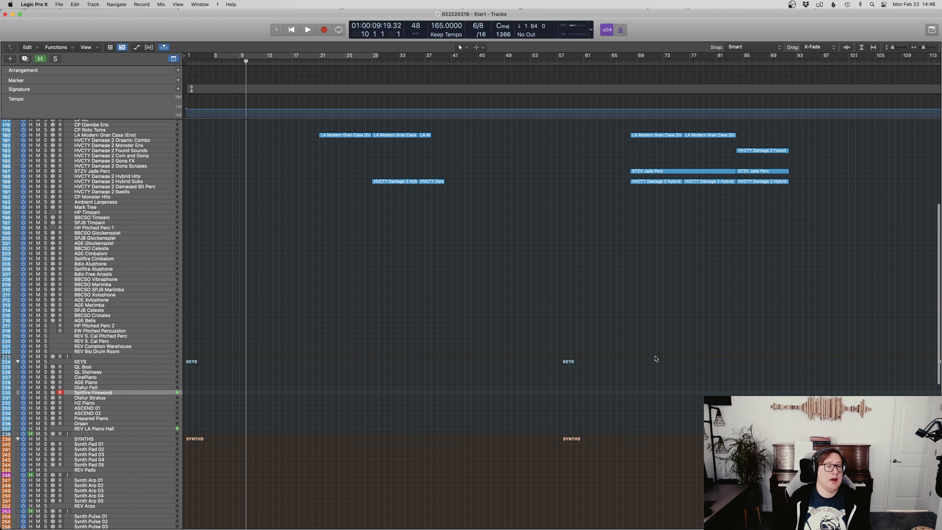
pyautogui.scroll(6, 482, 297)
pyautogui.click(213, 62)
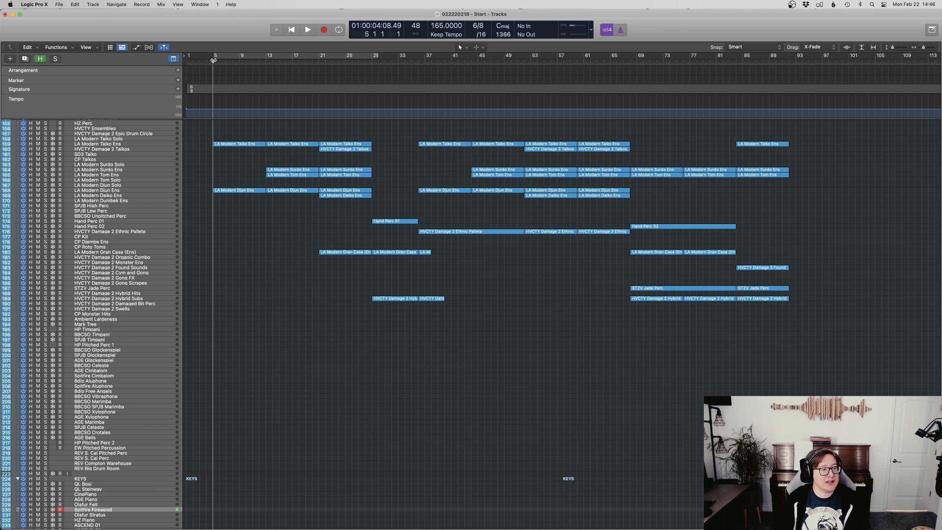
pyautogui.press('space')
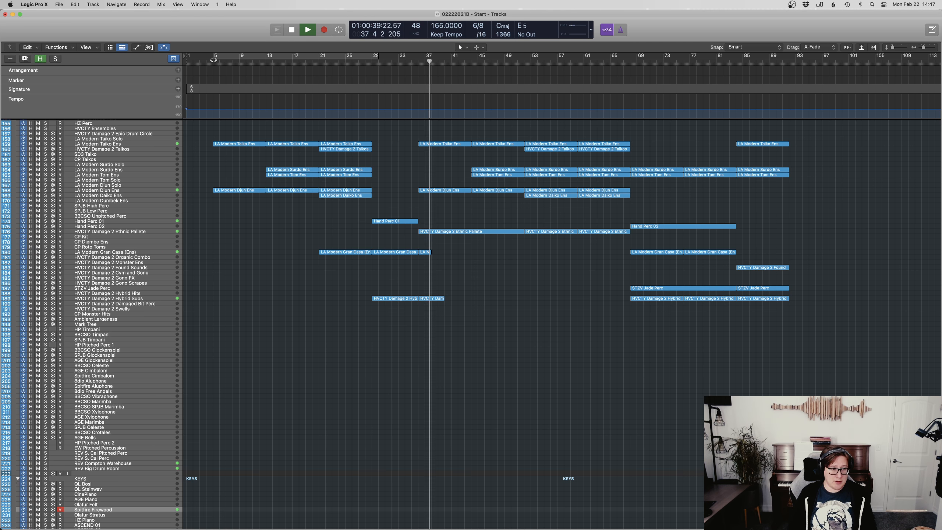
pyautogui.press('space')
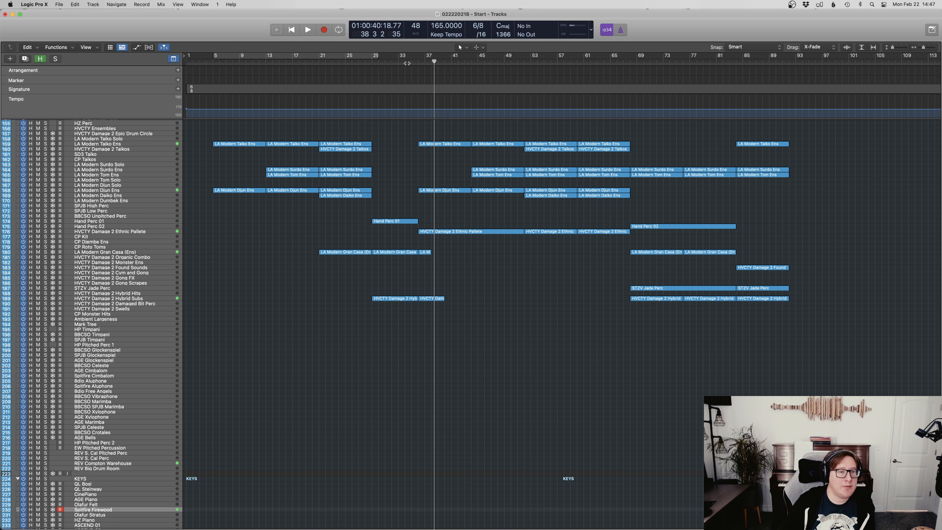
# Step: Place the playhead at bar 36, set a cycle range over bar 35 and copy the section between the locators
pyautogui.moveTo(407, 63); pyautogui.dragTo(418, 62)
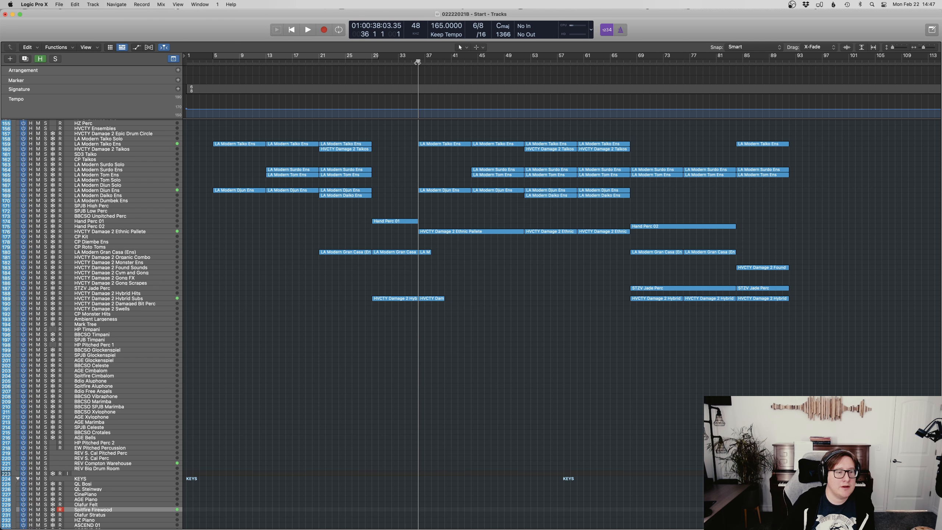
pyautogui.scroll(6, 408, 159)
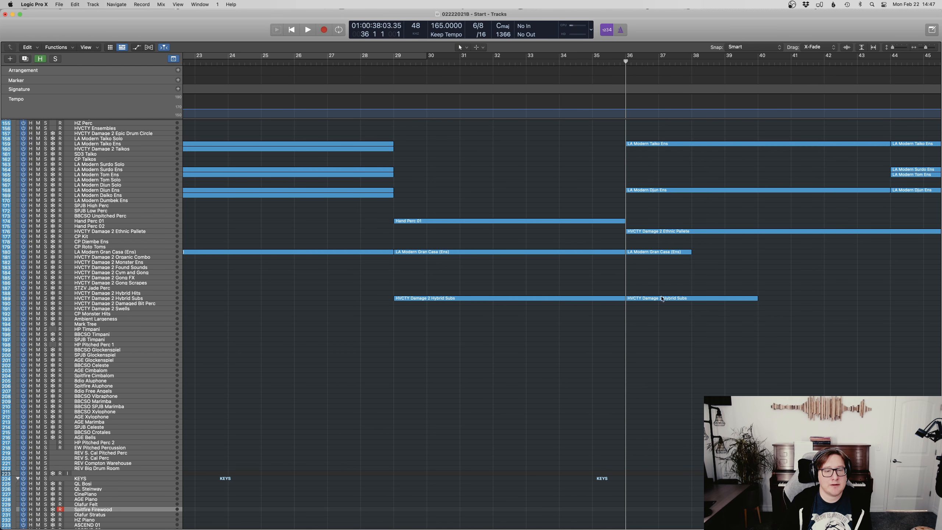
pyautogui.moveTo(607, 53); pyautogui.dragTo(593, 53)
pyautogui.click(75, 4)
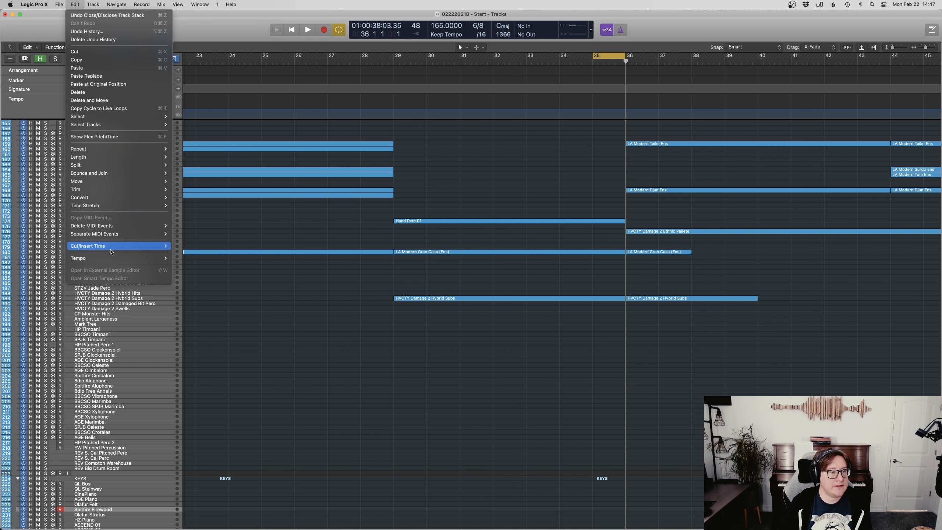
pyautogui.moveTo(119, 245)
pyautogui.click(225, 255)
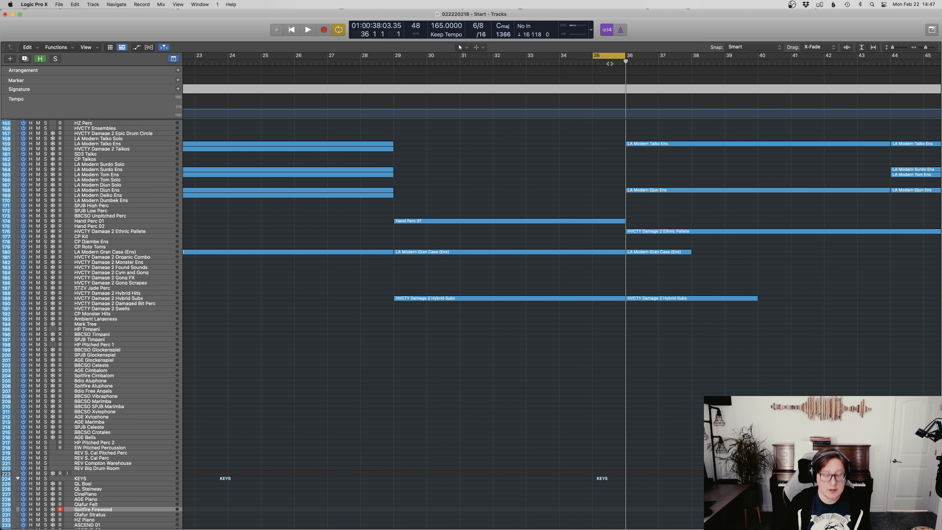
# Step: Try inserting silence at the bar 35 locators with the cycle off, and undo the insertion
pyautogui.moveTo(626, 62)
pyautogui.mouseDown()
pyautogui.moveTo(610, 62)
pyautogui.moveTo(625, 61)
pyautogui.mouseUp()
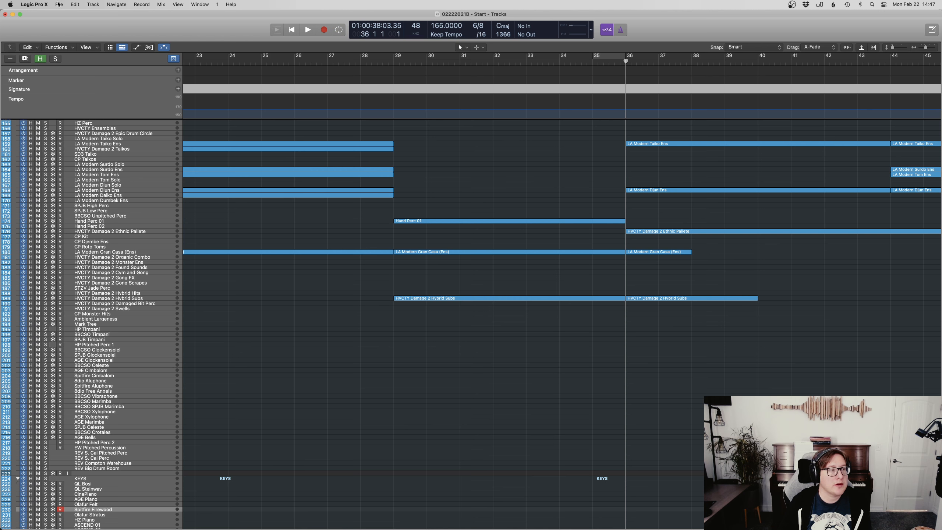
pyautogui.click(75, 5)
pyautogui.moveTo(119, 245)
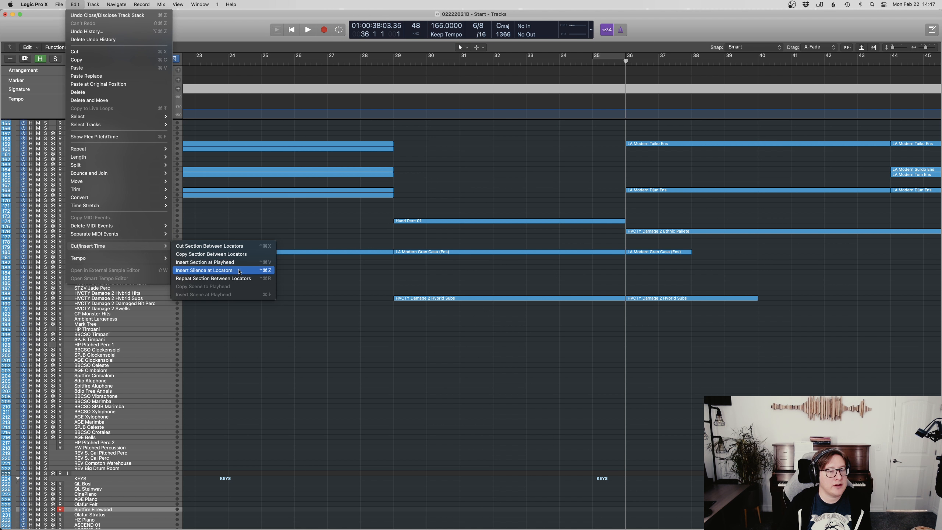
pyautogui.click(235, 270)
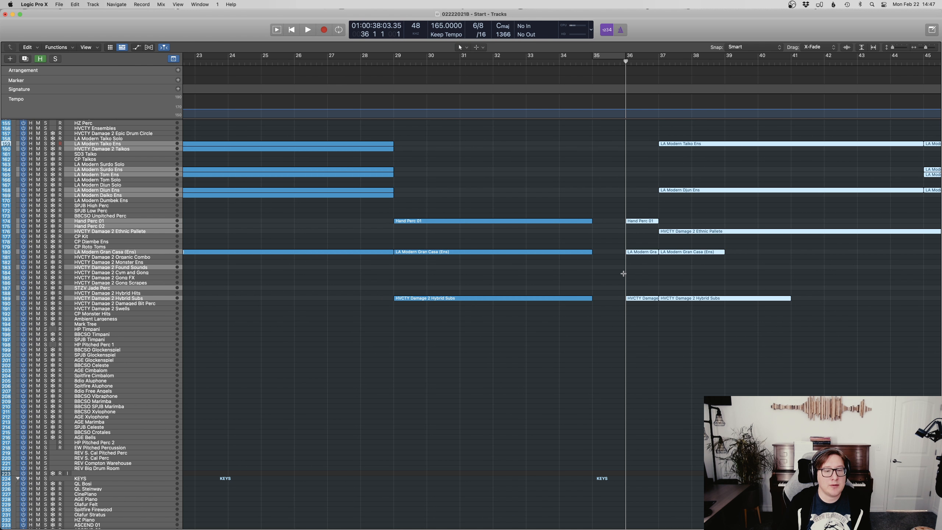
pyautogui.press('super+z')
pyautogui.press('super+z')
pyautogui.press('super+z')
pyautogui.press('super+z')
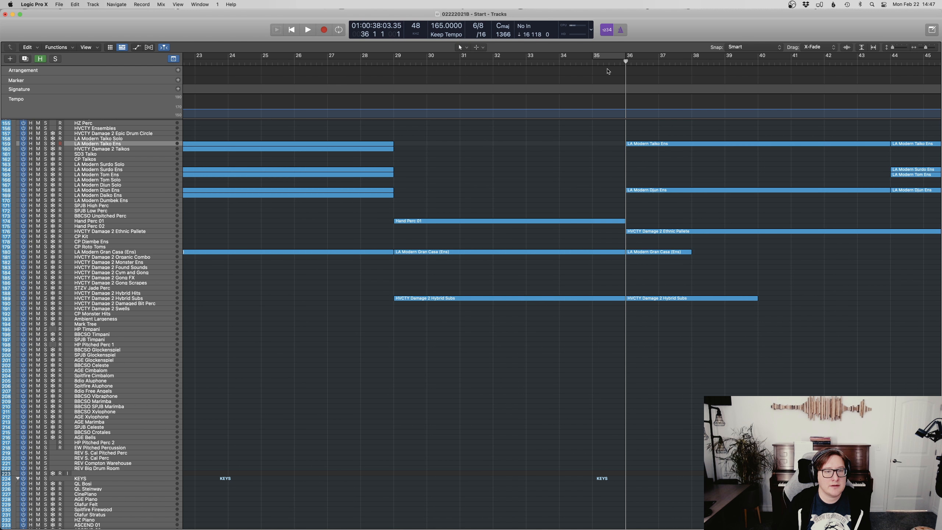
# Step: Copy the bar 35 section between the locators again, insert it at bar 36, and play across the edit from bar 35
pyautogui.click(607, 58)
pyautogui.click(76, 4)
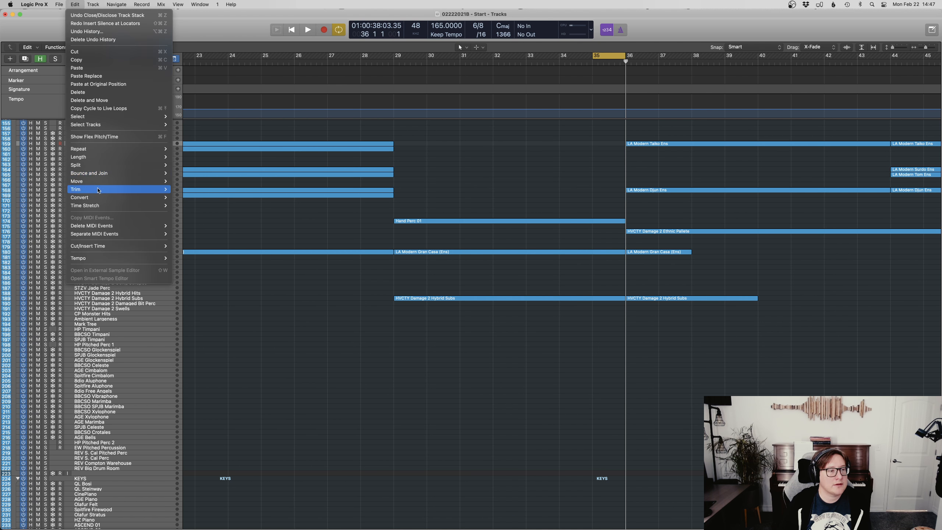
pyautogui.moveTo(113, 248)
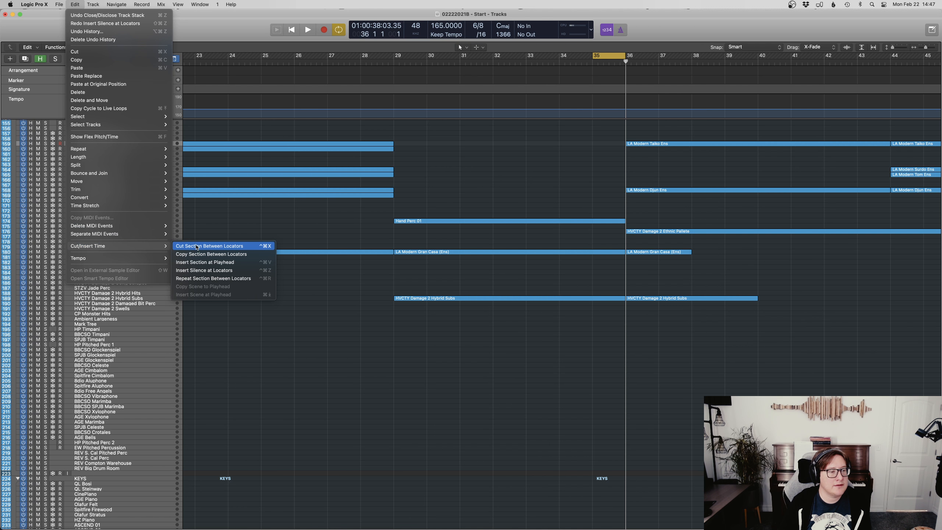
pyautogui.click(202, 256)
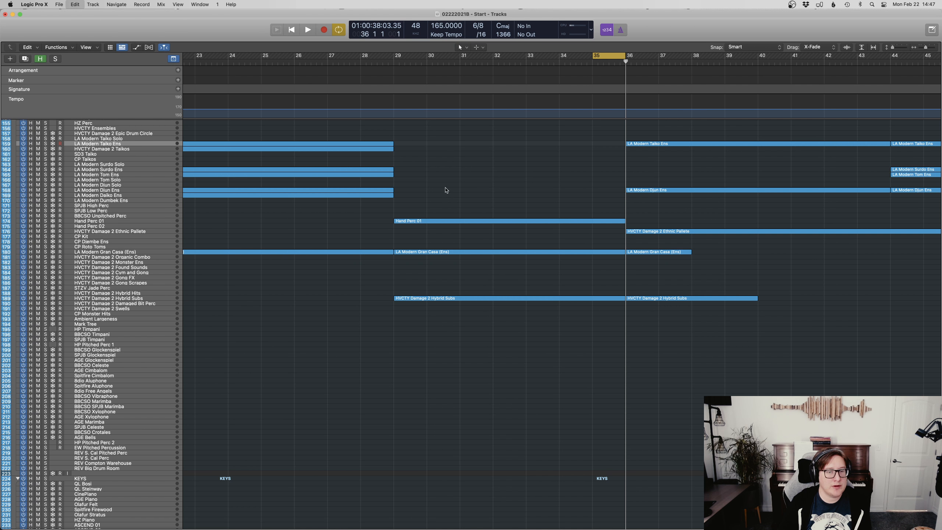
pyautogui.press('c')
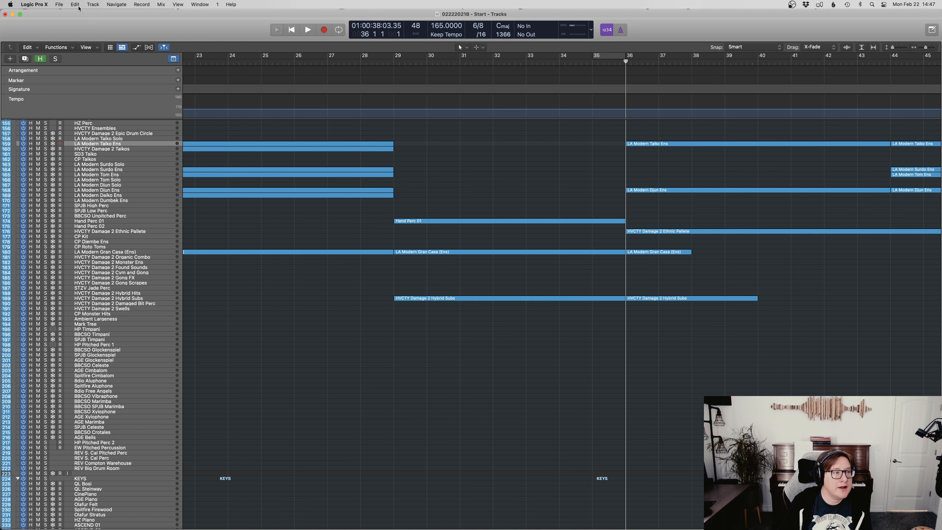
pyautogui.click(75, 4)
pyautogui.moveTo(106, 246)
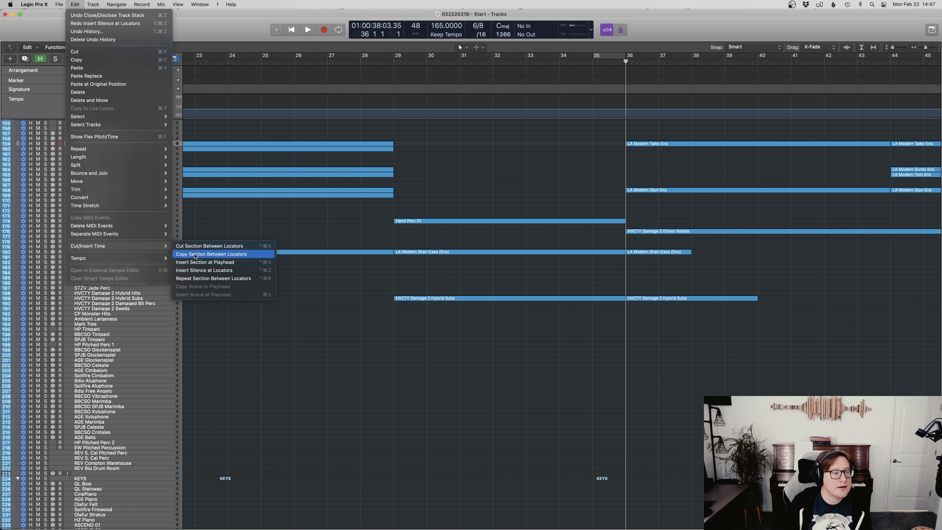
pyautogui.click(232, 263)
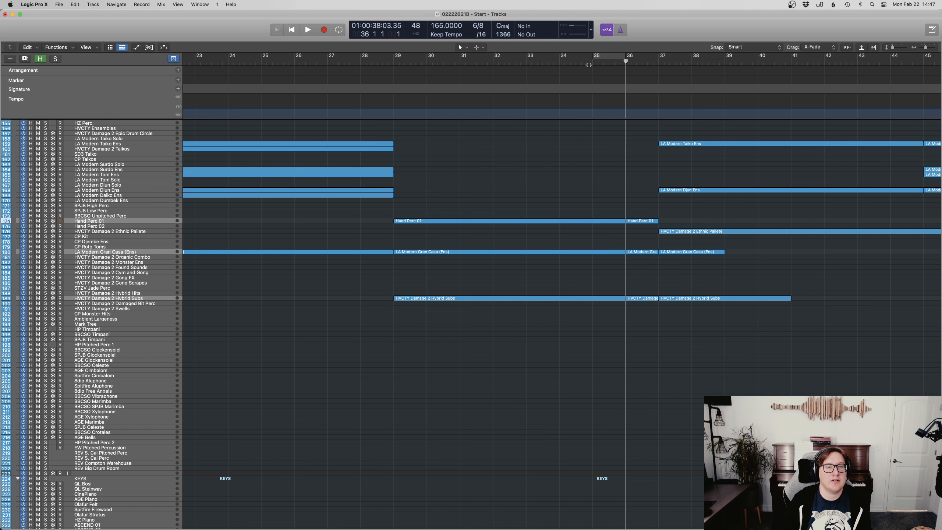
pyautogui.doubleClick(592, 62)
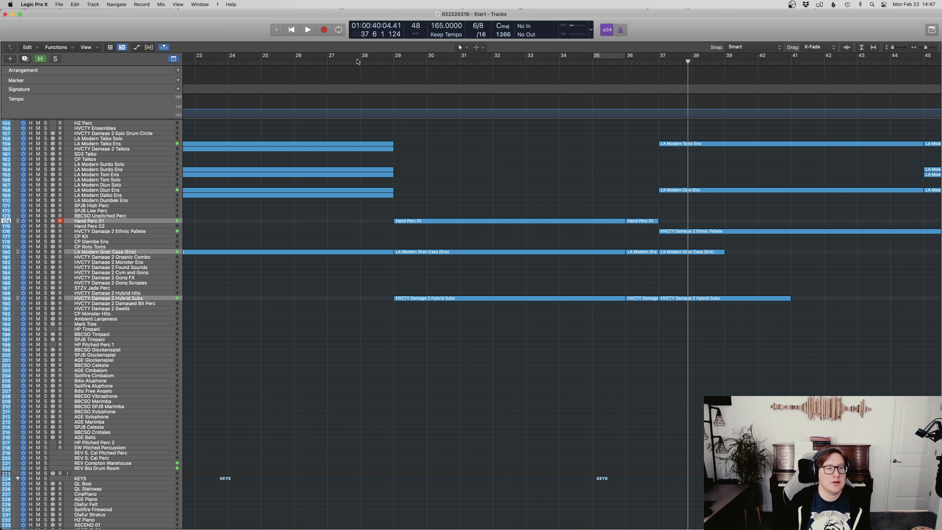
pyautogui.press('space')
# Step: Select the Spitfire Firewood track and play along with the arrangement from bar 28 to about bar 66
pyautogui.scroll(-5, 97, 430)
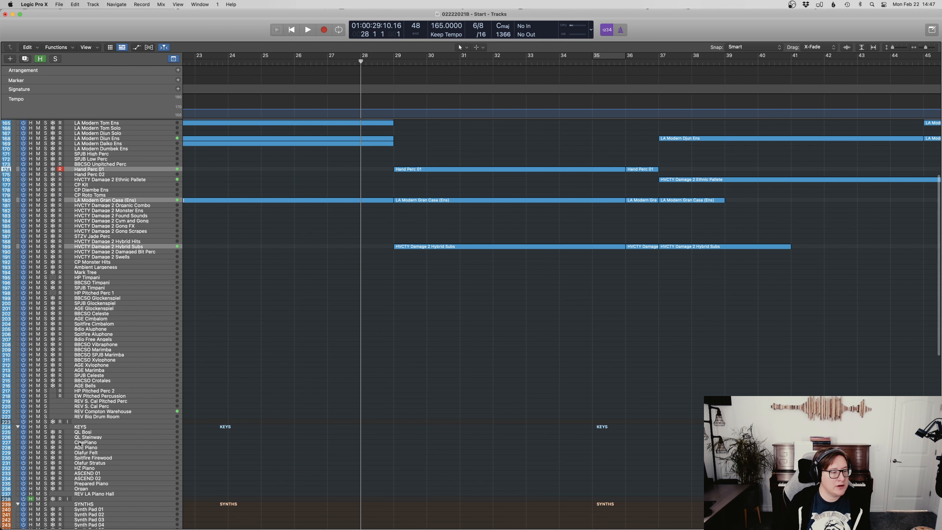
pyautogui.click(94, 440)
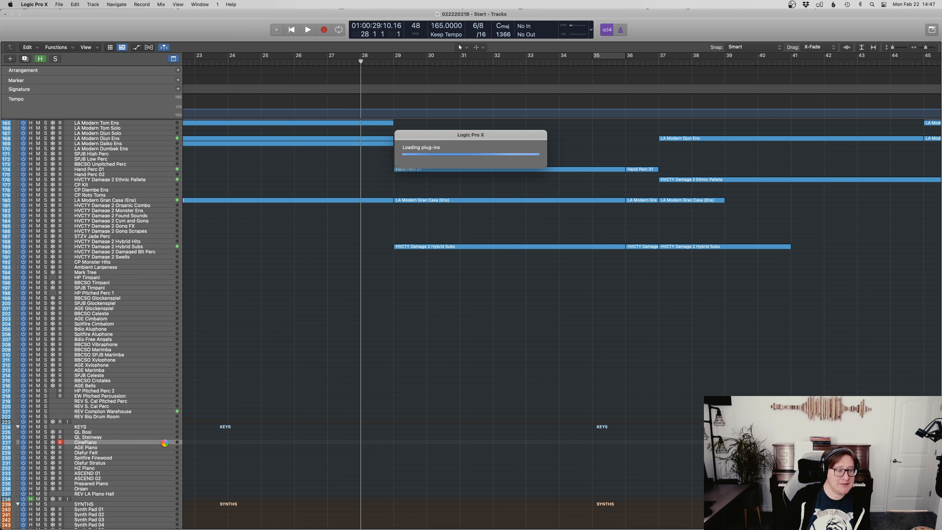
pyautogui.click(102, 458)
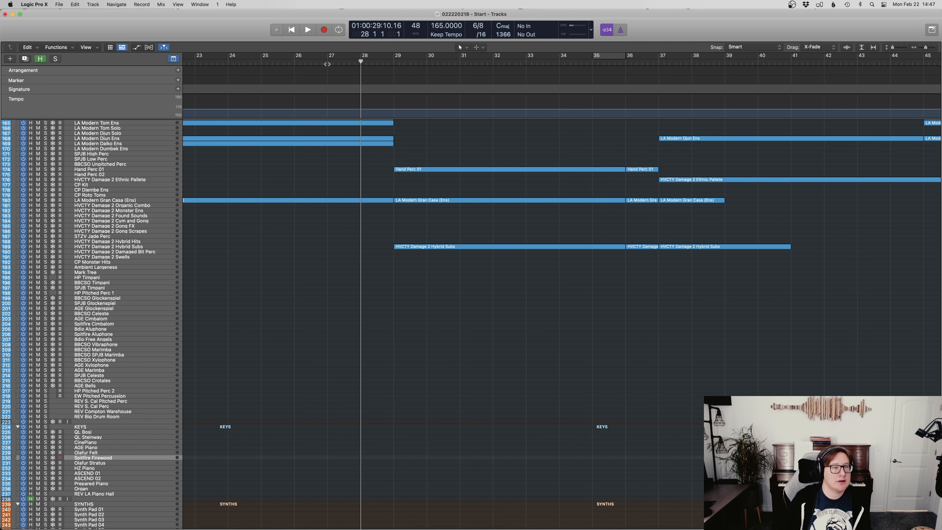
pyautogui.press('space')
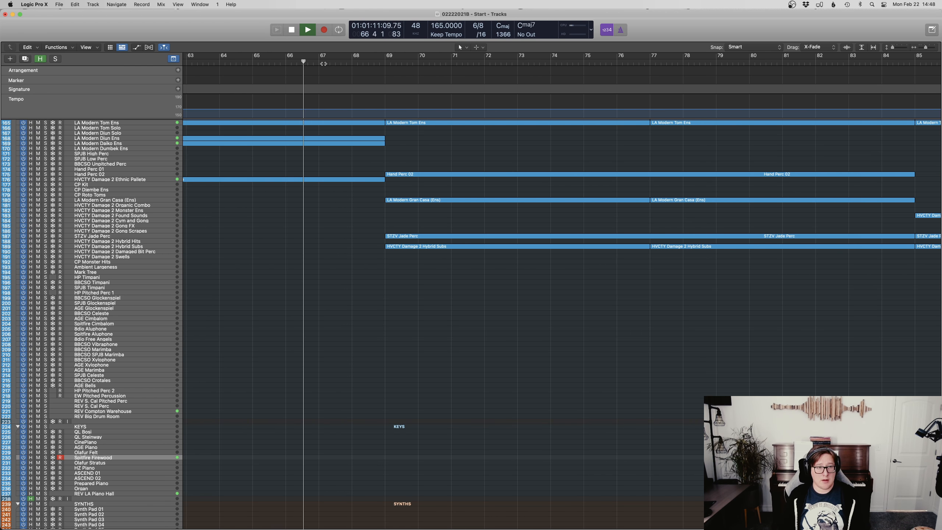
pyautogui.press('space')
# Step: Place the playhead at bar 13 and record a Spitfire Firewood take up to about bar 17
pyautogui.hscroll(-10, 347, 204)
pyautogui.scroll(15, 337, 208)
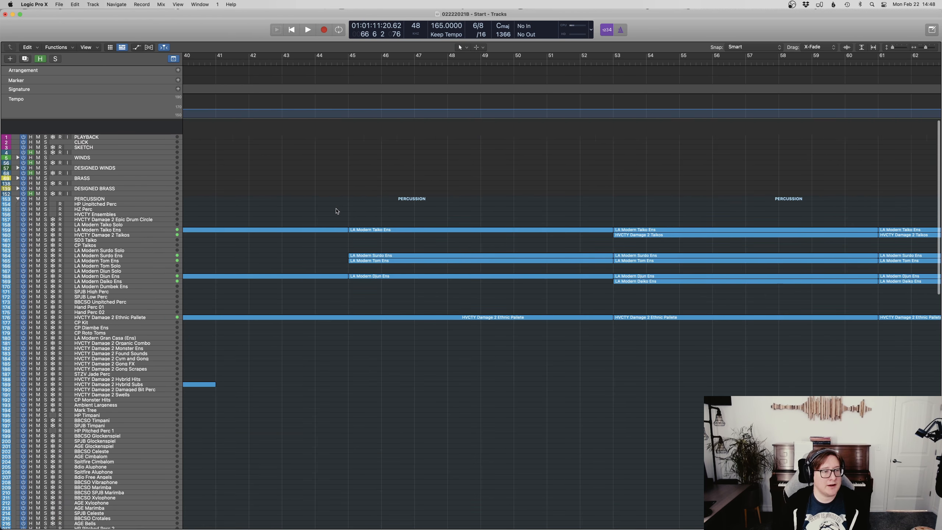
pyautogui.hscroll(-15, 337, 211)
pyautogui.scroll(-1, 366, 218)
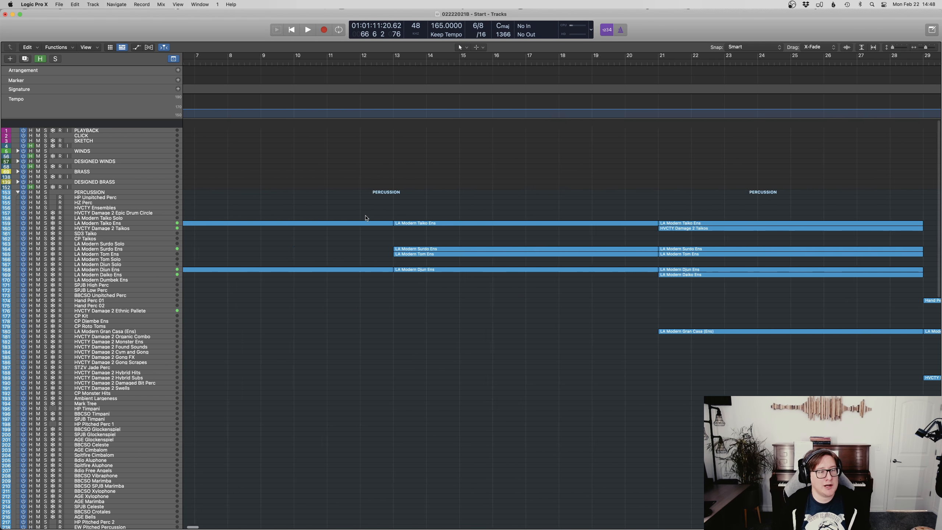
pyautogui.scroll(-1, 366, 218)
pyautogui.hscroll(-4, 408, 193)
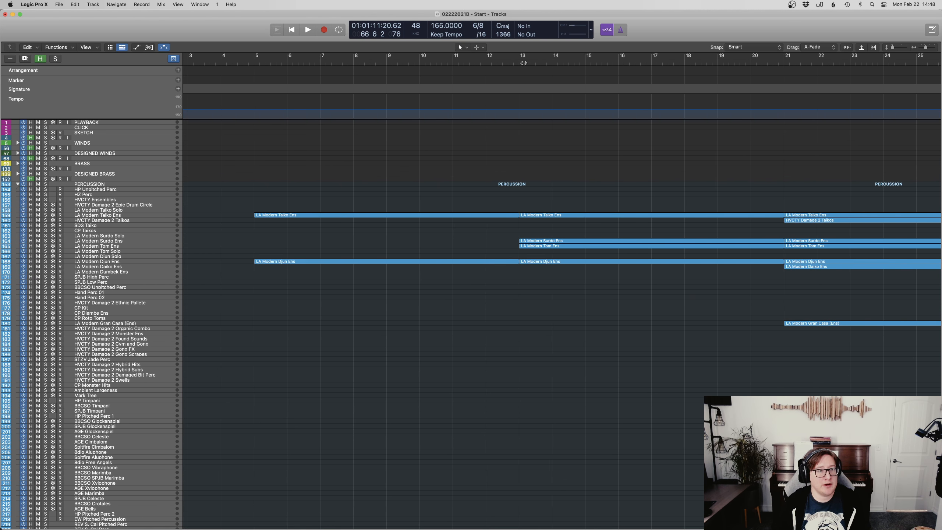
pyautogui.click(523, 63)
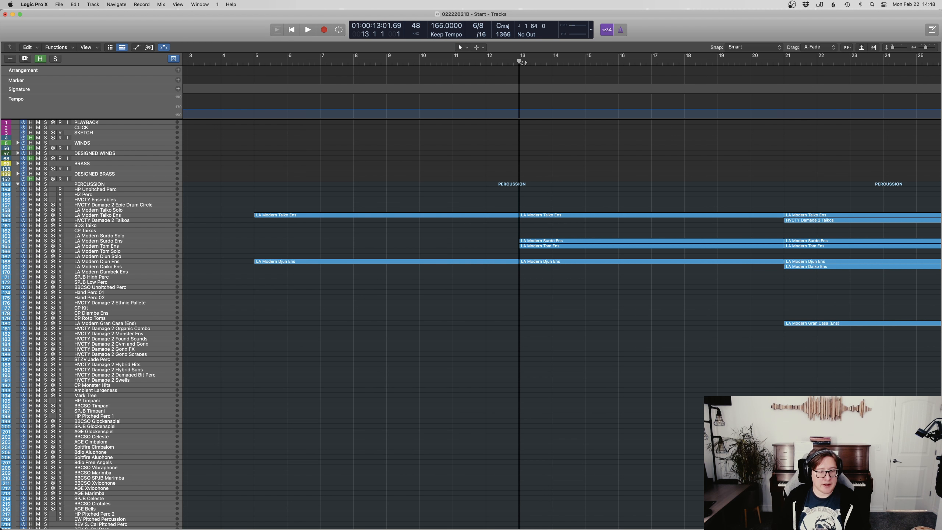
pyautogui.press('space')
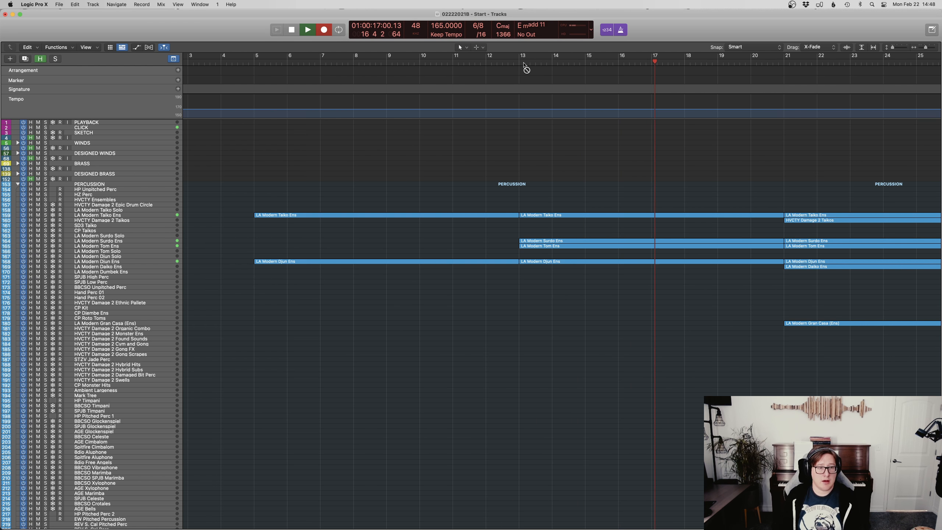
pyautogui.press('space')
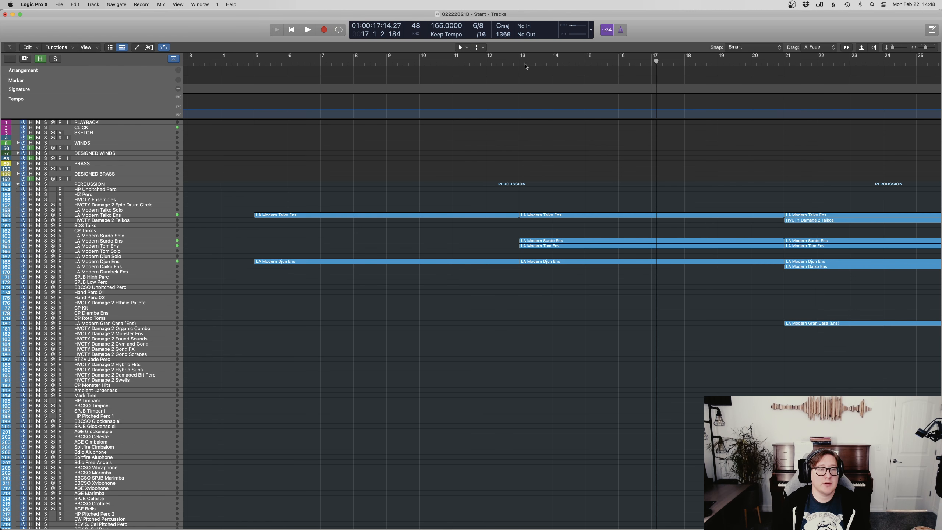
pyautogui.click(526, 66)
pyautogui.press('space')
pyautogui.press('space')
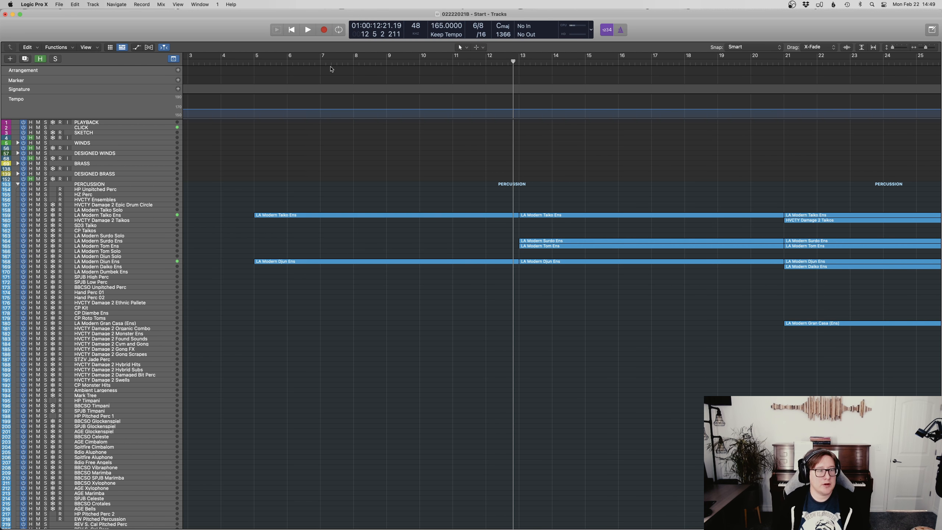
# Step: Record a Spitfire Firewood take with playback starting at bar 5 and ending just past bar 21, and check its notes in the Piano Roll
pyautogui.click(261, 65)
pyautogui.press('space')
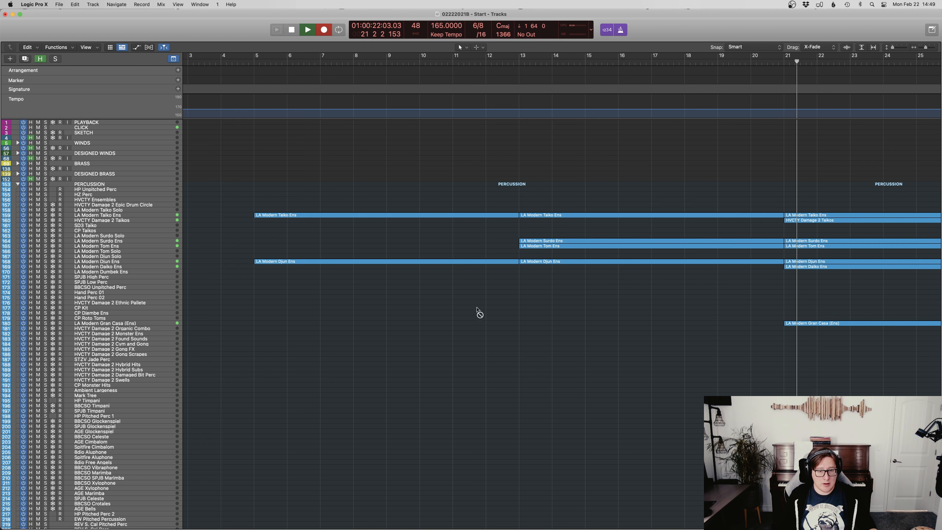
pyautogui.press('space')
pyautogui.press('p')
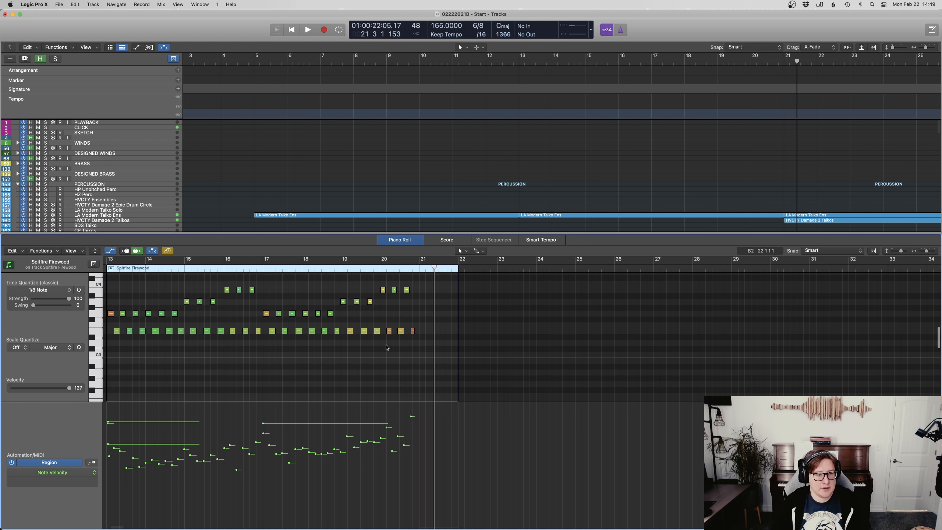
pyautogui.press('p')
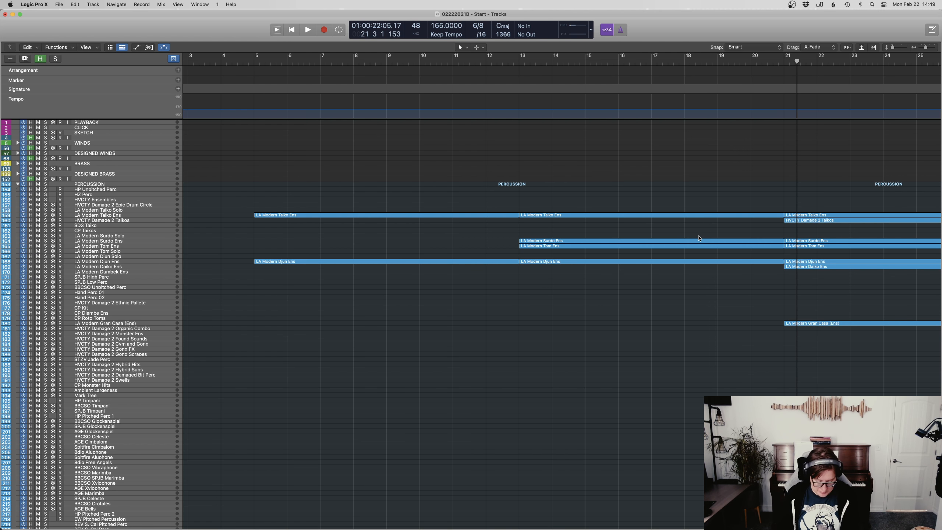
# Step: Try recording a Spitfire Firewood continuation with a lead-in from about bar 19, stopping just past bar 29
pyautogui.press('space')
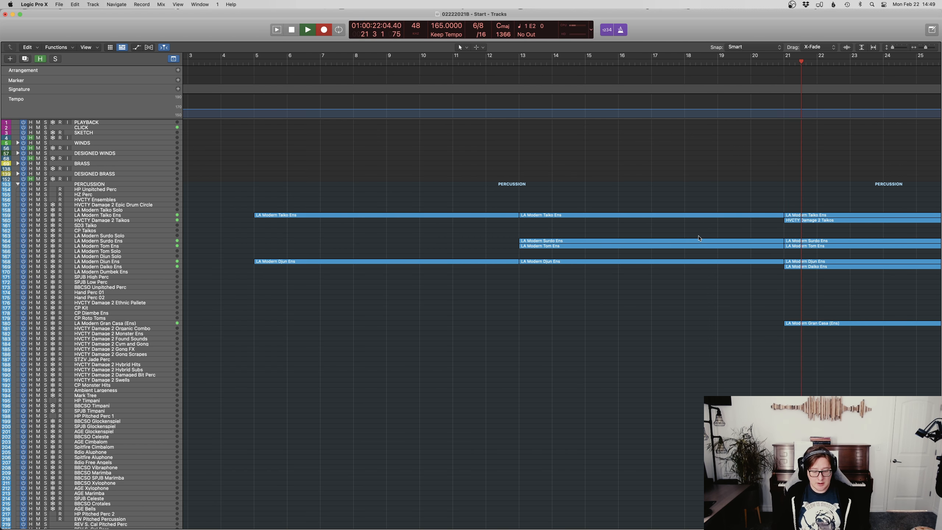
pyautogui.press('space')
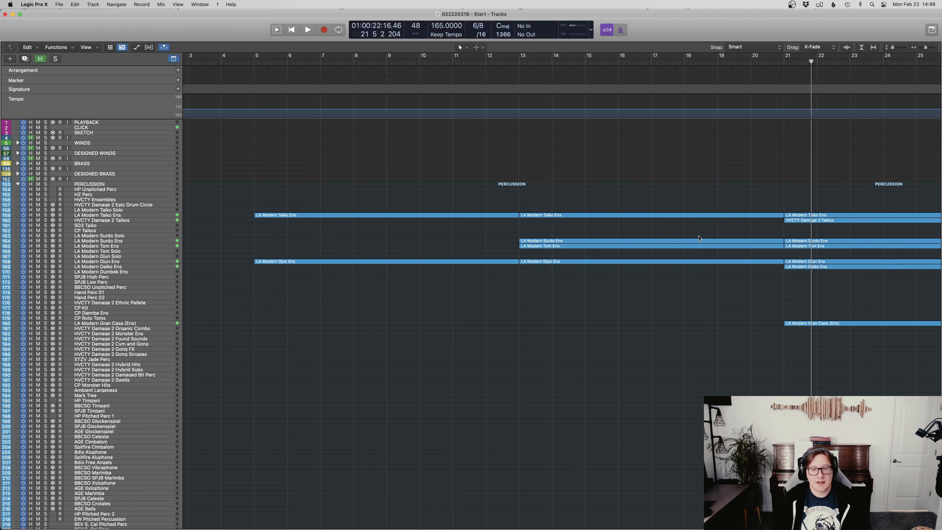
pyautogui.click(724, 64)
pyautogui.press('space')
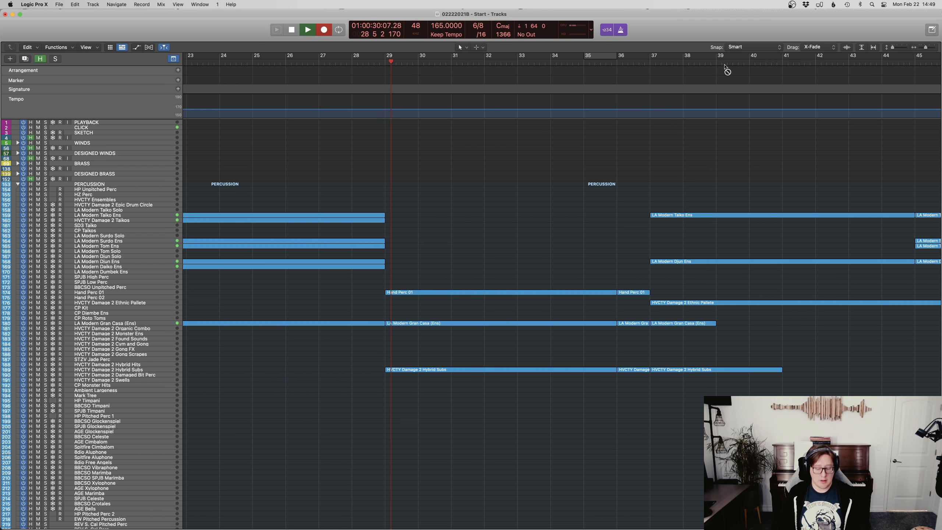
pyautogui.press('space')
# Step: Show the Ch. 1: Sustain data of the bar 13 Spitfire Firewood region and trim the region's end to bar 21
pyautogui.hscroll(-15, 668, 205)
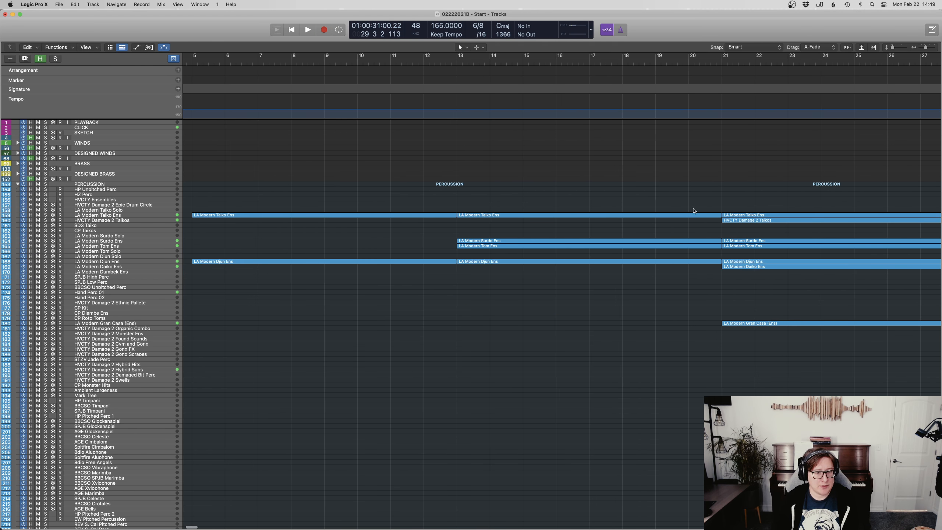
pyautogui.click(684, 62)
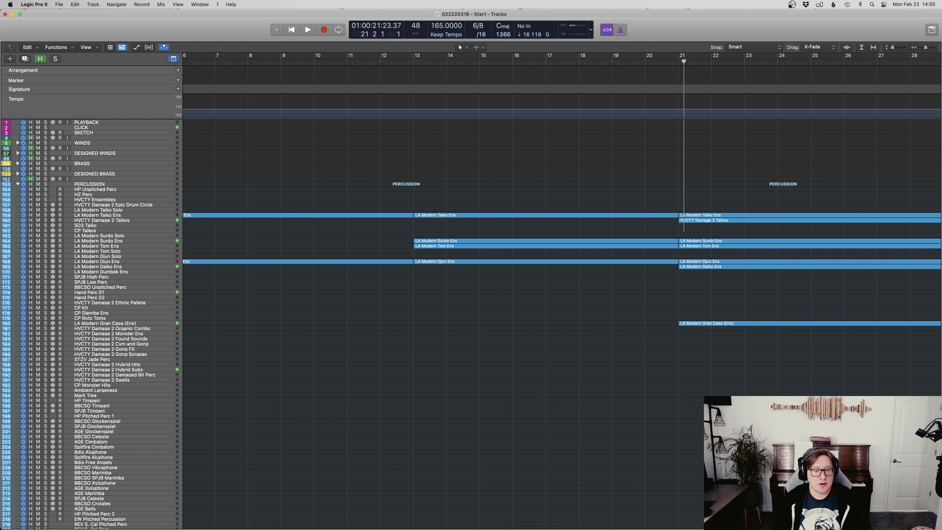
pyautogui.scroll(-10, 673, 297)
pyautogui.doubleClick(667, 229)
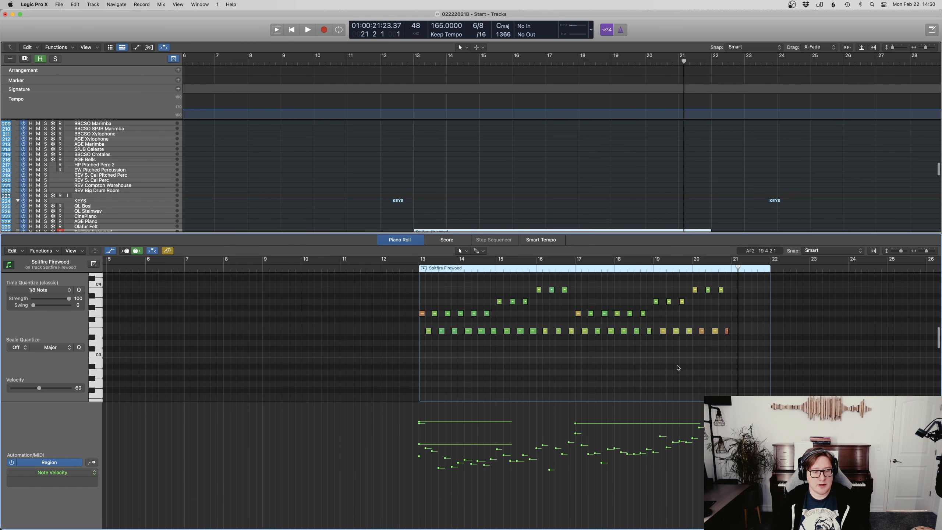
pyautogui.click(42, 470)
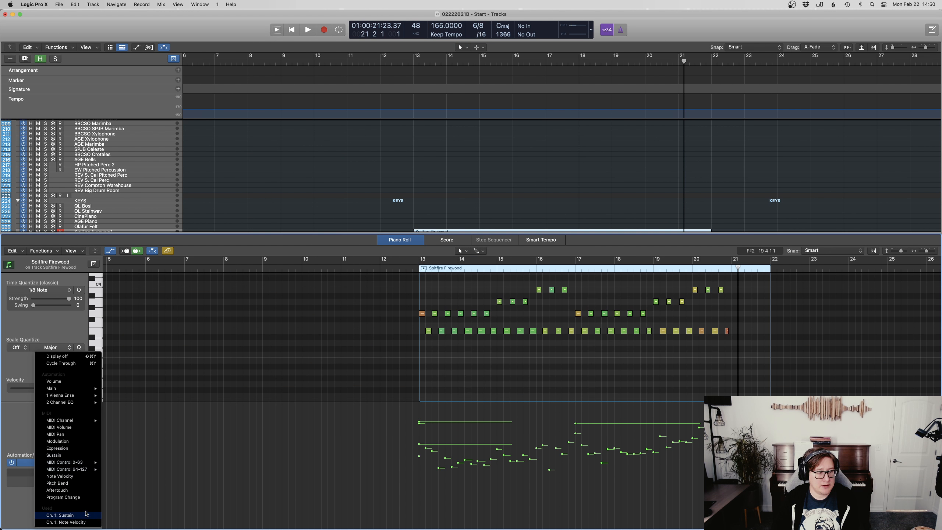
pyautogui.click(88, 516)
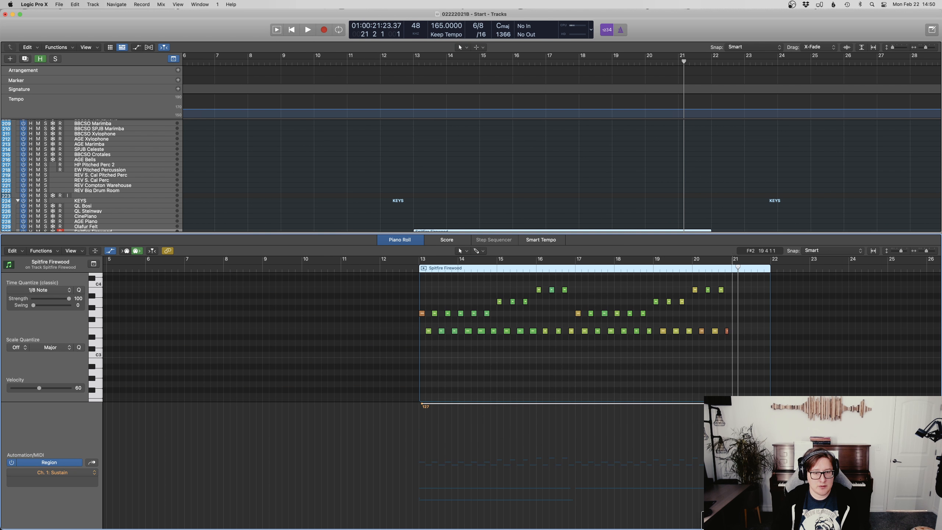
pyautogui.click(758, 387)
pyautogui.moveTo(771, 373); pyautogui.dragTo(728, 373)
pyautogui.press('e')
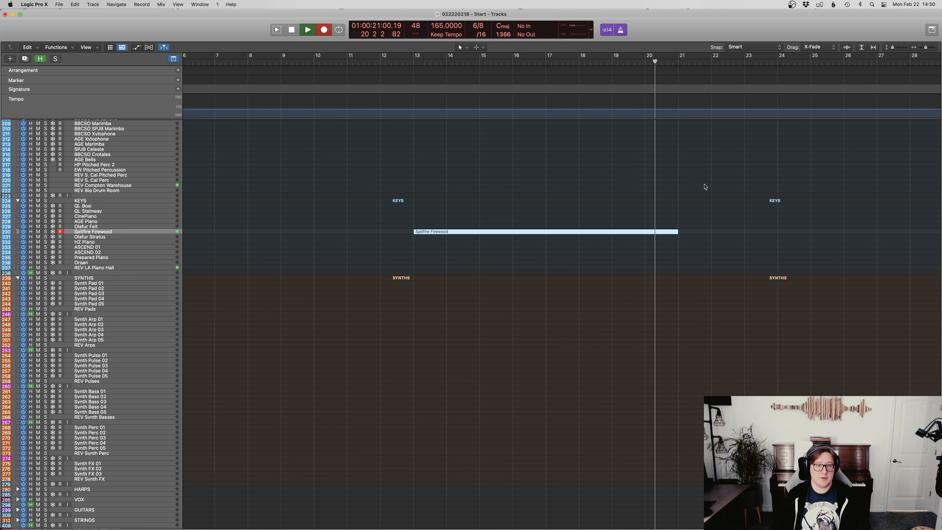
# Step: Record the Spitfire Firewood continuation from bar 21 to just past bar 29, using bar 13 onward as the lead-in
pyautogui.click(417, 63)
pyautogui.press('space')
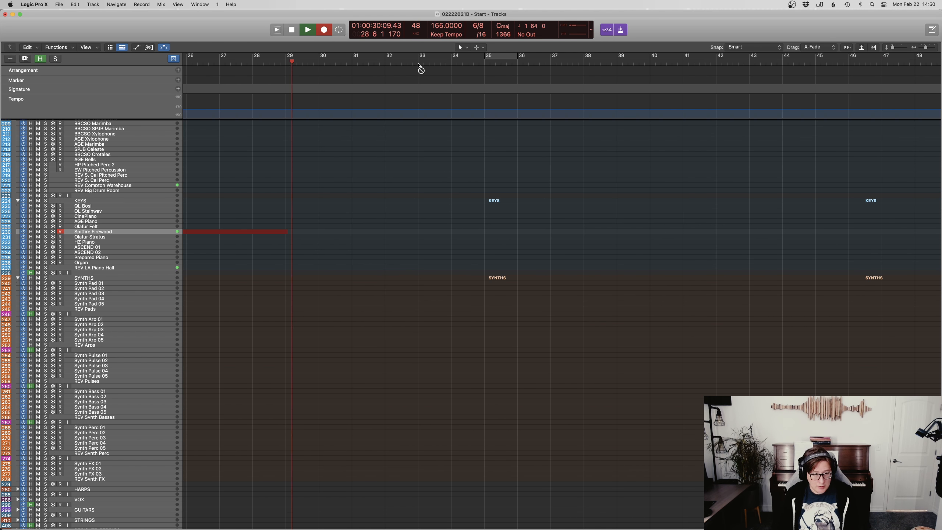
pyautogui.press('space')
# Step: Delete the stray short notes at bars 21 and 25 from the new Spitfire Firewood take in the Piano Roll
pyautogui.press('e')
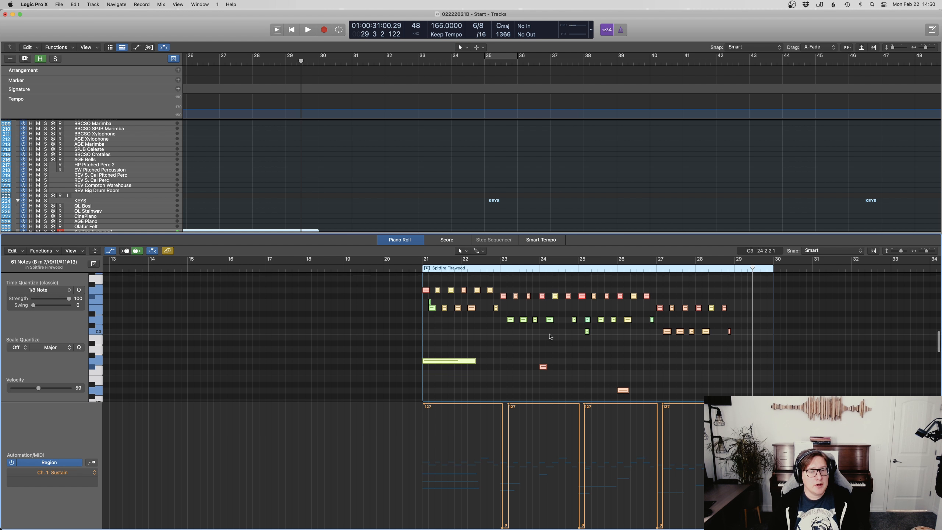
pyautogui.scroll(2, 482, 330)
pyautogui.moveTo(447, 319); pyautogui.dragTo(426, 325)
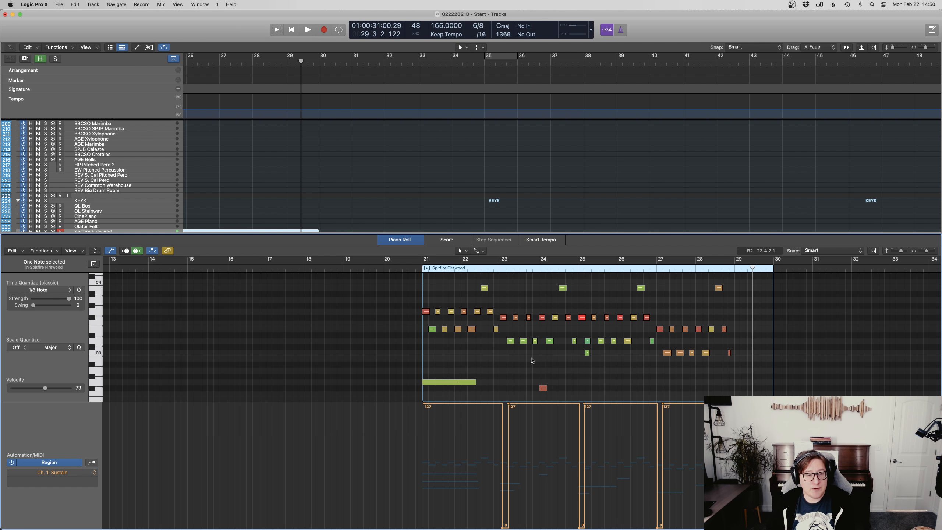
pyautogui.scroll(2, 547, 362)
pyautogui.scroll(-10, 547, 363)
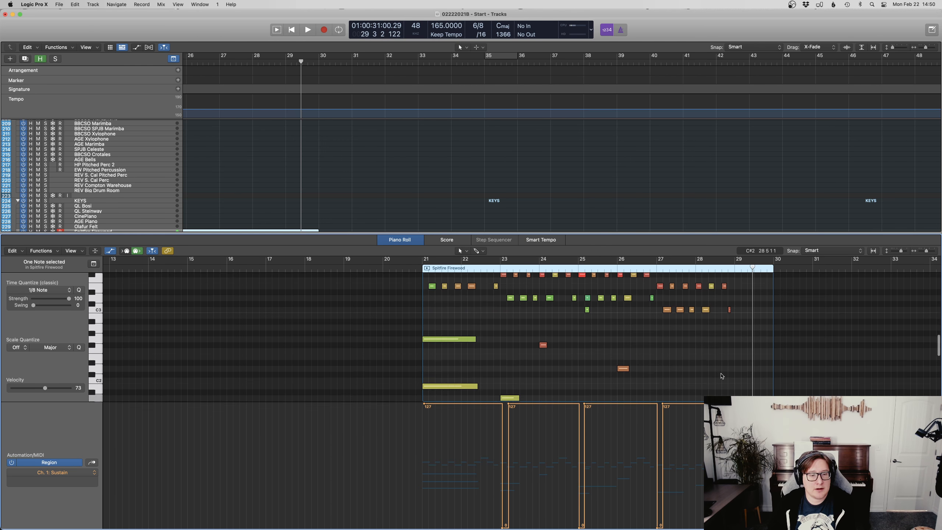
pyautogui.press('z')
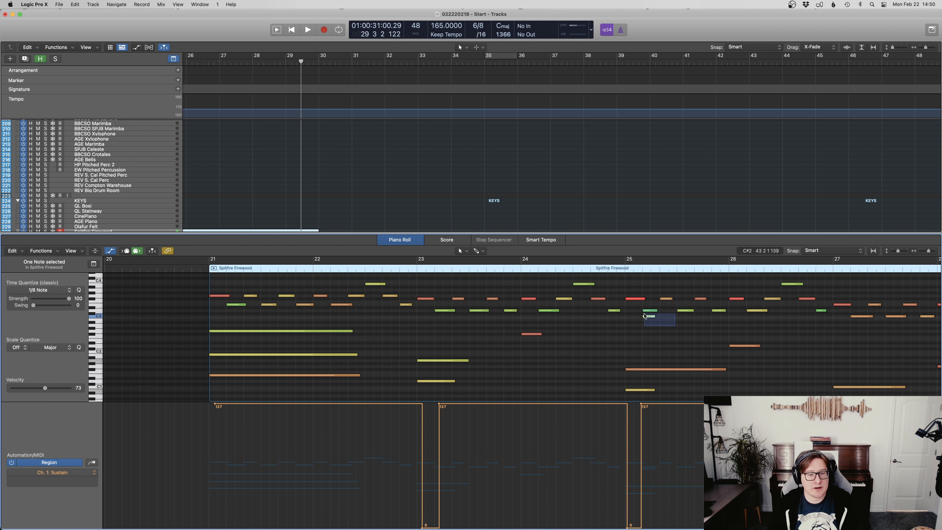
# Step: Play the edited Spitfire Firewood take through to the end of bar 28
pyautogui.hotkey('shift', 'space')
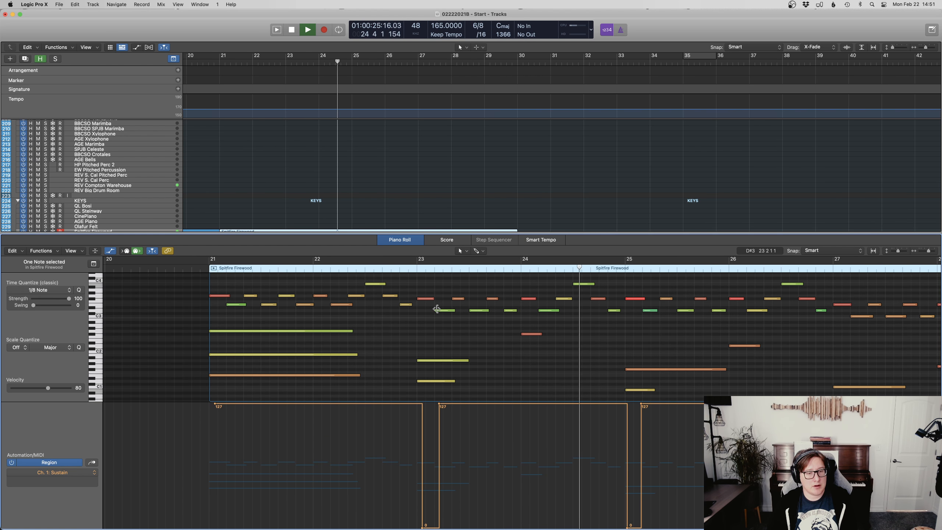
pyautogui.rightClick(617, 379)
pyautogui.press('Escape')
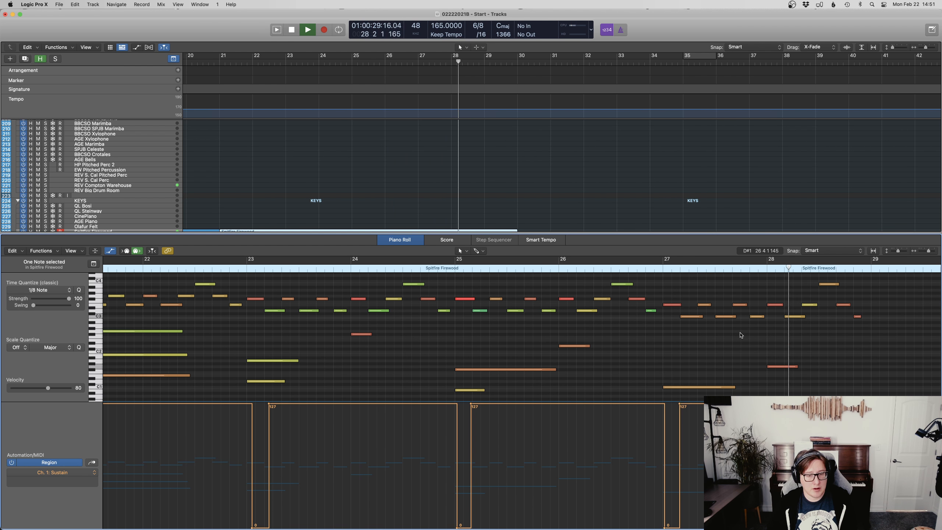
pyautogui.press('space')
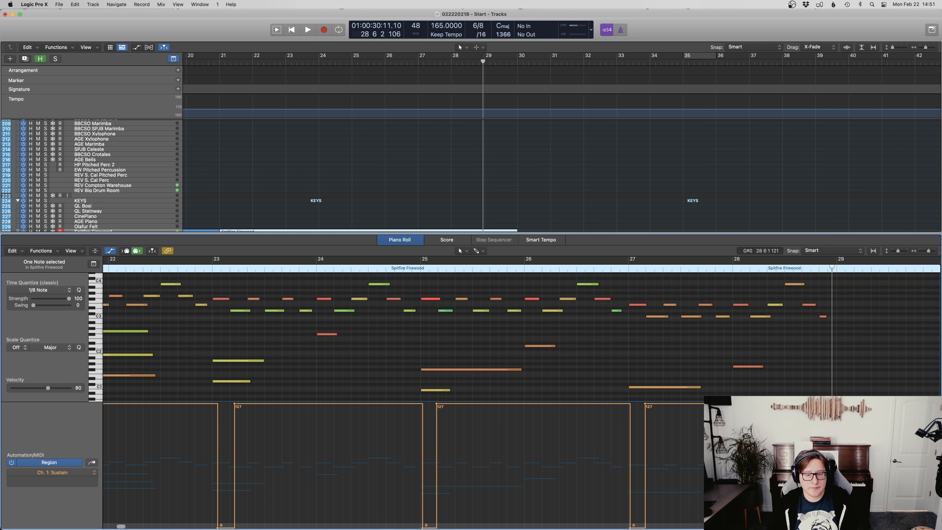
# Step: Move the sustain-on point after bar 27 and the last sustain point before bar 29 slightly earlier
pyautogui.scroll(-3, 468, 337)
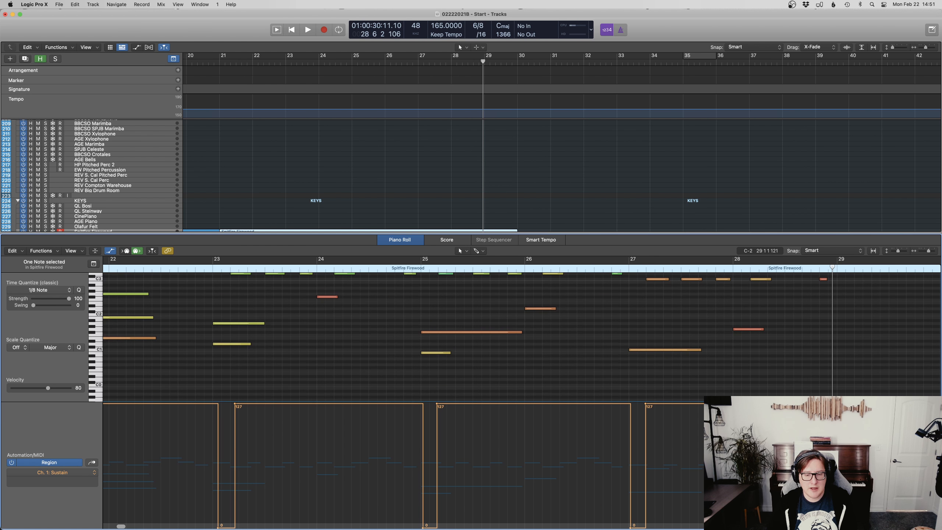
pyautogui.moveTo(645, 403); pyautogui.dragTo(640, 403)
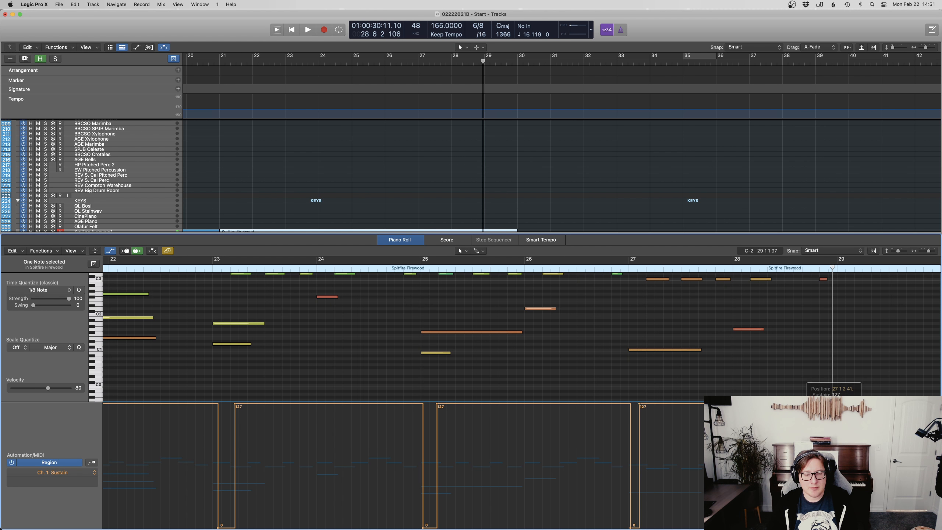
pyautogui.moveTo(832, 527); pyautogui.dragTo(830, 527)
pyautogui.press('e')
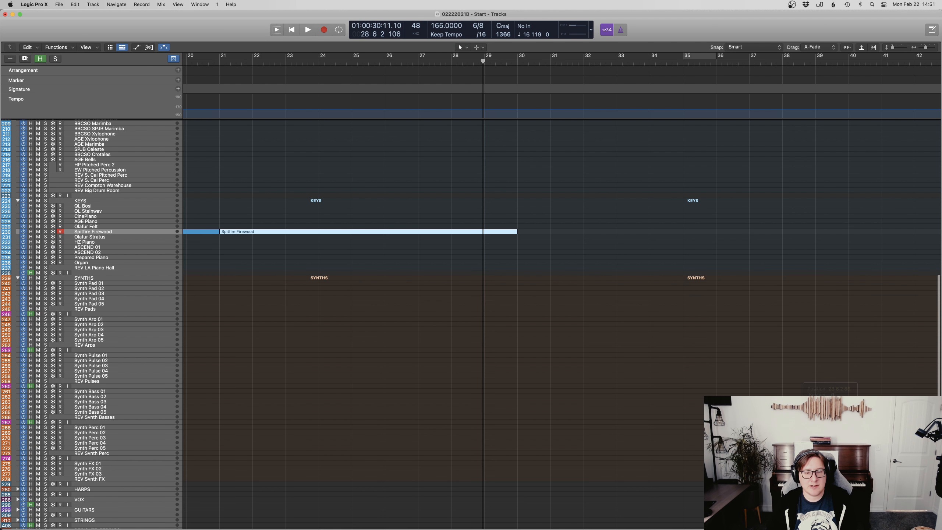
# Step: Trim the end of the second Spitfire Firewood region back to bar 29 in the arrangement
pyautogui.click(678, 339)
pyautogui.scroll(3, 678, 339)
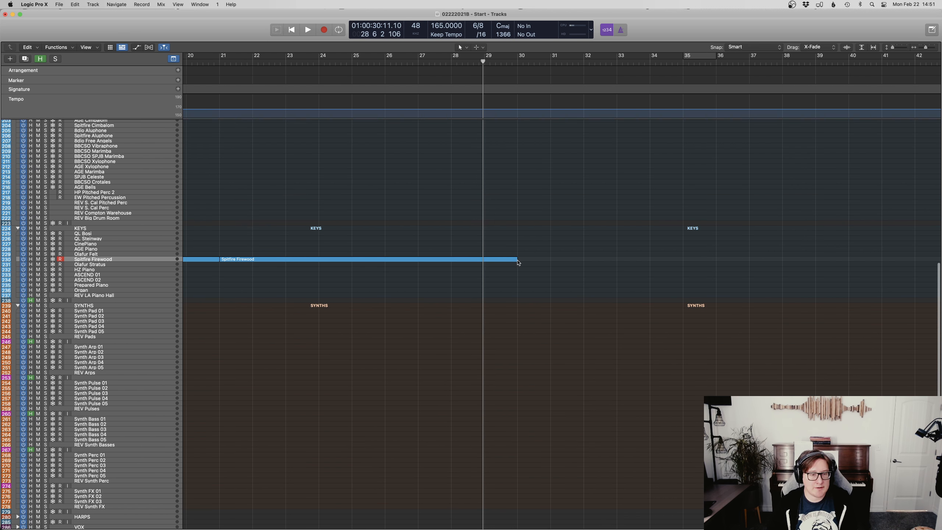
pyautogui.moveTo(516, 260); pyautogui.dragTo(481, 259)
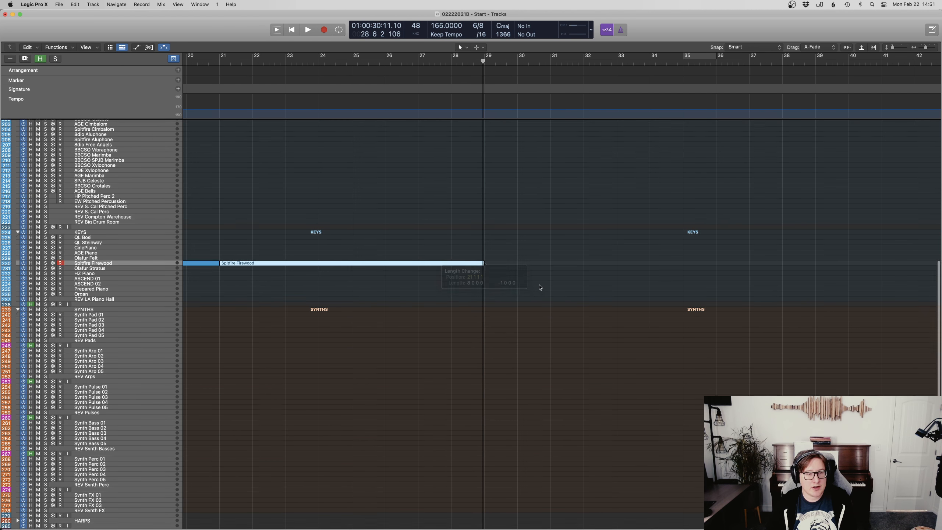
pyautogui.scroll(5, 540, 288)
pyautogui.hscroll(-6, 541, 288)
pyautogui.hscroll(3, 540, 289)
pyautogui.scroll(7, 542, 288)
pyautogui.hscroll(-4, 542, 289)
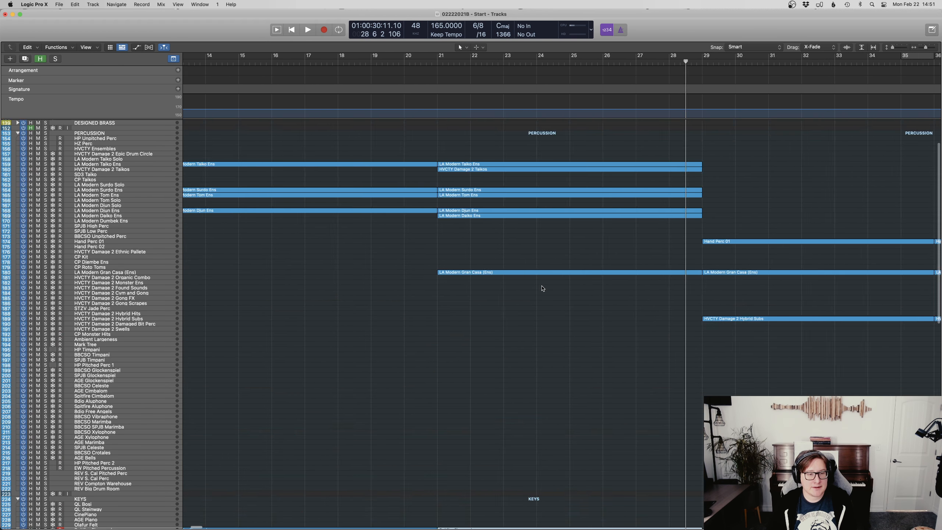